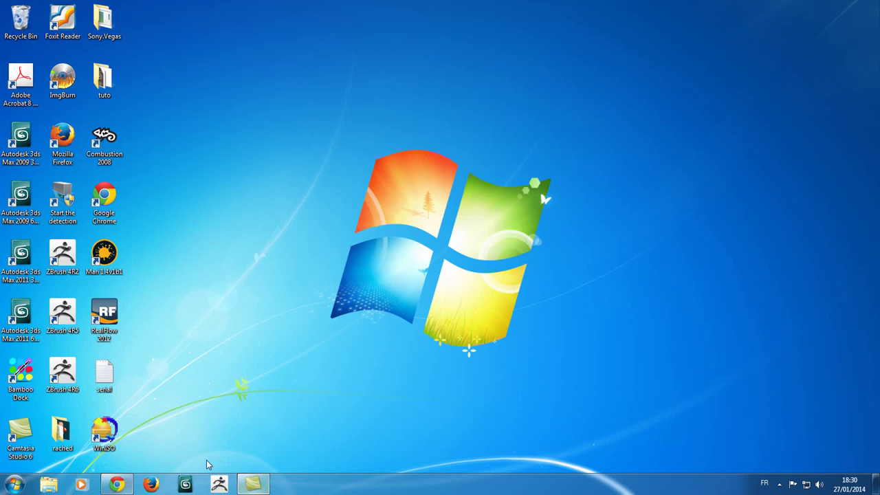
pyautogui.click(119, 486)
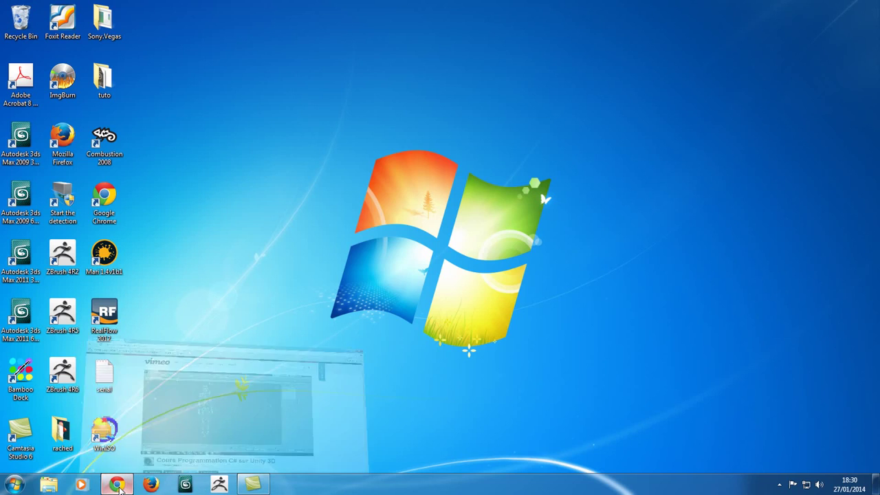
pyautogui.click(118, 8)
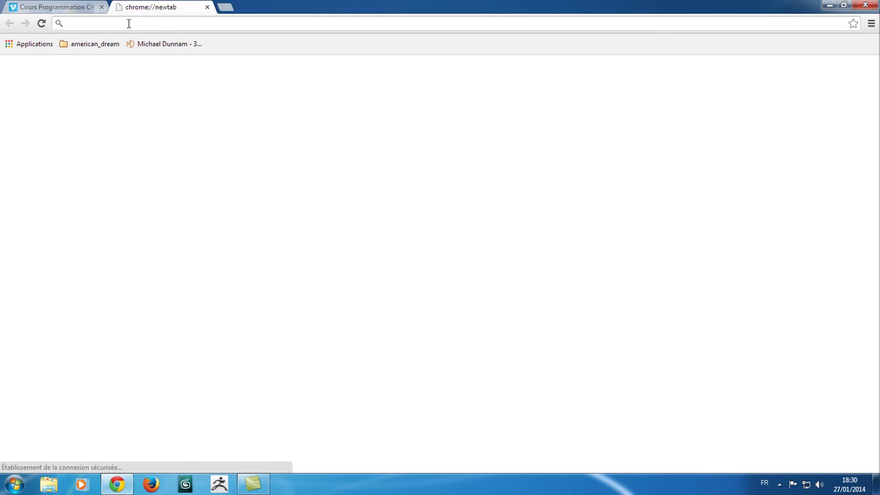
pyautogui.write('ww')
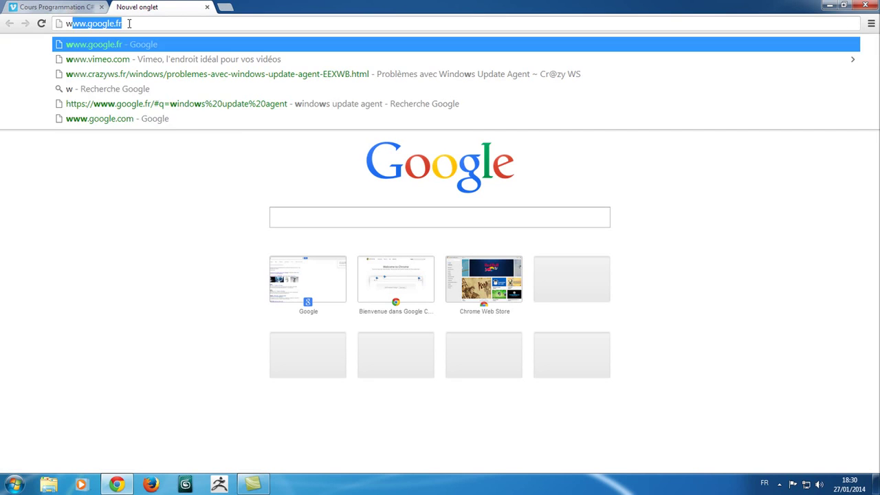
pyautogui.write('w.')
pyautogui.press('Return')
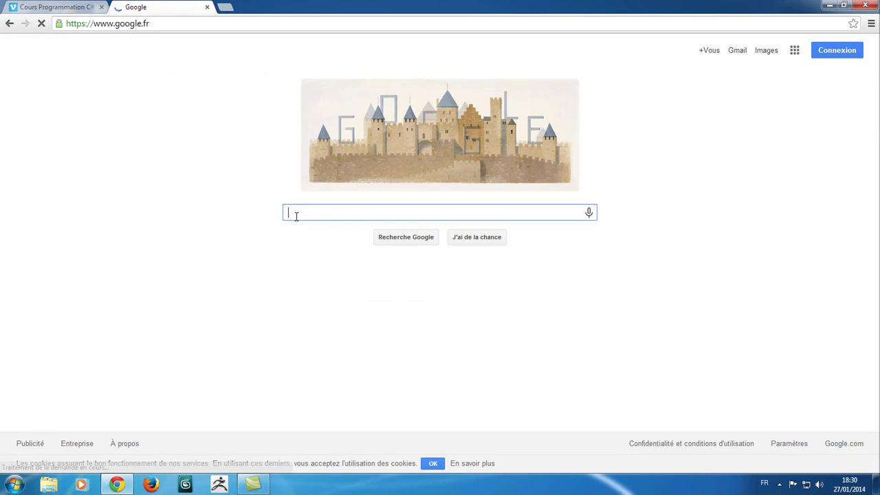
# Search Google for 'unity 3d' and open the Unity - Game Engine result.
pyautogui.write('und')
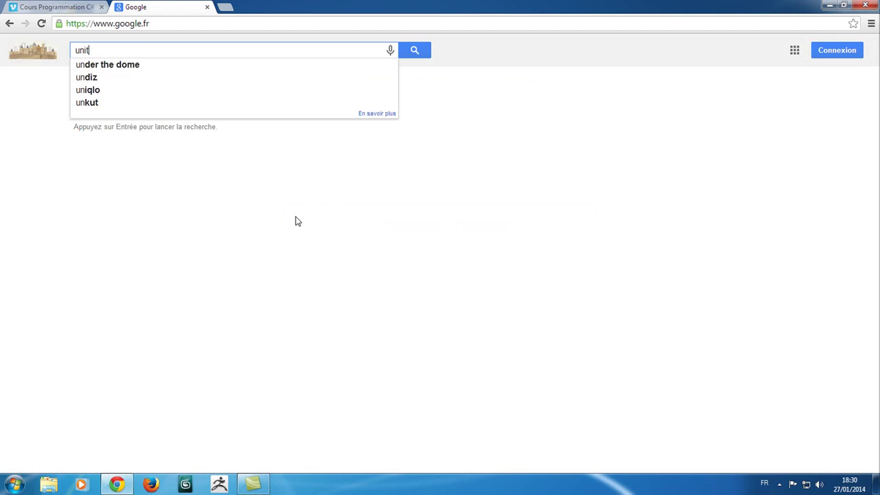
pyautogui.write('ity 3d')
pyautogui.press('Return')
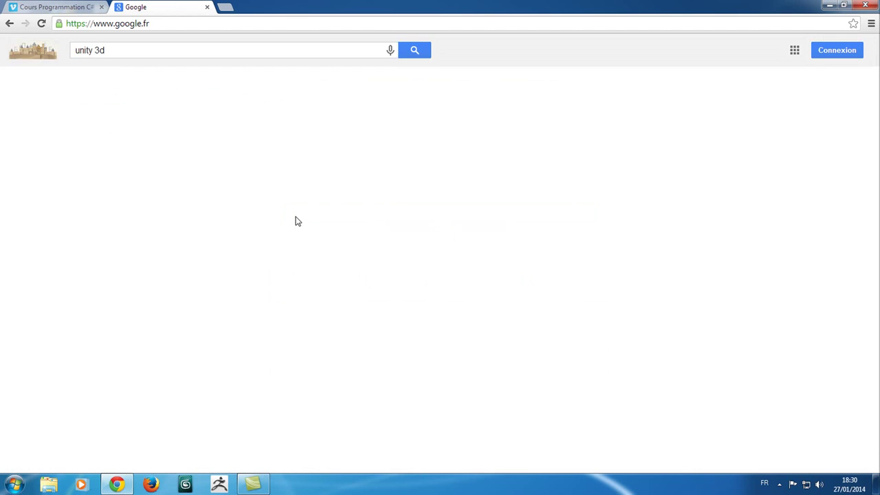
pyautogui.click(131, 187)
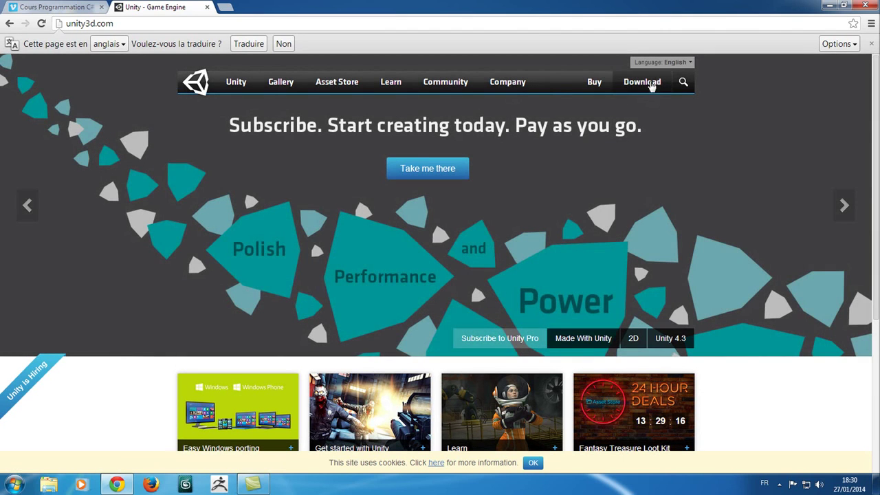
# Start the Unity 4.3.3 download, cancel UnitySetup-4.3.3.exe, and minimize Chrome to the desktop.
pyautogui.click(650, 85)
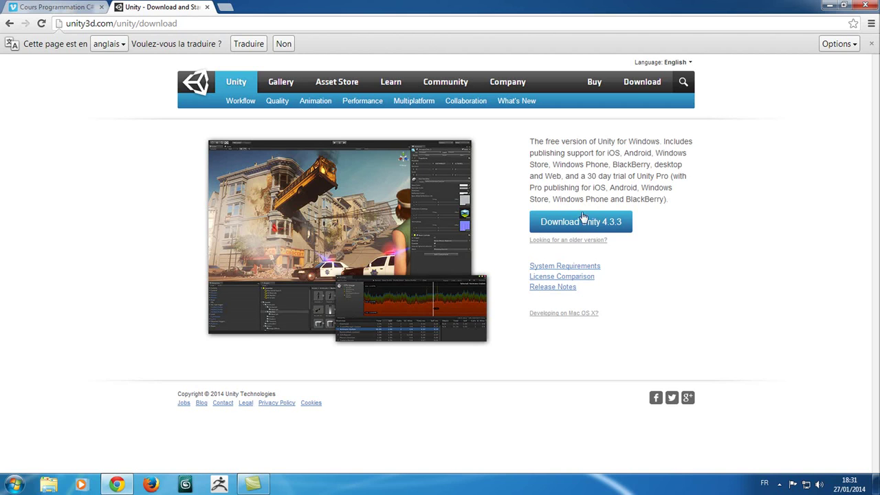
pyautogui.click(578, 224)
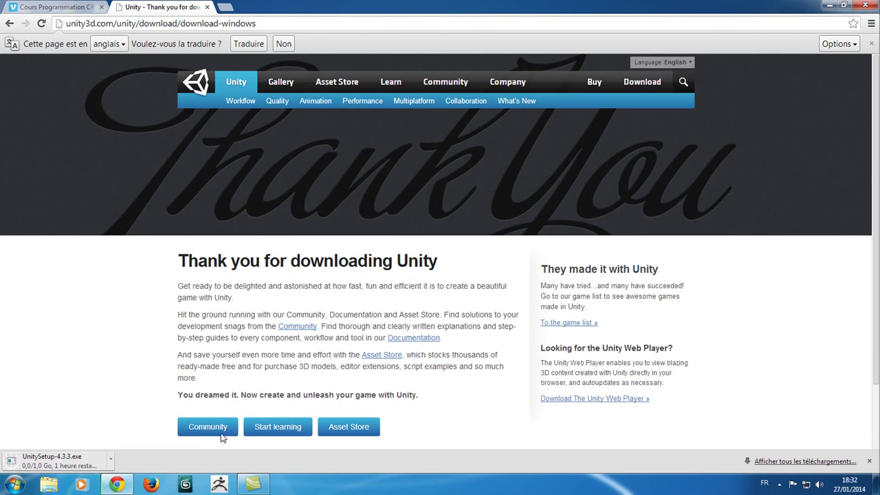
pyautogui.click(791, 462)
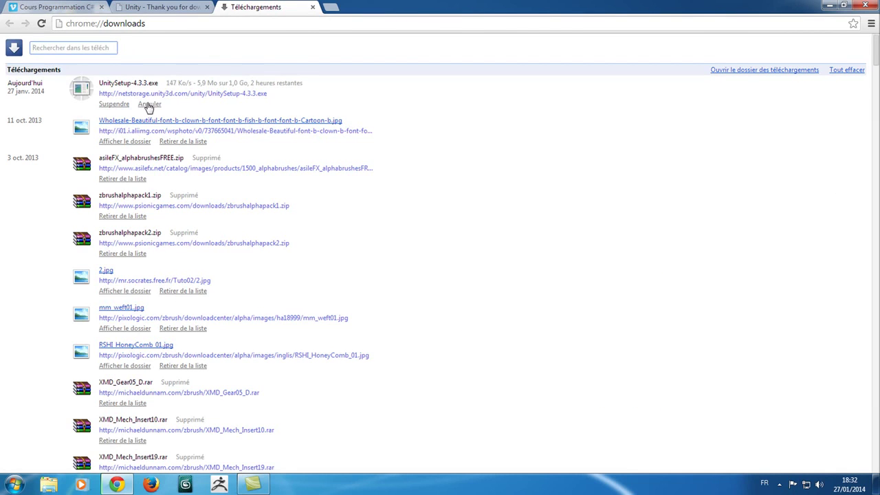
pyautogui.click(149, 104)
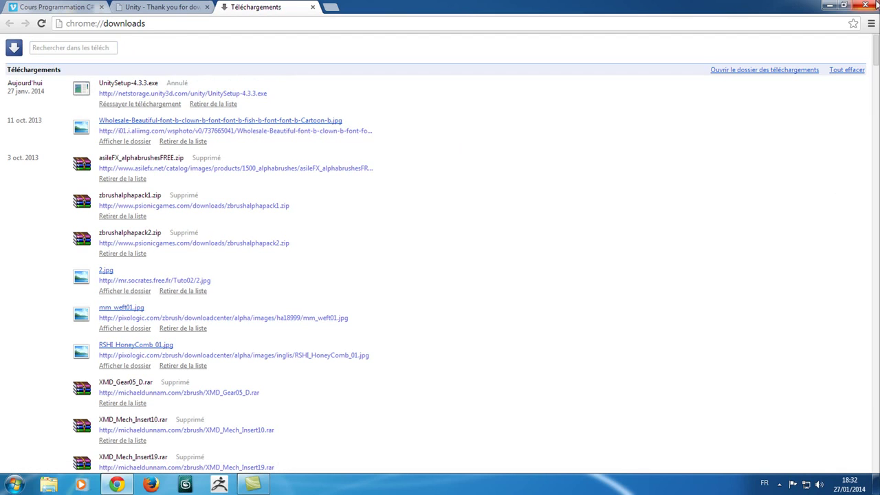
pyautogui.click(829, 5)
pyautogui.press('super')
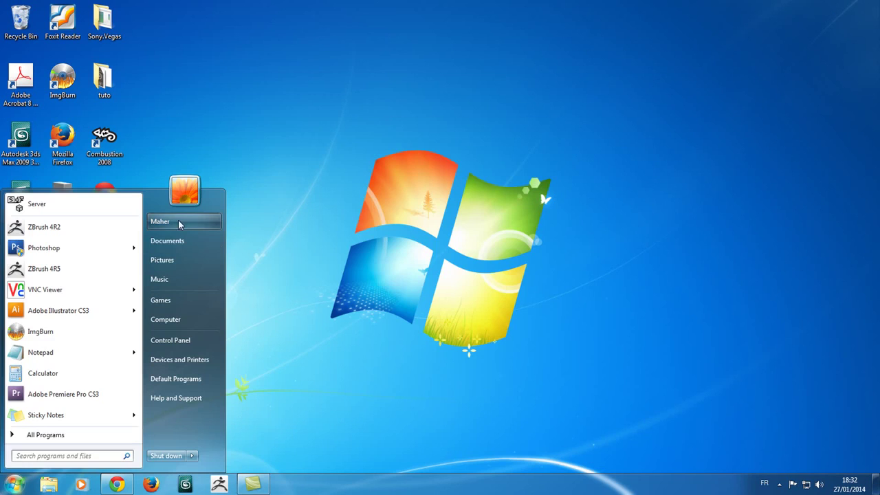
# Open the Downloads folder from your user folder in a maximized Explorer window.
pyautogui.click(179, 221)
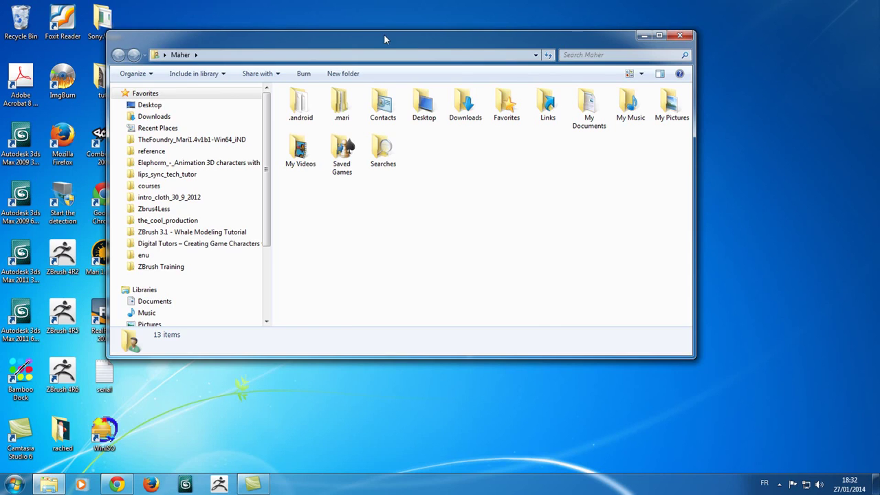
pyautogui.doubleClick(384, 33)
pyautogui.doubleClick(348, 76)
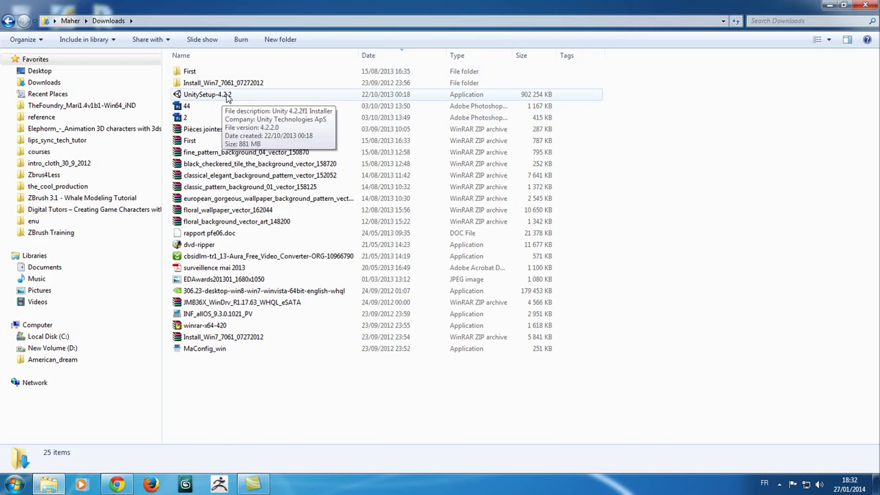
# Launch the UnitySetup-4.2.2.exe installer from Downloads.
pyautogui.click(228, 97)
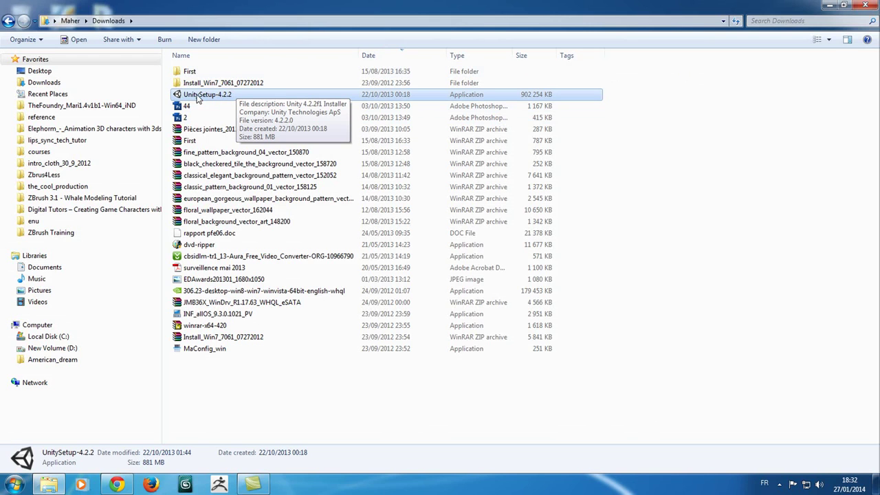
pyautogui.click(210, 97)
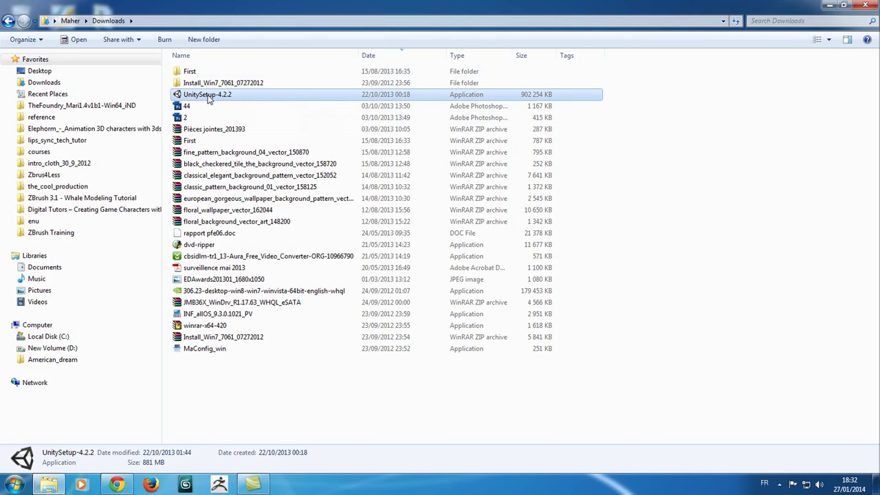
pyautogui.click(254, 96)
pyautogui.doubleClick(229, 100)
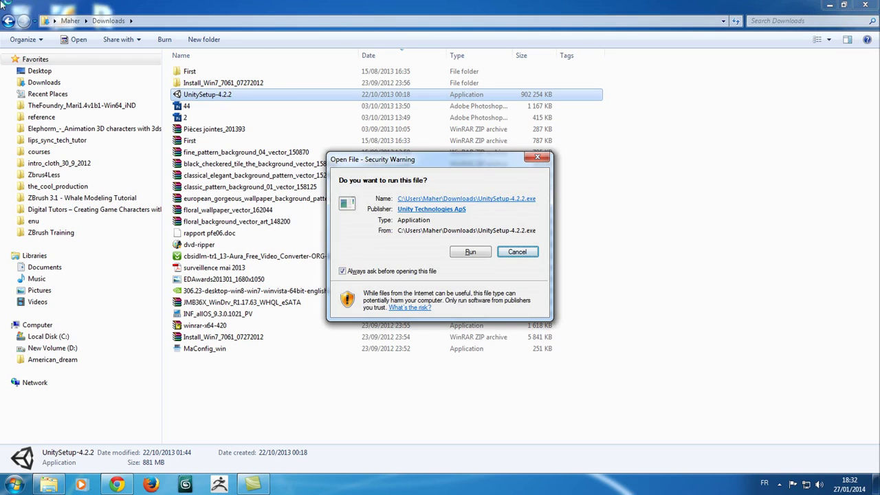
# Install Unity 4.2.2f1 with the default licence, components and location, launching Unity when done.
pyautogui.click(472, 253)
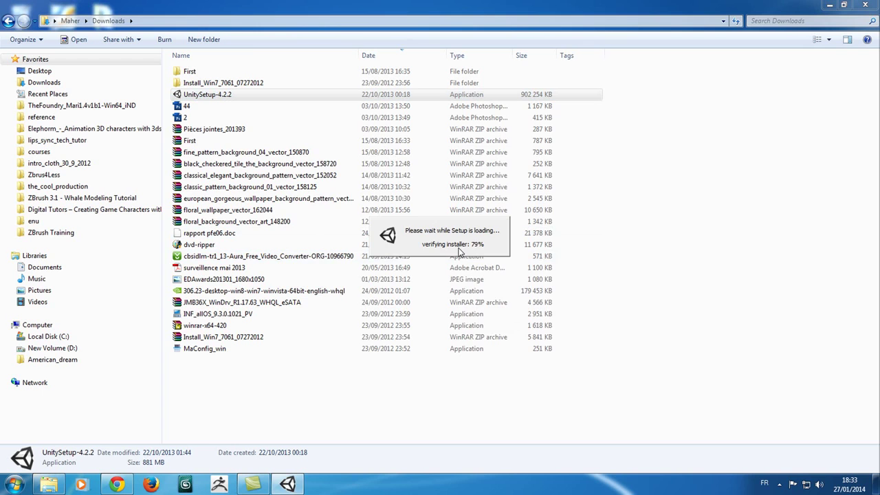
pyautogui.click(516, 330)
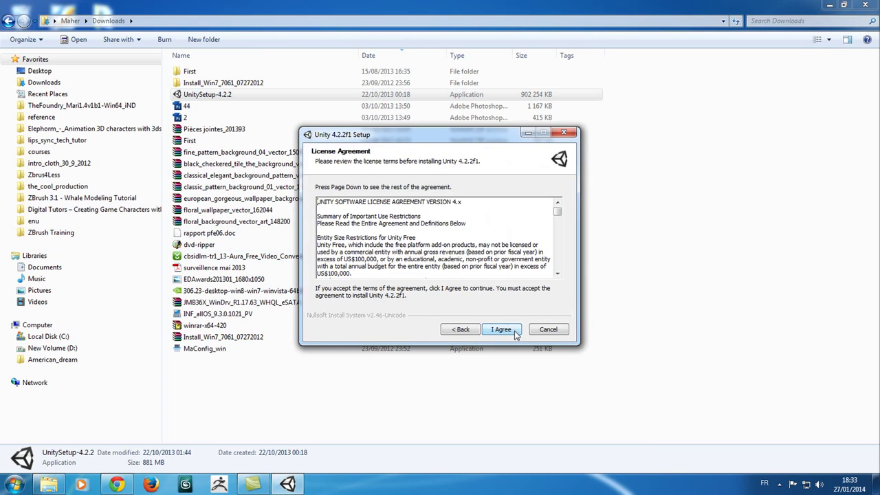
pyautogui.click(504, 330)
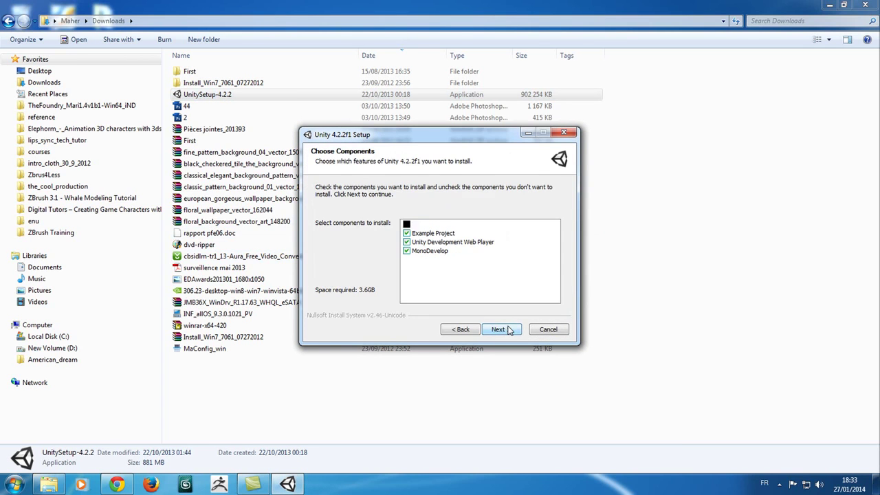
pyautogui.click(508, 331)
pyautogui.click(511, 332)
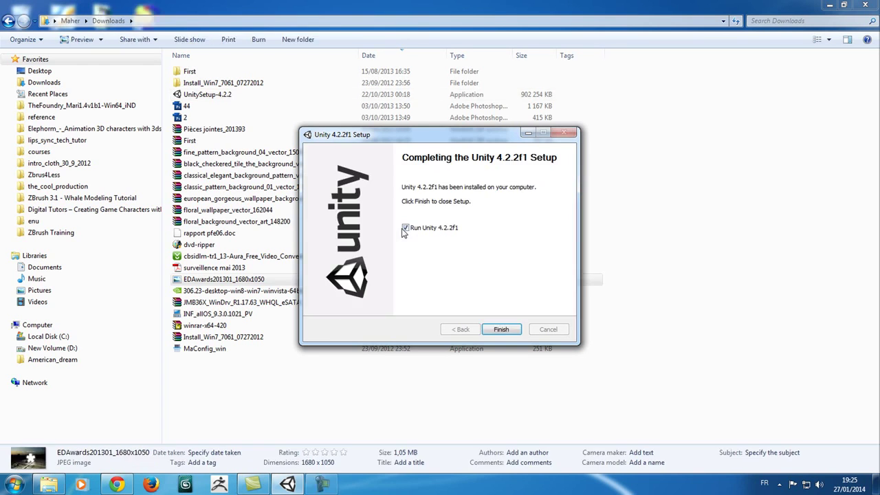
pyautogui.moveTo(483, 135); pyautogui.dragTo(476, 138)
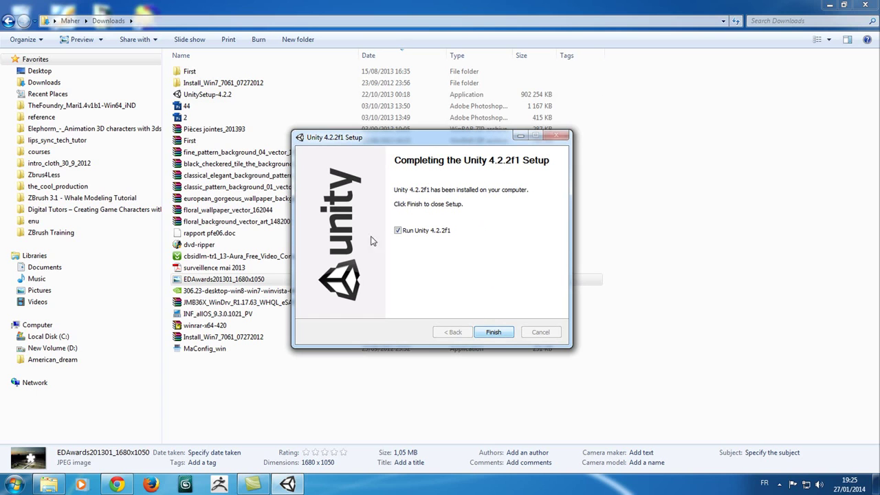
pyautogui.click(490, 333)
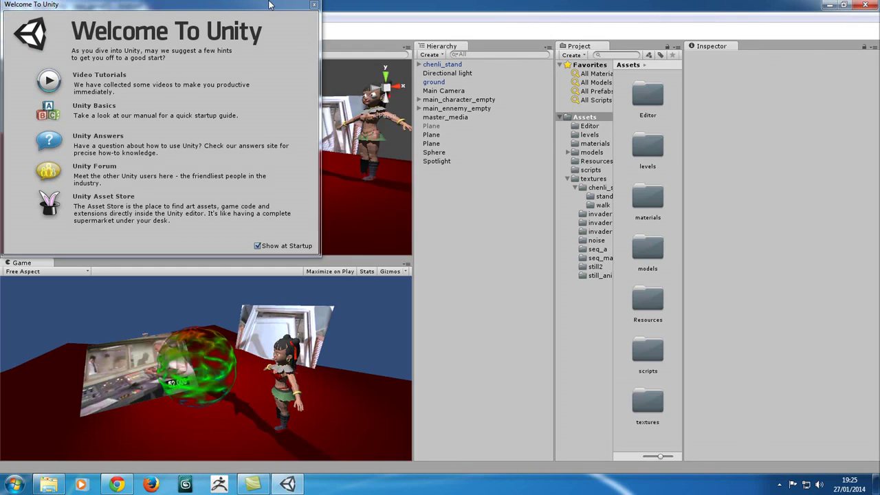
# Close the Welcome To Unity window and the Unity Editor Update Check dialog.
pyautogui.click(315, 5)
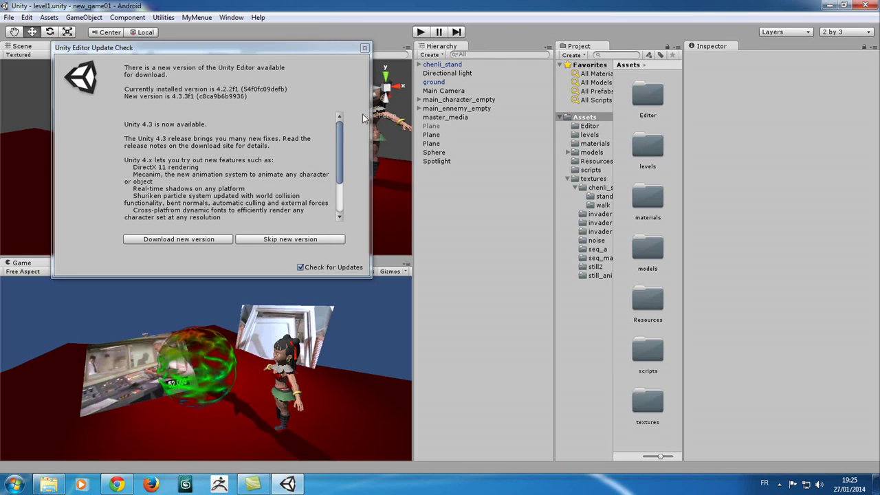
pyautogui.click(364, 47)
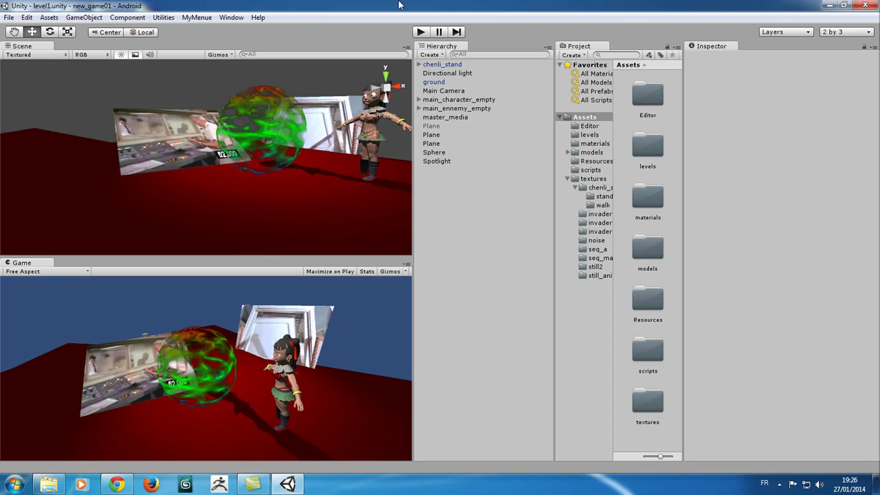
# Open the Project Wizard on its Create New Project tab from the File menu.
pyautogui.click(9, 18)
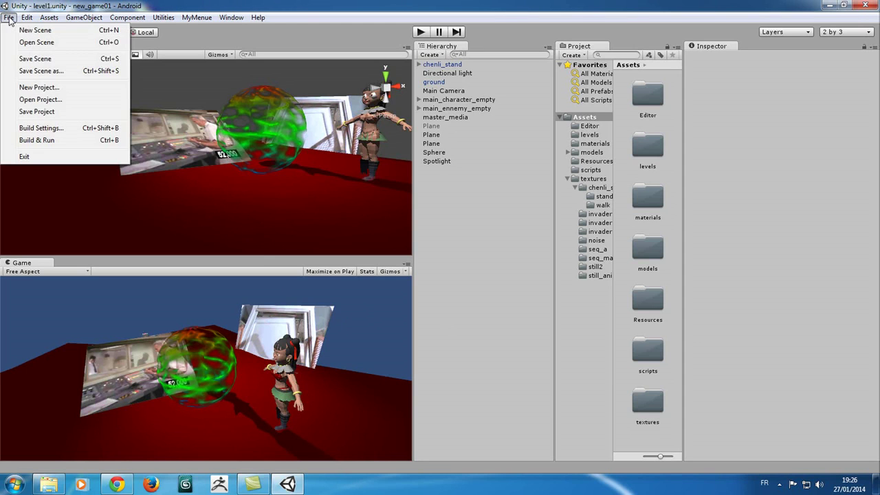
pyautogui.click(40, 88)
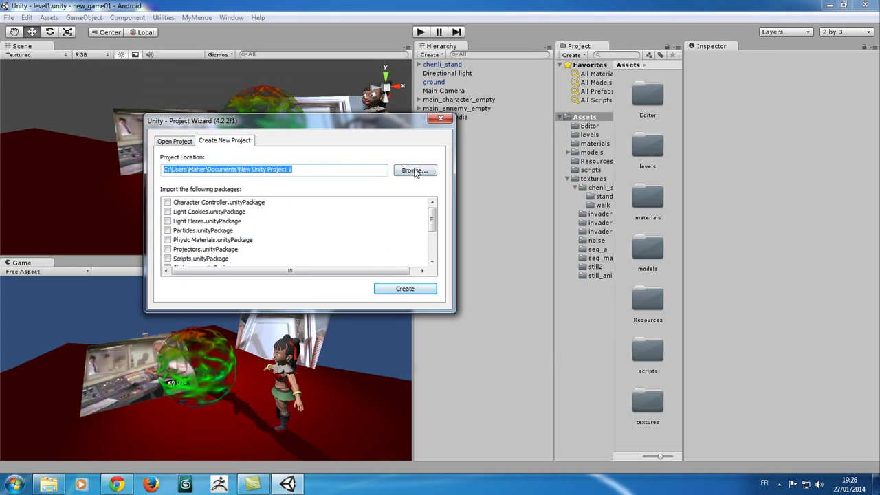
pyautogui.moveTo(275, 124); pyautogui.dragTo(336, 179)
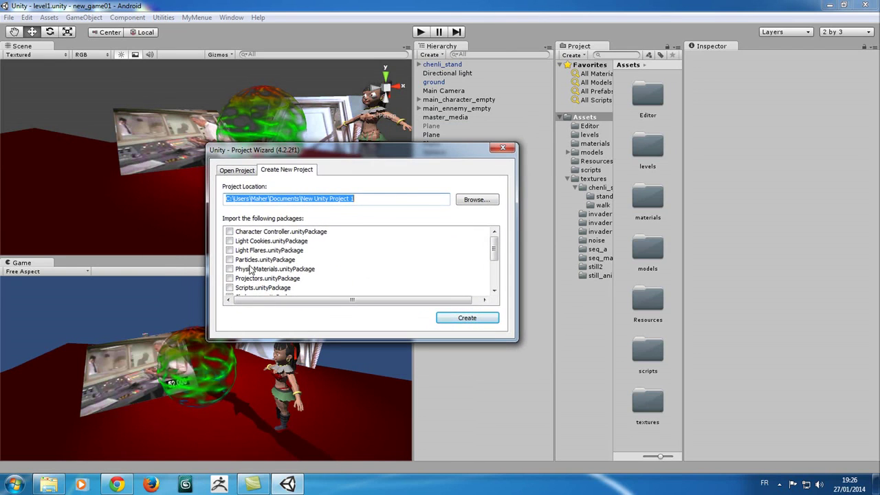
pyautogui.click(238, 171)
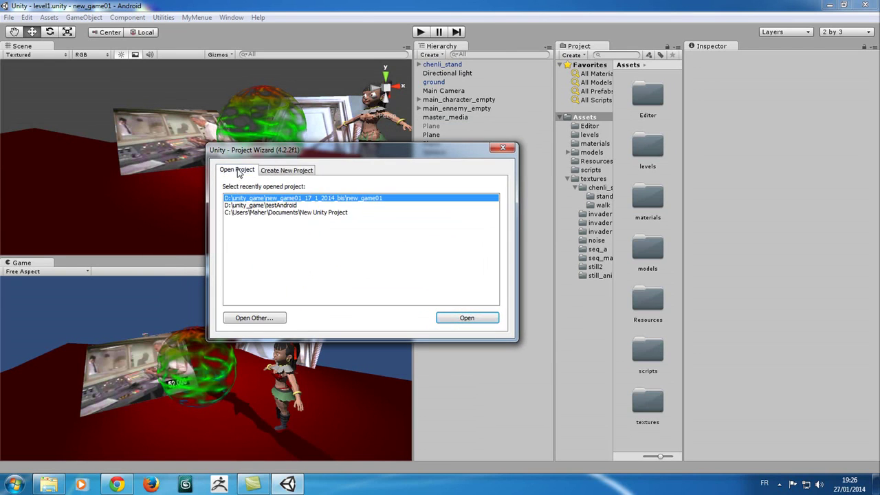
pyautogui.click(275, 172)
pyautogui.click(485, 199)
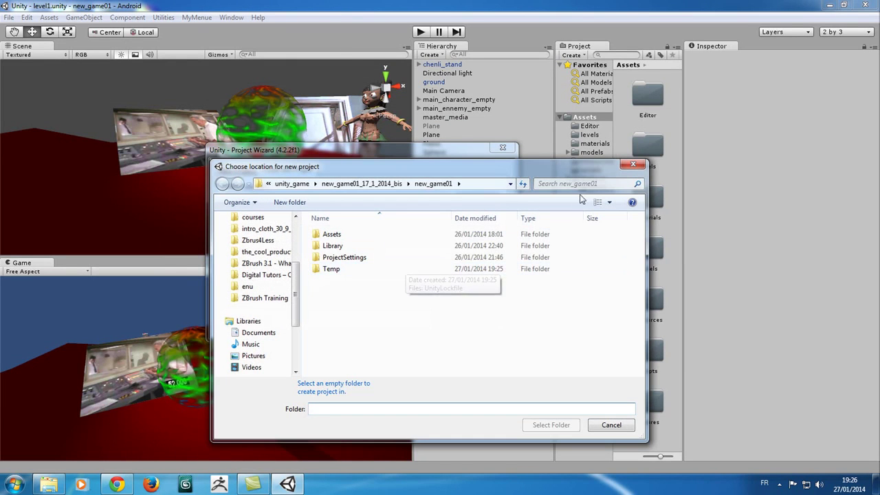
pyautogui.click(633, 165)
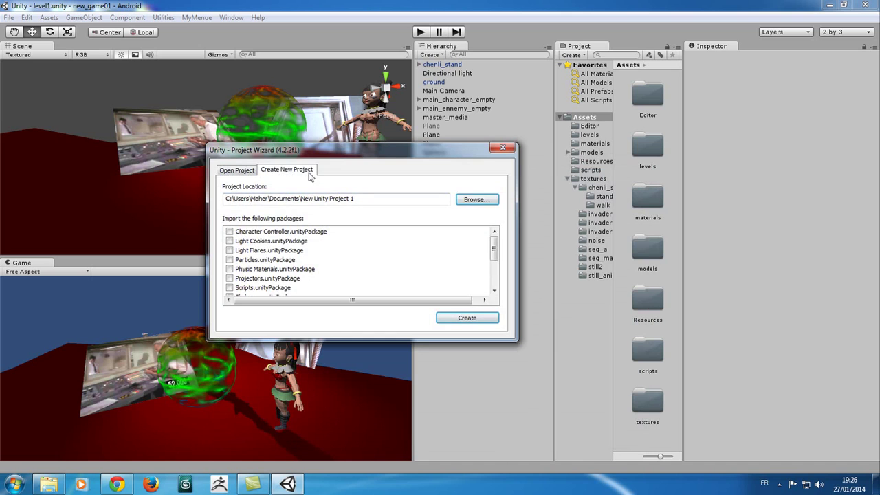
# Make a new shooter folder in D:\unity_game and choose it as the project location.
pyautogui.click(473, 200)
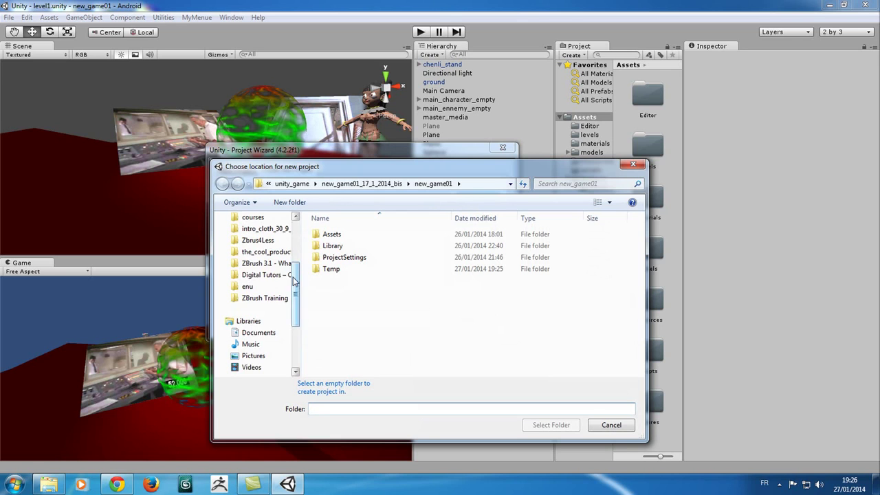
pyautogui.moveTo(297, 254); pyautogui.dragTo(296, 336)
pyautogui.click(272, 322)
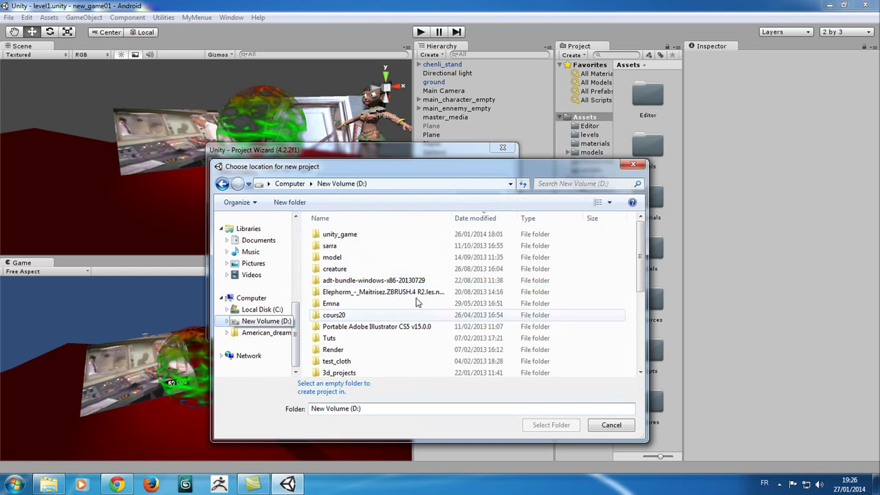
pyautogui.doubleClick(354, 234)
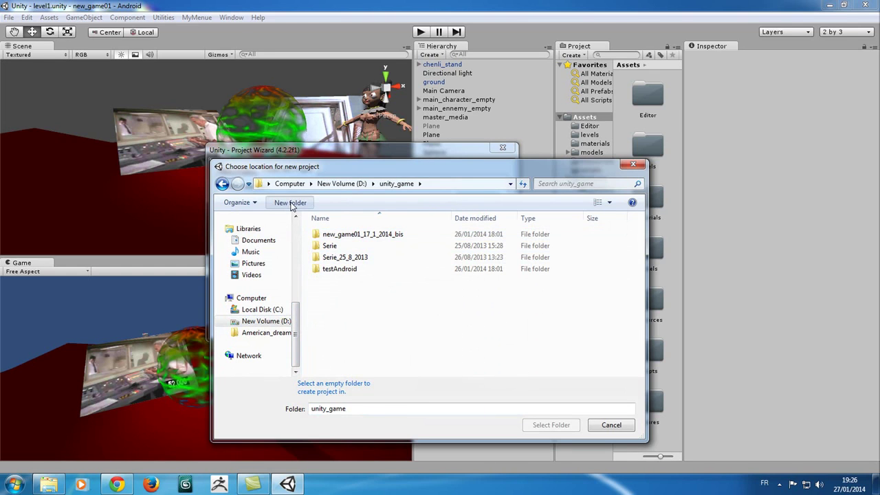
pyautogui.click(290, 203)
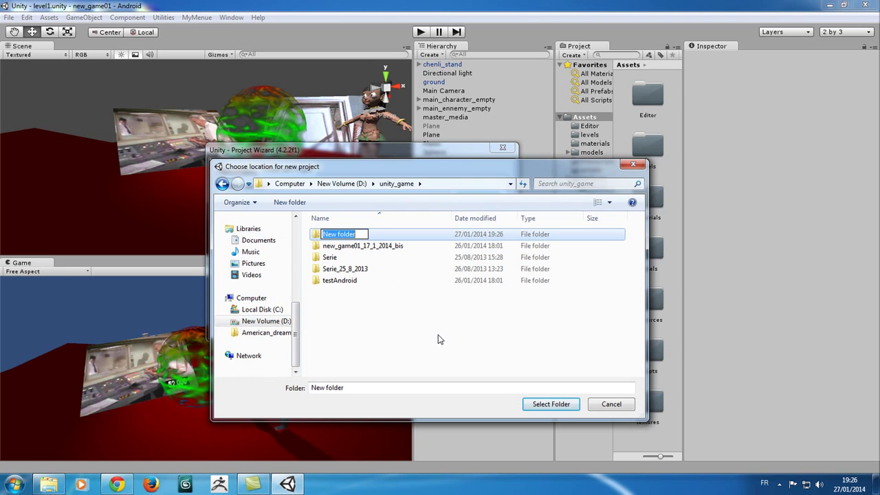
pyautogui.write('shooter')
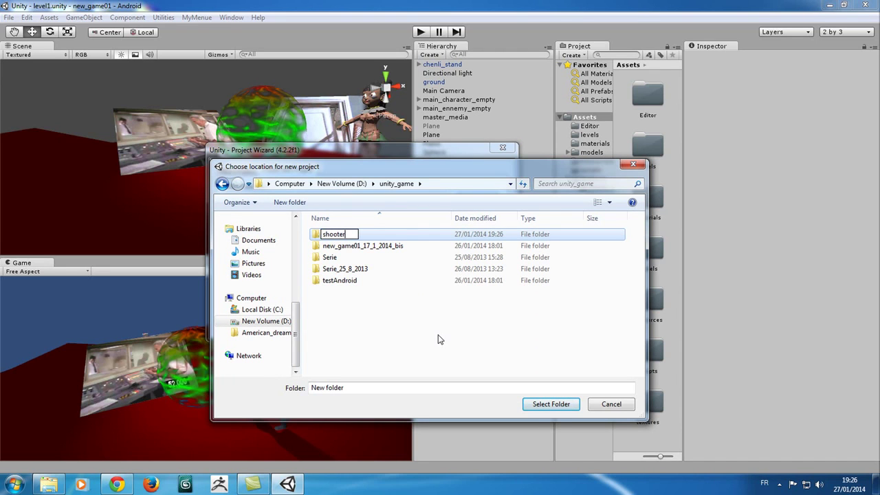
pyautogui.press('Return')
pyautogui.press('Return')
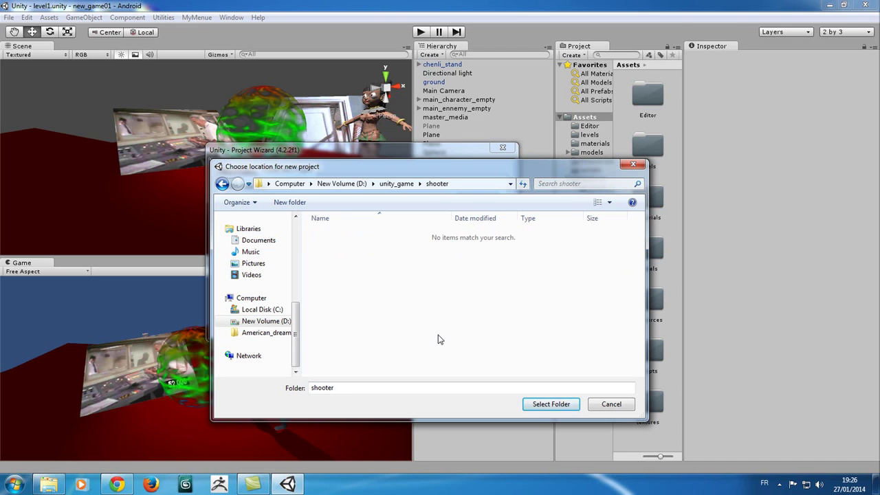
pyautogui.click(551, 407)
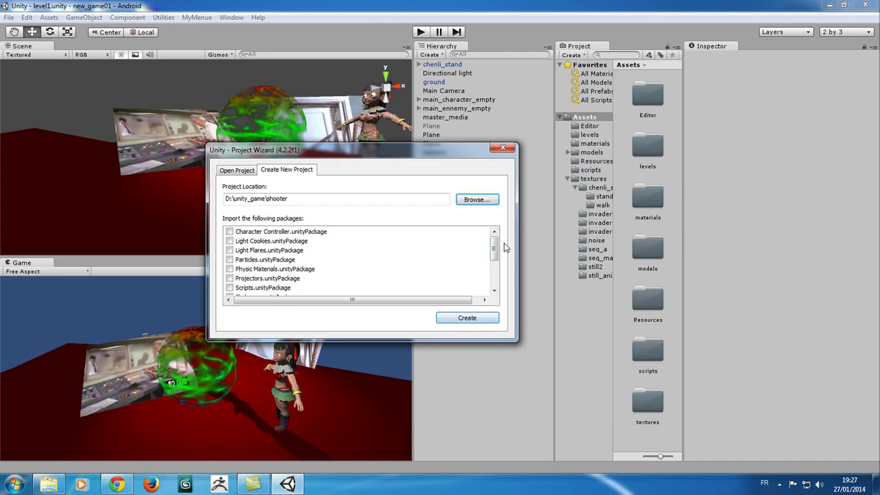
# Create the new project with no packages ticked for import.
pyautogui.scroll(-3, 495, 288)
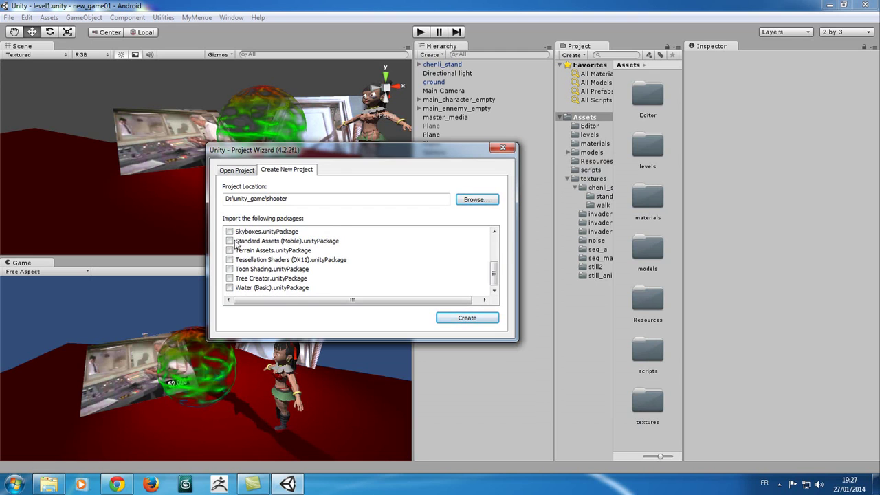
pyautogui.scroll(3, 495, 279)
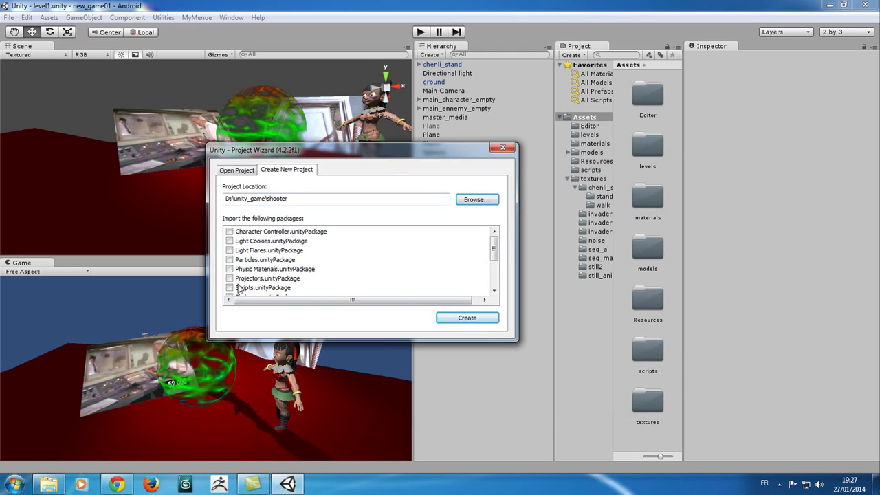
pyautogui.moveTo(494, 248); pyautogui.dragTo(512, 213)
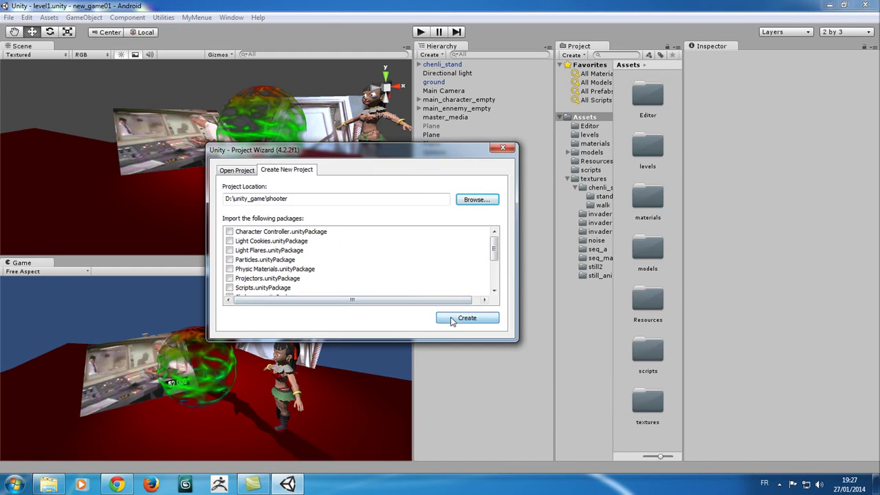
pyautogui.click(451, 317)
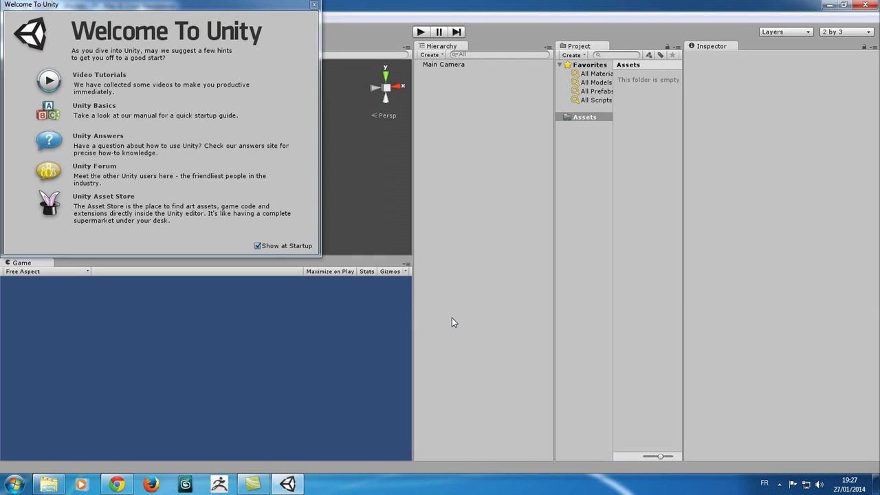
# Close the welcome window and try the 4 Split and Default editor layouts.
pyautogui.click(314, 5)
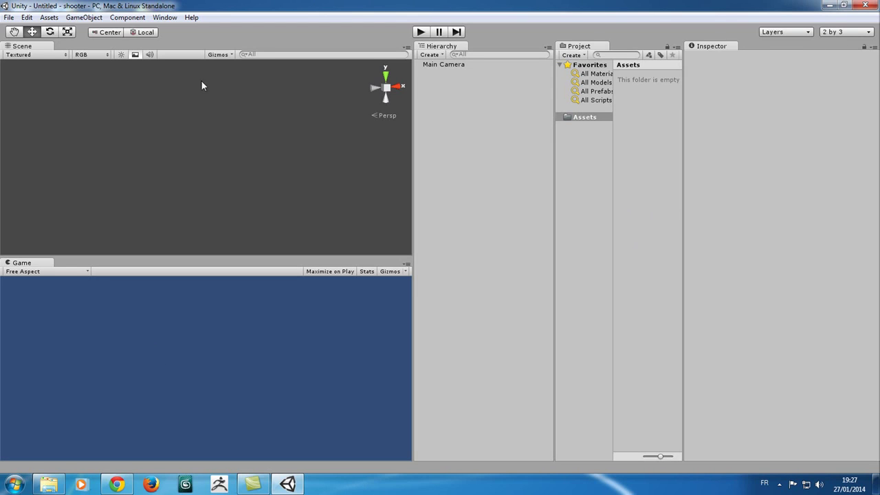
pyautogui.moveTo(413, 131); pyautogui.dragTo(468, 127)
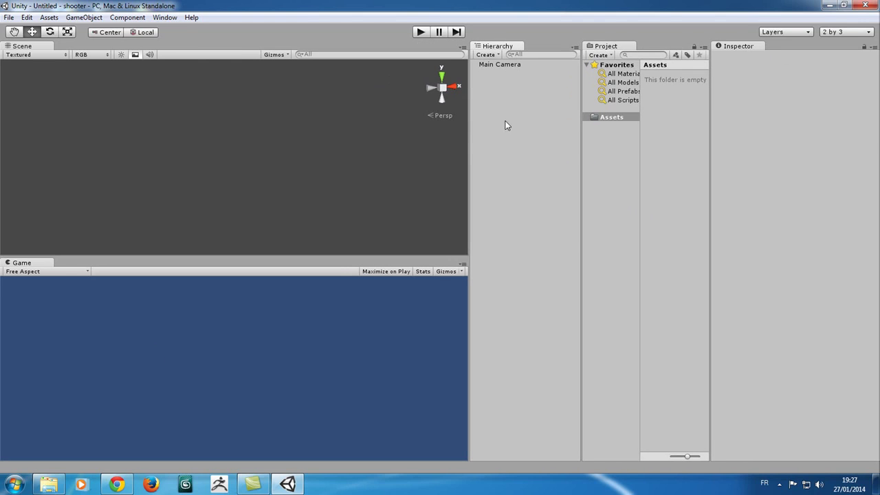
pyautogui.click(841, 33)
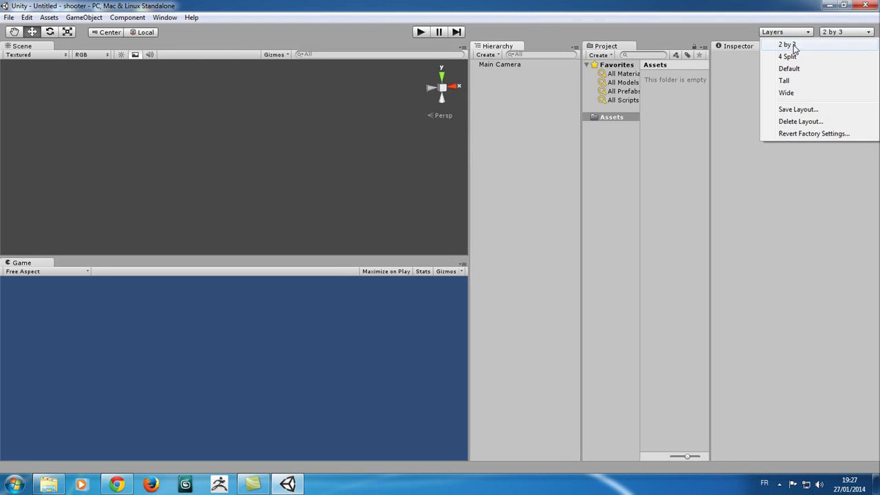
pyautogui.click(675, 5)
pyautogui.click(838, 32)
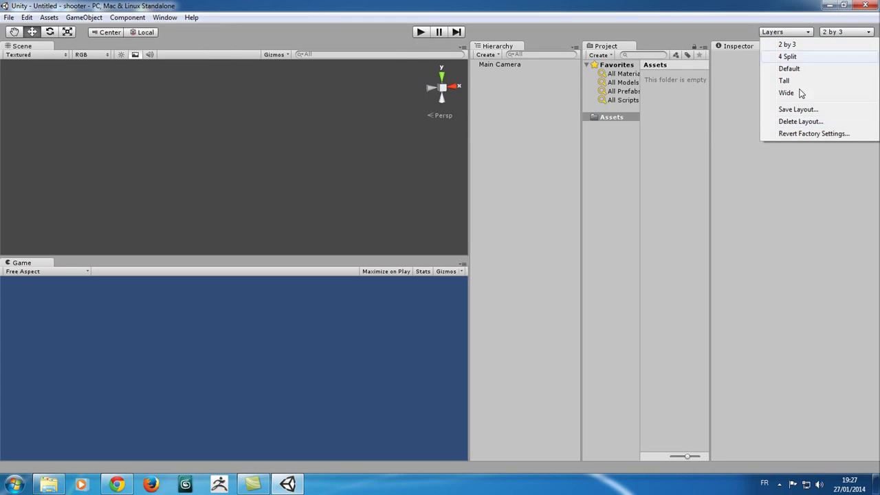
pyautogui.click(808, 57)
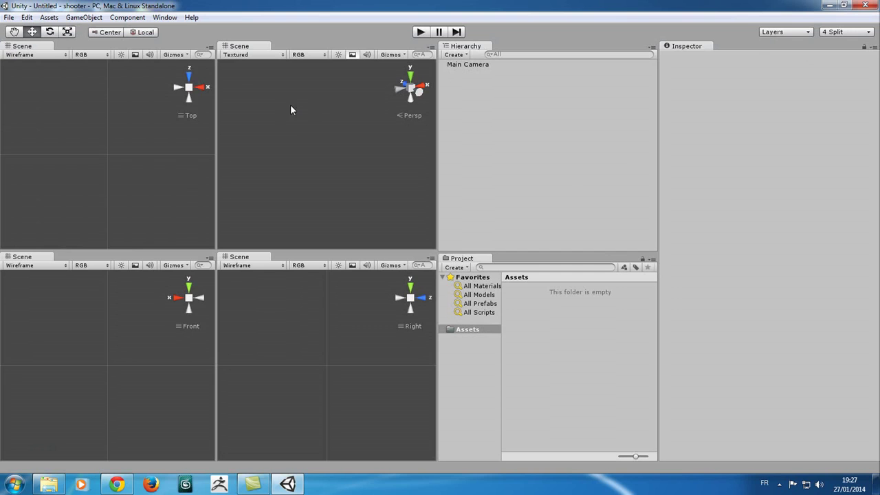
pyautogui.click(846, 33)
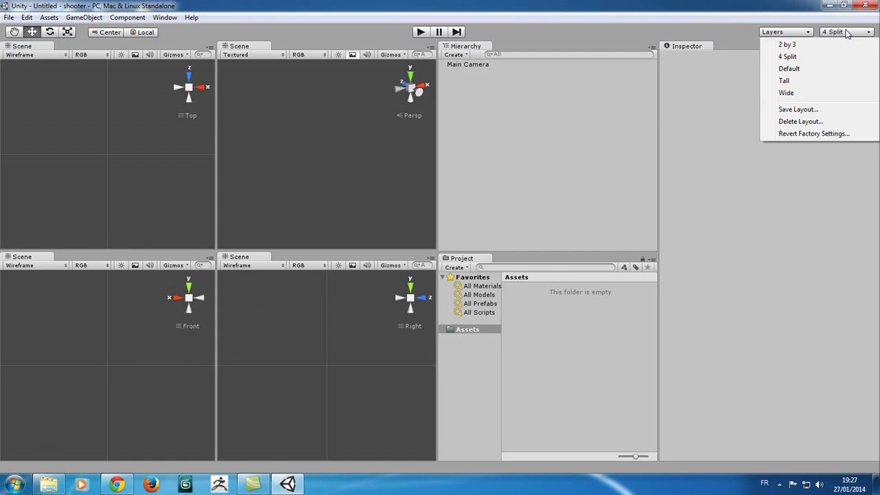
pyautogui.click(789, 69)
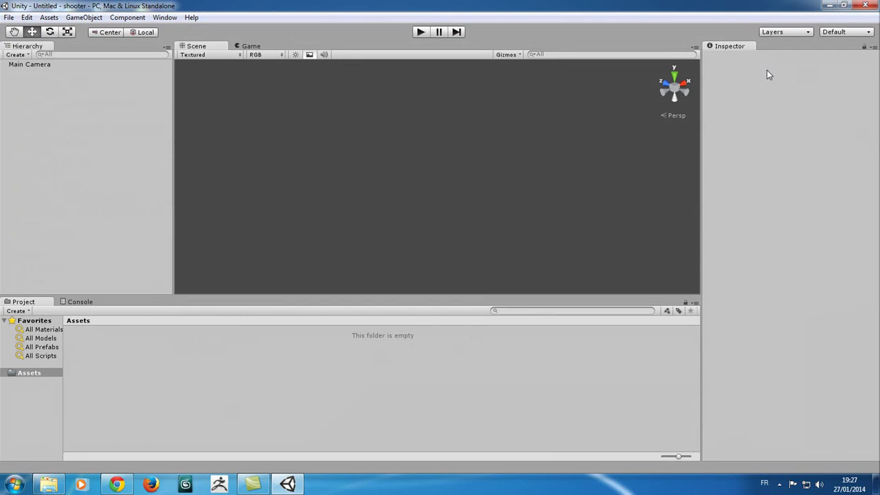
# Return to the 2 by 3 layout, widen the Scene, Game and Project panels, and select Assets.
pyautogui.click(844, 32)
pyautogui.click(826, 43)
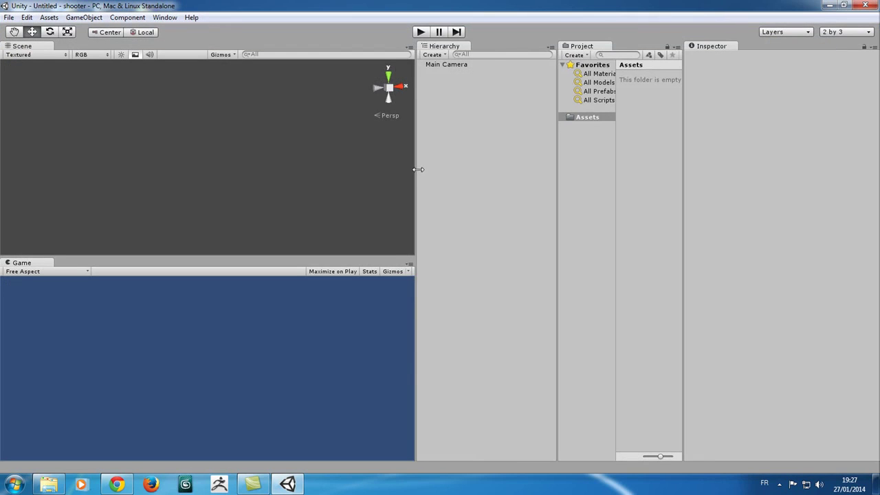
pyautogui.moveTo(420, 170); pyautogui.dragTo(473, 169)
pyautogui.moveTo(644, 148); pyautogui.dragTo(667, 148)
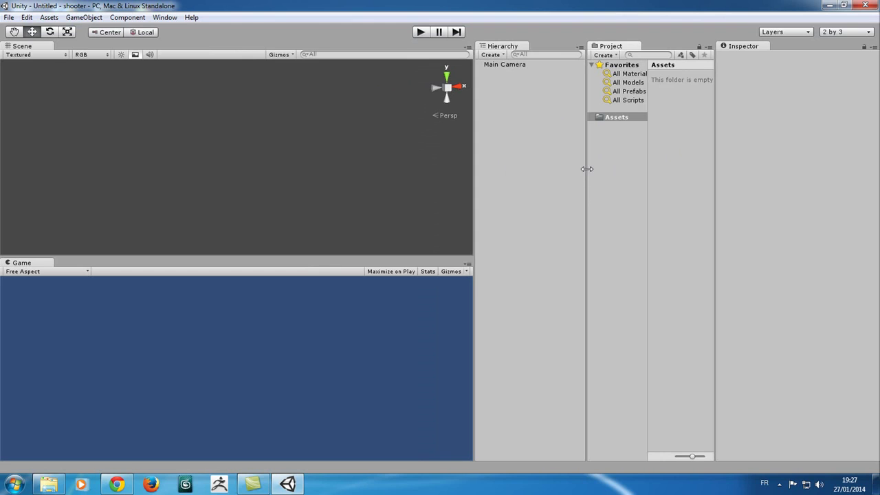
pyautogui.moveTo(586, 169); pyautogui.dragTo(542, 170)
pyautogui.click(568, 117)
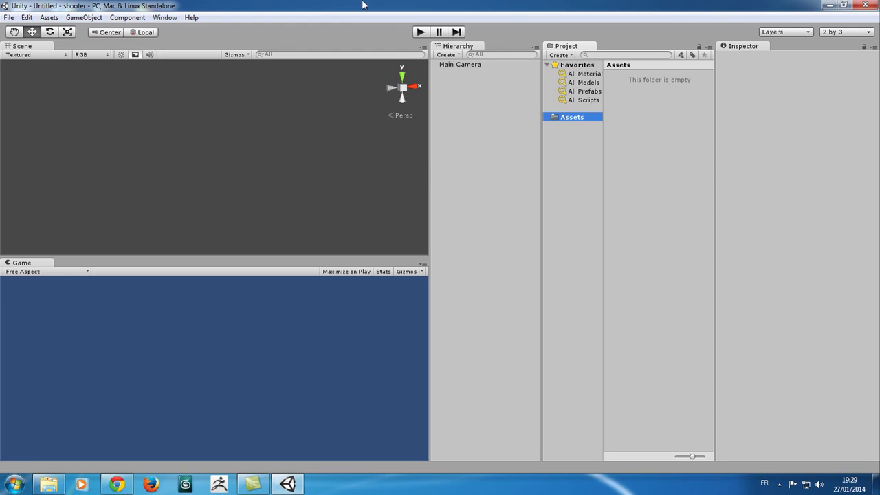
# Create levels, materials and scripts folders inside Assets.
pyautogui.rightClick(569, 118)
pyautogui.moveTo(594, 125)
pyautogui.click(741, 124)
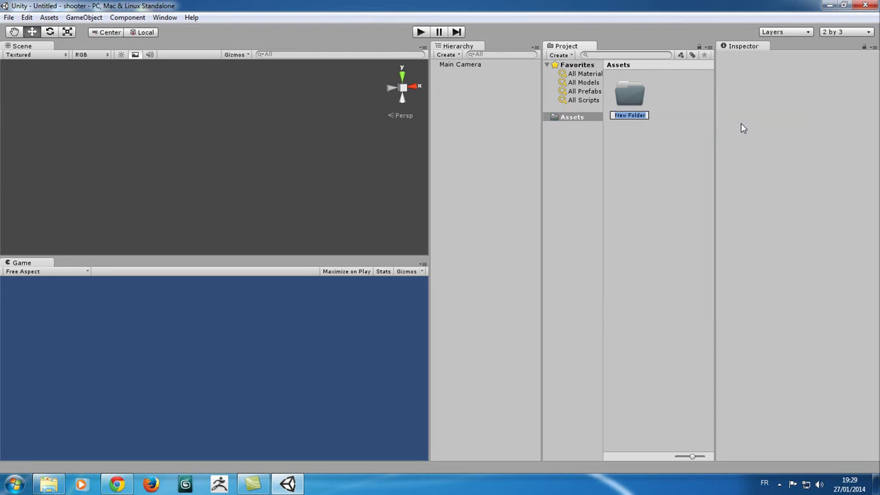
pyautogui.write('levels')
pyautogui.press('Return')
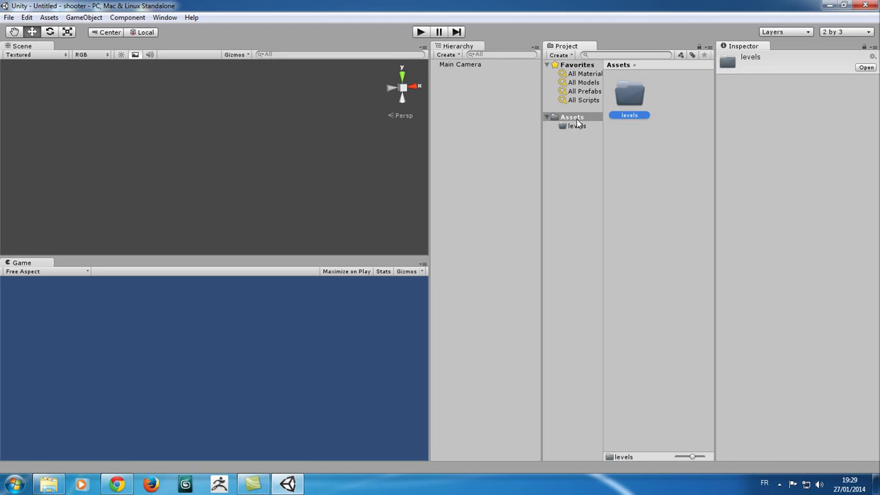
pyautogui.rightClick(576, 120)
pyautogui.moveTo(604, 126)
pyautogui.click(744, 129)
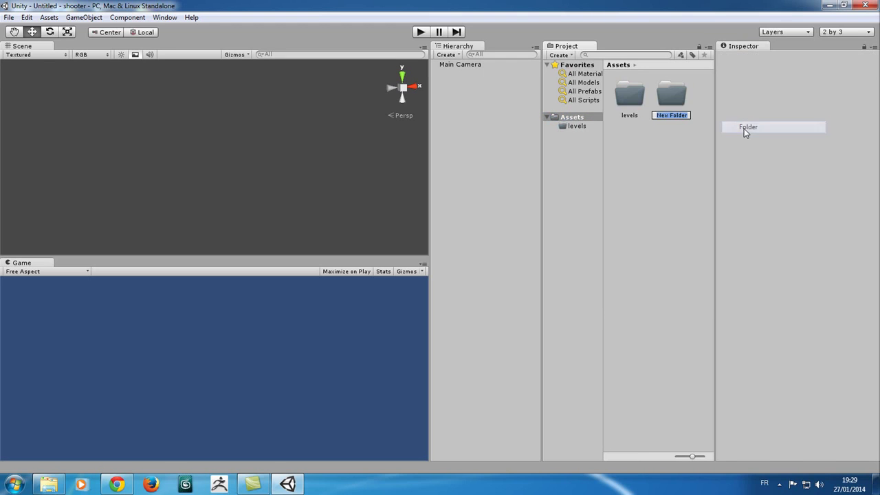
pyautogui.write('mat')
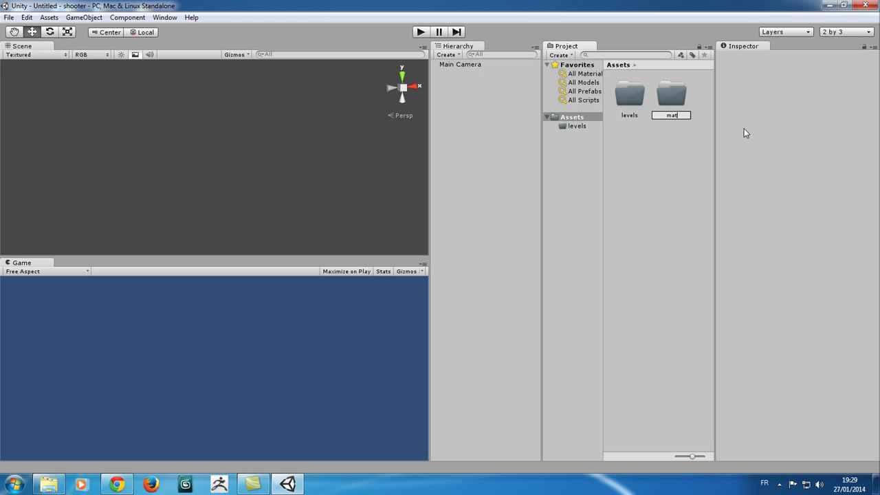
pyautogui.write('erials')
pyautogui.press('Return')
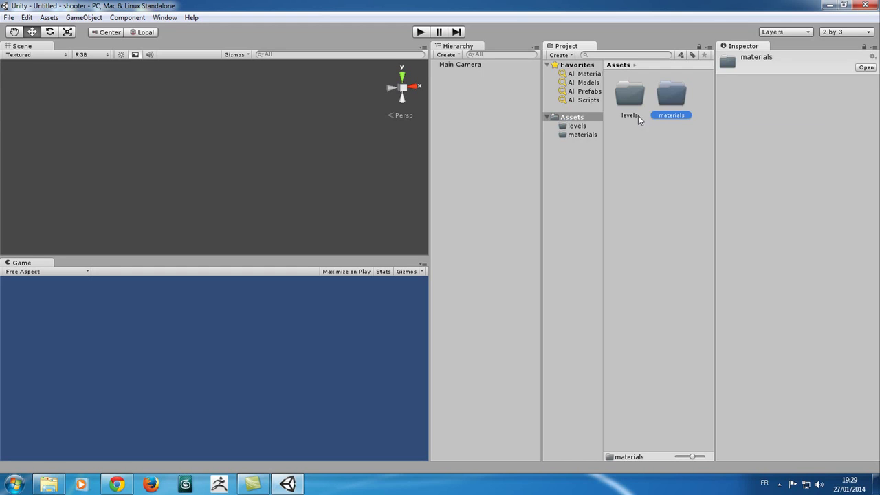
pyautogui.rightClick(572, 117)
pyautogui.moveTo(598, 121)
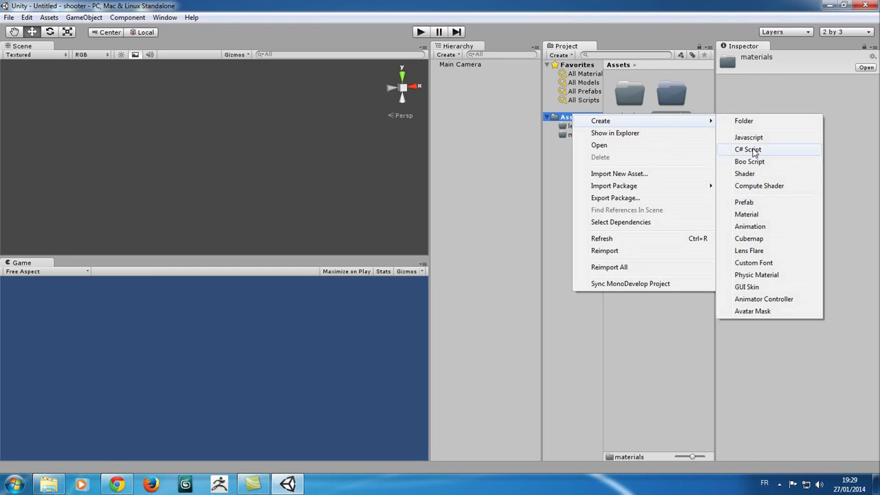
pyautogui.click(754, 121)
pyautogui.write('scripts')
pyautogui.press('Return')
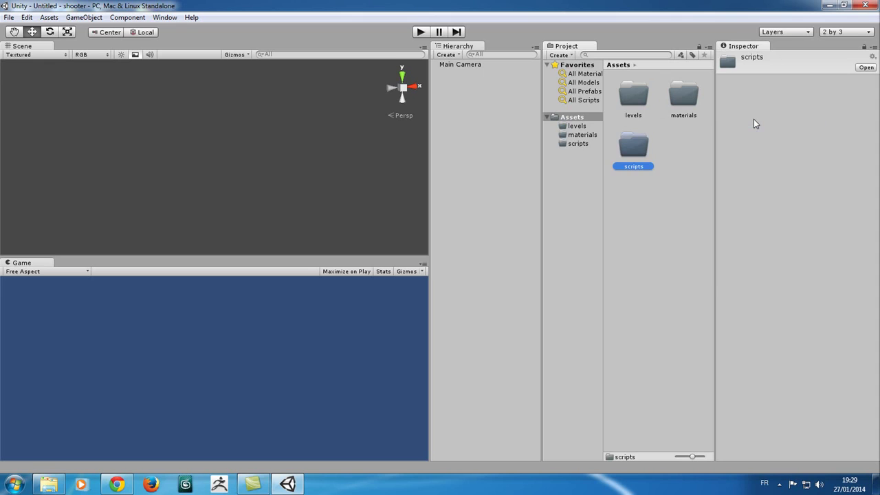
# Create textures and prefabs folders inside Assets.
pyautogui.rightClick(571, 117)
pyautogui.moveTo(687, 125)
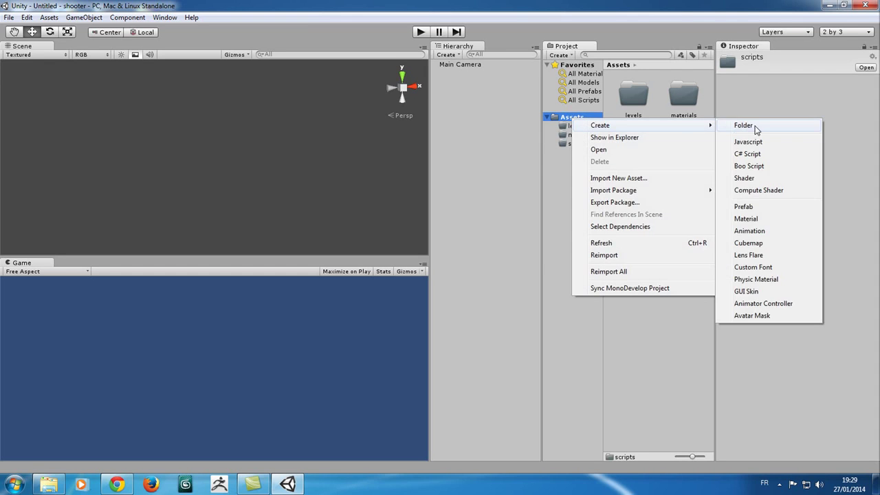
pyautogui.click(755, 126)
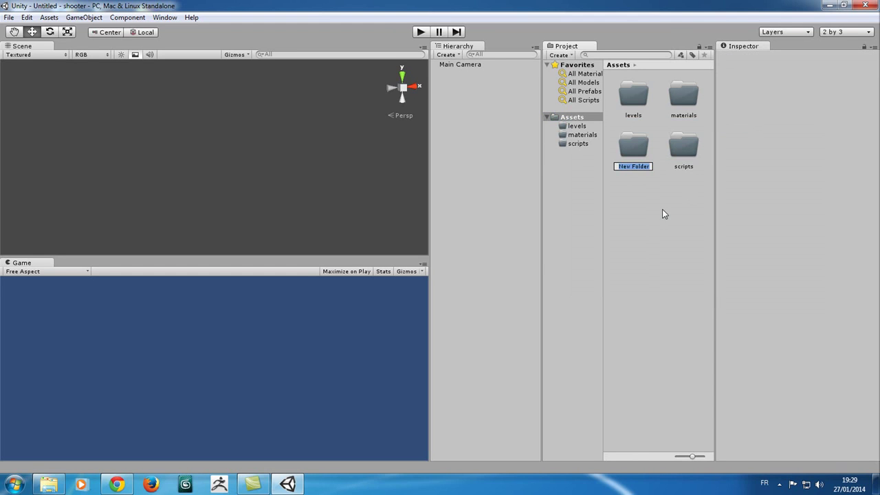
pyautogui.write('textures')
pyautogui.press('Return')
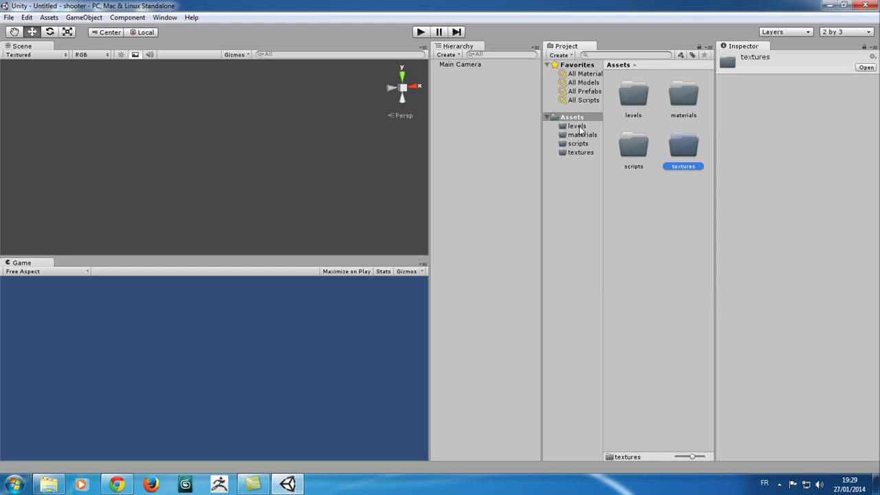
pyautogui.rightClick(576, 119)
pyautogui.moveTo(653, 127)
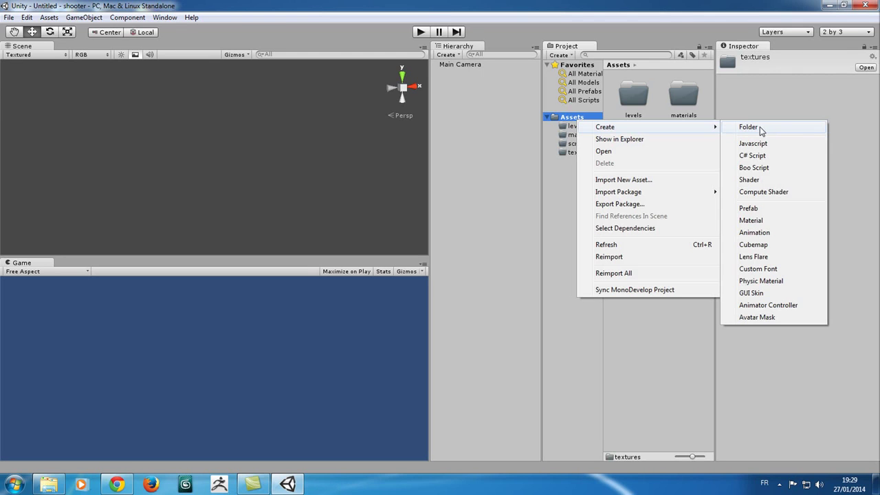
pyautogui.click(761, 131)
pyautogui.write('prefabs')
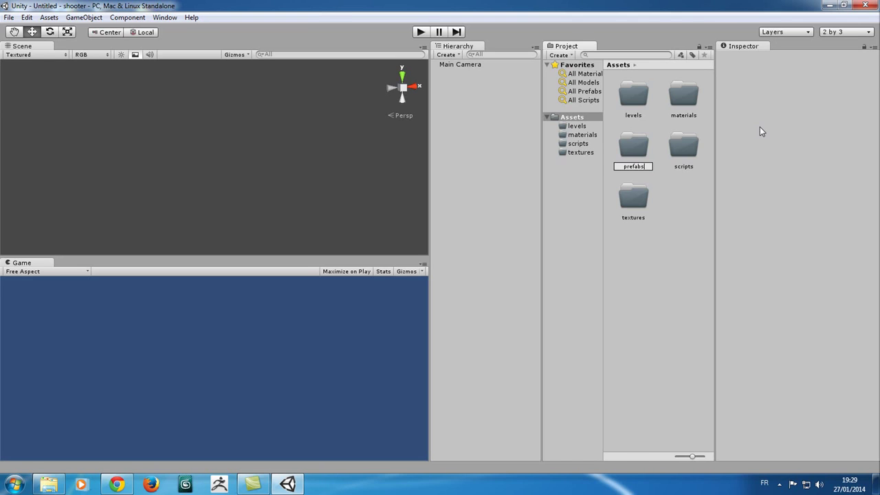
pyautogui.press('Return')
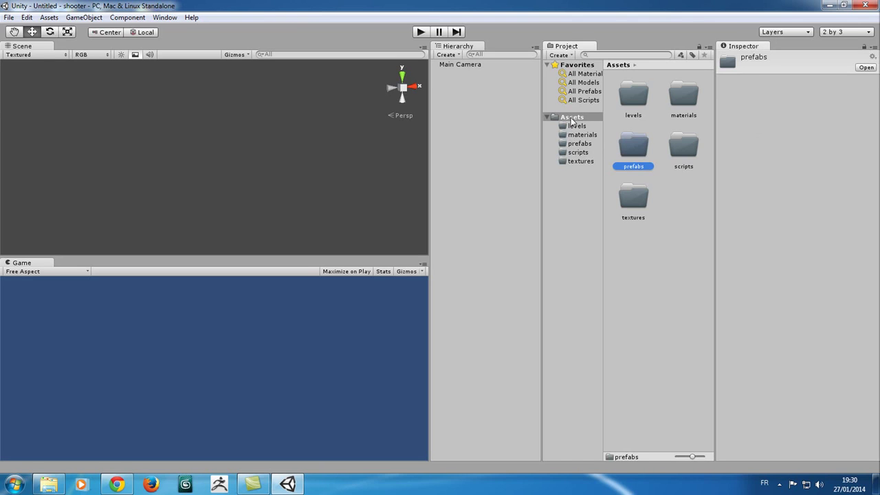
pyautogui.rightClick(572, 121)
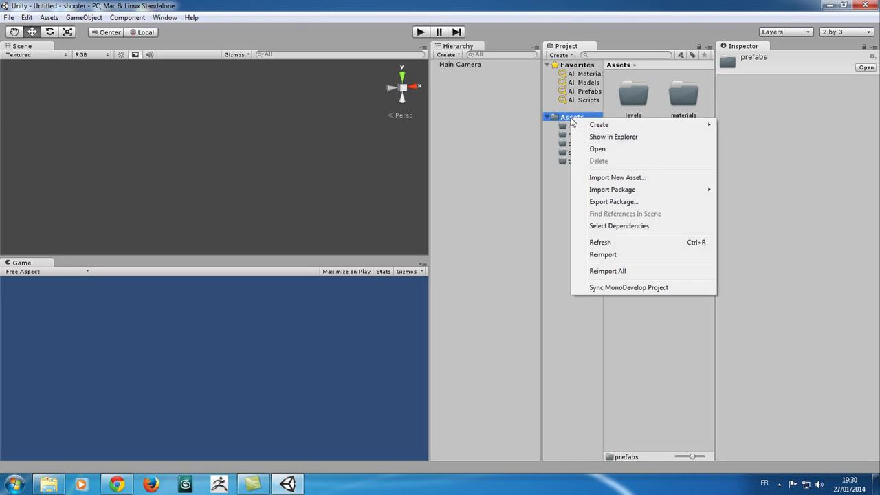
pyautogui.click(644, 403)
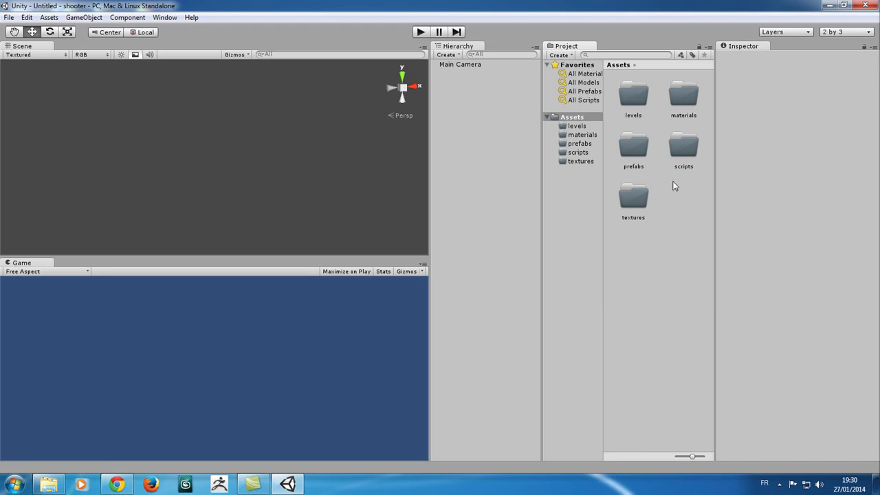
# Save the current scene as level1.unity inside the Assets/levels folder.
pyautogui.doubleClick(638, 97)
pyautogui.click(8, 17)
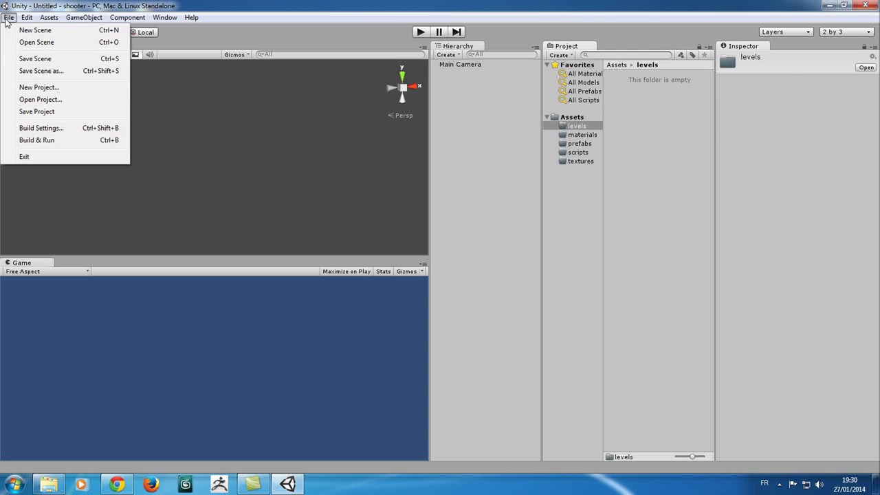
pyautogui.click(32, 74)
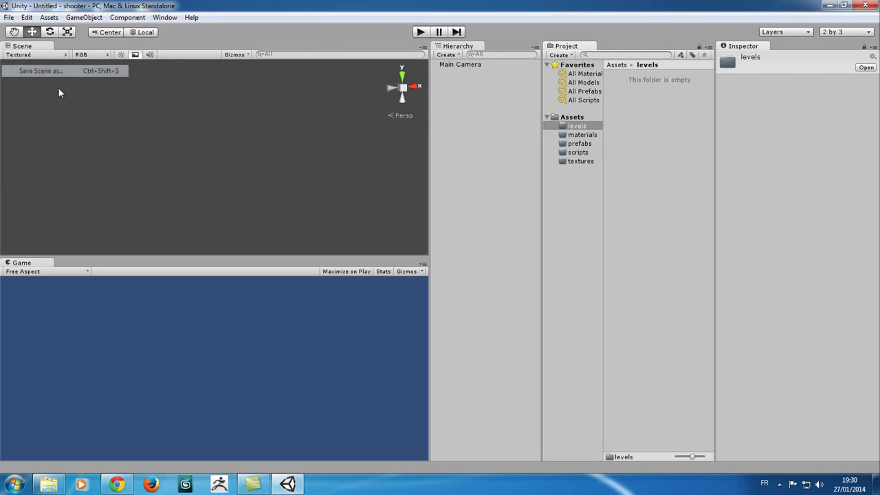
pyautogui.doubleClick(146, 100)
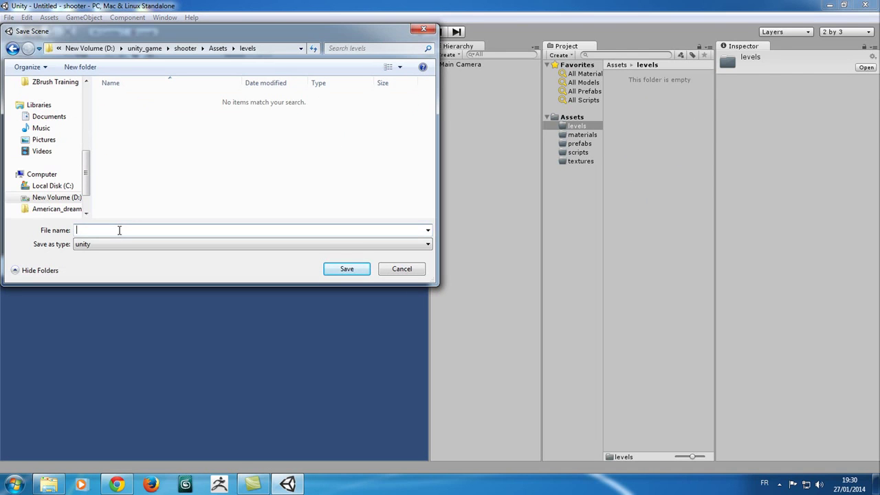
pyautogui.write('level')
pyautogui.write('1')
pyautogui.press('Return')
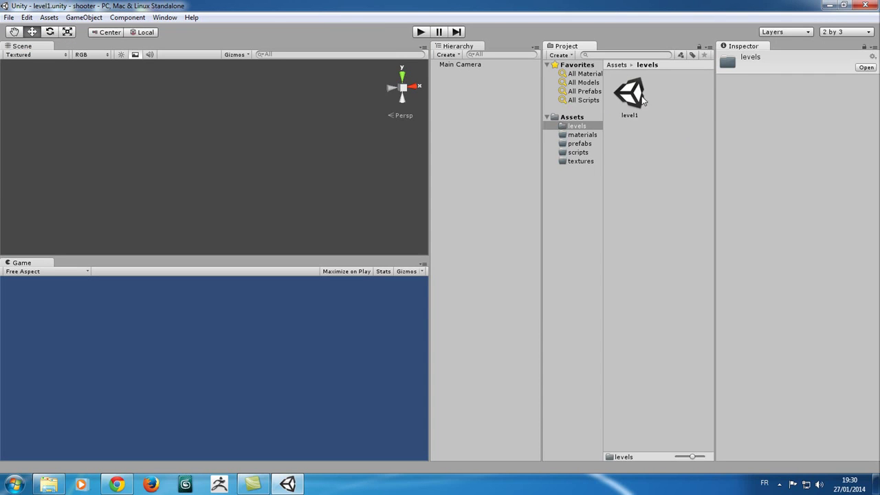
pyautogui.click(574, 118)
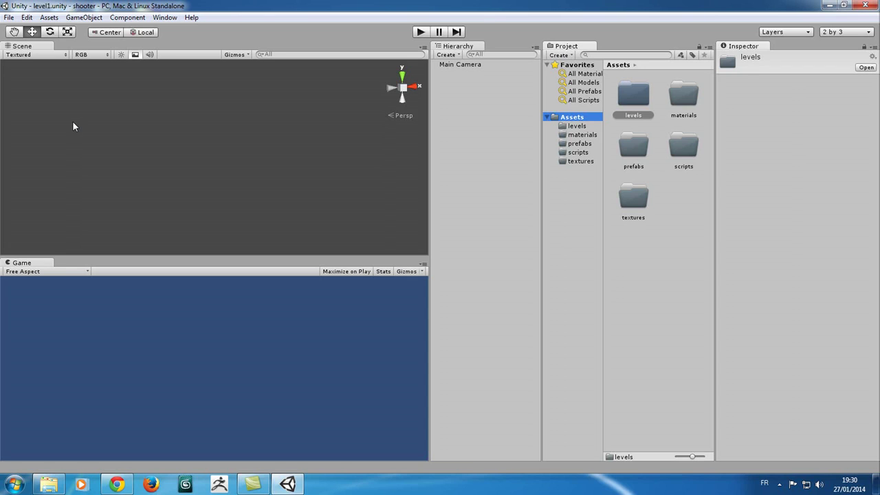
# Add a Plane via GameObject > Create Other and orbit the view onto it.
pyautogui.click(90, 17)
pyautogui.moveTo(101, 42)
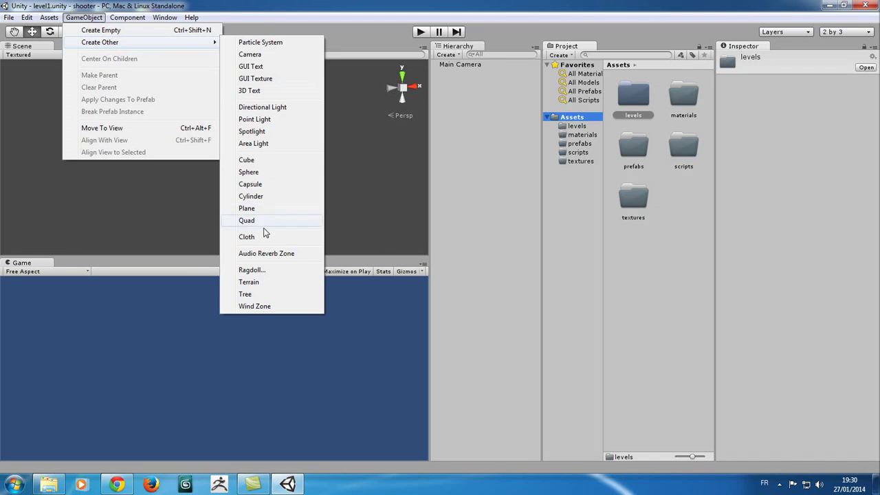
pyautogui.click(247, 209)
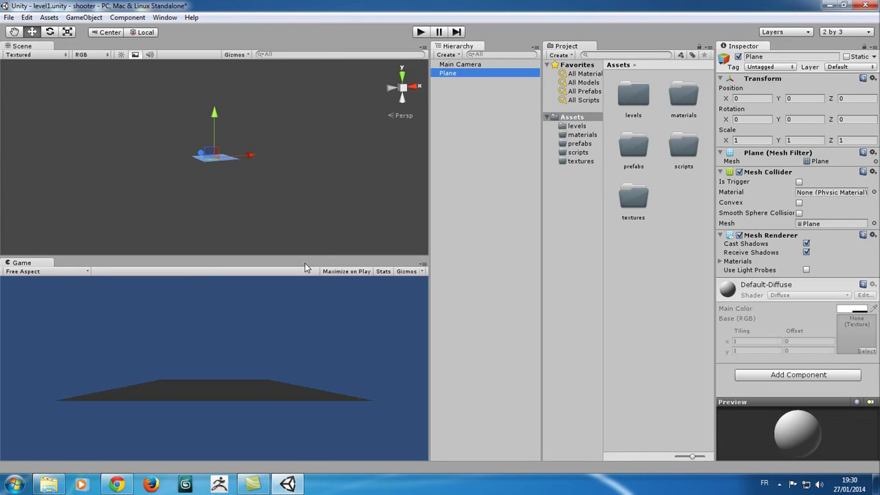
pyautogui.keyDown('alt'); pyautogui.moveTo(253, 187); pyautogui.dragTo(211, 206); pyautogui.keyUp('alt')
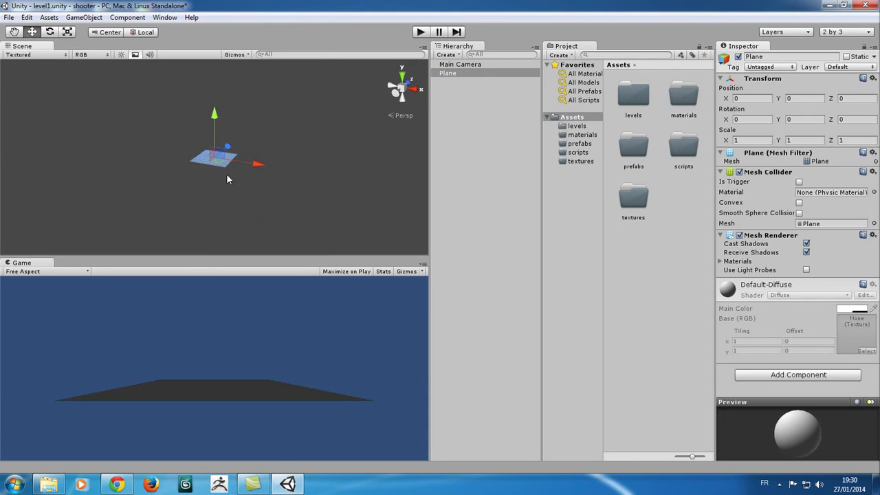
pyautogui.scroll(5, 218, 193)
pyautogui.moveTo(218, 193); pyautogui.dragTo(239, 180, button='middle')
pyautogui.keyDown('alt'); pyautogui.moveTo(243, 173); pyautogui.dragTo(199, 177); pyautogui.keyUp('alt')
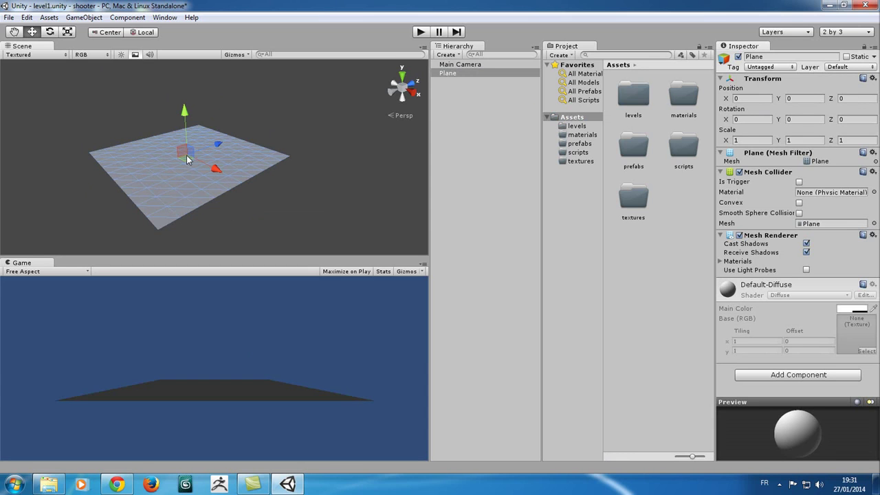
pyautogui.moveTo(215, 170)
pyautogui.mouseDown()
pyautogui.moveTo(80, 113)
pyautogui.moveTo(67, 117)
pyautogui.mouseUp()
# Set the Plane's Position X to 0, Scale X to 2.58 and Scale Z to 2.85.
pyautogui.click(768, 99)
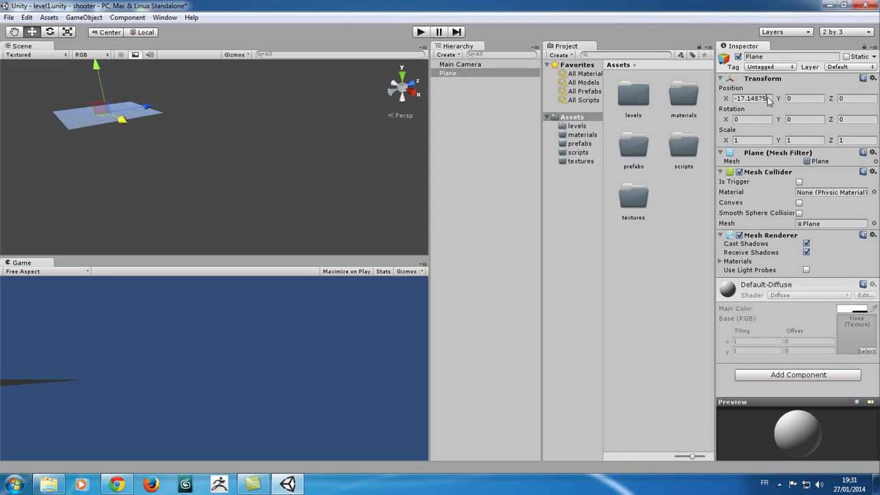
pyautogui.write('2')
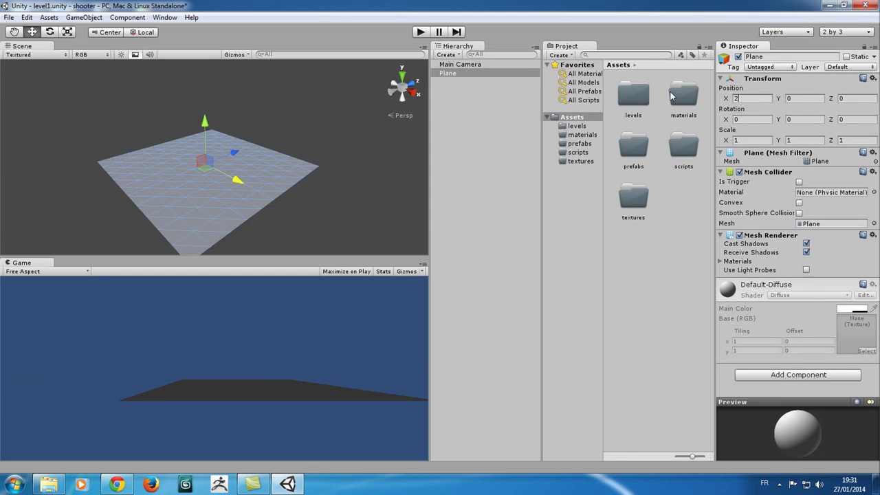
pyautogui.press('BackSpace')
pyautogui.press('Return')
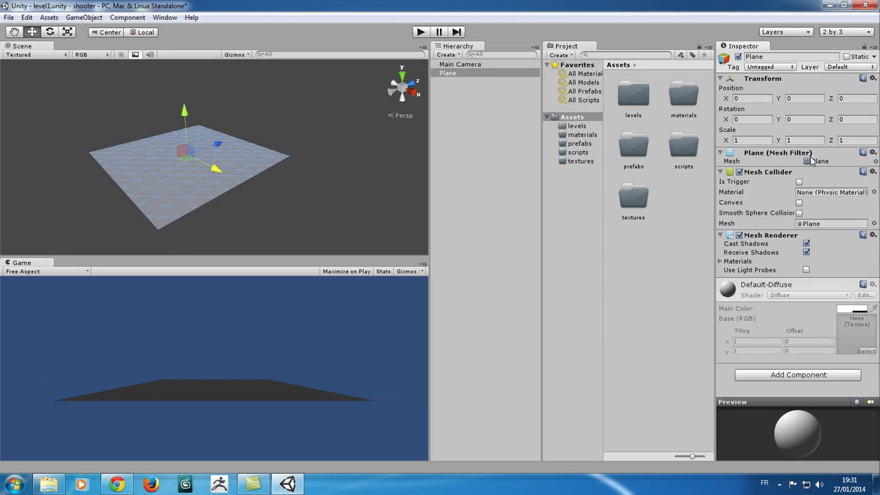
pyautogui.moveTo(725, 140); pyautogui.dragTo(757, 141)
pyautogui.press('Return')
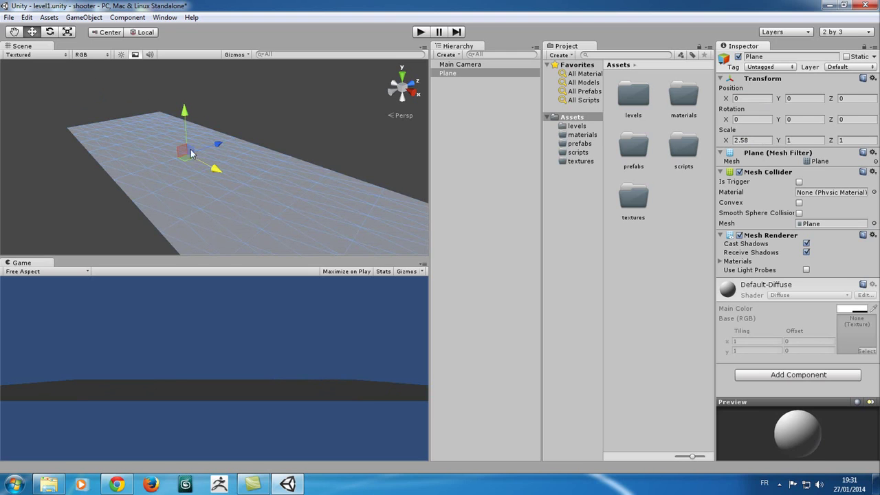
pyautogui.click(865, 139)
pyautogui.write('2.78')
pyautogui.write('2.85')
pyautogui.press('Return')
# Orbit around the plane and check the Main Camera before reselecting the Plane.
pyautogui.keyDown('alt'); pyautogui.moveTo(127, 170); pyautogui.dragTo(197, 177); pyautogui.keyUp('alt')
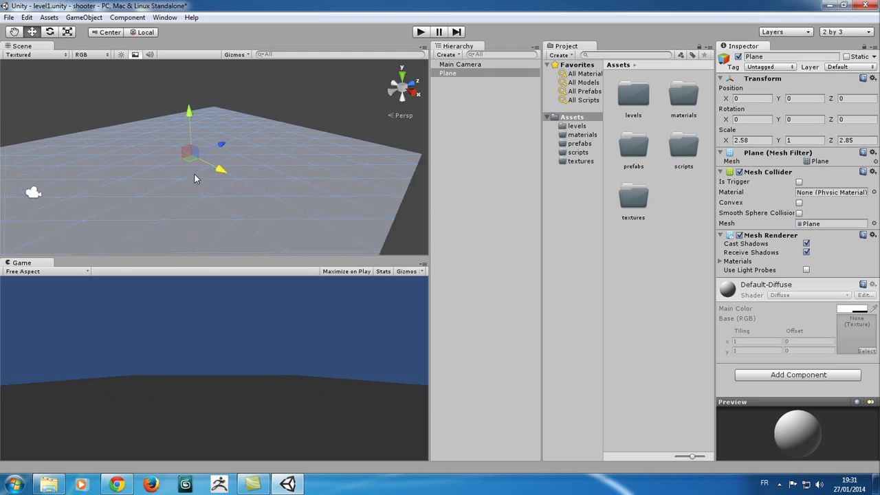
pyautogui.click(463, 65)
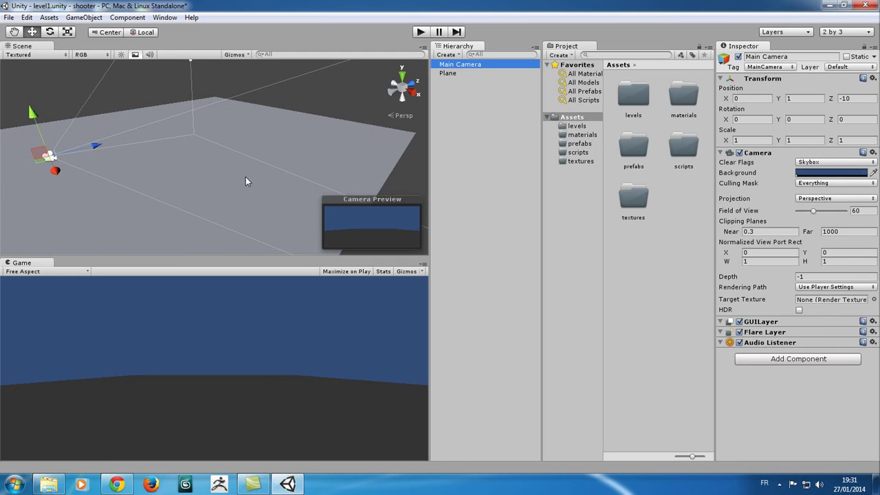
pyautogui.click(467, 74)
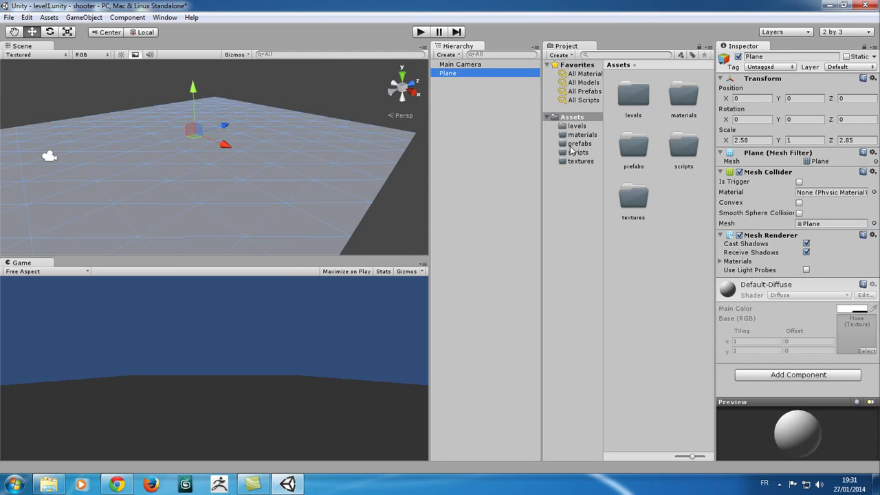
pyautogui.click(83, 18)
# Add a cube to the scene and set its position to 0, 0, 0.
pyautogui.moveTo(100, 43)
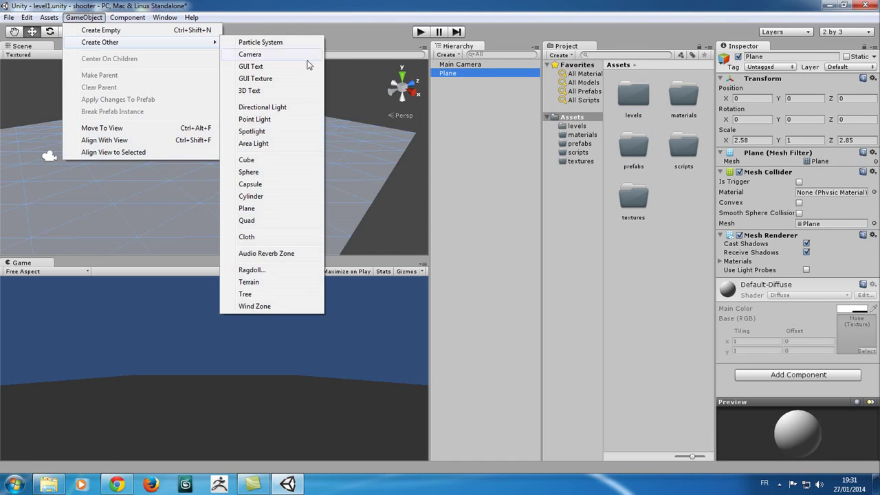
pyautogui.click(260, 164)
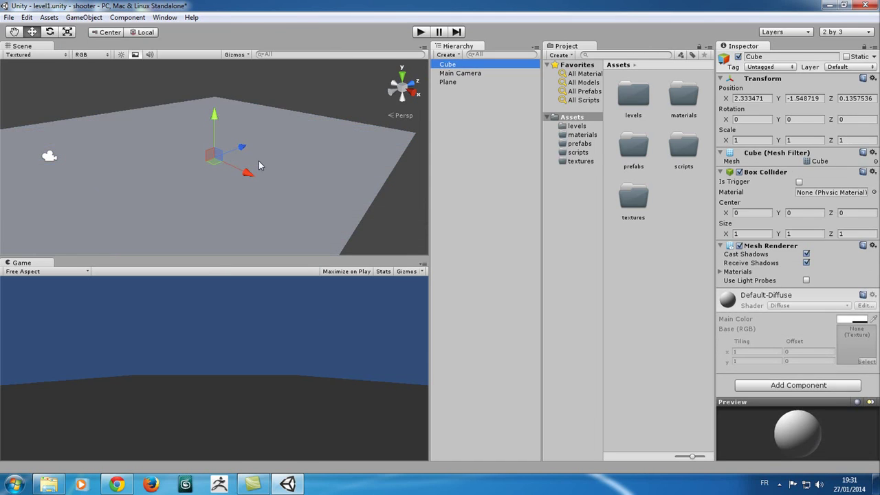
pyautogui.click(763, 99)
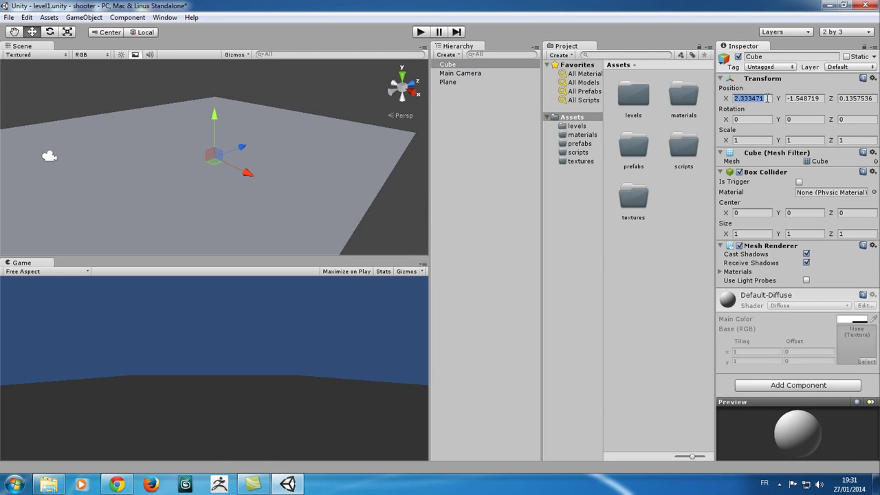
pyautogui.write('0')
pyautogui.click(823, 101)
pyautogui.write('0')
pyautogui.press('Return')
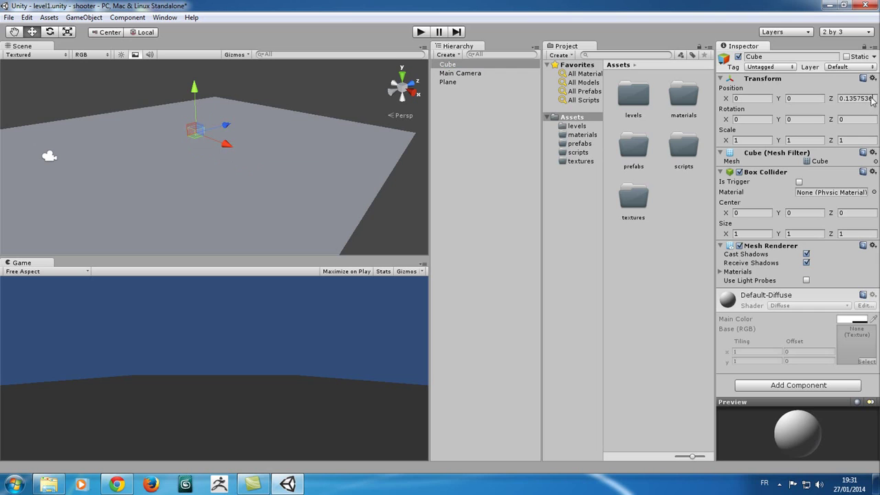
pyautogui.click(872, 99)
pyautogui.write('0')
pyautogui.press('Return')
# Stretch the cube tall along Y and set its Y position to 1.8.
pyautogui.moveTo(262, 142)
pyautogui.keyDown('alt'); pyautogui.mouseDown()
pyautogui.moveTo(265, 167)
pyautogui.moveTo(219, 100)
pyautogui.mouseUp(); pyautogui.keyUp('alt')
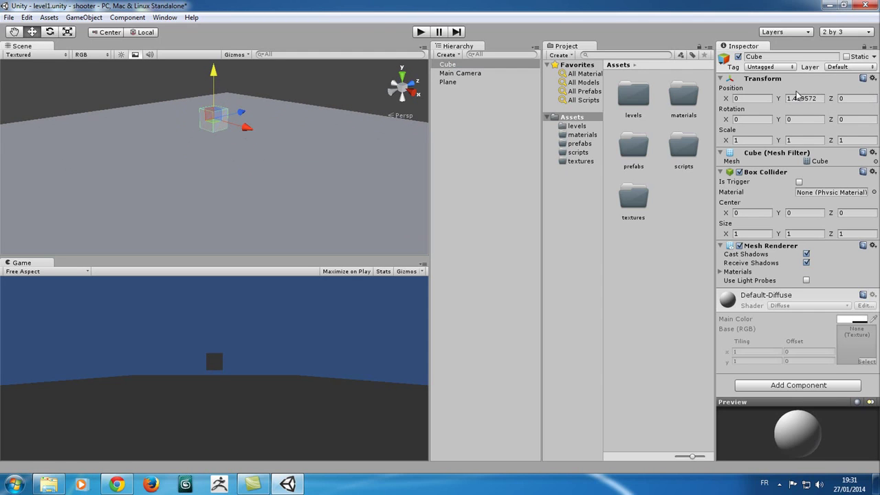
pyautogui.moveTo(778, 140); pyautogui.dragTo(841, 132)
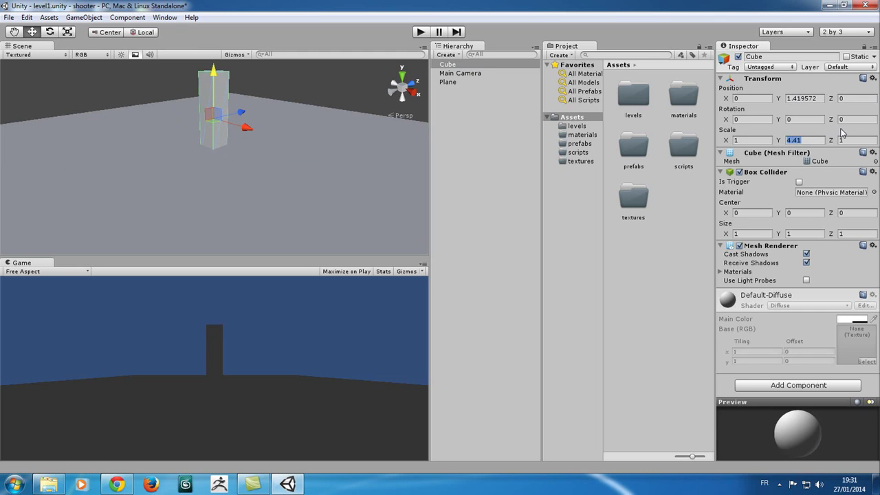
pyautogui.moveTo(212, 93); pyautogui.dragTo(220, 80)
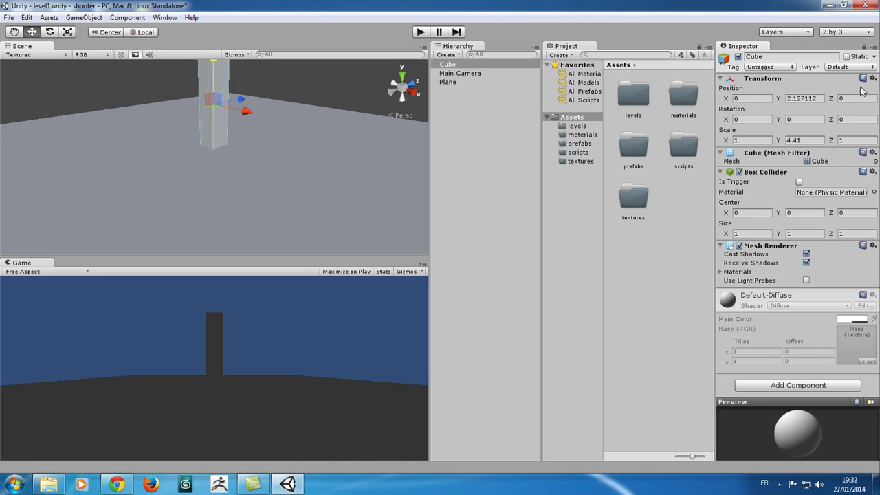
pyautogui.click(818, 100)
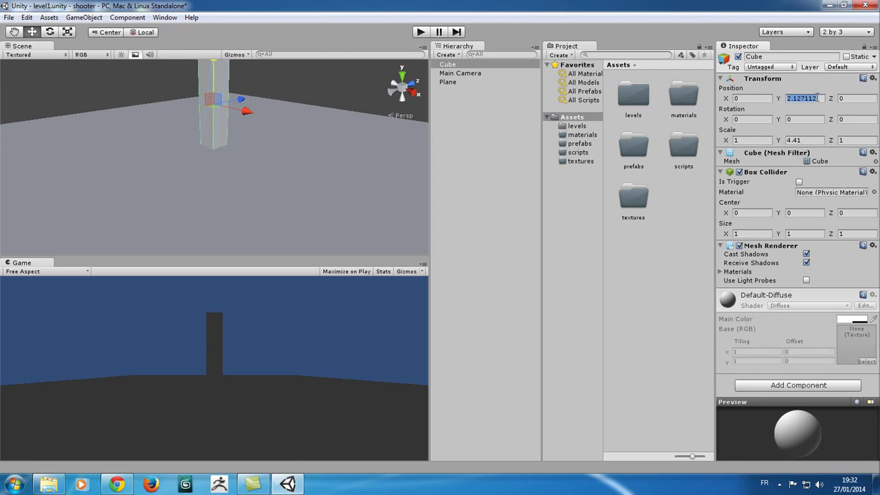
pyautogui.write('1.8')
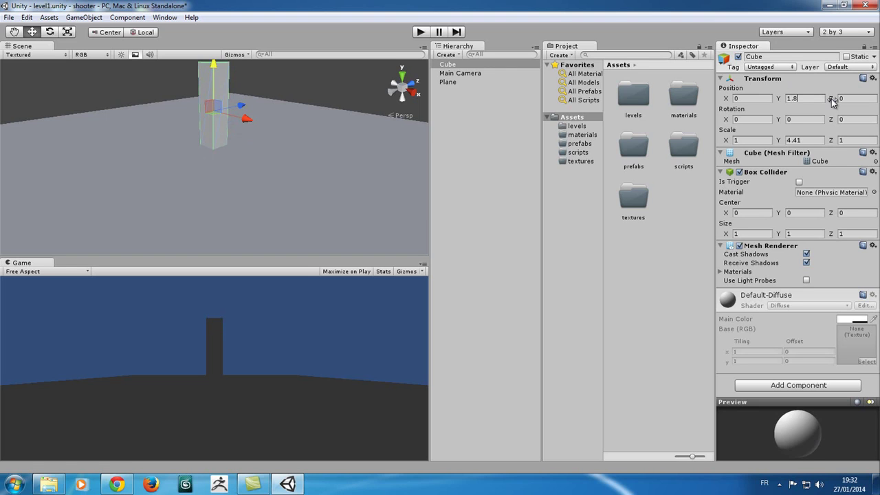
# Orbit and zoom the Scene view to a front-on view of the pillar.
pyautogui.moveTo(279, 125)
pyautogui.keyDown('alt'); pyautogui.mouseDown()
pyautogui.moveTo(233, 161)
pyautogui.moveTo(242, 142)
pyautogui.moveTo(231, 158)
pyautogui.mouseUp(); pyautogui.keyUp('alt')
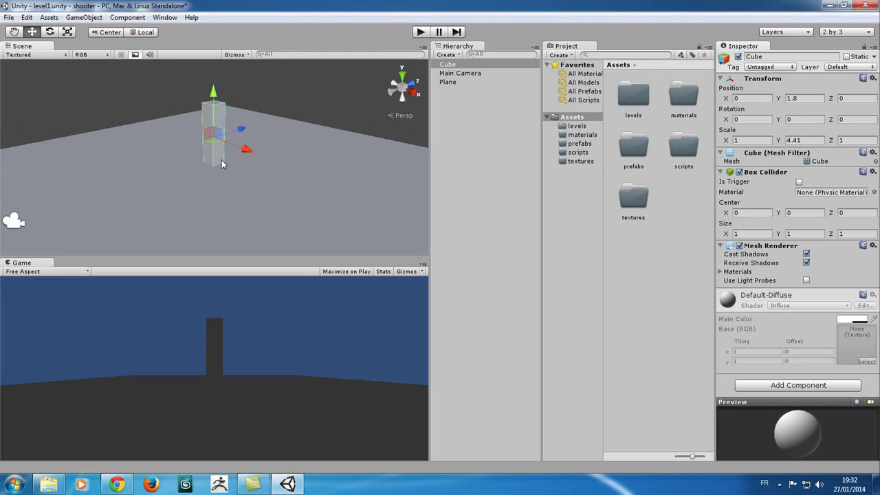
pyautogui.moveTo(186, 179)
pyautogui.keyDown('alt'); pyautogui.mouseDown()
pyautogui.moveTo(126, 156)
pyautogui.moveTo(102, 167)
pyautogui.moveTo(157, 149)
pyautogui.moveTo(183, 181)
pyautogui.moveTo(172, 161)
pyautogui.mouseUp(); pyautogui.keyUp('alt')
pyautogui.click(201, 354)
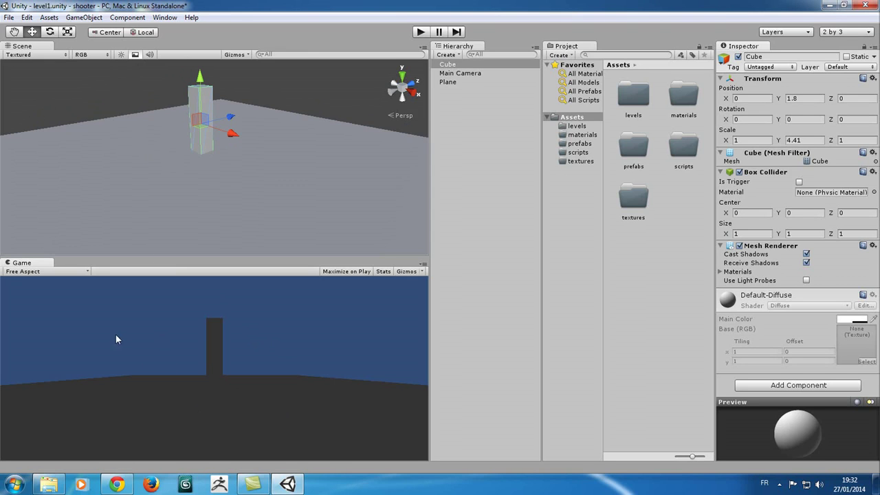
pyautogui.keyDown('alt'); pyautogui.moveTo(275, 65); pyautogui.dragTo(220, 146); pyautogui.keyUp('alt')
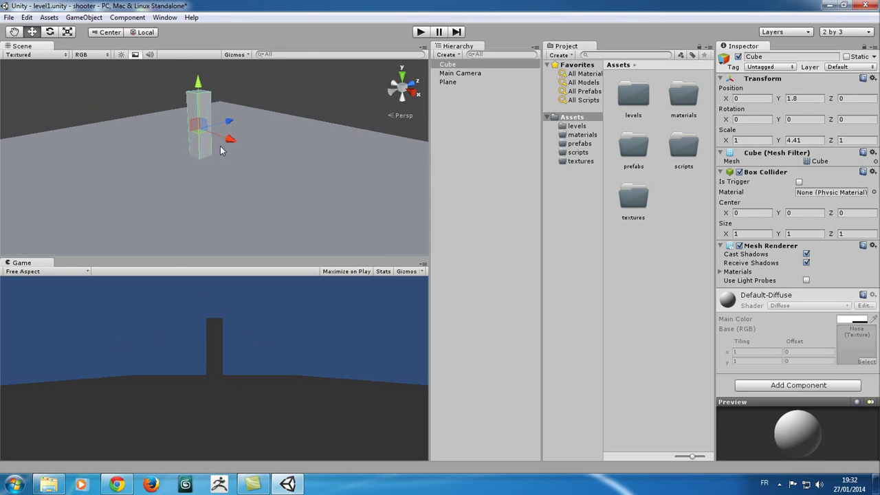
pyautogui.press('alt')
pyautogui.moveTo(148, 148)
pyautogui.keyDown('alt'); pyautogui.mouseDown()
pyautogui.moveTo(108, 159)
pyautogui.moveTo(112, 178)
pyautogui.moveTo(287, 176)
pyautogui.moveTo(157, 174)
pyautogui.mouseUp(); pyautogui.keyUp('alt')
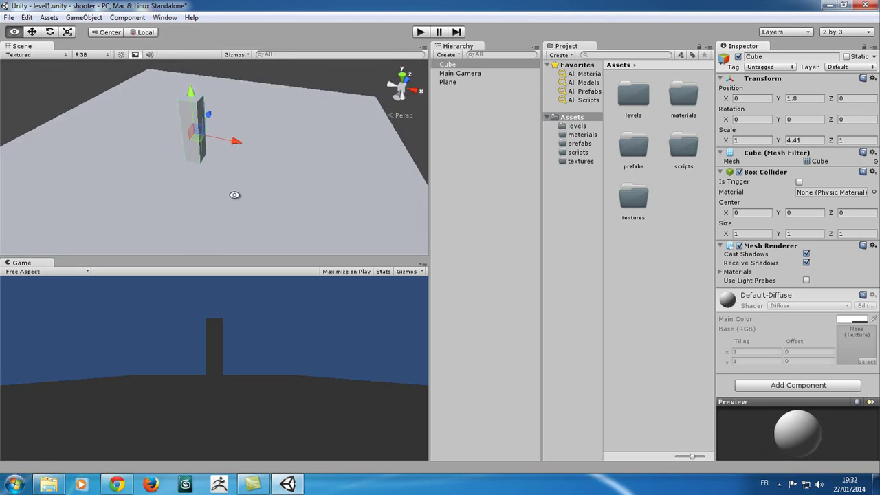
pyautogui.moveTo(180, 189)
pyautogui.keyDown('alt'); pyautogui.mouseDown(button='right')
pyautogui.moveTo(301, 186)
pyautogui.moveTo(208, 104)
pyautogui.mouseUp(button='right'); pyautogui.keyUp('alt')
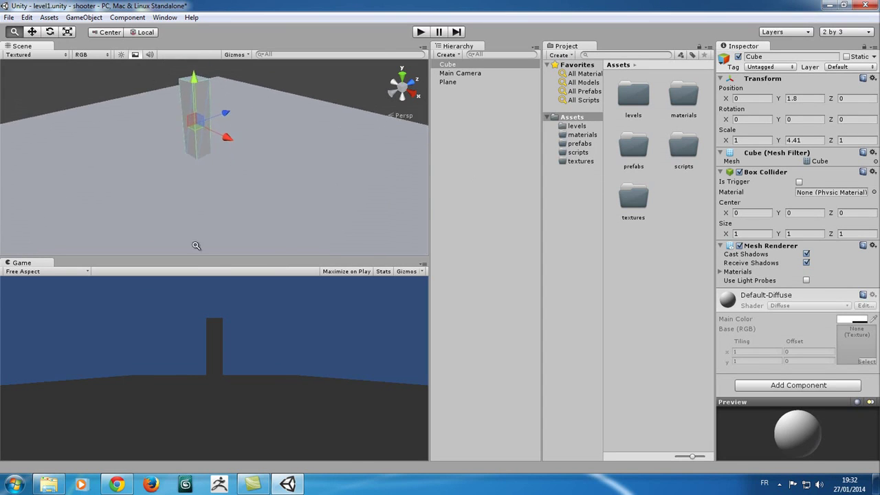
pyautogui.moveTo(196, 246)
pyautogui.keyDown('alt'); pyautogui.mouseDown(button='right')
pyautogui.moveTo(166, 150)
pyautogui.moveTo(257, 199)
pyautogui.mouseUp(button='right'); pyautogui.keyUp('alt')
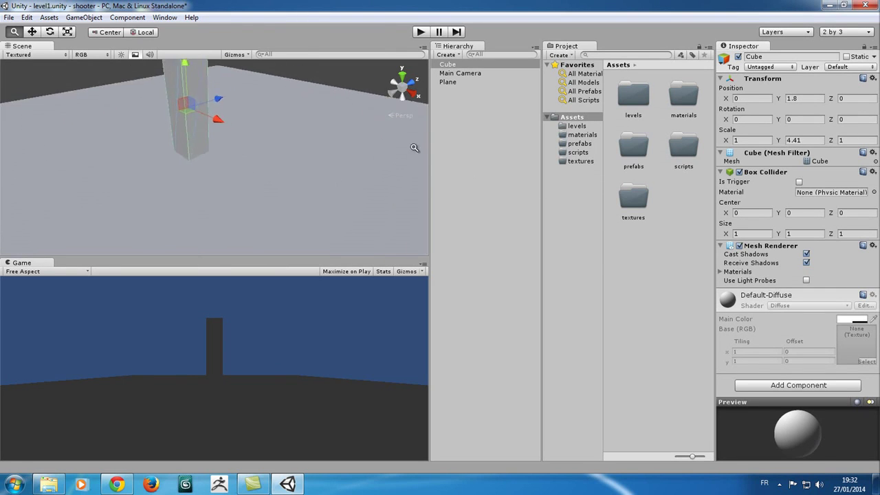
pyautogui.moveTo(257, 199)
pyautogui.keyDown('alt'); pyautogui.mouseDown()
pyautogui.moveTo(119, 172)
pyautogui.moveTo(199, 187)
pyautogui.moveTo(403, 186)
pyautogui.mouseUp(); pyautogui.keyUp('alt')
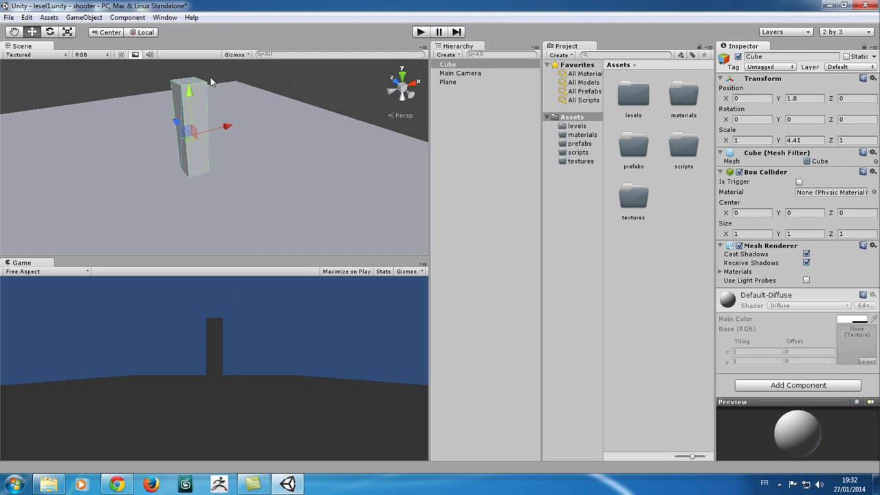
pyautogui.click(85, 17)
pyautogui.moveTo(58, 15)
pyautogui.moveTo(103, 42)
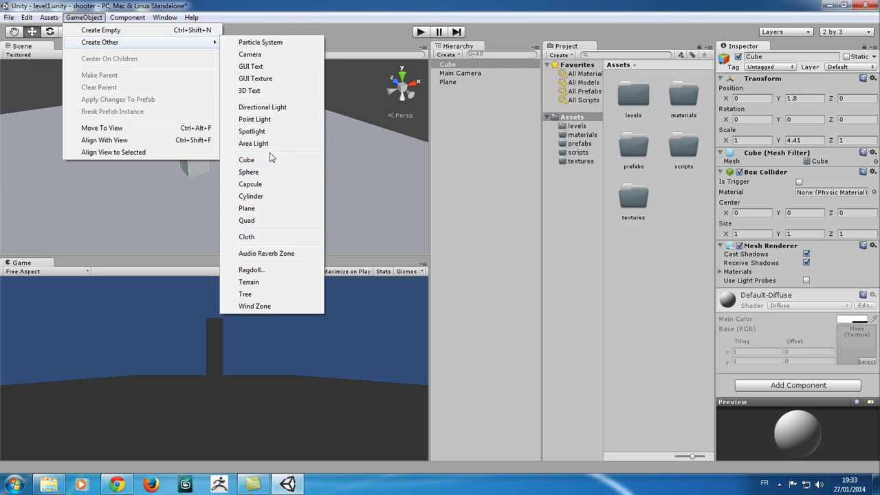
# Add a Directional Light, raise it above the pillar and angle it downward.
pyautogui.click(272, 108)
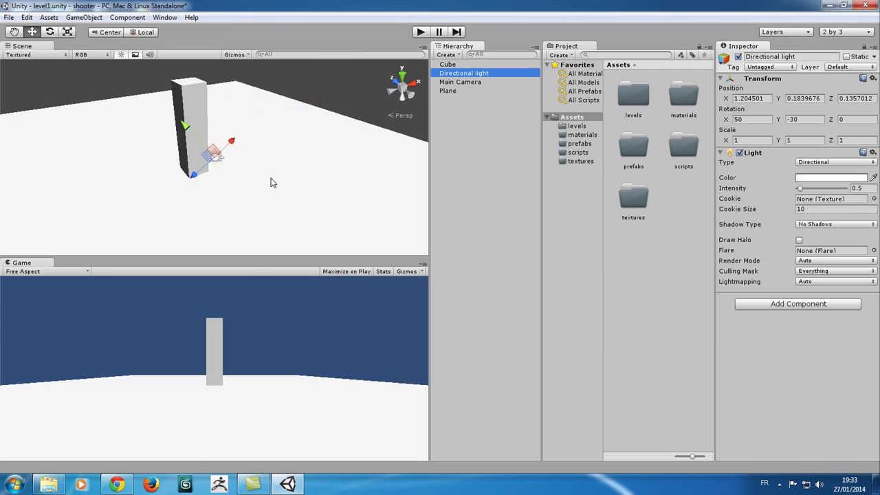
pyautogui.keyDown('alt'); pyautogui.moveTo(279, 141); pyautogui.dragTo(232, 150); pyautogui.keyUp('alt')
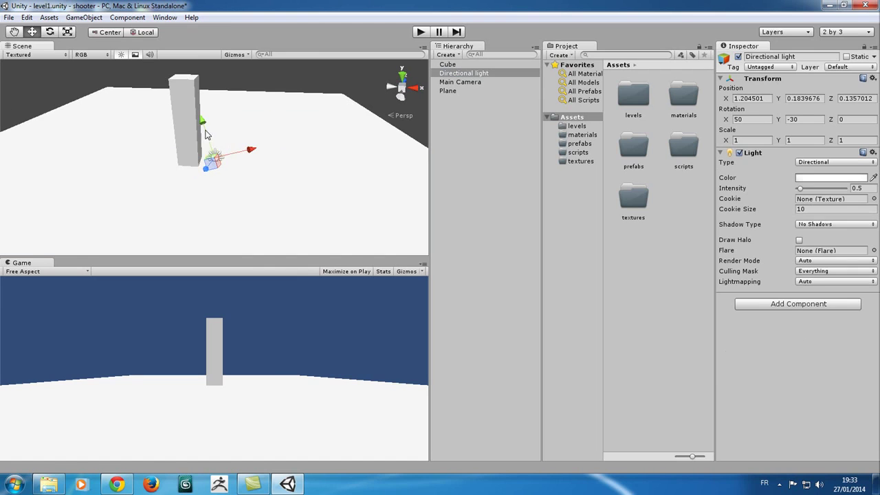
pyautogui.moveTo(203, 121); pyautogui.dragTo(151, 123)
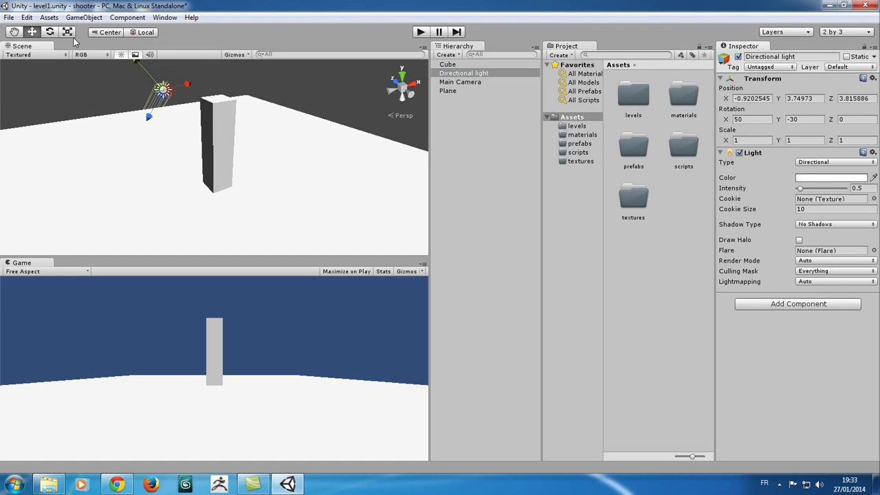
pyautogui.click(49, 33)
pyautogui.moveTo(200, 91); pyautogui.dragTo(148, 69)
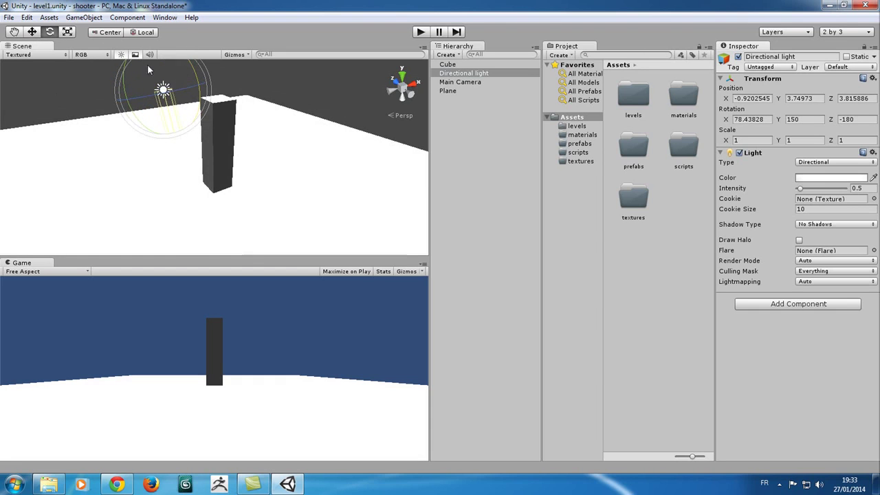
pyautogui.moveTo(138, 115); pyautogui.dragTo(149, 134)
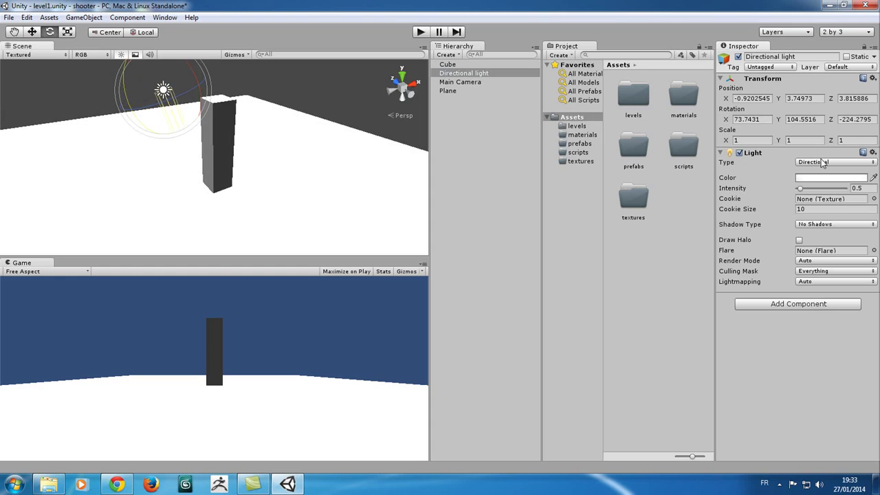
# Lower the light's intensity to 0.32 and keep Shadow Type at No Shadows.
pyautogui.moveTo(801, 194); pyautogui.dragTo(801, 195)
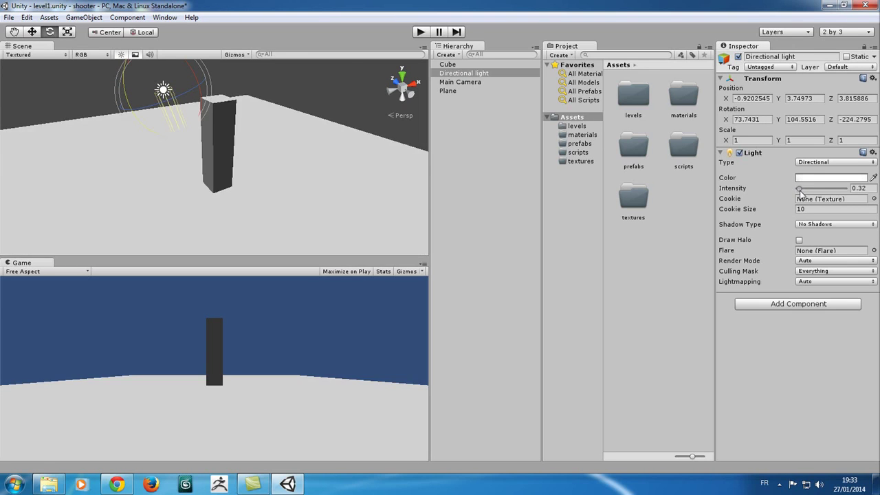
pyautogui.keyDown('alt'); pyautogui.moveTo(363, 191); pyautogui.dragTo(286, 165); pyautogui.keyUp('alt')
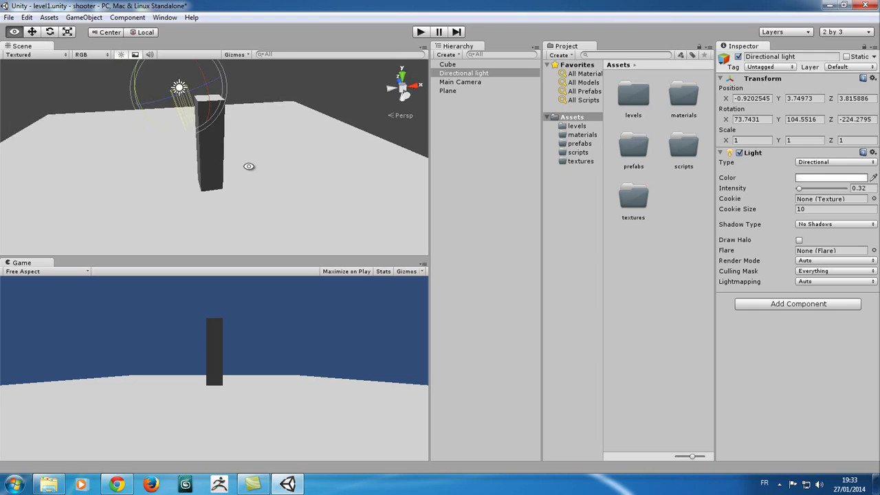
pyautogui.click(810, 224)
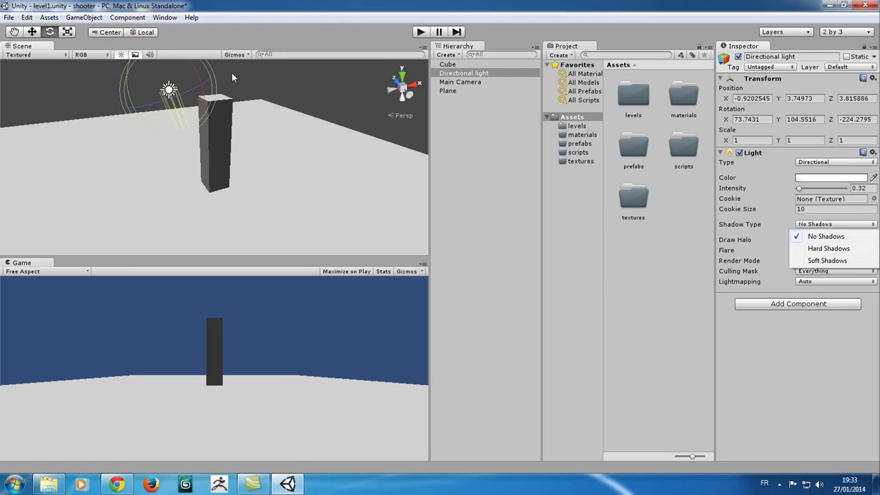
pyautogui.moveTo(168, 167)
pyautogui.keyDown('alt'); pyautogui.mouseDown()
pyautogui.moveTo(261, 154)
pyautogui.moveTo(163, 191)
pyautogui.moveTo(218, 209)
pyautogui.moveTo(238, 179)
pyautogui.moveTo(229, 163)
pyautogui.mouseUp(); pyautogui.keyUp('alt')
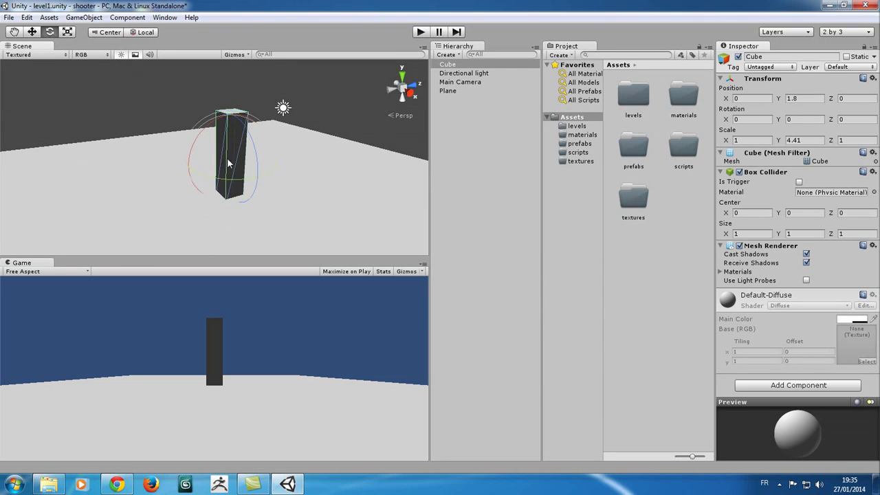
# Select the Cube pillar and tilt it about 39.5° around Z.
pyautogui.click(240, 104)
pyautogui.click(223, 140)
pyautogui.click(143, 32)
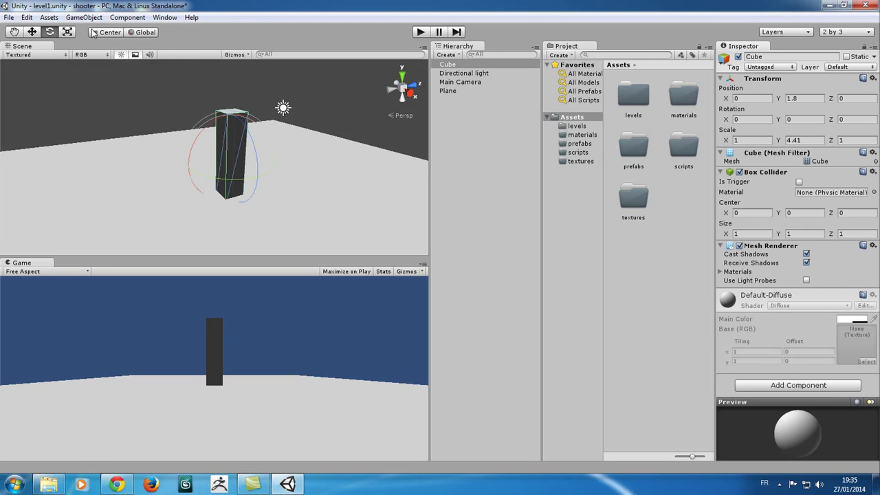
pyautogui.click(145, 35)
pyautogui.click(32, 34)
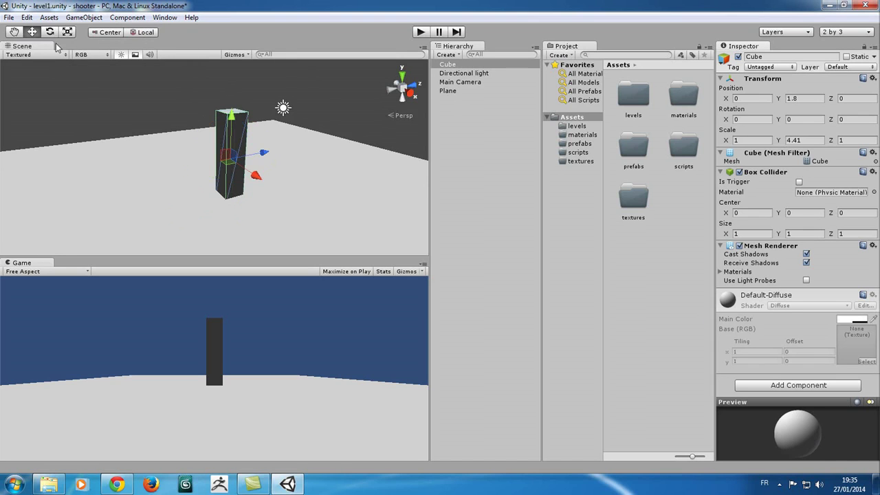
pyautogui.click(50, 31)
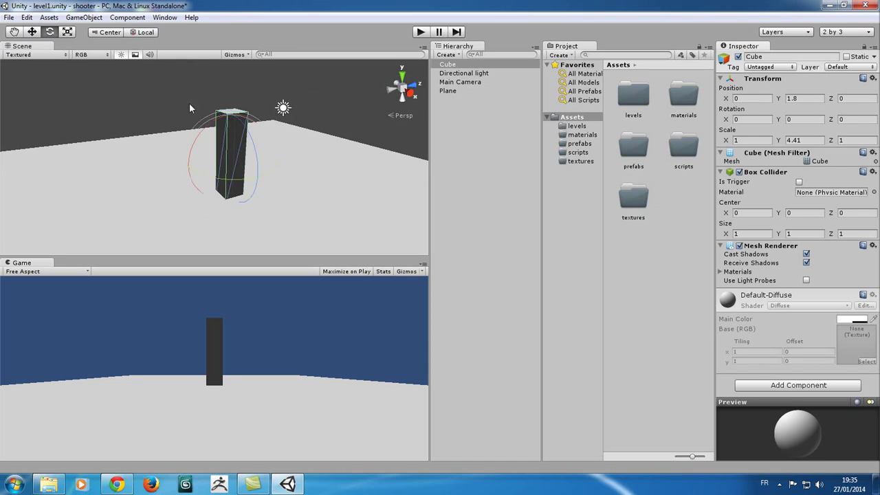
pyautogui.moveTo(253, 150); pyautogui.dragTo(237, 79)
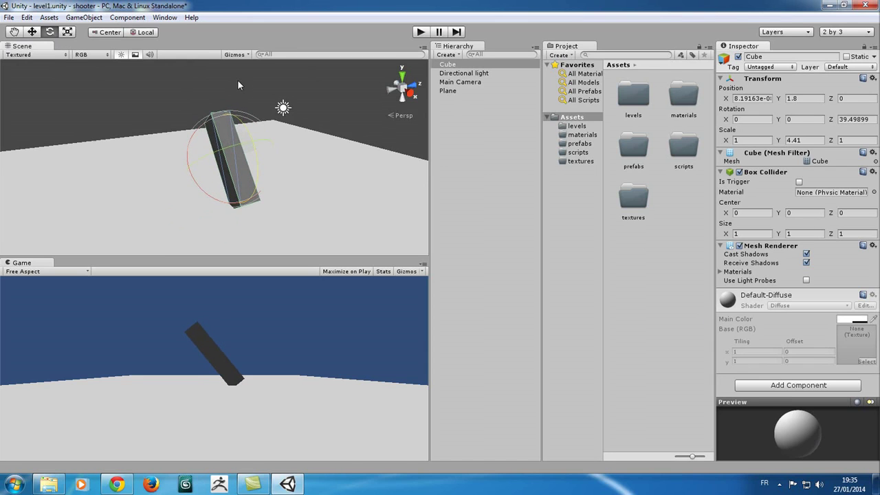
# Set the move handles to Global and undo the tilt so the pillar stands upright.
pyautogui.click(31, 31)
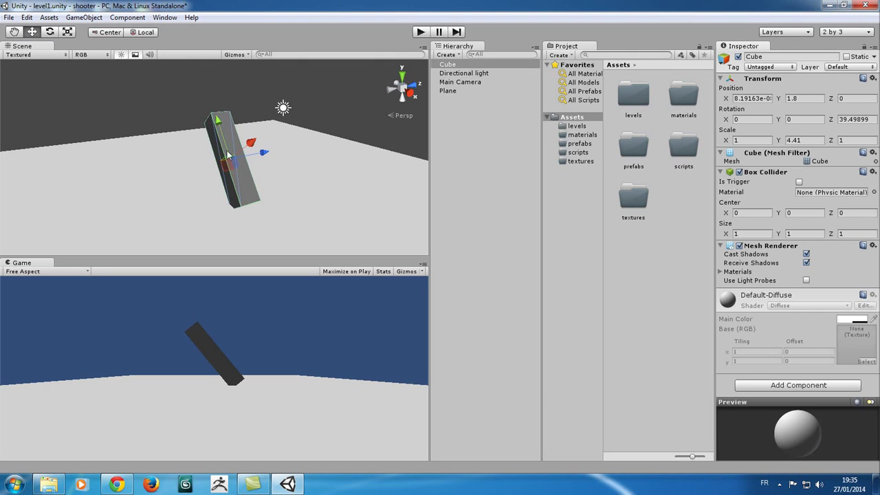
pyautogui.click(144, 32)
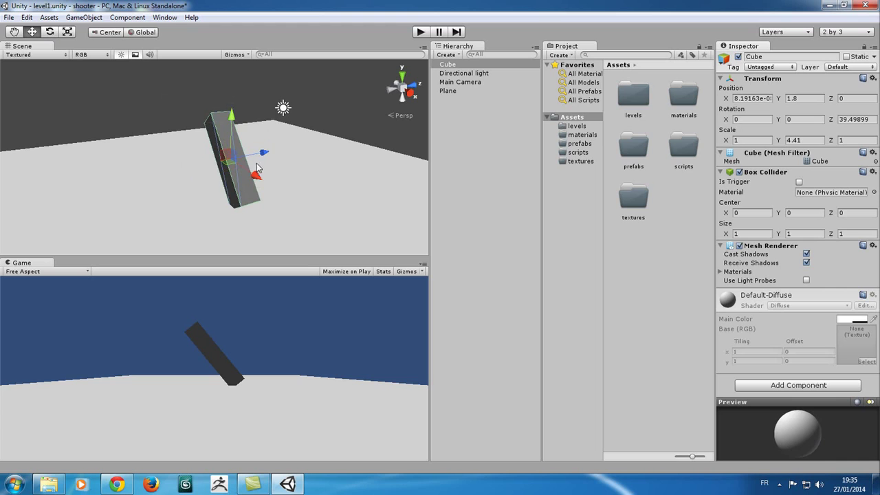
pyautogui.keyDown('alt'); pyautogui.moveTo(167, 183); pyautogui.dragTo(301, 171); pyautogui.keyUp('alt')
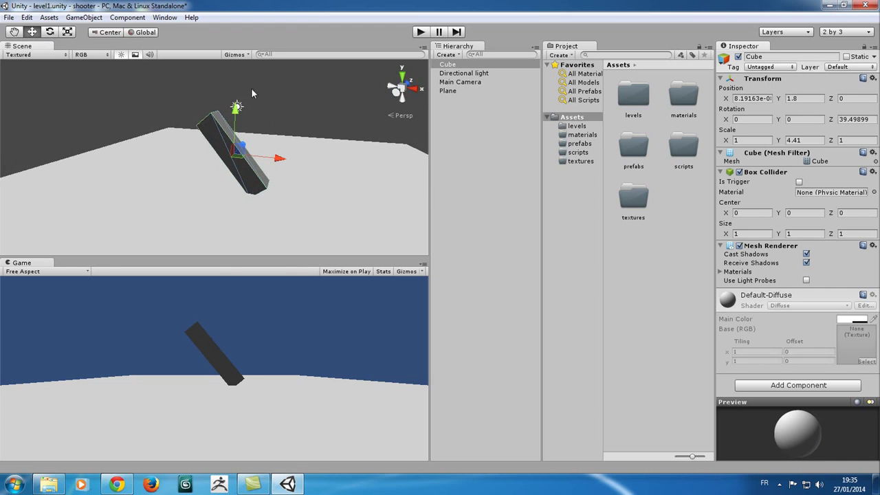
pyautogui.moveTo(239, 105)
pyautogui.keyDown('alt'); pyautogui.mouseDown()
pyautogui.moveTo(163, 175)
pyautogui.moveTo(159, 67)
pyautogui.mouseUp(); pyautogui.keyUp('alt')
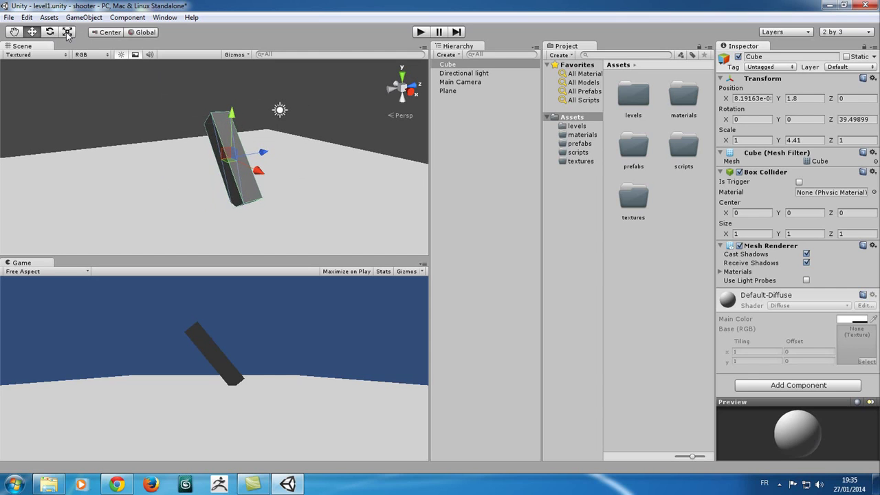
pyautogui.hotkey('ctrl', 'z')
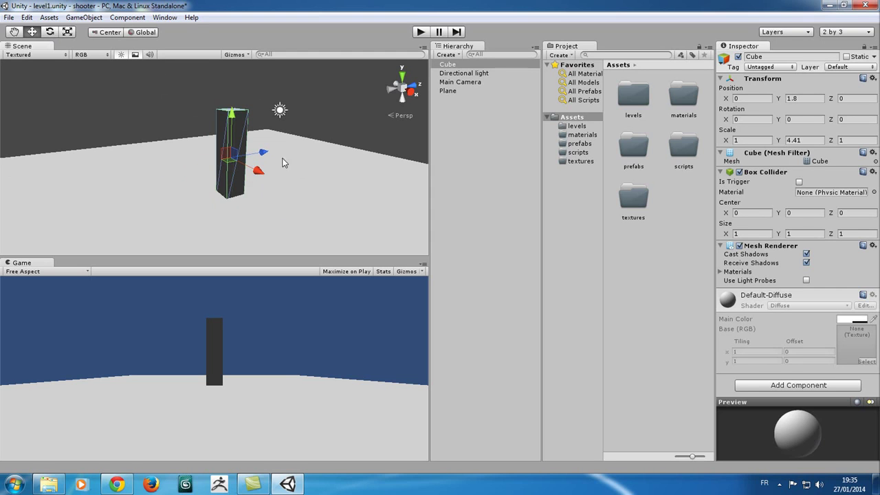
pyautogui.moveTo(243, 196)
pyautogui.keyDown('alt'); pyautogui.mouseDown()
pyautogui.moveTo(339, 161)
pyautogui.moveTo(234, 179)
pyautogui.moveTo(248, 195)
pyautogui.moveTo(234, 195)
pyautogui.moveTo(273, 193)
pyautogui.mouseUp(); pyautogui.keyUp('alt')
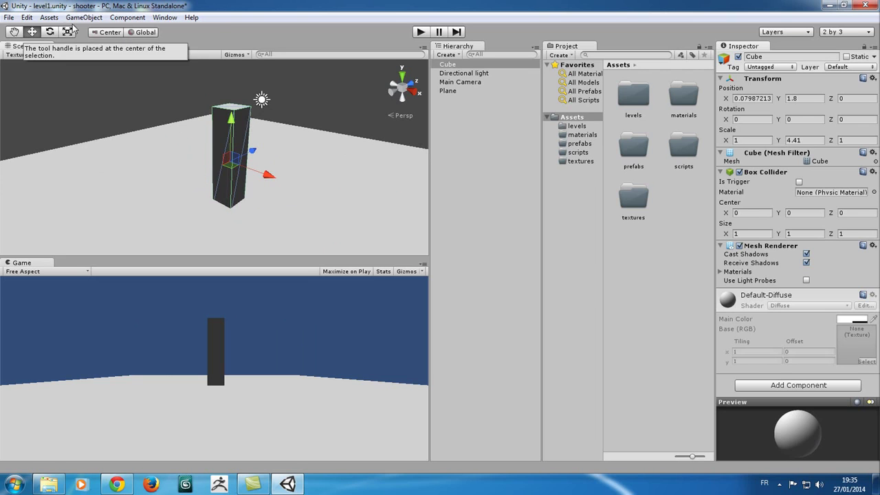
# Create an empty GameObject and move it left and slightly down.
pyautogui.click(97, 18)
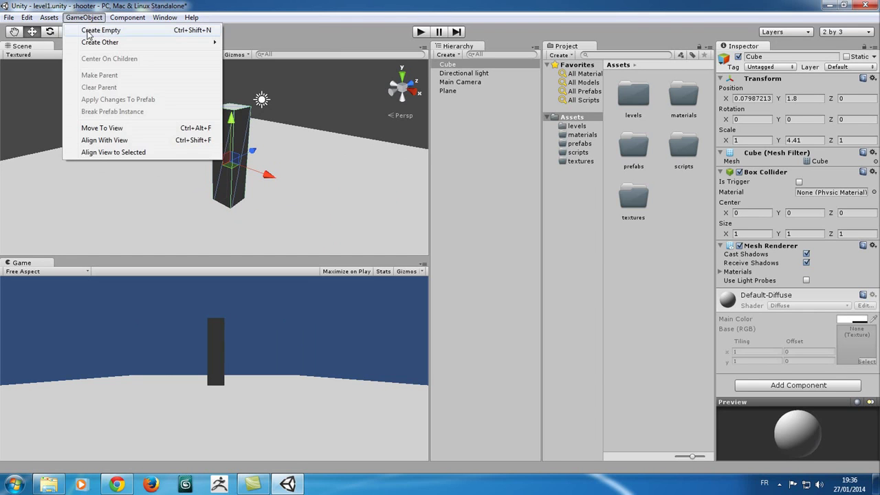
pyautogui.click(103, 31)
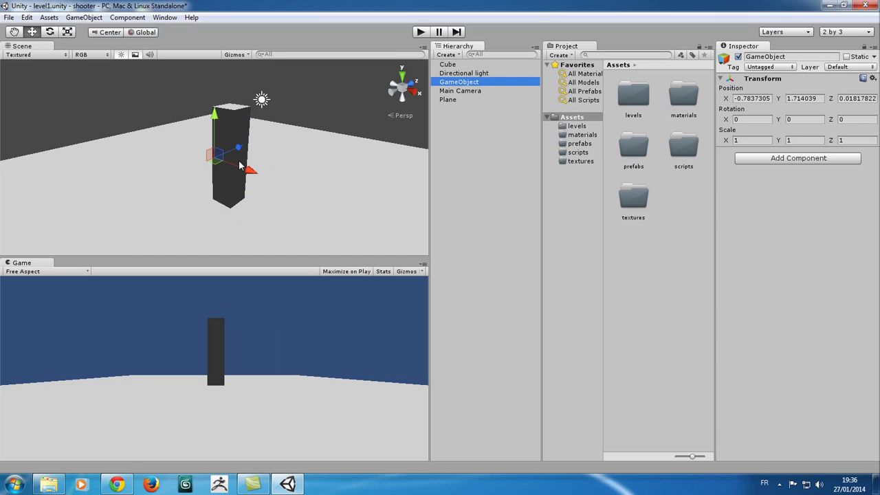
pyautogui.moveTo(239, 165); pyautogui.dragTo(196, 158)
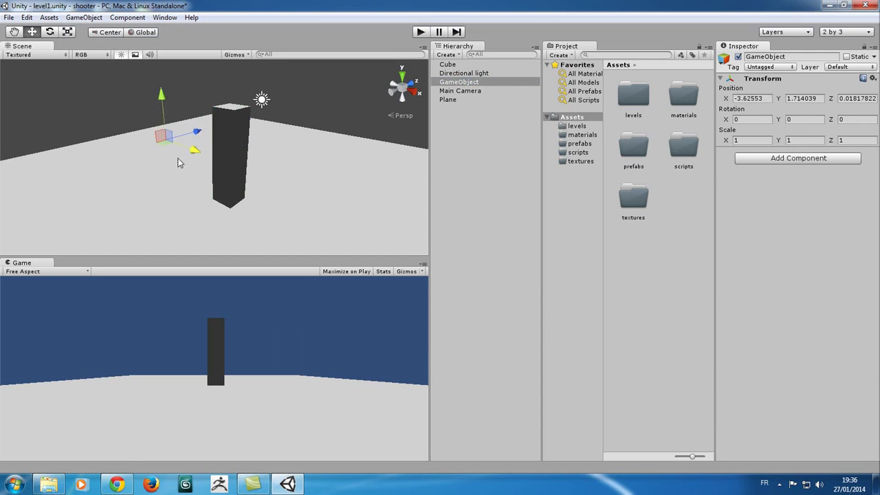
pyautogui.moveTo(173, 105); pyautogui.dragTo(172, 111)
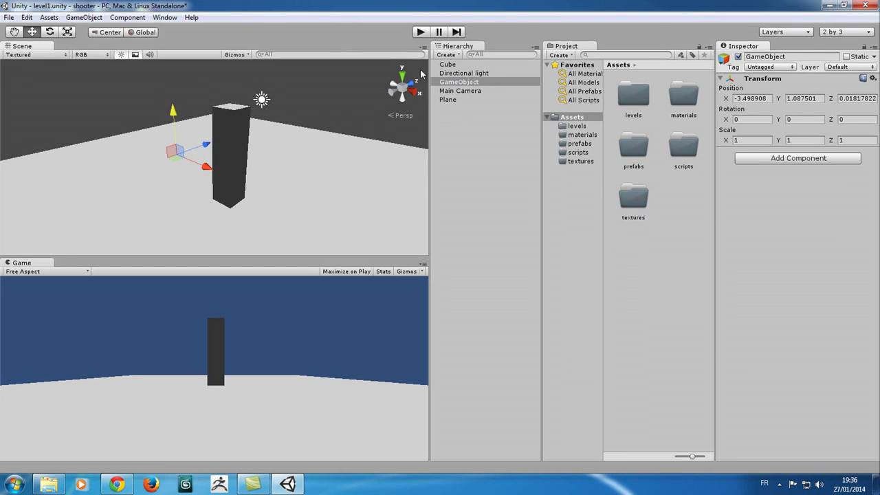
# Rename the Cube to cube_character.
pyautogui.click(446, 67)
pyautogui.rightClick(446, 66)
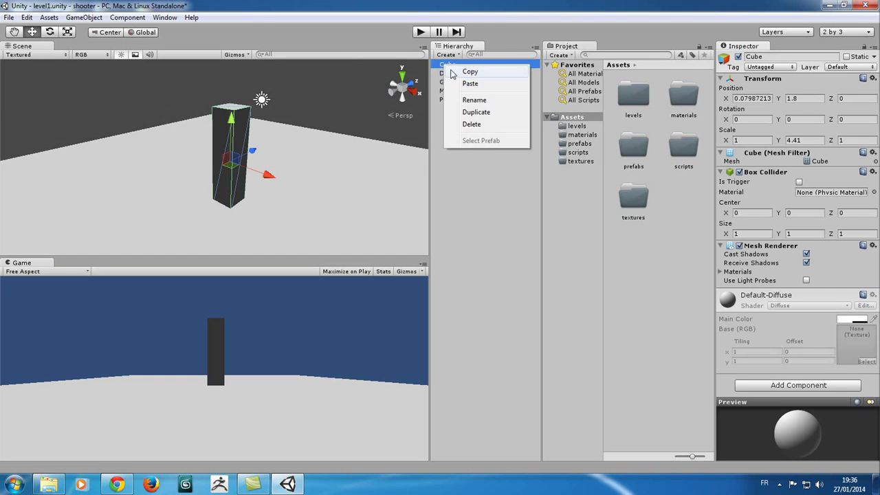
pyautogui.click(467, 101)
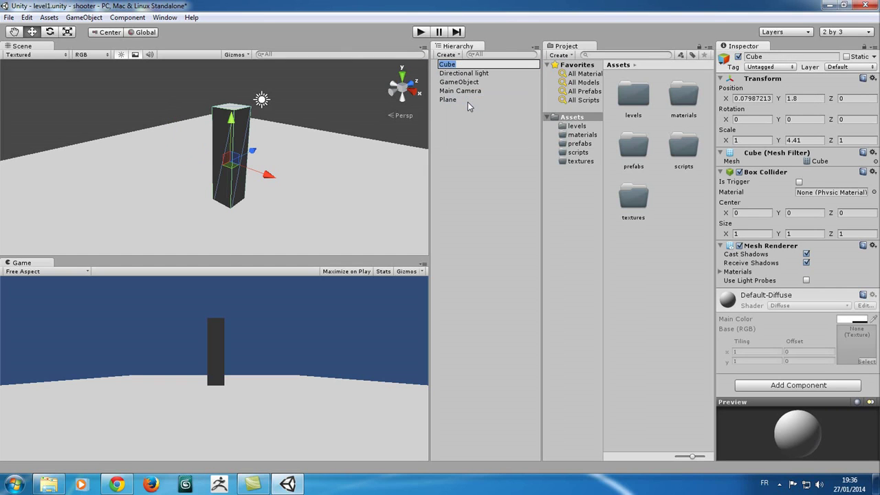
pyautogui.write('cube_character')
pyautogui.press('Return')
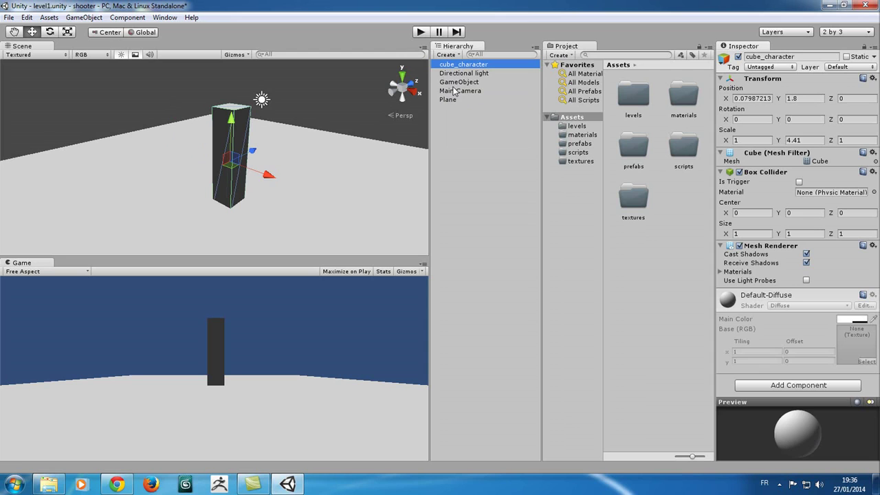
# Rename the new GameObject to main_character.
pyautogui.click(455, 82)
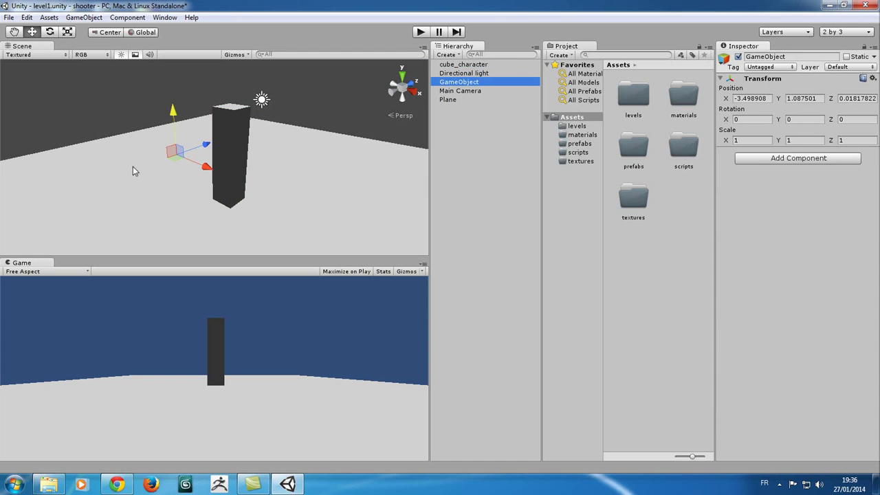
pyautogui.click(452, 82)
pyautogui.write('main_character')
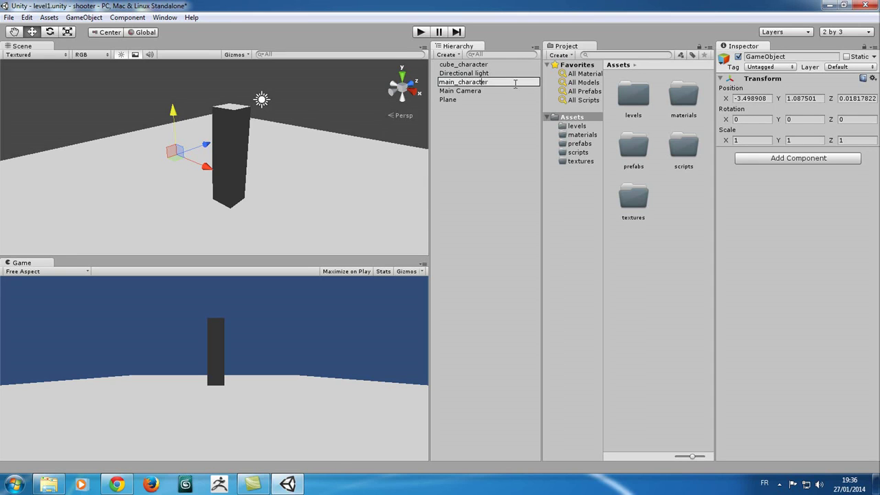
pyautogui.press('Return')
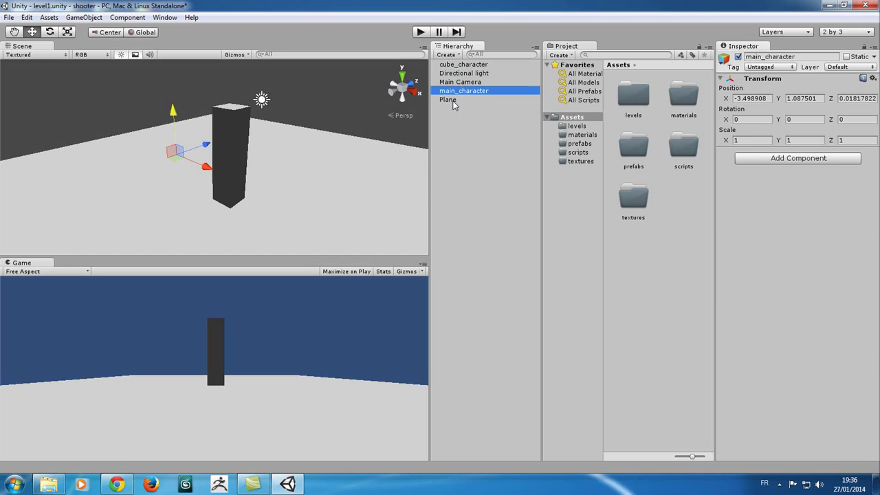
# Rename the Plane to Ground.
pyautogui.click(452, 101)
pyautogui.rightClick(454, 102)
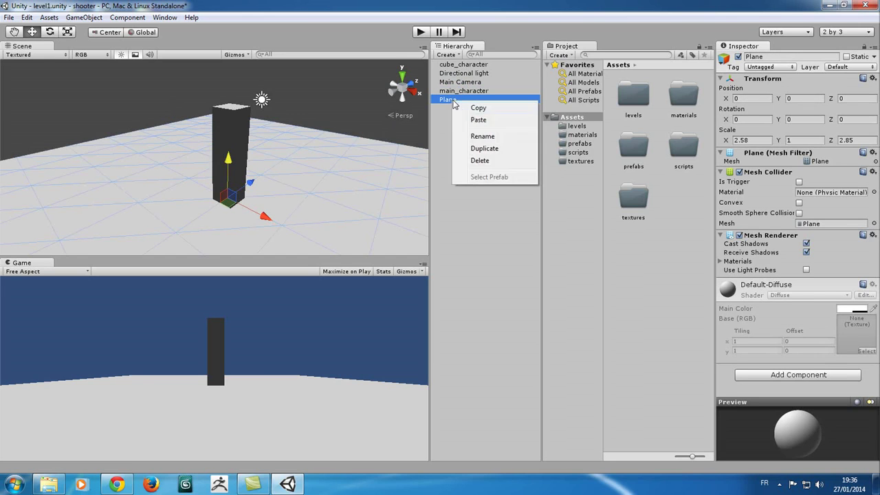
pyautogui.click(477, 137)
pyautogui.write('Ground')
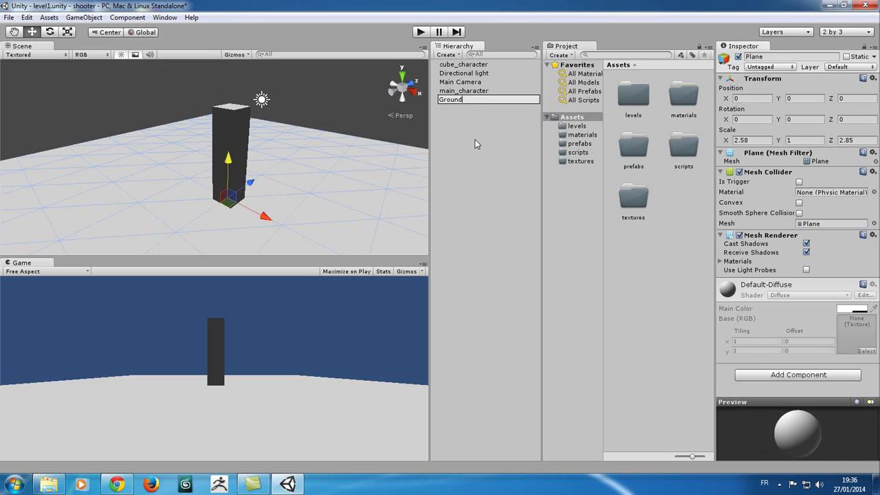
pyautogui.press('Return')
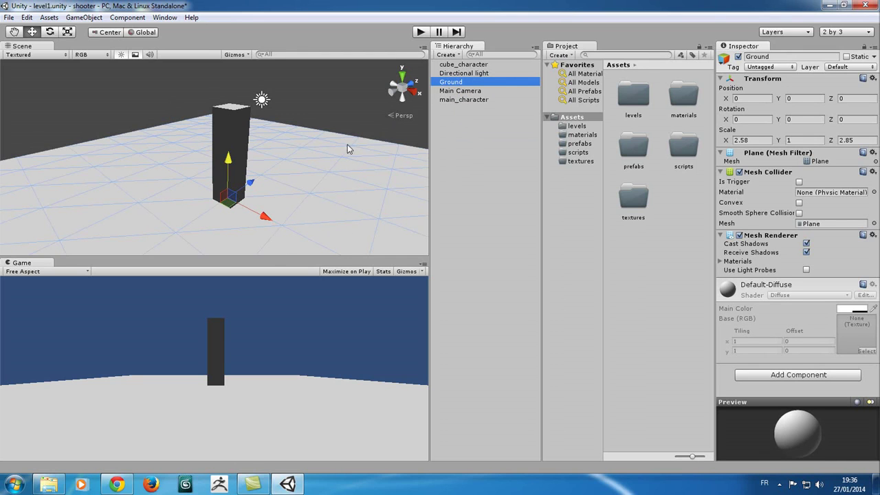
# Drag main_character onto cube_character in the Hierarchy to make it a child.
pyautogui.click(468, 100)
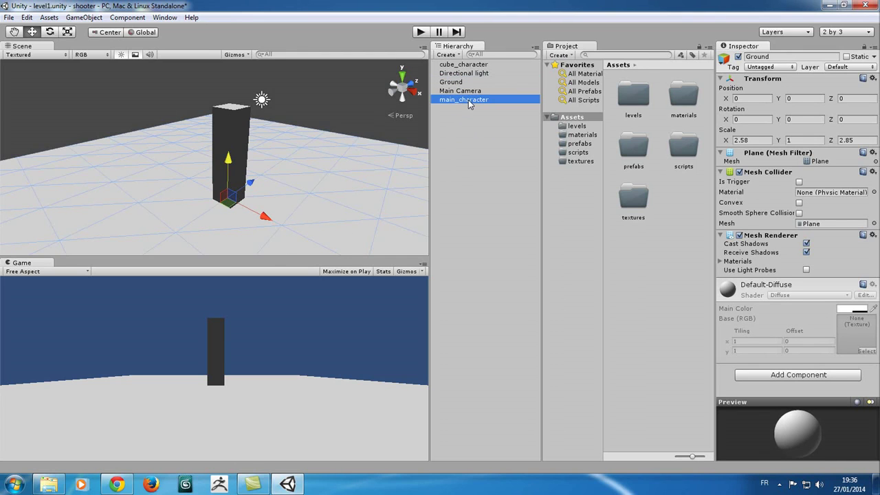
pyautogui.moveTo(469, 102)
pyautogui.mouseDown()
pyautogui.moveTo(473, 66)
pyautogui.moveTo(486, 103)
pyautogui.mouseUp()
pyautogui.moveTo(460, 101); pyautogui.dragTo(462, 68)
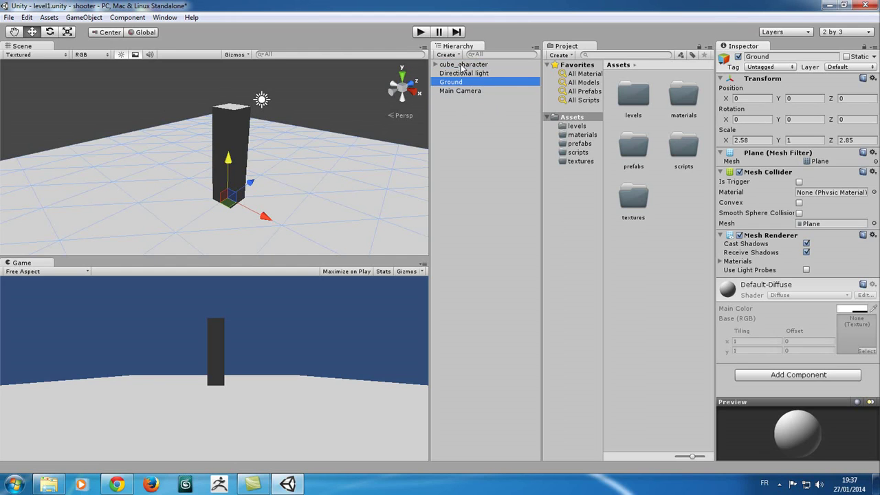
pyautogui.click(449, 66)
pyautogui.click(435, 65)
pyautogui.click(472, 75)
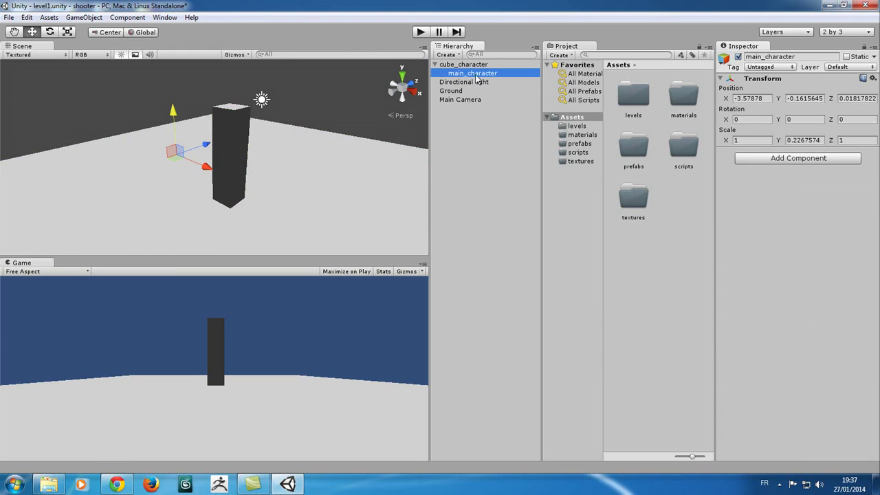
# Test-move the pillar to confirm main_character follows, then undo the move.
pyautogui.click(228, 132)
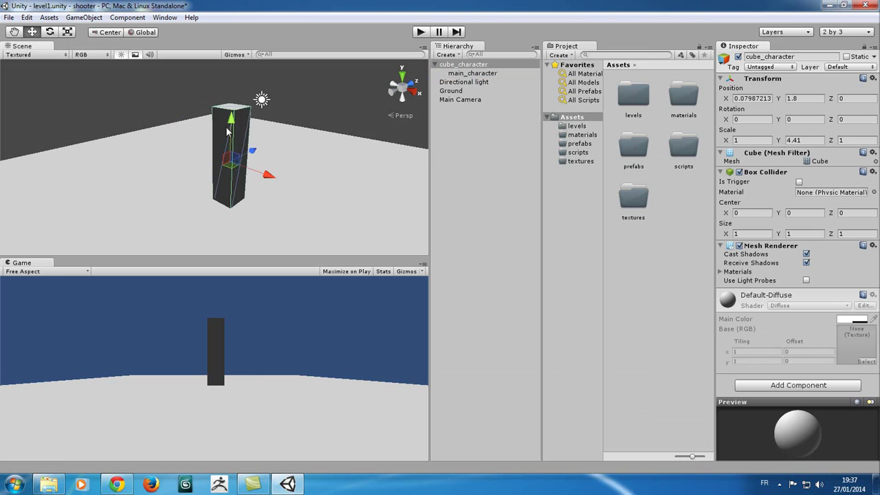
pyautogui.moveTo(253, 173); pyautogui.dragTo(347, 184)
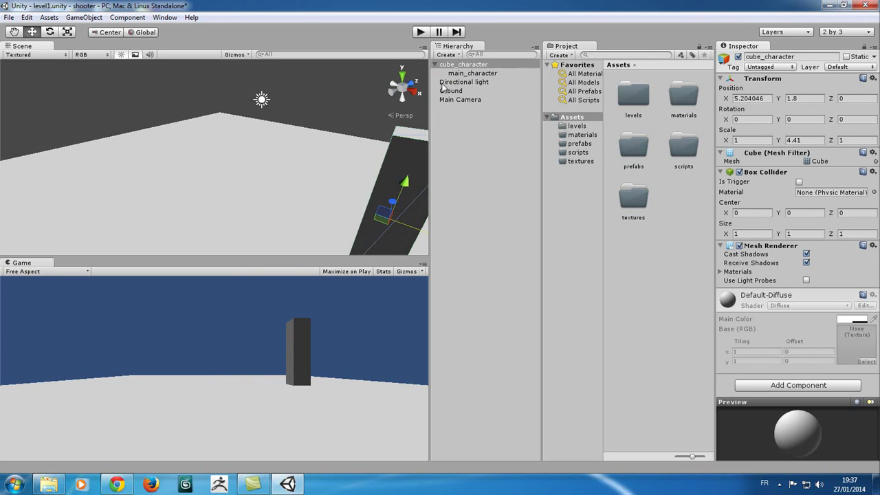
pyautogui.click(472, 73)
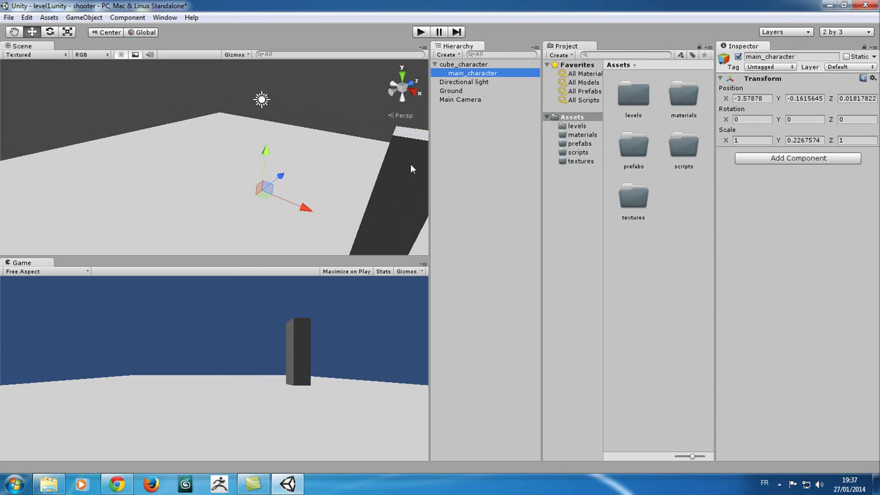
pyautogui.click(392, 211)
pyautogui.hotkey('ctrl', 'z')
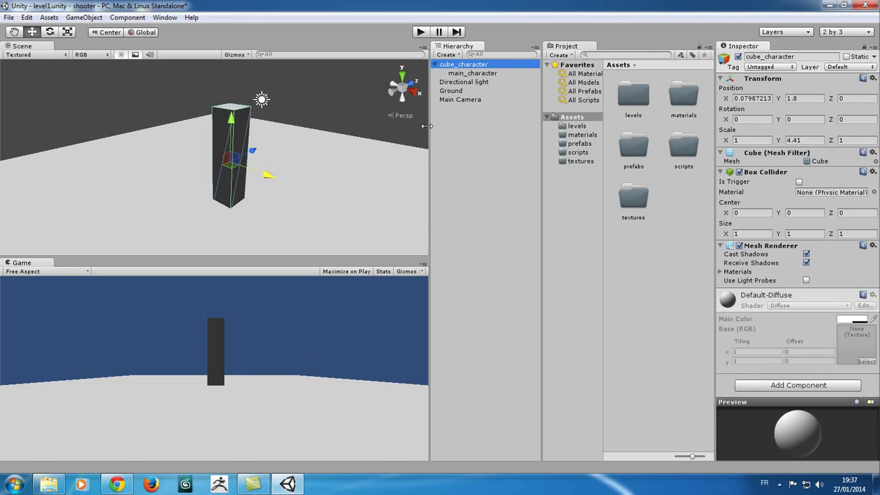
pyautogui.click(462, 75)
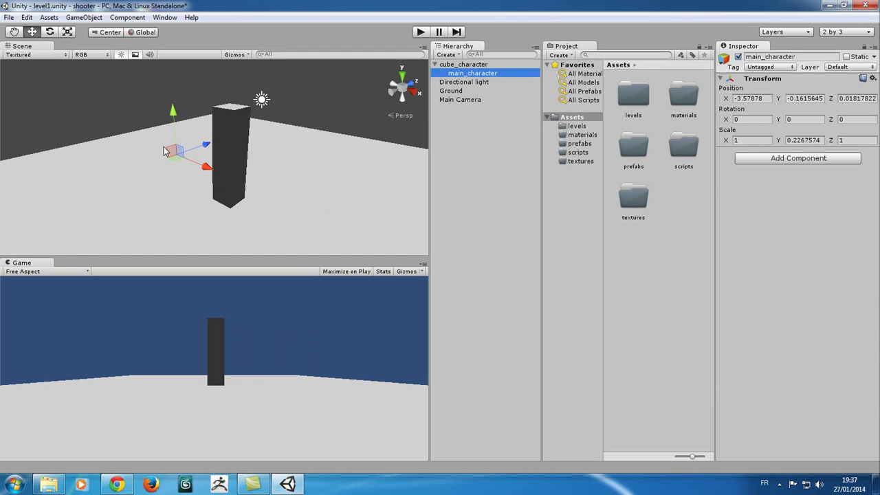
# Zero main_character's Transform Position X, Y and Z values to 0.
pyautogui.click(763, 98)
pyautogui.write('0')
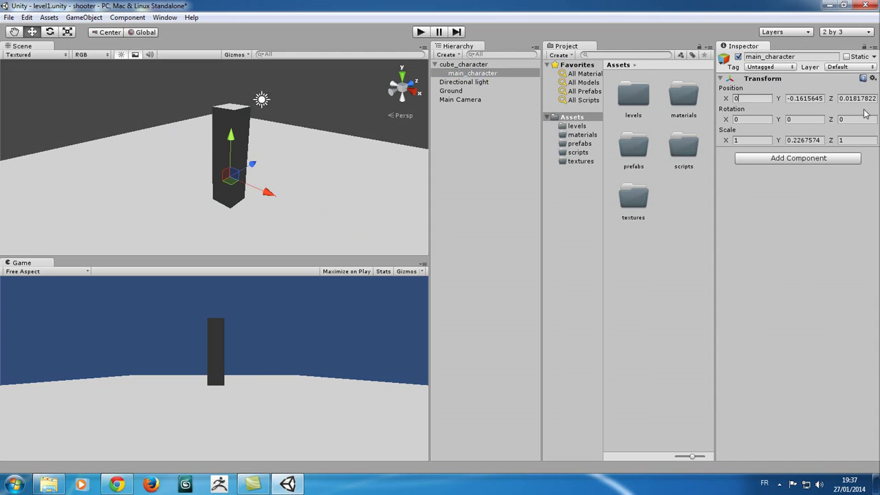
pyautogui.click(824, 99)
pyautogui.write('0')
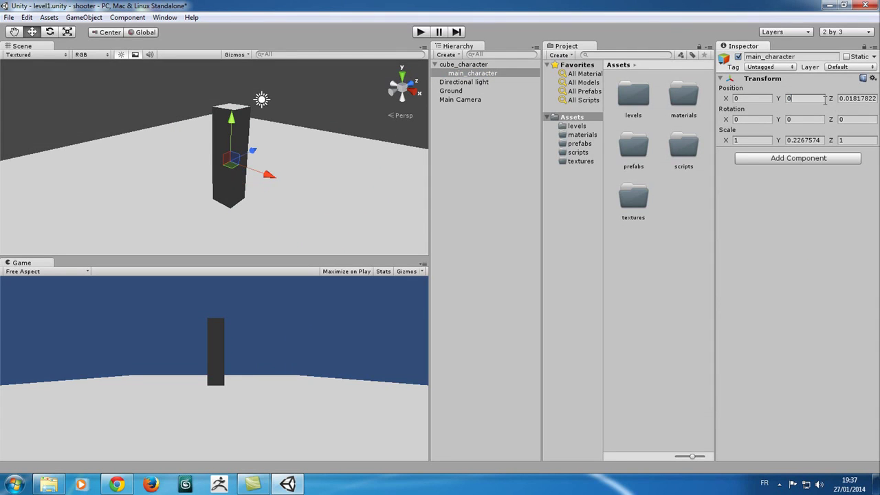
pyautogui.click(852, 98)
pyautogui.click(845, 99)
pyautogui.click(840, 98)
pyautogui.doubleClick(845, 98)
pyautogui.press('BackSpace')
pyautogui.keyDown('alt'); pyautogui.moveTo(237, 130); pyautogui.dragTo(187, 159); pyautogui.keyUp('alt')
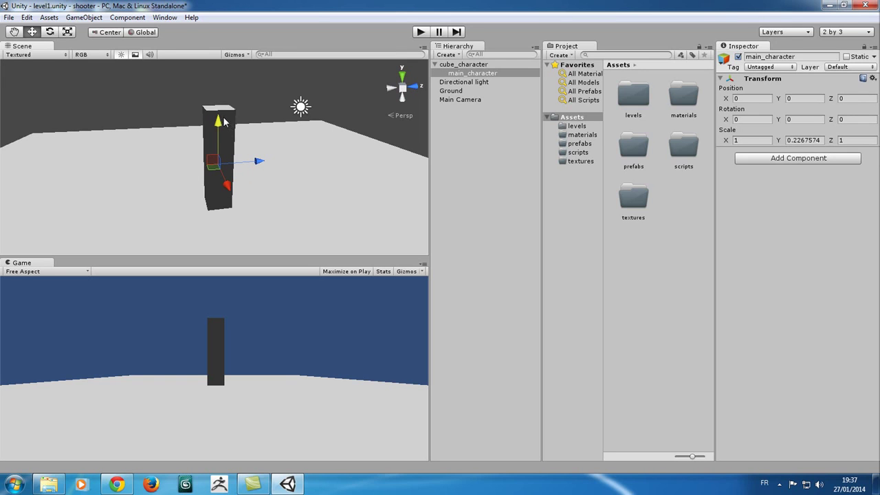
# Drag main_character out from under cube_character and lower it to Y about -0.09.
pyautogui.click(466, 72)
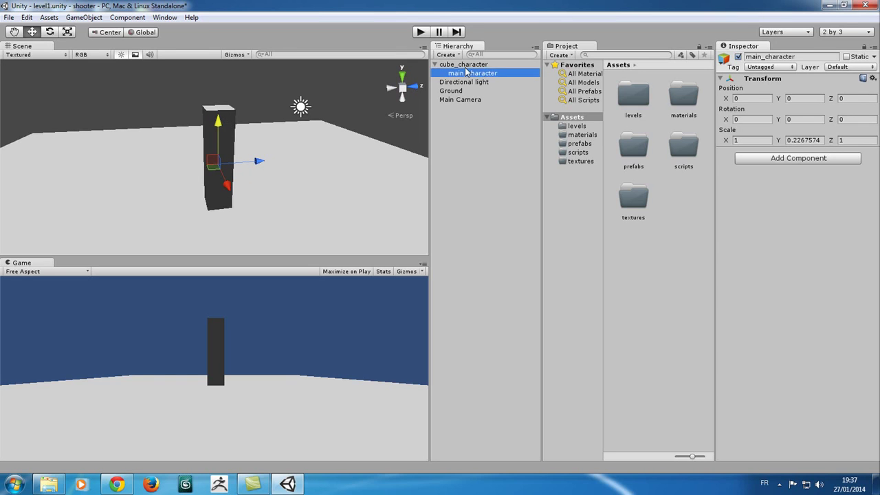
pyautogui.click(446, 66)
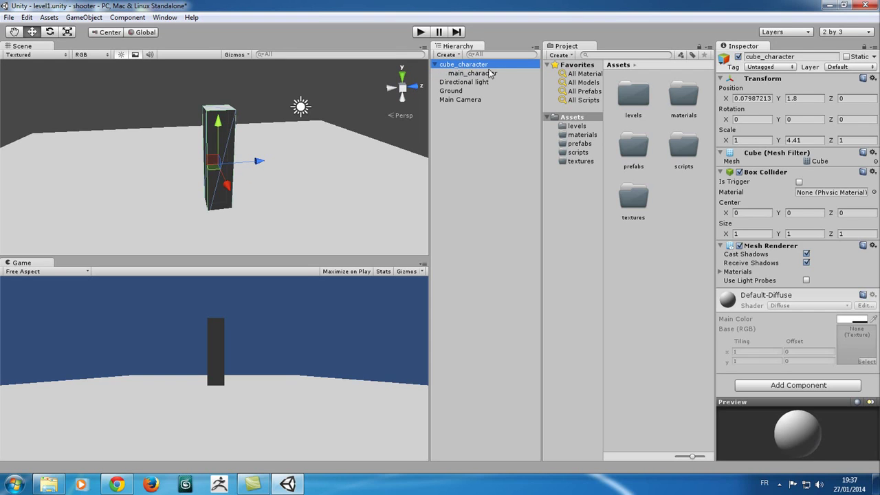
pyautogui.click(472, 73)
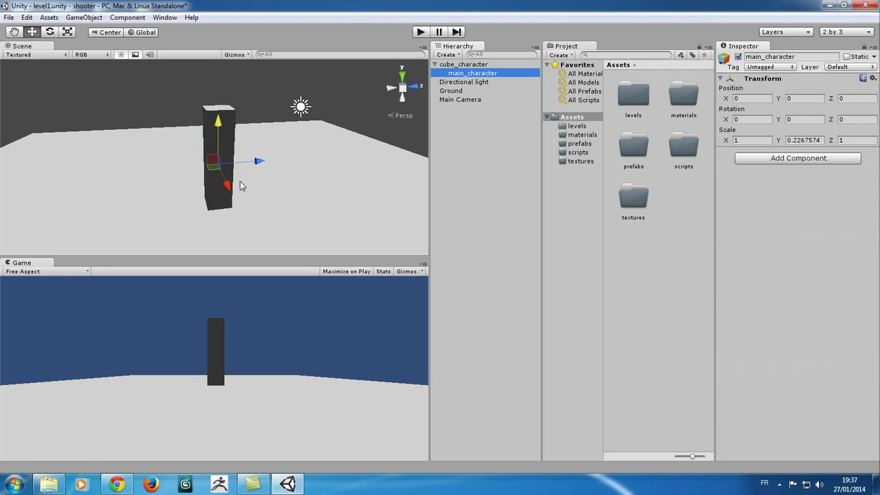
pyautogui.click(230, 124)
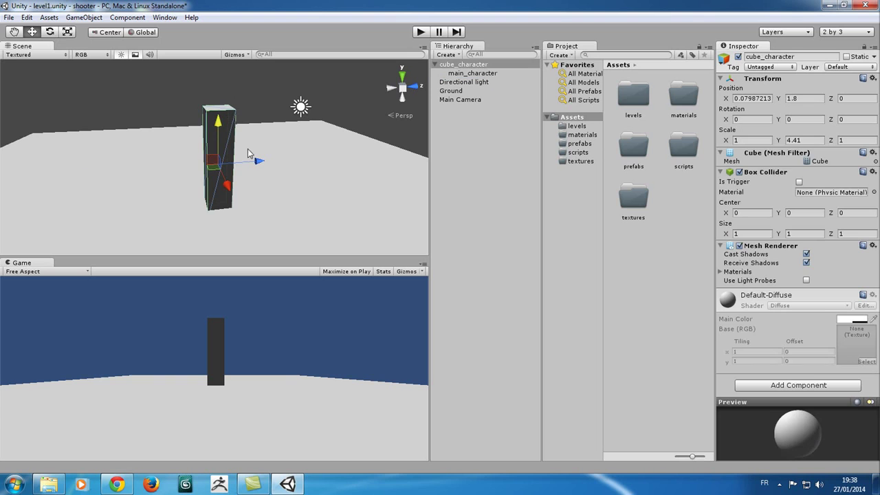
pyautogui.click(476, 73)
pyautogui.click(476, 64)
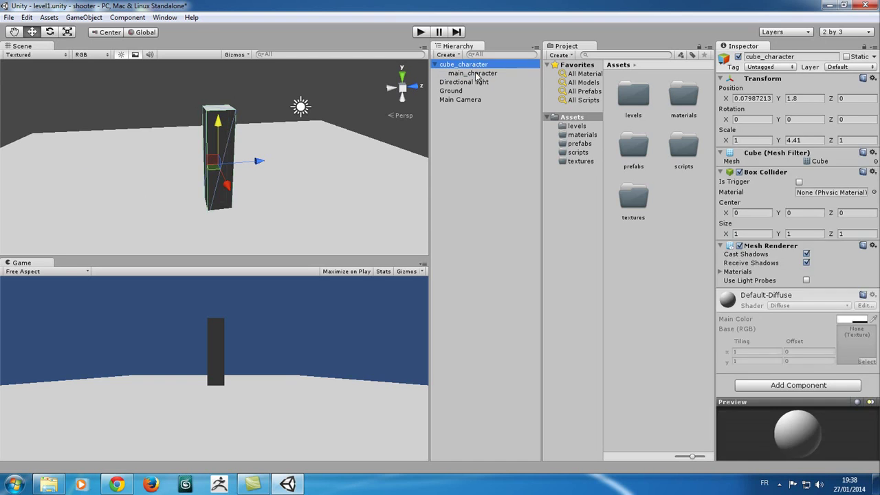
pyautogui.click(476, 73)
pyautogui.moveTo(486, 74); pyautogui.dragTo(467, 63)
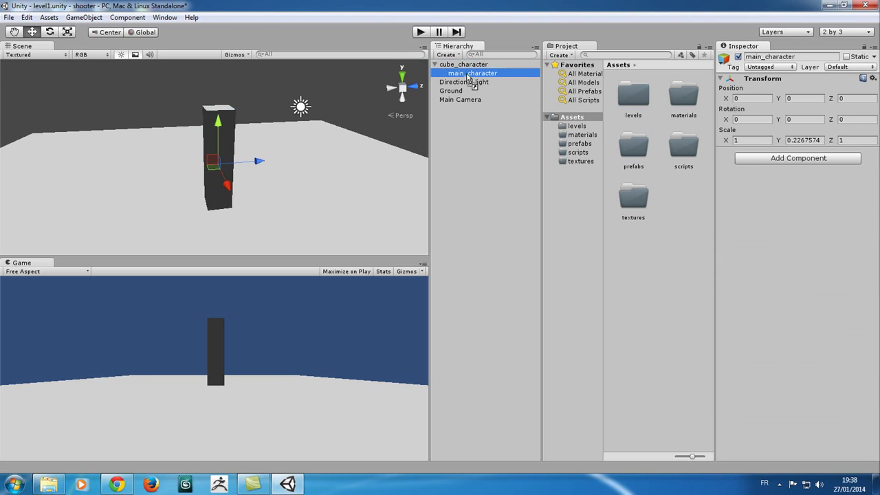
pyautogui.moveTo(467, 63); pyautogui.dragTo(472, 117)
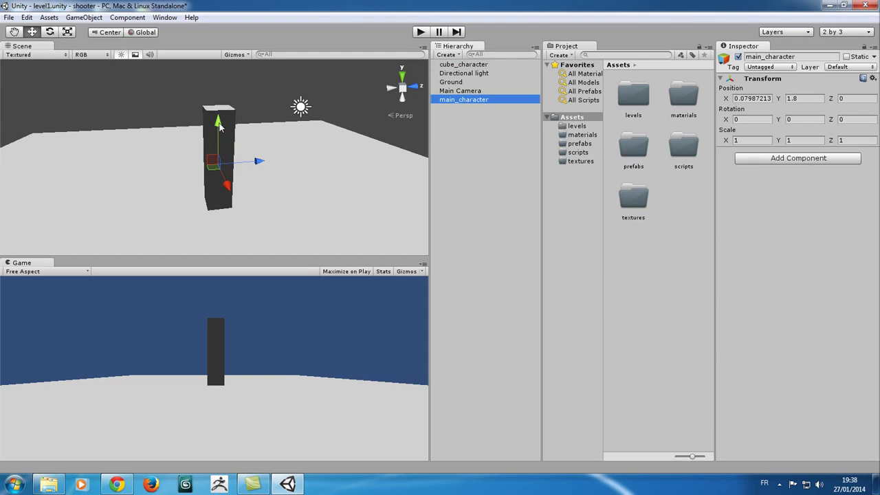
pyautogui.moveTo(219, 130)
pyautogui.mouseDown()
pyautogui.moveTo(217, 181)
pyautogui.moveTo(214, 163)
pyautogui.moveTo(231, 163)
pyautogui.moveTo(263, 203)
pyautogui.moveTo(233, 178)
pyautogui.moveTo(232, 195)
pyautogui.moveTo(128, 192)
pyautogui.moveTo(104, 178)
pyautogui.moveTo(110, 200)
pyautogui.moveTo(261, 212)
pyautogui.moveTo(284, 176)
pyautogui.moveTo(231, 218)
pyautogui.moveTo(273, 181)
pyautogui.moveTo(272, 202)
pyautogui.moveTo(257, 194)
pyautogui.mouseUp()
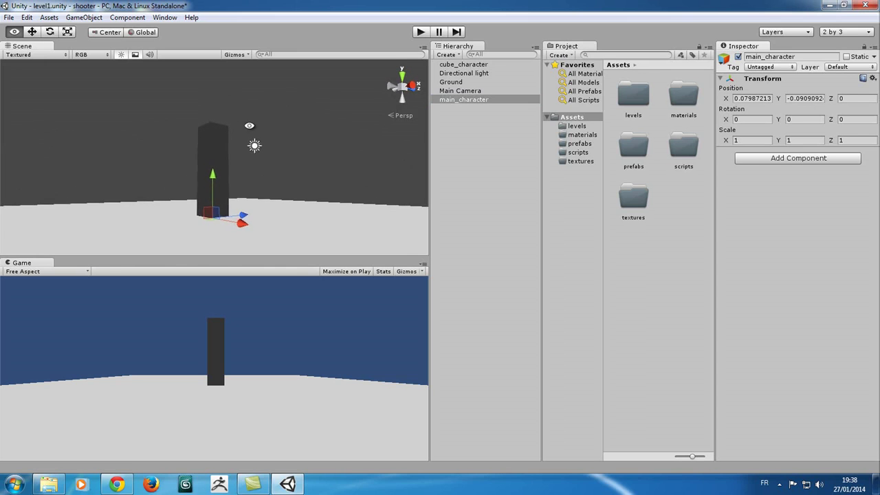
# Lower the Ground plane, then lower main_character slightly.
pyautogui.click(282, 234)
pyautogui.moveTo(212, 187); pyautogui.dragTo(217, 200)
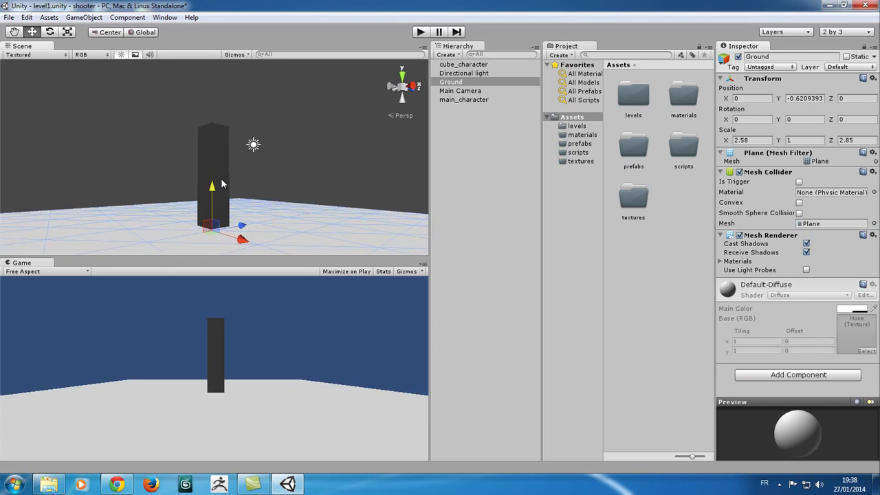
pyautogui.click(222, 184)
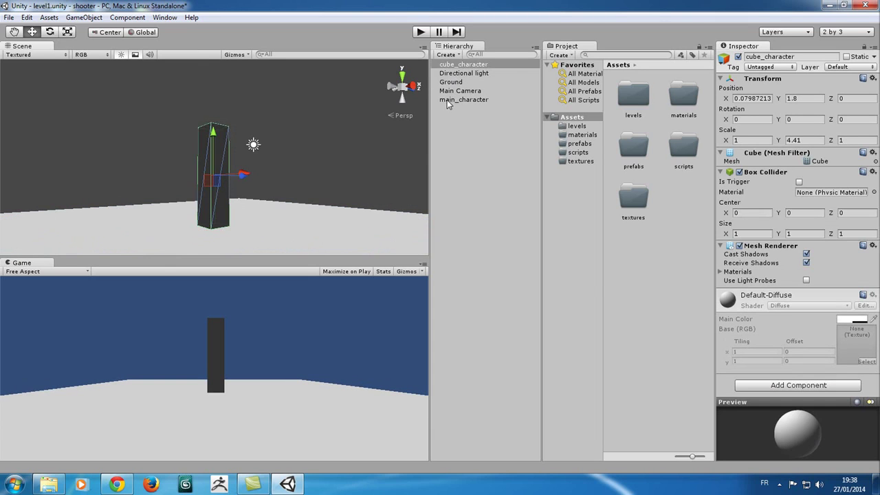
pyautogui.click(449, 99)
pyautogui.moveTo(212, 180); pyautogui.dragTo(215, 184)
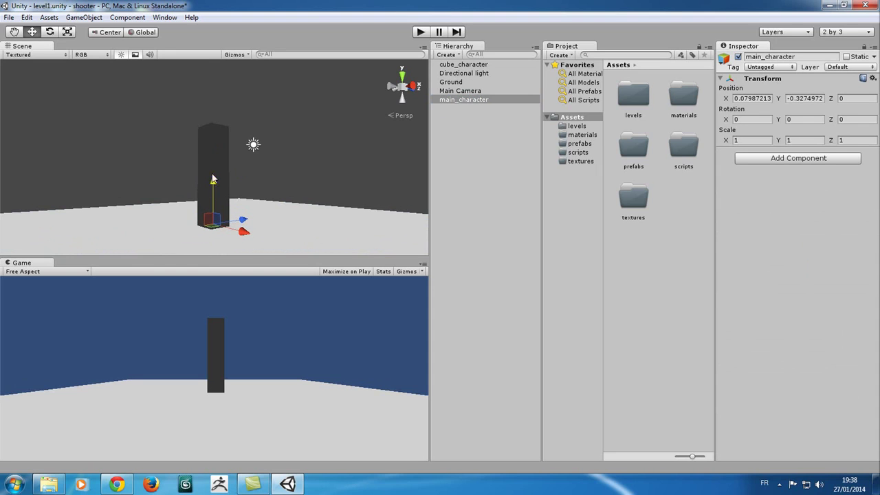
pyautogui.moveTo(212, 181)
pyautogui.keyDown('alt'); pyautogui.mouseDown()
pyautogui.moveTo(205, 195)
pyautogui.moveTo(249, 157)
pyautogui.moveTo(239, 158)
pyautogui.mouseUp(); pyautogui.keyUp('alt')
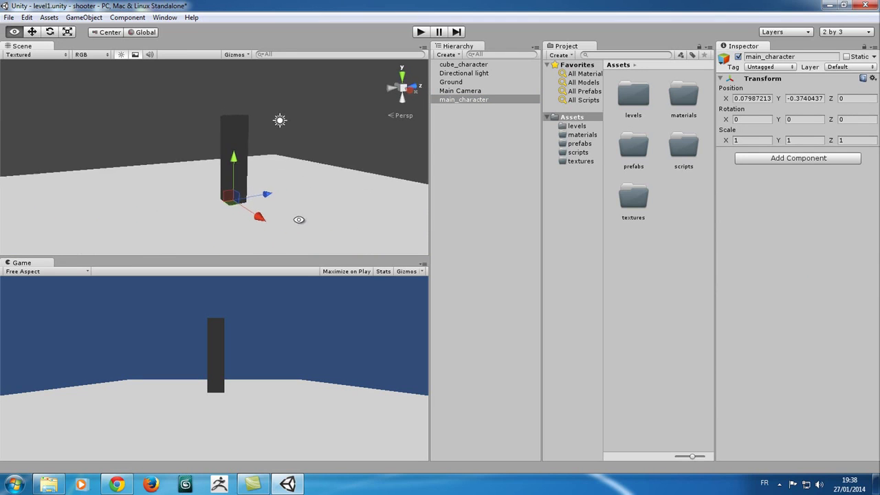
# Widen cube_character to a Z scale of 1.87.
pyautogui.click(239, 158)
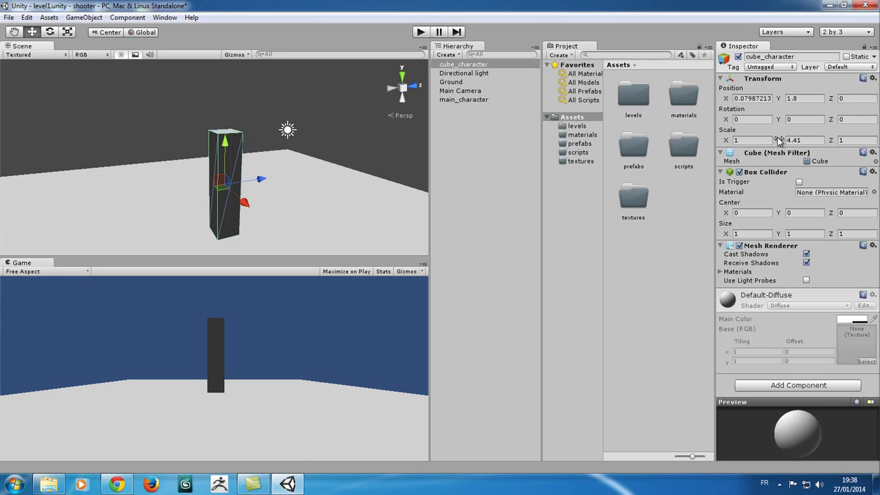
pyautogui.moveTo(833, 141); pyautogui.dragTo(851, 142)
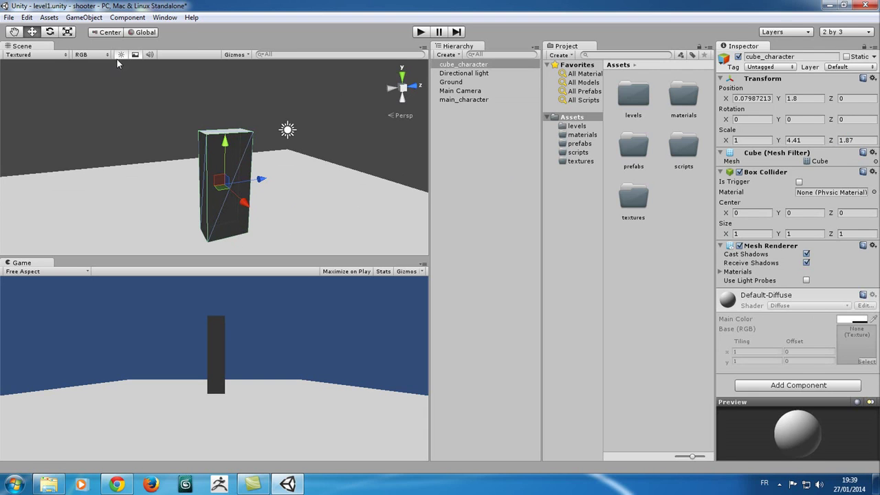
pyautogui.keyDown('alt'); pyautogui.moveTo(117, 59); pyautogui.dragTo(258, 178); pyautogui.keyUp('alt')
pyautogui.scroll(-4, 253, 182)
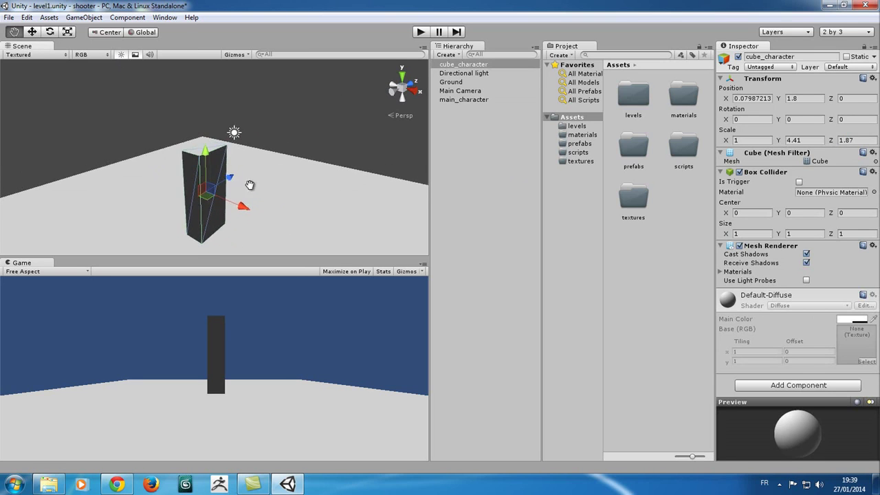
# Drag cube_character onto main_character in the Hierarchy and expand main_character.
pyautogui.click(456, 66)
pyautogui.moveTo(465, 66); pyautogui.dragTo(467, 103)
pyautogui.click(435, 91)
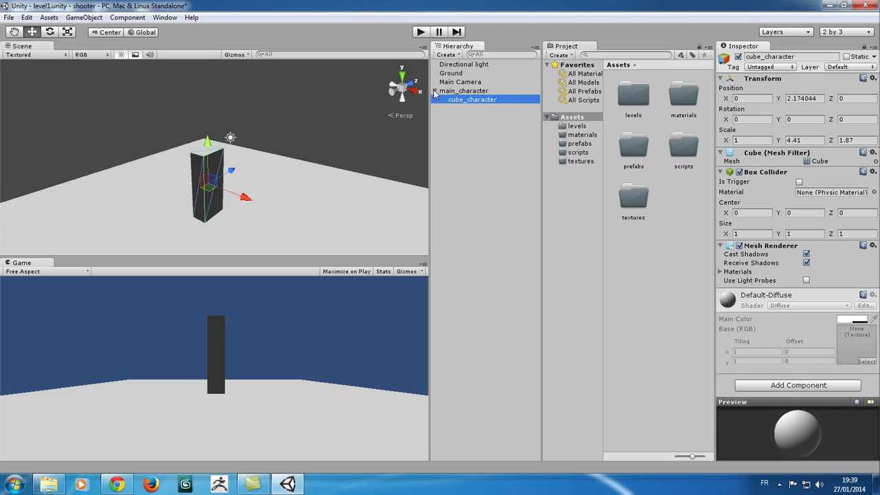
pyautogui.click(454, 91)
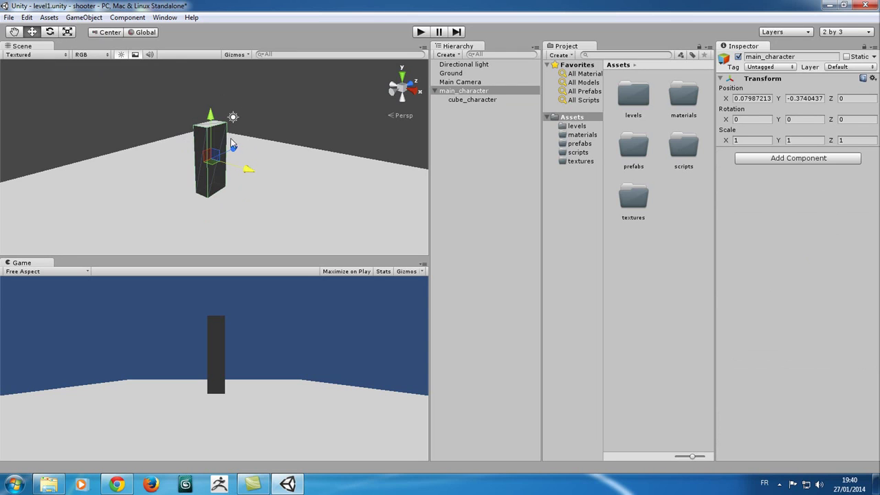
pyautogui.click(108, 33)
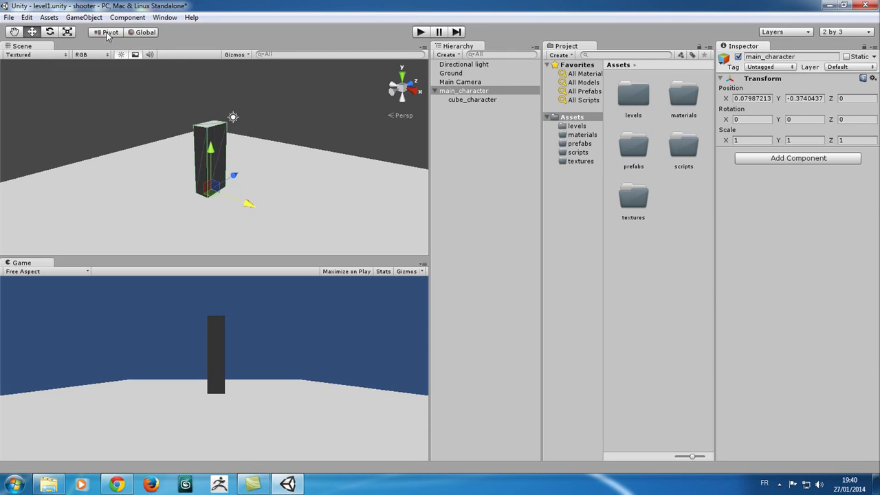
pyautogui.moveTo(234, 201)
pyautogui.mouseDown()
pyautogui.moveTo(245, 206)
pyautogui.moveTo(220, 200)
pyautogui.mouseUp()
pyautogui.hotkey('ctrl', 'z')
pyautogui.click(217, 132)
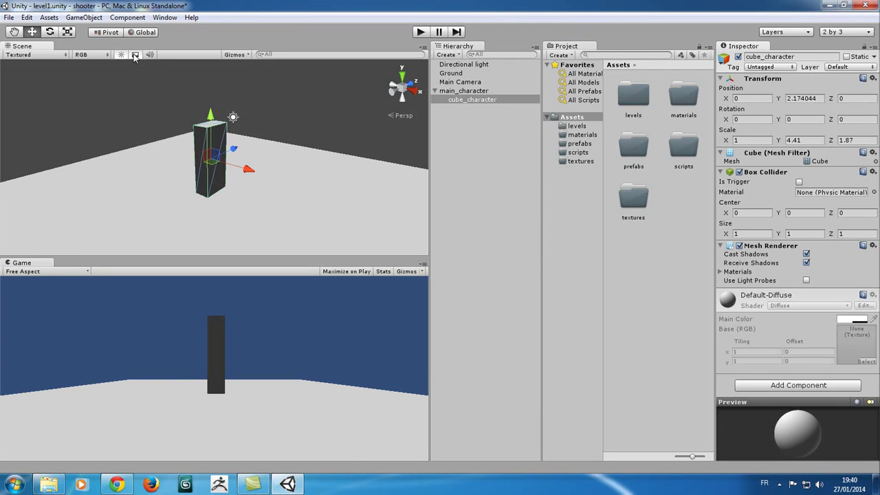
pyautogui.click(455, 93)
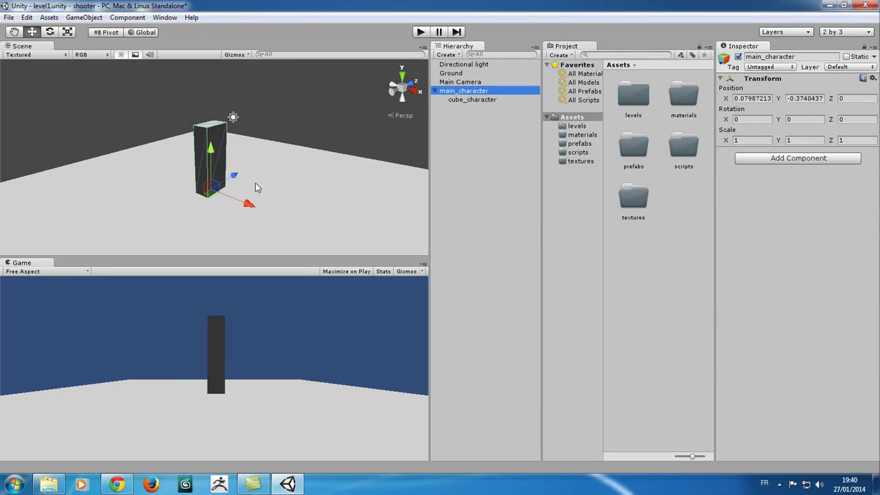
pyautogui.moveTo(242, 206); pyautogui.dragTo(288, 216)
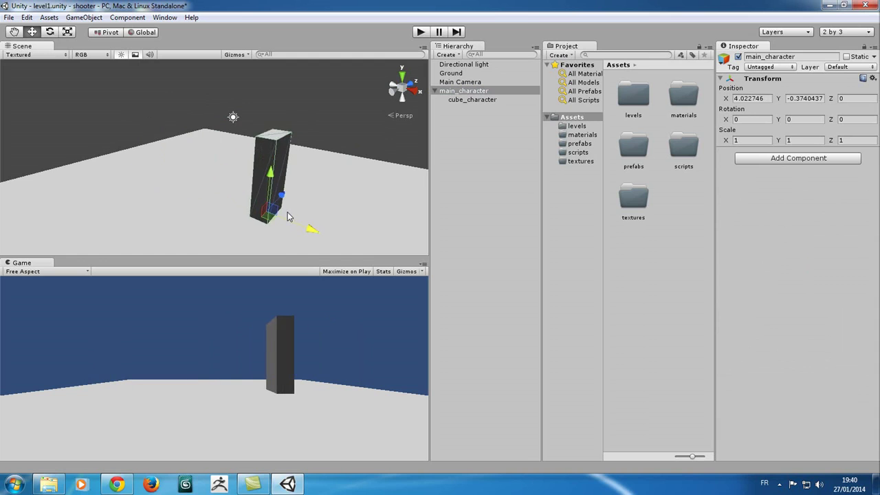
pyautogui.hotkey('ctrl', 'z')
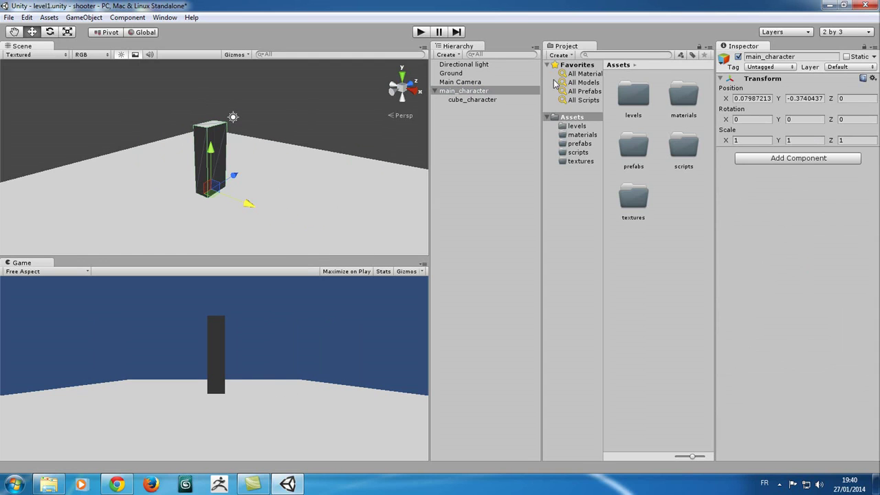
pyautogui.keyDown('alt'); pyautogui.moveTo(228, 136); pyautogui.dragTo(176, 180); pyautogui.keyUp('alt')
pyautogui.moveTo(229, 163)
pyautogui.keyDown('alt'); pyautogui.mouseDown()
pyautogui.moveTo(237, 141)
pyautogui.moveTo(190, 150)
pyautogui.mouseUp(); pyautogui.keyUp('alt')
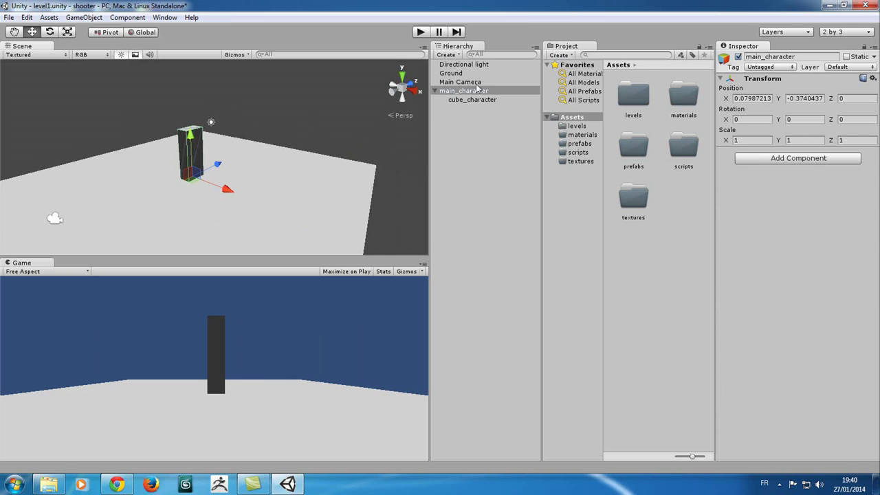
pyautogui.click(466, 101)
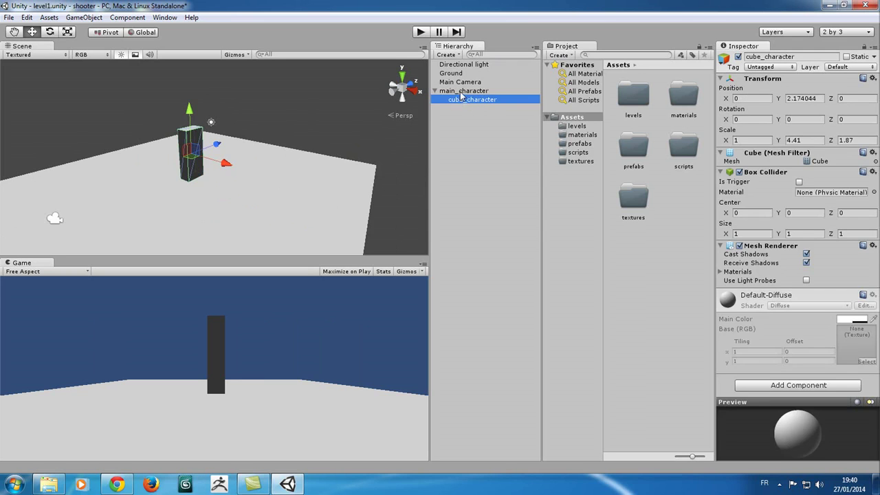
pyautogui.click(460, 93)
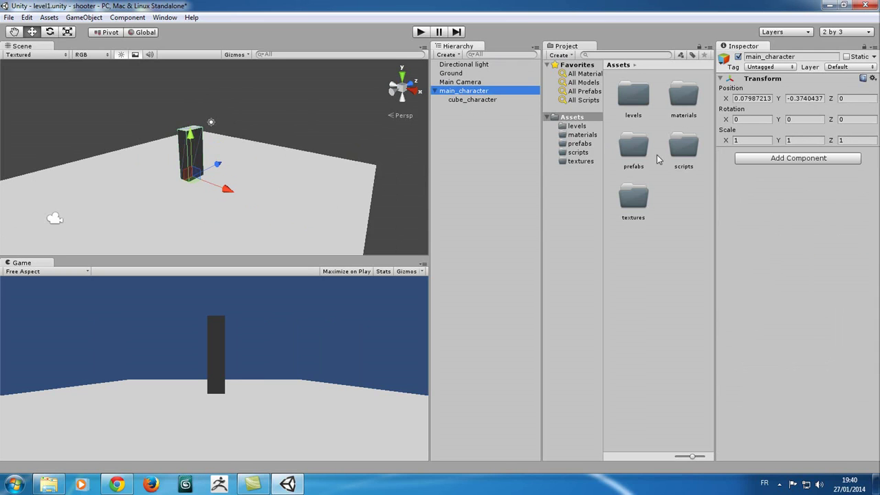
# Create a C# script named move_charac inside the scripts folder.
pyautogui.doubleClick(694, 147)
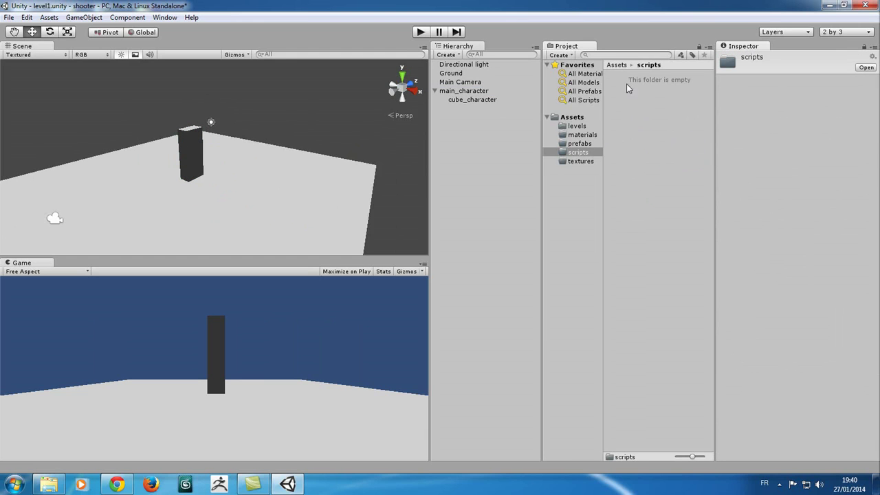
pyautogui.rightClick(578, 152)
pyautogui.moveTo(602, 160)
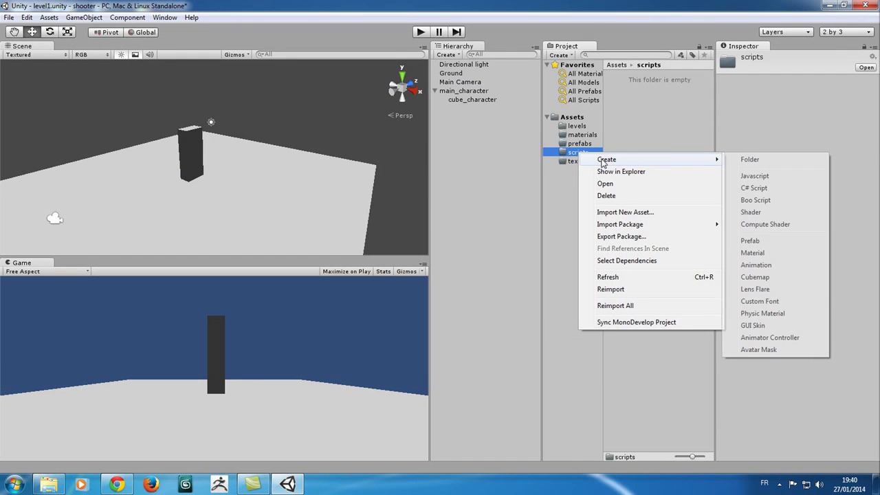
pyautogui.click(754, 188)
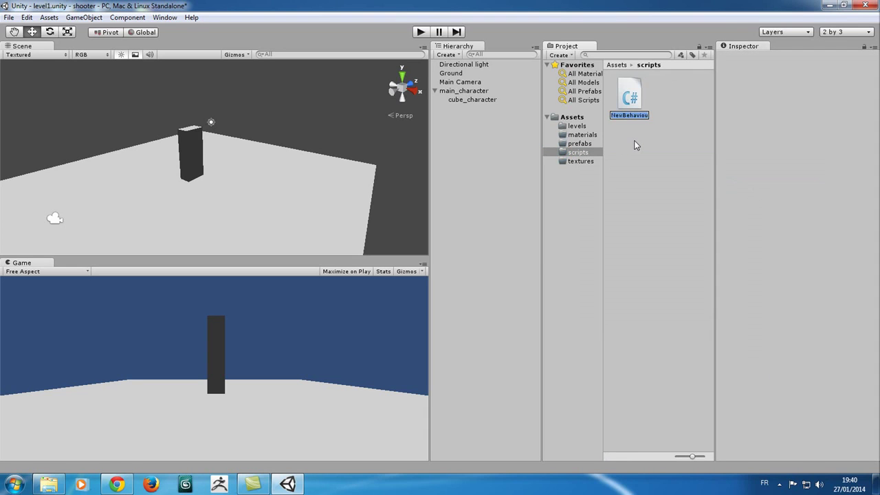
pyautogui.write('move_charac')
pyautogui.press('Return')
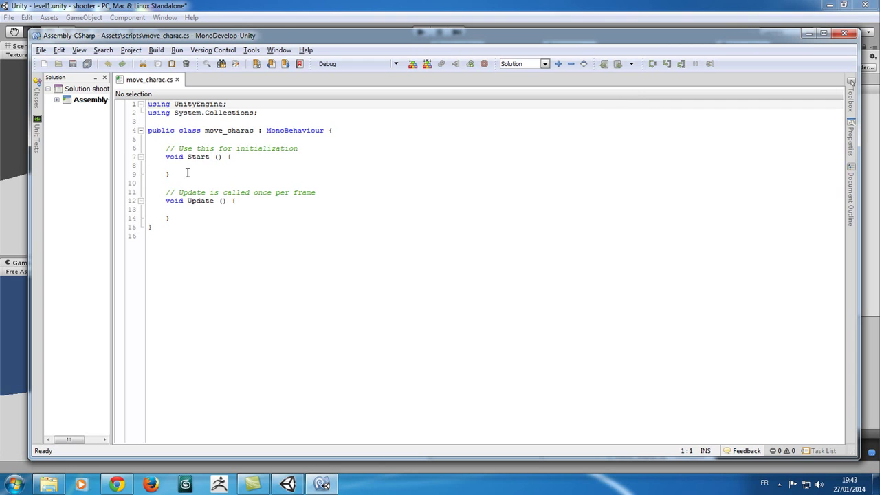
# Maximize, then restore the move_charac.cs editor window and drag it low so Unity shows above.
pyautogui.moveTo(286, 38); pyautogui.dragTo(272, 41)
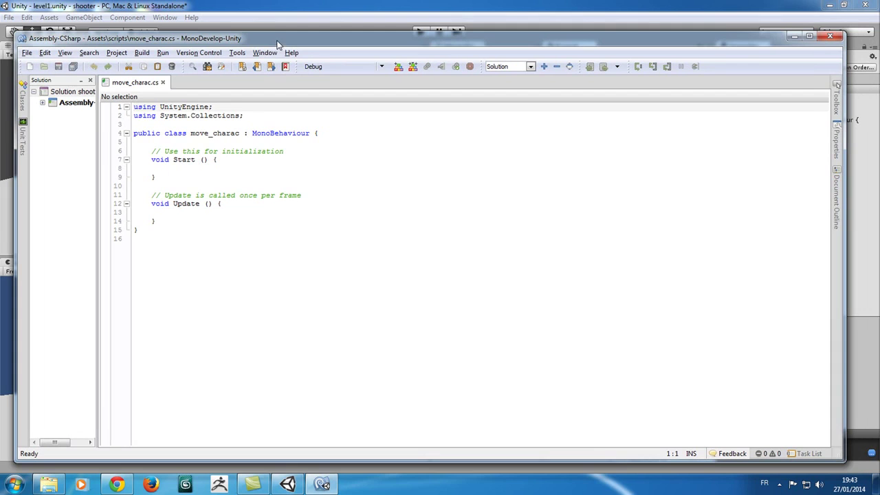
pyautogui.doubleClick(279, 39)
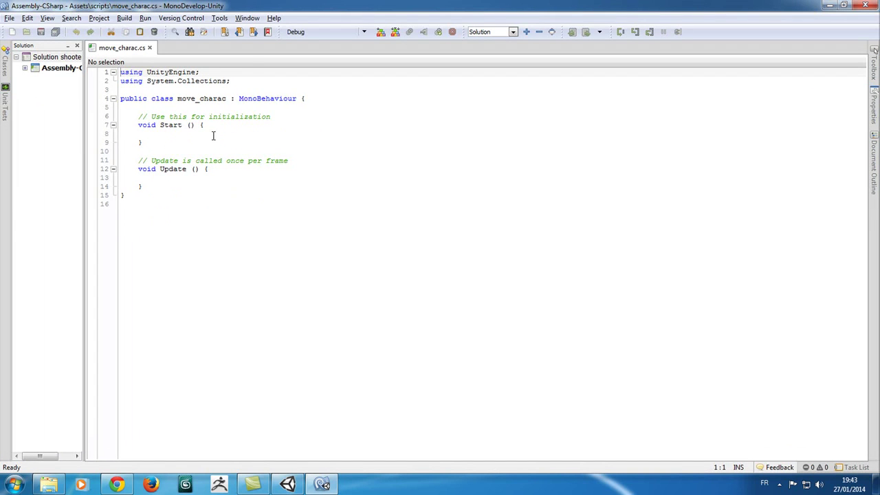
pyautogui.click(155, 177)
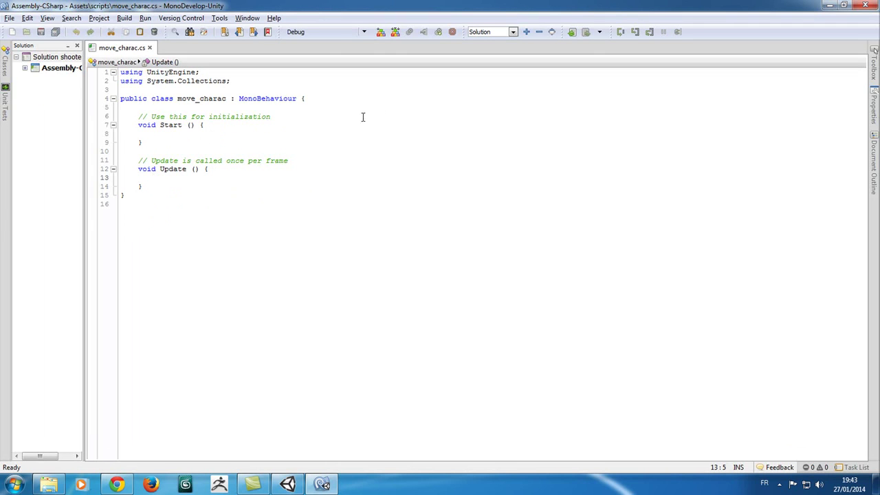
pyautogui.doubleClick(450, 8)
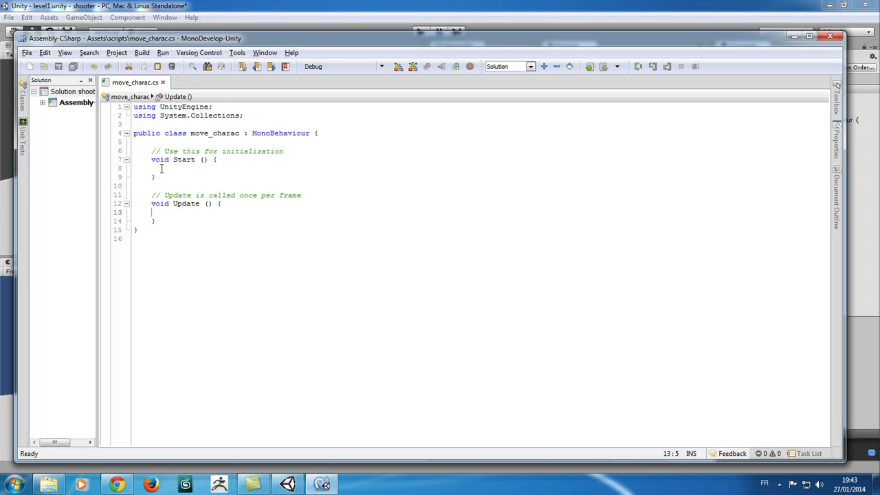
pyautogui.moveTo(412, 38); pyautogui.dragTo(405, 288)
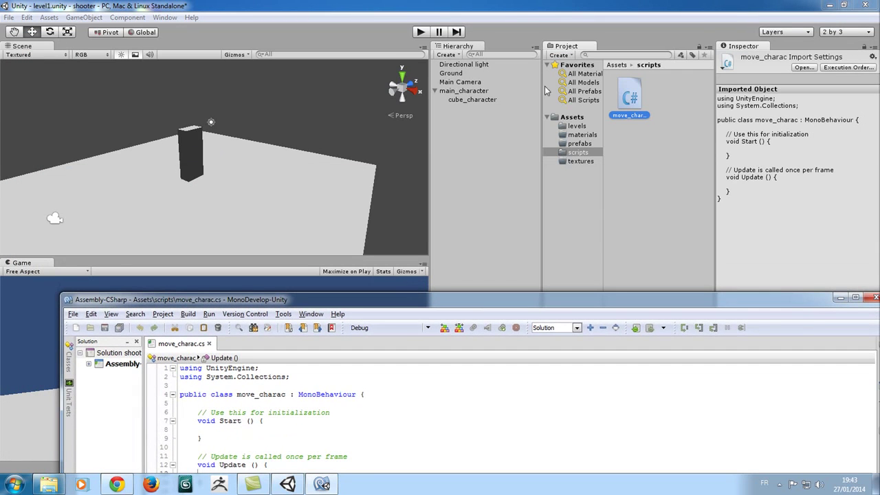
# Nudge main_character left along X, then bring move_charac.cs forward and maximize its editor.
pyautogui.click(462, 93)
pyautogui.moveTo(228, 196)
pyautogui.mouseDown()
pyautogui.moveTo(67, 261)
pyautogui.moveTo(210, 173)
pyautogui.mouseUp()
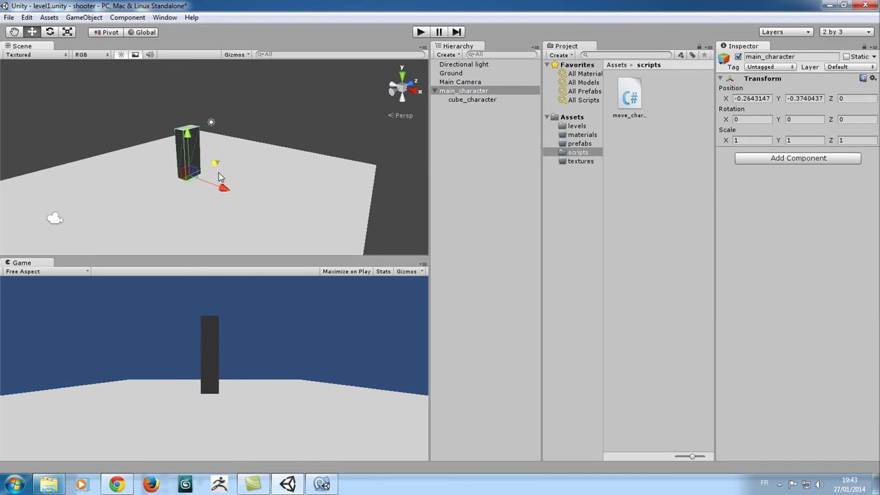
pyautogui.click(323, 484)
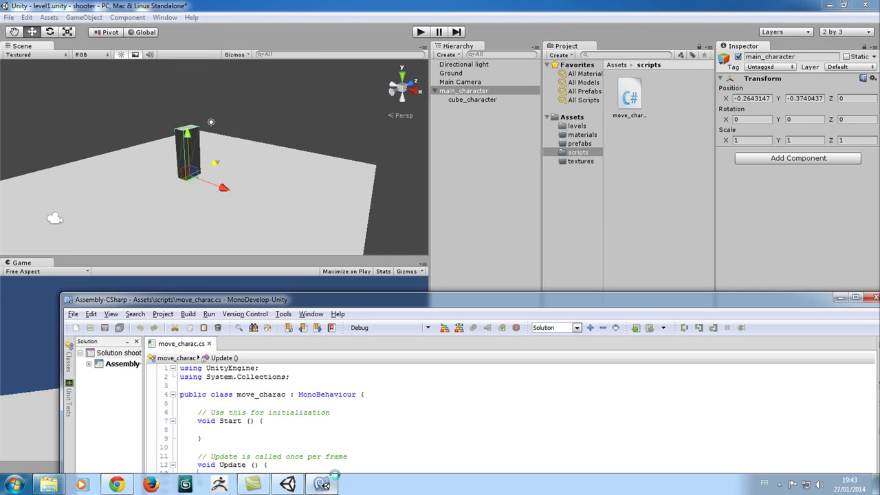
pyautogui.doubleClick(369, 302)
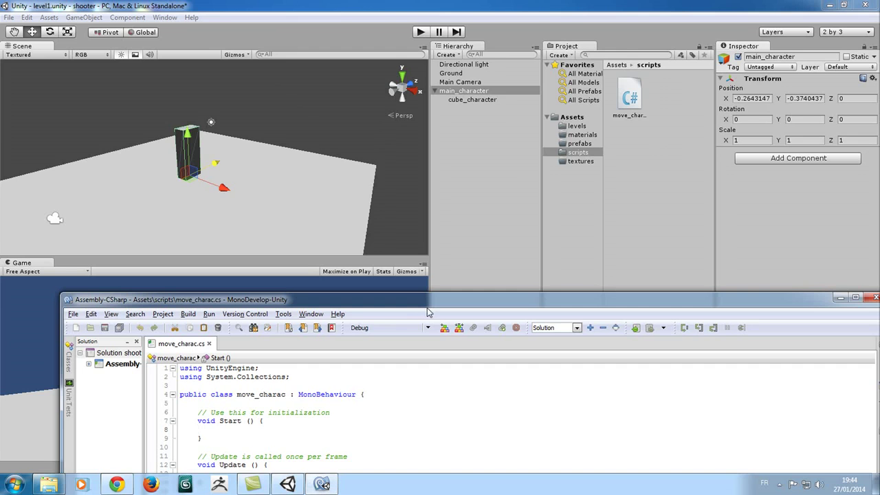
pyautogui.doubleClick(438, 301)
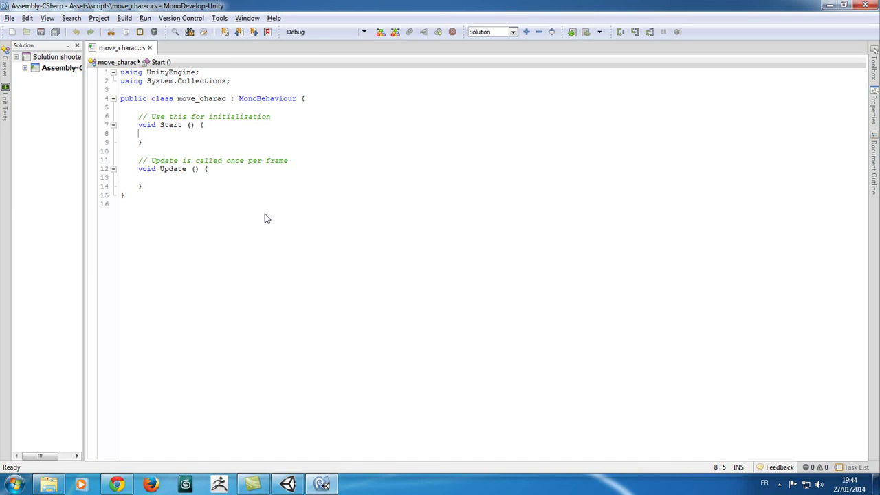
# Type transform.Translate inside Update, accepting Translate from autocomplete to get transform.Translate ();.
pyautogui.click(156, 177)
pyautogui.write('transform')
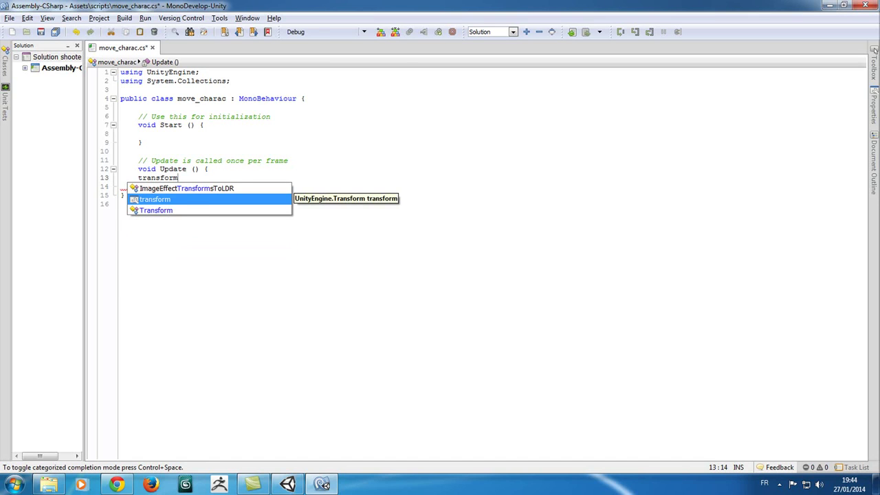
pyautogui.write('.')
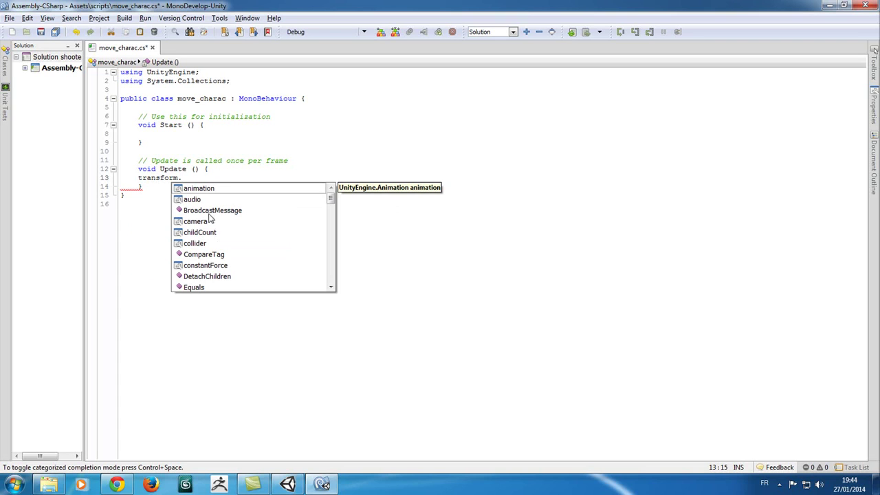
pyautogui.moveTo(330, 198)
pyautogui.mouseDown()
pyautogui.moveTo(334, 246)
pyautogui.moveTo(332, 187)
pyautogui.mouseUp()
pyautogui.write('tra')
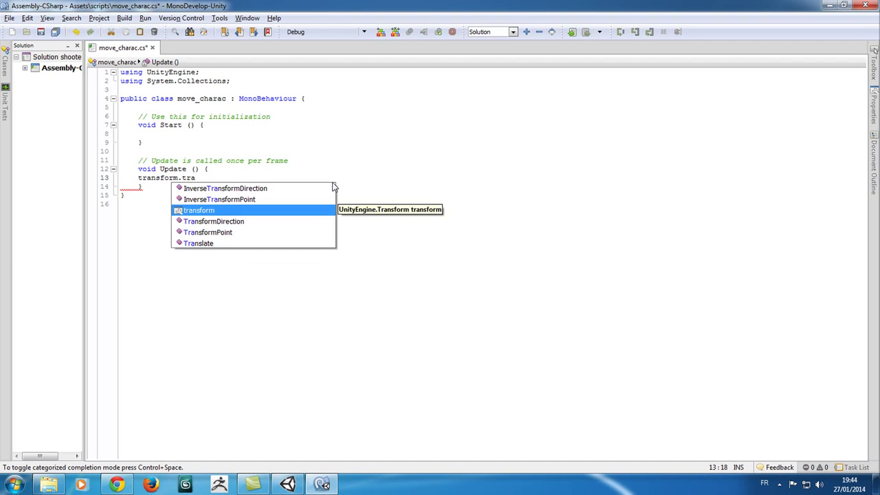
pyautogui.press('BackSpace')
pyautogui.press('BackSpace')
pyautogui.press('BackSpace')
pyautogui.write('Translat')
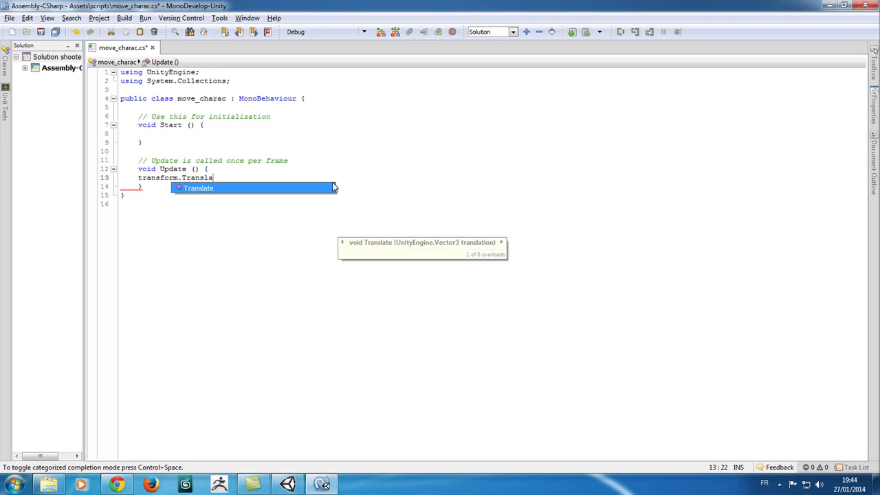
pyautogui.write('e')
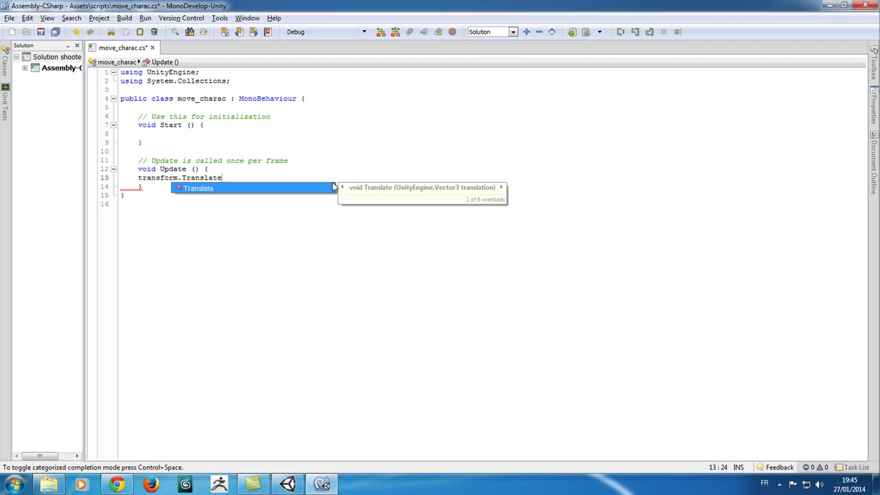
pyautogui.press('Return')
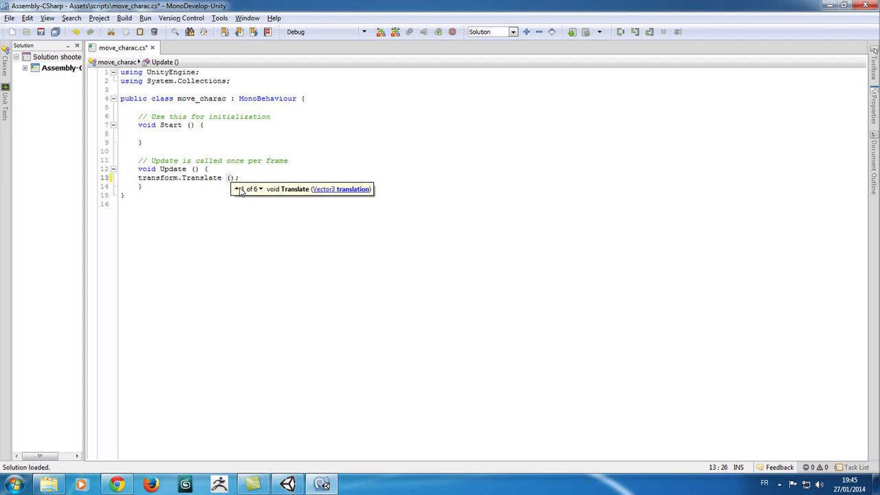
# Give the Translate call the argument Vector3.forward, then restore the editor to a smaller window.
pyautogui.click(239, 191)
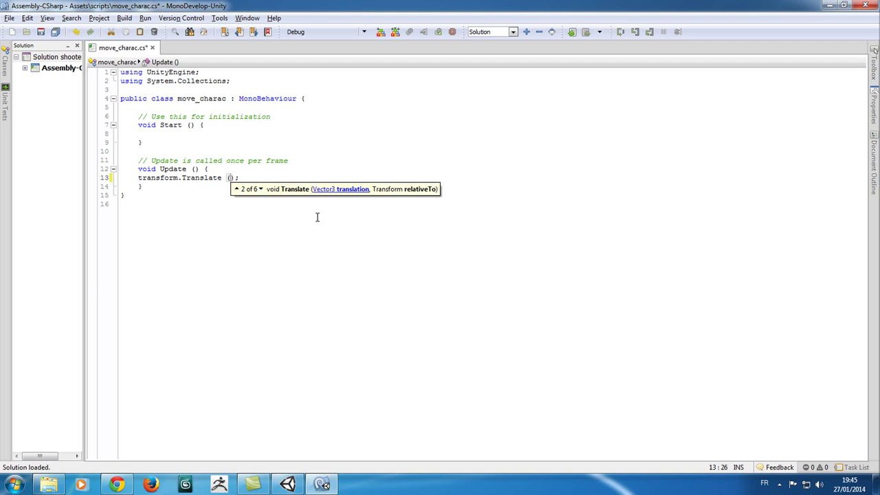
pyautogui.press('Down')
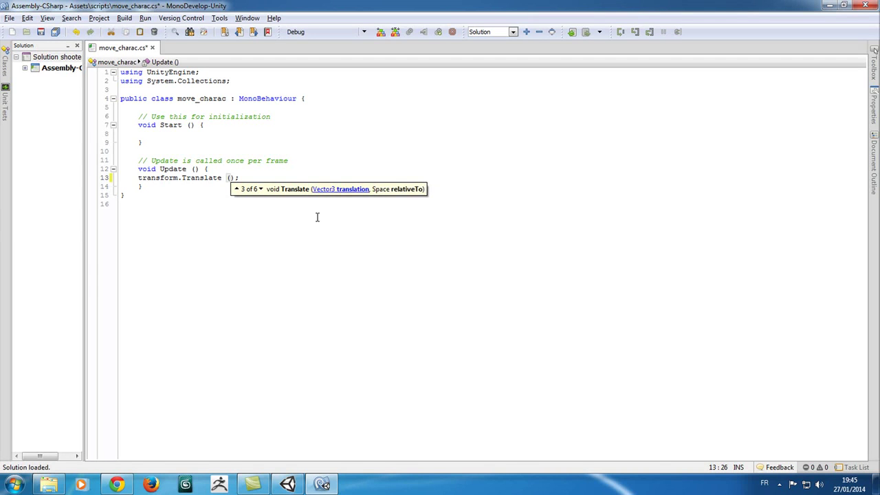
pyautogui.press('Down')
pyautogui.press('Down')
pyautogui.press('Up')
pyautogui.press('Up')
pyautogui.press('Up')
pyautogui.press('Up')
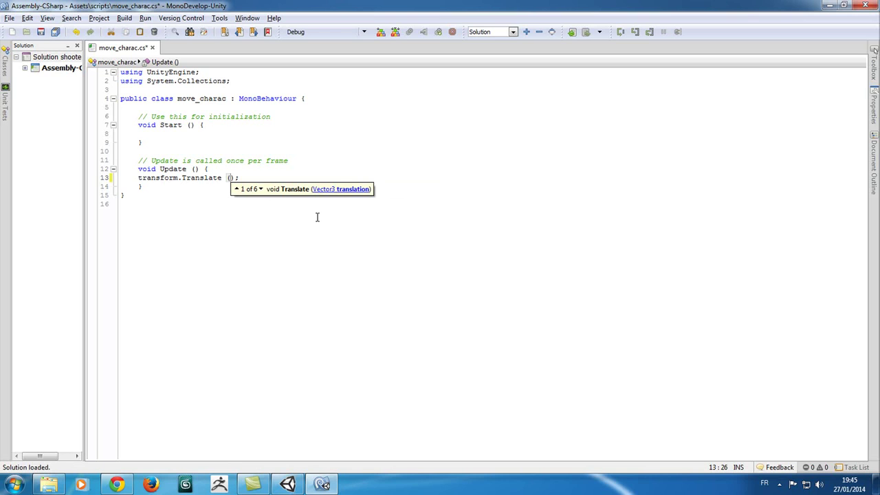
pyautogui.write('Vec')
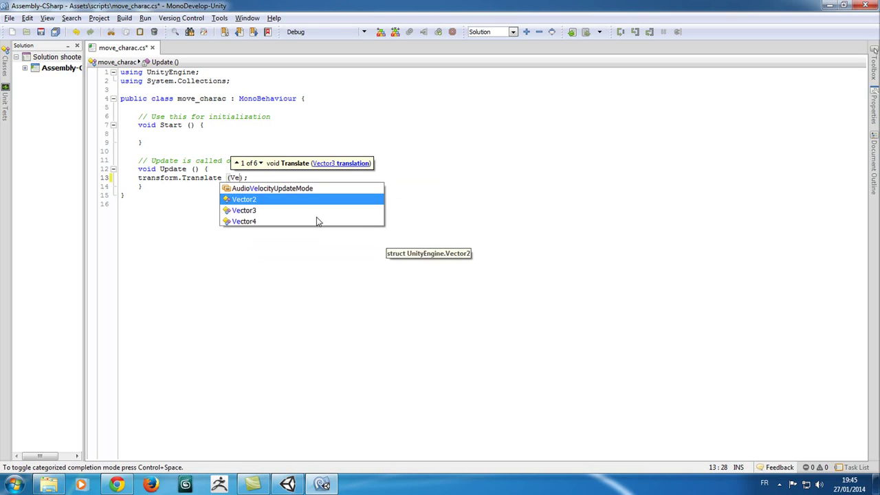
pyautogui.write('tor')
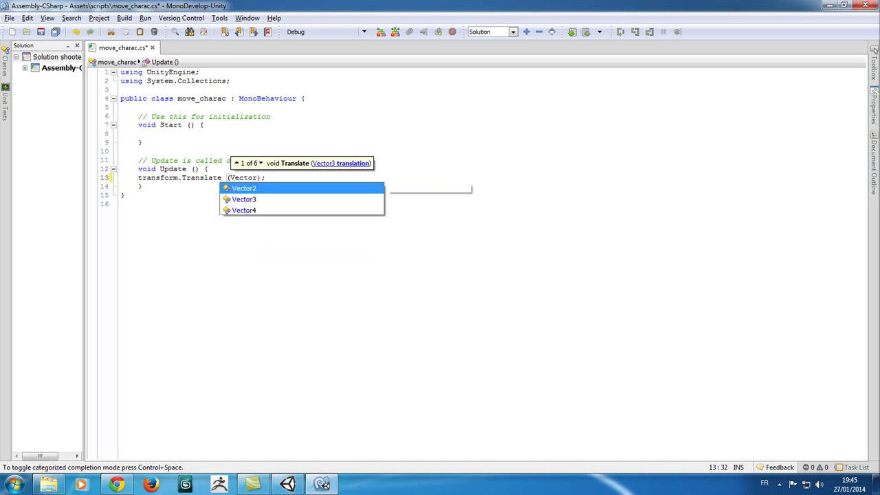
pyautogui.write('3.')
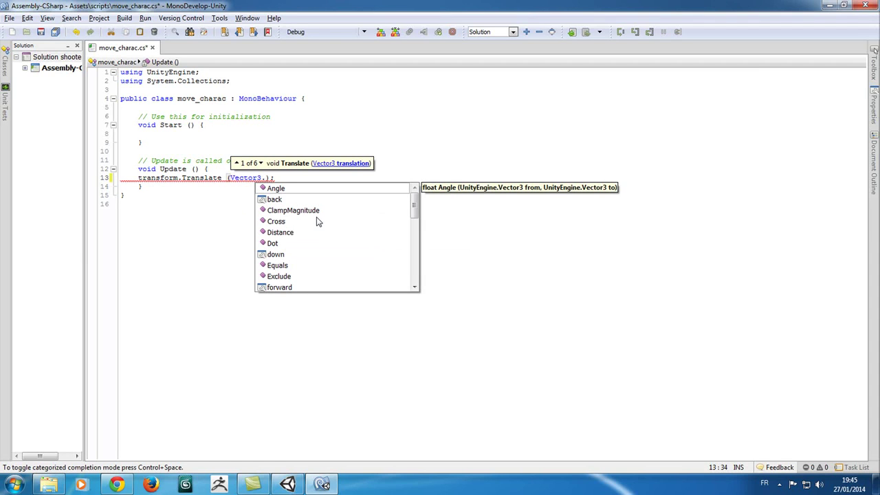
pyautogui.write('fo')
pyautogui.press('BackSpace')
pyautogui.press('BackSpace')
pyautogui.write('fo')
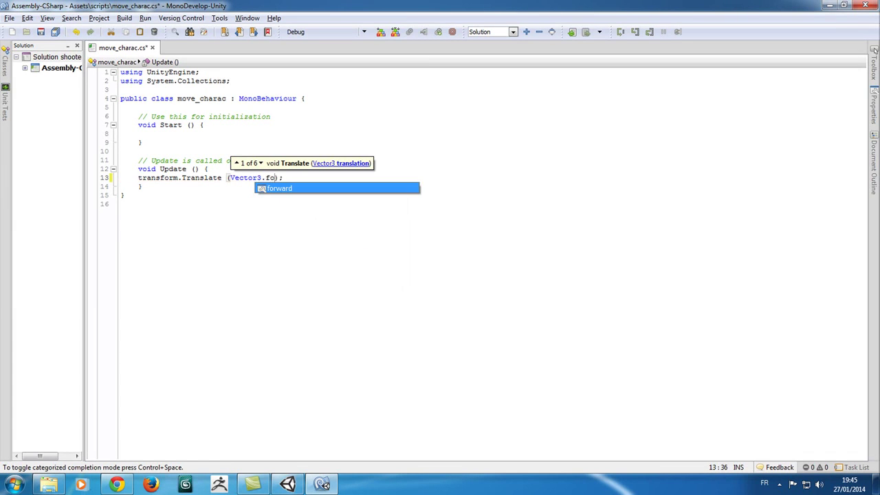
pyautogui.write('rward')
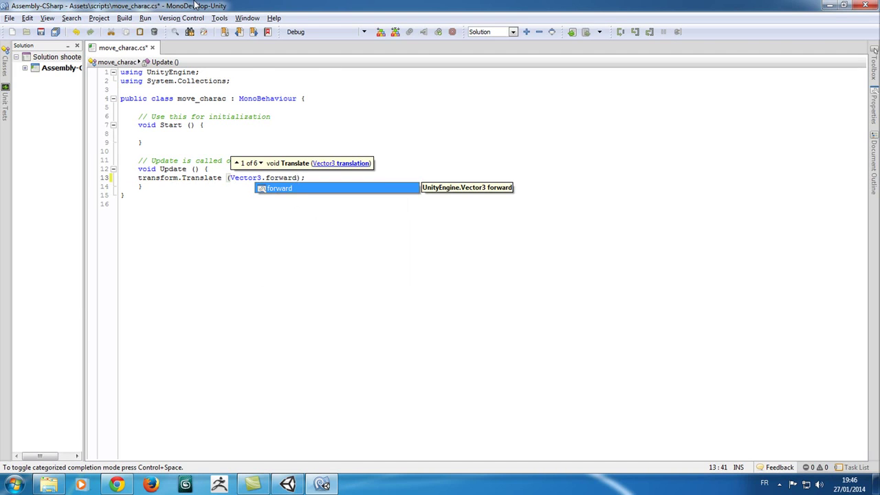
pyautogui.doubleClick(195, 6)
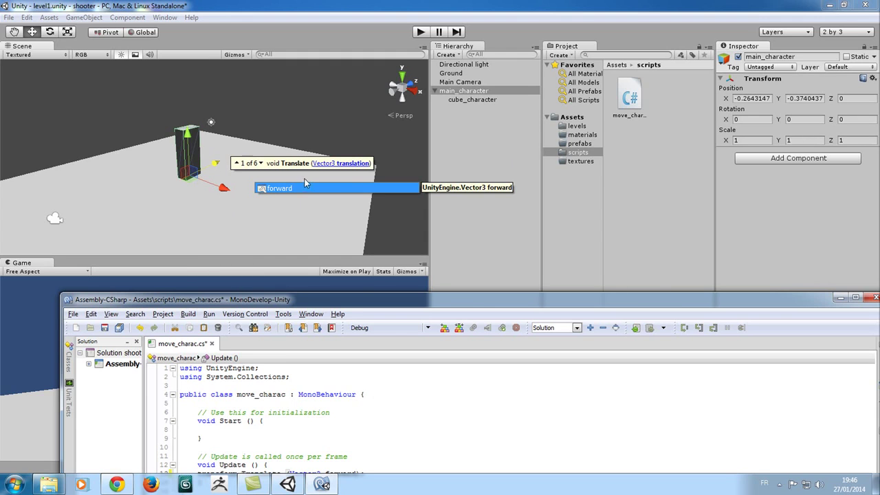
pyautogui.click(460, 91)
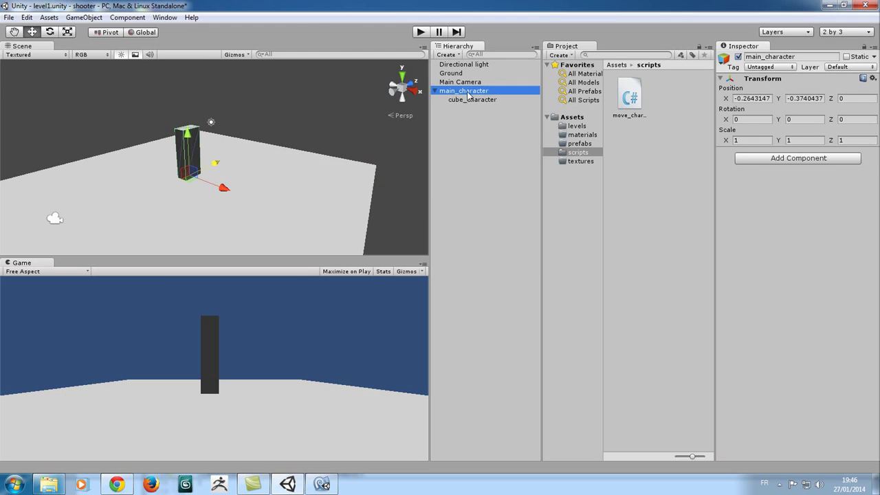
pyautogui.moveTo(832, 141); pyautogui.dragTo(853, 137)
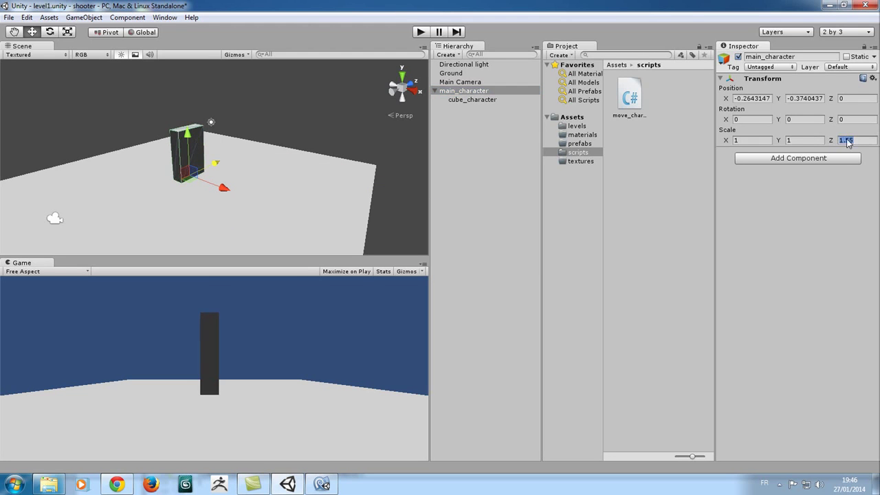
pyautogui.hotkey('ctrl', 'z')
pyautogui.click(830, 99)
pyautogui.moveTo(830, 101)
pyautogui.mouseDown()
pyautogui.moveTo(724, 128)
pyautogui.moveTo(818, 125)
pyautogui.moveTo(826, 136)
pyautogui.mouseUp()
pyautogui.hotkey('ctrl', 'z')
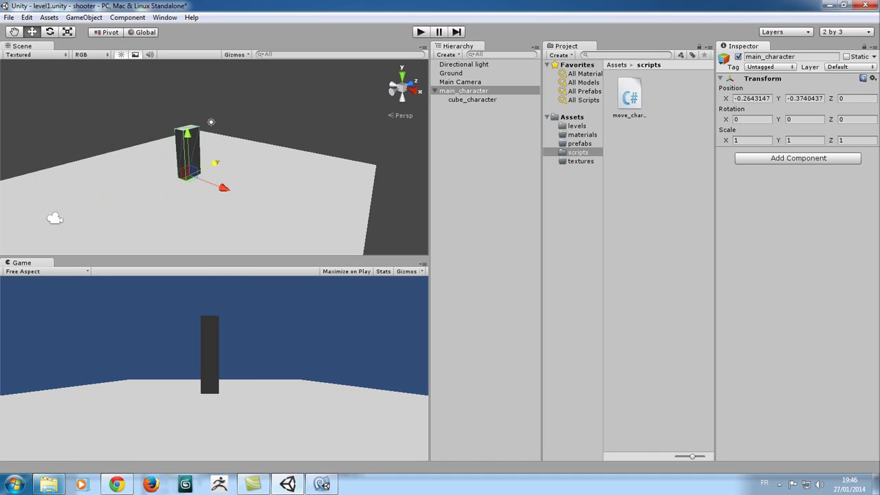
pyautogui.click(322, 484)
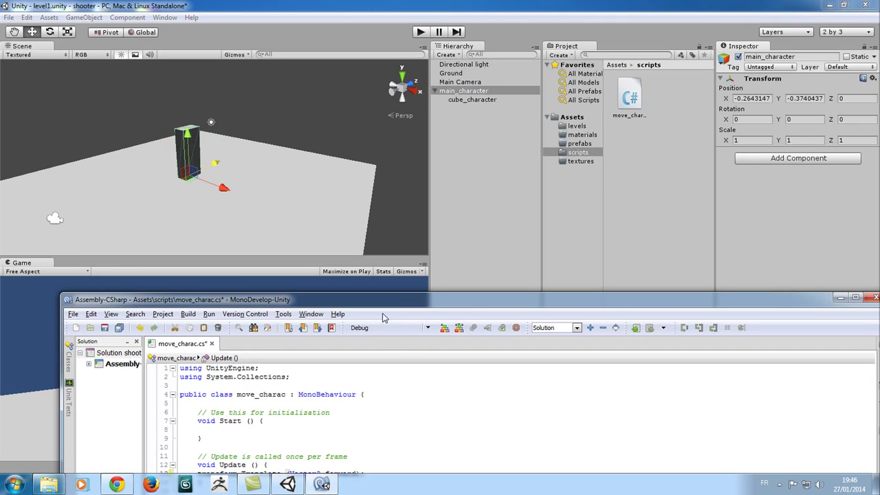
# Append *20 after Vector3.forward on line 13, moving the window to check the scene.
pyautogui.moveTo(382, 300); pyautogui.dragTo(392, 128)
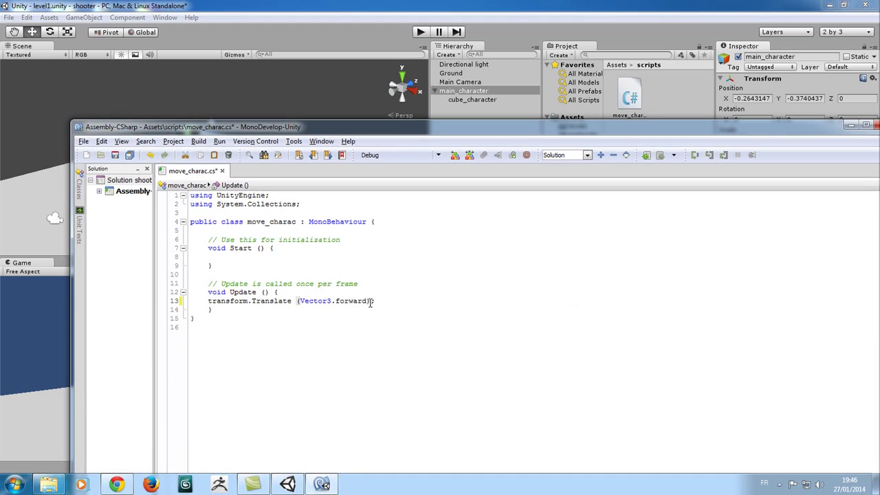
pyautogui.write('*')
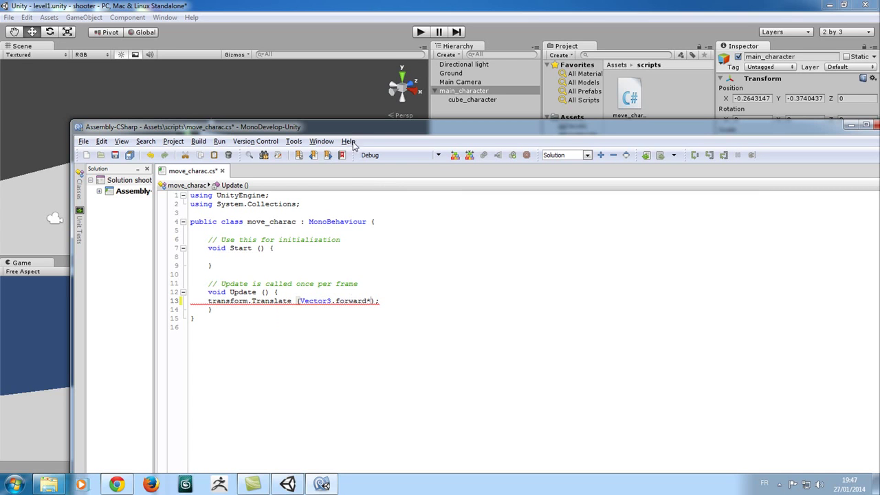
pyautogui.moveTo(361, 132)
pyautogui.mouseDown()
pyautogui.moveTo(365, 288)
pyautogui.moveTo(351, 130)
pyautogui.mouseUp()
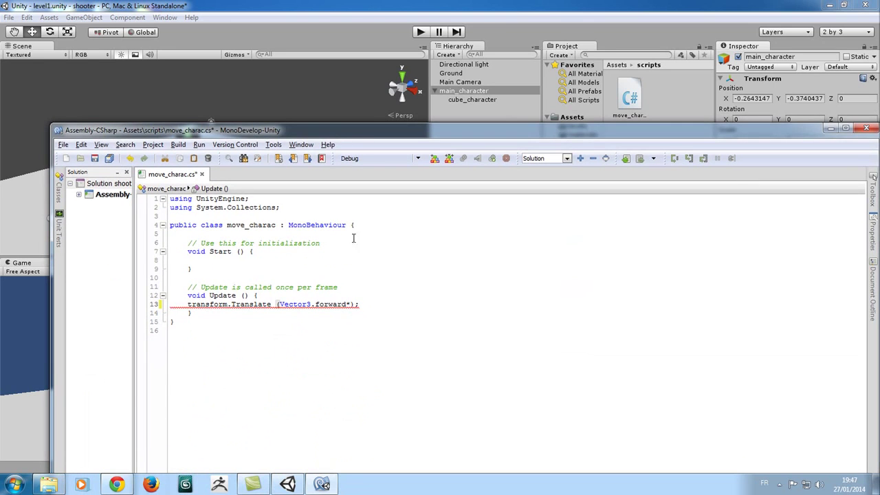
pyautogui.moveTo(342, 135); pyautogui.dragTo(347, 243)
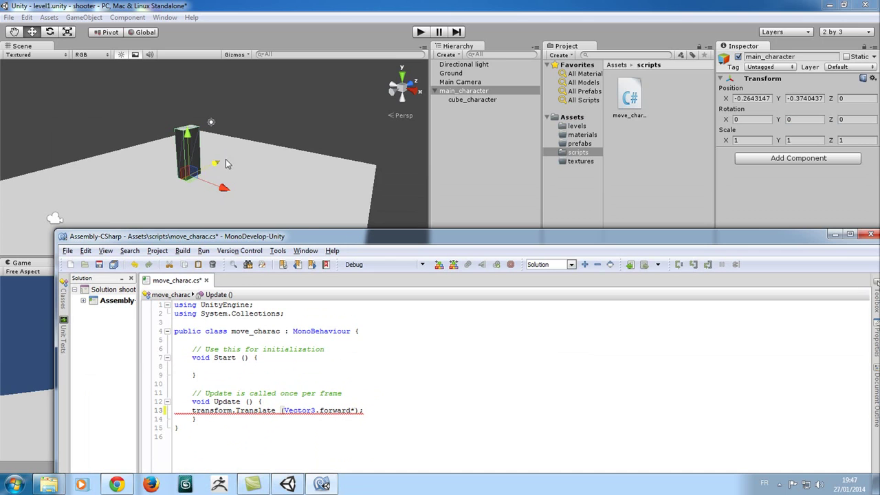
pyautogui.moveTo(320, 242); pyautogui.dragTo(268, 121)
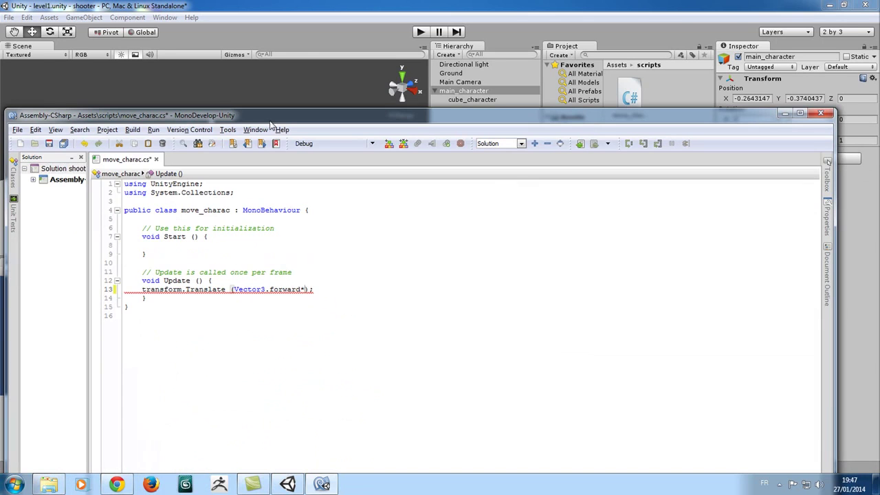
pyautogui.moveTo(304, 288)
pyautogui.write('20')
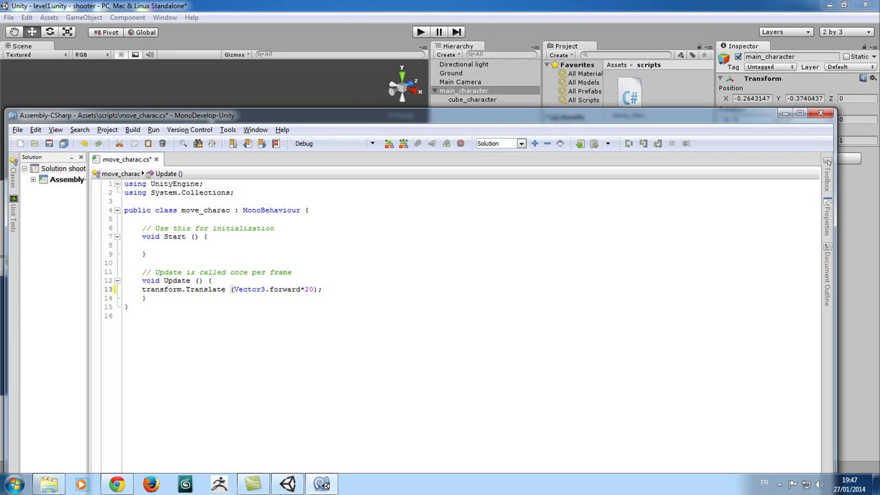
pyautogui.press('BackSpace')
pyautogui.press('BackSpace')
pyautogui.write('4*')
pyautogui.write('Time')
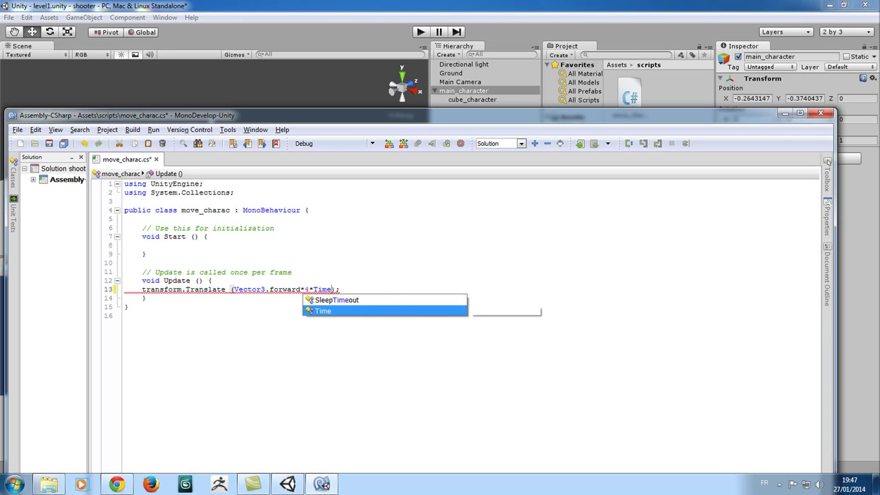
pyautogui.write('.deltaTime')
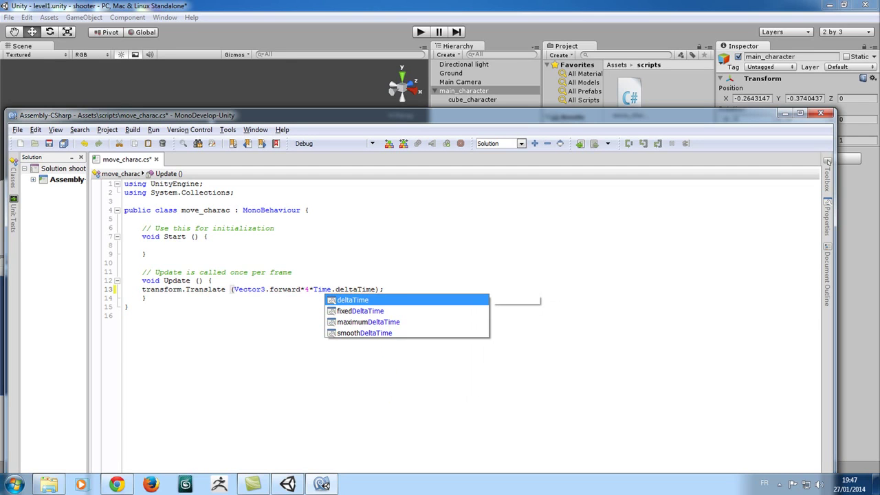
pyautogui.write(')')
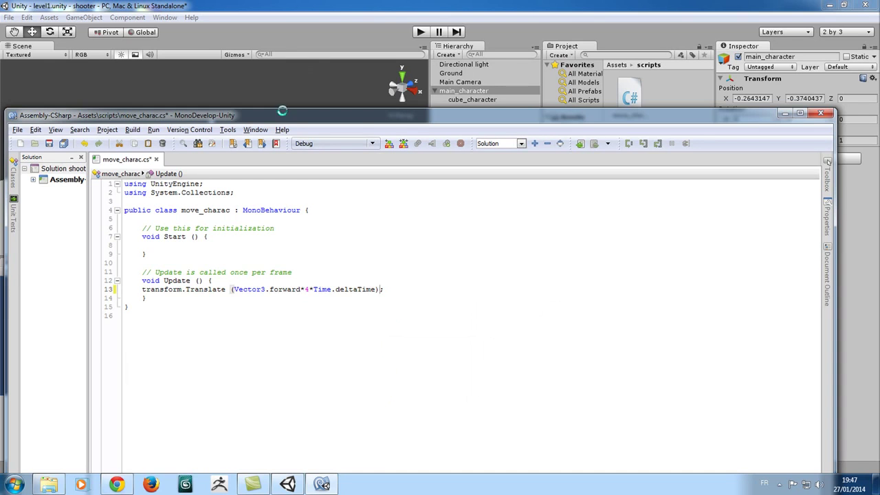
pyautogui.moveTo(320, 115); pyautogui.dragTo(526, 73)
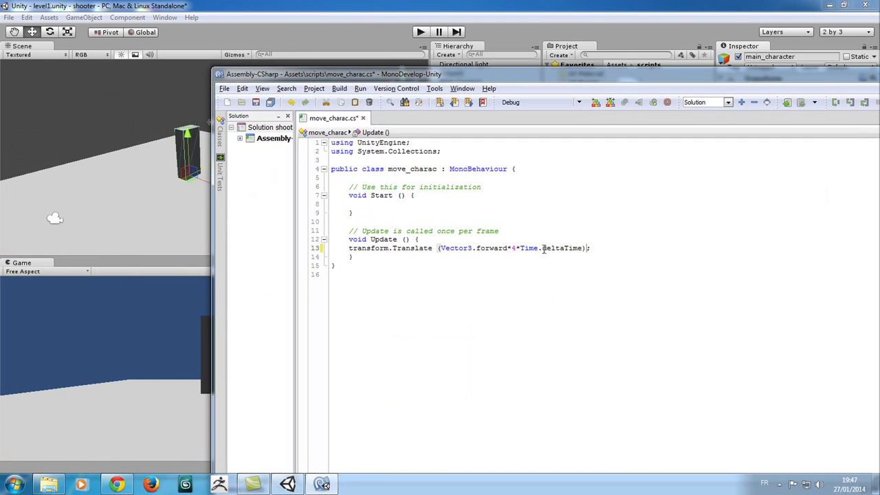
pyautogui.moveTo(538, 248); pyautogui.dragTo(583, 248)
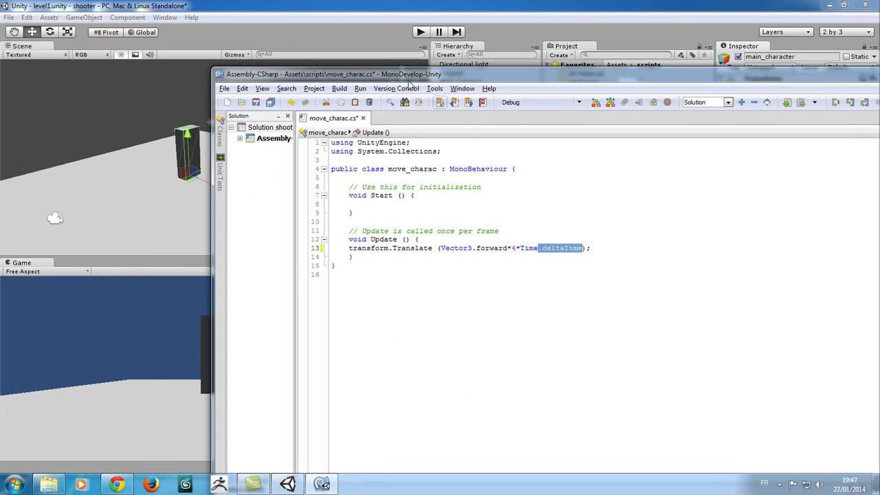
pyautogui.moveTo(364, 75); pyautogui.dragTo(400, 207)
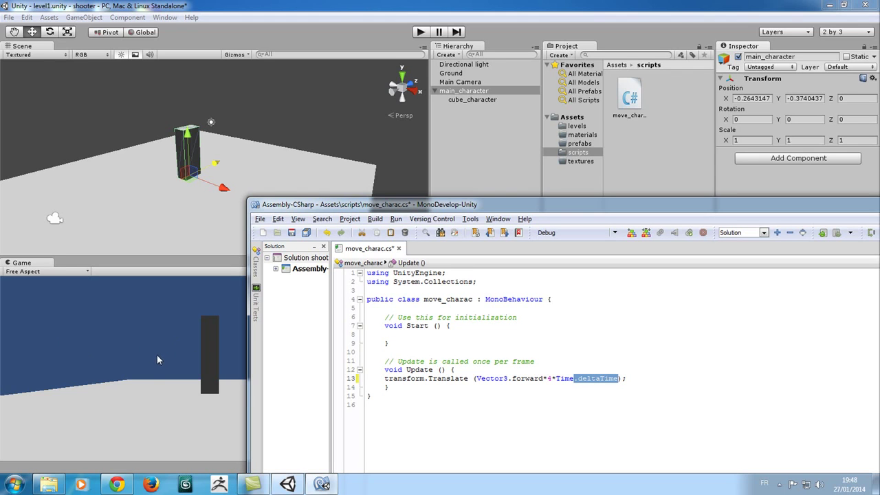
# Highlight Vector3.forward and 4*Time.deltaTime on line 13, then move the editor aside.
pyautogui.moveTo(566, 212); pyautogui.dragTo(395, 110)
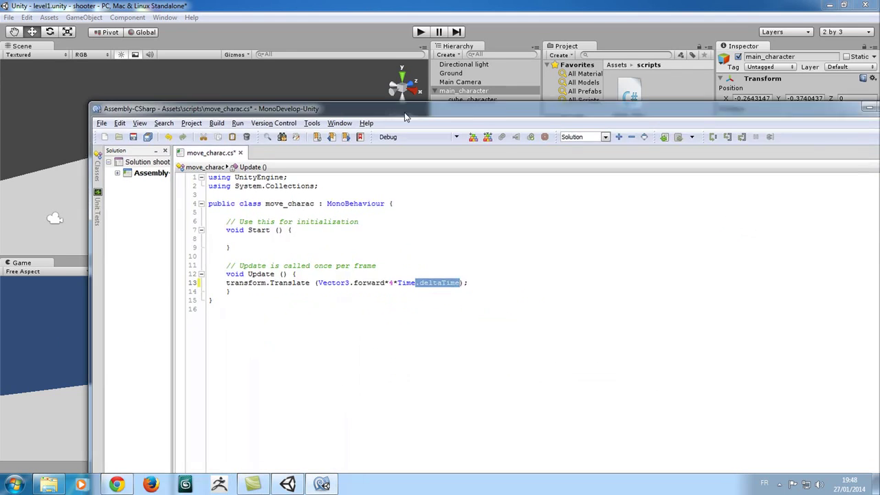
pyautogui.moveTo(377, 276); pyautogui.dragTo(449, 275)
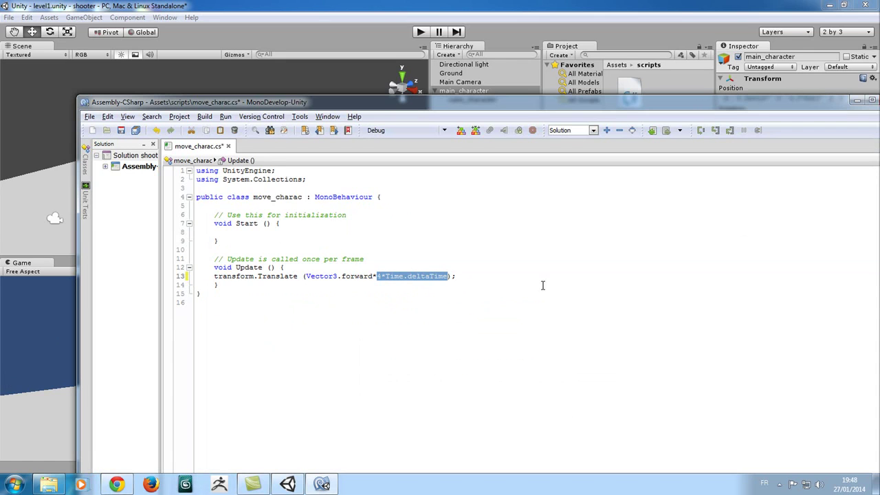
pyautogui.click(383, 276)
pyautogui.moveTo(377, 276); pyautogui.dragTo(447, 274)
pyautogui.click(363, 276)
pyautogui.doubleClick(363, 275)
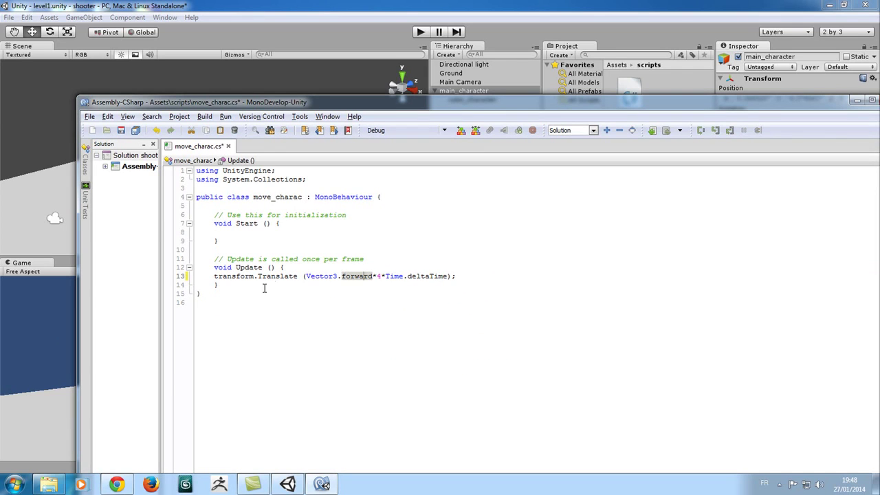
pyautogui.moveTo(306, 276); pyautogui.dragTo(372, 275)
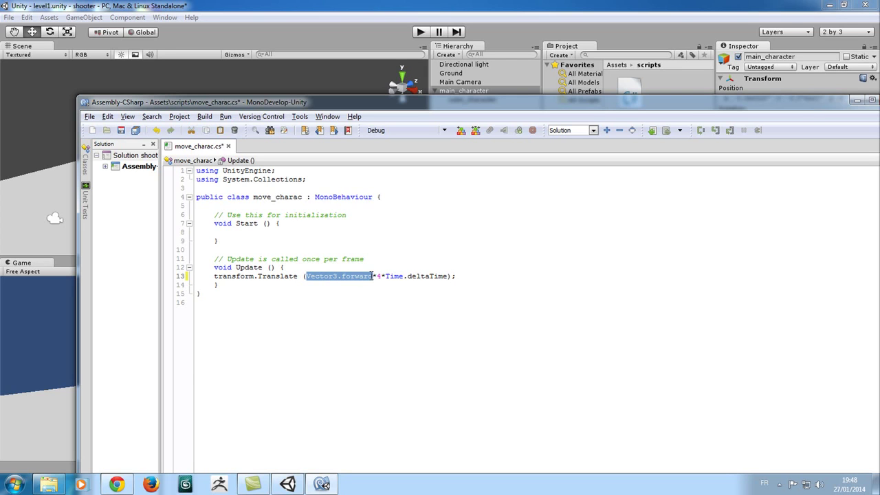
pyautogui.moveTo(377, 276); pyautogui.dragTo(447, 275)
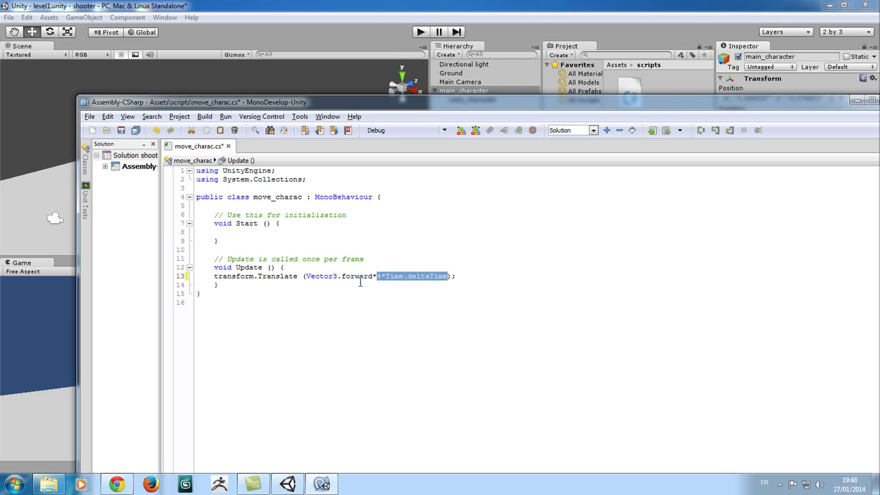
pyautogui.moveTo(306, 277); pyautogui.dragTo(439, 275)
pyautogui.moveTo(270, 103); pyautogui.dragTo(527, 114)
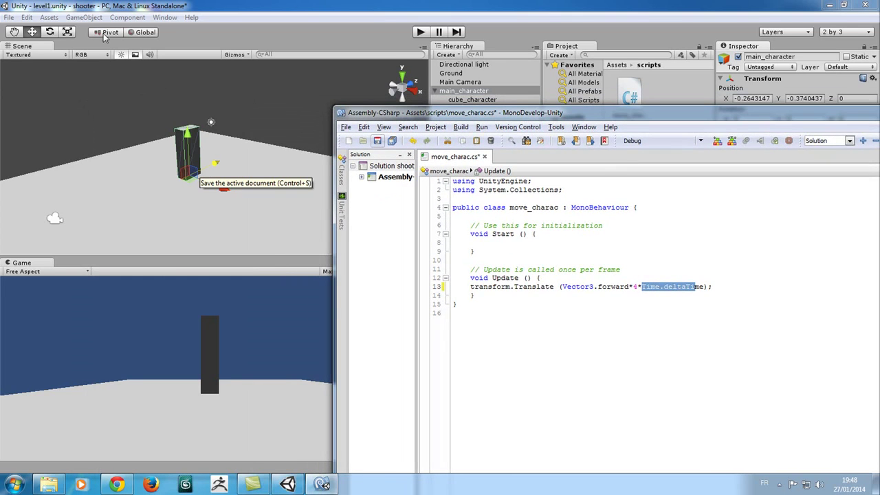
# Rotate main_character about 34 degrees around Y, then undo and orbit the scene view.
pyautogui.click(51, 33)
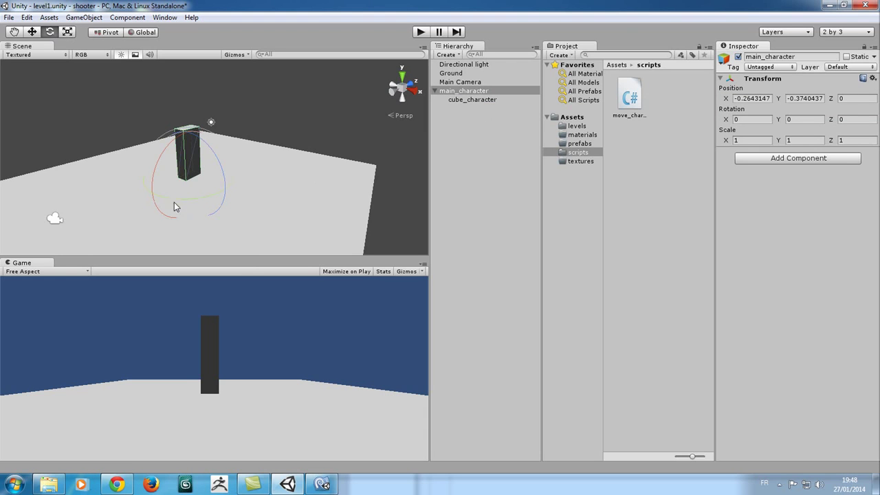
pyautogui.moveTo(178, 198); pyautogui.dragTo(237, 197)
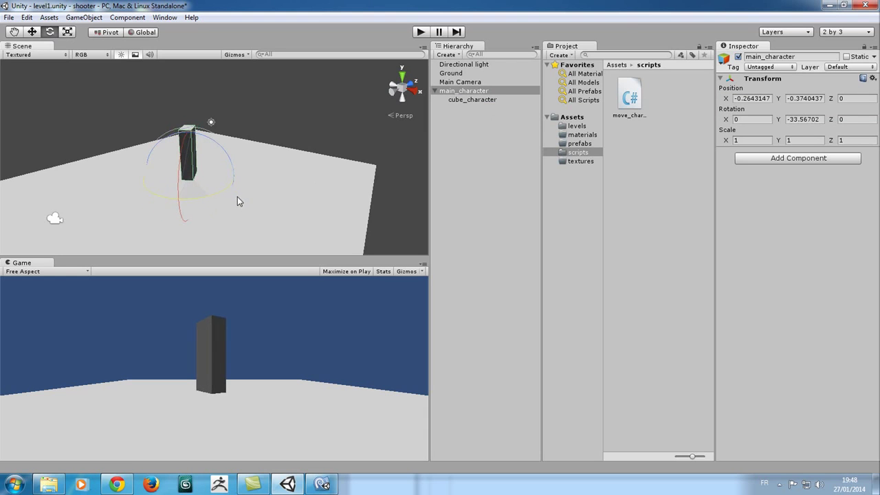
pyautogui.click(32, 31)
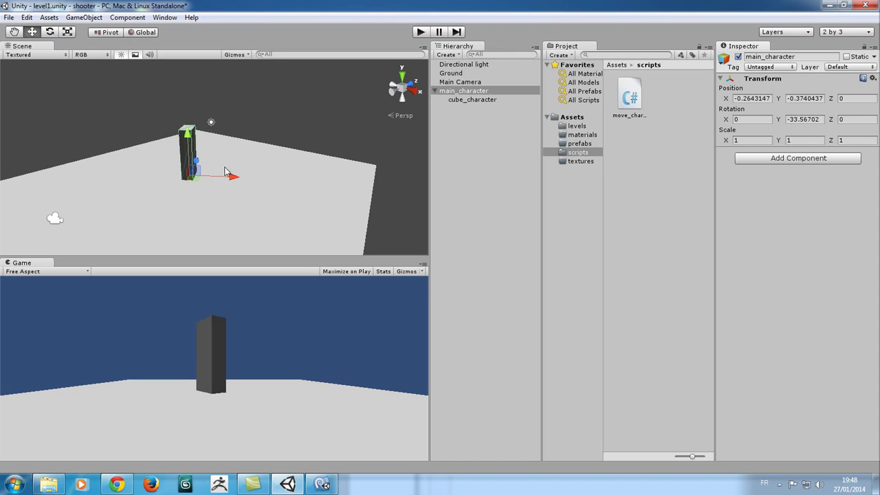
pyautogui.keyDown('alt'); pyautogui.moveTo(255, 171); pyautogui.dragTo(159, 151); pyautogui.keyUp('alt')
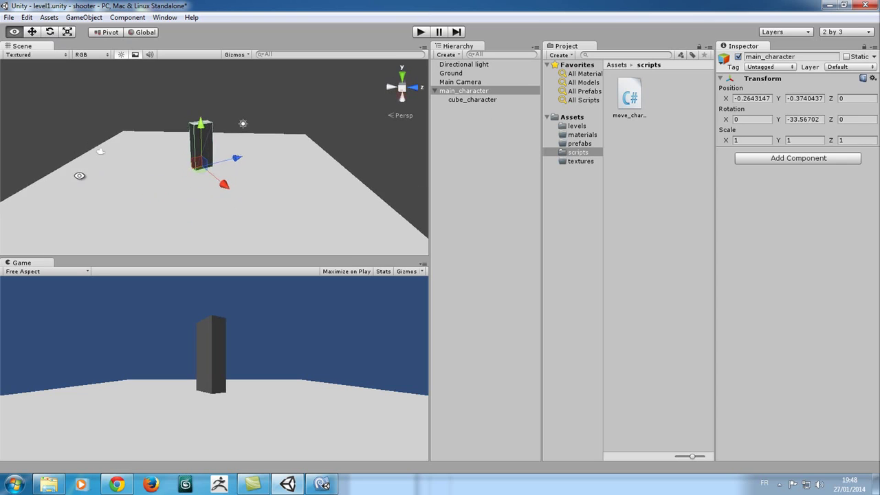
pyautogui.keyDown('alt'); pyautogui.moveTo(160, 151); pyautogui.dragTo(349, 186, button='right'); pyautogui.keyUp('alt')
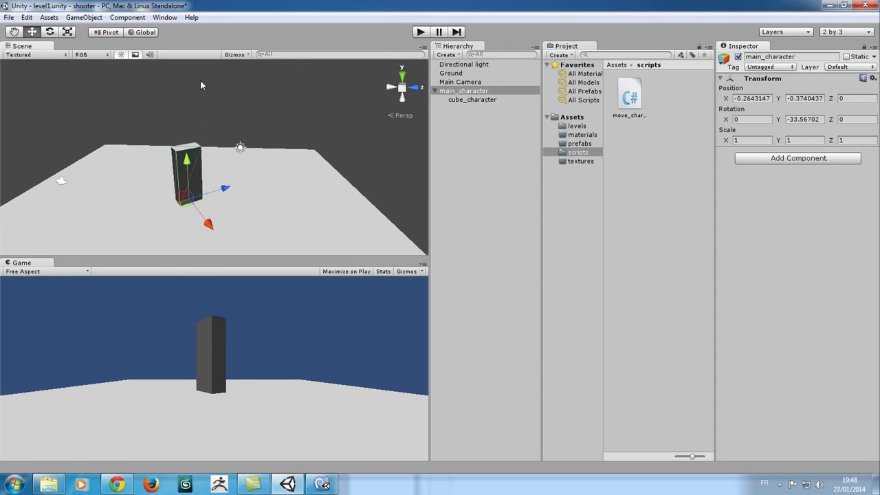
pyautogui.hotkey('ctrl', 'z')
pyautogui.keyDown('alt'); pyautogui.moveTo(208, 178); pyautogui.dragTo(206, 192); pyautogui.keyUp('alt')
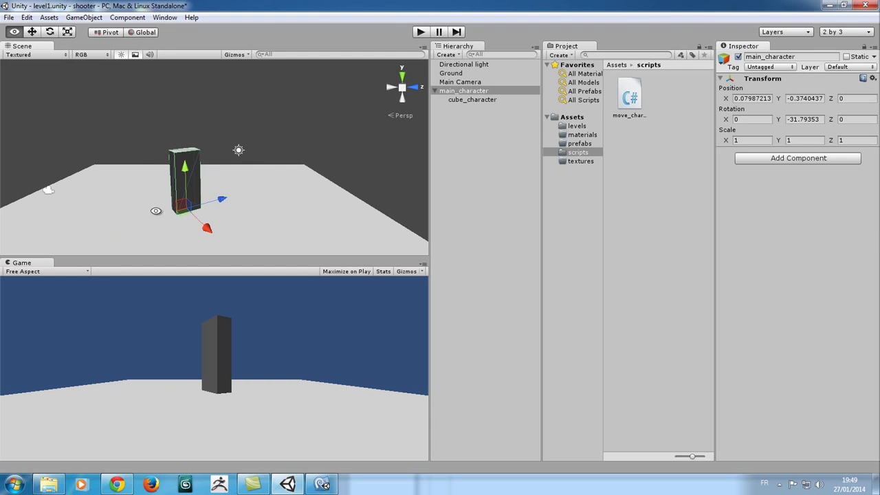
pyautogui.keyDown('alt'); pyautogui.moveTo(152, 210); pyautogui.dragTo(278, 251); pyautogui.keyUp('alt')
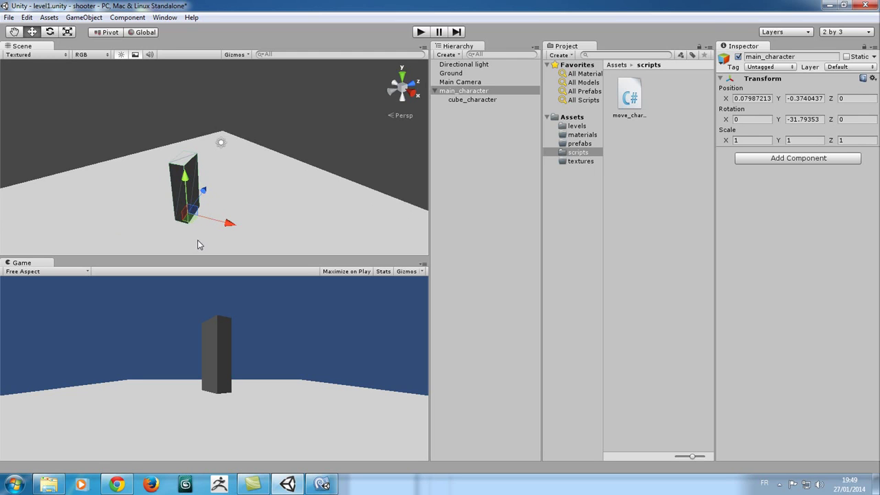
# Set the handle orientation to Local with main_character selected, orbiting to view its axes.
pyautogui.click(143, 34)
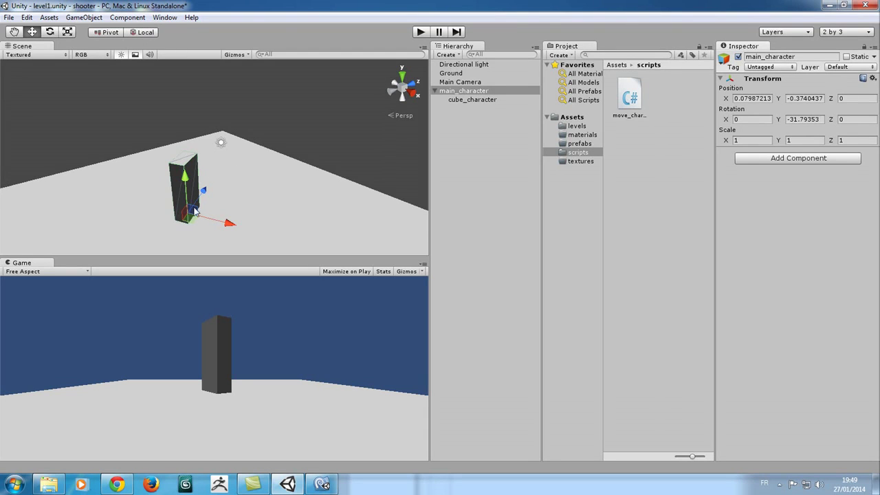
pyautogui.click(145, 34)
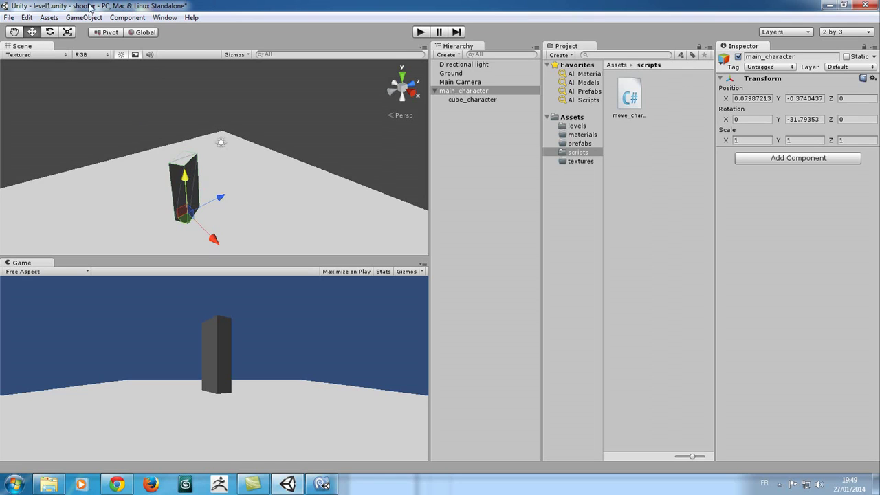
pyautogui.click(450, 92)
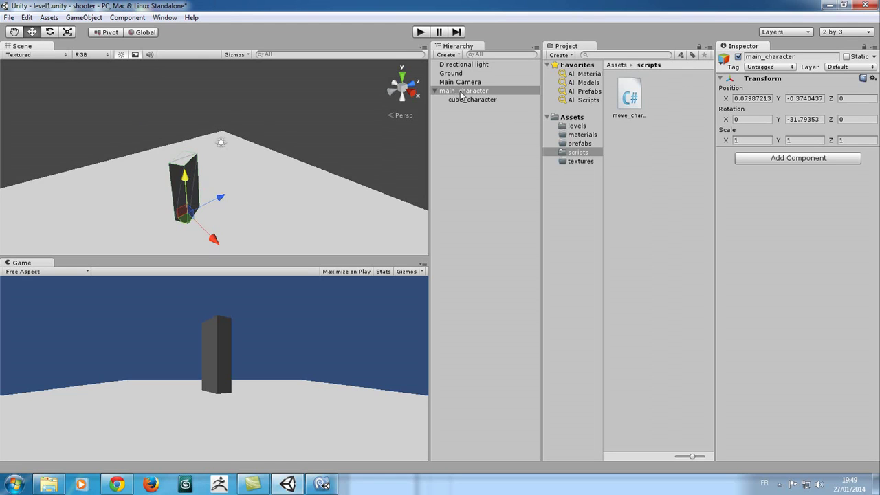
pyautogui.click(144, 32)
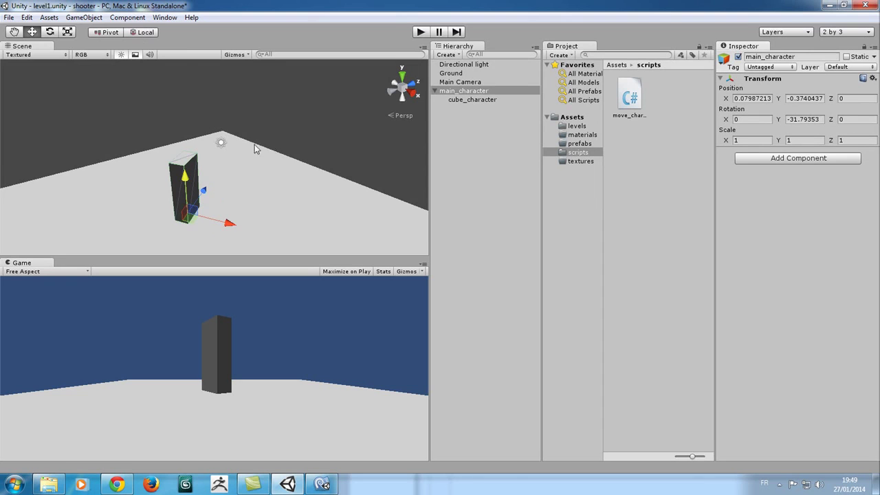
pyautogui.keyDown('alt'); pyautogui.moveTo(238, 199); pyautogui.dragTo(197, 217); pyautogui.keyUp('alt')
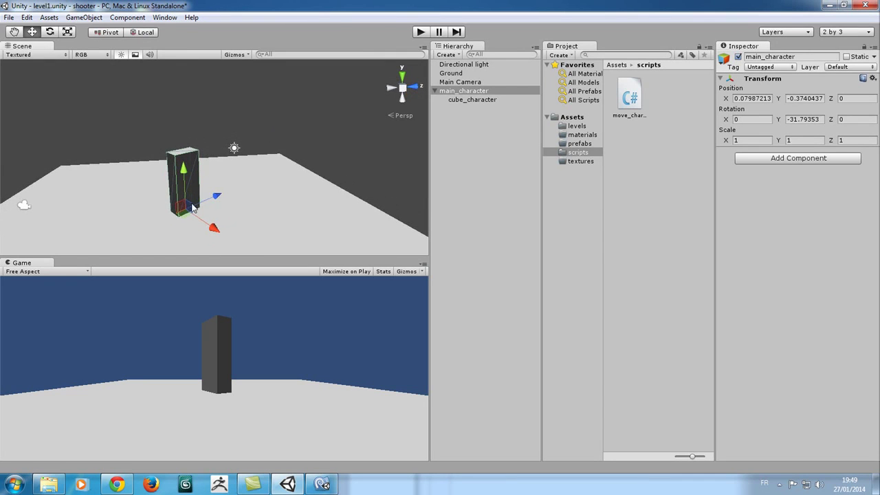
pyautogui.keyDown('alt'); pyautogui.moveTo(235, 194); pyautogui.dragTo(265, 236); pyautogui.keyUp('alt')
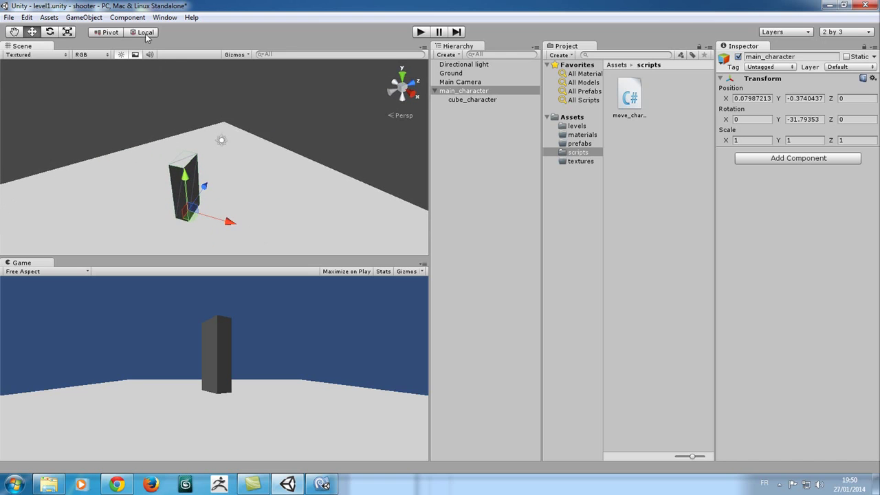
# Rotate main_character further around Y, then undo both rotations back to 0.
pyautogui.click(50, 31)
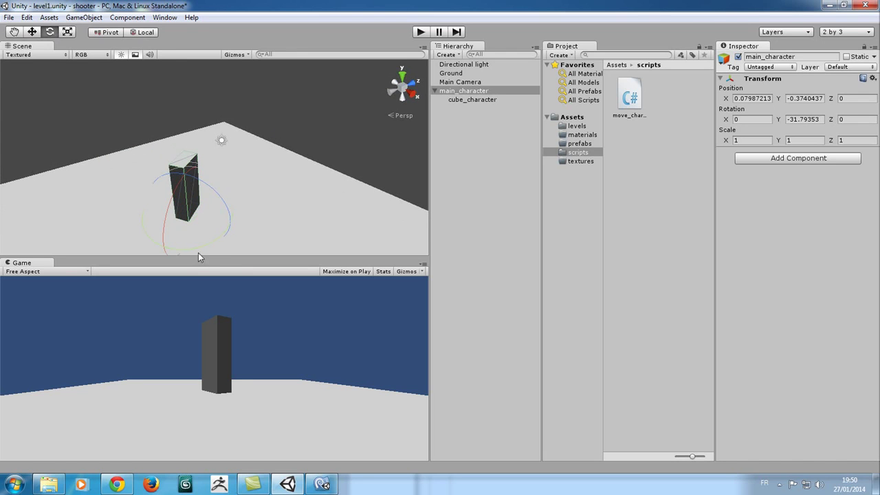
pyautogui.moveTo(202, 249)
pyautogui.mouseDown()
pyautogui.moveTo(279, 223)
pyautogui.moveTo(347, 185)
pyautogui.mouseUp()
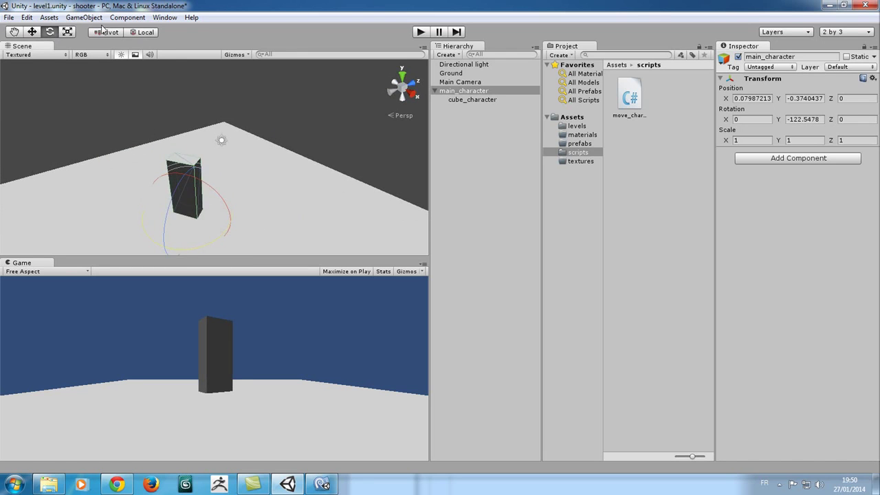
pyautogui.click(35, 32)
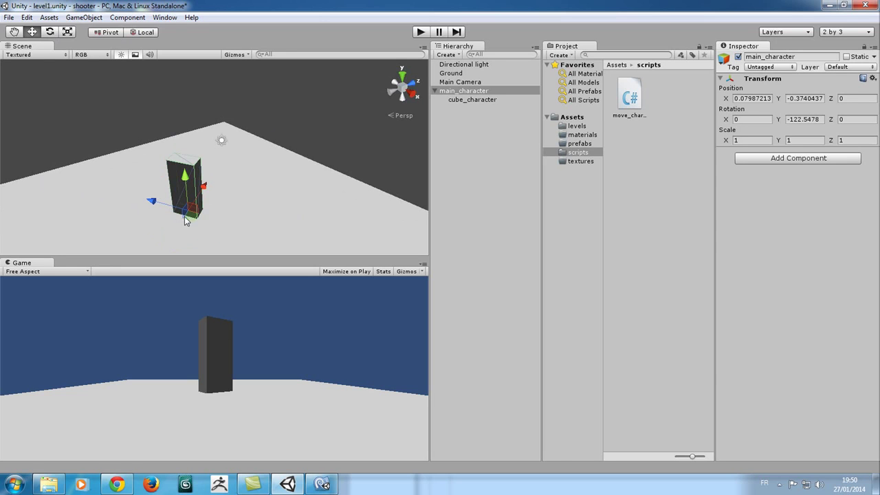
pyautogui.keyDown('alt'); pyautogui.moveTo(162, 203); pyautogui.dragTo(56, 180); pyautogui.keyUp('alt')
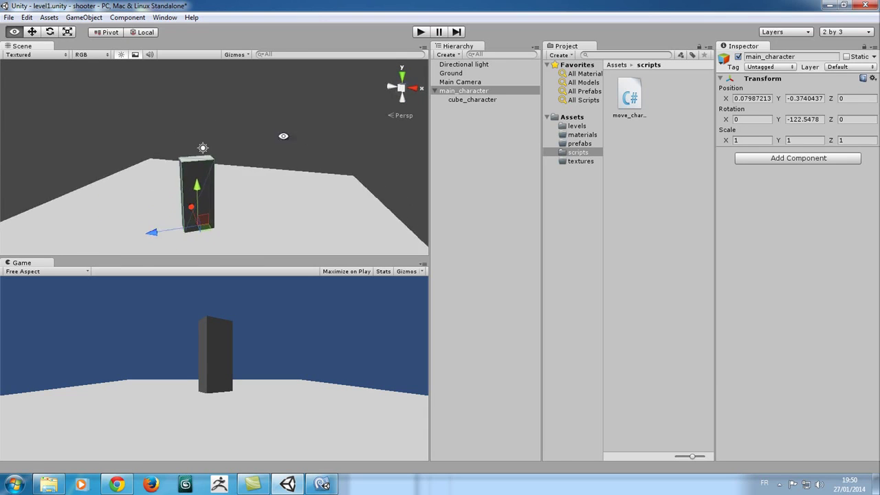
pyautogui.hotkey('ctrl', 'z')
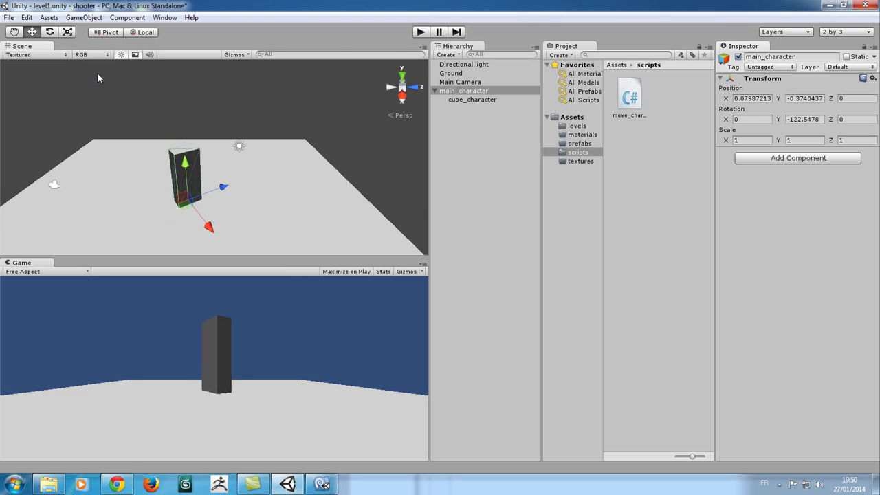
pyautogui.hotkey('ctrl', 'z')
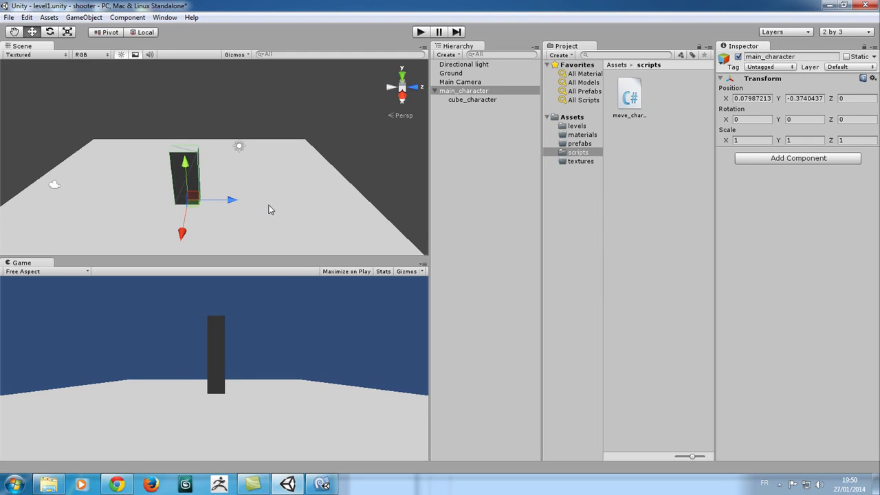
pyautogui.keyDown('alt'); pyautogui.moveTo(268, 209); pyautogui.dragTo(201, 180); pyautogui.keyUp('alt')
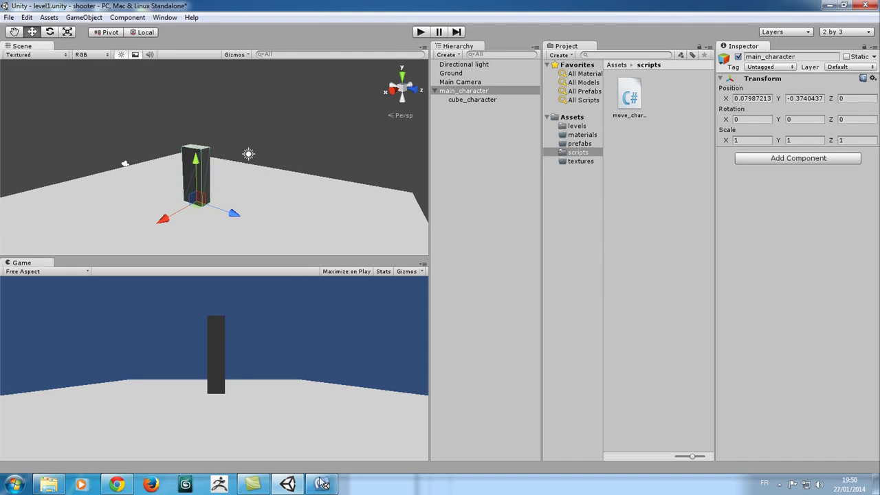
pyautogui.click(322, 483)
# Save move_charac.cs and minimize MonoDevelop to return to the Unity editor.
pyautogui.click(725, 291)
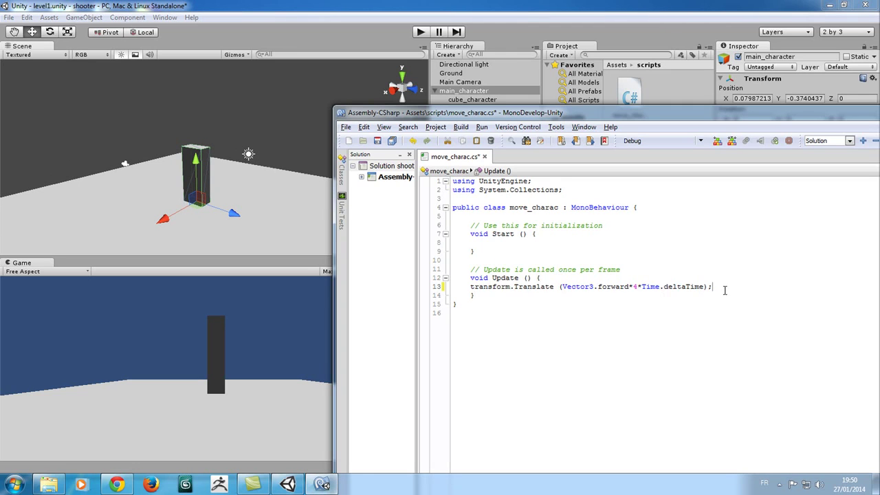
pyautogui.click(379, 141)
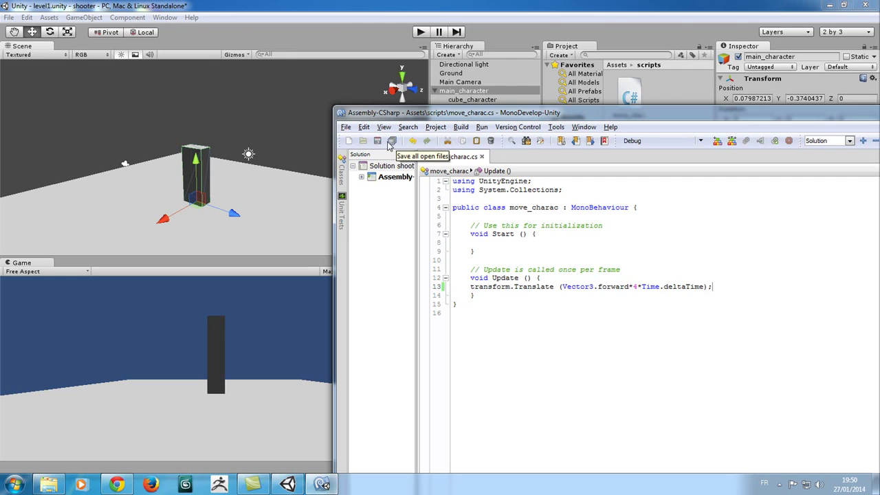
pyautogui.doubleClick(440, 112)
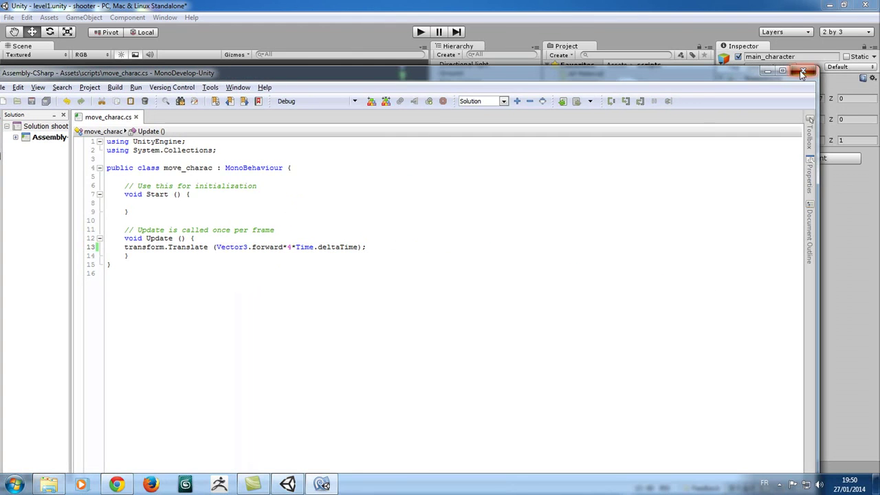
pyautogui.click(766, 72)
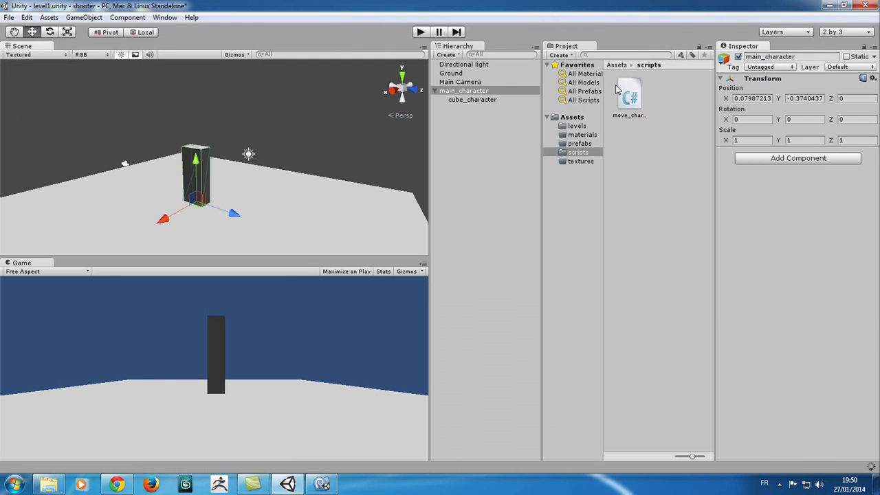
# Select the move_charac script and run a quick Play test before attaching it.
pyautogui.click(628, 94)
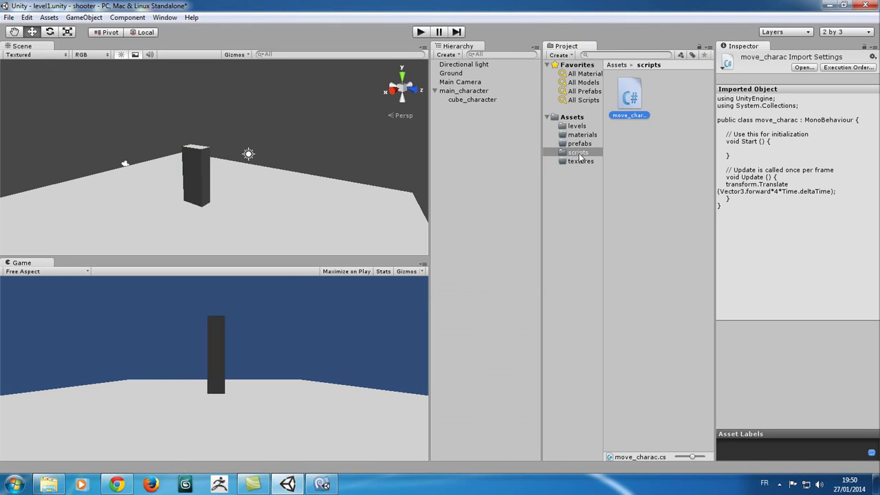
pyautogui.click(421, 31)
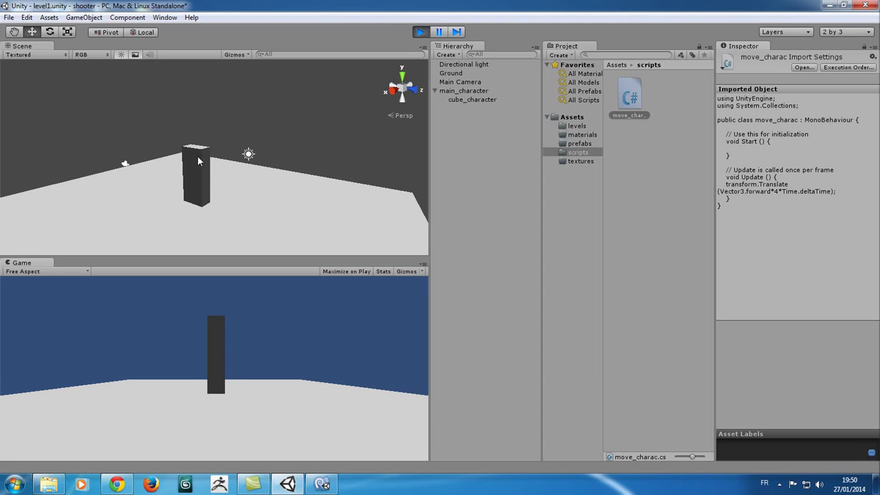
pyautogui.click(420, 33)
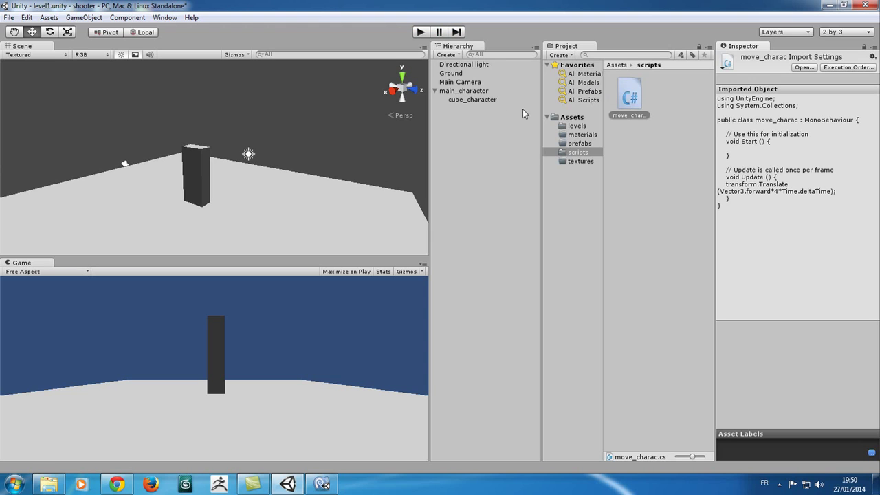
# Add move_charac as a component of main_character by dragging it onto the Inspector.
pyautogui.click(470, 91)
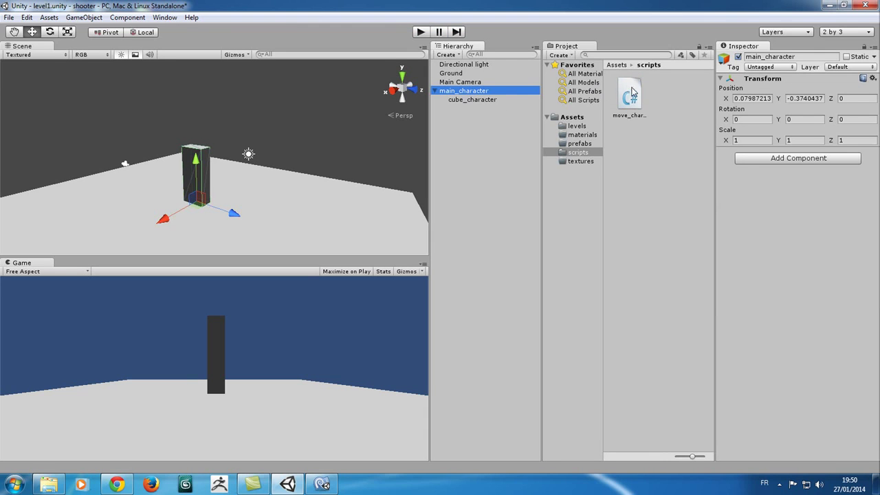
pyautogui.click(468, 95)
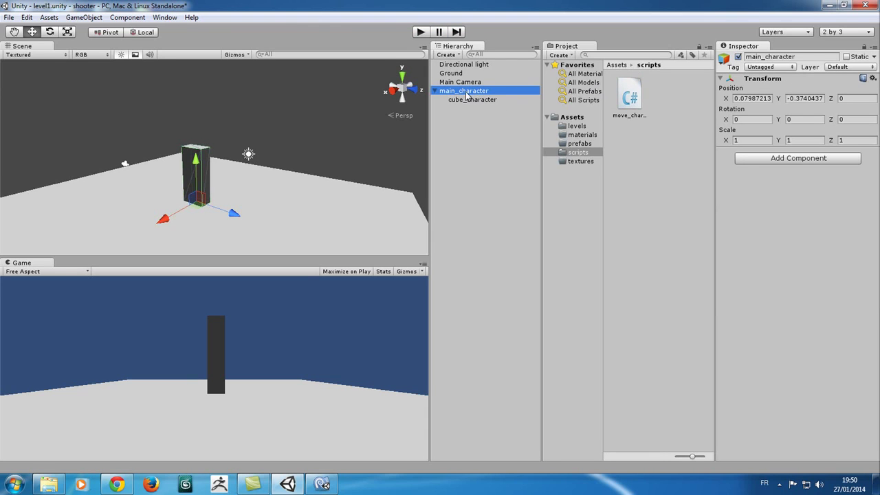
pyautogui.click(630, 100)
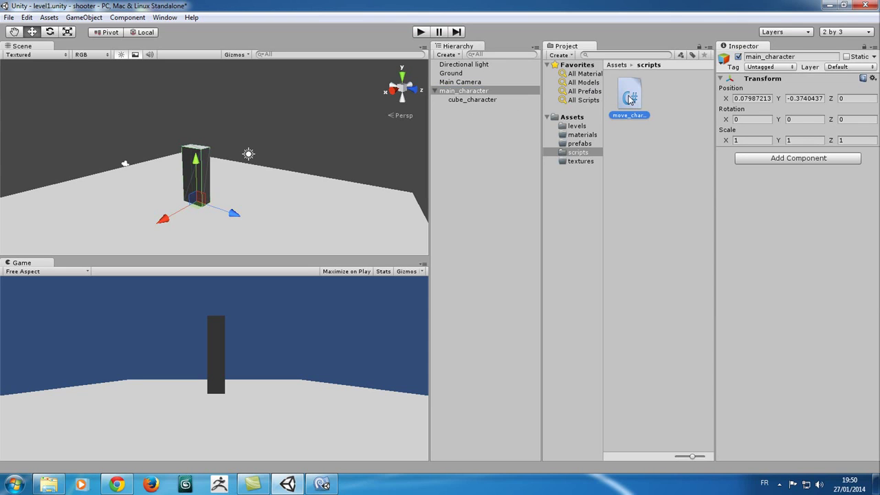
pyautogui.moveTo(631, 99)
pyautogui.mouseDown()
pyautogui.moveTo(782, 194)
pyautogui.moveTo(462, 94)
pyautogui.mouseUp()
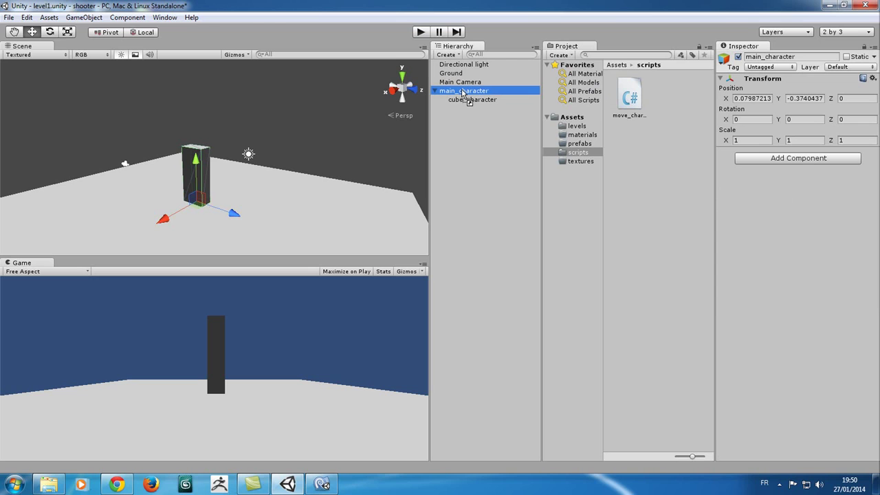
pyautogui.moveTo(462, 94)
pyautogui.mouseDown()
pyautogui.moveTo(798, 167)
pyautogui.moveTo(795, 196)
pyautogui.mouseUp()
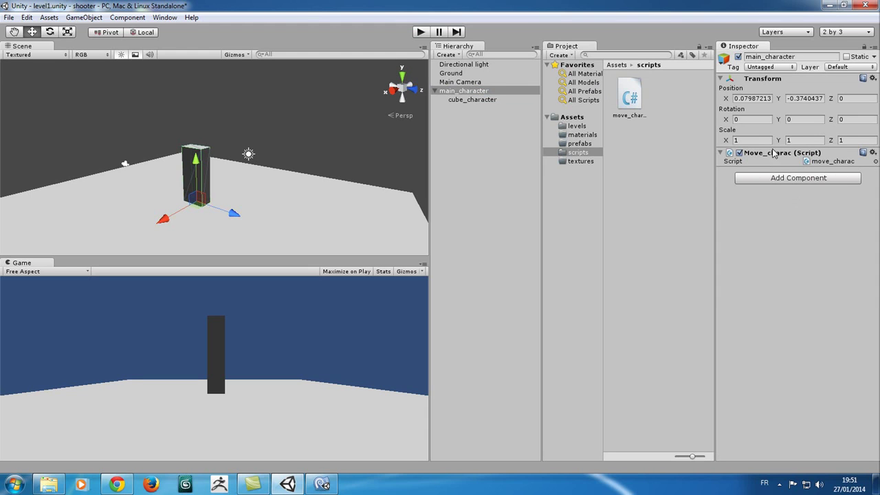
# Play the game twice to watch main_character move forward, stopping with Ctrl+P.
pyautogui.click(420, 32)
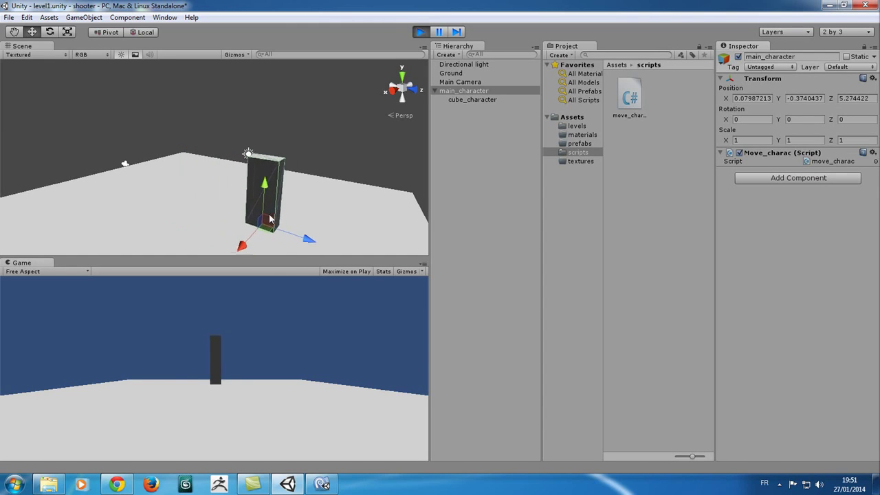
pyautogui.hotkey('ctrl', 'p')
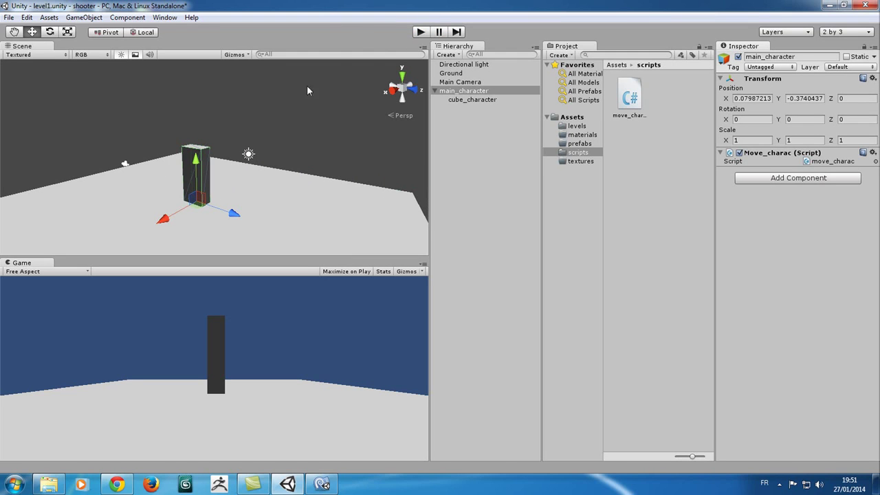
pyautogui.click(418, 32)
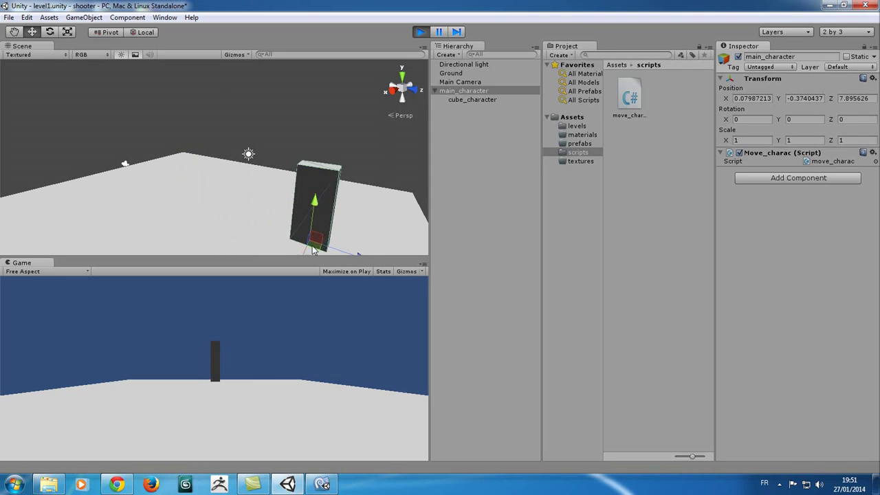
pyautogui.hotkey('ctrl', 'p')
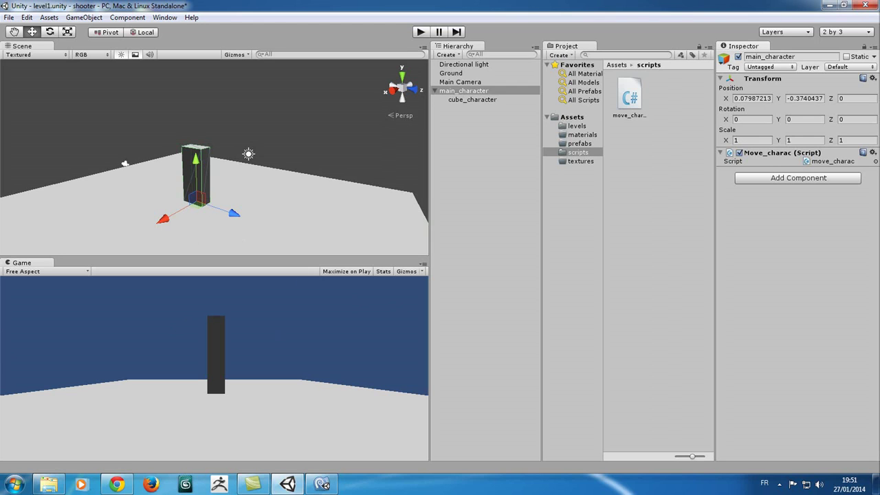
# Bring MonoDevelop forward and insert a new line after Update's opening brace.
pyautogui.moveTo(322, 484)
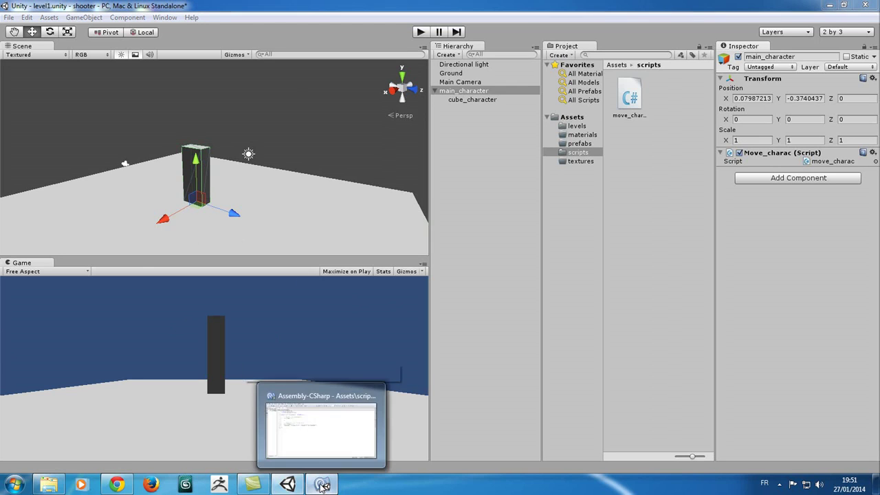
pyautogui.click(354, 431)
pyautogui.click(222, 239)
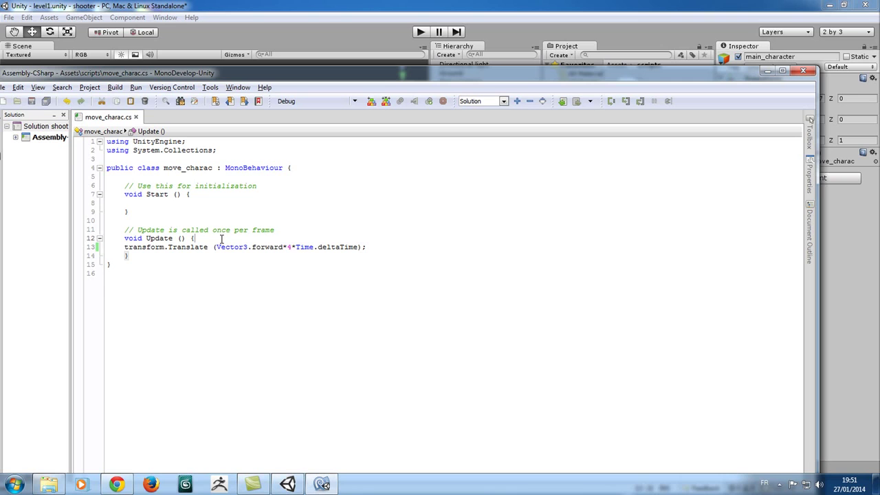
pyautogui.press('Return')
# Fix the Translate line's indentation and start typing if(Input.GetKey on the new line.
pyautogui.press('Down')
pyautogui.press('Tab')
pyautogui.press('Up')
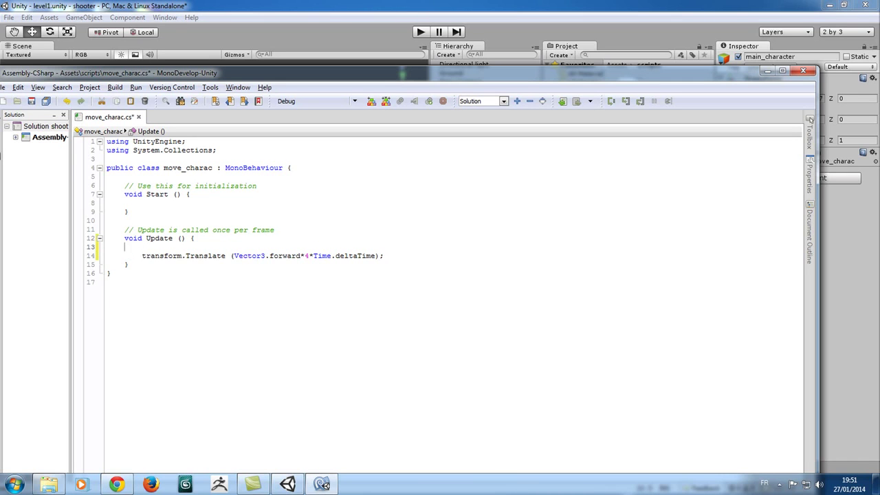
pyautogui.press('Tab')
pyautogui.press('Tab')
pyautogui.press('Tab')
pyautogui.press('Tab')
pyautogui.press('Left')
pyautogui.press('Left')
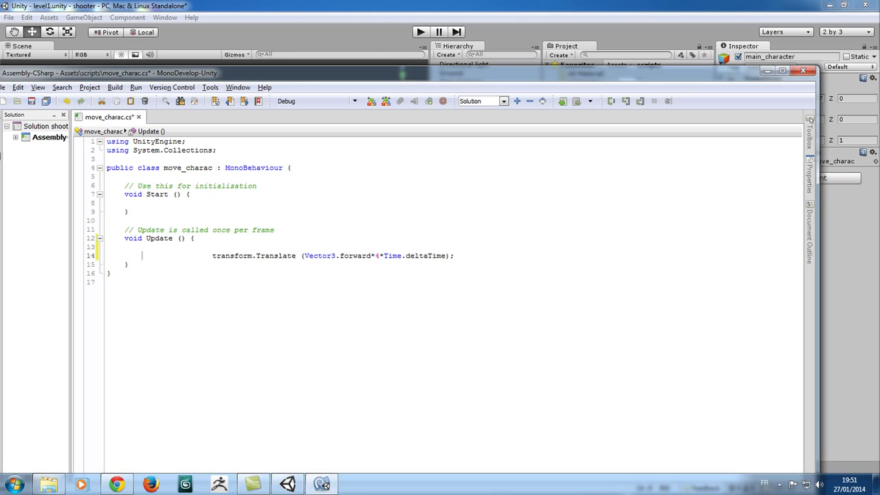
pyautogui.press('Delete')
pyautogui.press('Delete')
pyautogui.press('Delete')
pyautogui.press('Delete')
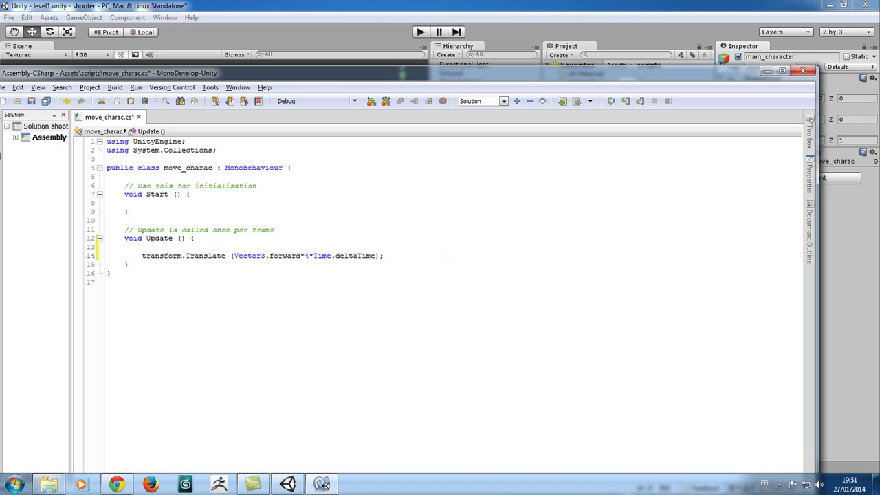
pyautogui.press('Up')
pyautogui.write('i')
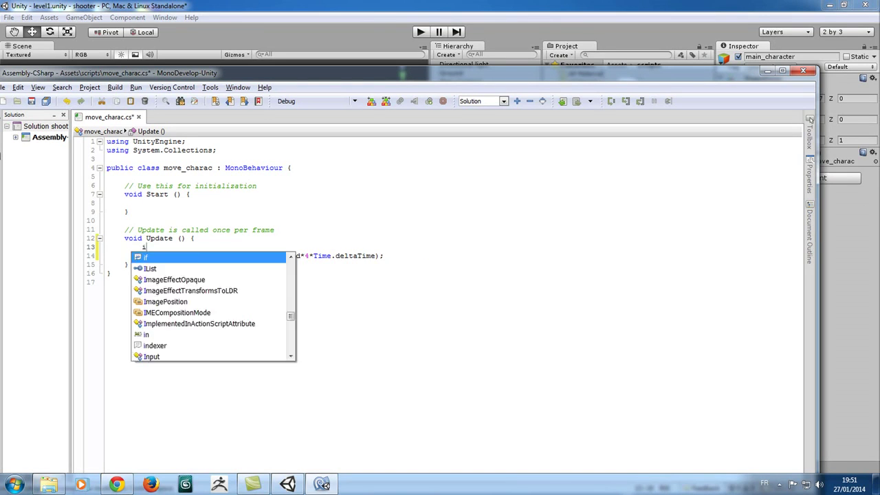
pyautogui.write('f(')
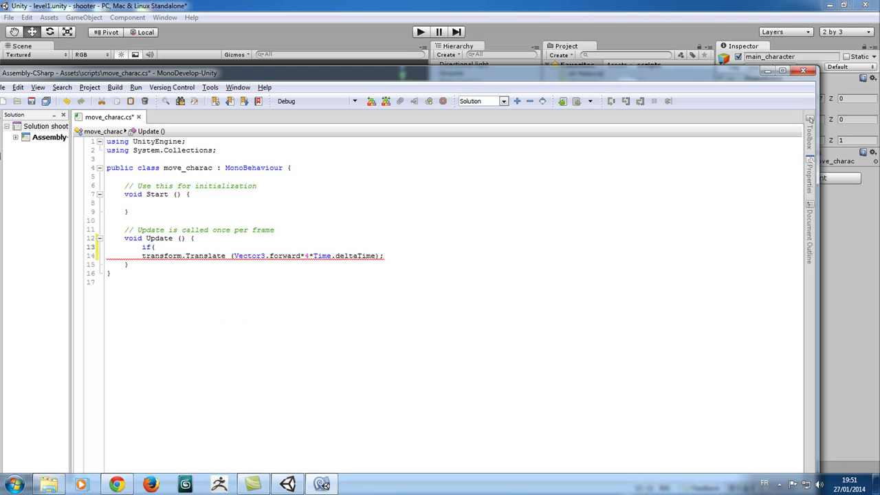
pyautogui.write('Input')
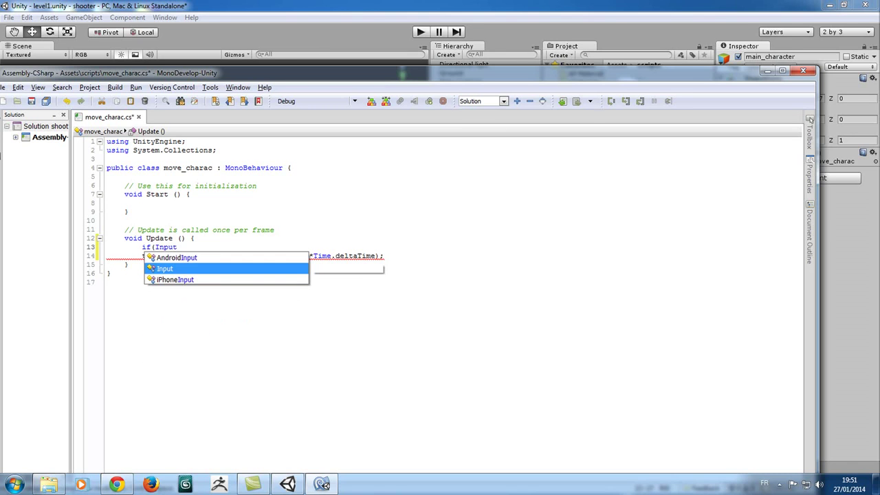
pyautogui.write('.')
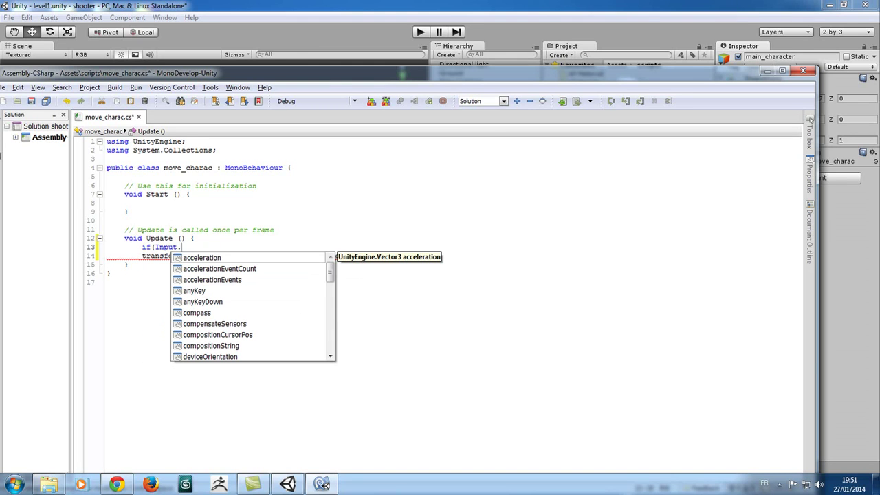
pyautogui.write('Get')
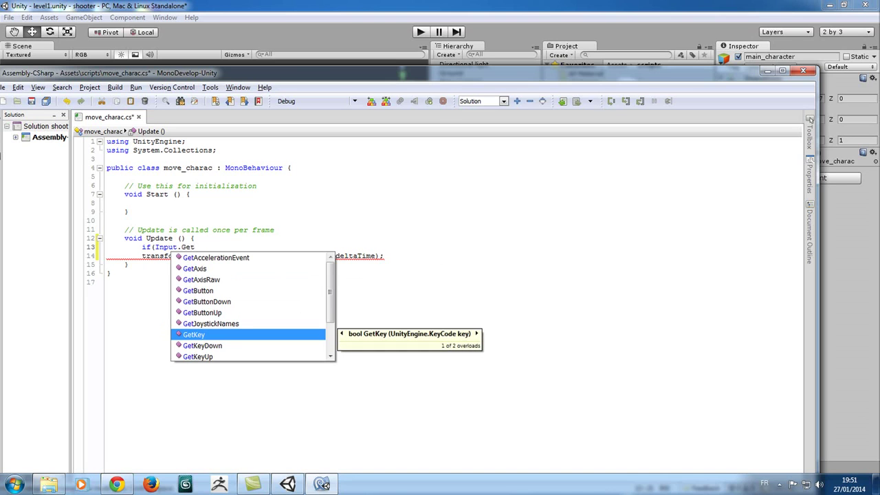
pyautogui.write('Key (KeyCode')
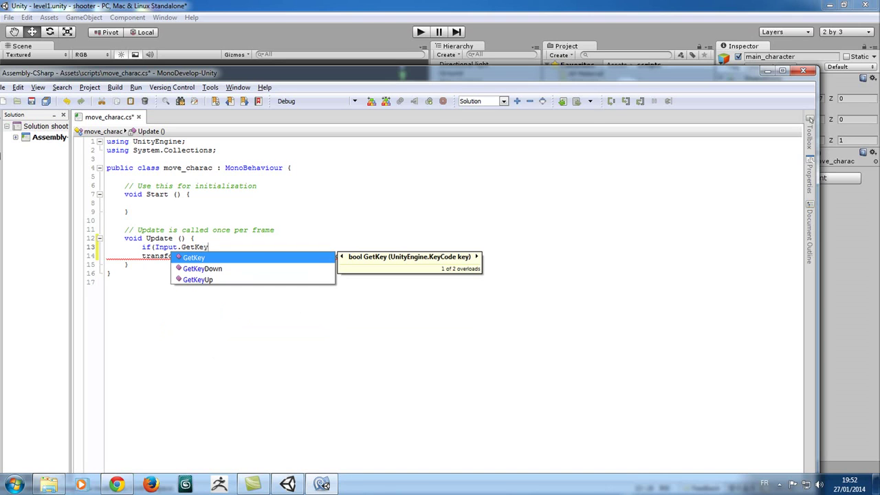
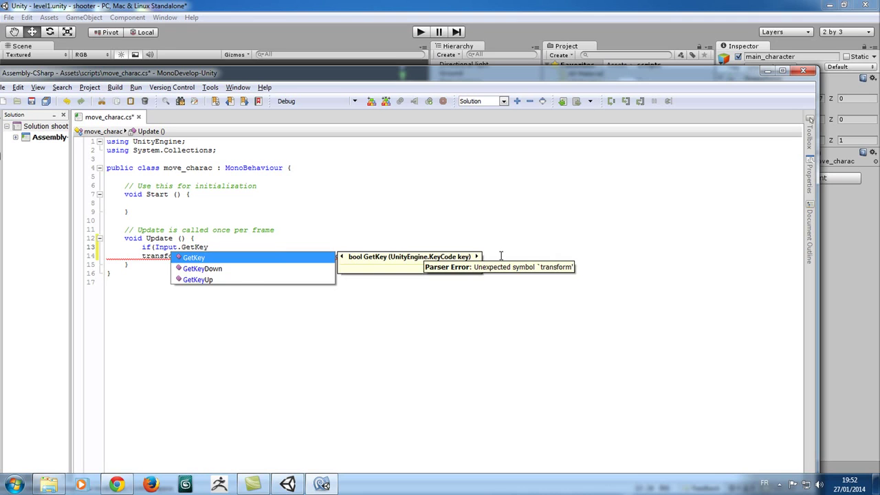
# Complete the if condition as Input.GetKey(KeyCode.UpArrow), picking UpArrow from the autocomplete list.
pyautogui.write('(')
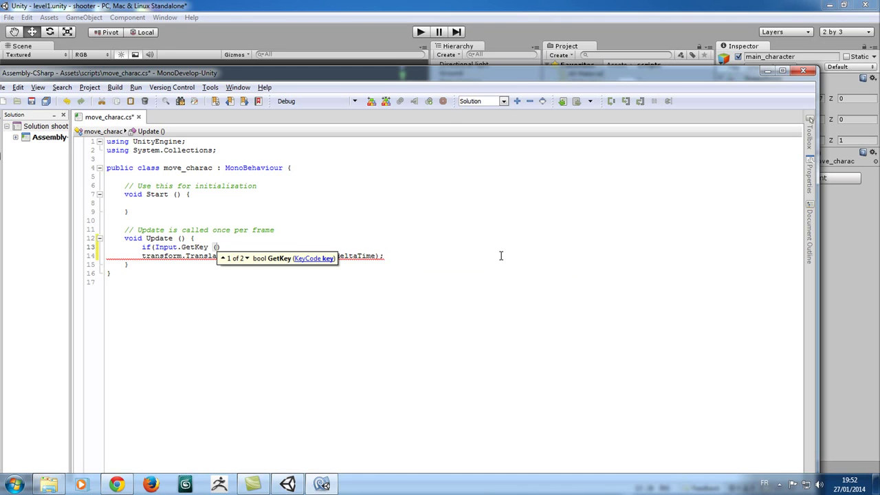
pyautogui.write('Key')
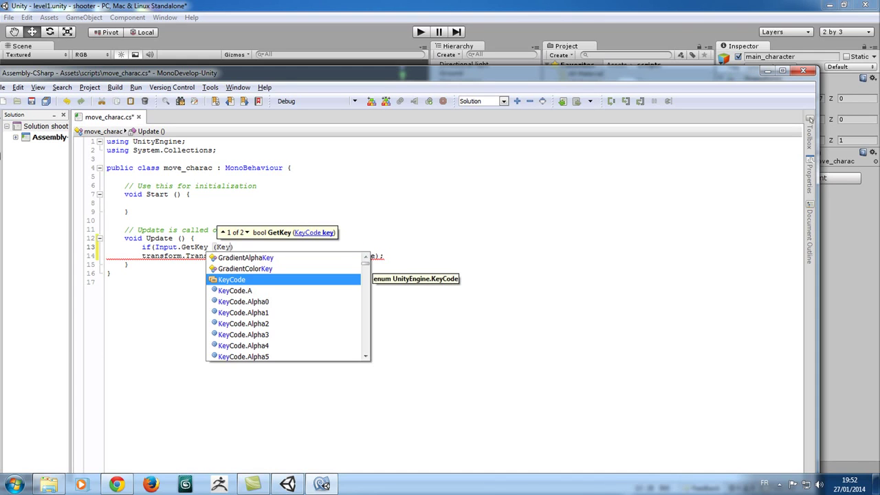
pyautogui.write('Cod')
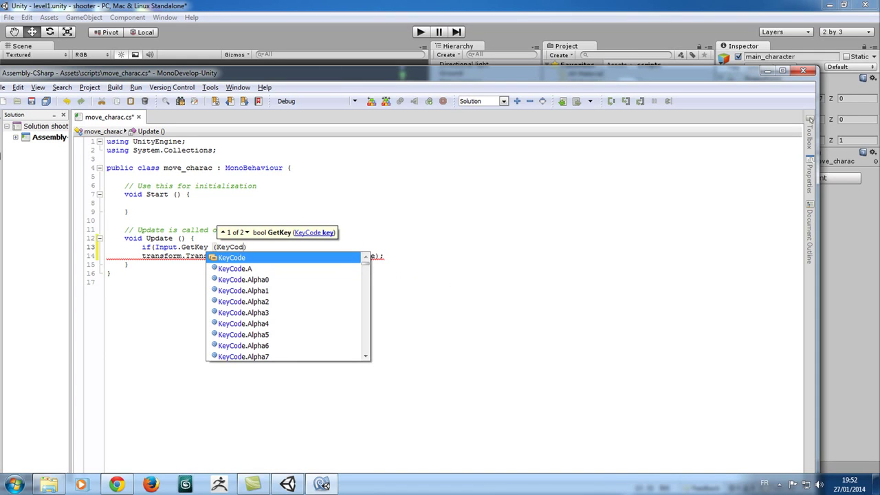
pyautogui.write('e')
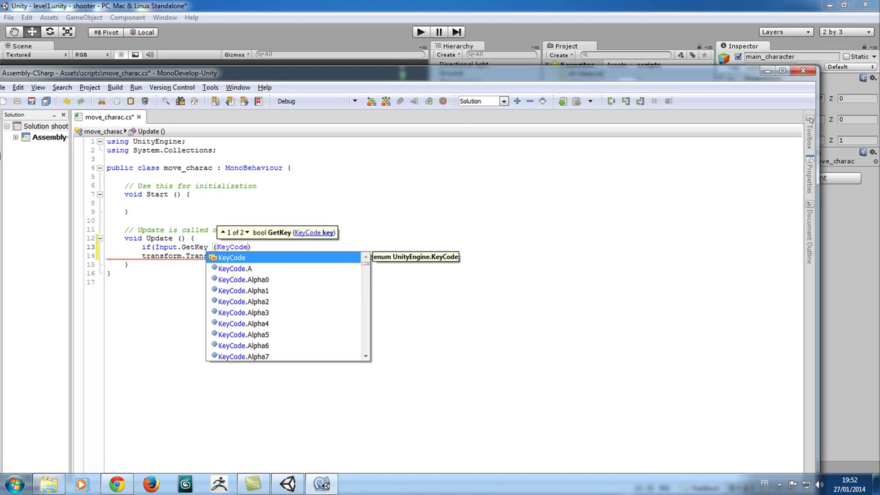
pyautogui.scroll(-2, 313, 304)
pyautogui.scroll(-2, 255, 350)
pyautogui.scroll(-1, 285, 355)
pyautogui.scroll(-1, 287, 356)
pyautogui.scroll(-1, 280, 345)
pyautogui.scroll(-3, 278, 345)
pyautogui.scroll(-1, 268, 345)
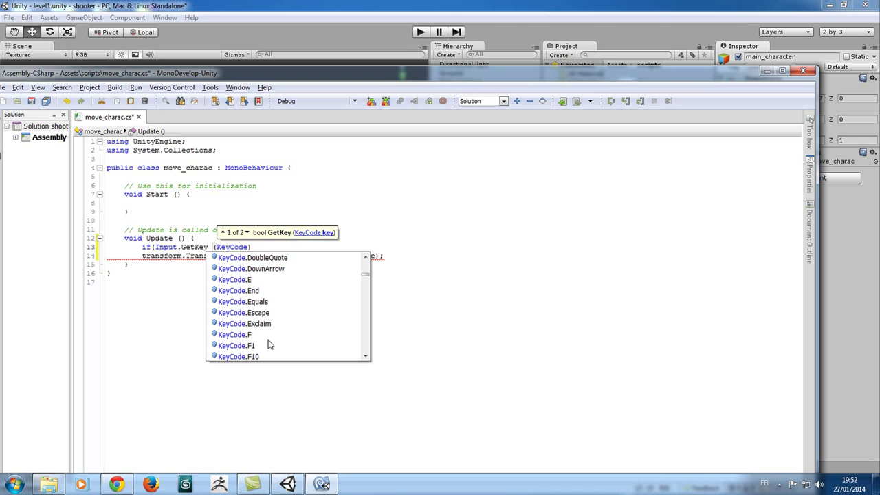
pyautogui.scroll(-2, 269, 345)
pyautogui.scroll(-2, 269, 345)
pyautogui.scroll(-2, 268, 346)
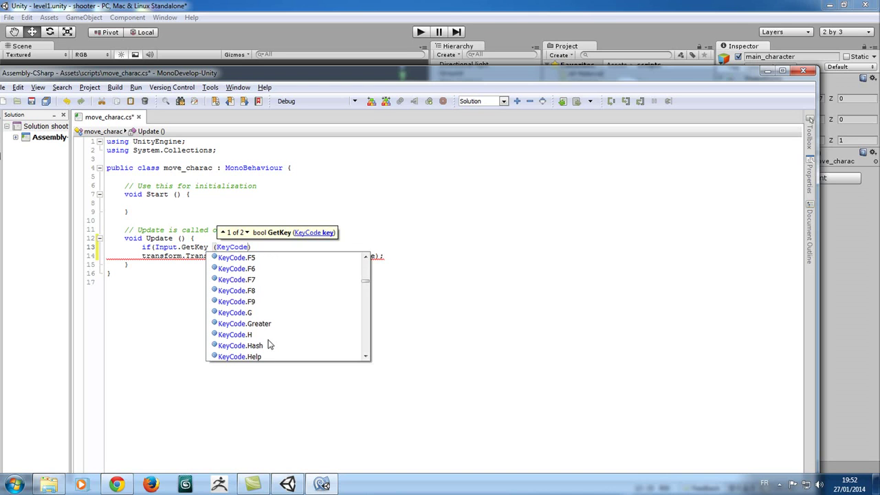
pyautogui.scroll(-2, 269, 345)
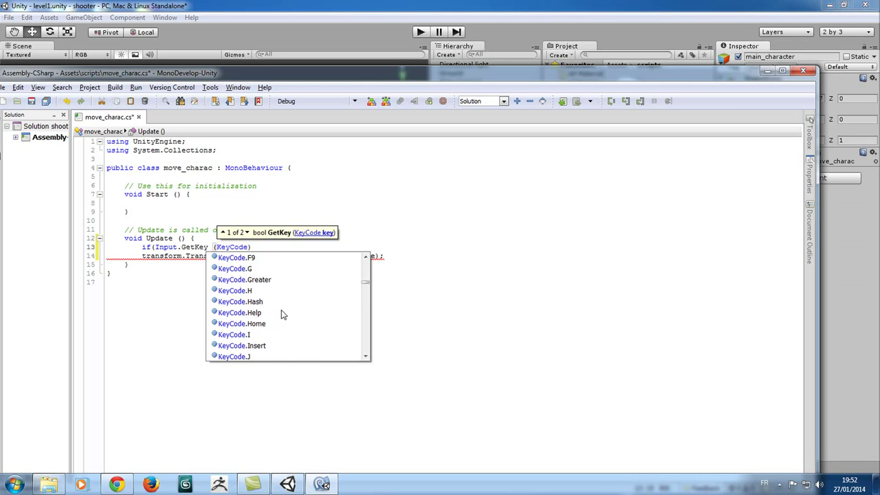
pyautogui.scroll(-3, 282, 313)
pyautogui.moveTo(363, 288); pyautogui.dragTo(365, 361)
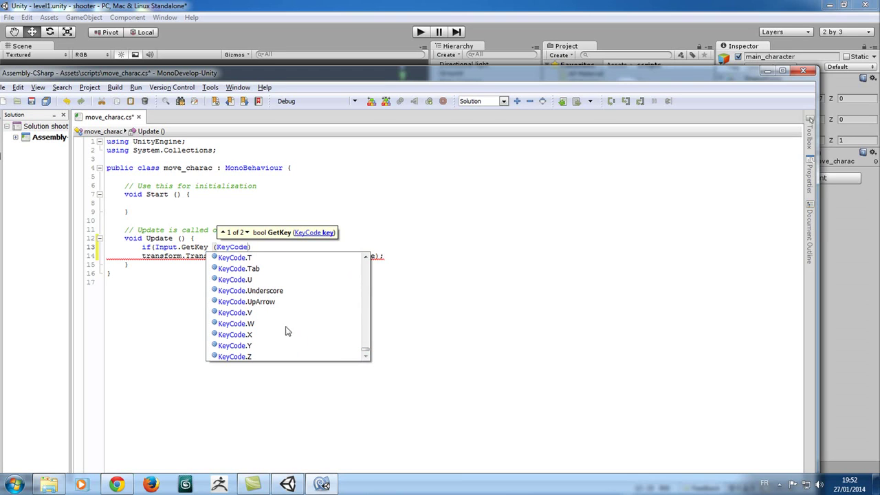
pyautogui.click(260, 305)
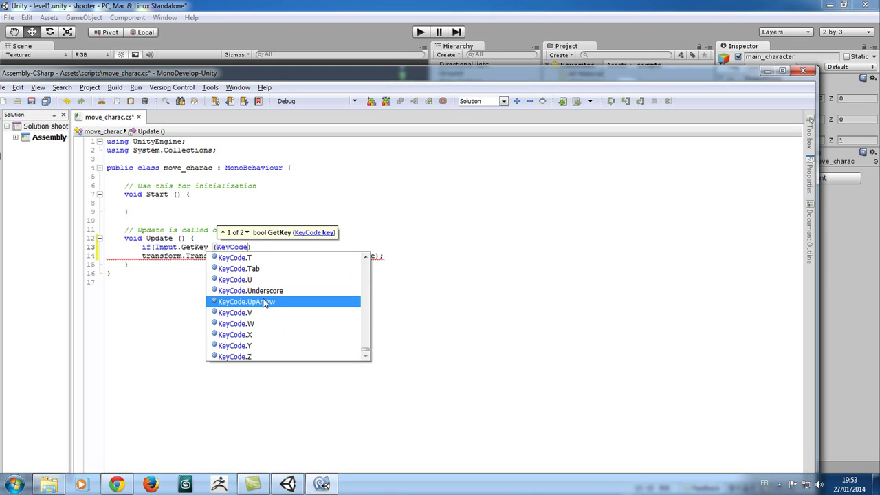
pyautogui.write('.')
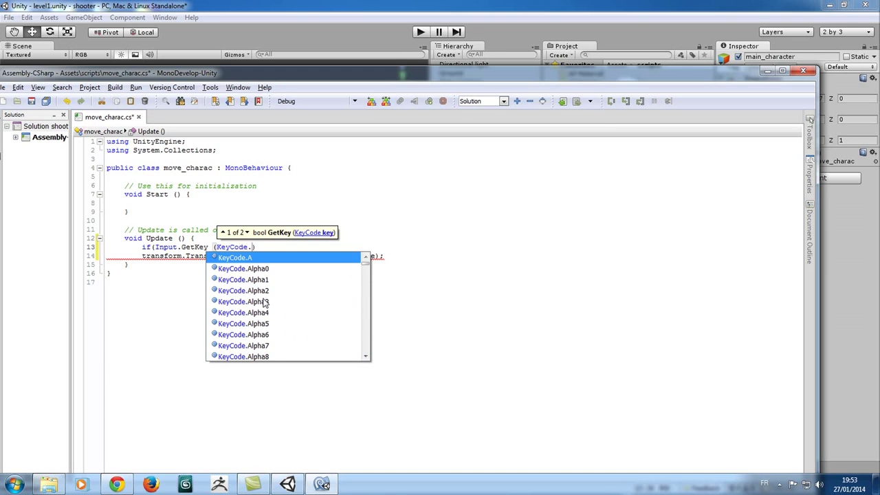
pyautogui.write('Up')
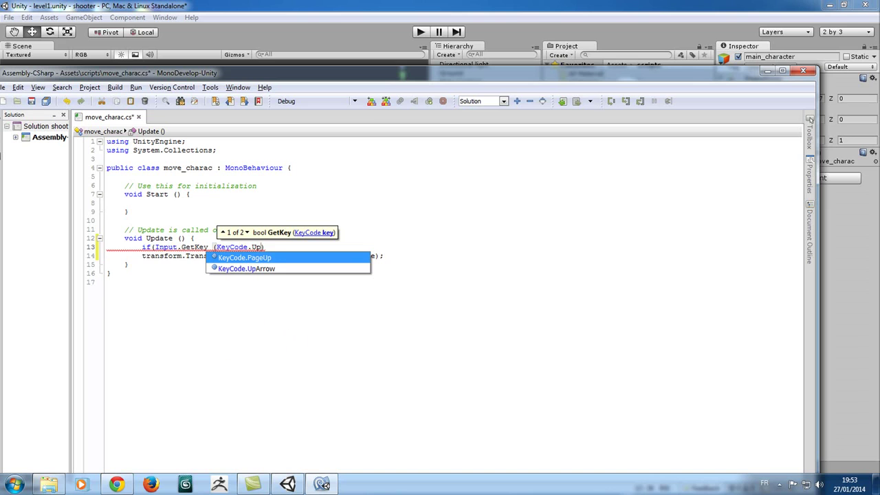
pyautogui.write('Arr')
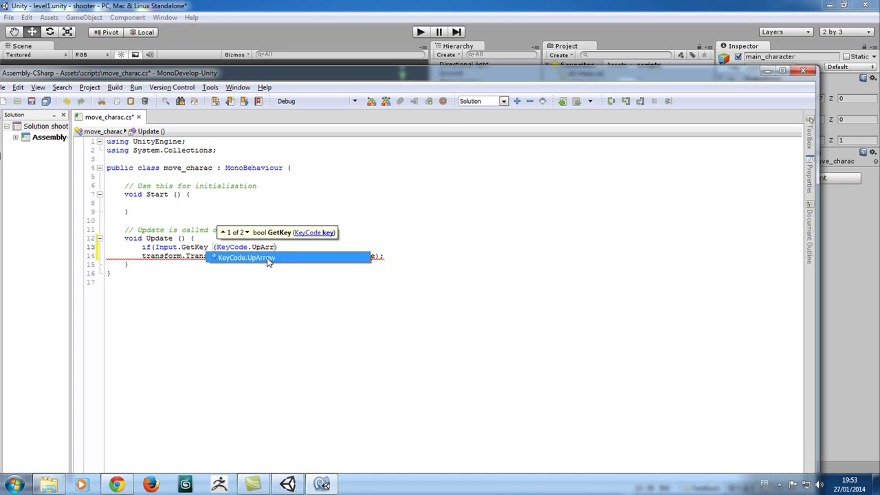
pyautogui.write('ow)')
# Wrap the transform.Translate line in braces under the UpArrow if statement.
pyautogui.press('Escape')
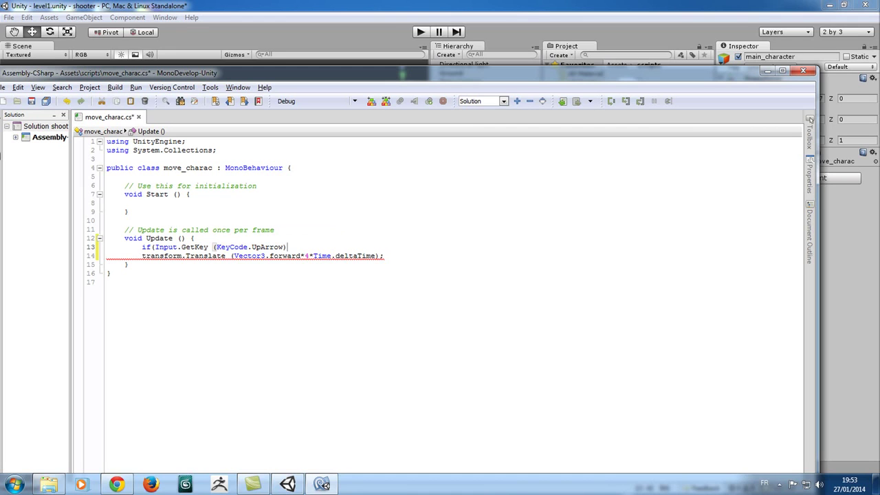
pyautogui.write(')')
pyautogui.write('{')
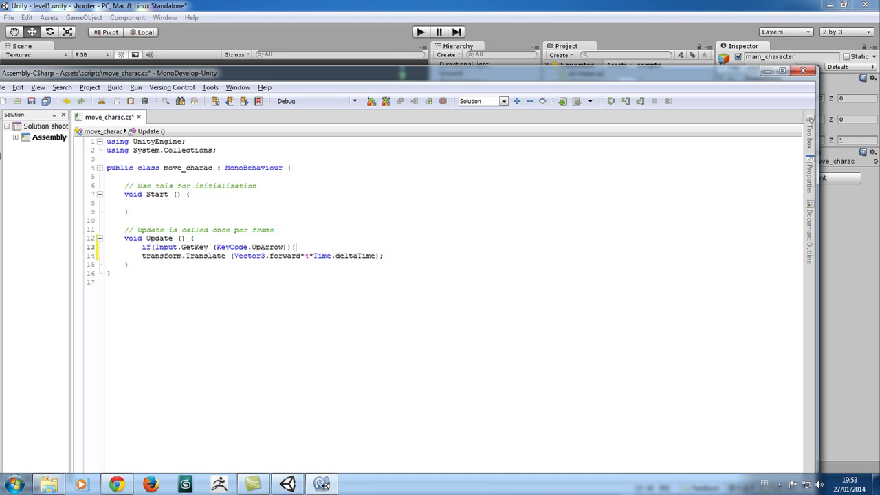
pyautogui.press('BackSpace')
pyautogui.write('{')
pyautogui.click(390, 257)
pyautogui.press('Return')
pyautogui.press('Return')
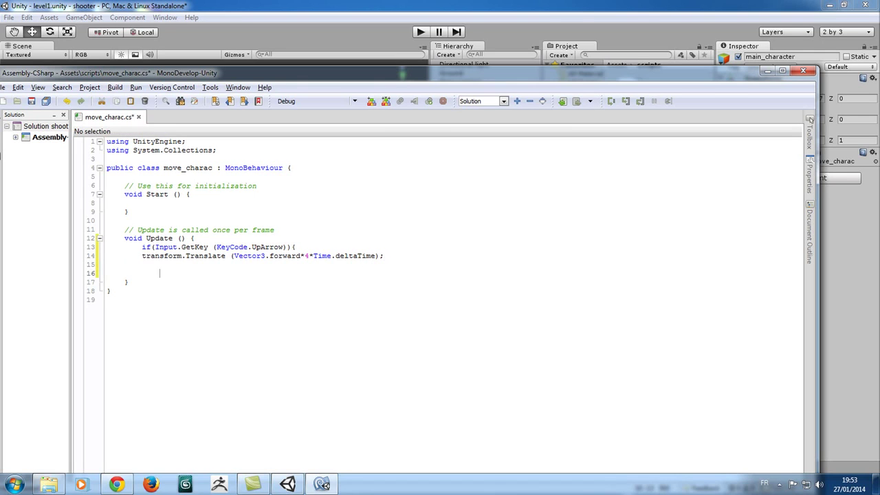
pyautogui.press('BackSpace')
pyautogui.write('}')
# Check the class and Start method braces, then save move_charac.cs.
pyautogui.click(296, 246)
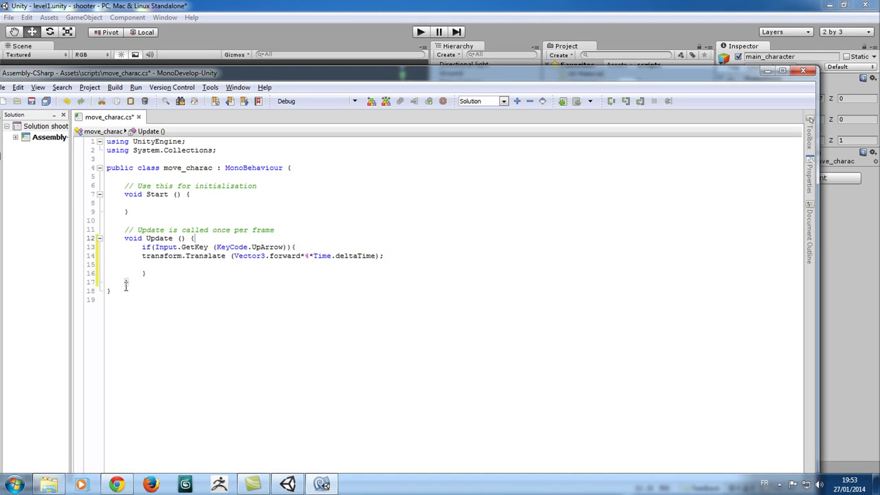
pyautogui.click(294, 168)
pyautogui.click(188, 195)
pyautogui.click(31, 101)
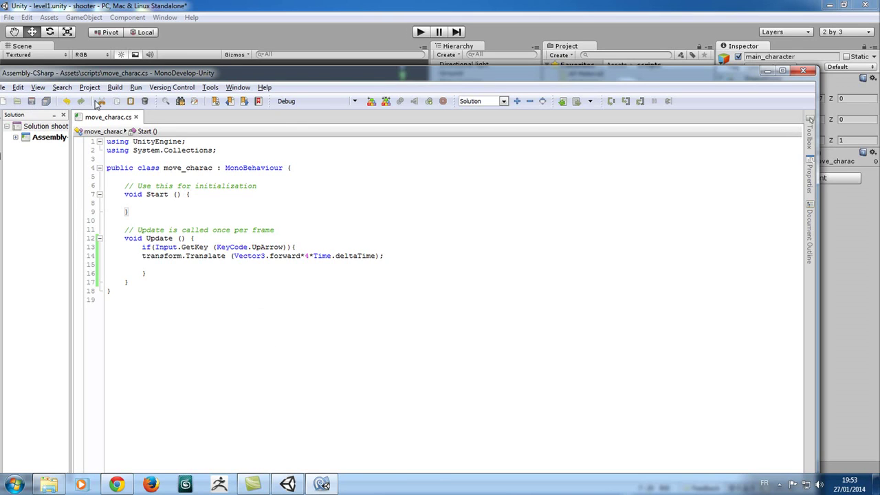
# Play-test the scene in Unity, holding Up arrow to drive the character forward.
pyautogui.click(290, 6)
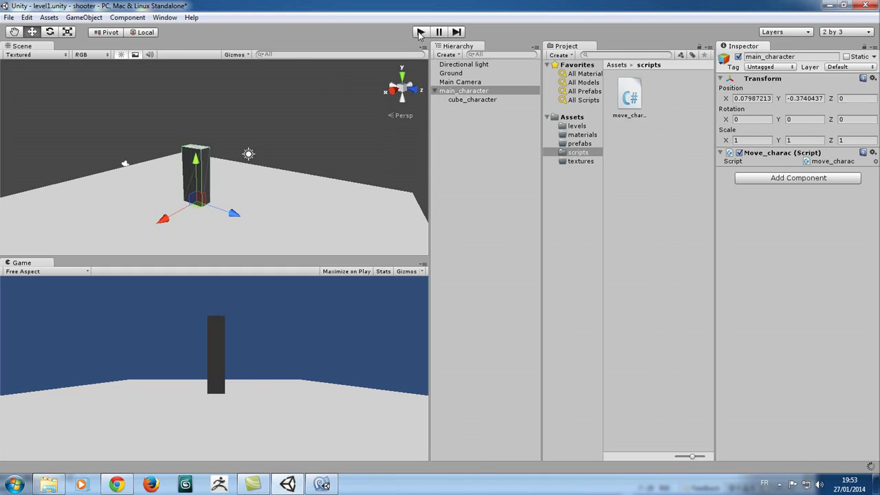
pyautogui.click(420, 33)
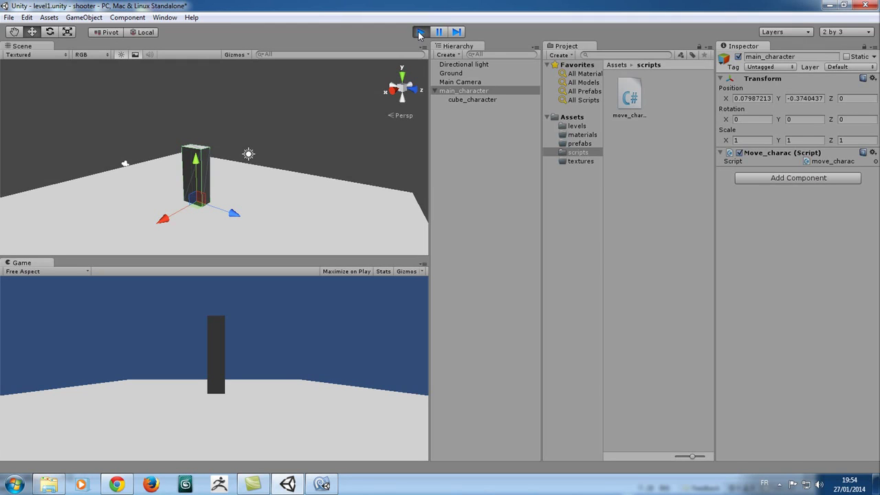
pyautogui.press('Up')
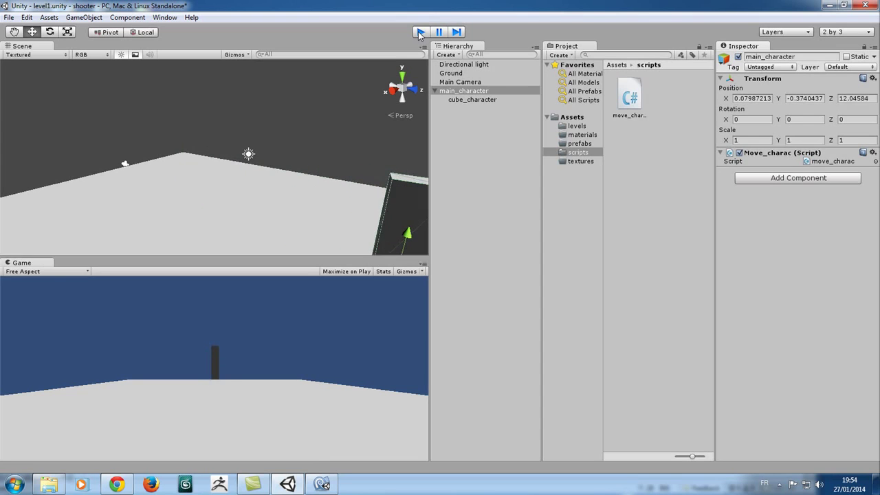
pyautogui.click(419, 32)
# Change the speed value on line 14 from 4 to 8 and save the script.
pyautogui.click(321, 484)
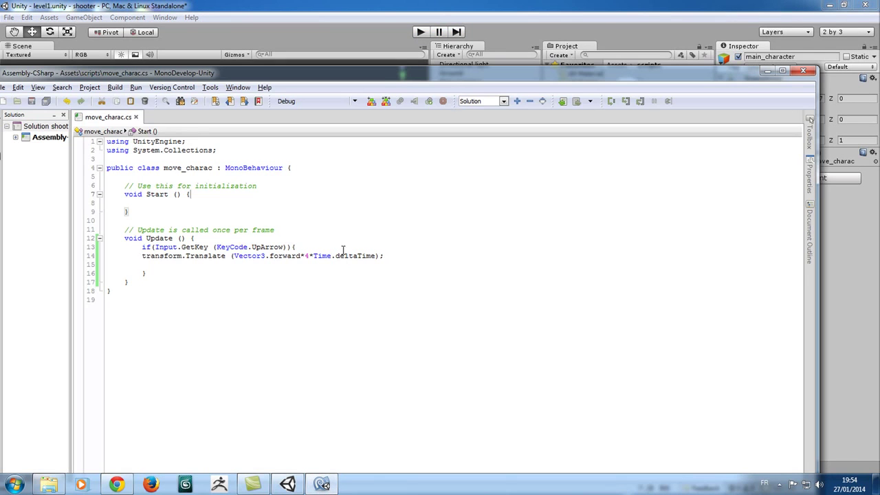
pyautogui.doubleClick(308, 256)
pyautogui.write('8')
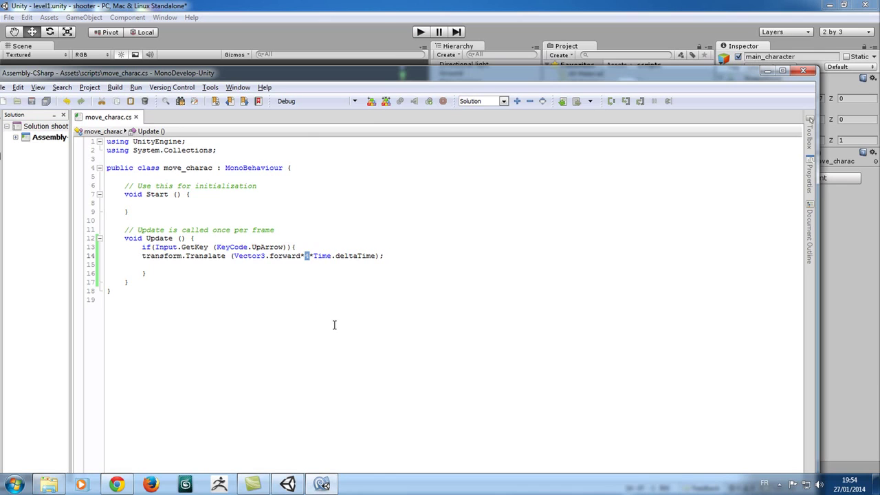
pyautogui.click(30, 101)
# Replay the game to test the faster movement, then minimize MonoDevelop.
pyautogui.click(413, 6)
pyautogui.click(423, 37)
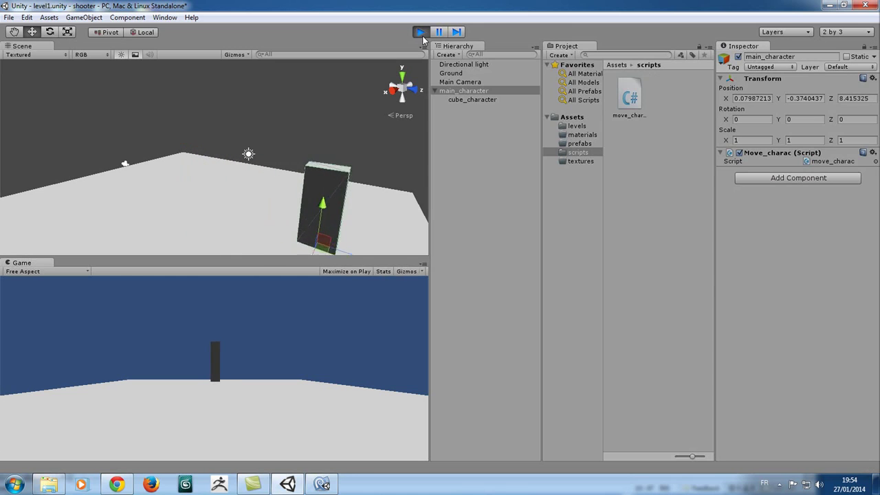
pyautogui.click(421, 34)
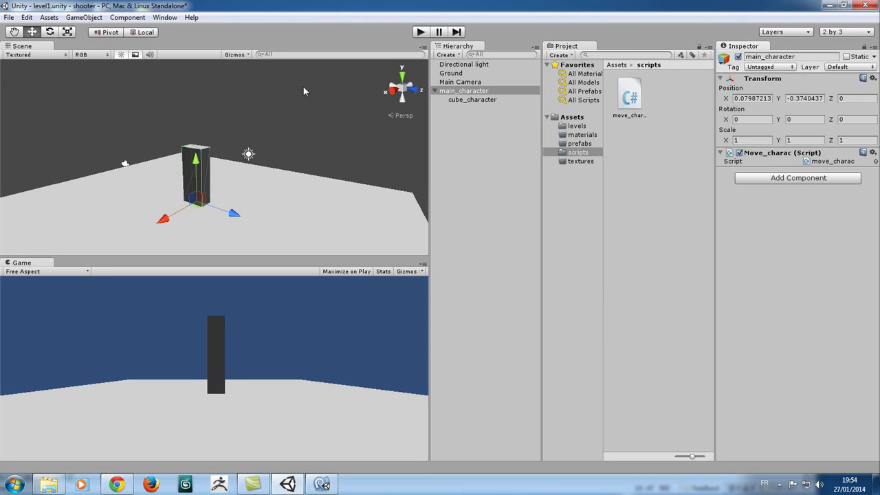
pyautogui.click(323, 484)
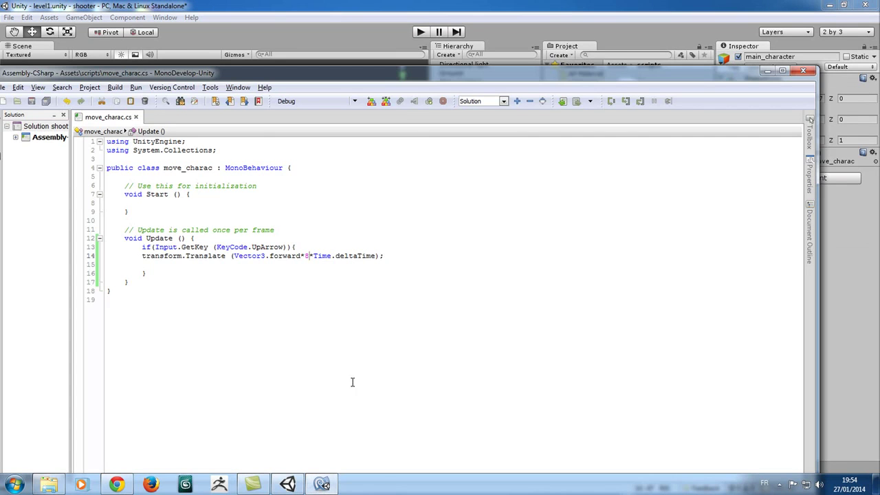
pyautogui.click(768, 71)
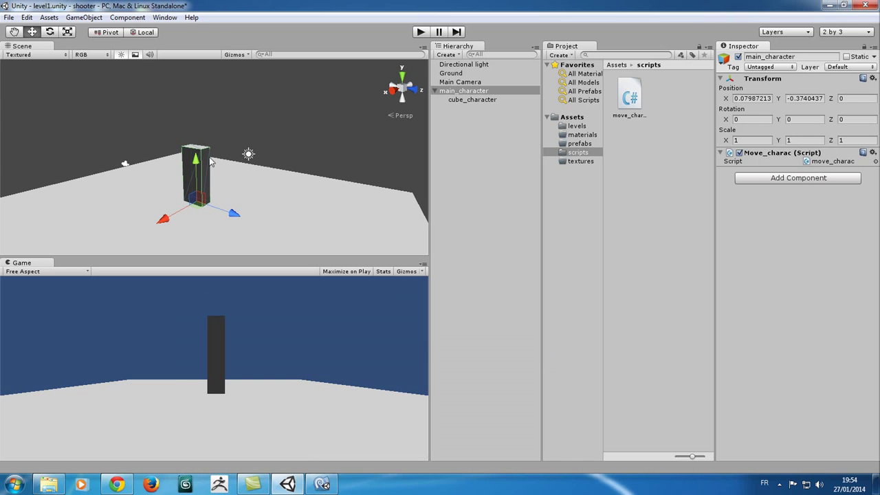
# Set cube_character's scale to X 1.5, Y 4.41, Z 1.
pyautogui.click(472, 100)
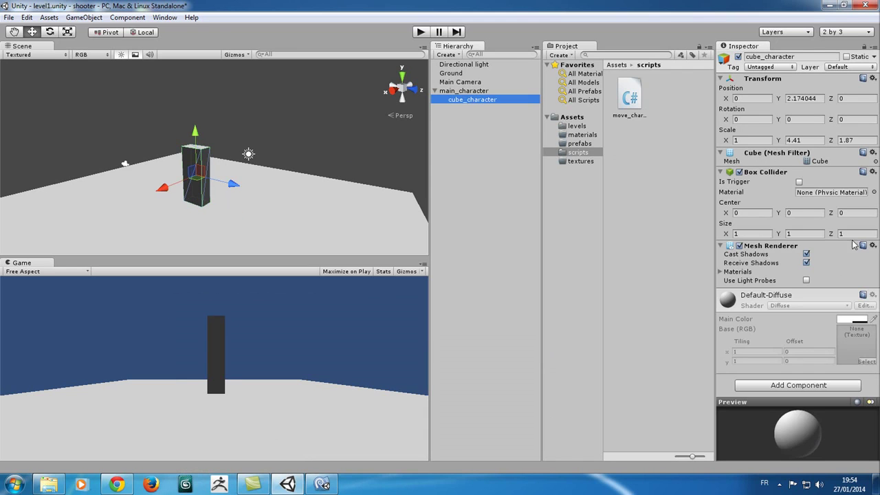
pyautogui.click(804, 140)
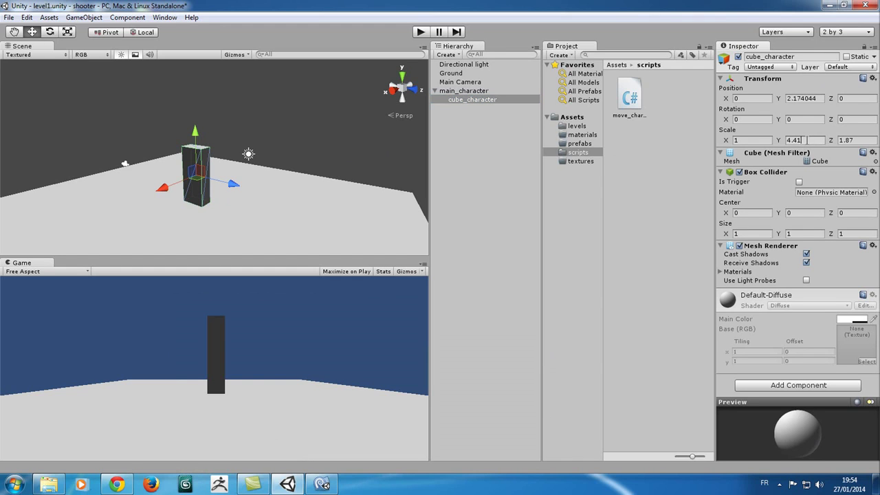
pyautogui.click(856, 140)
pyautogui.write('1')
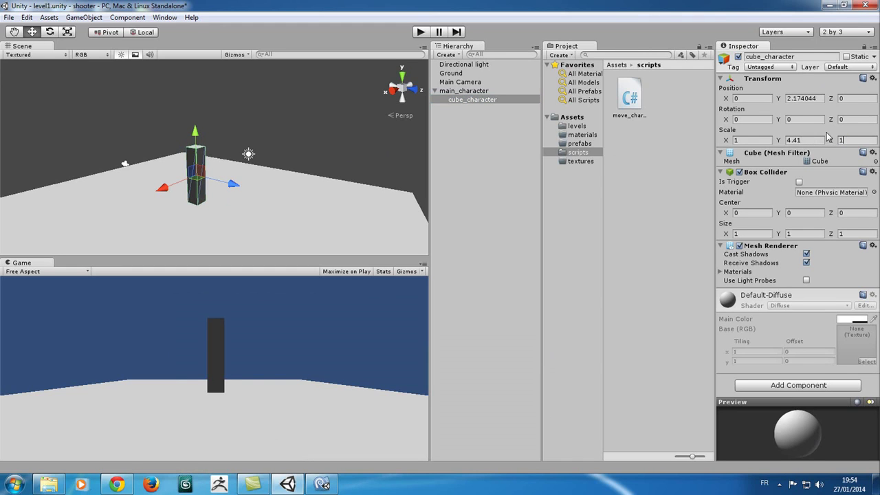
pyautogui.click(756, 140)
pyautogui.write('1.')
pyautogui.write('5')
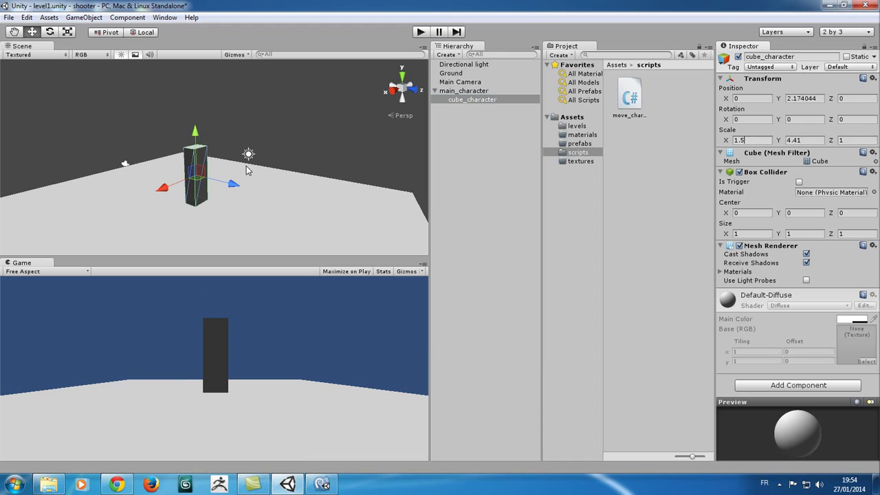
# Try a Z scale of 0.74 on the cube, then restore it to 1.
pyautogui.keyDown('alt'); pyautogui.moveTo(287, 170); pyautogui.dragTo(258, 168); pyautogui.keyUp('alt')
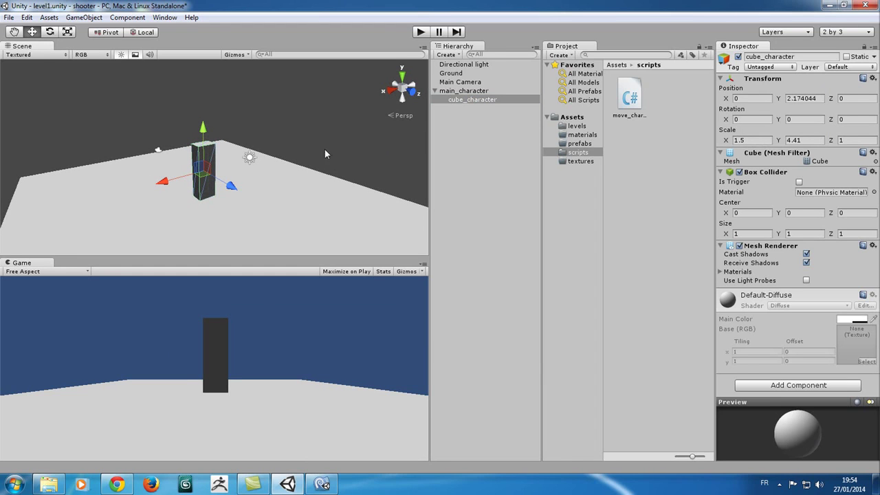
pyautogui.click(835, 140)
pyautogui.write('0.74')
pyautogui.press('Return')
pyautogui.keyDown('alt'); pyautogui.moveTo(249, 162); pyautogui.dragTo(341, 171); pyautogui.keyUp('alt')
pyautogui.click(868, 140)
pyautogui.write('1')
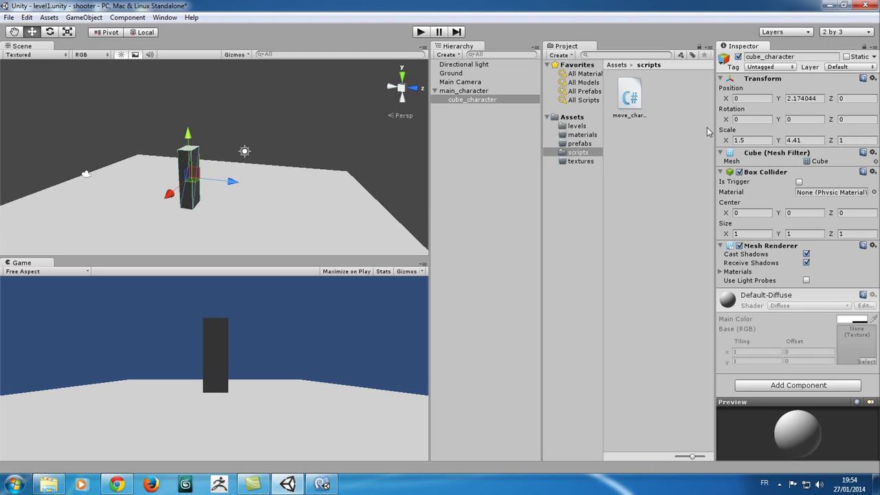
# Orbit the Scene view around the cube to check its proportions from other angles.
pyautogui.click(321, 484)
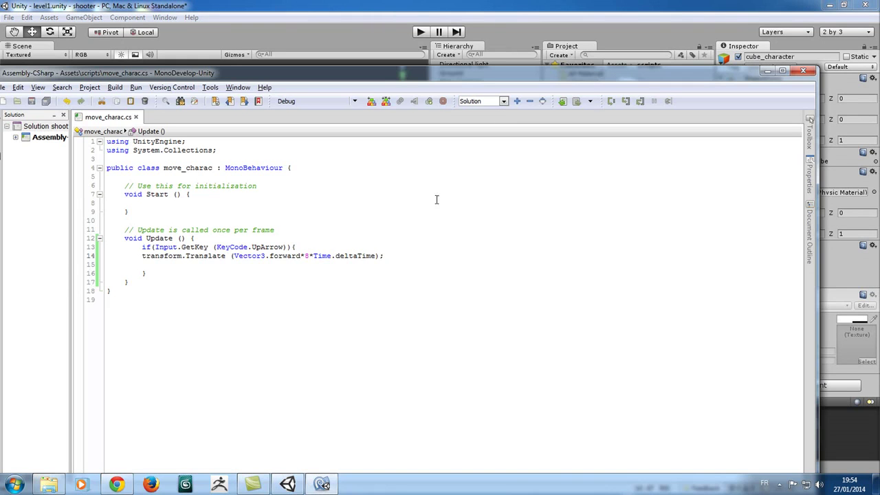
pyautogui.click(146, 265)
pyautogui.click(767, 71)
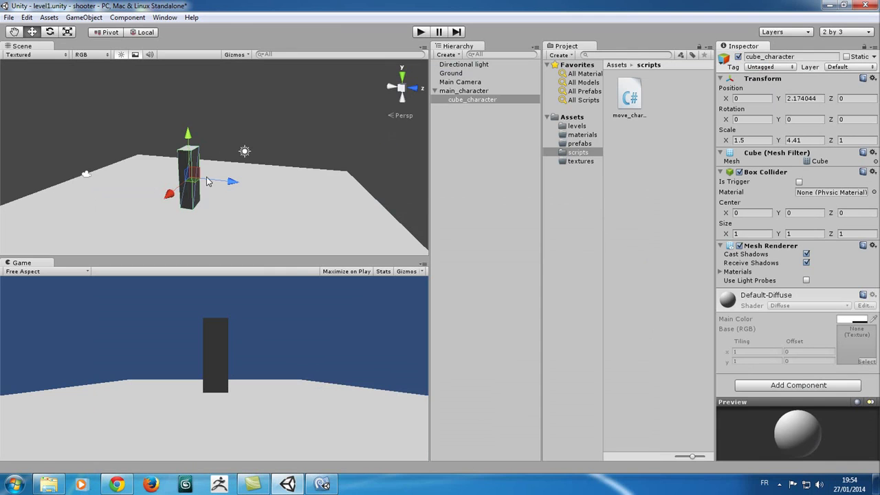
pyautogui.press('alt')
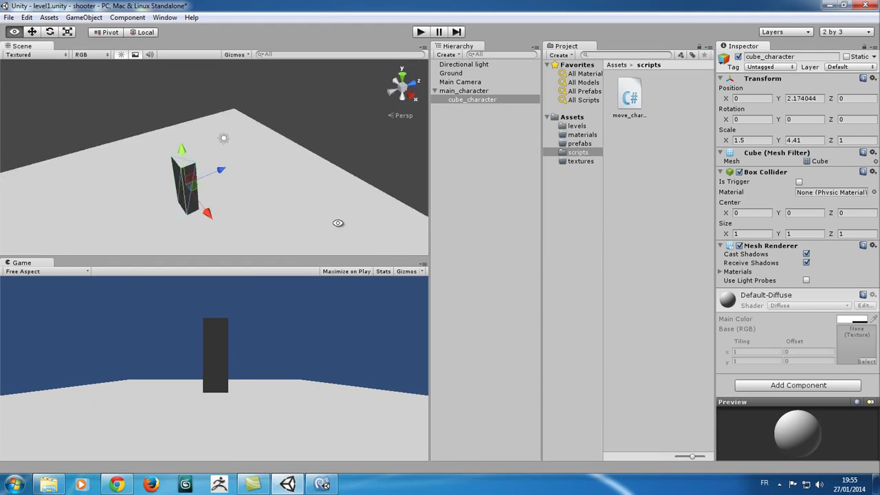
pyautogui.keyDown('alt'); pyautogui.moveTo(158, 152); pyautogui.dragTo(275, 206); pyautogui.keyUp('alt')
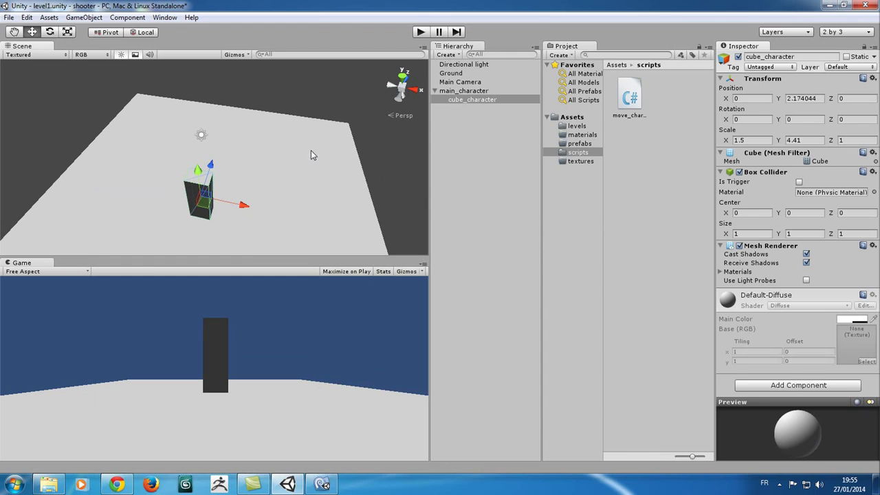
pyautogui.moveTo(302, 172)
pyautogui.keyDown('alt'); pyautogui.mouseDown()
pyautogui.moveTo(135, 168)
pyautogui.moveTo(204, 178)
pyautogui.mouseUp(); pyautogui.keyUp('alt')
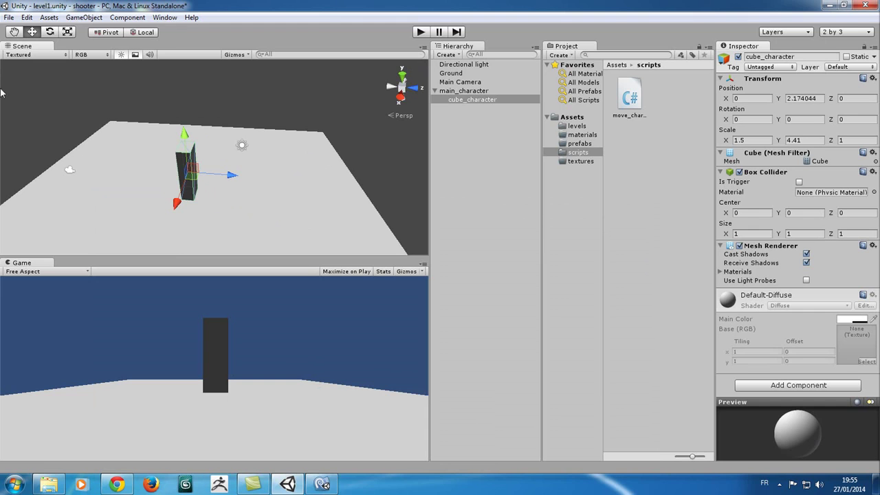
# Add the condition if(Input.GetKey(KeyCode.Downarrow) on a new line after the up-arrow block.
pyautogui.click(322, 484)
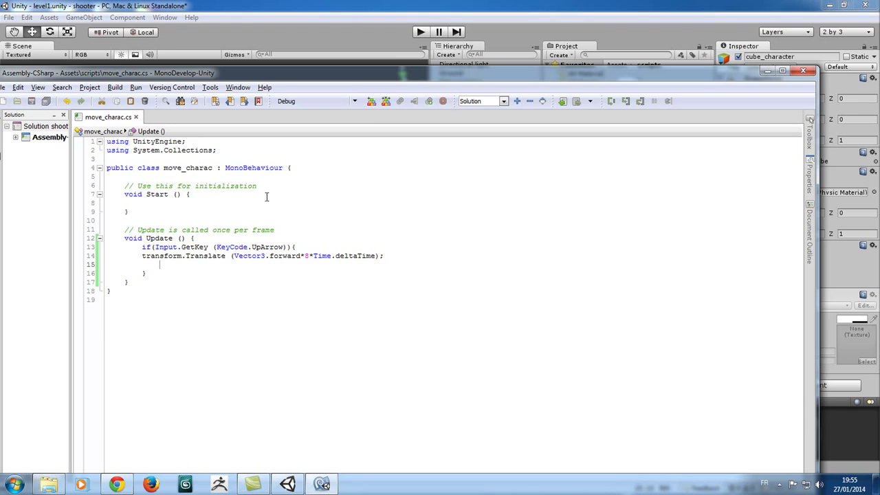
pyautogui.click(148, 264)
pyautogui.press('Delete')
pyautogui.press('Delete')
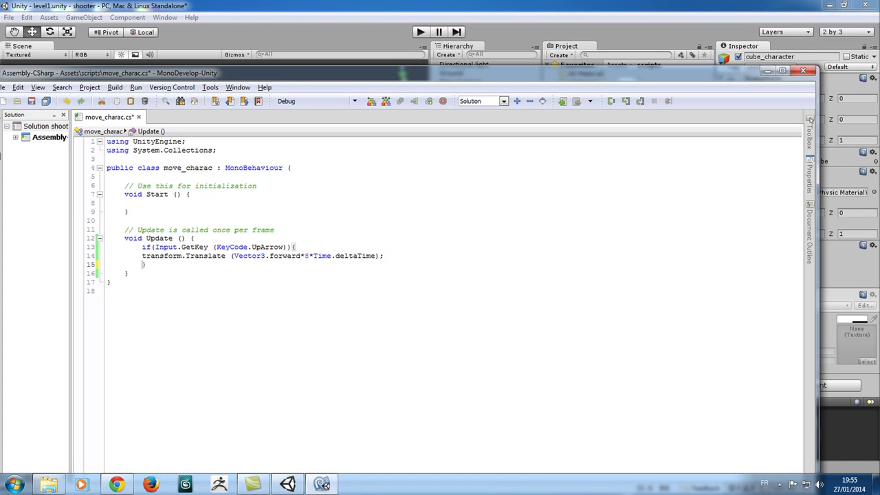
pyautogui.click(165, 265)
pyautogui.press('Return')
pyautogui.write('if(')
pyautogui.write('Inpo')
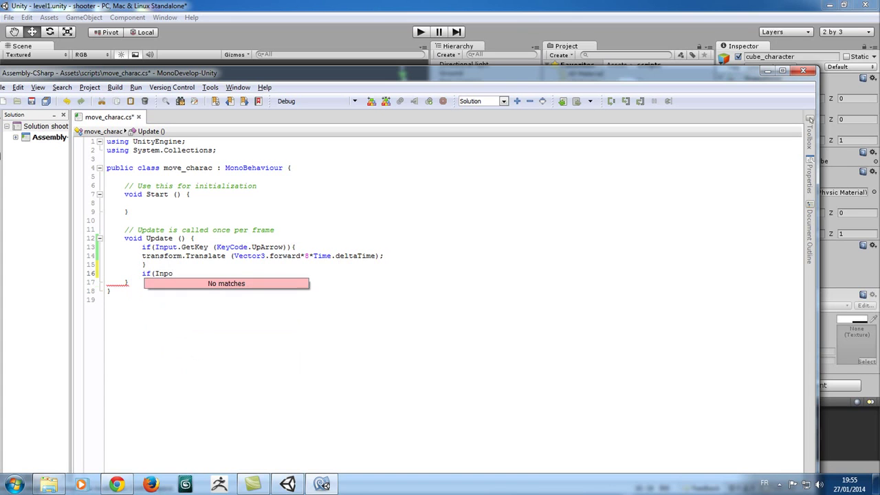
pyautogui.press('BackSpace')
pyautogui.write('ut')
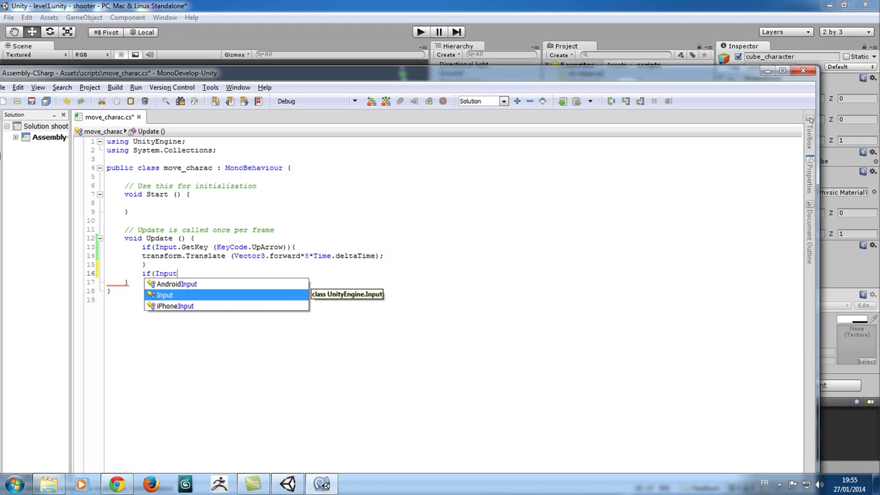
pyautogui.write('.GetKey ')
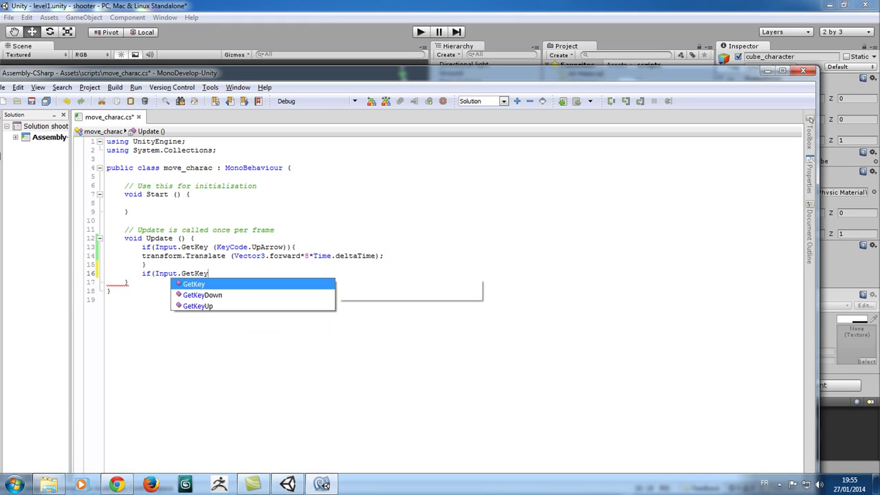
pyautogui.write('(Key')
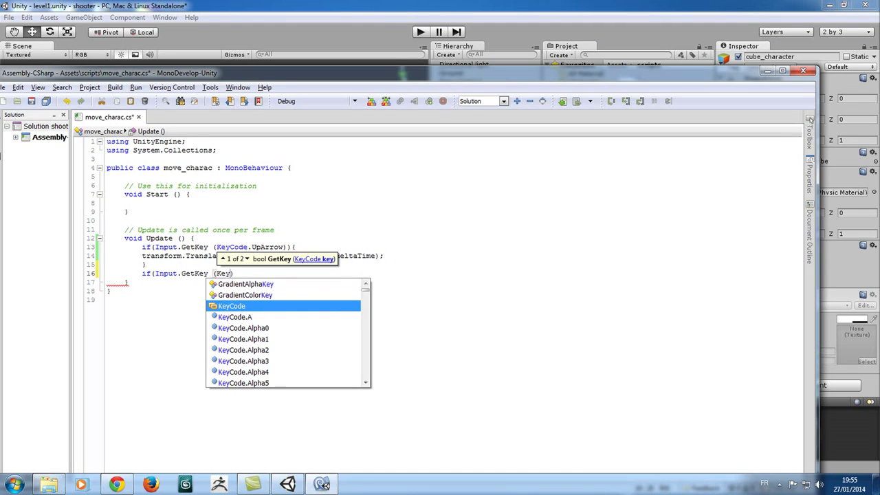
pyautogui.write('Code')
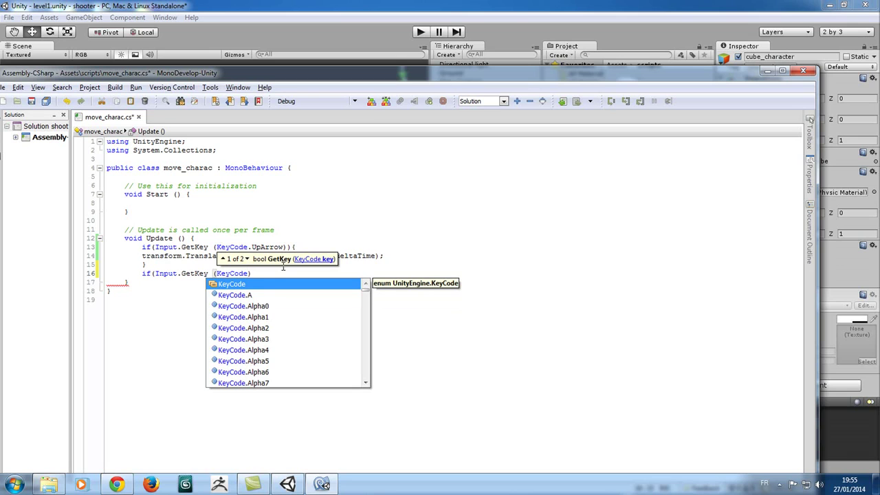
pyautogui.write('.')
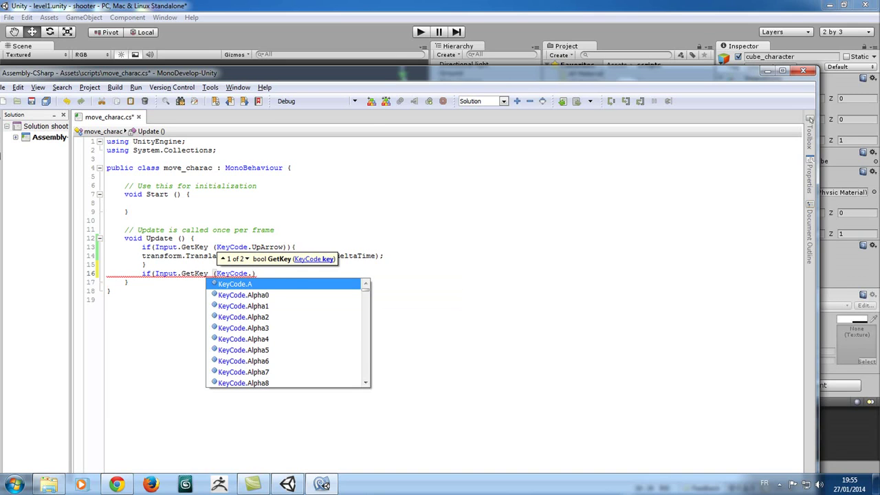
pyautogui.write('D')
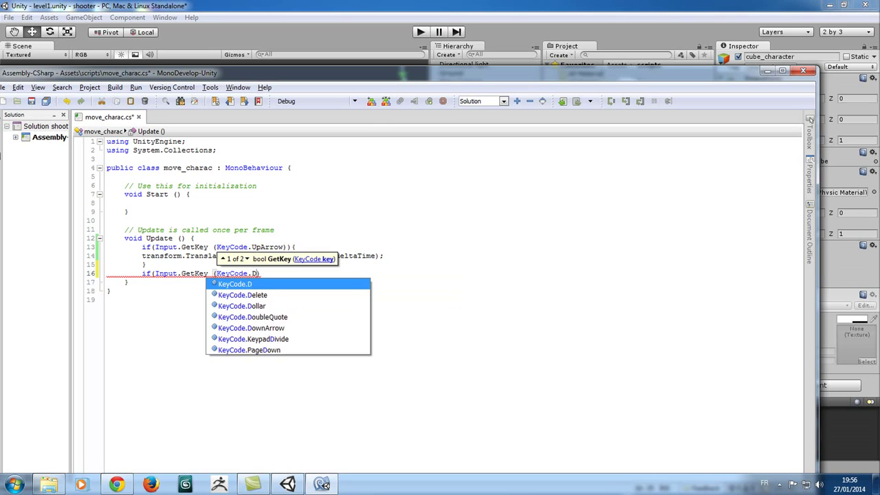
pyautogui.write('ownarr')
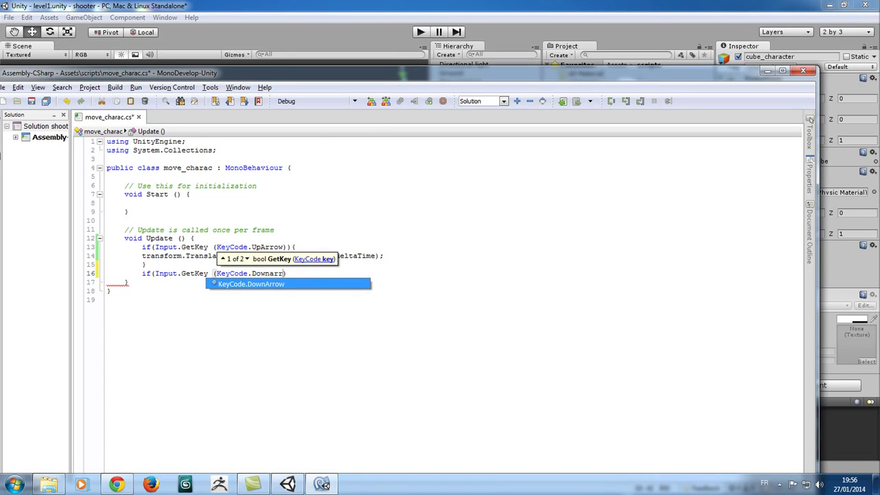
pyautogui.write('ow')
pyautogui.press('Escape')
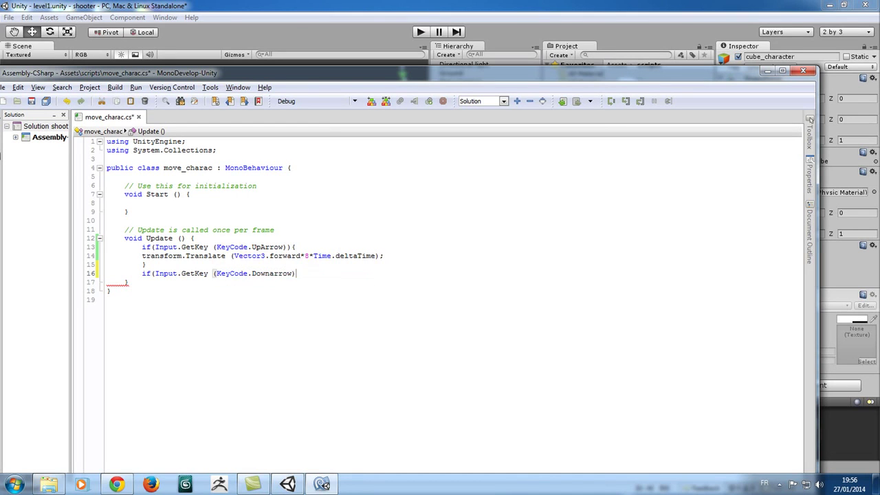
# Open and close the new if-block's braces with a blank line inside.
pyautogui.write(')')
pyautogui.write('{')
pyautogui.press('Return')
pyautogui.press('Return')
pyautogui.press('Return')
pyautogui.write('}')
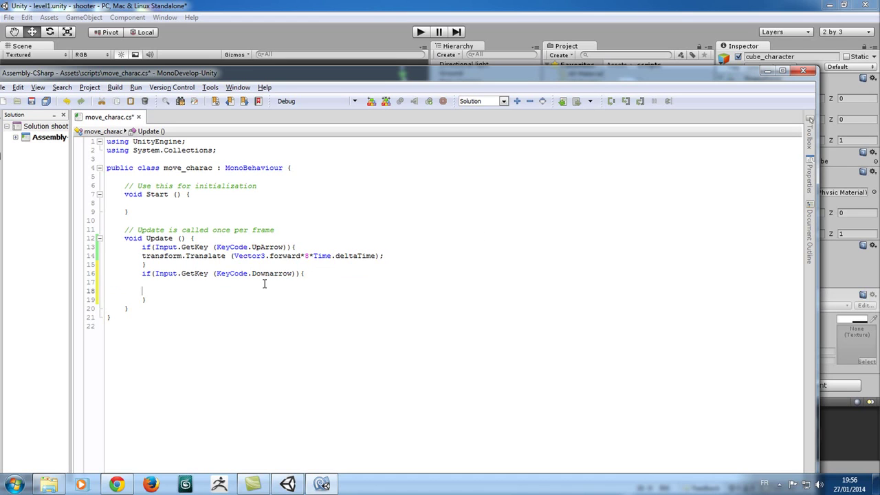
pyautogui.click(146, 299)
pyautogui.click(151, 283)
# Start line 17 as transform.Translate(Vector3., correcting the Traslate typo.
pyautogui.write('transform.')
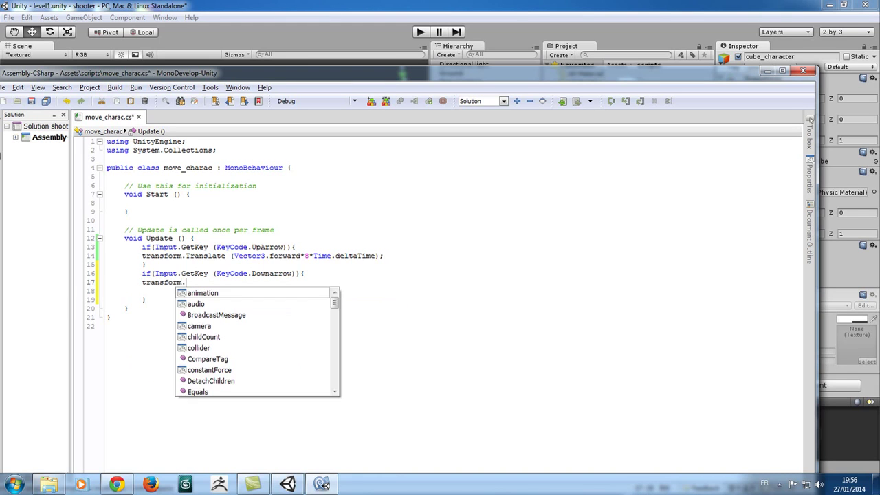
pyautogui.write('Tra')
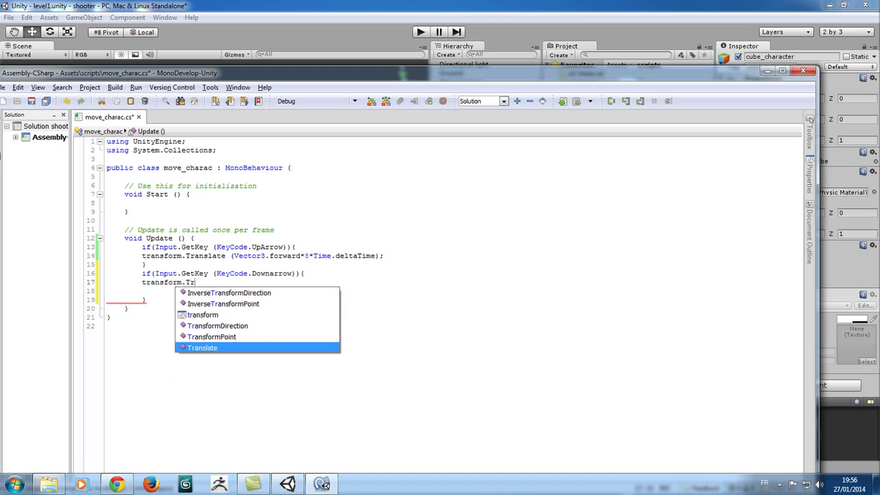
pyautogui.write('slate')
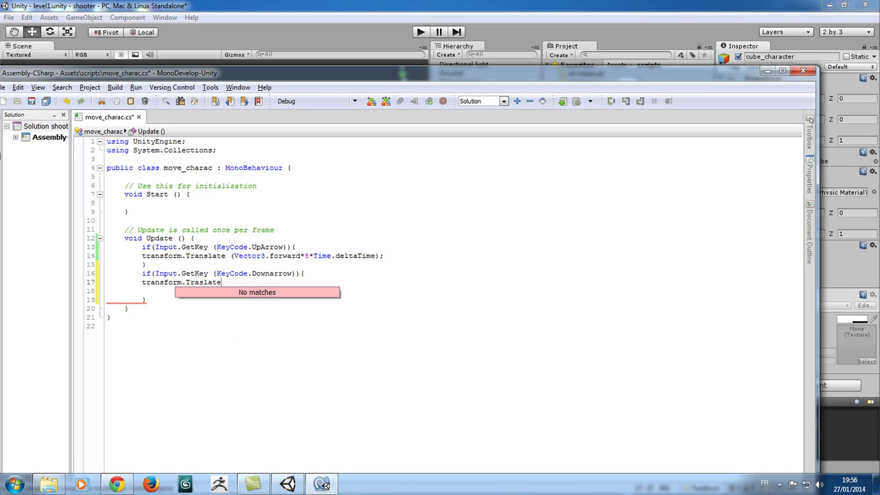
pyautogui.press('Left')
pyautogui.press('Left')
pyautogui.press('Left')
pyautogui.write('n')
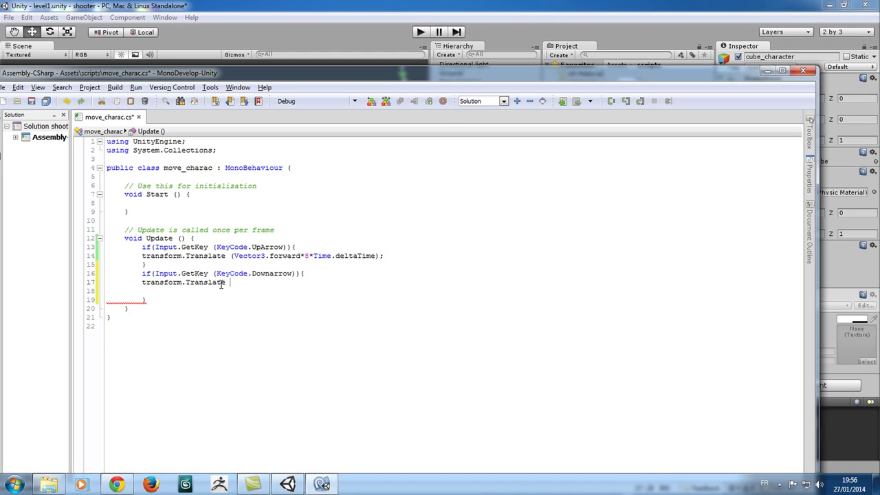
pyautogui.click(229, 283)
pyautogui.write('(')
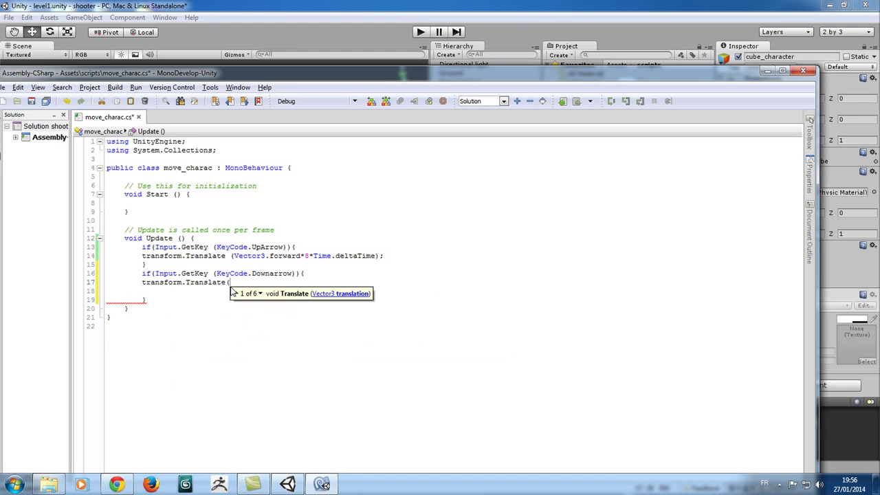
pyautogui.write('Vector3')
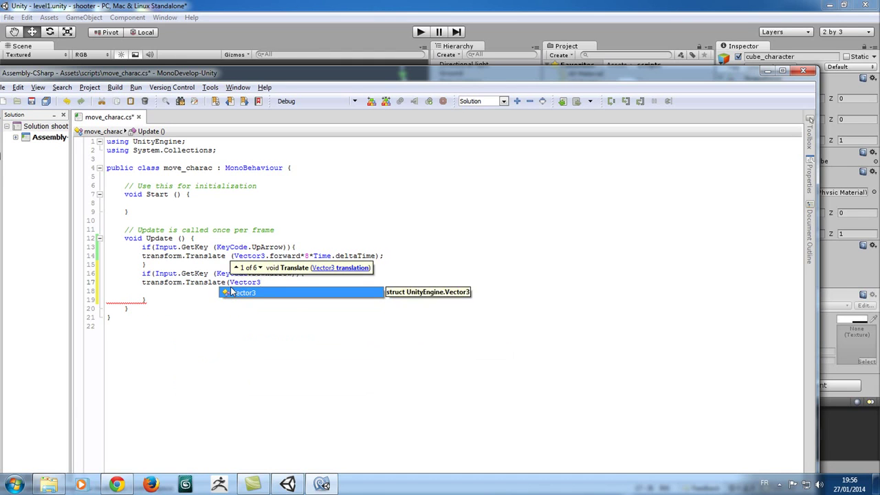
pyautogui.write('.')
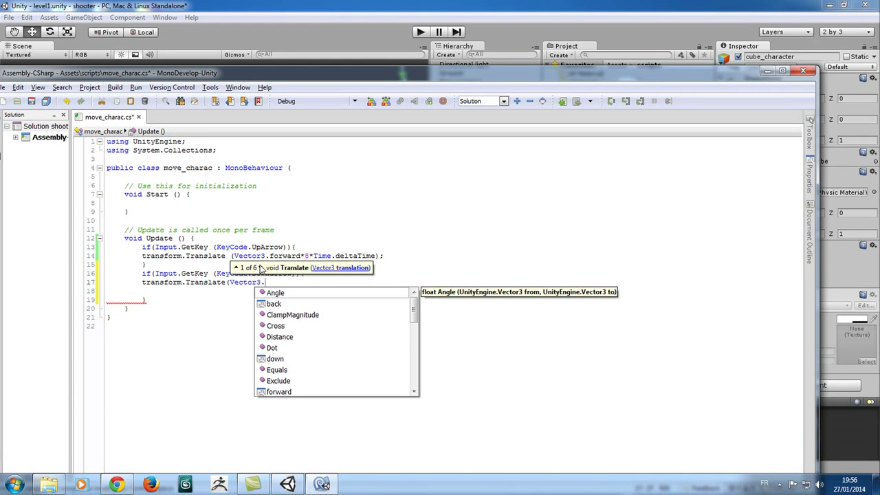
pyautogui.press('Escape')
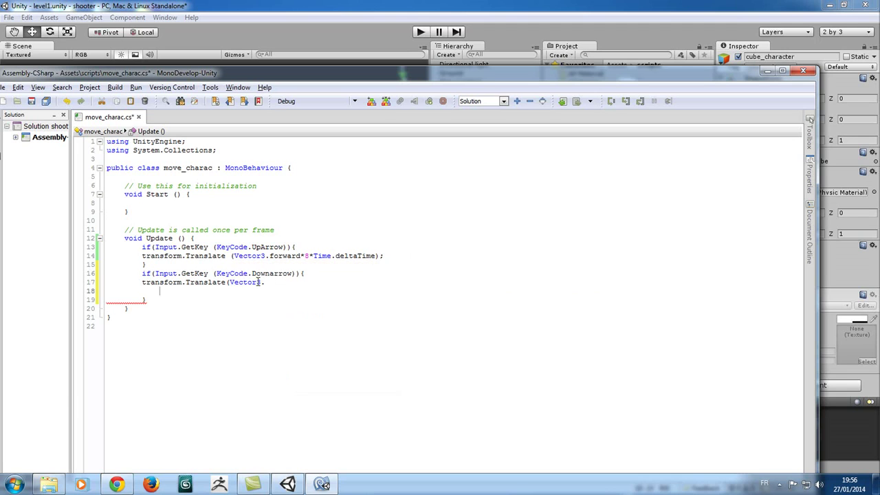
pyautogui.moveTo(253, 273)
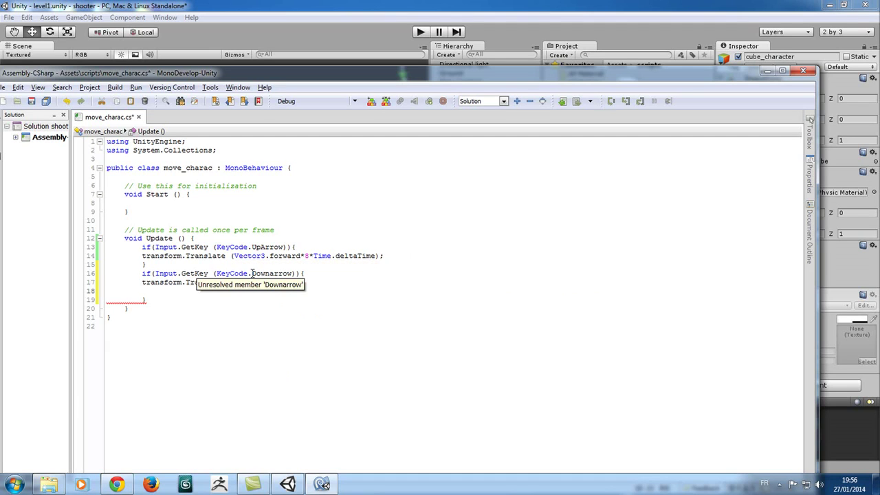
pyautogui.click(275, 283)
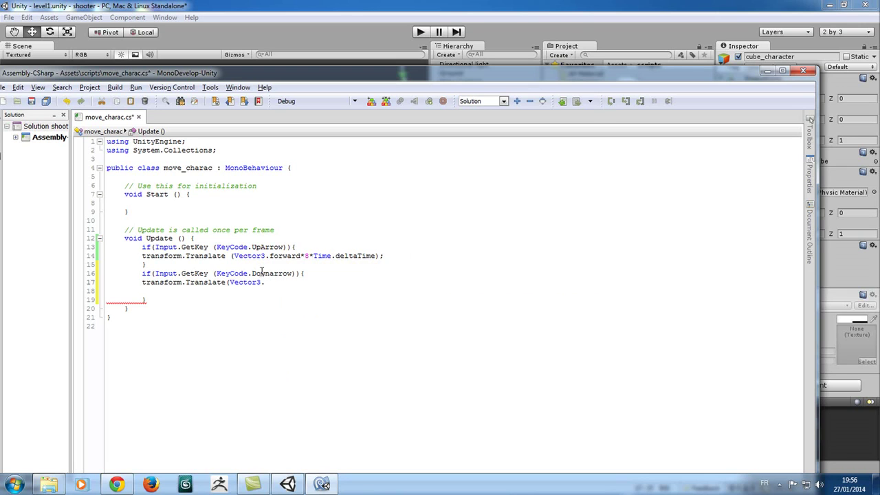
pyautogui.moveTo(306, 281)
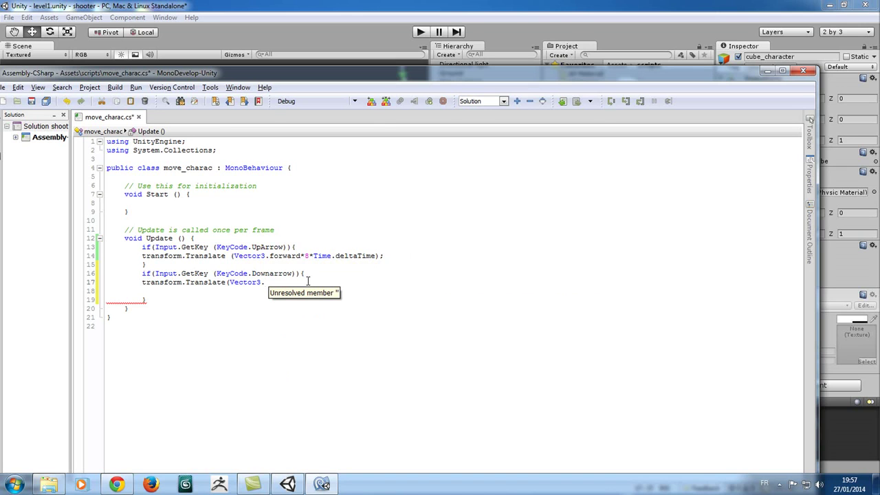
# Finish it as Vector3.forward*(-1)*8*Time.deltaTime, remove the extra blank line, and save.
pyautogui.write('forward*')
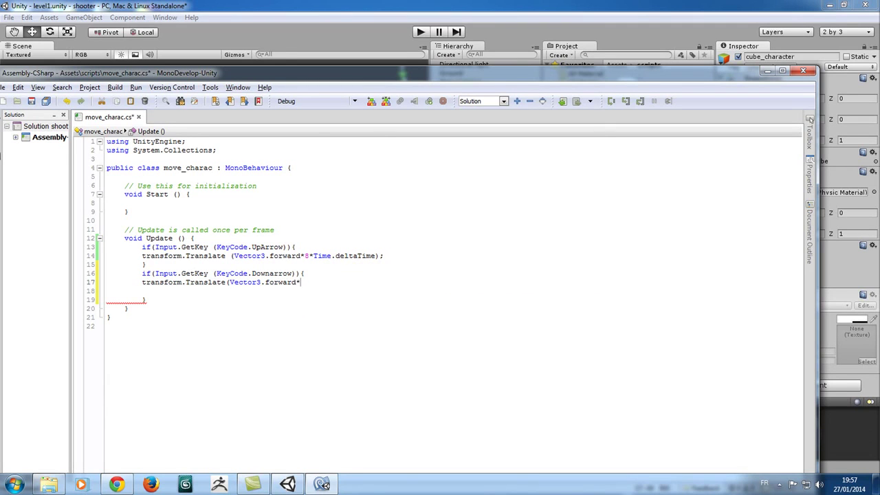
pyautogui.write('-1')
pyautogui.write('(')
pyautogui.write(')')
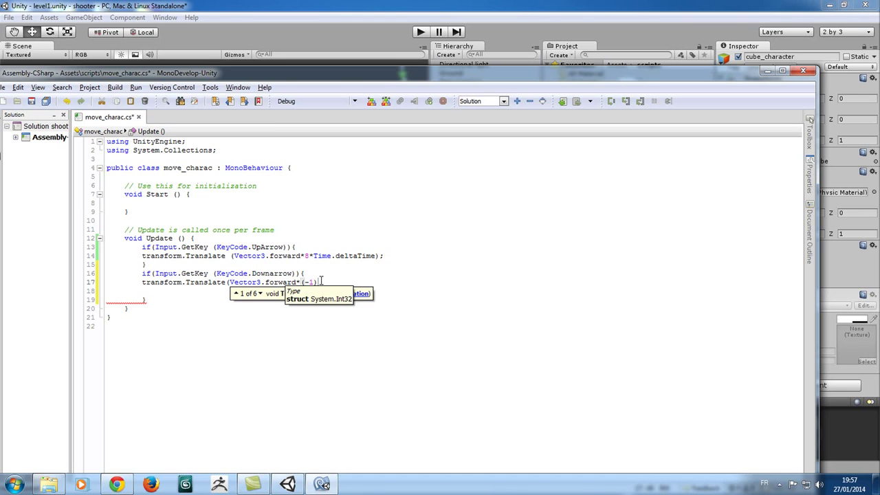
pyautogui.write('*')
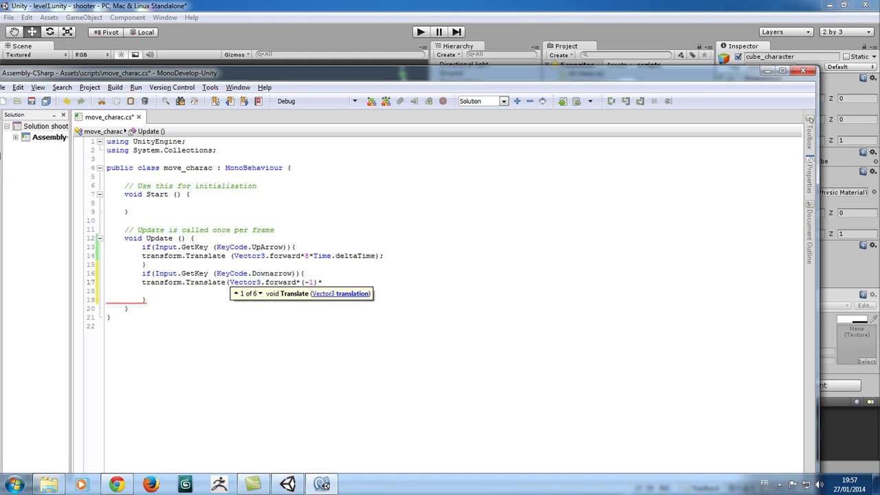
pyautogui.write('8*')
pyautogui.write('Time')
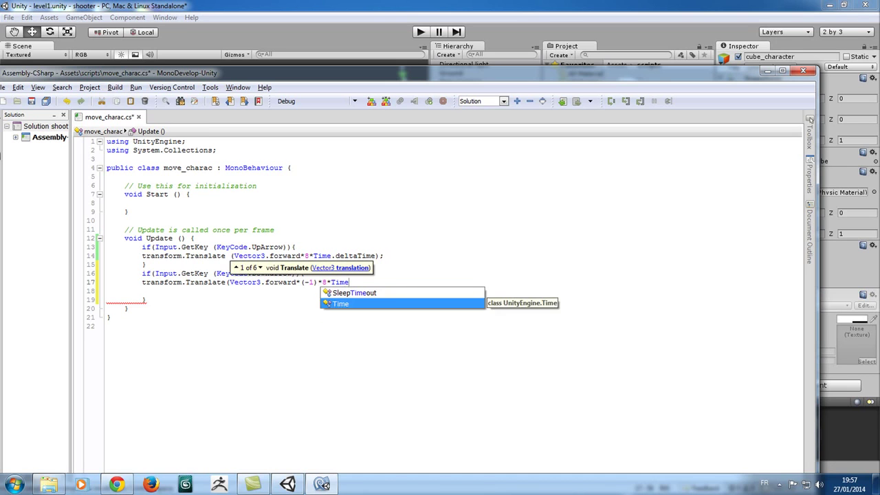
pyautogui.write('.deltaTime')
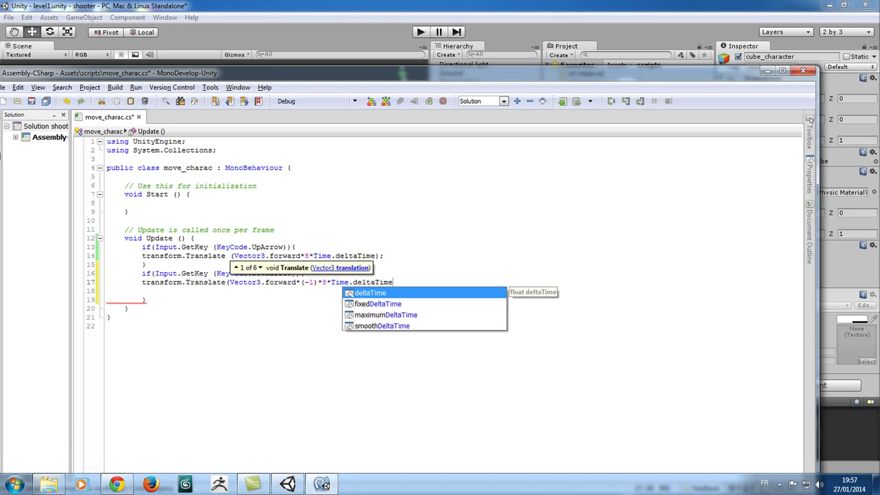
pyautogui.write(');')
pyautogui.click(160, 291)
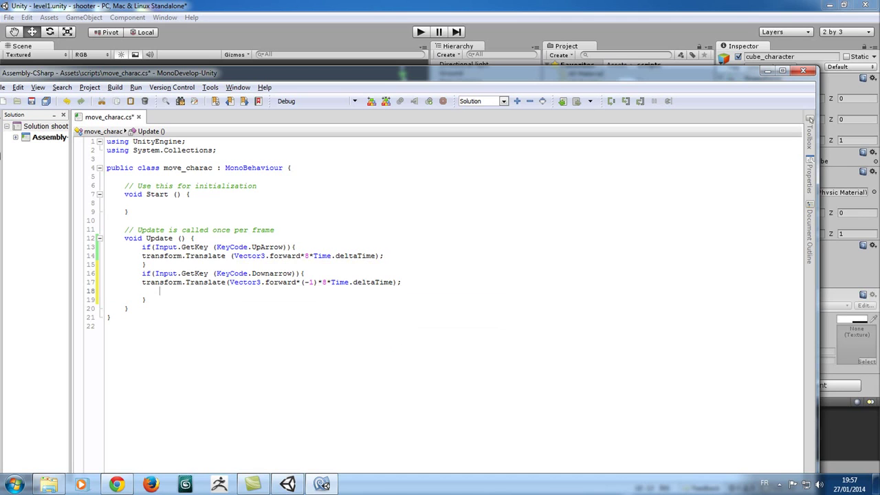
pyautogui.press('Delete')
pyautogui.press('Delete')
pyautogui.click(31, 101)
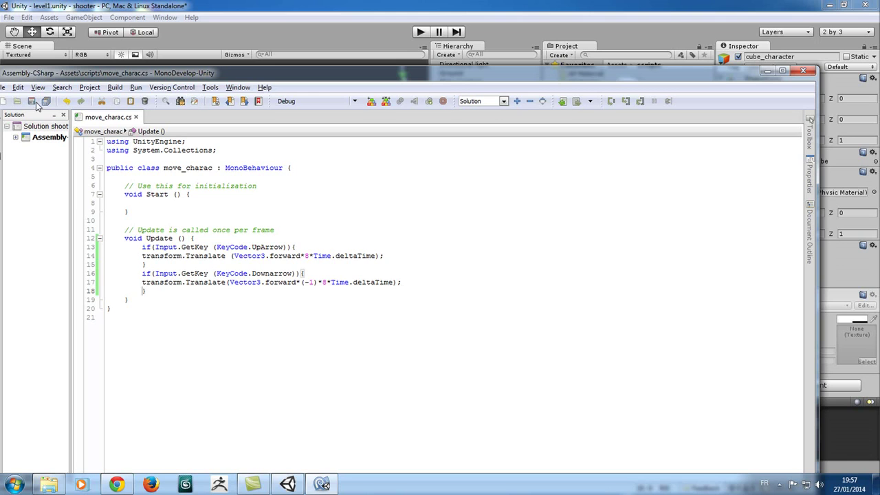
# After Play reports error CS0117, change Downarrow to DownArrow on line 16 and save.
pyautogui.click(383, 6)
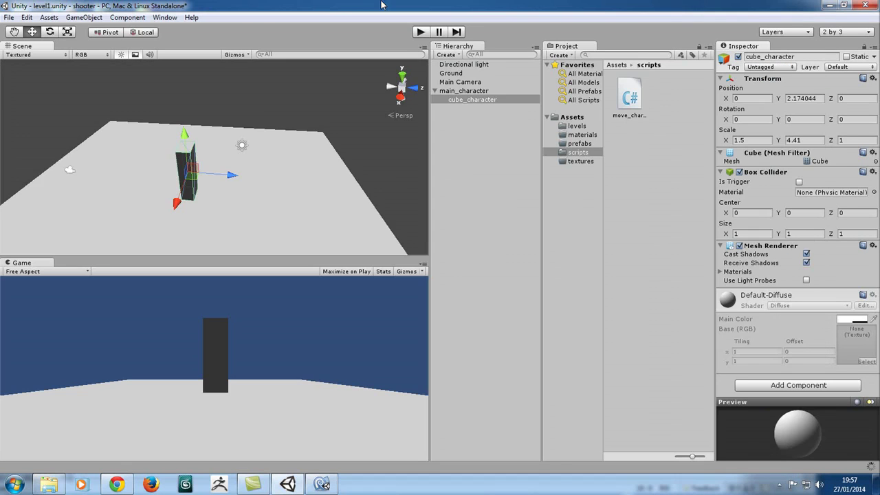
pyautogui.click(421, 32)
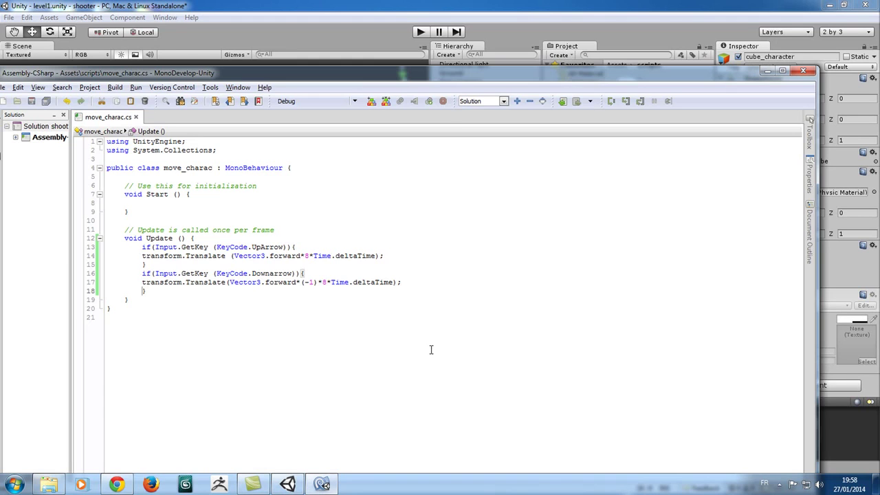
pyautogui.click(271, 274)
pyautogui.write('A')
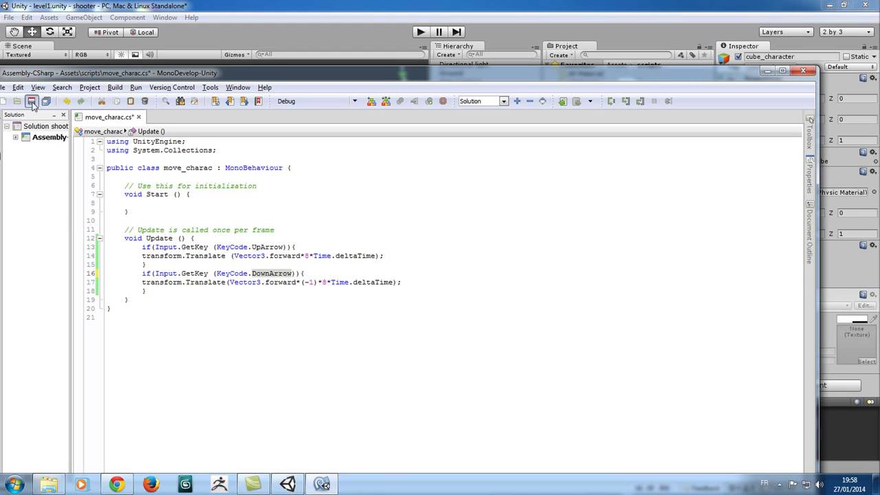
pyautogui.click(32, 103)
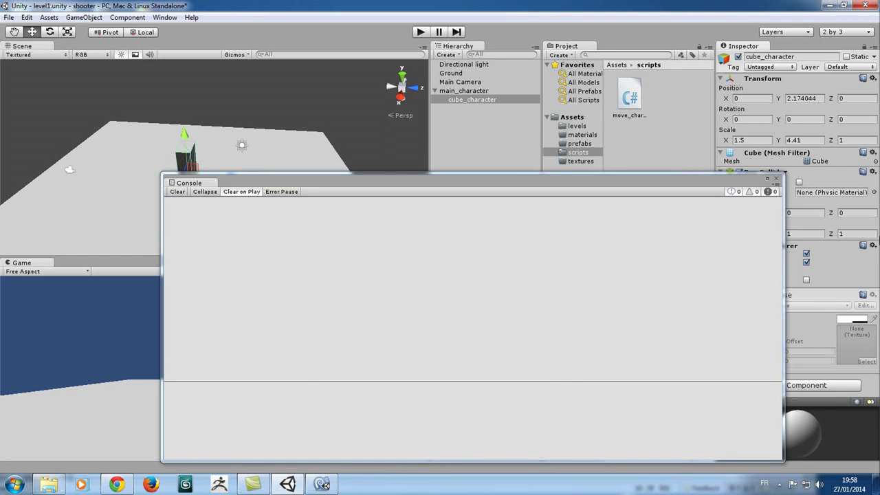
# Shrink the Console window and dock it over the Game view.
pyautogui.moveTo(784, 238); pyautogui.dragTo(649, 238)
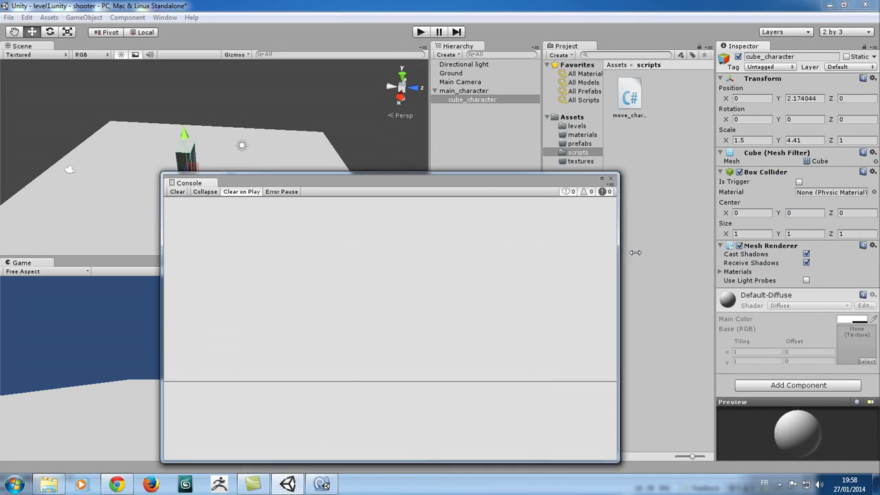
pyautogui.moveTo(647, 457); pyautogui.dragTo(647, 338)
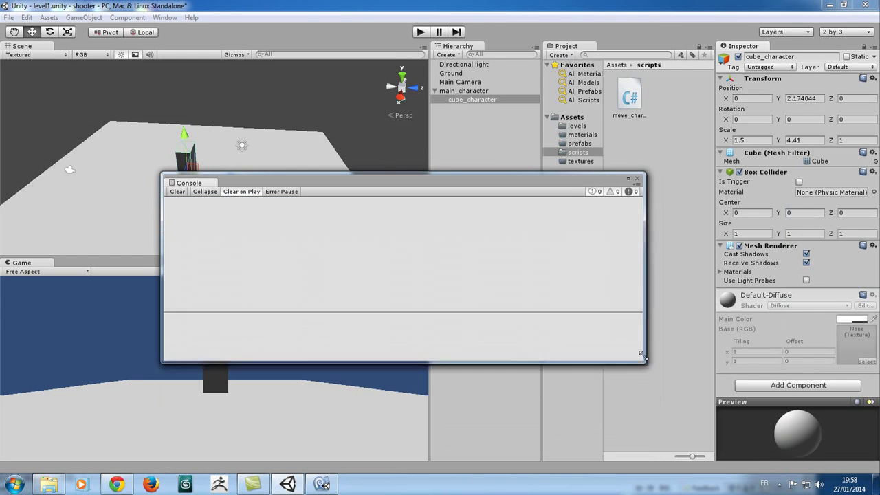
pyautogui.moveTo(521, 181); pyautogui.dragTo(777, 286)
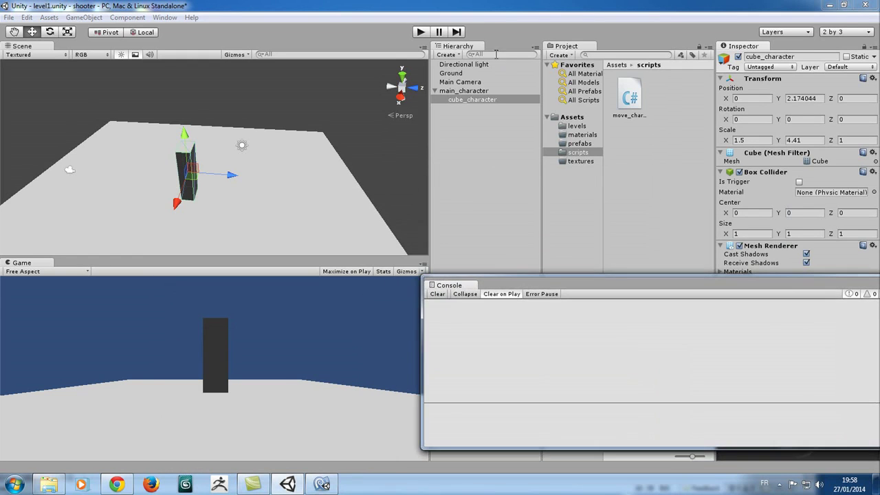
# Play-test moving the cube forward and back with Up/Down arrows, then return to MonoDevelop.
pyautogui.click(420, 32)
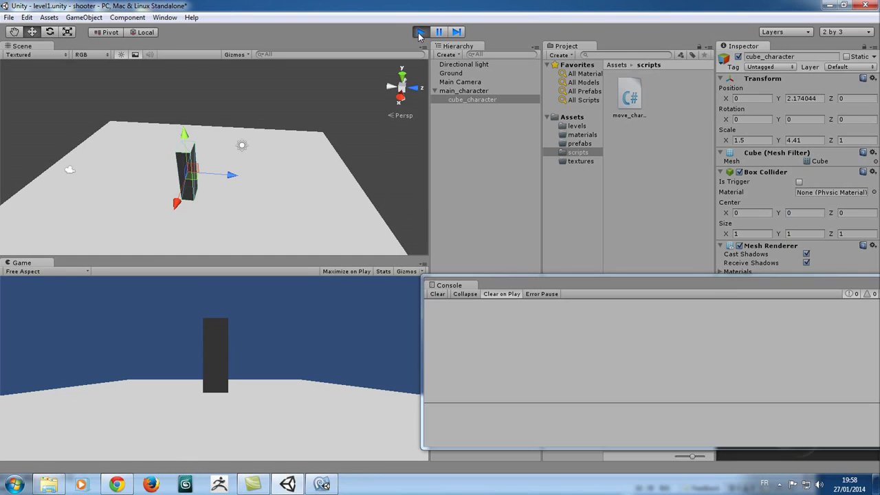
pyautogui.press('Up')
pyautogui.press('Down')
pyautogui.press('Up')
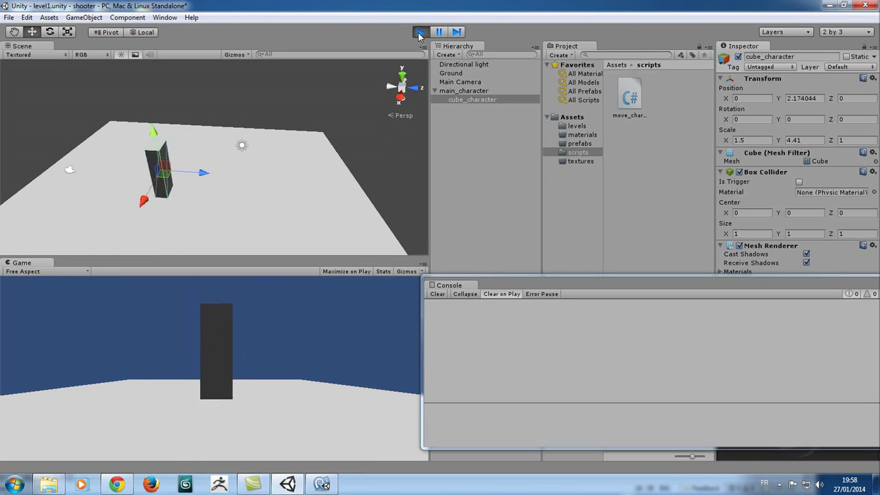
pyautogui.press('Down')
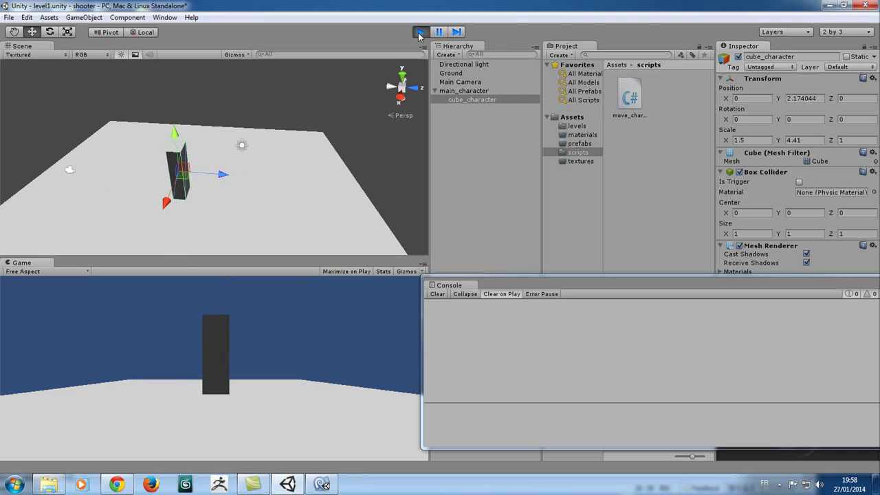
pyautogui.click(419, 33)
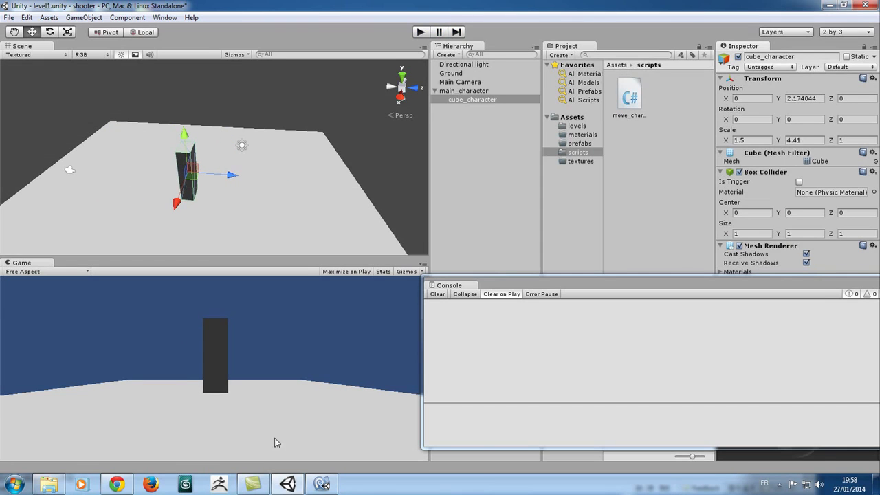
pyautogui.click(322, 484)
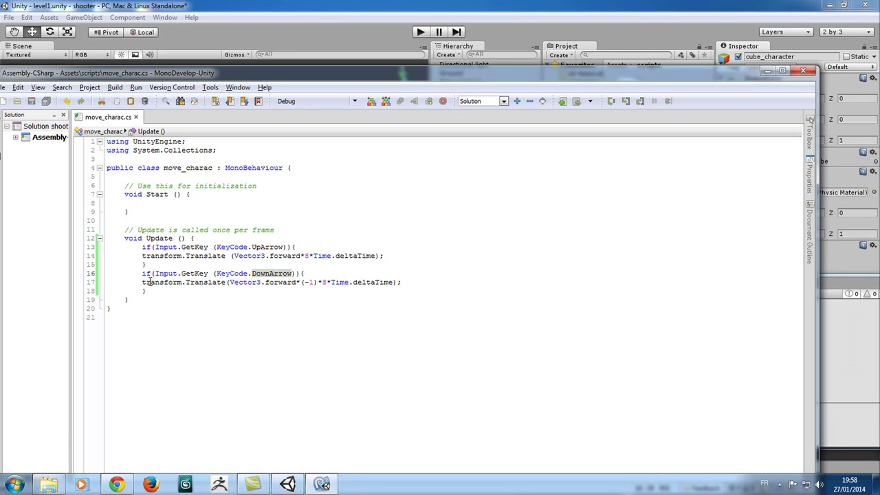
# Duplicate the DownArrow if-block below and change its key to KeyCode.LeftArrow.
pyautogui.moveTo(141, 273); pyautogui.dragTo(178, 292)
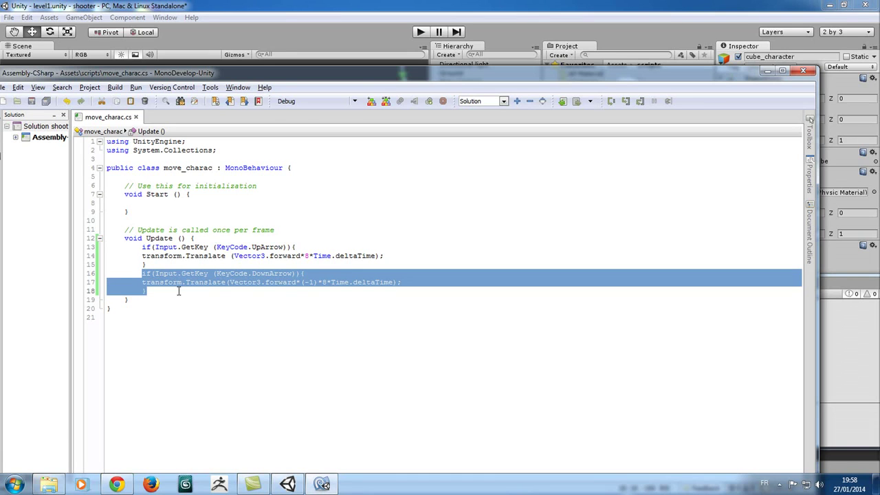
pyautogui.click(178, 291)
pyautogui.press('Return')
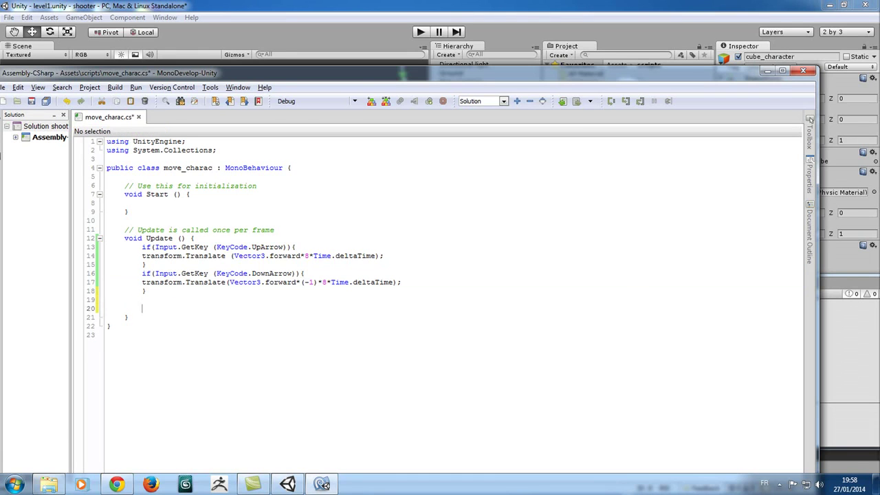
pyautogui.write('if(Input.GetKey (KeyCode.DownArrow)){ \t\ttransform.Translate(Vector3.forward*(-1)*8*Time.deltaTime); \t\t}')
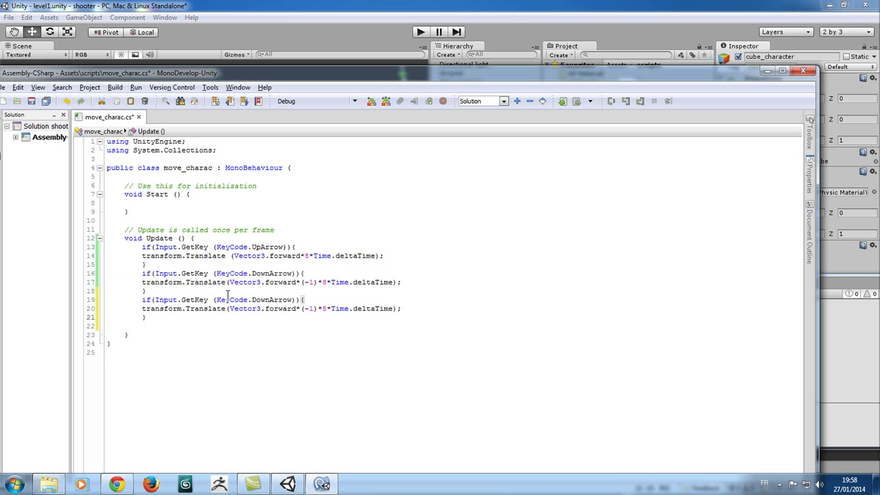
pyautogui.moveTo(251, 300); pyautogui.dragTo(294, 300)
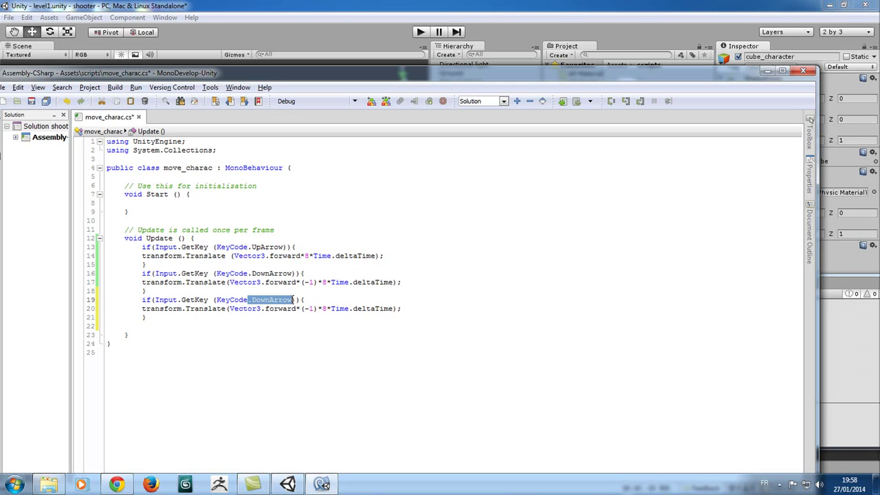
pyautogui.write('.')
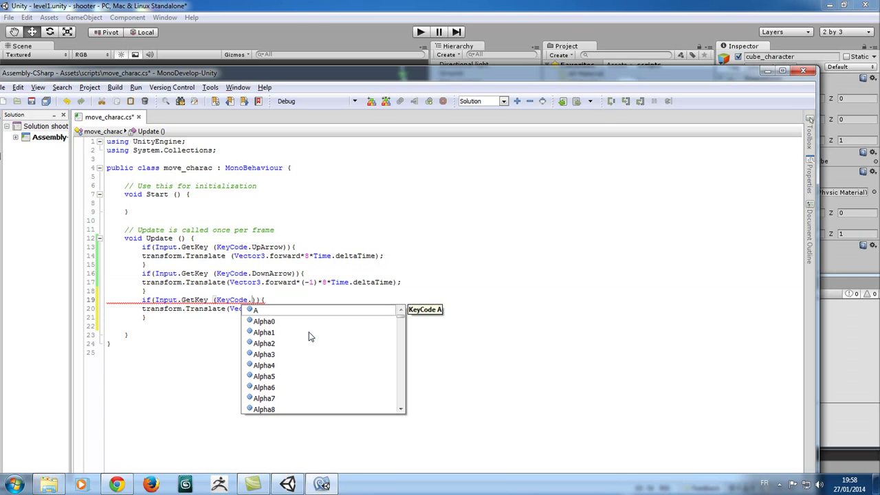
pyautogui.write('Le')
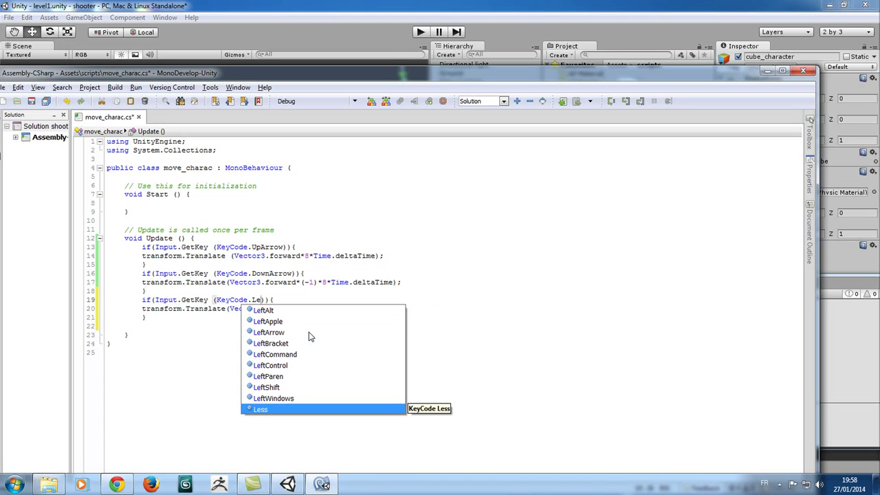
pyautogui.write('f')
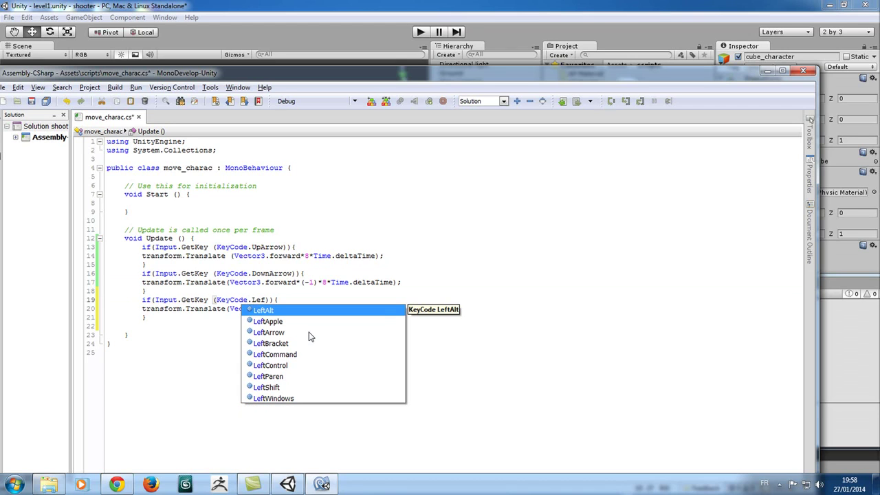
pyautogui.press('Down')
pyautogui.press('Down')
pyautogui.press('Return')
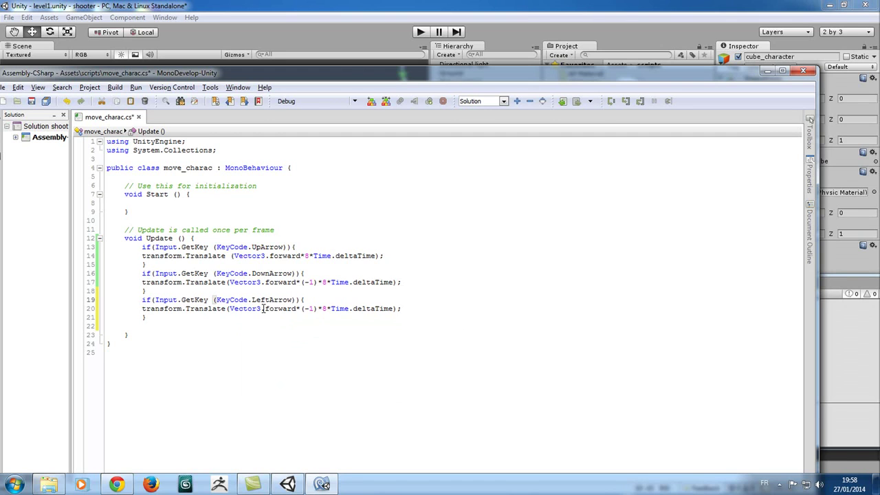
# Replace Vector3.forward with Vector3.left on line 20 and remove the (-1) negation.
pyautogui.moveTo(262, 308); pyautogui.dragTo(297, 309)
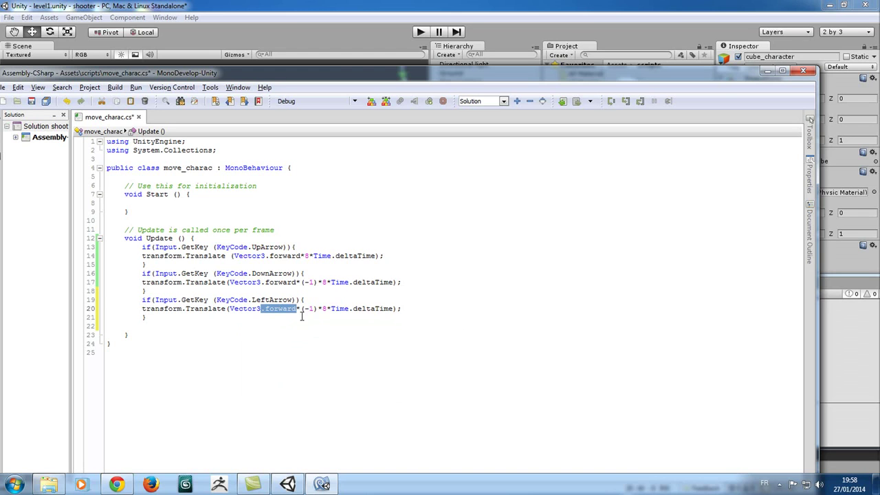
pyautogui.press('BackSpace')
pyautogui.write('.')
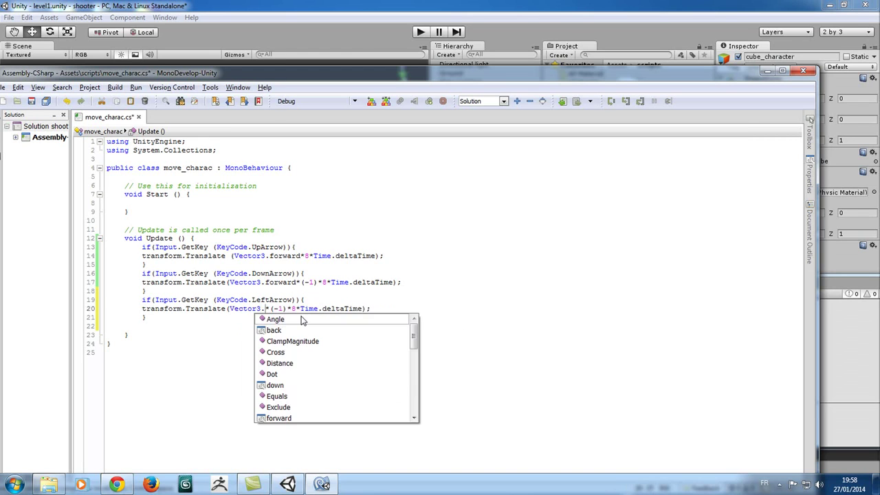
pyautogui.write('le')
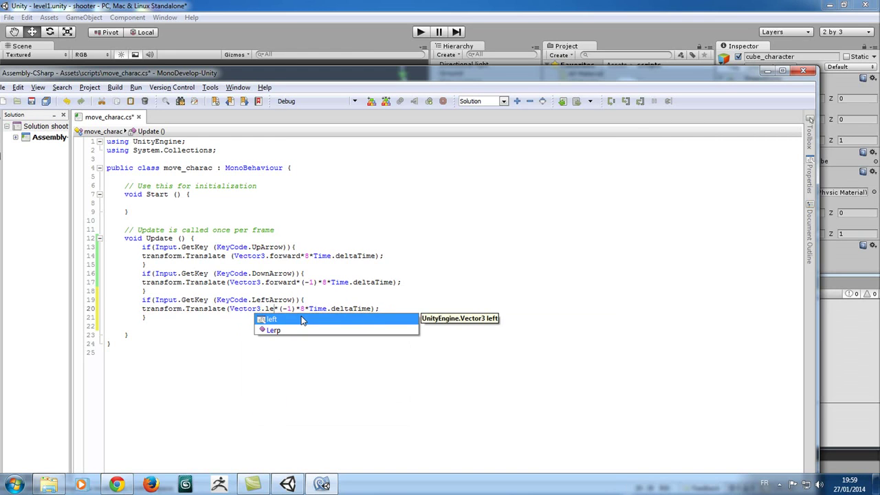
pyautogui.write('ft')
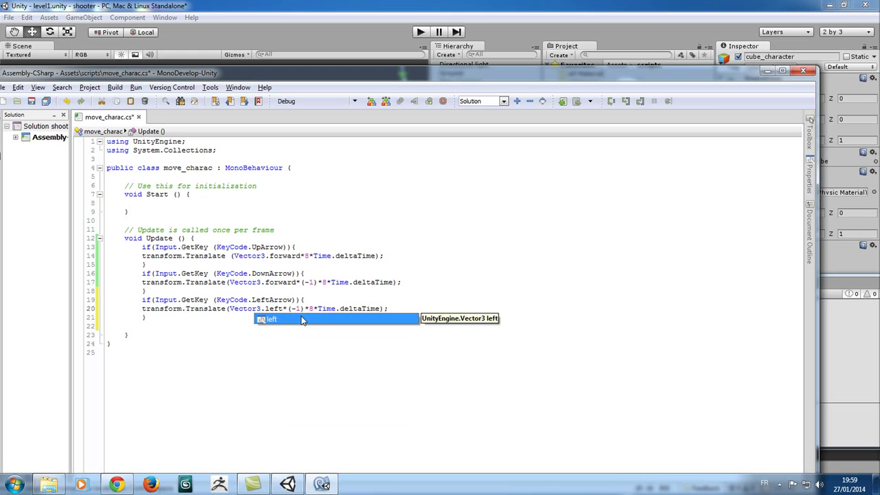
pyautogui.click(303, 309)
pyautogui.press('BackSpace')
pyautogui.press('BackSpace')
pyautogui.press('BackSpace')
pyautogui.press('BackSpace')
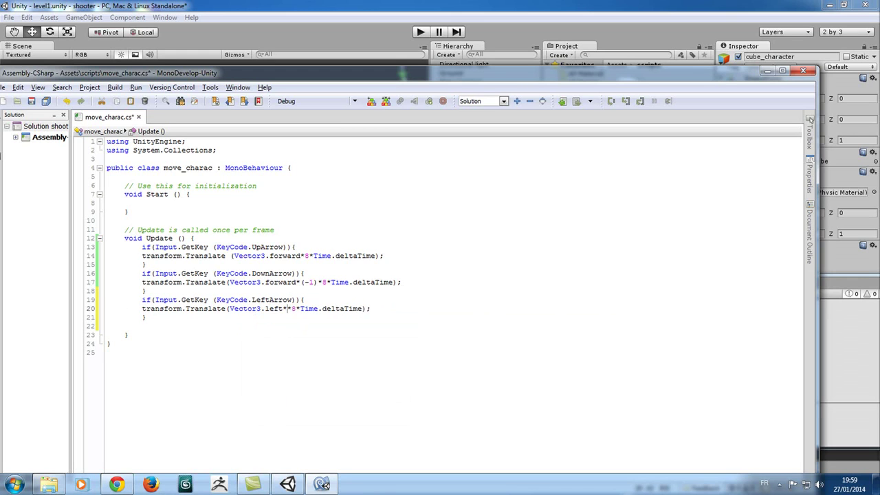
pyautogui.press('BackSpace')
# Save the script and play-test Up, Down and Left movement in Unity, then return to MonoDevelop.
pyautogui.click(30, 103)
pyautogui.click(236, 5)
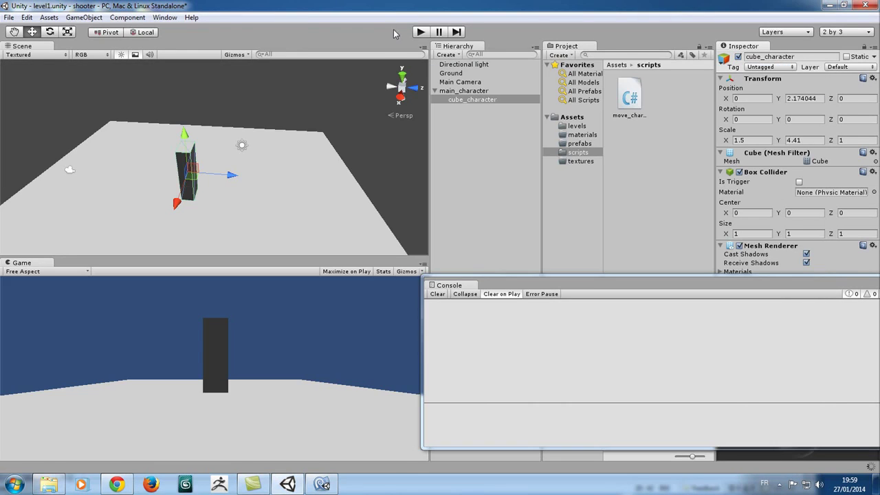
pyautogui.click(421, 32)
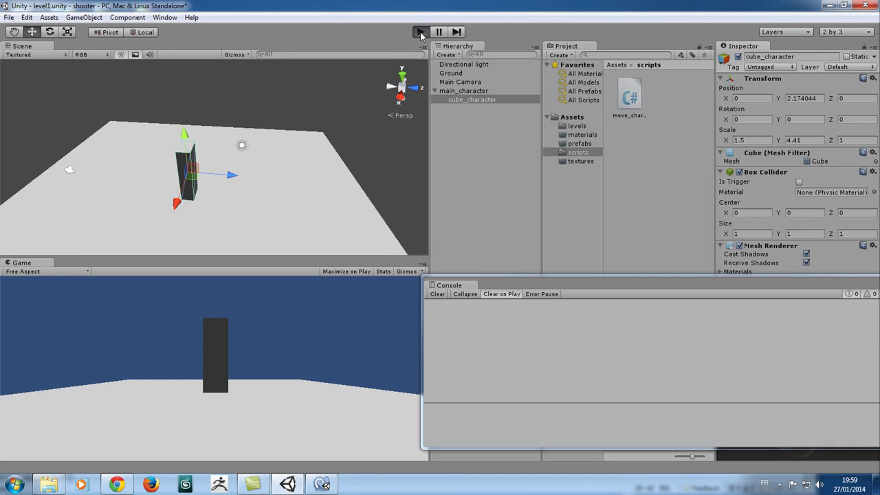
pyautogui.press('Up')
pyautogui.press('Down')
pyautogui.press('Left')
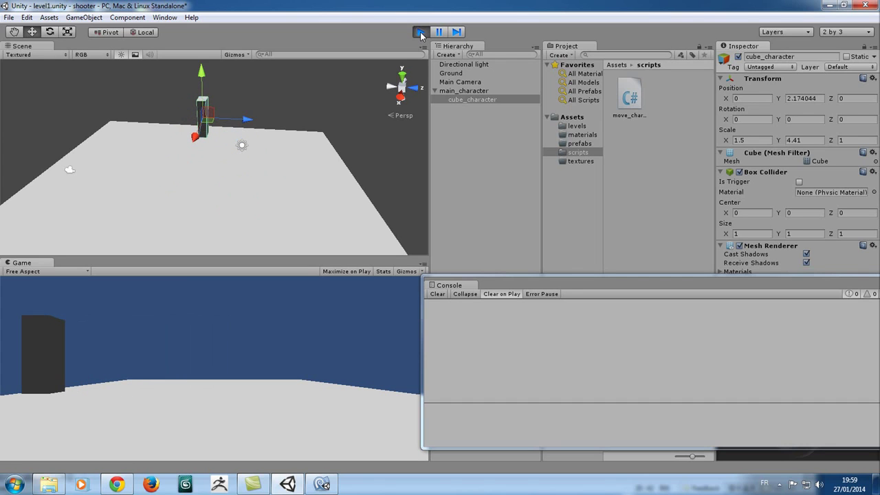
pyautogui.click(420, 33)
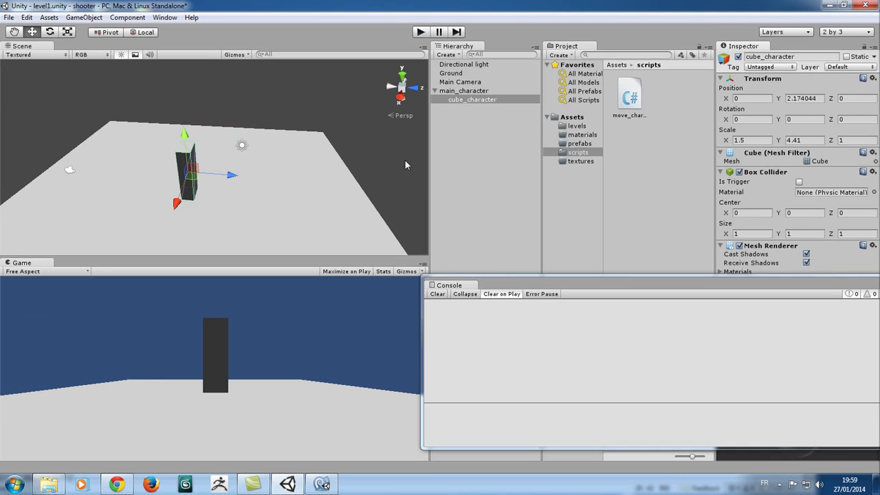
pyautogui.click(322, 484)
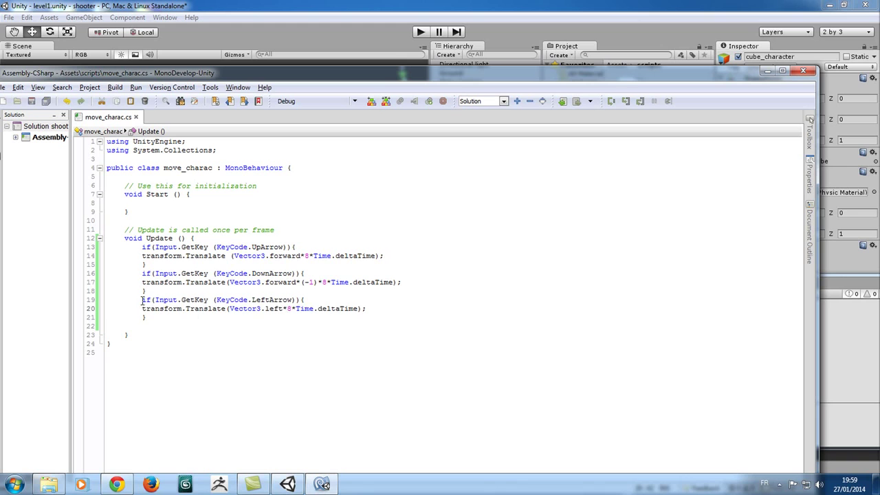
# Duplicate the LeftArrow block as a RightArrow block that moves along Vector3.right.
pyautogui.moveTo(142, 300); pyautogui.dragTo(189, 322)
pyautogui.hotkey('ctrl', 'c')
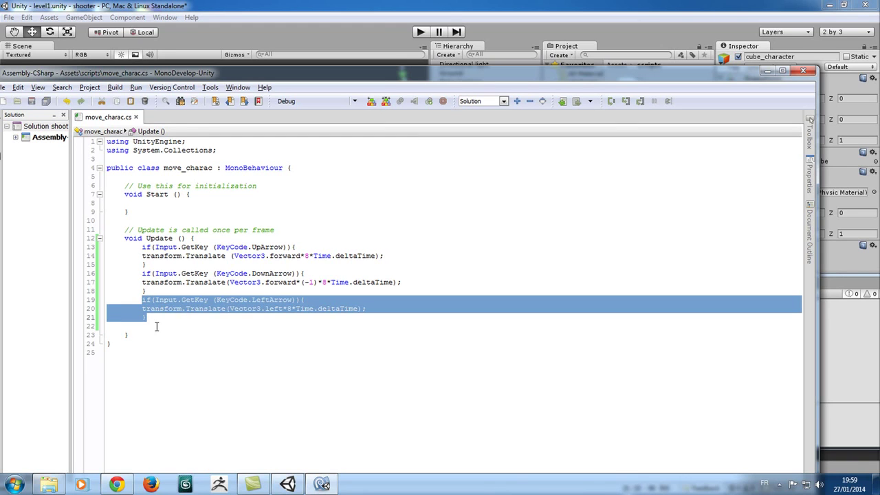
pyautogui.click(157, 326)
pyautogui.hotkey('ctrl', 'v')
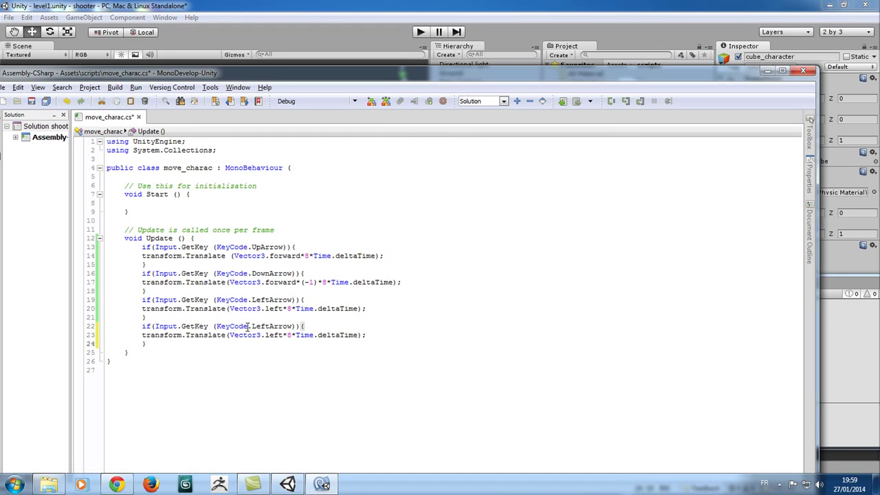
pyautogui.moveTo(250, 326); pyautogui.dragTo(265, 326)
pyautogui.write('Right')
pyautogui.click(248, 326)
pyautogui.write('.')
pyautogui.press('Escape')
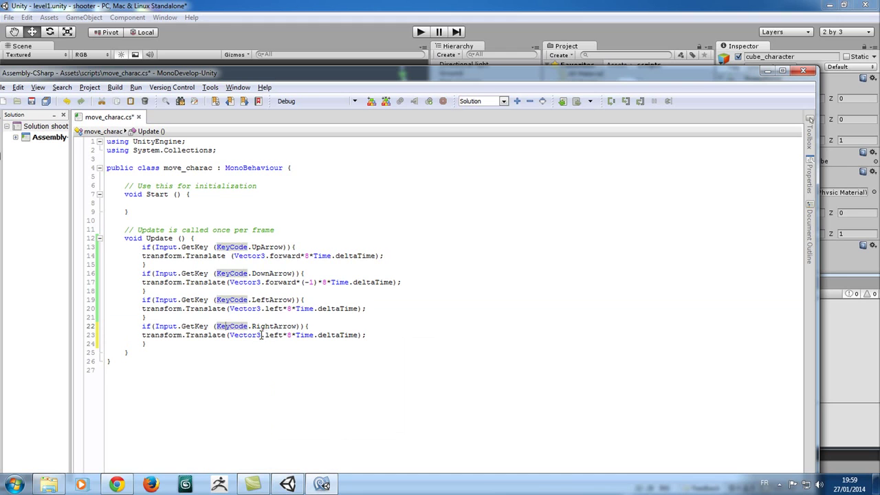
pyautogui.moveTo(261, 335); pyautogui.dragTo(282, 335)
pyautogui.write('.')
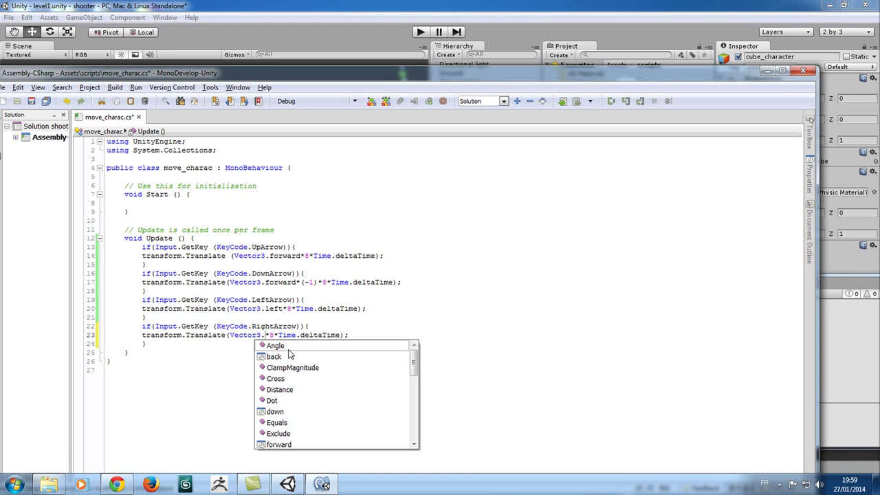
pyautogui.write('ri')
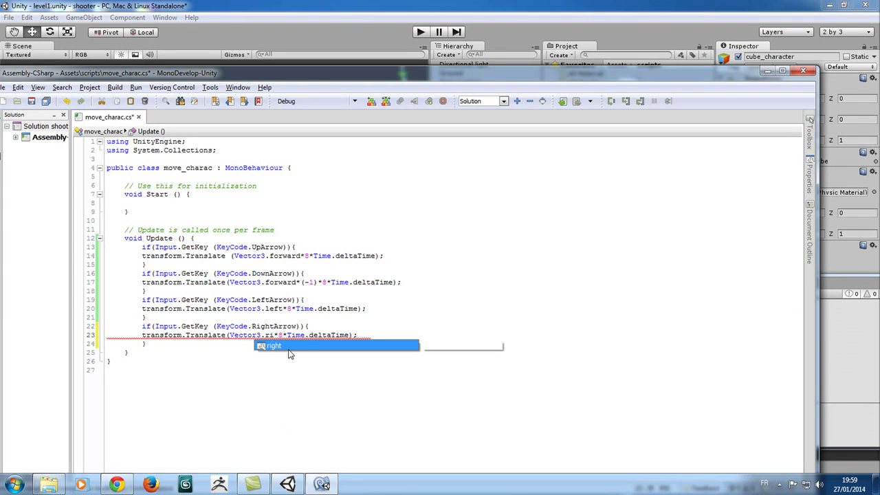
pyautogui.write('ght')
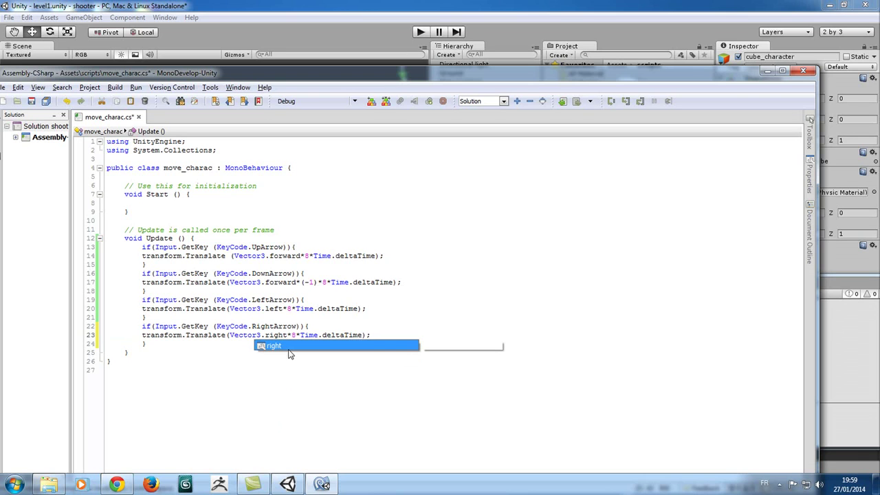
# Change line 17 to Vector3.back without the (-1)* factor and save the script.
pyautogui.moveTo(260, 282); pyautogui.dragTo(297, 282)
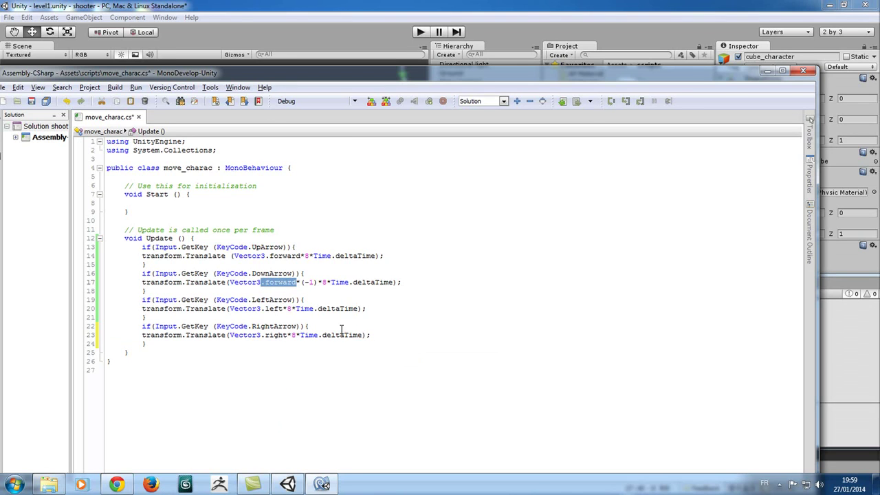
pyautogui.write('.ba')
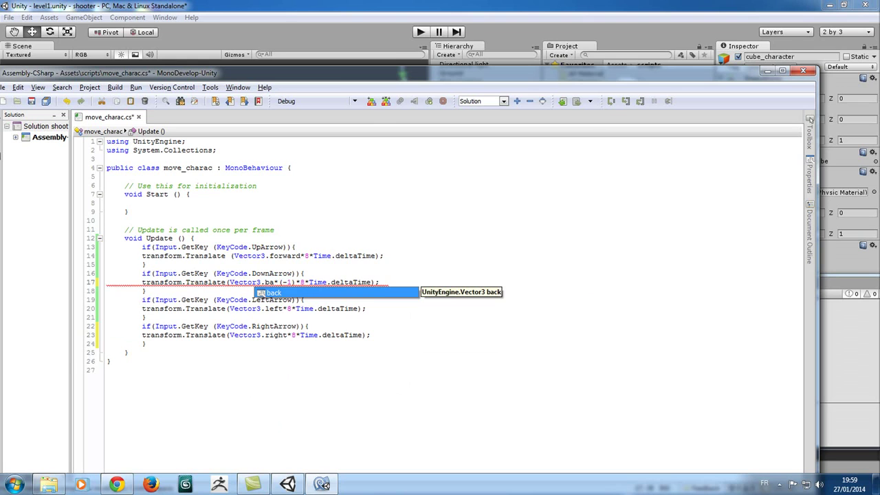
pyautogui.write('ck')
pyautogui.press('Right')
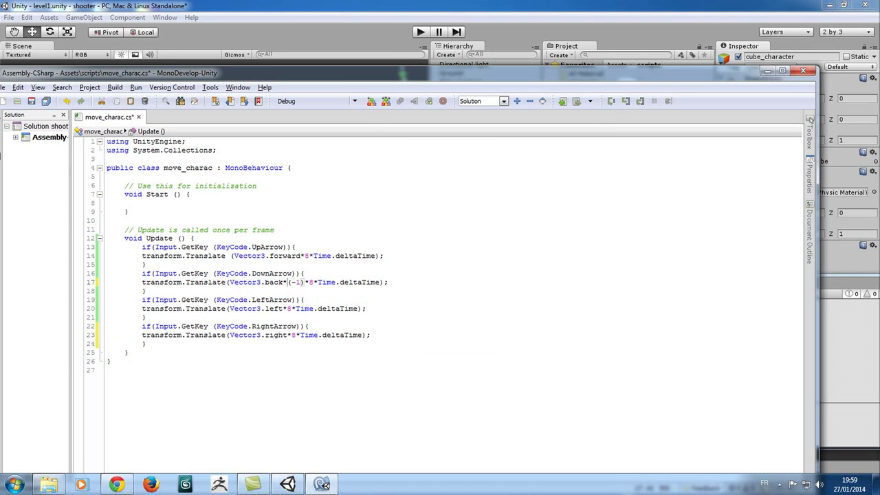
pyautogui.press('Delete')
pyautogui.press('Delete')
pyautogui.press('Delete')
pyautogui.press('Delete')
pyautogui.press('Delete')
pyautogui.click(351, 334)
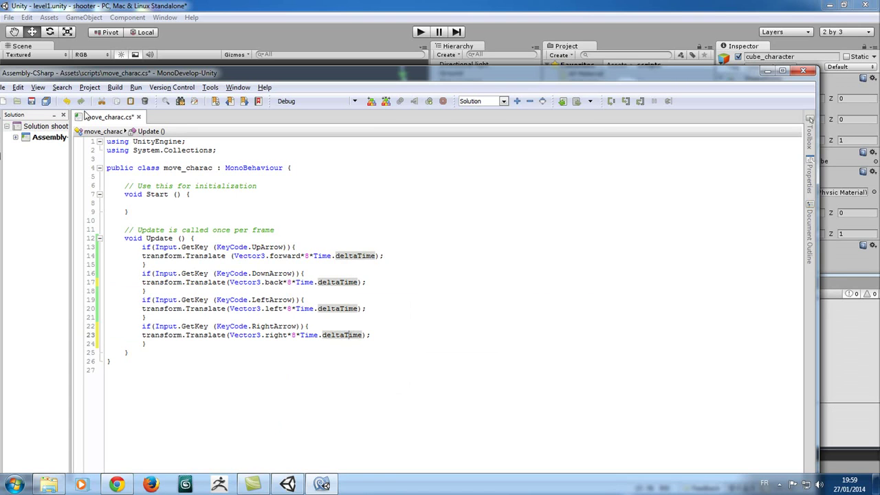
pyautogui.click(33, 107)
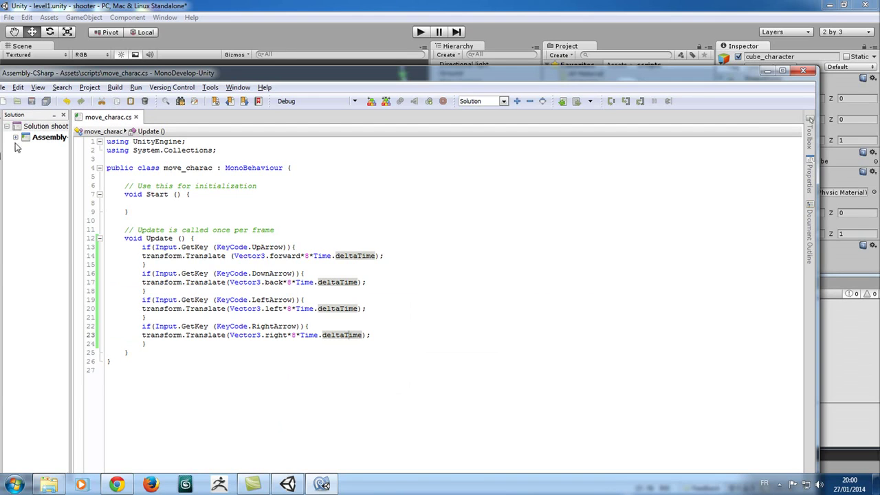
# Play the scene in Unity and drive the cube right with D, forward with W and back with S.
pyautogui.click(523, 5)
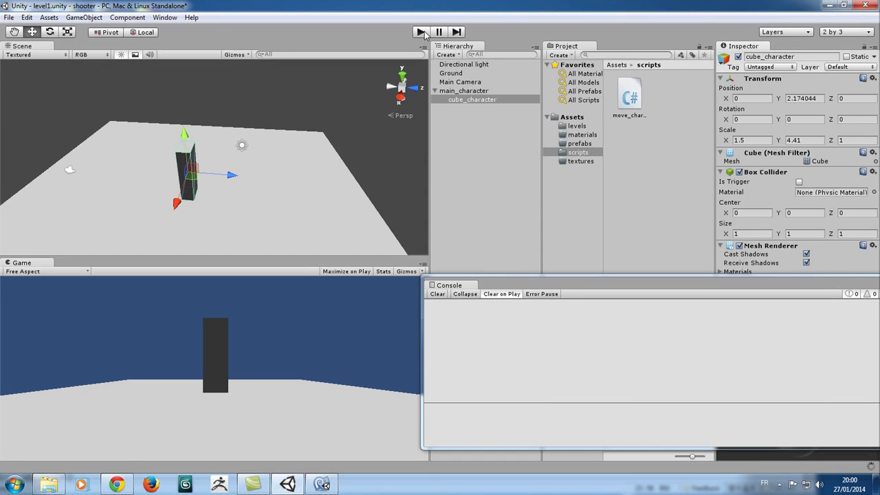
pyautogui.click(421, 32)
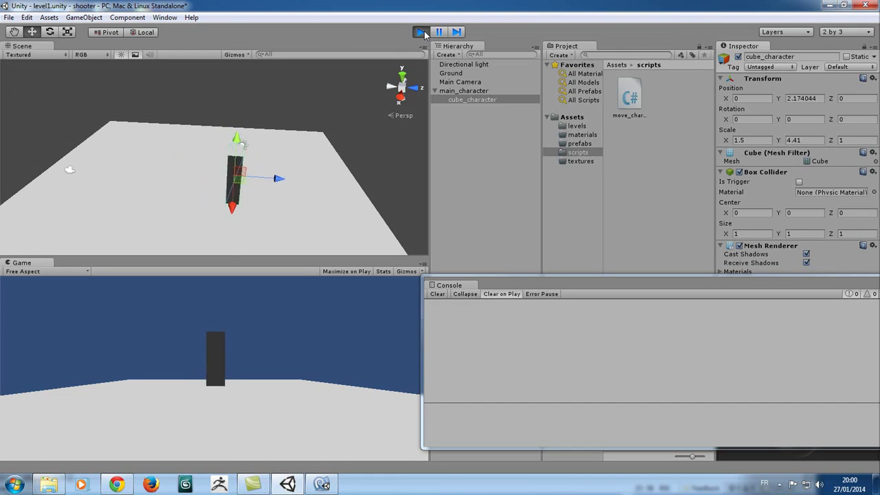
pyautogui.press('d')
pyautogui.press('w')
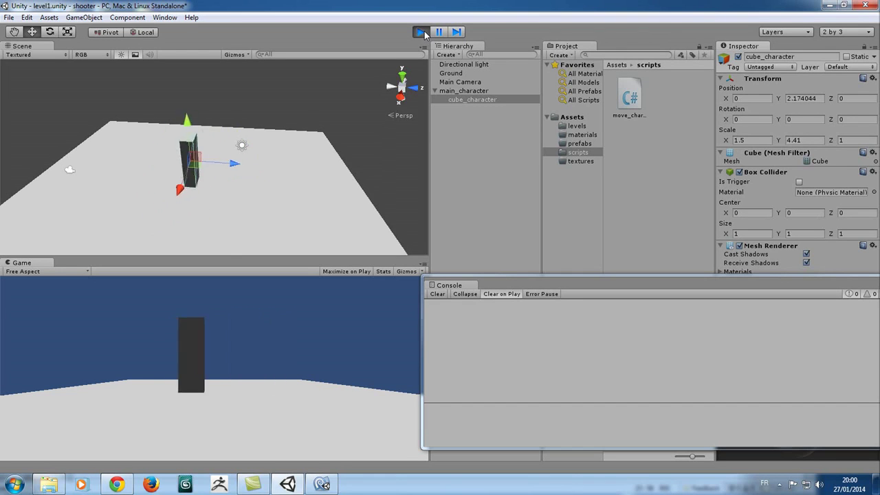
pyautogui.press('s')
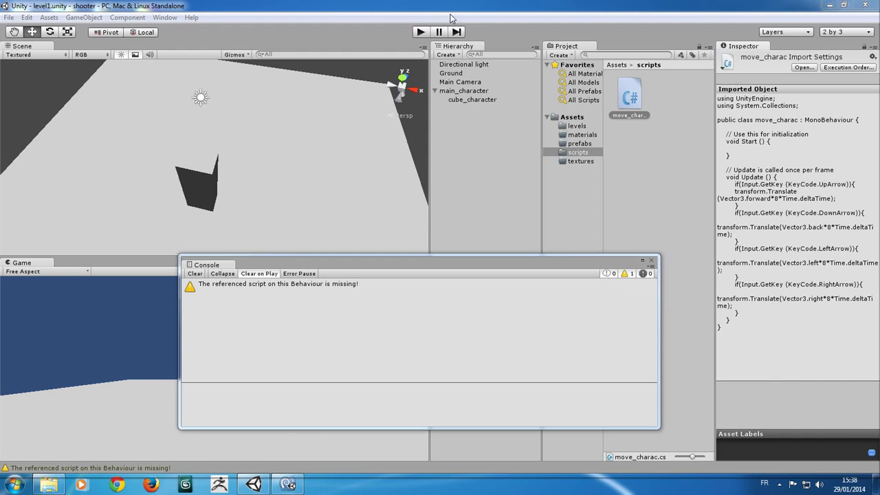
# Play the scene again and steer the cube with the Up, Down, Right and Left arrows.
pyautogui.click(287, 485)
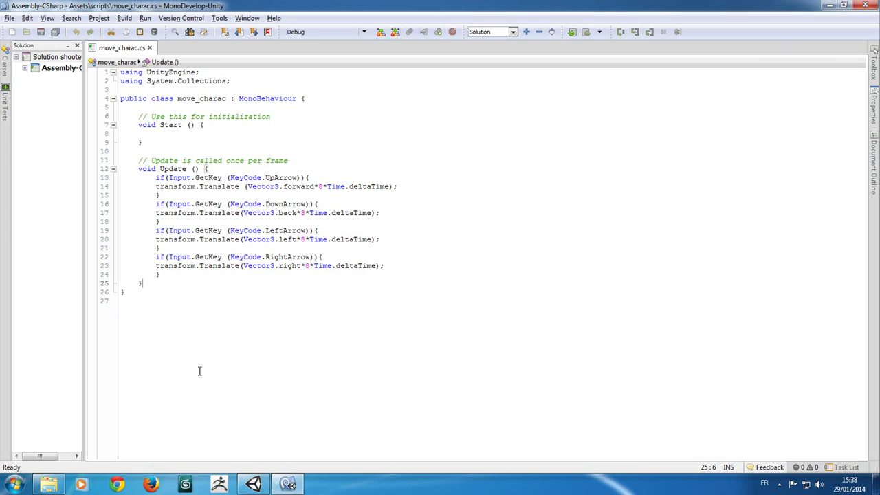
pyautogui.click(828, 6)
pyautogui.click(420, 33)
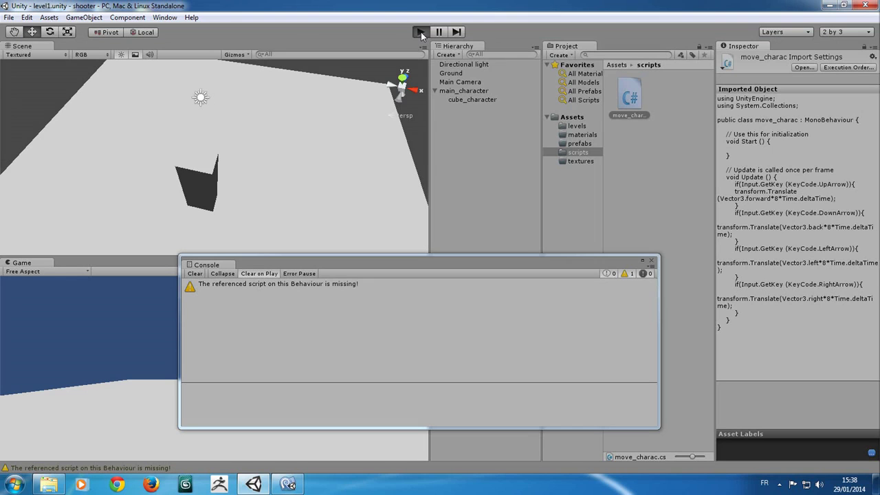
pyautogui.press('Up')
pyautogui.press('Down')
pyautogui.press('Right')
pyautogui.press('Left')
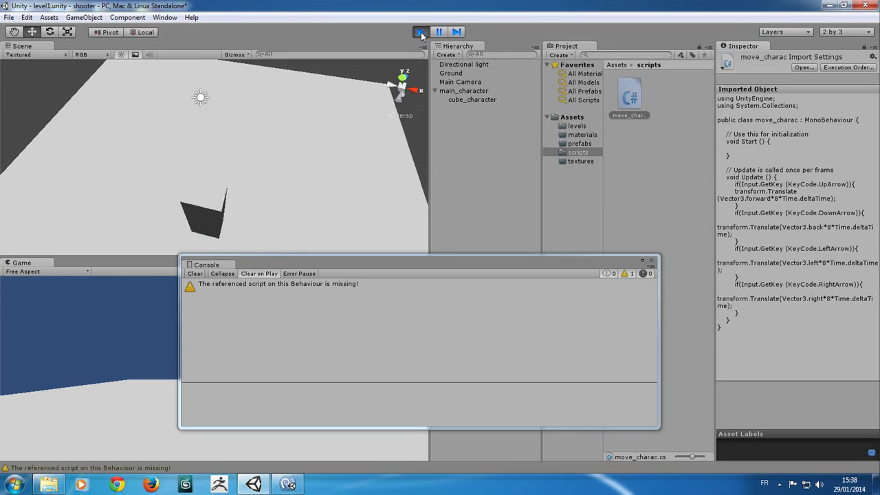
pyautogui.press('Up')
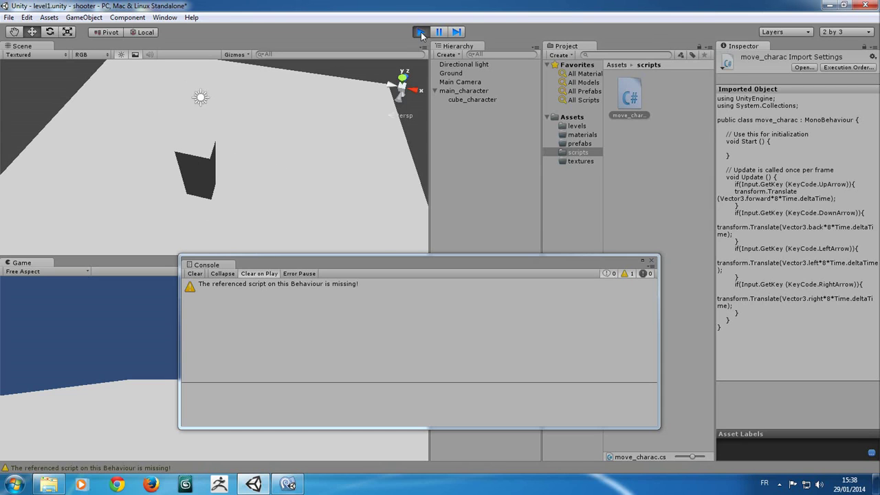
# Select cube_character, stop play mode, and return to the move_charac.cs script.
pyautogui.click(206, 163)
pyautogui.click(420, 32)
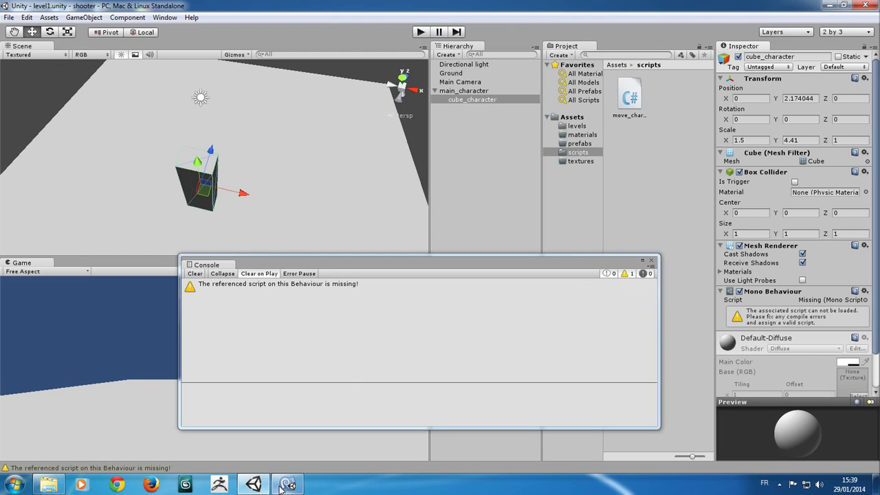
pyautogui.moveTo(282, 489)
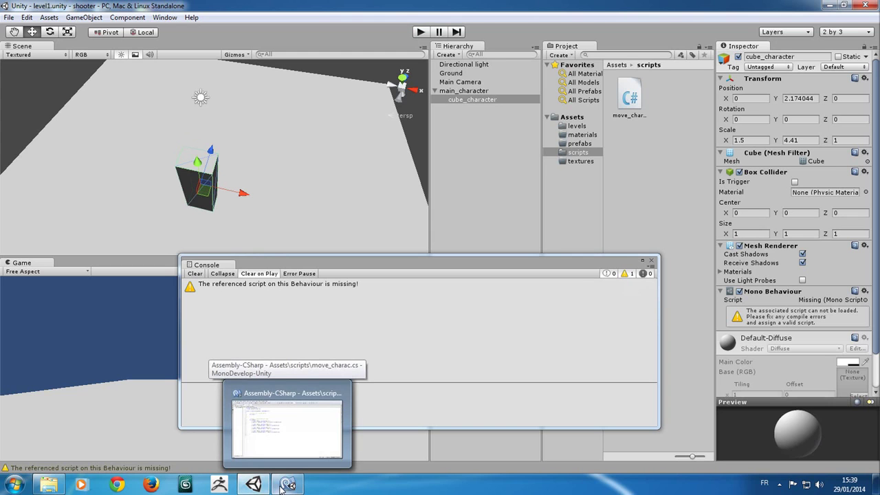
pyautogui.click(281, 487)
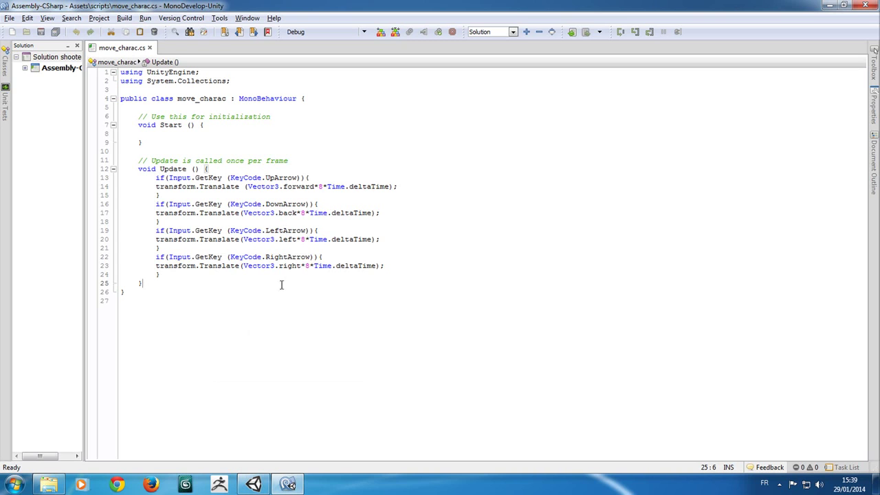
pyautogui.click(14, 485)
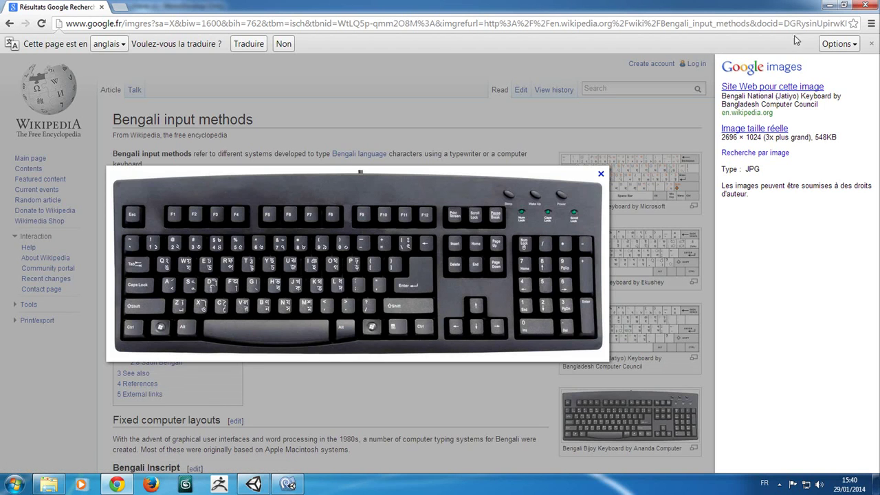
# Minimize Chrome to reveal move_charac.cs with its four arrow-key blocks.
pyautogui.click(830, 6)
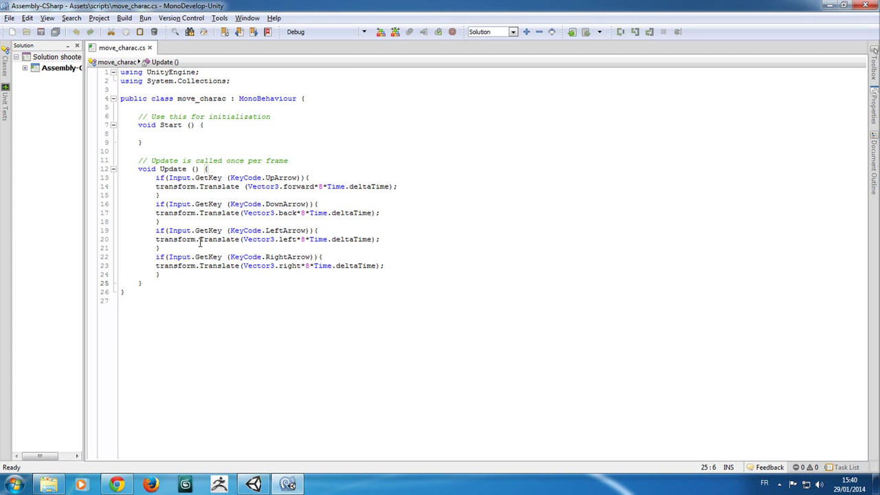
# Replace line 20's Translate call with a call beginning 'transform.Rotate(Vector3.up'.
pyautogui.moveTo(200, 239); pyautogui.dragTo(240, 239)
pyautogui.click(200, 239)
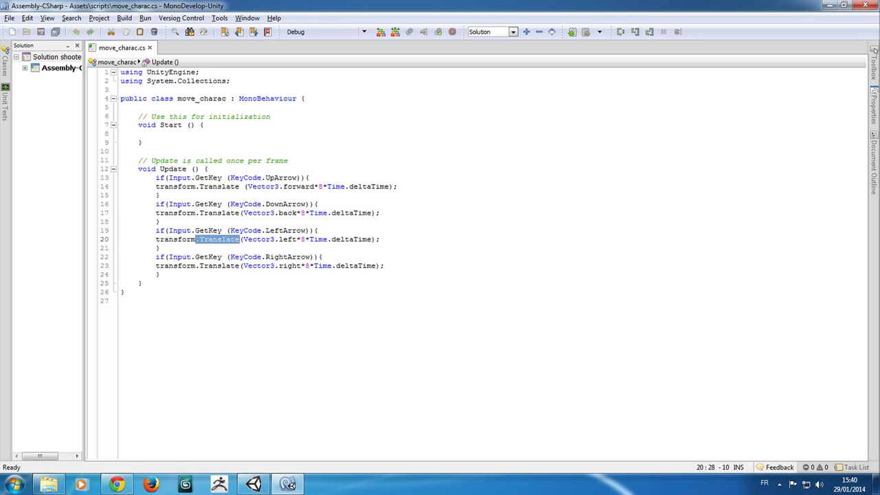
pyautogui.write('.Rot')
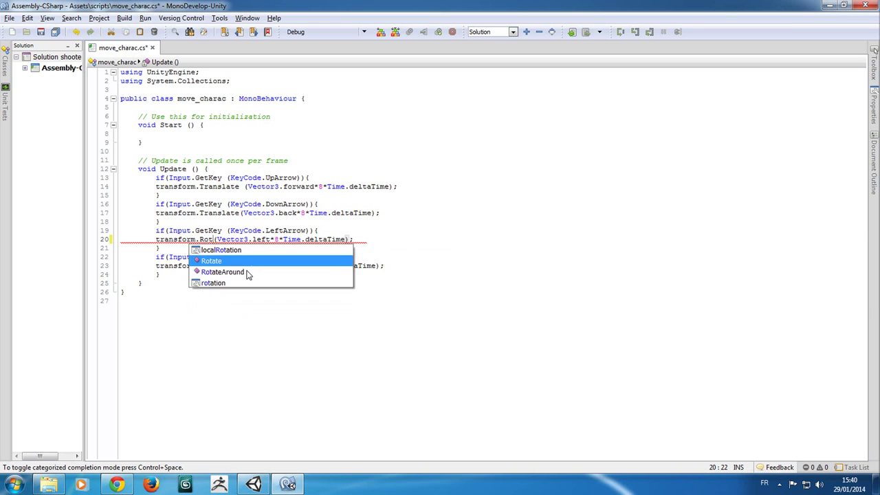
pyautogui.write('at')
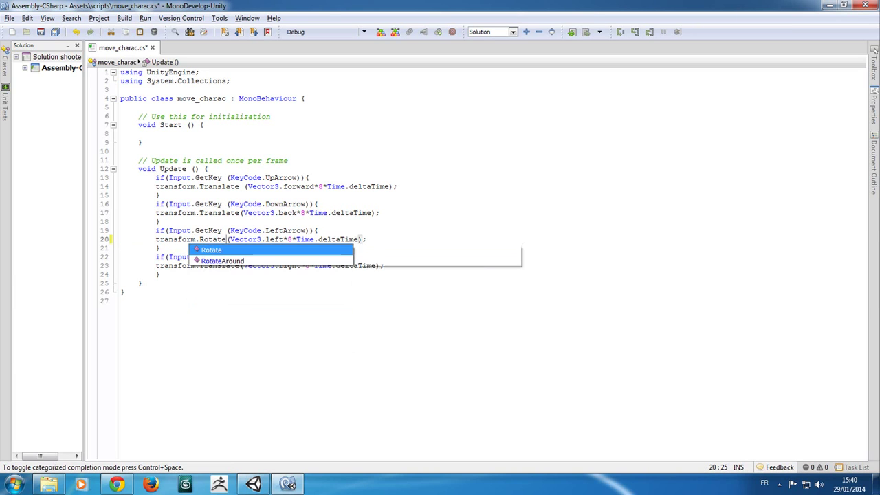
pyautogui.write('e')
pyautogui.press('Down')
pyautogui.press('Down')
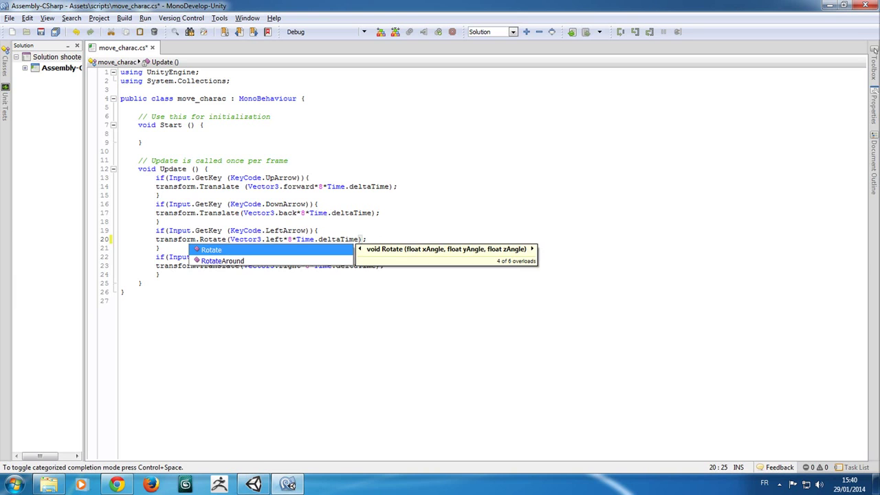
pyautogui.press('Escape')
pyautogui.click(262, 238)
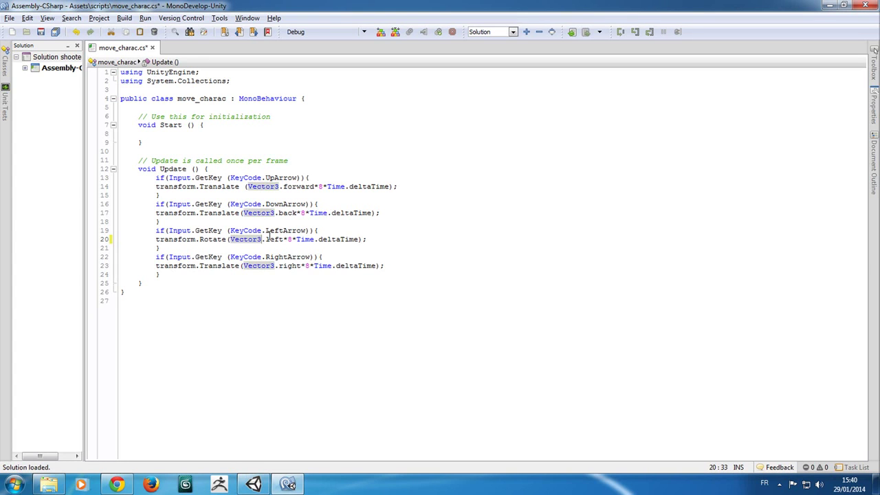
pyautogui.moveTo(227, 239); pyautogui.dragTo(369, 240)
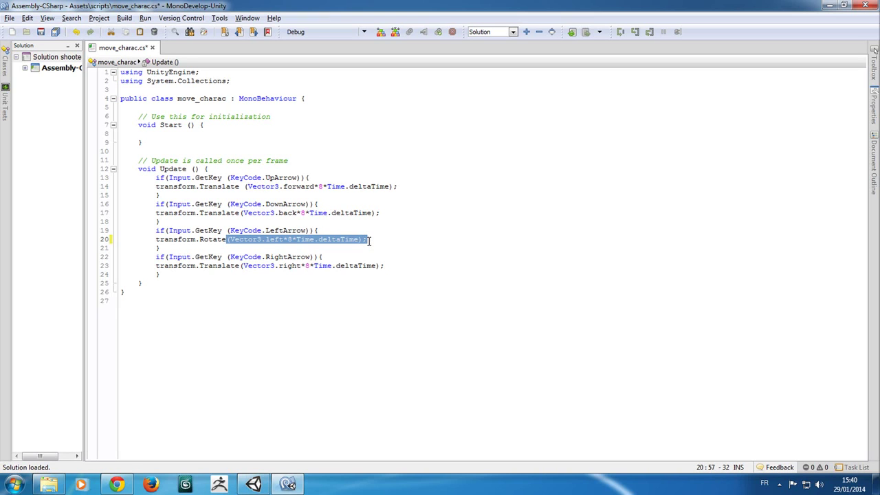
pyautogui.press('BackSpace')
pyautogui.write('(')
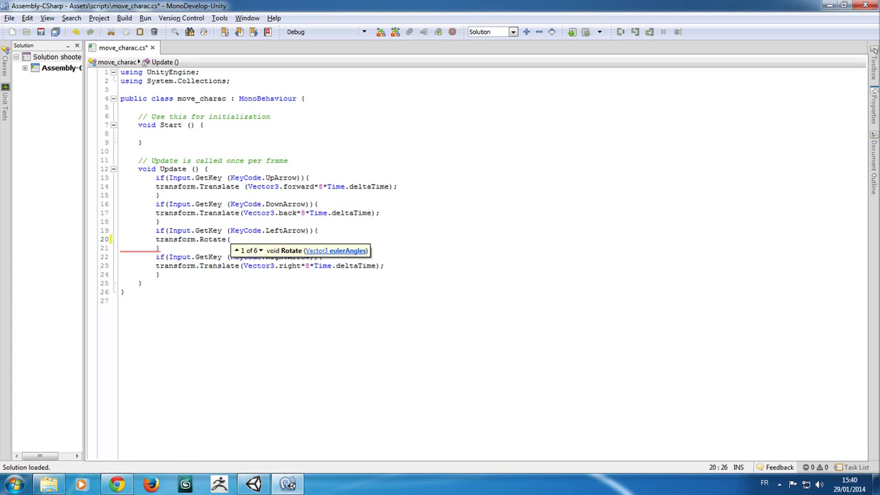
pyautogui.write('Vector')
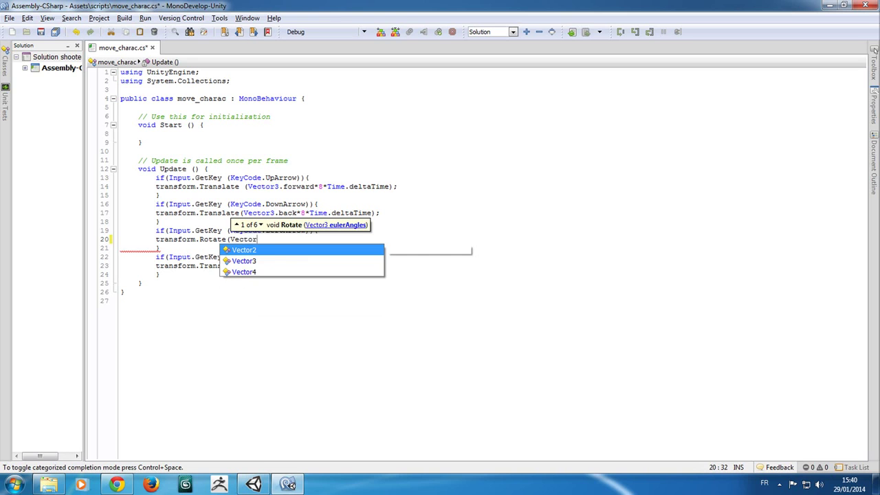
pyautogui.write('3.')
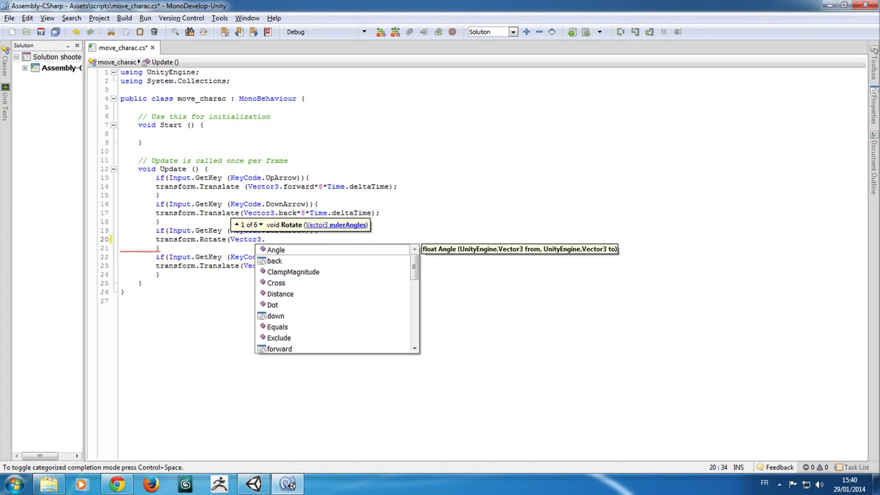
pyautogui.write('up')
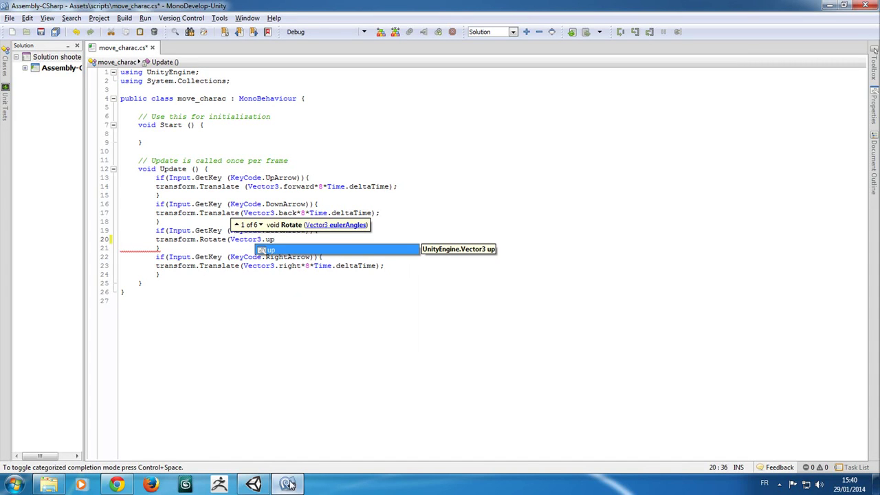
pyautogui.click(828, 6)
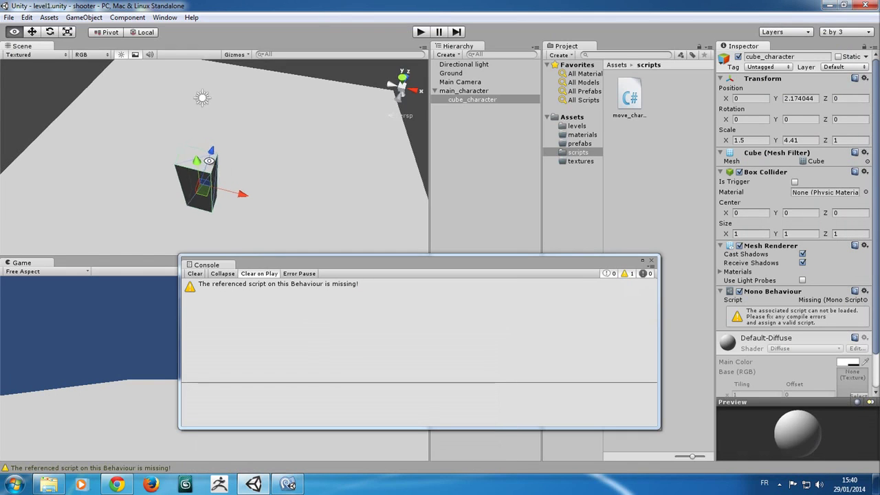
# Test-spin cube_character around Y with the Rotate tool, undo it, and return to the Move tool.
pyautogui.keyDown('alt'); pyautogui.moveTo(196, 162); pyautogui.dragTo(205, 163); pyautogui.keyUp('alt')
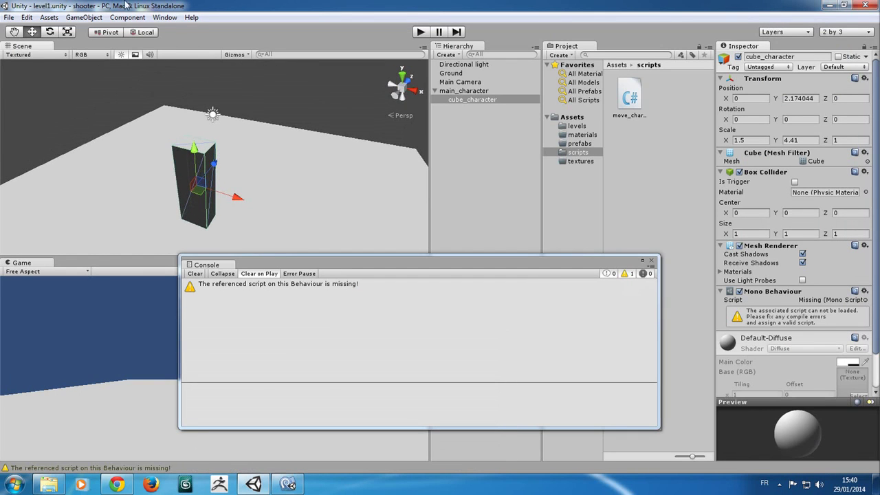
pyautogui.click(51, 33)
pyautogui.moveTo(175, 219)
pyautogui.mouseDown()
pyautogui.moveTo(130, 211)
pyautogui.moveTo(264, 187)
pyautogui.mouseUp()
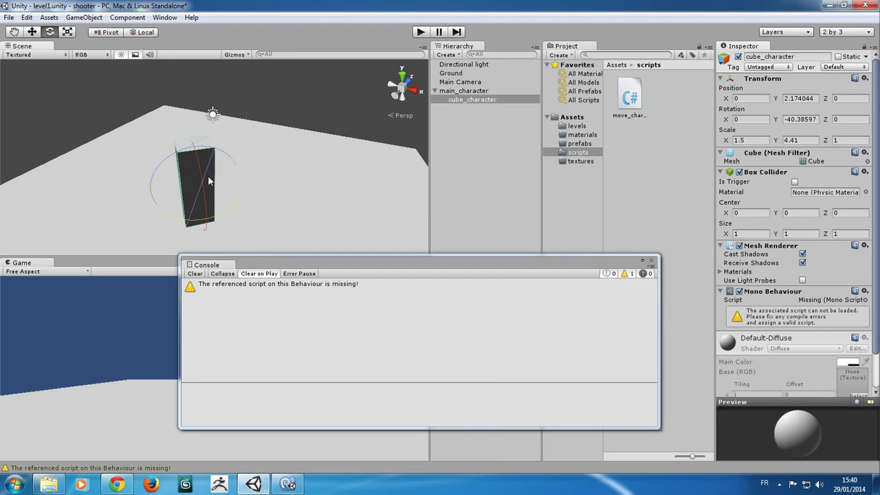
pyautogui.hotkey('ctrl', 'z')
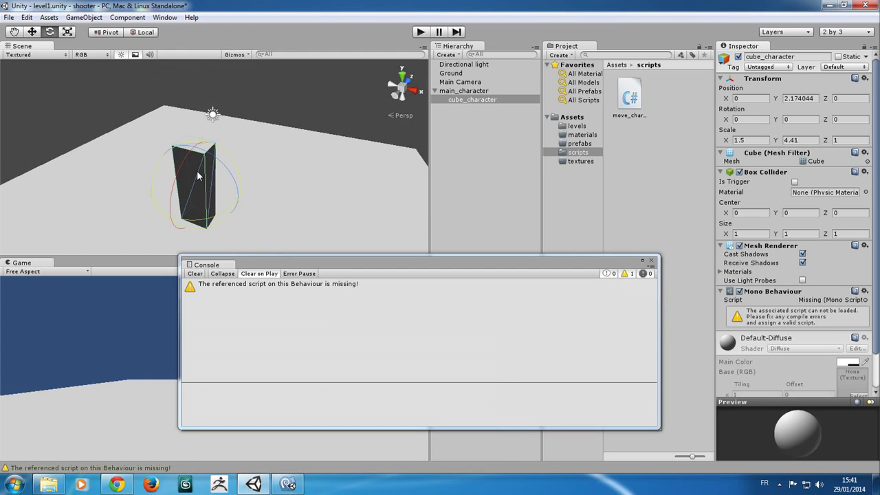
pyautogui.click(32, 32)
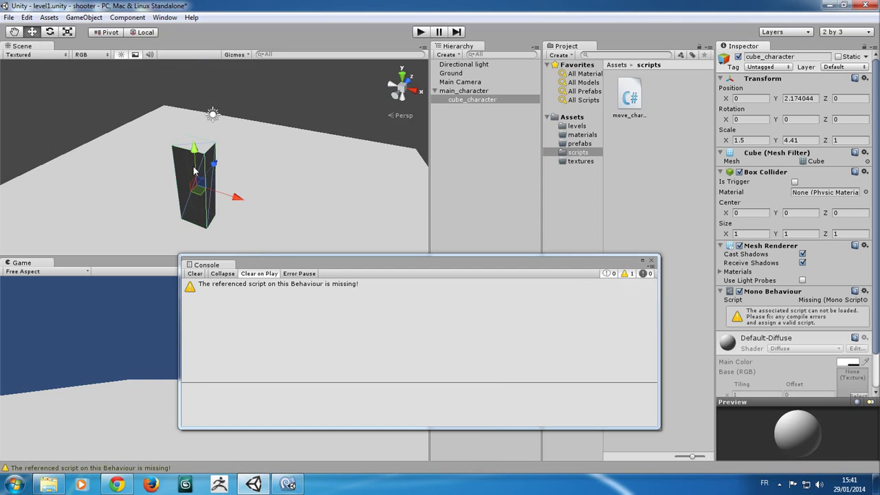
pyautogui.click(288, 484)
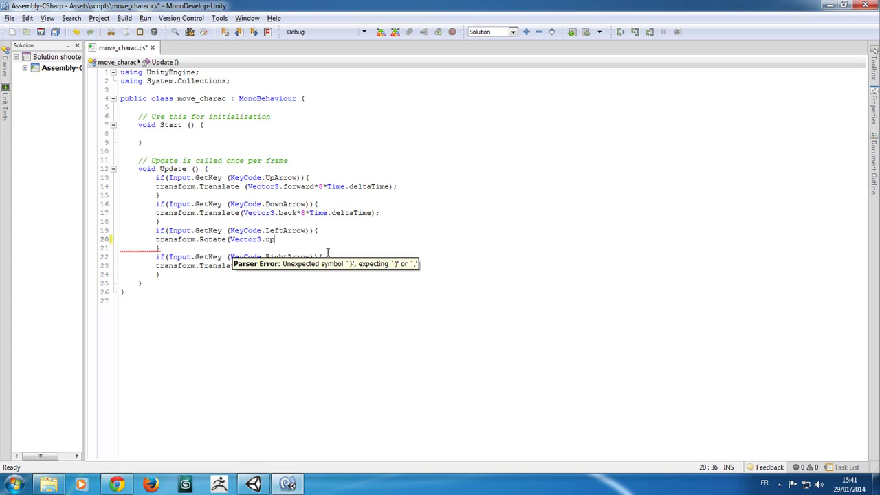
# Finish line 20 as transform.Rotate(Vector3.up*8);, save, and play-test the rotation in Unity.
pyautogui.write('*')
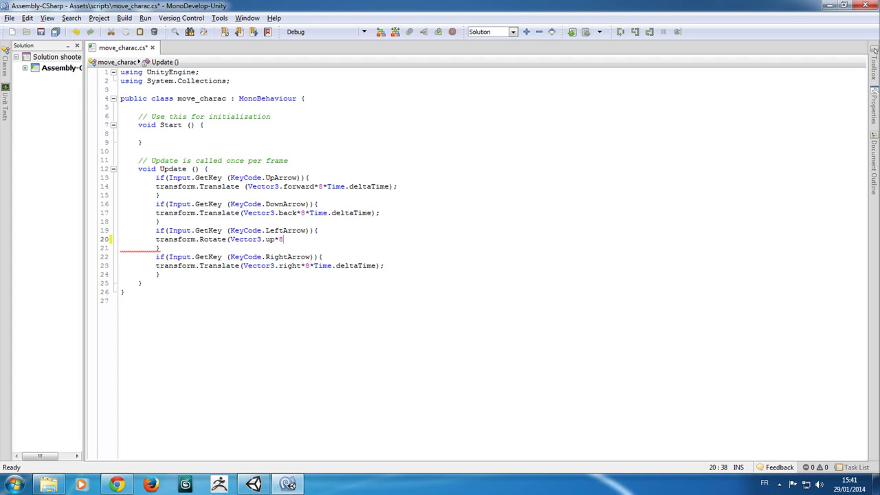
pyautogui.write(')')
pyautogui.write(';')
pyautogui.click(41, 31)
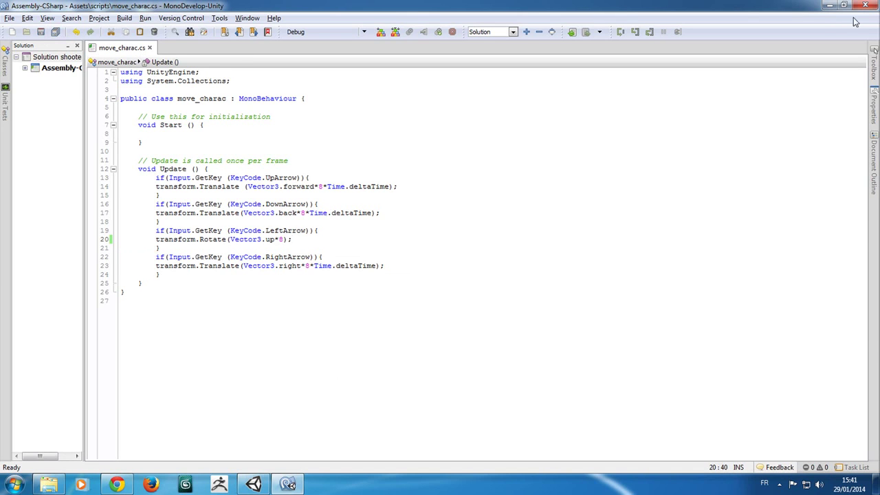
pyautogui.click(830, 7)
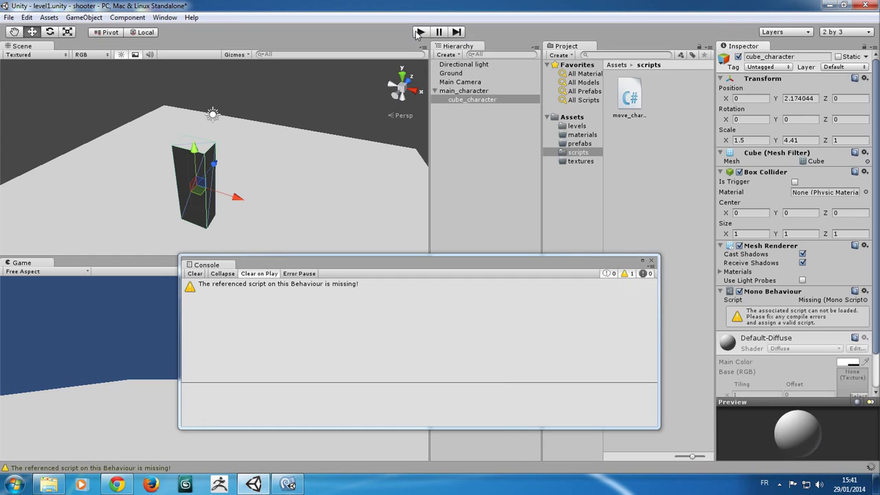
pyautogui.click(416, 32)
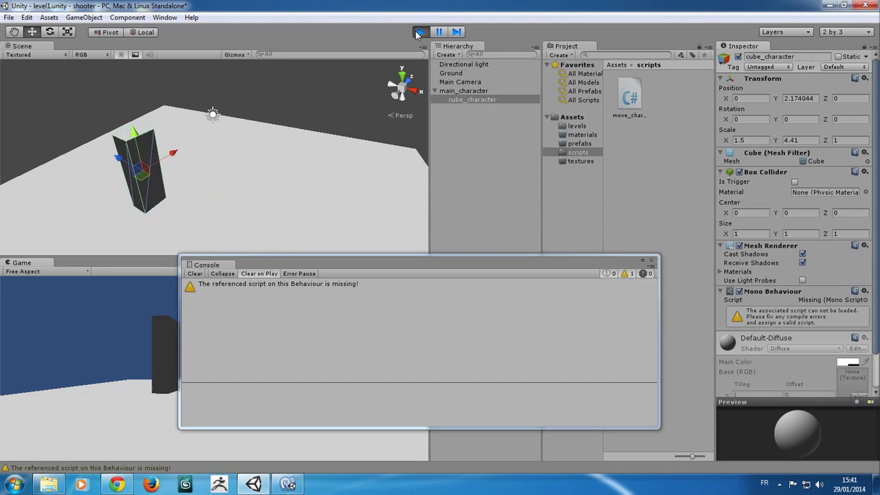
pyautogui.click(419, 32)
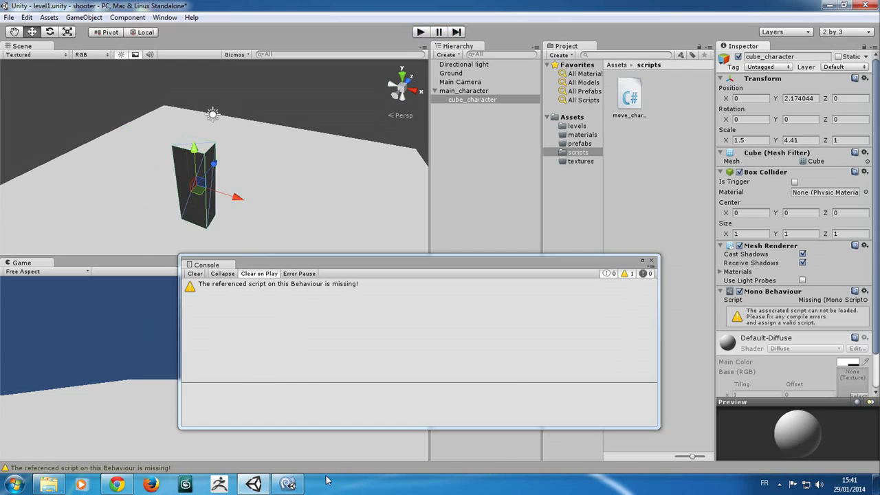
pyautogui.click(287, 484)
# Reduce the rotation amount on line 20 from 8 to 4 and indent the line.
pyautogui.doubleClick(280, 239)
pyautogui.write('4')
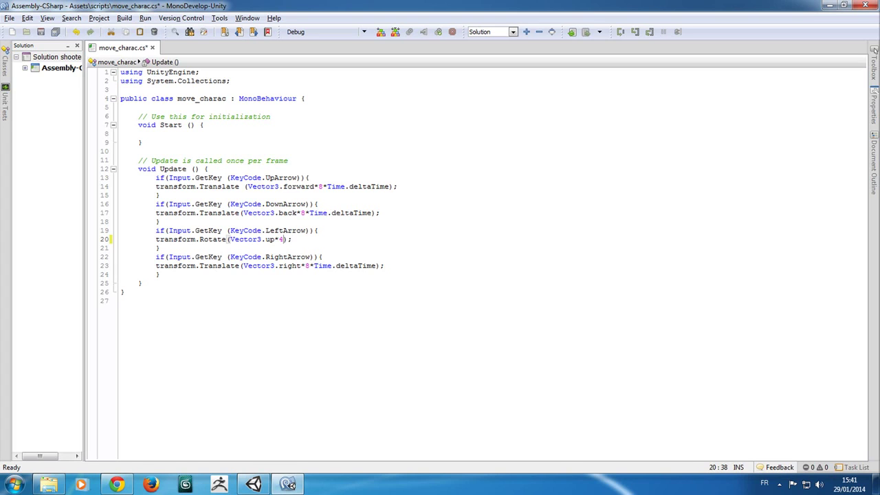
pyautogui.click(157, 239)
pyautogui.press('Tab')
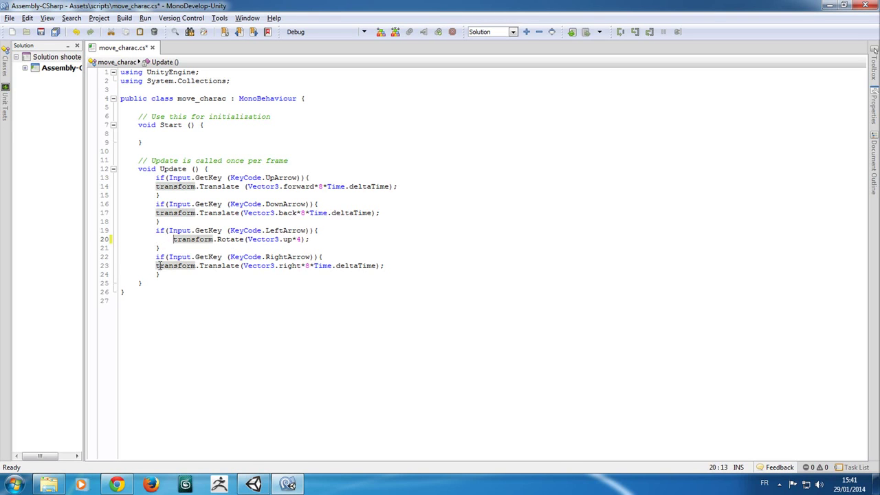
pyautogui.click(156, 266)
pyautogui.click(828, 6)
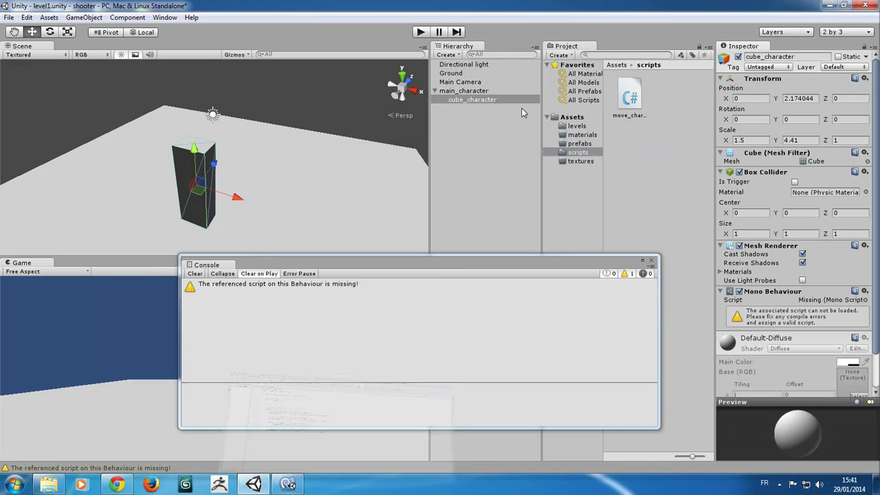
# Play-test the rotation, then change line 20's rotation amount to (-4).
pyautogui.click(418, 31)
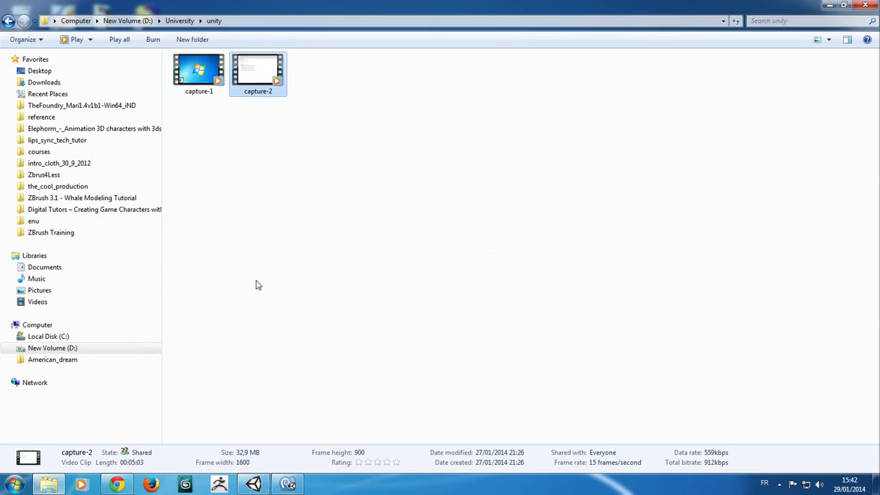
pyautogui.click(253, 484)
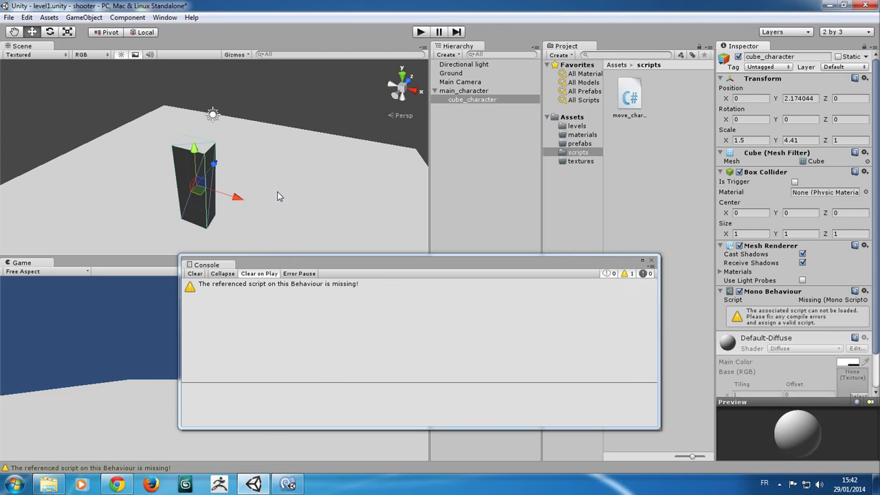
pyautogui.click(287, 484)
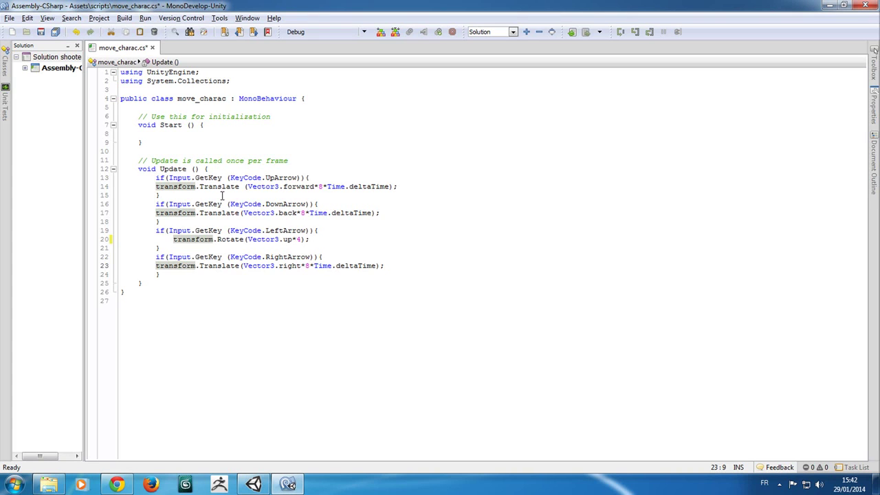
pyautogui.click(297, 240)
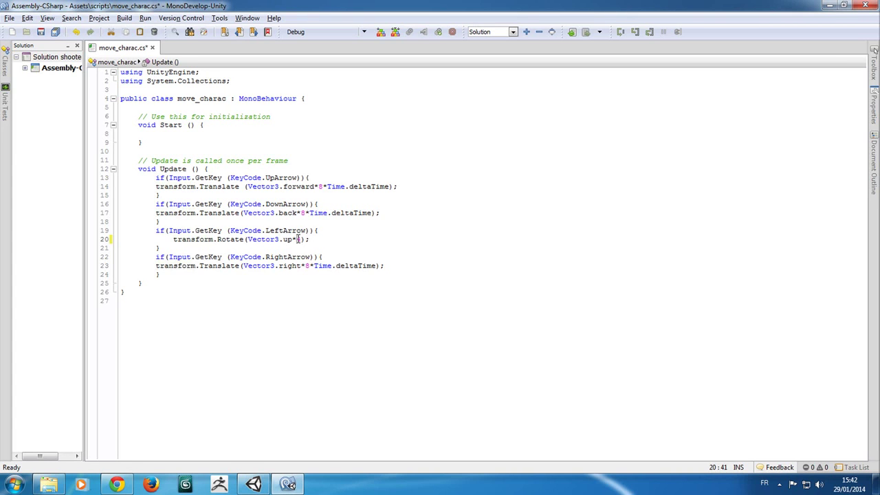
pyautogui.write('(-4')
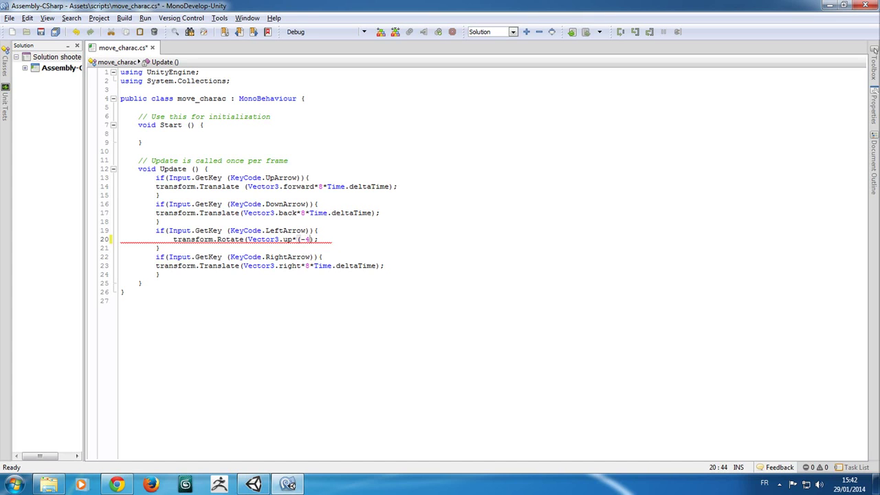
pyautogui.write(')')
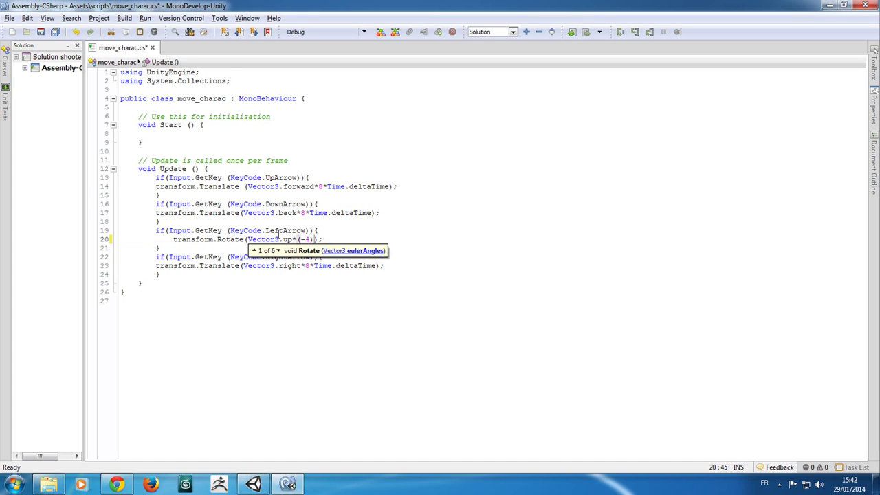
# Save the script and play-test the reversed left-arrow rotation in Unity.
pyautogui.click(41, 32)
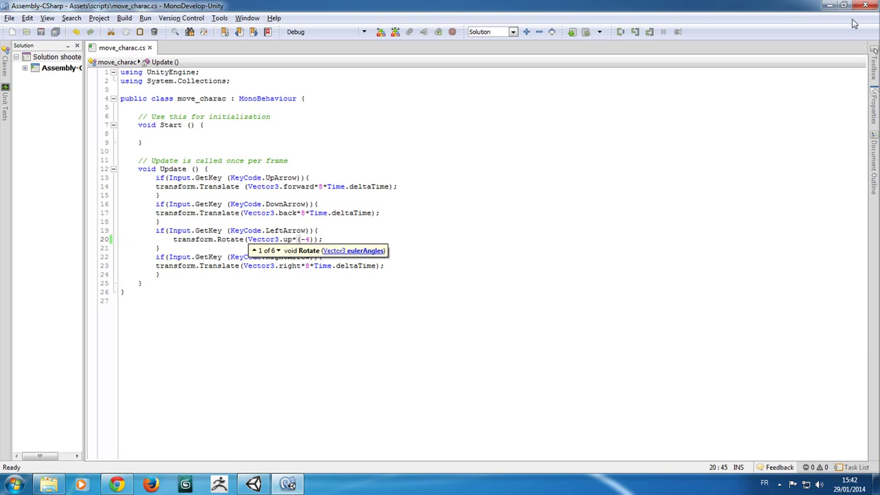
pyautogui.click(828, 6)
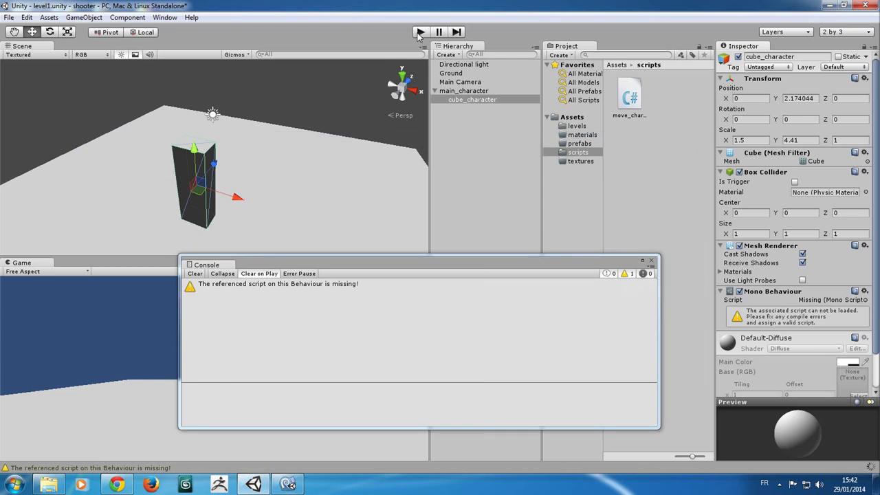
pyautogui.click(419, 33)
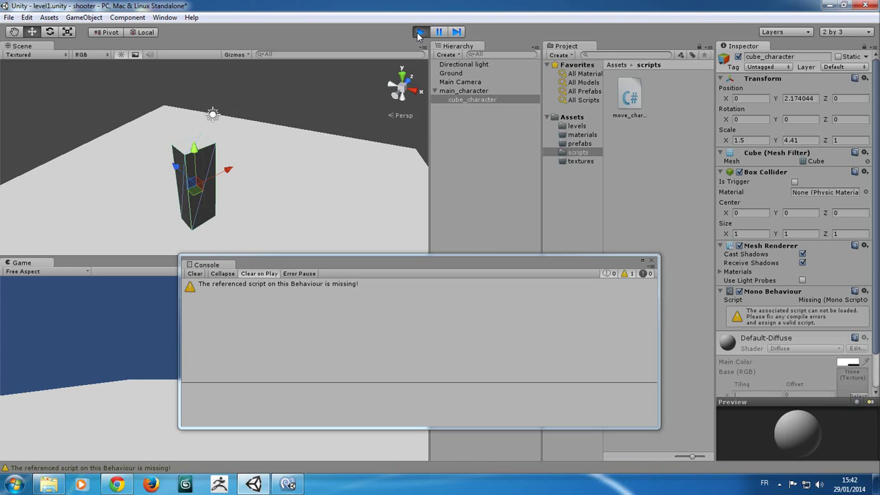
pyautogui.click(419, 32)
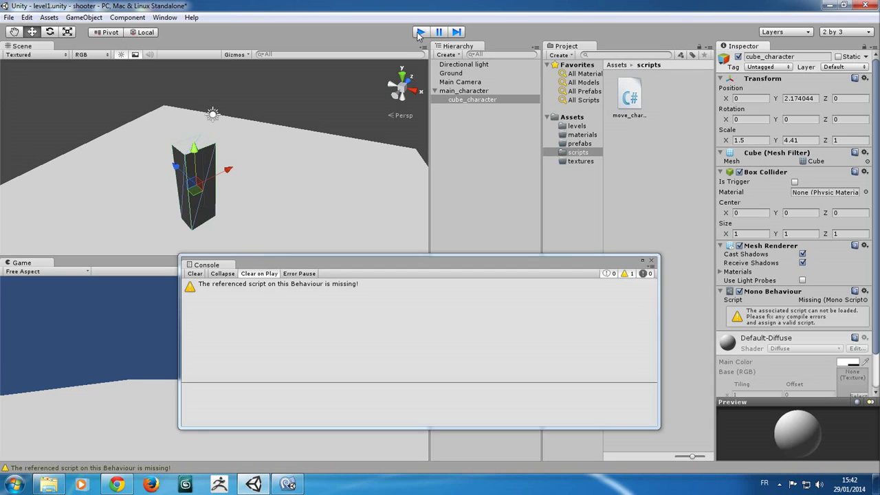
pyautogui.click(287, 485)
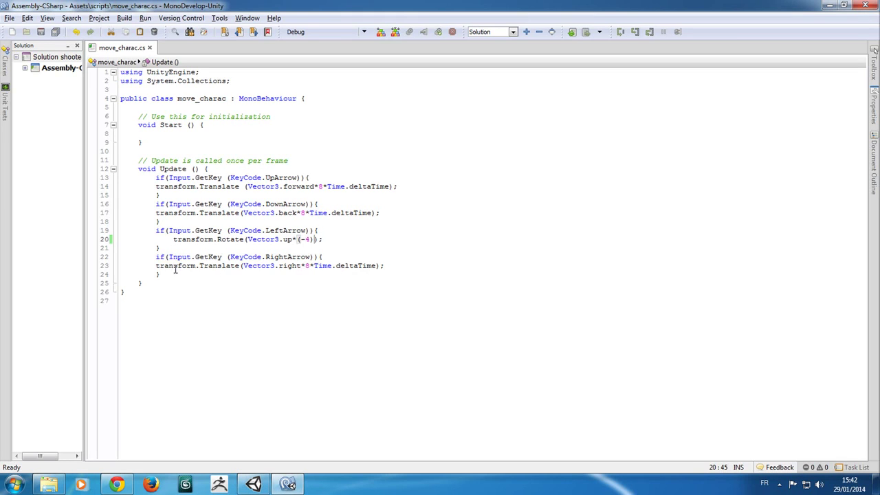
# Replace line 23's Translate call with a Rotate(Vector3.up*4) rotation.
pyautogui.moveTo(197, 265); pyautogui.dragTo(393, 265)
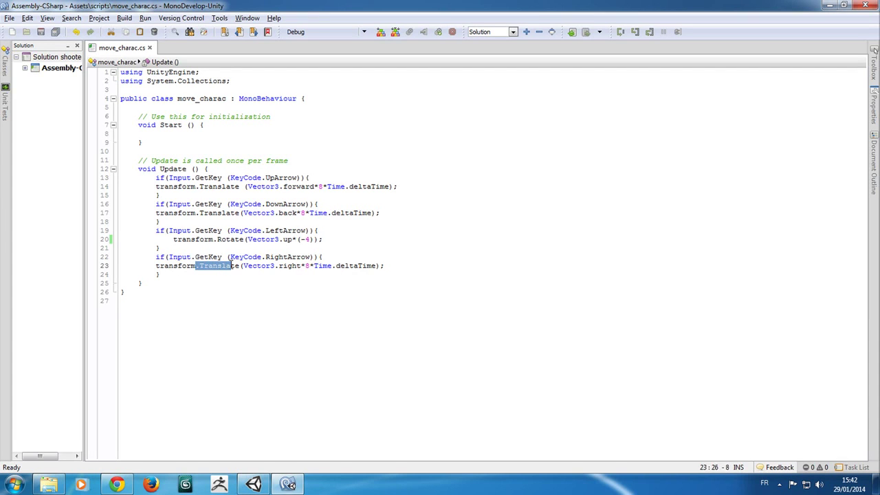
pyautogui.write('.')
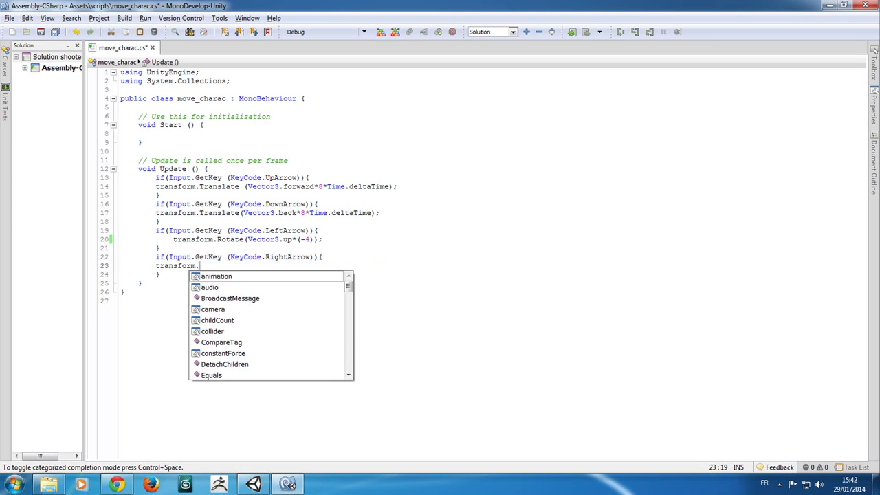
pyautogui.write('Rotate')
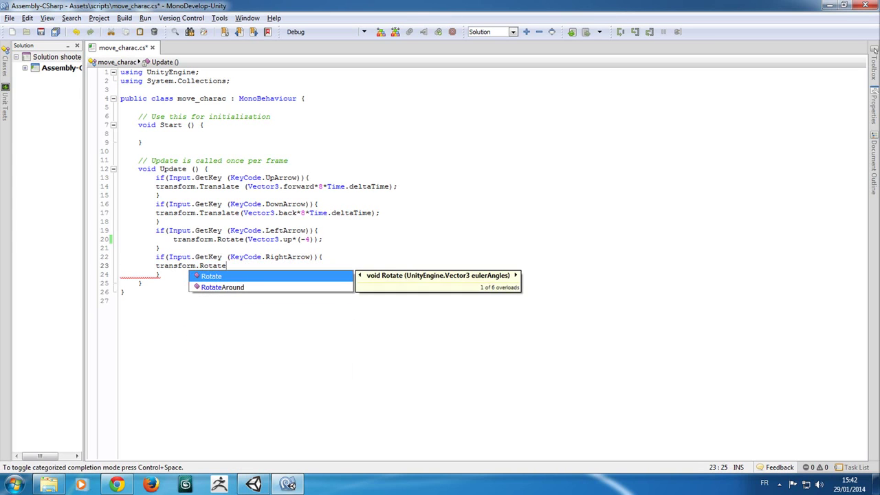
pyautogui.write(' (Vector3d);')
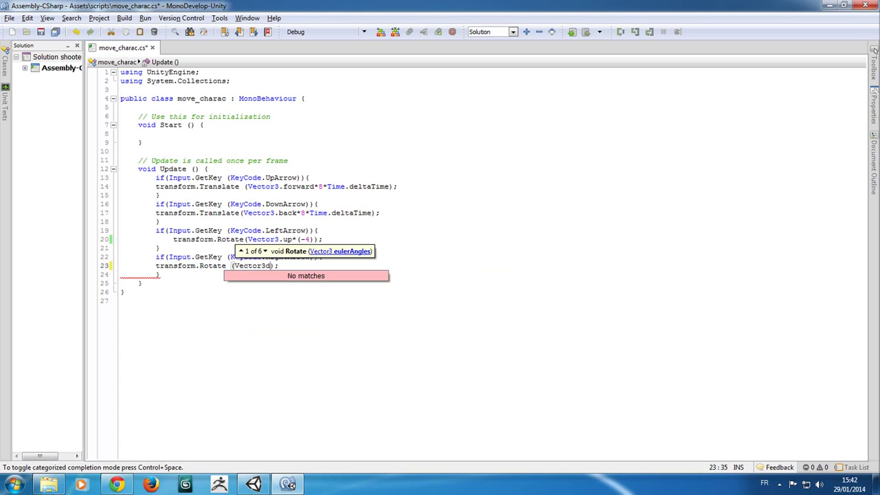
pyautogui.press('BackSpace')
pyautogui.write('.')
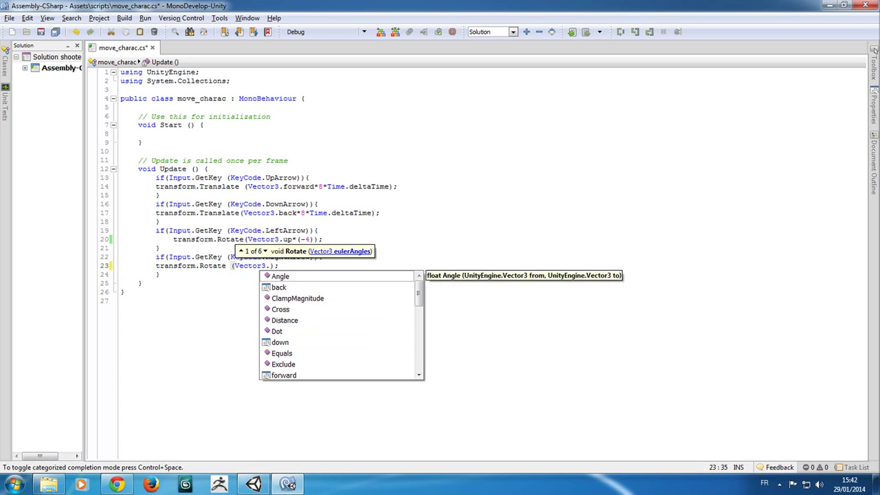
pyautogui.write('up')
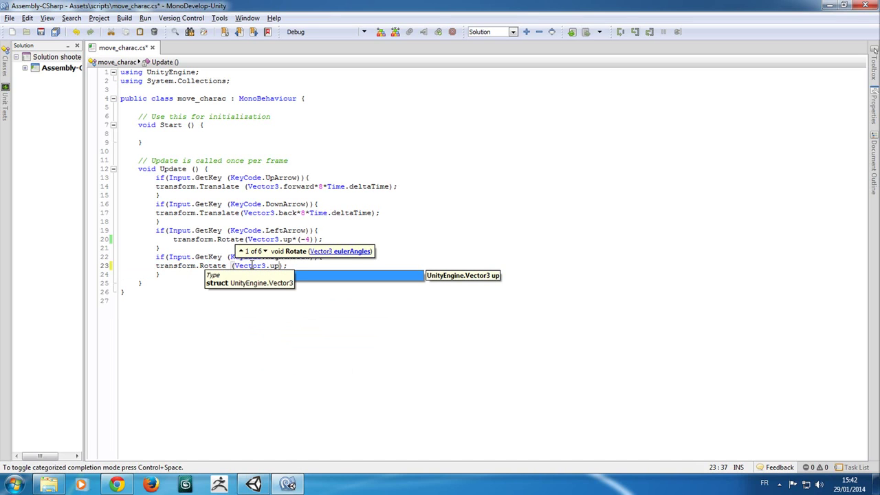
pyautogui.write('*')
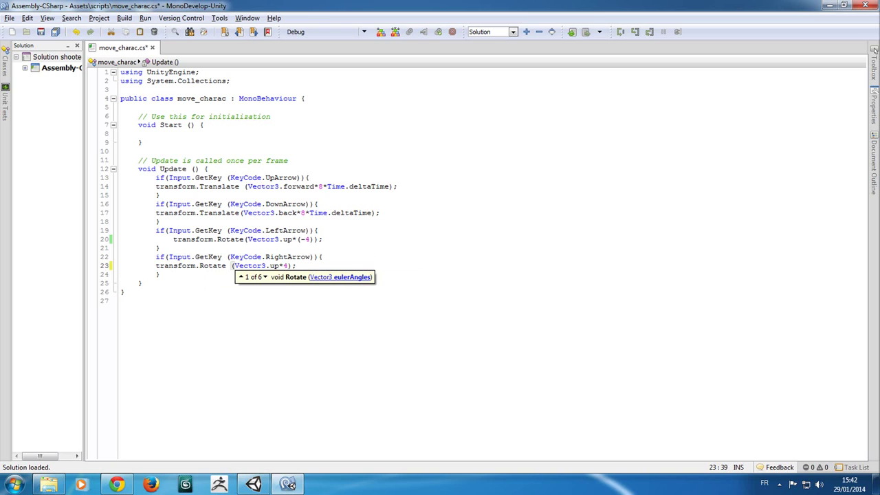
pyautogui.click(258, 257)
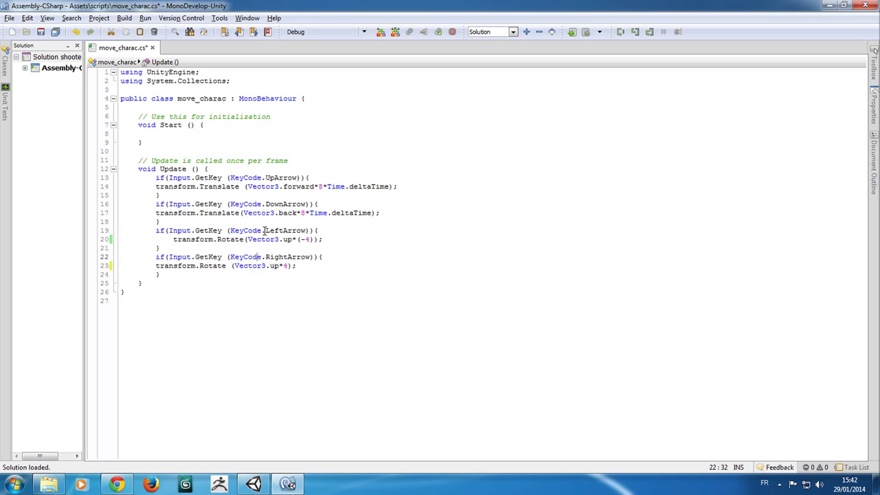
# Change line 20 to Vector3.down*4 without the minus sign and save the script.
pyautogui.moveTo(278, 239); pyautogui.dragTo(293, 240)
pyautogui.write('.')
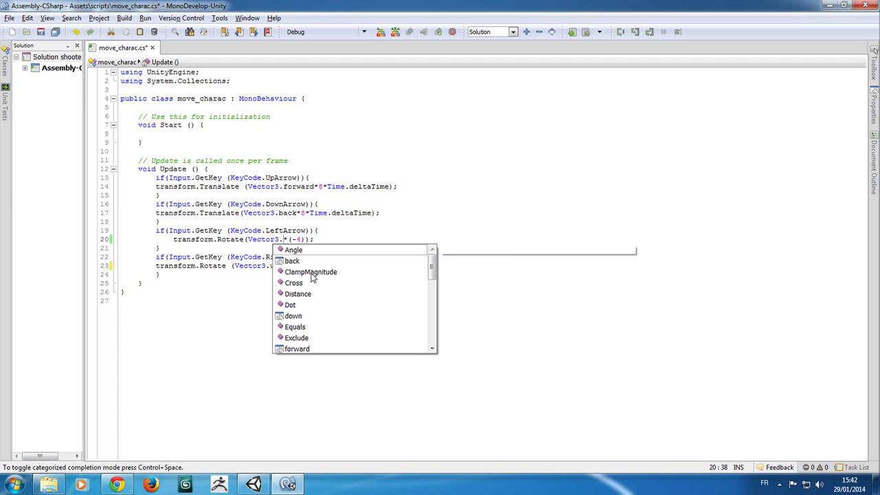
pyautogui.write('do')
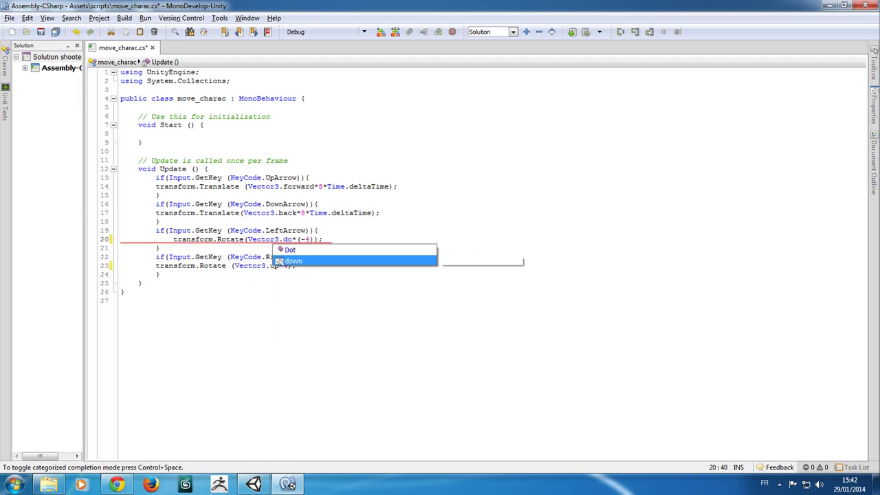
pyautogui.write('wn')
pyautogui.press('Right')
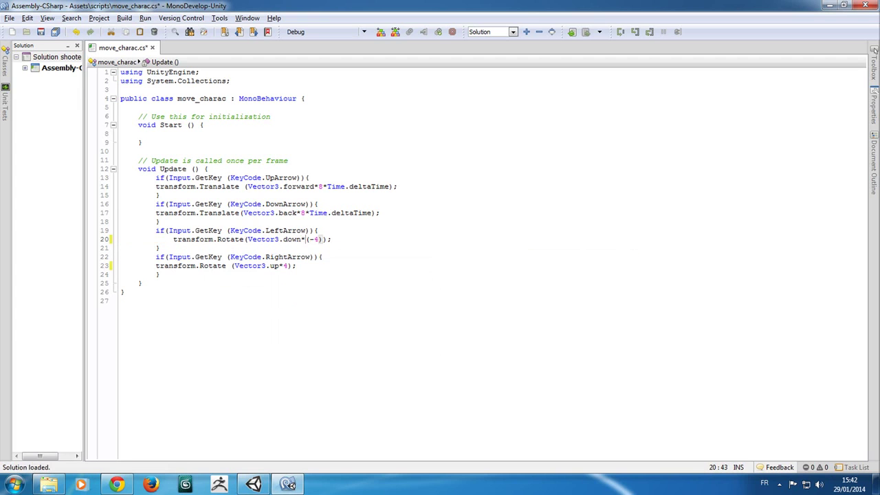
pyautogui.press('Delete')
pyautogui.press('Delete')
pyautogui.click(327, 283)
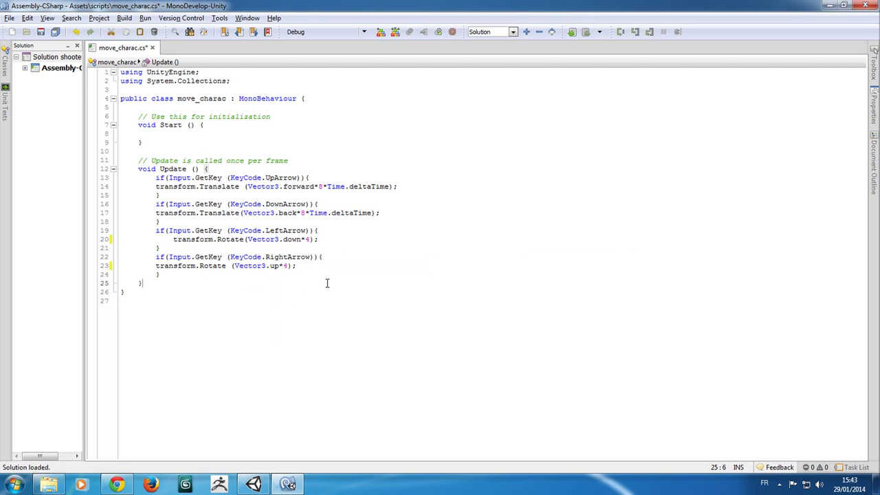
pyautogui.click(41, 33)
# Play-test the new left and right turning controls in Unity.
pyautogui.click(830, 5)
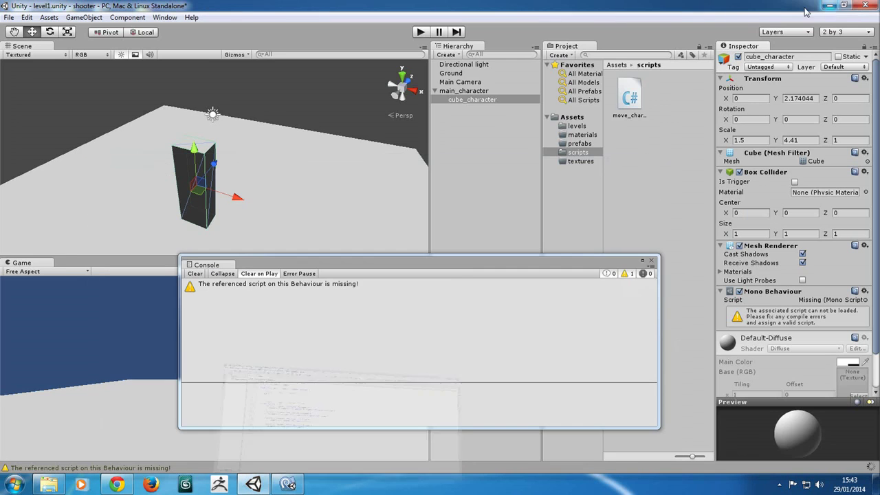
pyautogui.click(421, 33)
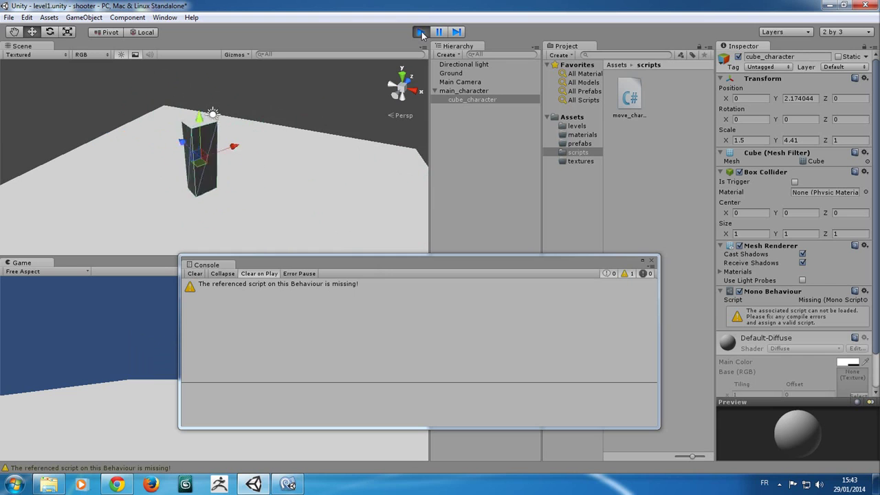
pyautogui.click(420, 33)
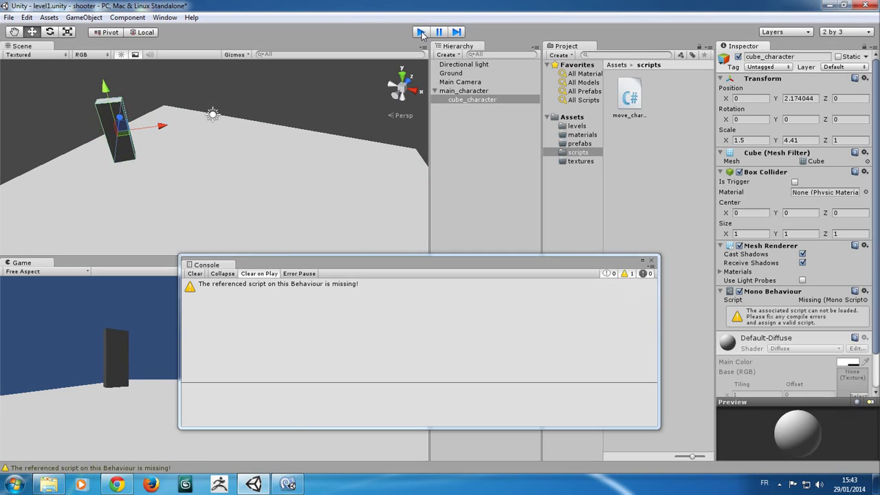
# Select the Ground plane in the Hierarchy and launch 3ds Max 2011 with an empty scene.
pyautogui.click(282, 485)
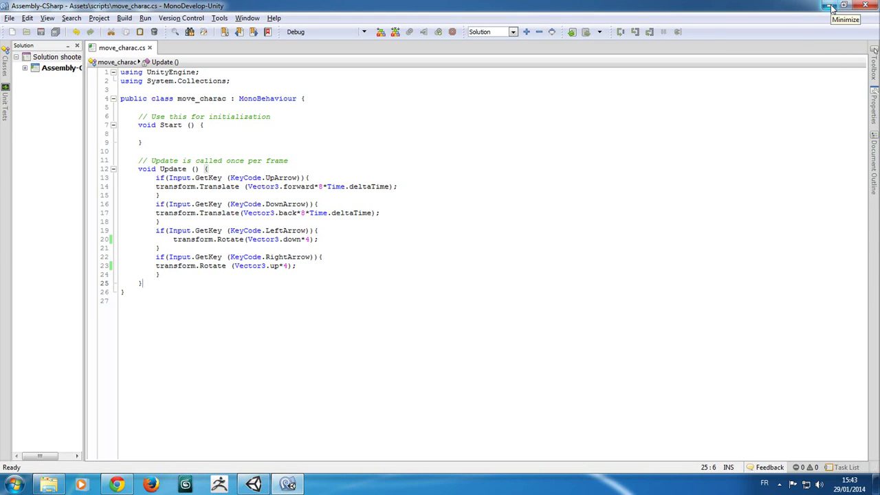
pyautogui.click(832, 8)
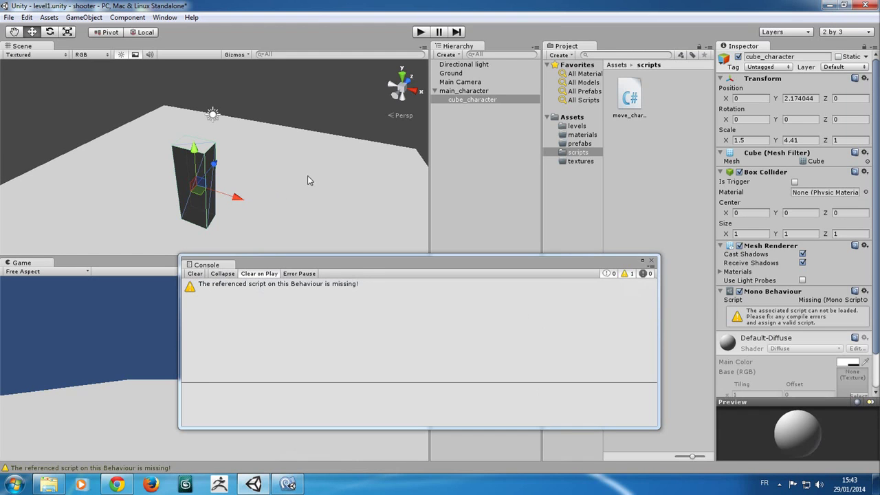
pyautogui.click(134, 149)
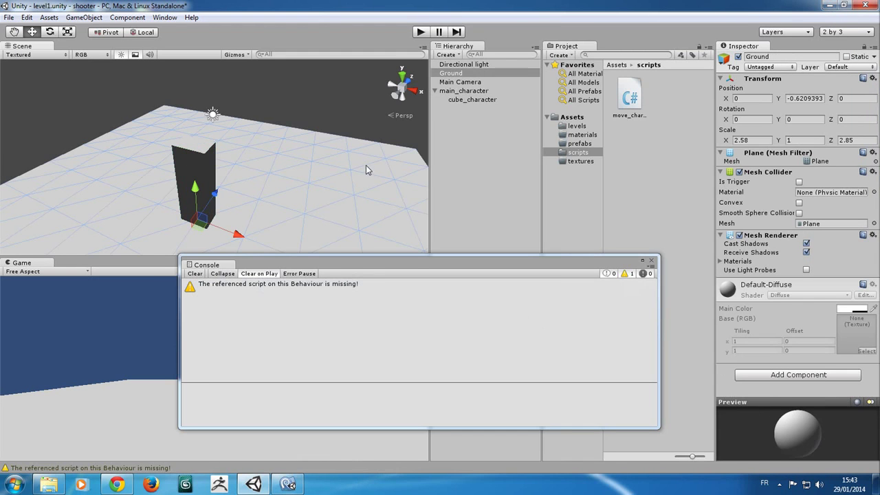
pyautogui.click(185, 487)
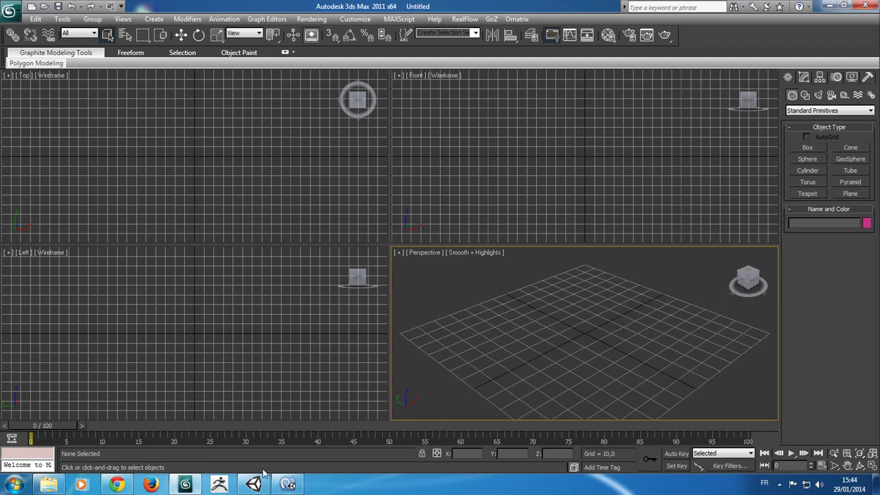
pyautogui.moveTo(254, 488)
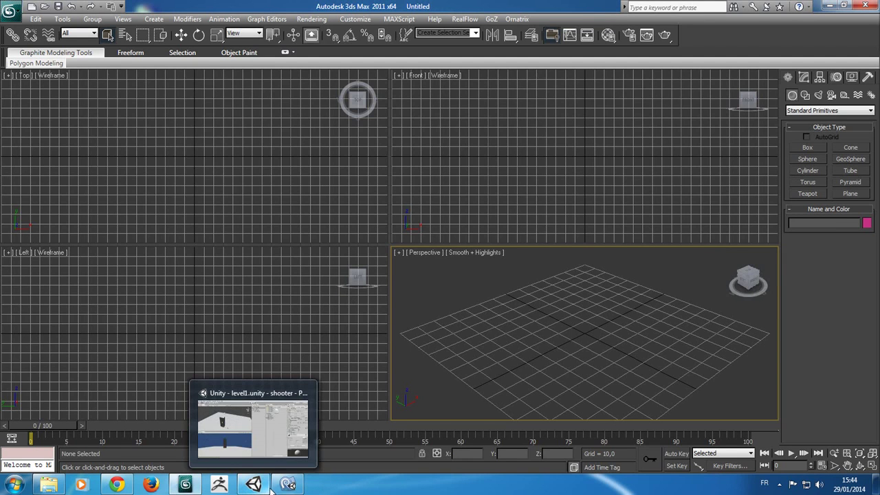
pyautogui.moveTo(288, 486)
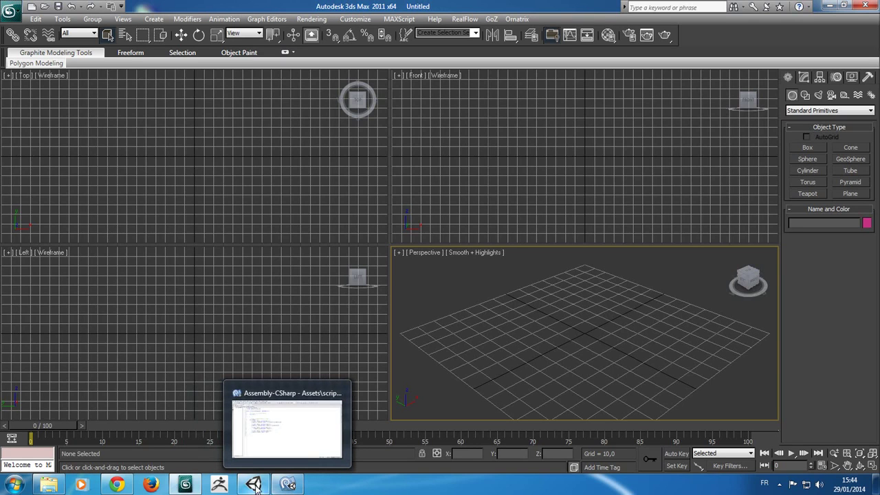
pyautogui.click(254, 485)
pyautogui.moveTo(308, 178)
pyautogui.keyDown('alt'); pyautogui.mouseDown()
pyautogui.moveTo(272, 169)
pyautogui.moveTo(247, 184)
pyautogui.mouseUp(); pyautogui.keyUp('alt')
pyautogui.keyDown('alt'); pyautogui.moveTo(85, 189); pyautogui.dragTo(263, 178); pyautogui.keyUp('alt')
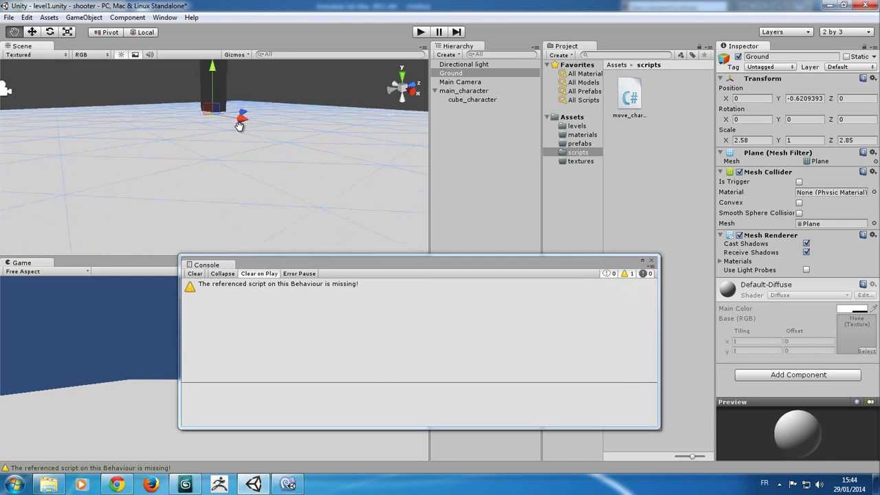
pyautogui.moveTo(190, 148)
pyautogui.keyDown('alt'); pyautogui.mouseDown()
pyautogui.moveTo(218, 158)
pyautogui.moveTo(60, 130)
pyautogui.mouseUp(); pyautogui.keyUp('alt')
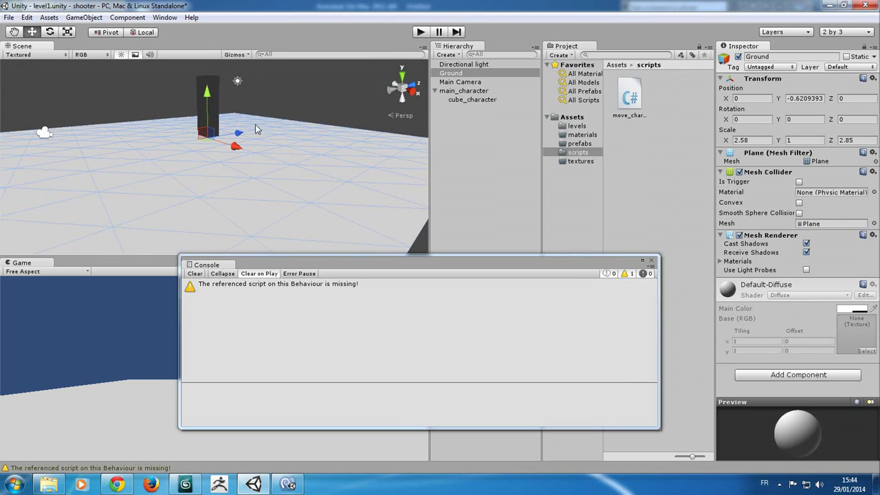
pyautogui.click(287, 484)
pyautogui.click(185, 484)
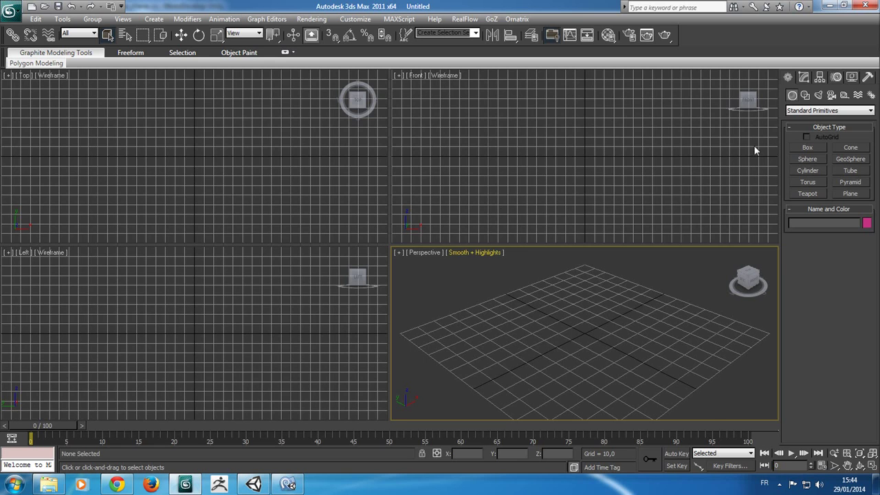
# Draw a flat ground plane in the maximized Perspective view with edged faces shown.
pyautogui.click(850, 194)
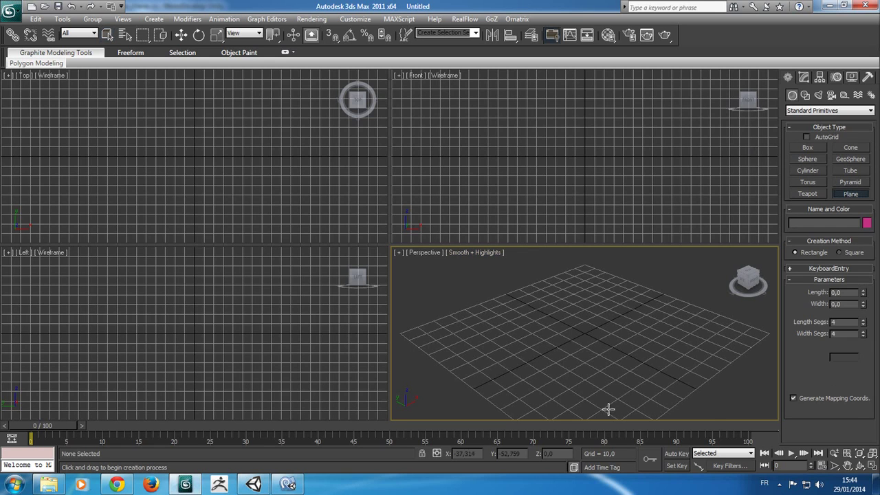
pyautogui.moveTo(405, 333); pyautogui.dragTo(853, 327)
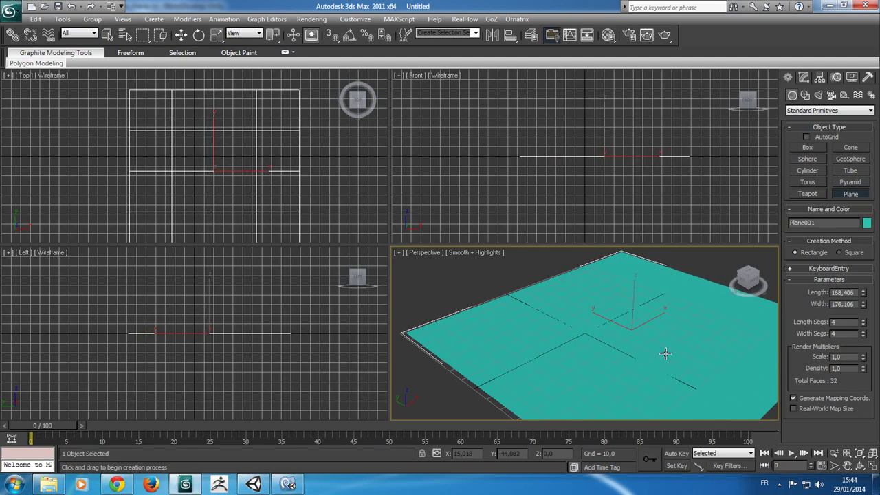
pyautogui.scroll(2, 601, 357)
pyautogui.rightClick(601, 358)
pyautogui.click(873, 465)
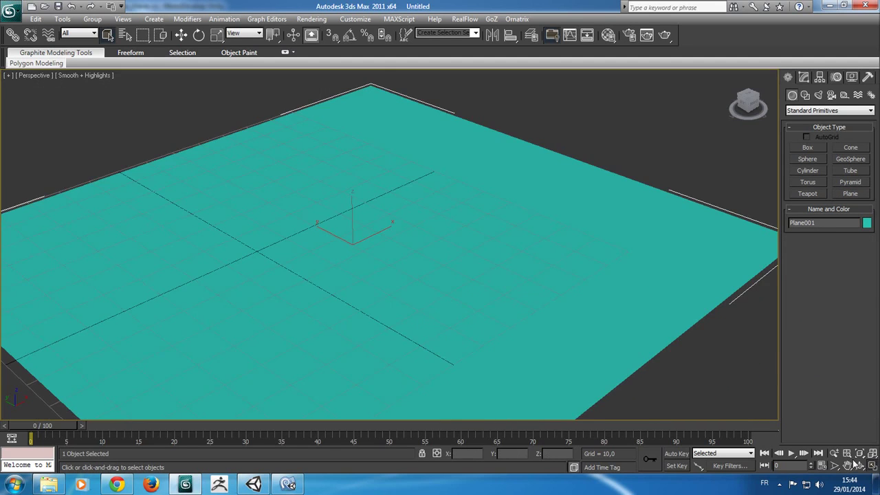
pyautogui.scroll(-3, 389, 241)
pyautogui.press('F4')
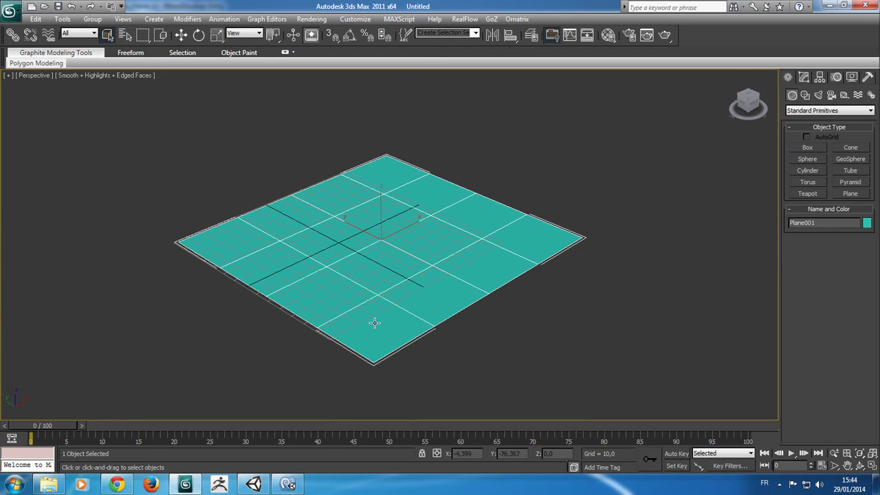
# Give the plane 12 by 9 length and width segments.
pyautogui.click(803, 77)
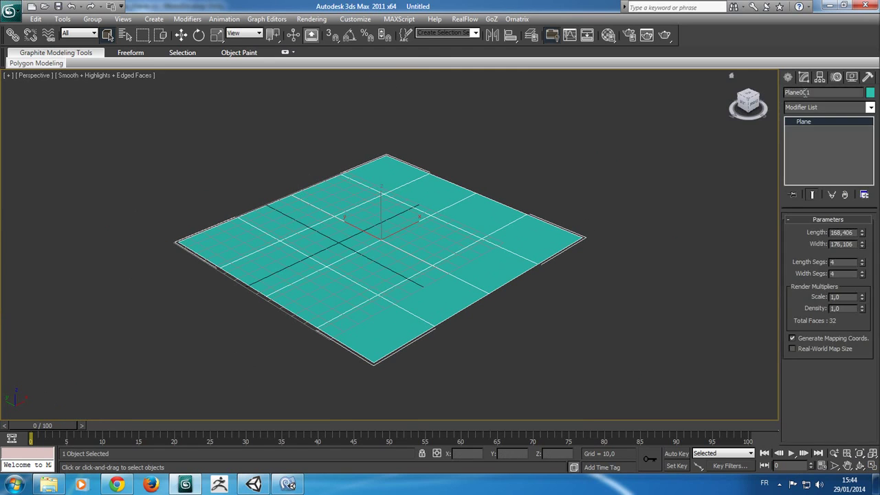
pyautogui.moveTo(863, 267); pyautogui.dragTo(863, 270)
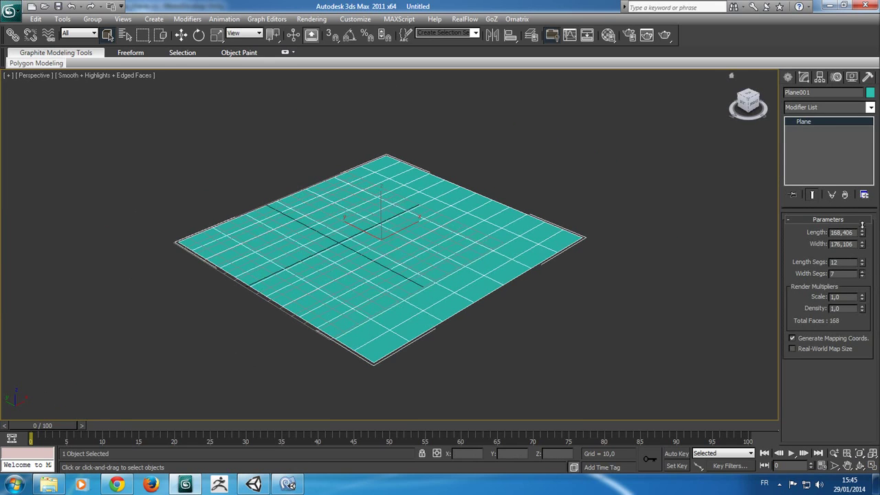
pyautogui.click(214, 38)
pyautogui.click(355, 19)
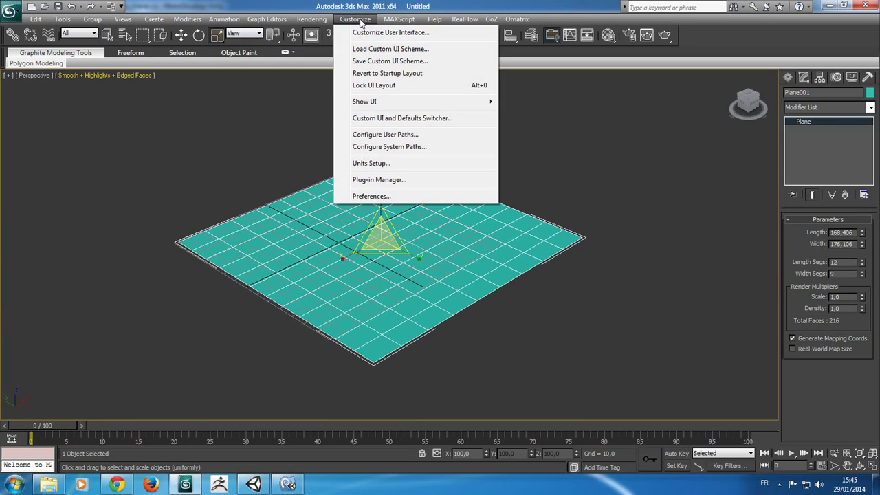
pyautogui.click(371, 196)
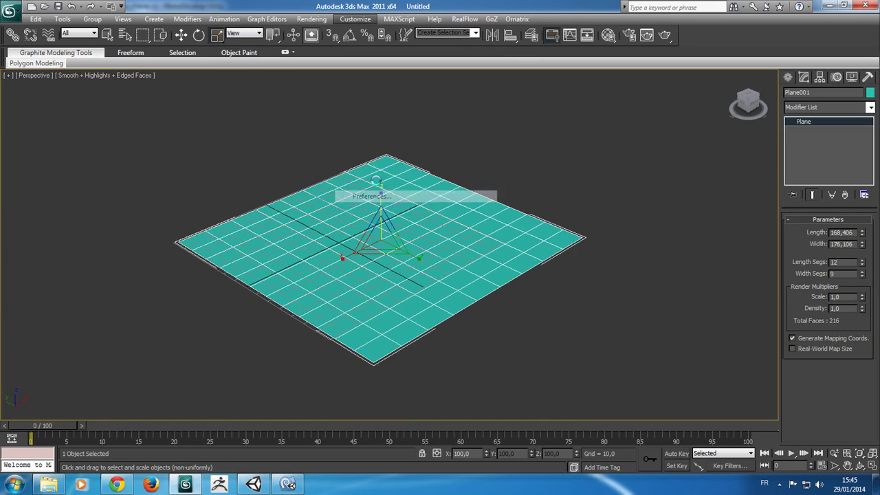
pyautogui.press('Escape')
pyautogui.click(355, 19)
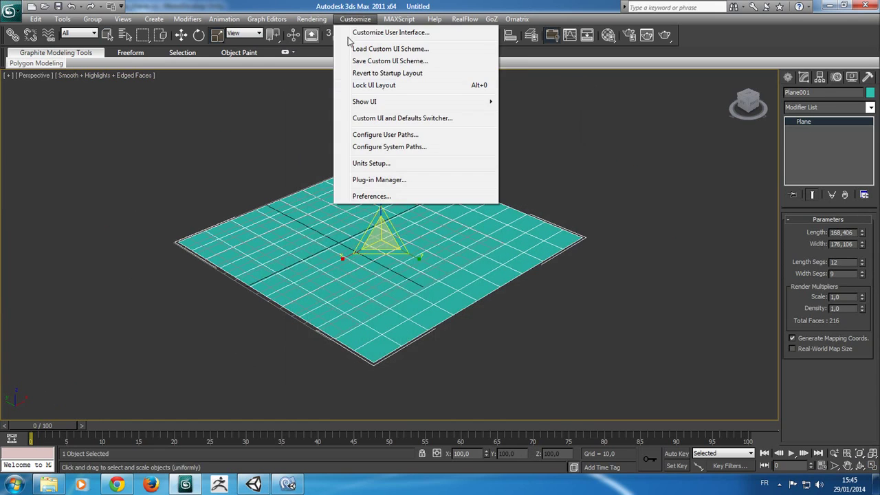
# Set display and system units to Metric Meters, then begin Save As.
pyautogui.click(357, 165)
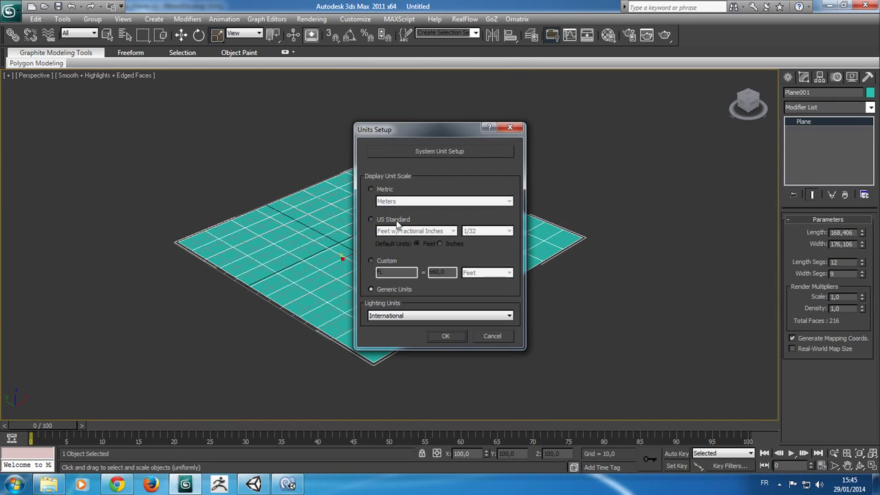
pyautogui.click(380, 189)
pyautogui.click(399, 201)
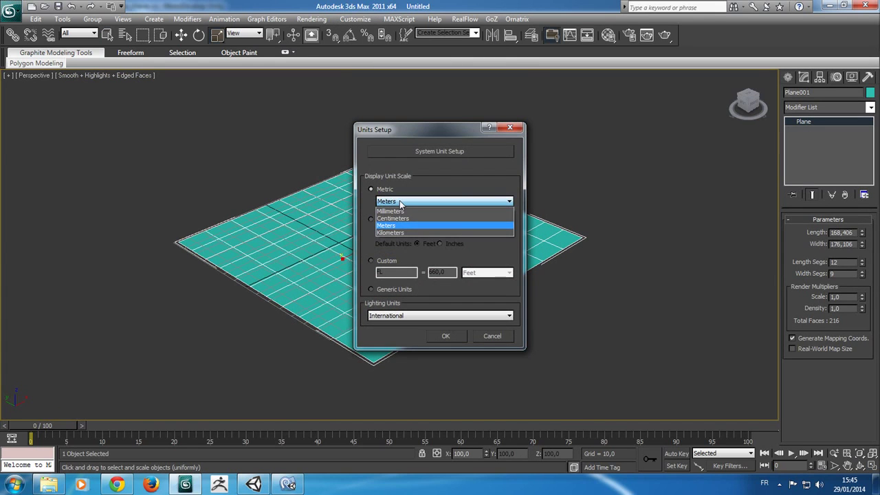
pyautogui.click(401, 202)
pyautogui.click(478, 150)
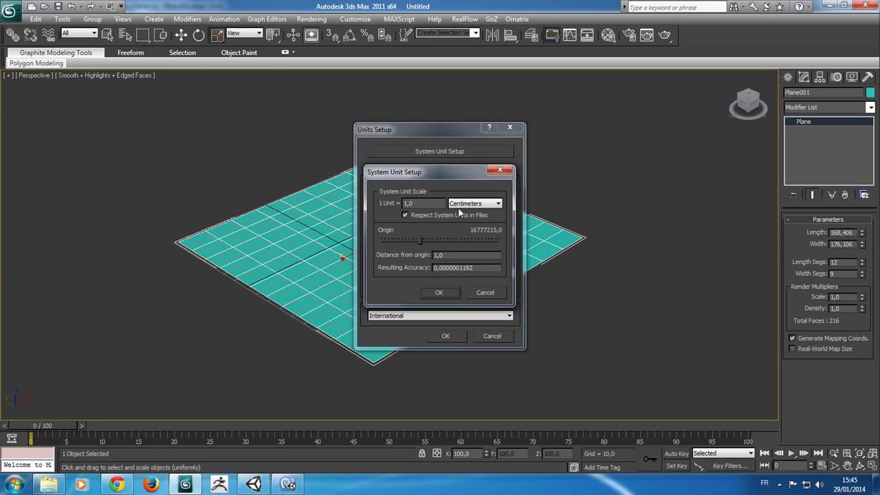
pyautogui.click(461, 204)
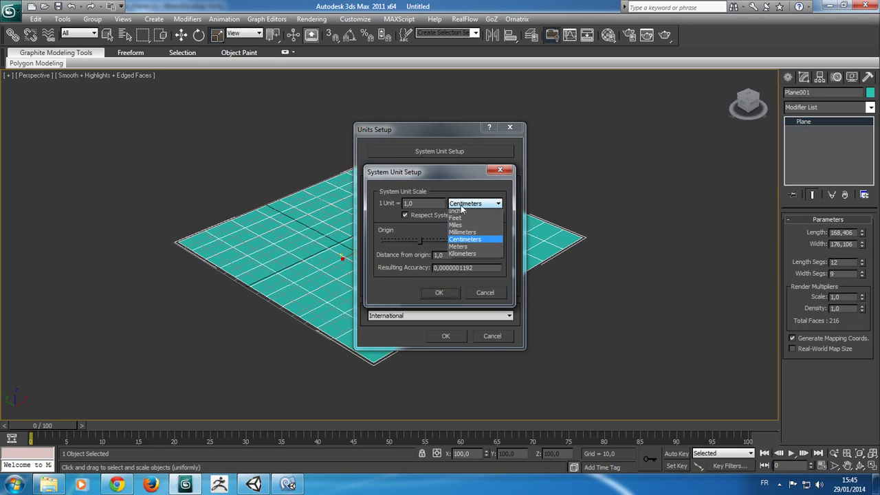
pyautogui.click(459, 249)
pyautogui.click(445, 294)
pyautogui.click(446, 337)
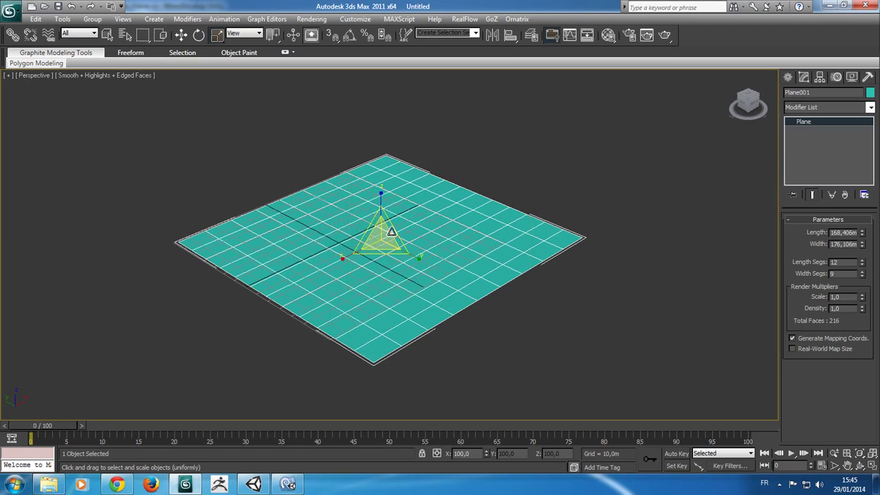
pyautogui.click(11, 12)
pyautogui.click(40, 131)
# Browse the Save File As dialog to the New Volume (D:) drive.
pyautogui.click(128, 46)
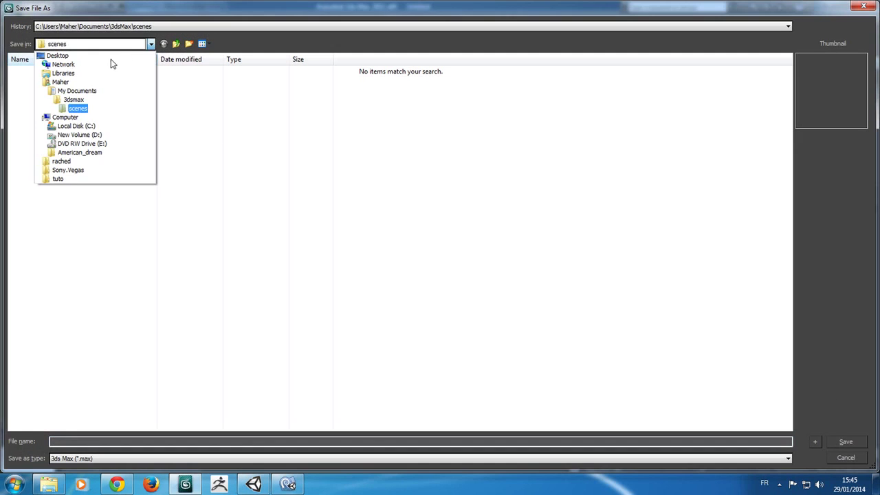
pyautogui.click(83, 136)
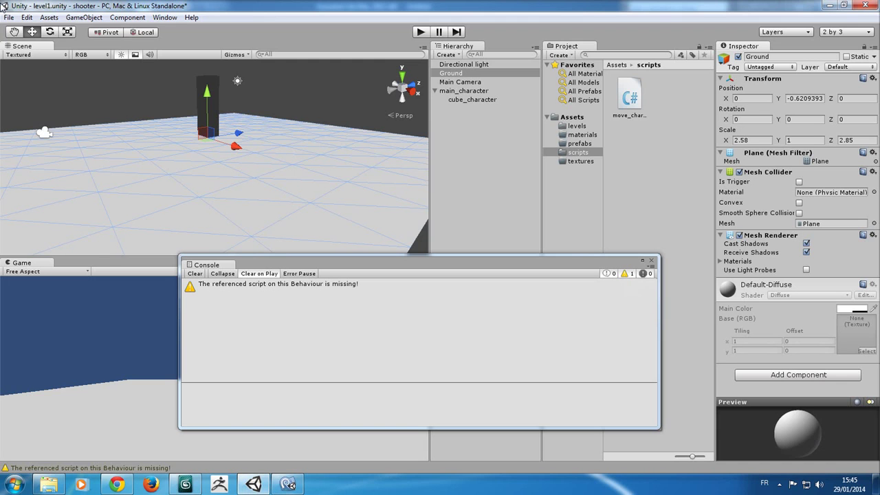
pyautogui.click(8, 18)
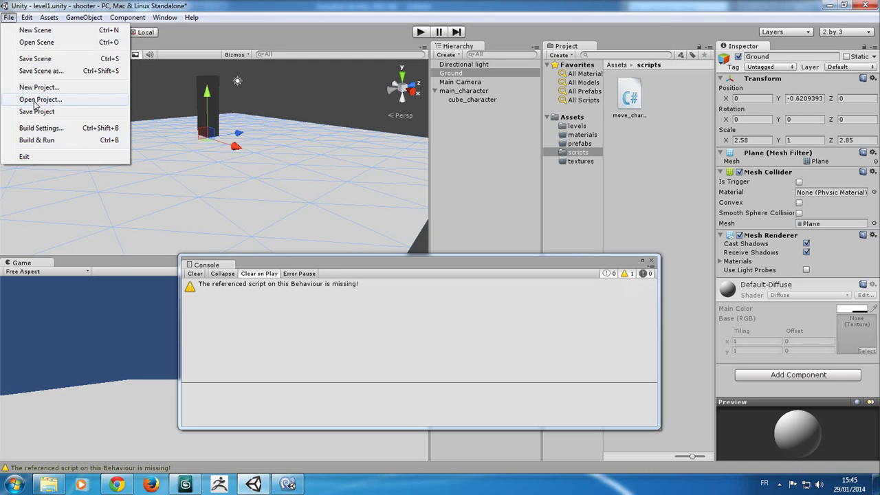
pyautogui.click(36, 101)
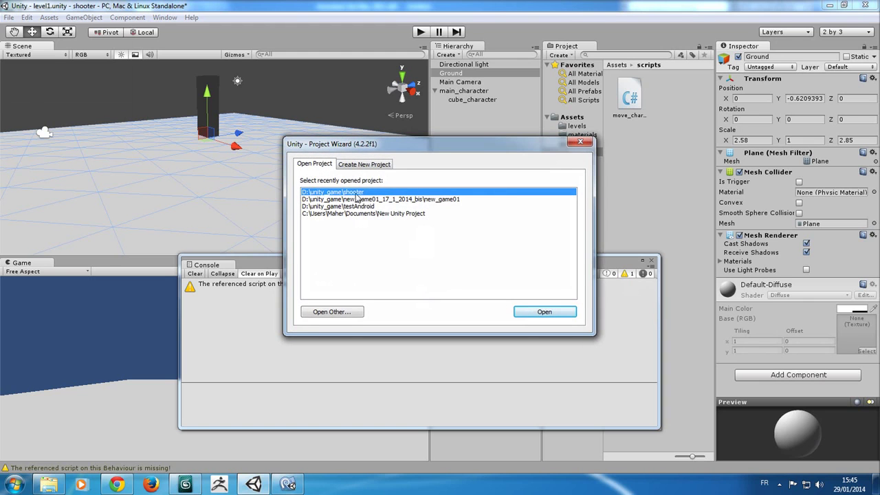
pyautogui.click(580, 145)
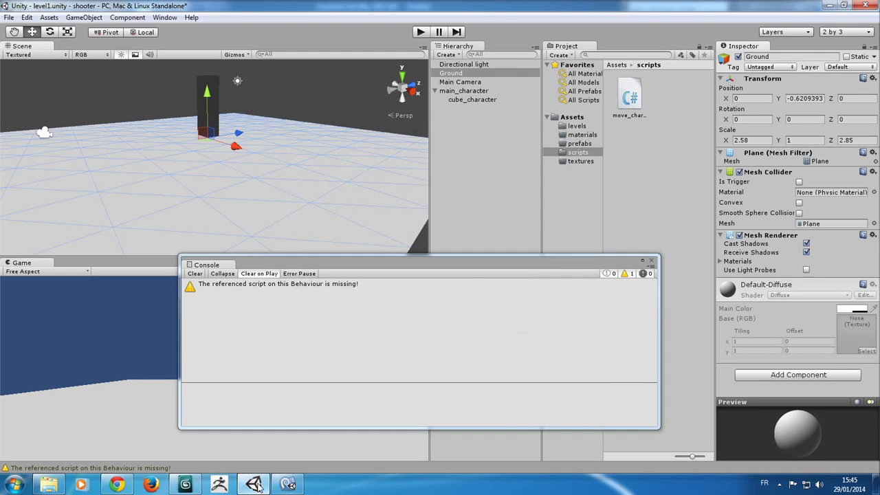
pyautogui.click(287, 485)
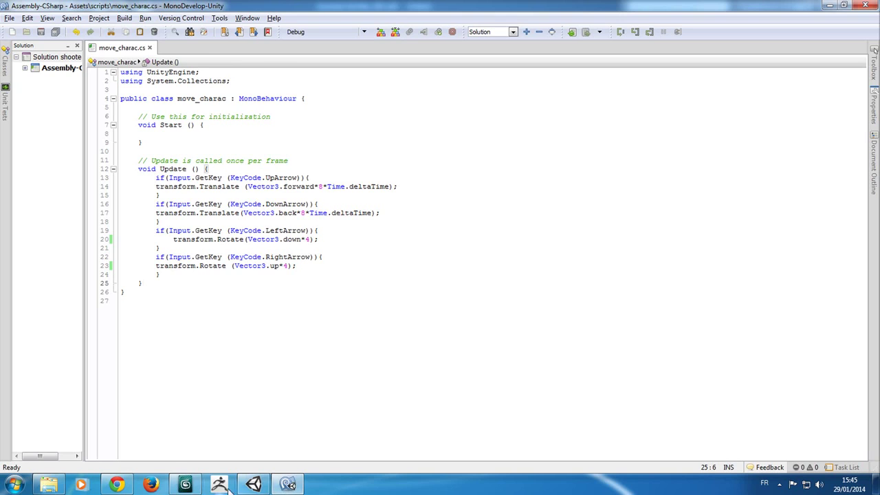
pyautogui.click(187, 484)
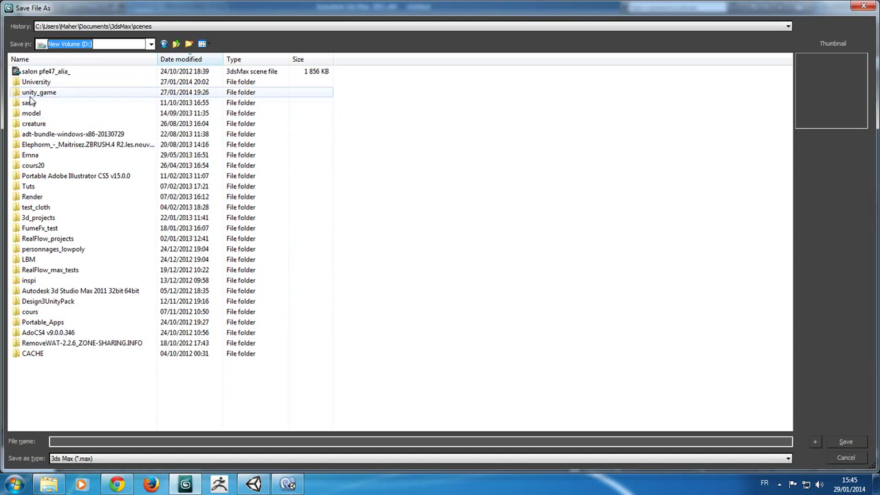
# Create a max_files folder in unity_game\shooter and save the scene there as ground01.
pyautogui.doubleClick(31, 92)
pyautogui.click(23, 104)
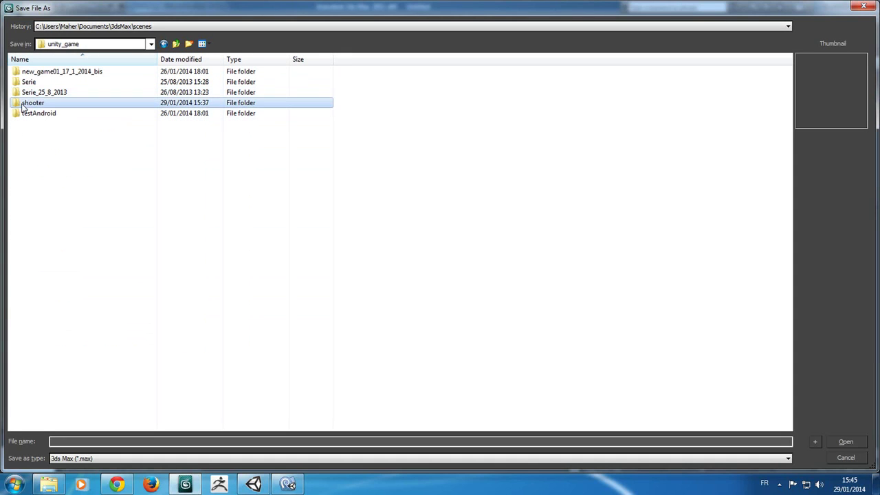
pyautogui.doubleClick(43, 103)
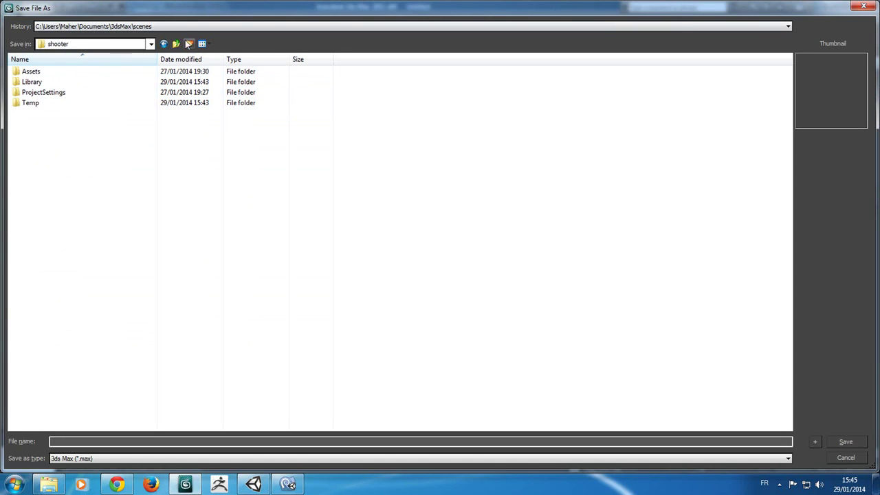
pyautogui.click(189, 44)
pyautogui.write('max_files')
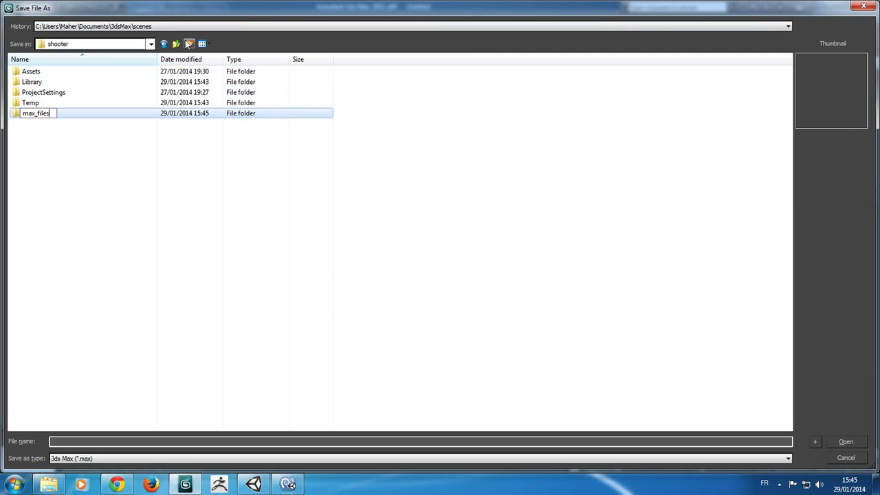
pyautogui.press('Return')
pyautogui.press('Return')
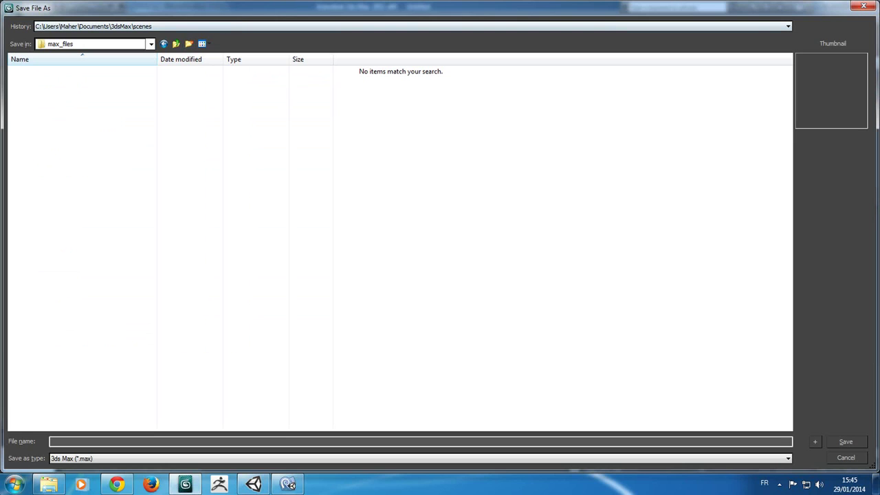
pyautogui.click(82, 444)
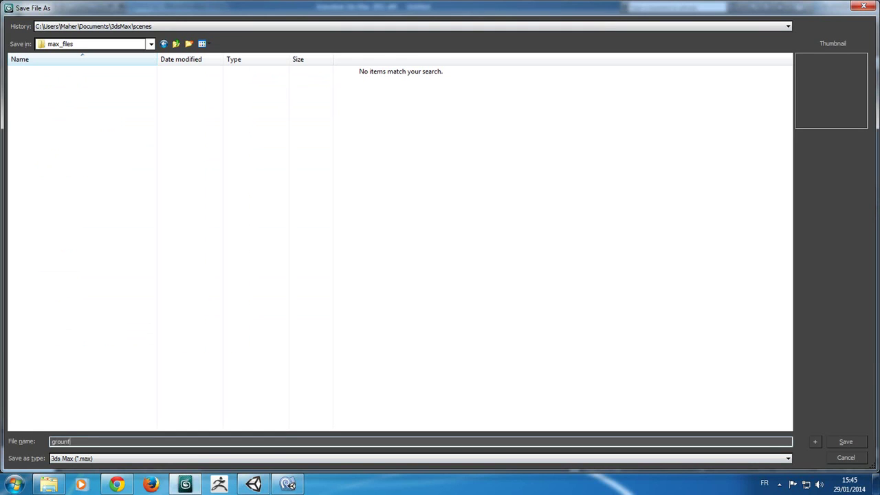
pyautogui.press('Return')
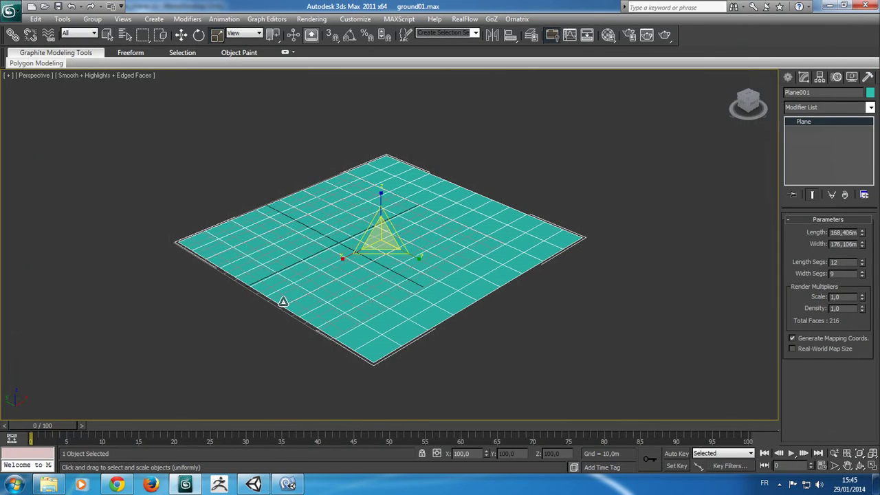
# Lengthen the plane to about 200 m and add a Noise modifier with strength 50 on each axis.
pyautogui.moveTo(862, 235)
pyautogui.mouseDown()
pyautogui.moveTo(860, 222)
pyautogui.moveTo(862, 232)
pyautogui.mouseUp()
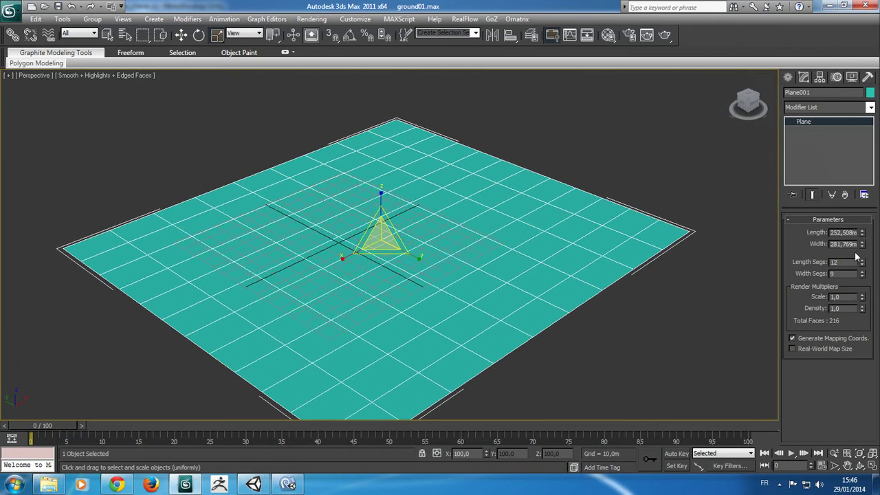
pyautogui.click(826, 112)
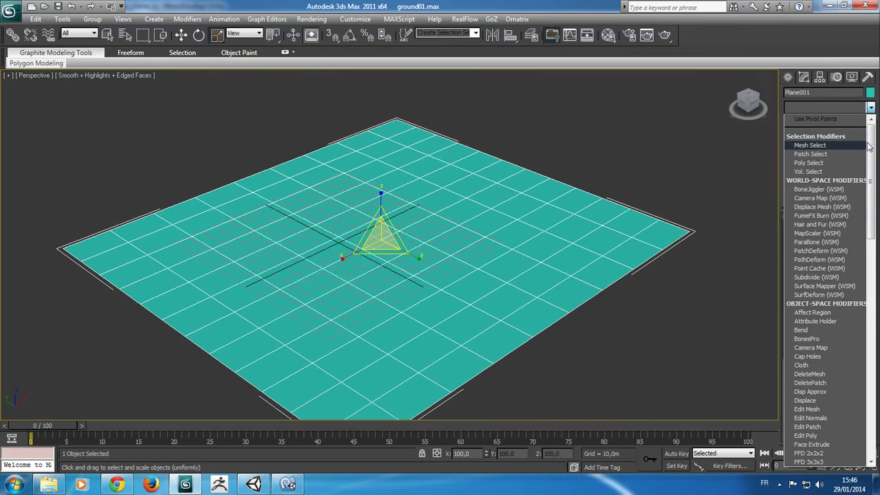
pyautogui.scroll(-5, 825, 275)
pyautogui.scroll(-3, 832, 275)
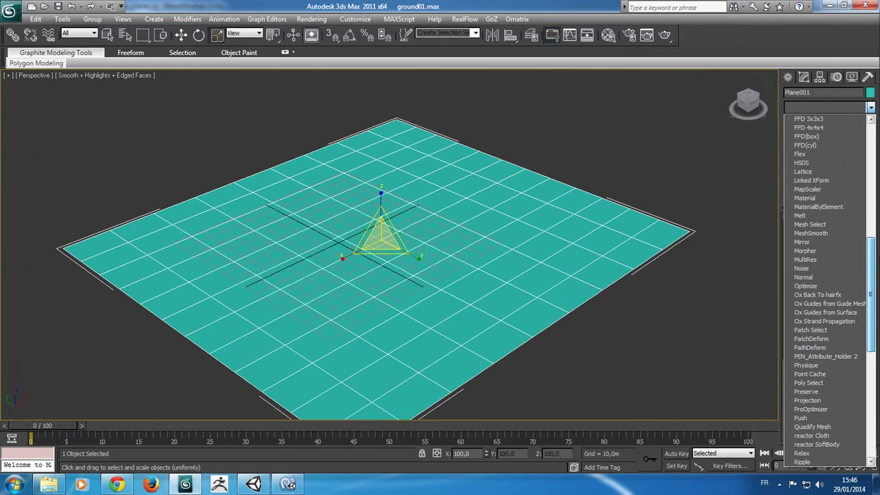
pyautogui.click(834, 269)
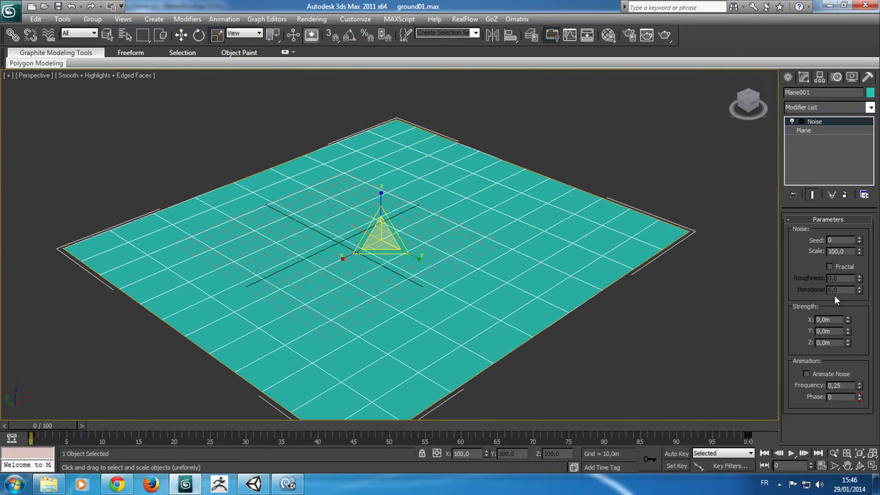
pyautogui.write('50')
pyautogui.press('Return')
pyautogui.press('Tab')
pyautogui.write('0')
pyautogui.press('Return')
pyautogui.press('Tab')
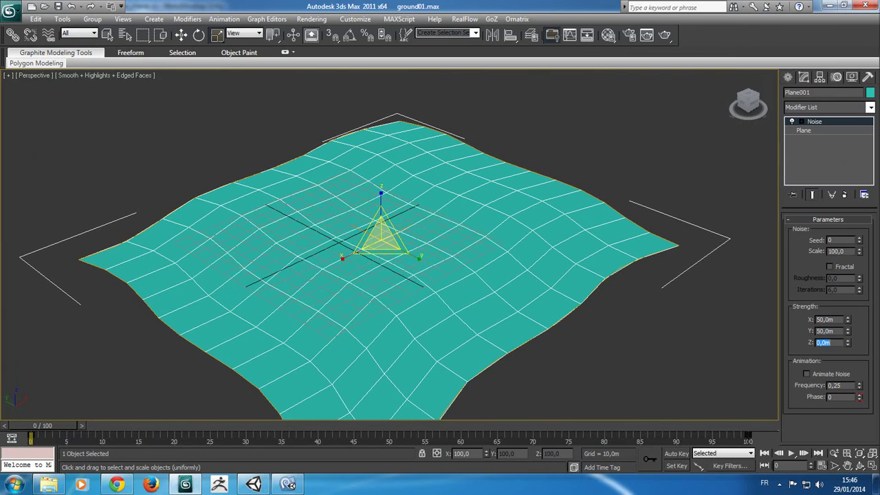
pyautogui.press('Return')
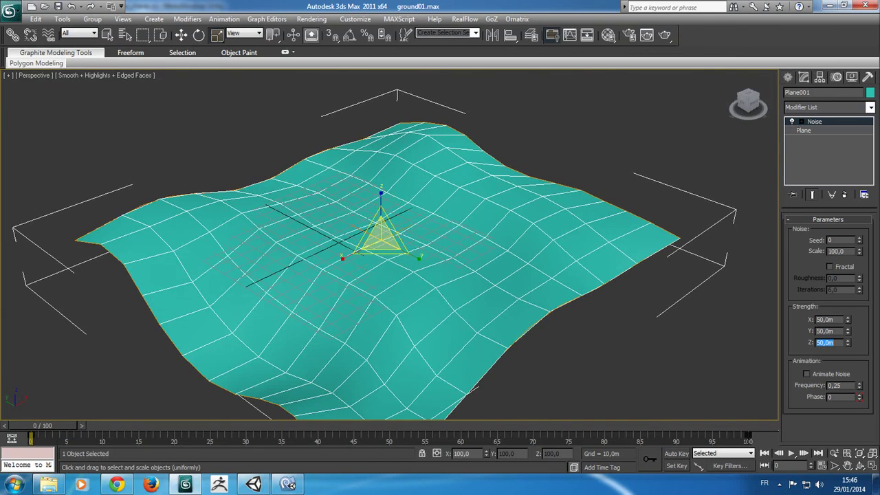
# Raise the Z noise strength to 99 m and orbit to inspect the bumps.
pyautogui.click(860, 466)
pyautogui.moveTo(391, 268)
pyautogui.mouseDown()
pyautogui.moveTo(388, 253)
pyautogui.moveTo(389, 296)
pyautogui.mouseUp()
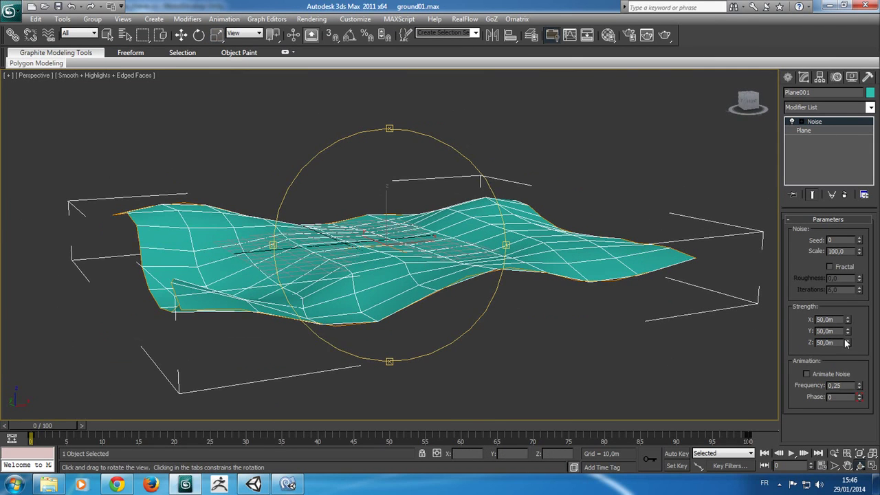
pyautogui.moveTo(849, 342); pyautogui.dragTo(856, 287)
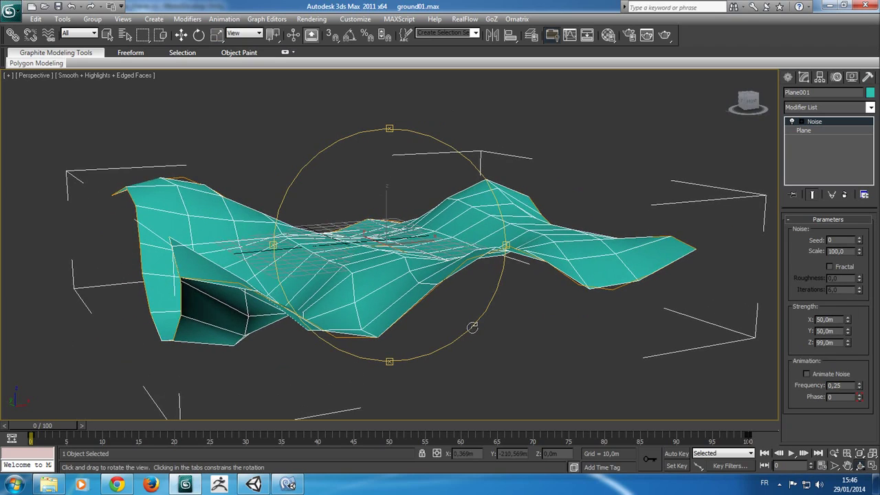
pyautogui.moveTo(417, 251)
pyautogui.mouseDown()
pyautogui.moveTo(442, 261)
pyautogui.moveTo(471, 256)
pyautogui.moveTo(401, 275)
pyautogui.mouseUp()
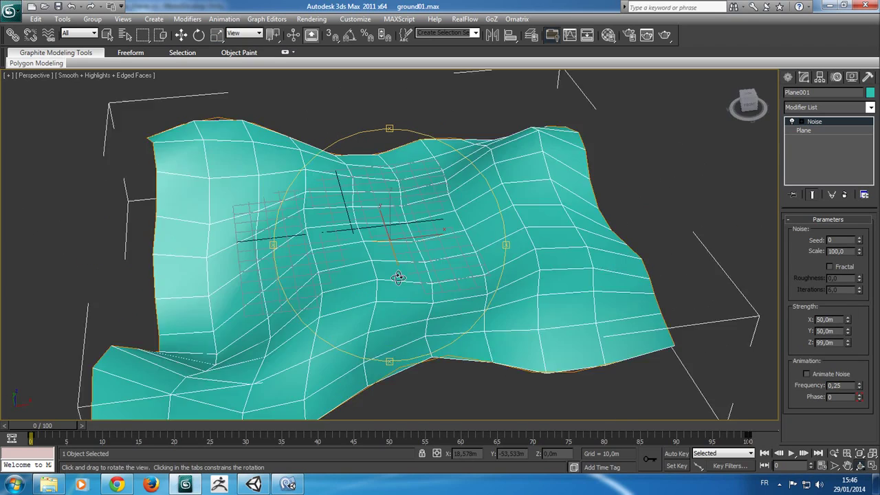
pyautogui.press('r')
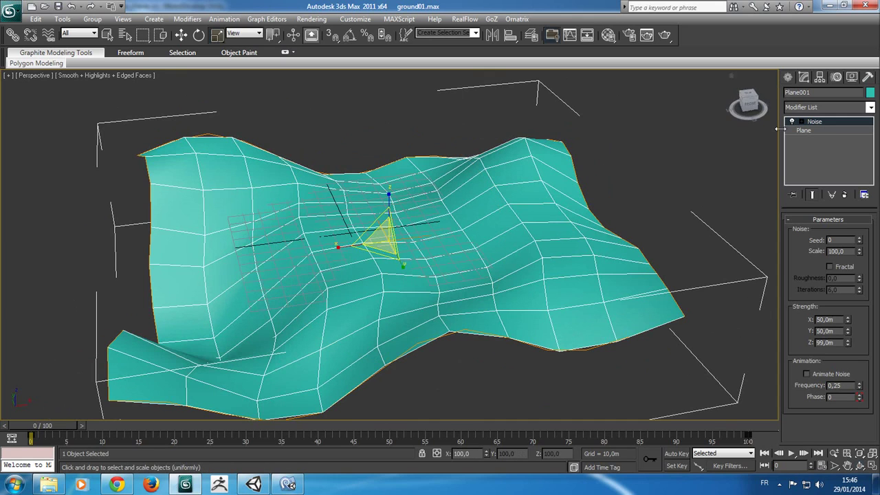
# Clone the noisy plane as copy Plane002 and hide it.
pyautogui.rightClick(340, 246)
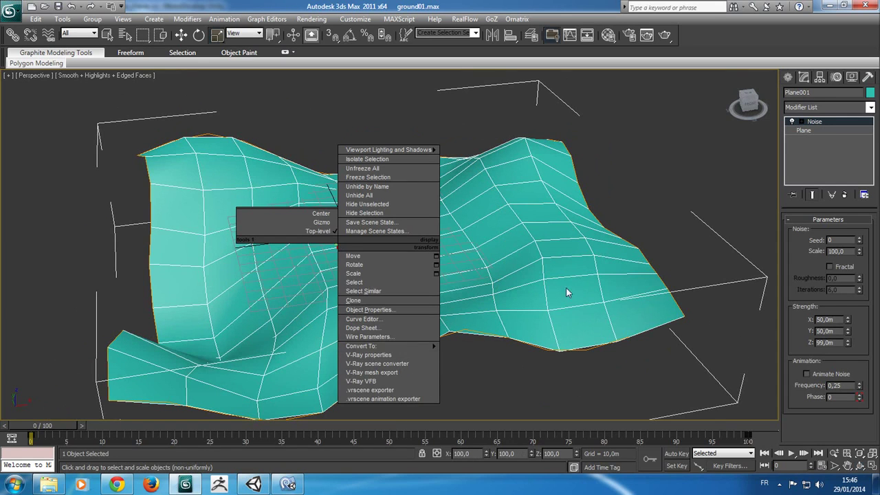
pyautogui.rightClick(381, 220)
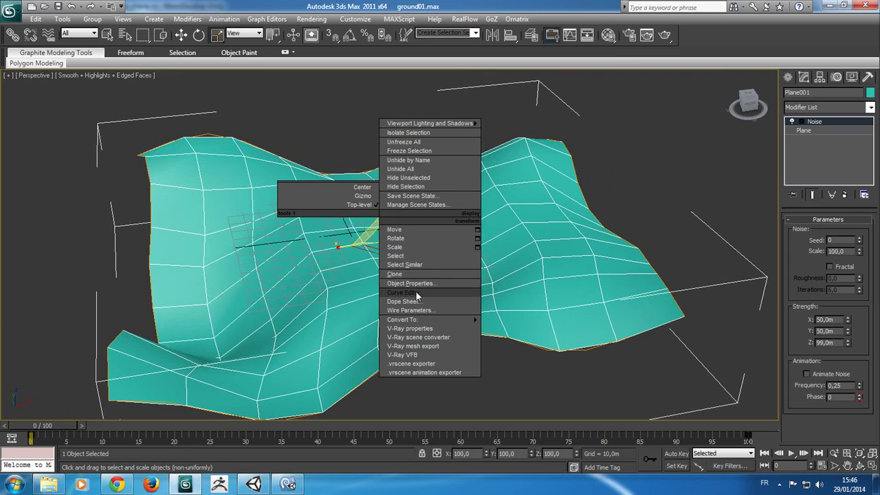
pyautogui.click(416, 274)
pyautogui.click(409, 282)
pyautogui.rightClick(409, 253)
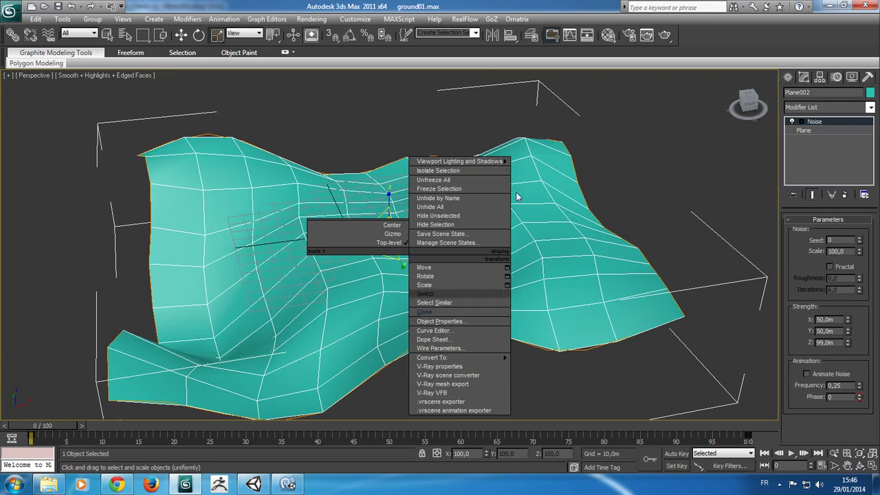
pyautogui.click(852, 77)
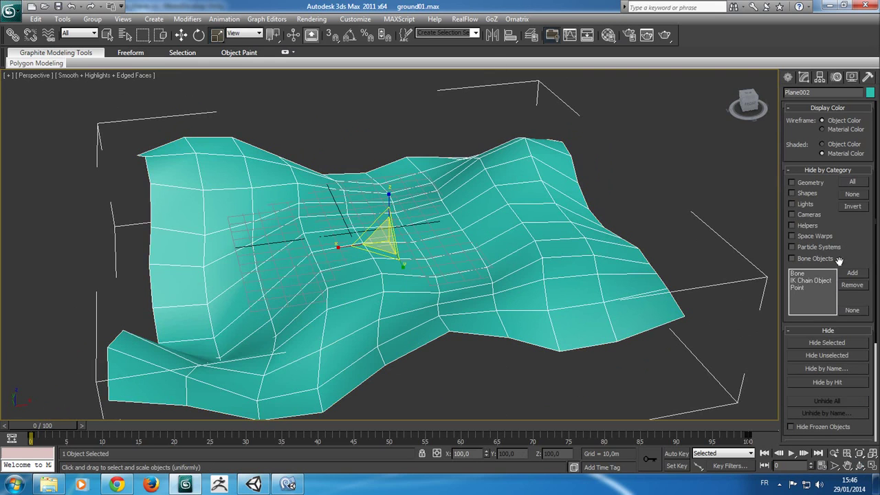
pyautogui.click(826, 343)
# Convert the original Plane001 to an Editable Poly.
pyautogui.click(421, 261)
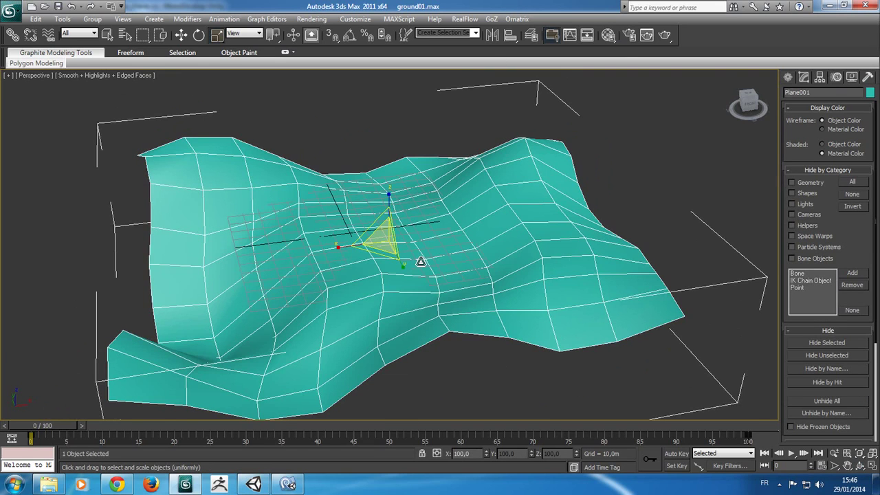
pyautogui.click(802, 78)
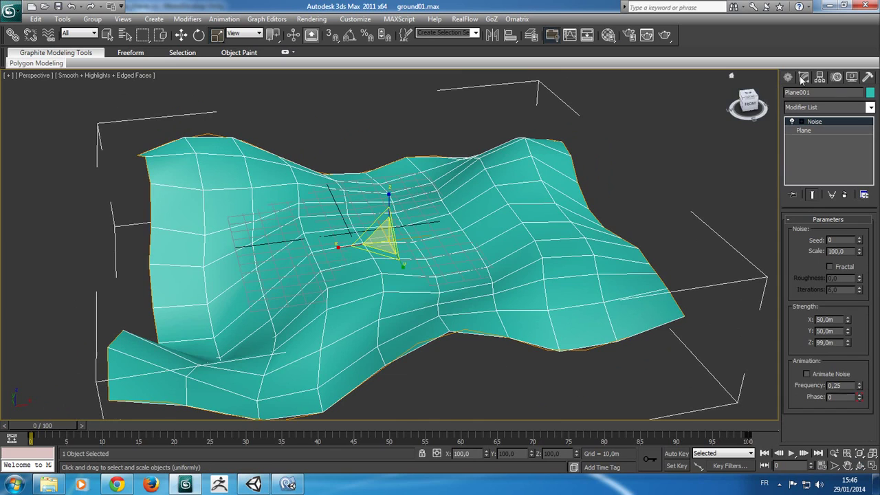
pyautogui.rightClick(397, 270)
pyautogui.click(510, 367)
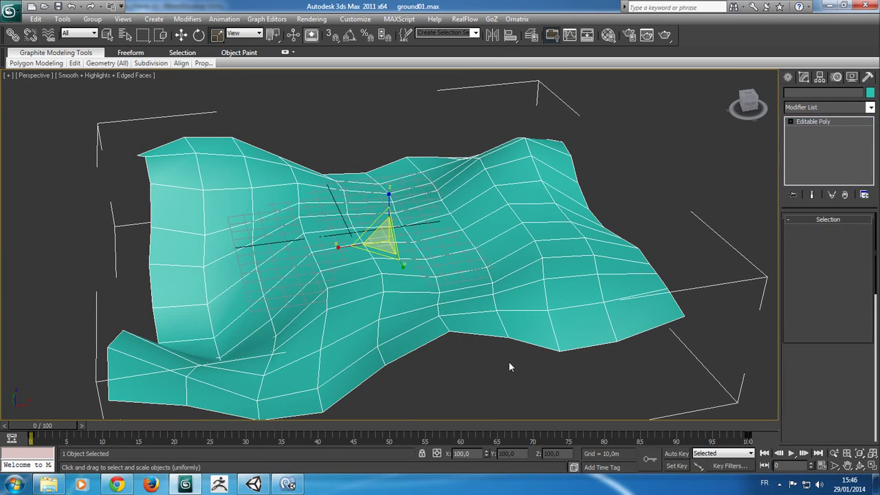
pyautogui.click(11, 11)
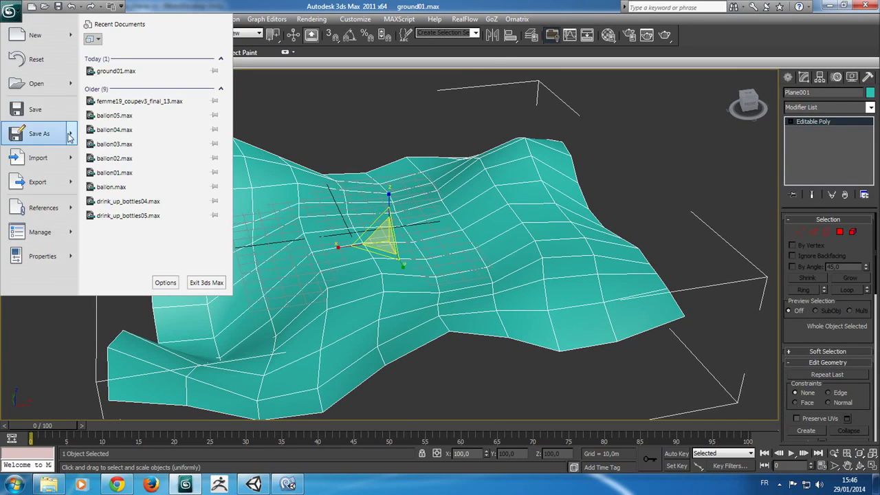
# Export the selected ground plane as 'ground' into a new models folder under shooter\Assets.
pyautogui.moveTo(72, 188)
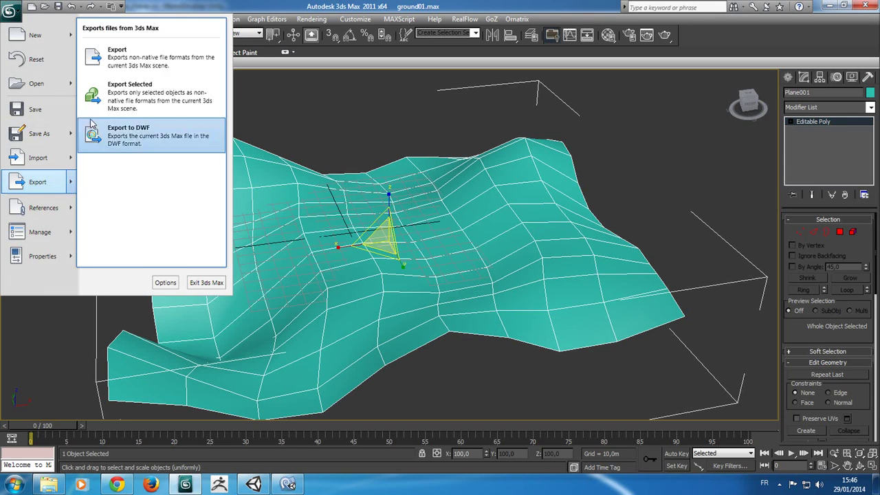
pyautogui.click(145, 90)
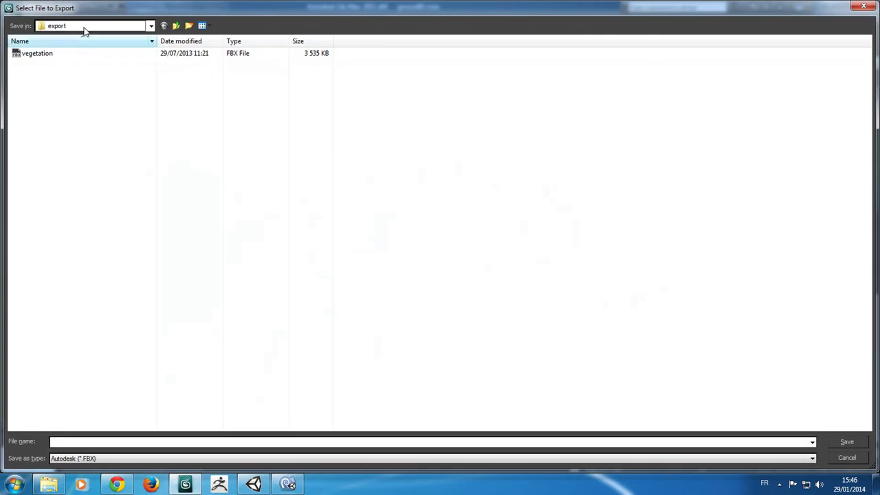
pyautogui.click(87, 26)
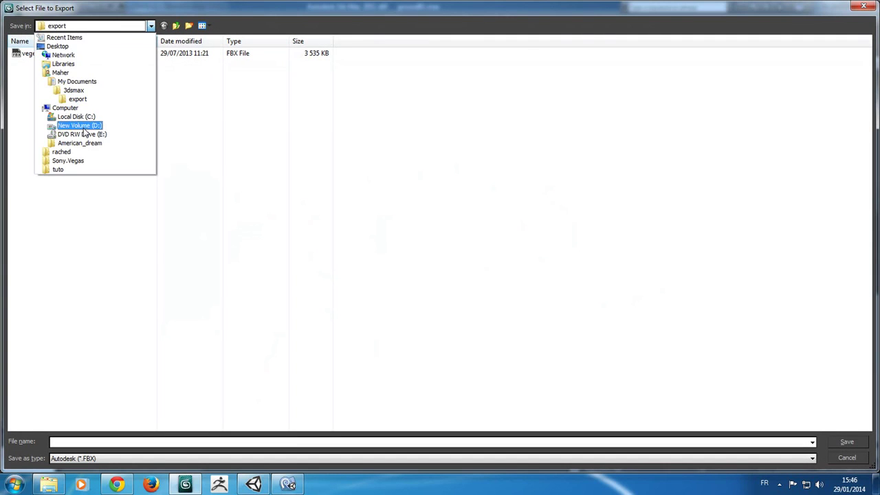
pyautogui.click(80, 126)
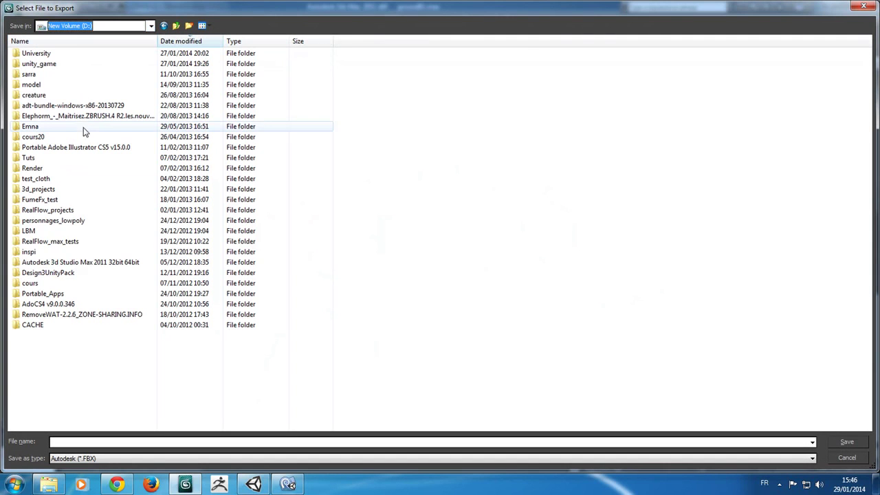
pyautogui.doubleClick(31, 64)
pyautogui.doubleClick(30, 84)
pyautogui.doubleClick(29, 53)
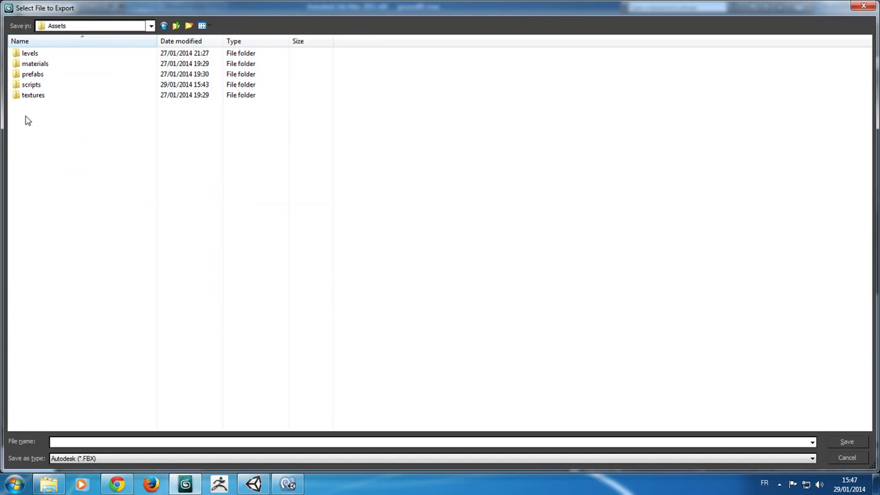
pyautogui.click(189, 25)
pyautogui.write('models')
pyautogui.press('Return')
pyautogui.press('Return')
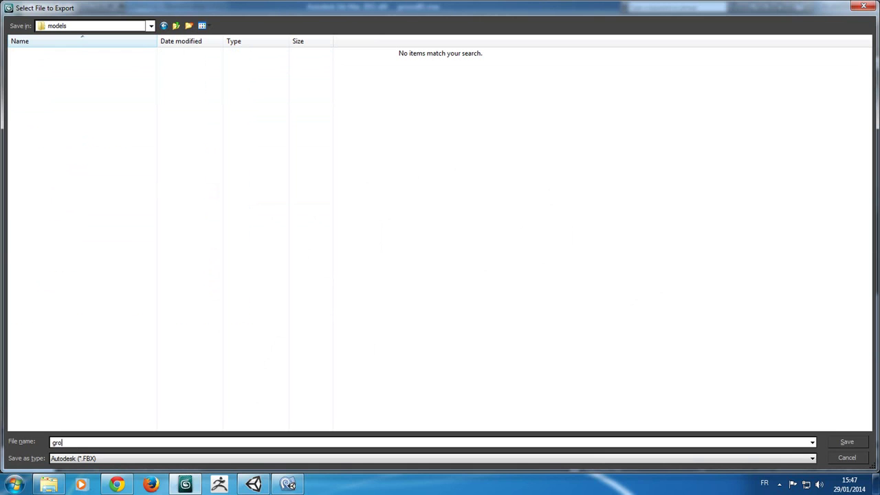
pyautogui.click(842, 442)
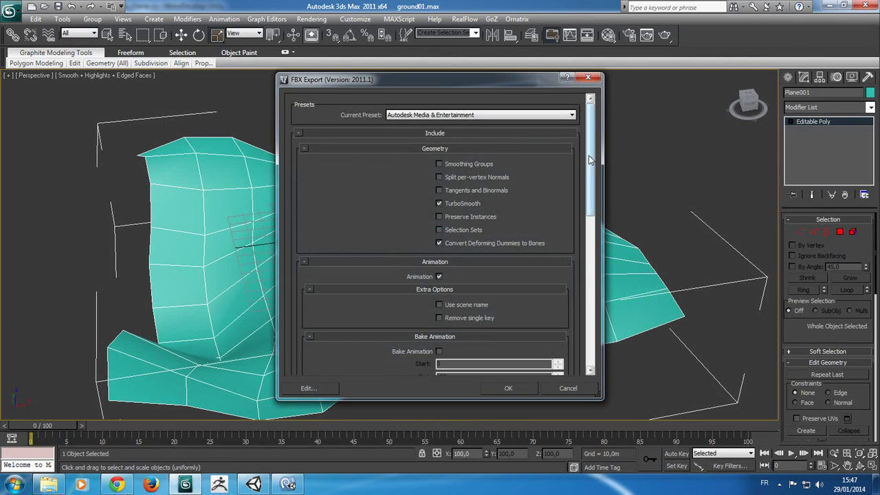
# Export ground.fbx with manual Meters scaling and Y-up axis, dismissing the warnings.
pyautogui.moveTo(589, 159); pyautogui.dragTo(590, 235)
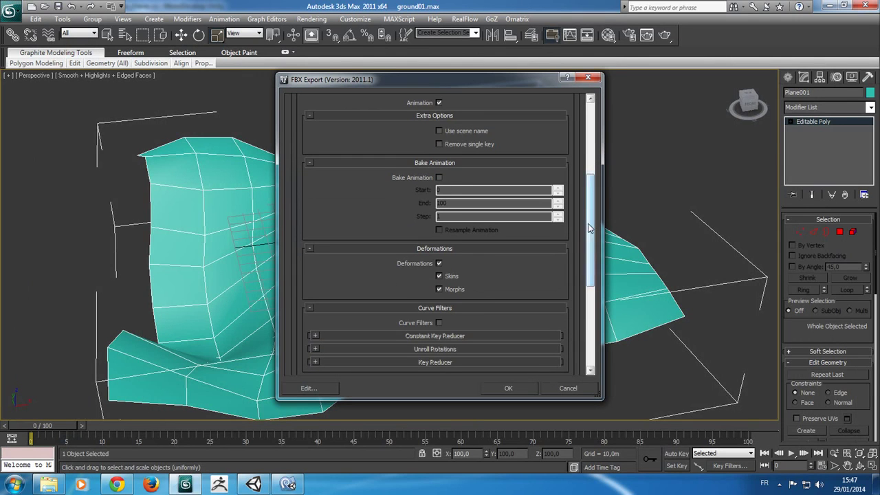
pyautogui.scroll(-3, 453, 201)
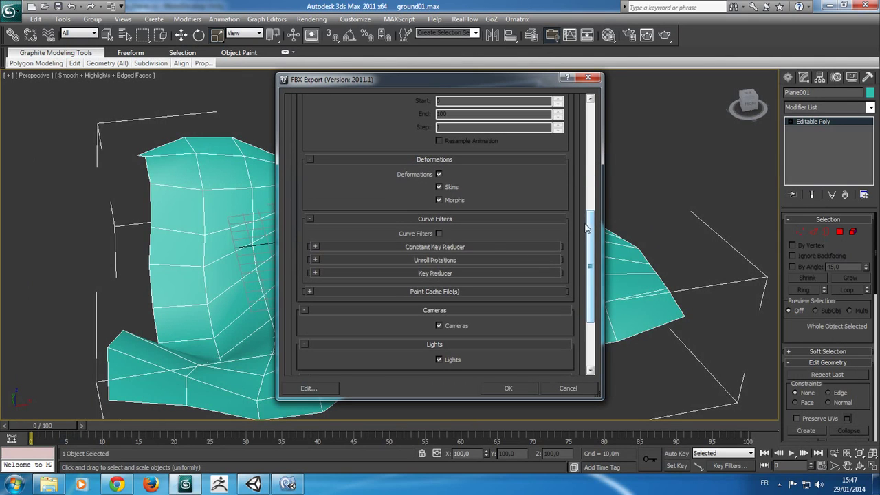
pyautogui.moveTo(593, 234); pyautogui.dragTo(593, 275)
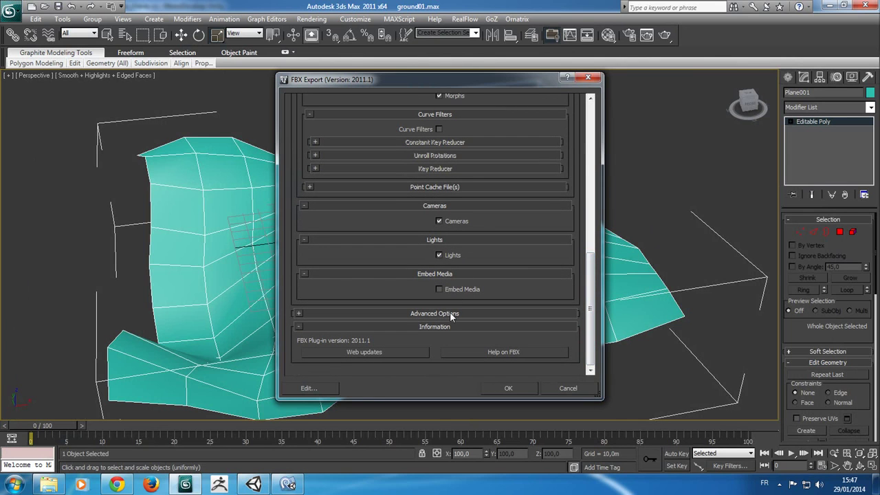
pyautogui.click(299, 312)
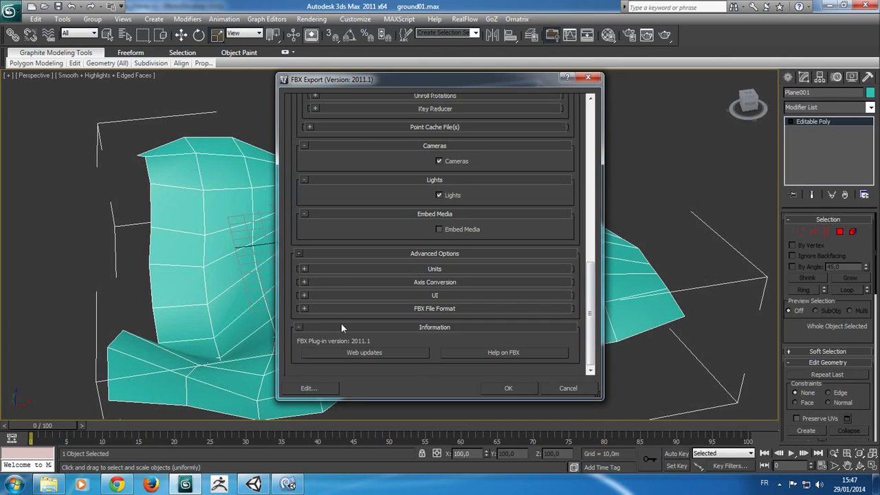
pyautogui.click(304, 295)
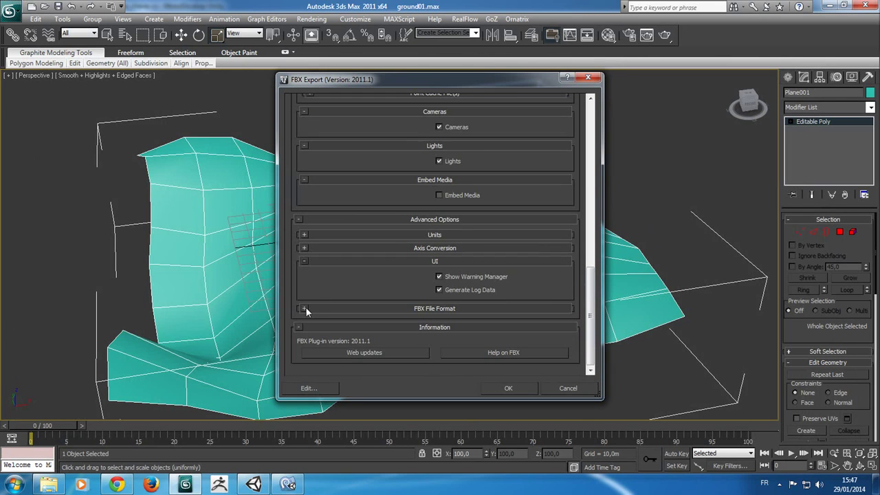
pyautogui.click(304, 309)
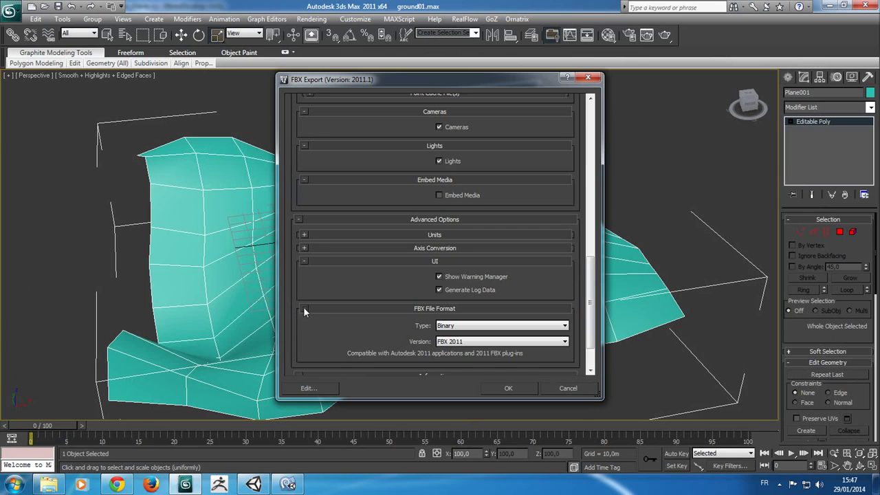
pyautogui.click(304, 236)
pyautogui.click(440, 261)
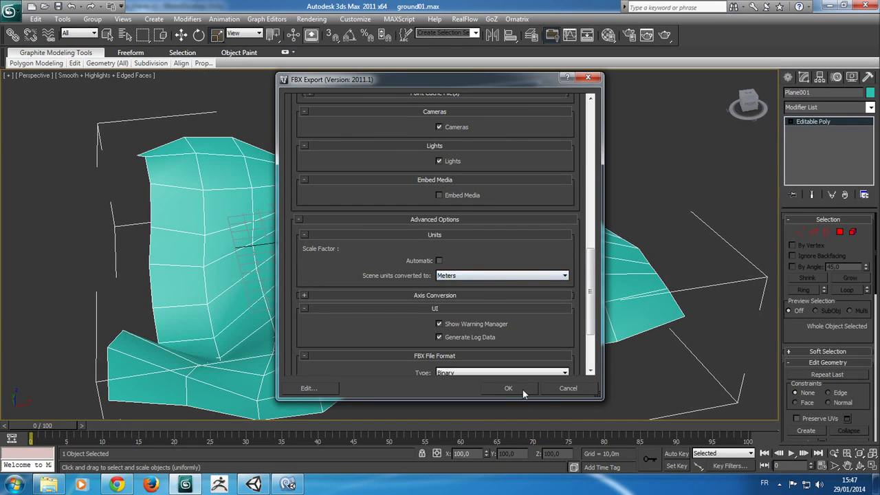
pyautogui.click(303, 296)
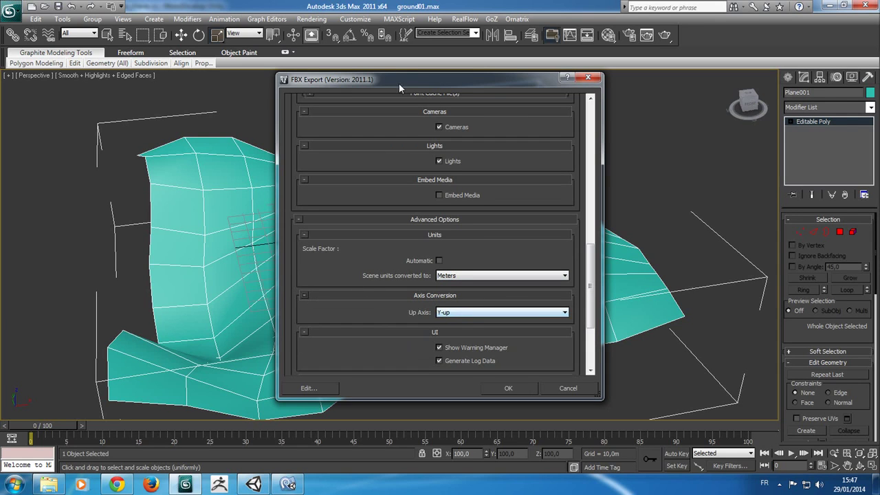
pyautogui.moveTo(399, 88); pyautogui.dragTo(693, 79)
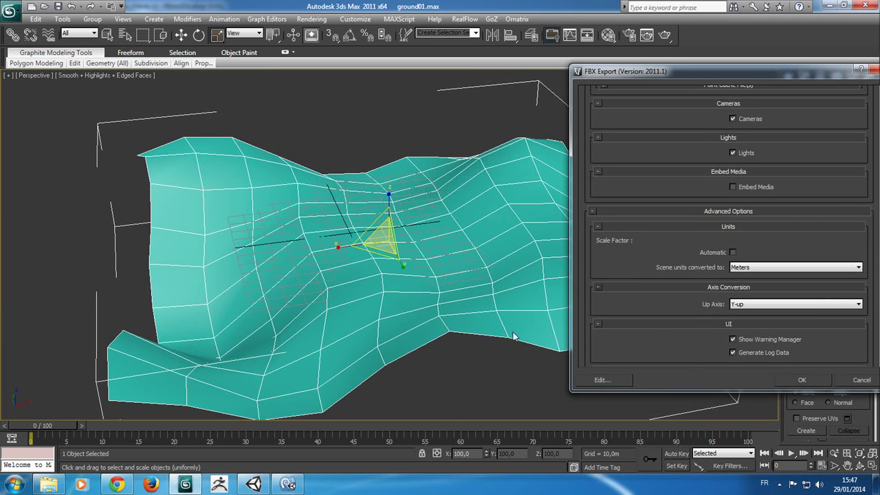
pyautogui.click(801, 380)
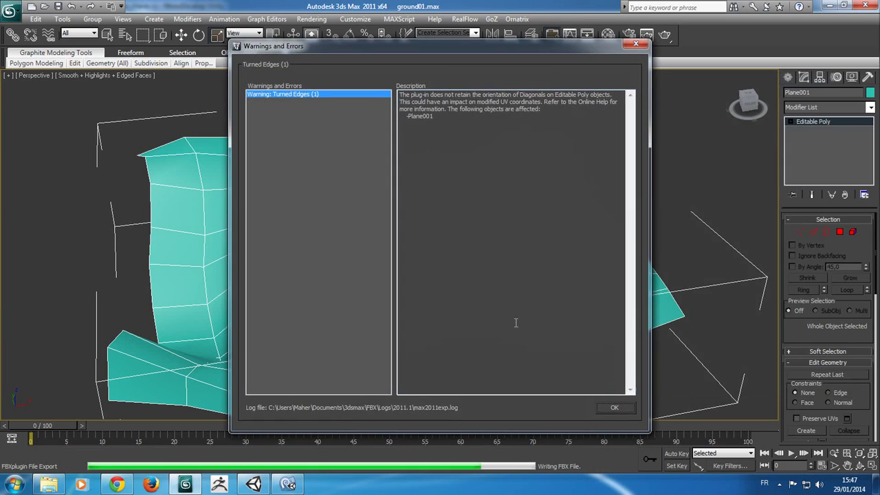
pyautogui.click(616, 408)
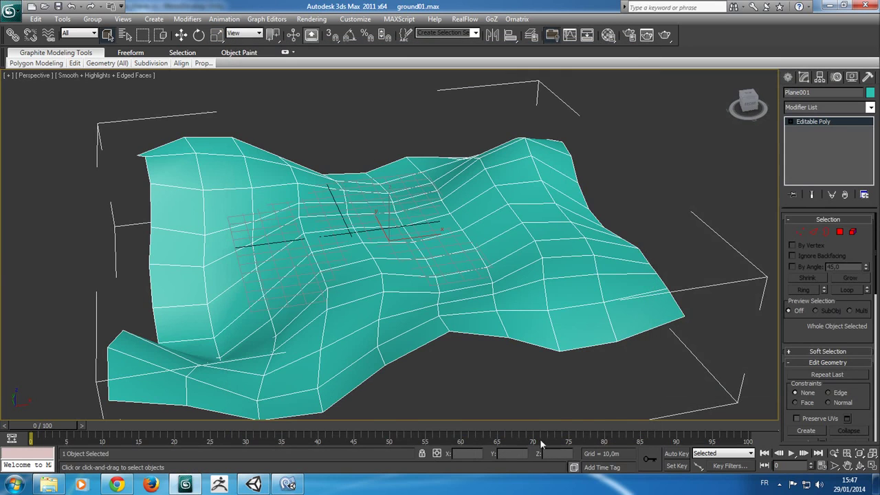
# In Unity, delete the flat Ground plane from the scene.
pyautogui.click(254, 484)
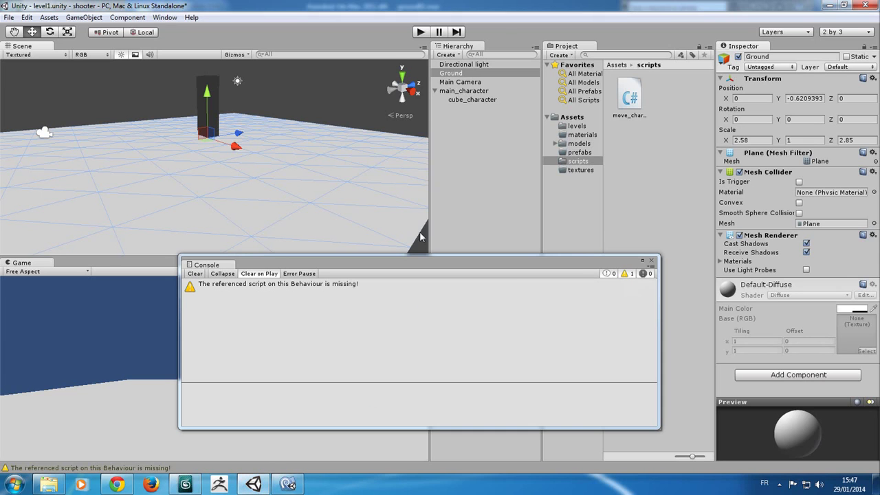
pyautogui.moveTo(601, 263); pyautogui.dragTo(556, 398)
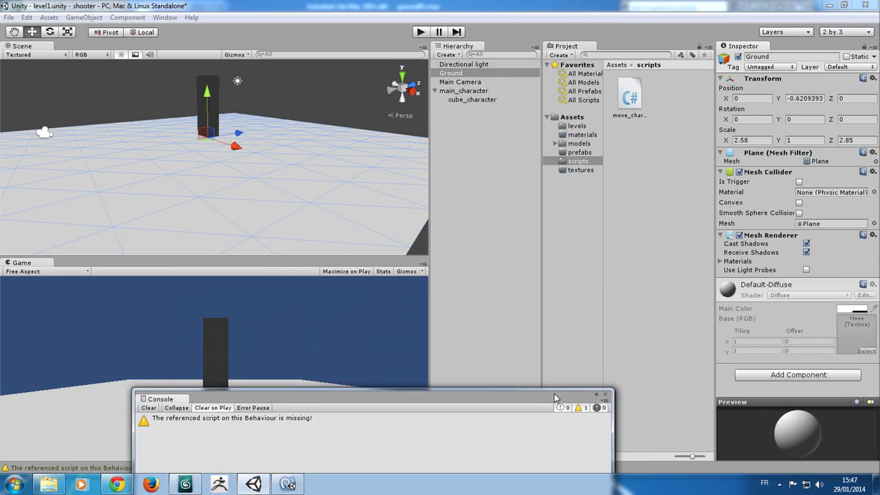
pyautogui.click(576, 144)
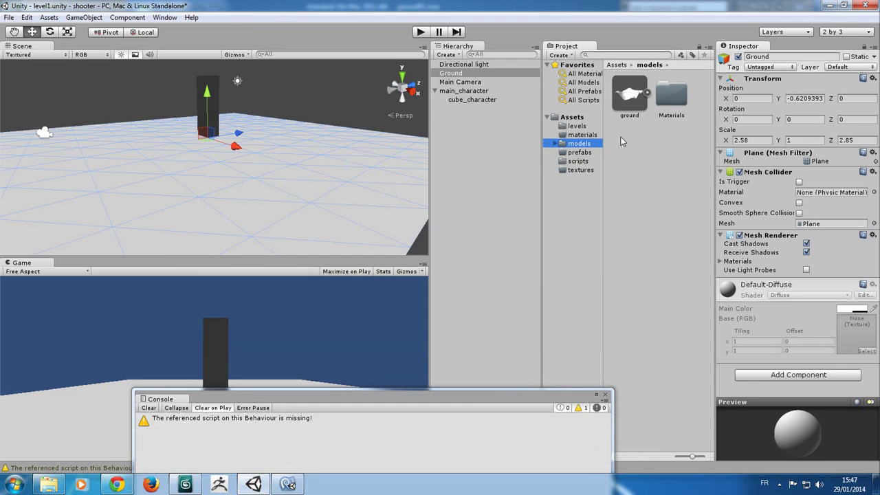
pyautogui.click(349, 186)
pyautogui.moveTo(327, 200); pyautogui.dragTo(283, 173, button='middle')
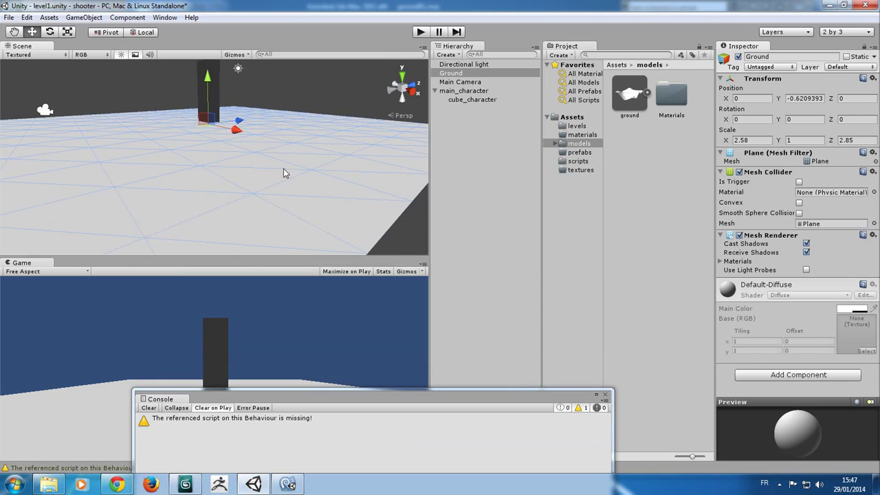
pyautogui.press('Delete')
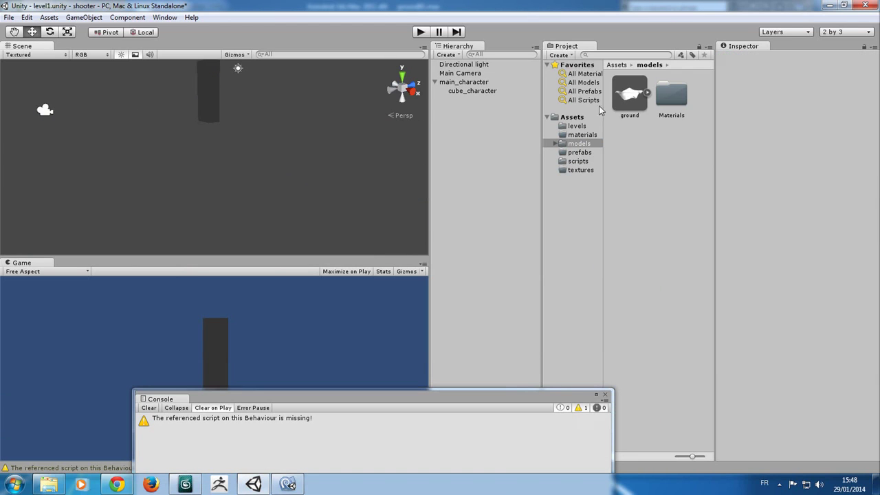
pyautogui.moveTo(629, 92); pyautogui.dragTo(225, 170)
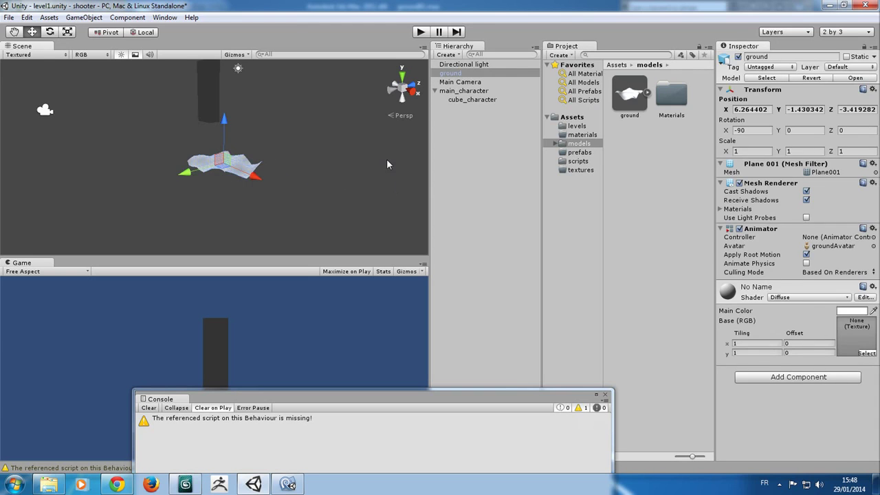
pyautogui.press('Delete')
# Set the ground model's import Scale Factor to 1 and apply it.
pyautogui.click(629, 96)
pyautogui.click(801, 104)
pyautogui.write('1')
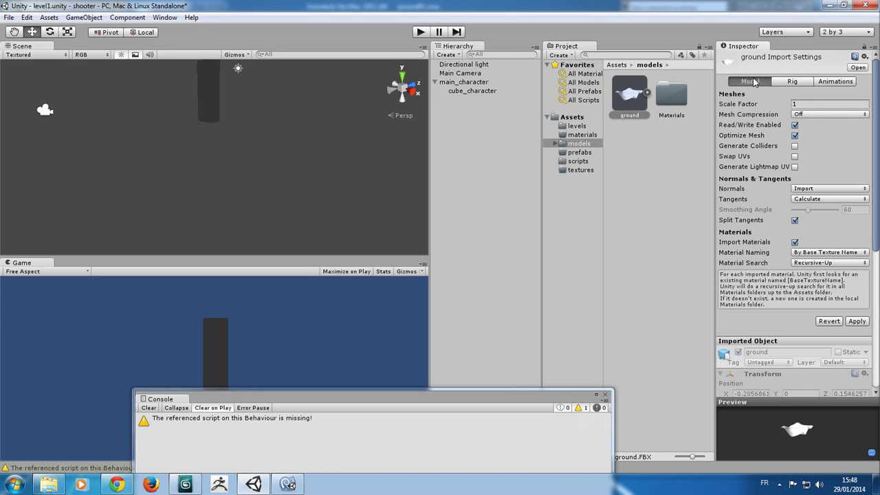
pyautogui.click(857, 322)
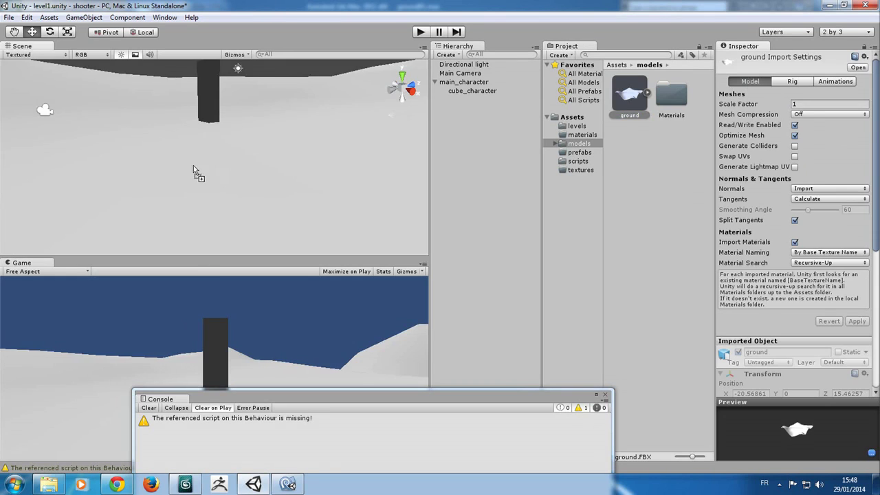
# Drag the ground model into the Scene view and orbit and zoom around the pillar to inspect it.
pyautogui.moveTo(622, 96); pyautogui.dragTo(220, 186)
pyautogui.scroll(-2, 271, 197)
pyautogui.scroll(-2, 272, 199)
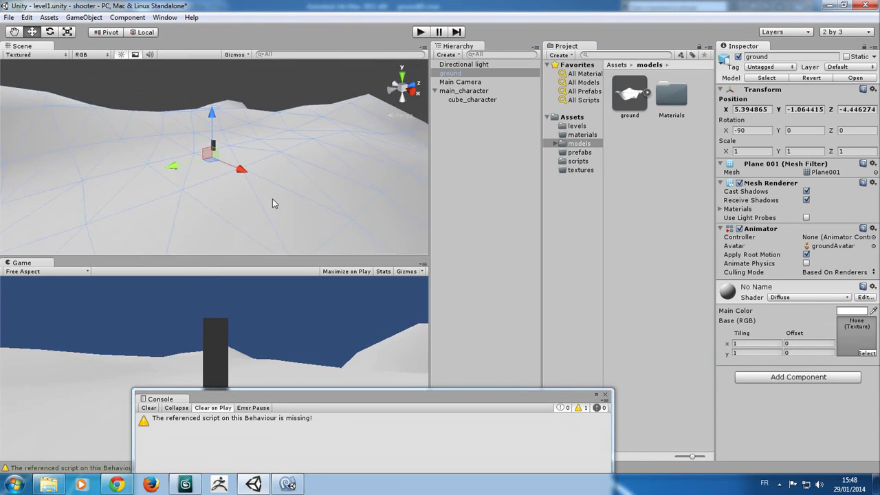
pyautogui.scroll(-3, 277, 201)
pyautogui.scroll(-2, 277, 201)
pyautogui.moveTo(276, 201)
pyautogui.keyDown('alt'); pyautogui.mouseDown()
pyautogui.moveTo(275, 177)
pyautogui.moveTo(163, 187)
pyautogui.moveTo(207, 172)
pyautogui.mouseUp(); pyautogui.keyUp('alt')
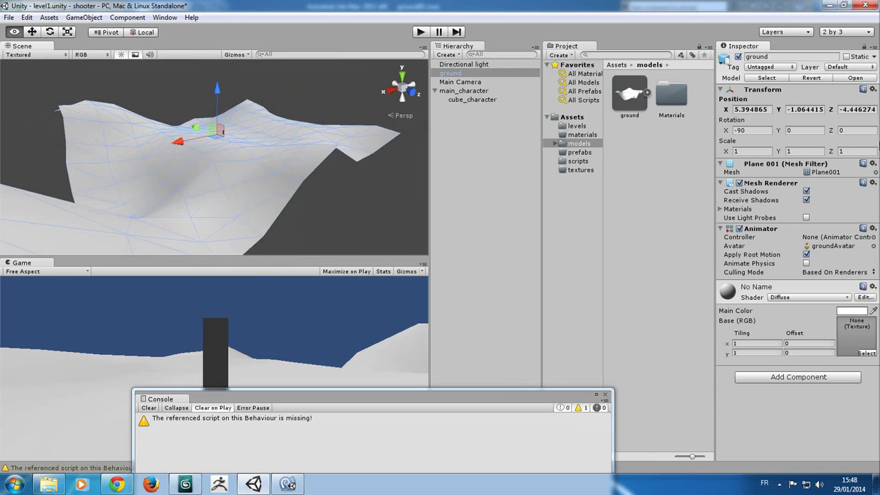
pyautogui.moveTo(281, 142)
pyautogui.keyDown('alt'); pyautogui.mouseDown()
pyautogui.moveTo(273, 85)
pyautogui.moveTo(170, 155)
pyautogui.moveTo(213, 147)
pyautogui.moveTo(216, 173)
pyautogui.moveTo(279, 157)
pyautogui.mouseUp(); pyautogui.keyUp('alt')
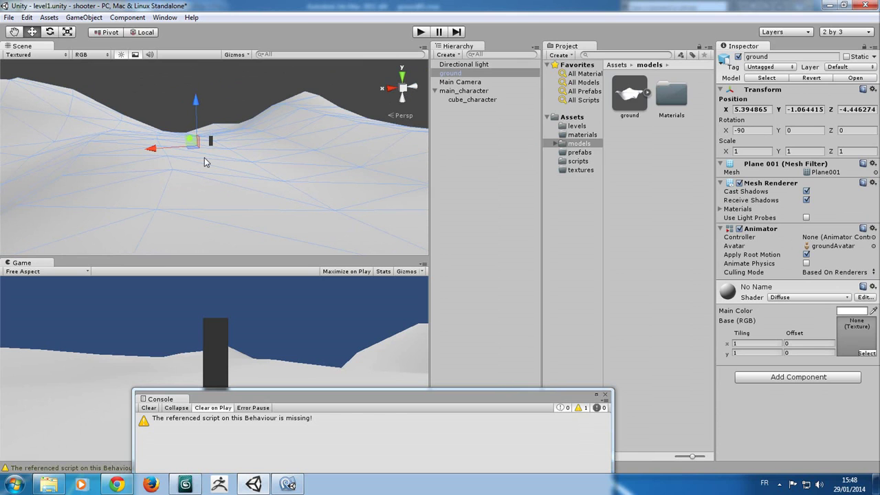
pyautogui.moveTo(204, 158)
pyautogui.keyDown('alt'); pyautogui.mouseDown(button='right')
pyautogui.moveTo(281, 176)
pyautogui.moveTo(242, 189)
pyautogui.moveTo(157, 191)
pyautogui.moveTo(325, 192)
pyautogui.moveTo(154, 190)
pyautogui.moveTo(328, 202)
pyautogui.moveTo(204, 198)
pyautogui.moveTo(265, 199)
pyautogui.moveTo(260, 205)
pyautogui.mouseUp(button='right'); pyautogui.keyUp('alt')
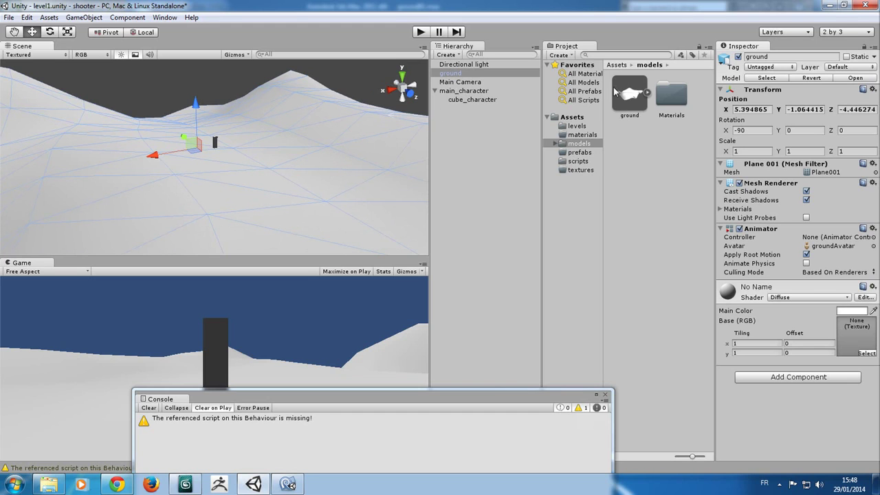
# Set the ground's X, Y and Z scale to 0.5 and orbit to check it.
pyautogui.click(741, 150)
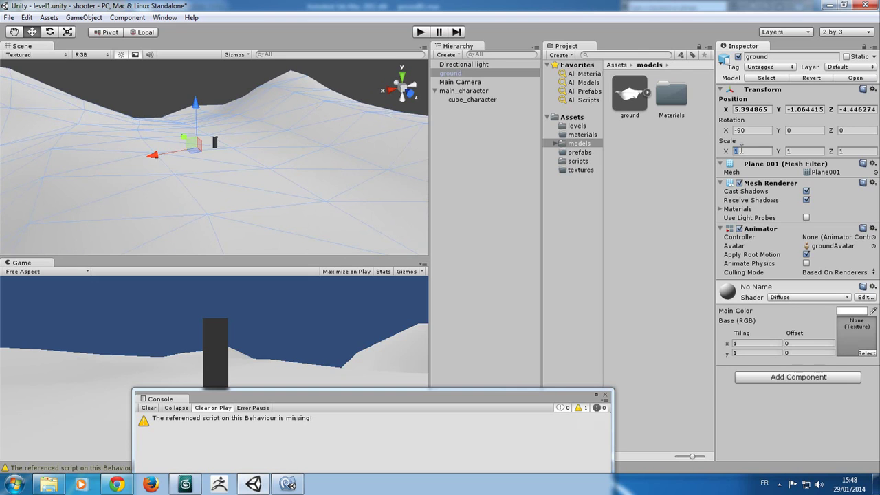
pyautogui.write('.5')
pyautogui.click(789, 152)
pyautogui.write('.5')
pyautogui.click(849, 151)
pyautogui.write('.5')
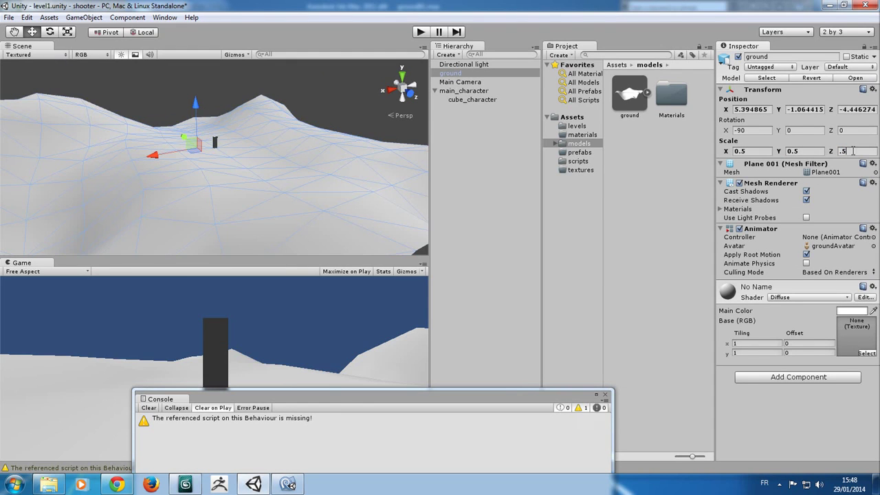
pyautogui.moveTo(222, 197)
pyautogui.keyDown('alt'); pyautogui.mouseDown()
pyautogui.moveTo(247, 218)
pyautogui.moveTo(347, 164)
pyautogui.mouseUp(); pyautogui.keyUp('alt')
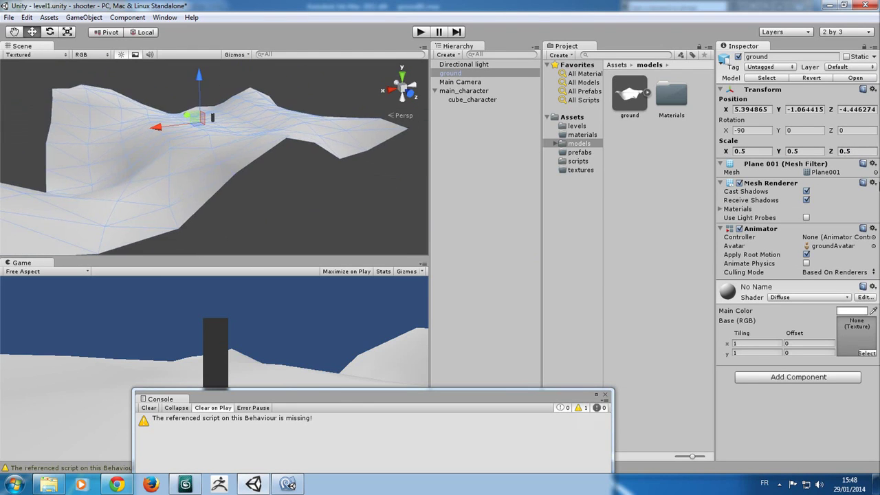
# Reduce the ground's scale further to 0.25 and frame the smaller terrain.
pyautogui.click(855, 151)
pyautogui.write('0.25')
pyautogui.click(795, 151)
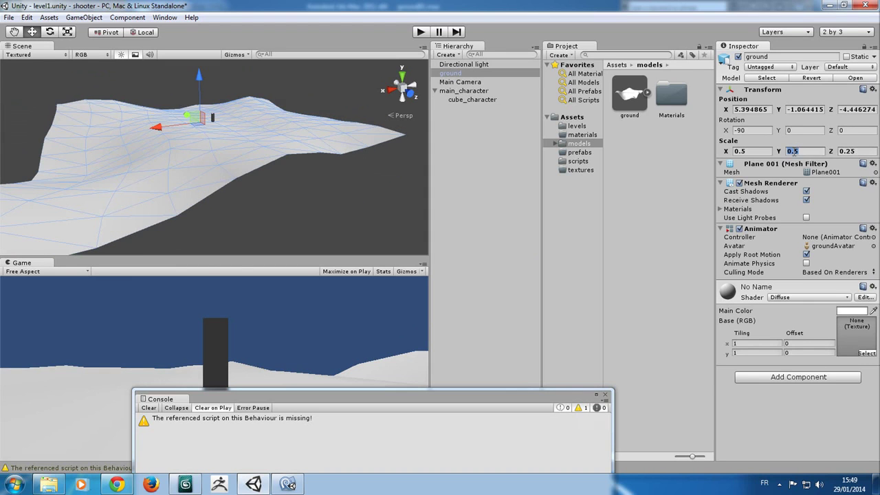
pyautogui.write('2')
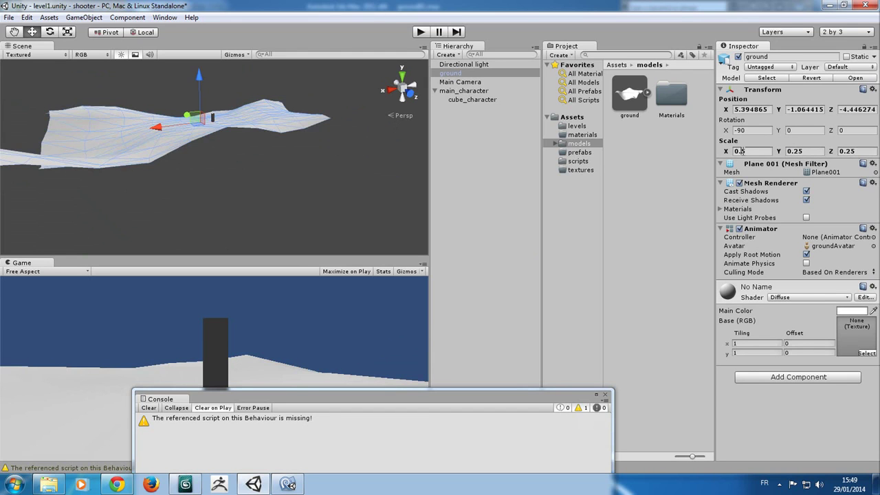
pyautogui.write('2')
pyautogui.scroll(3, 268, 221)
pyautogui.scroll(1, 272, 210)
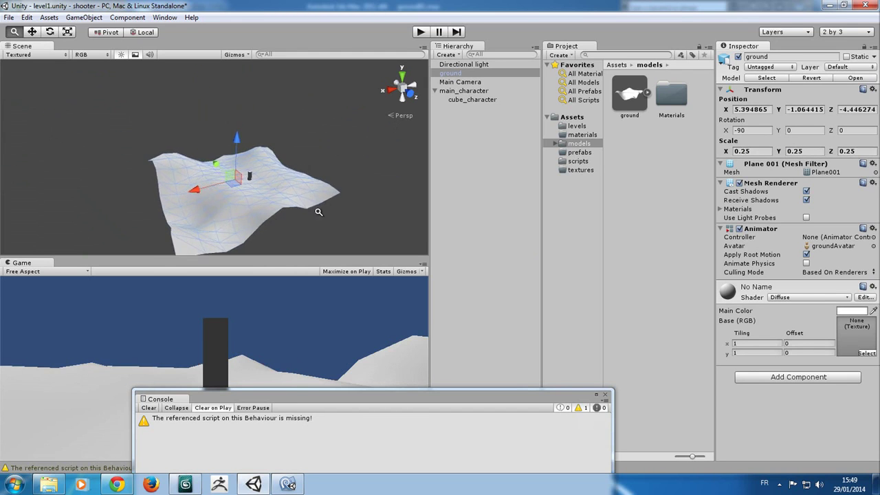
pyautogui.scroll(3, 278, 198)
pyautogui.moveTo(278, 198)
pyautogui.mouseDown(button='middle')
pyautogui.moveTo(234, 170)
pyautogui.moveTo(223, 179)
pyautogui.mouseUp(button='middle')
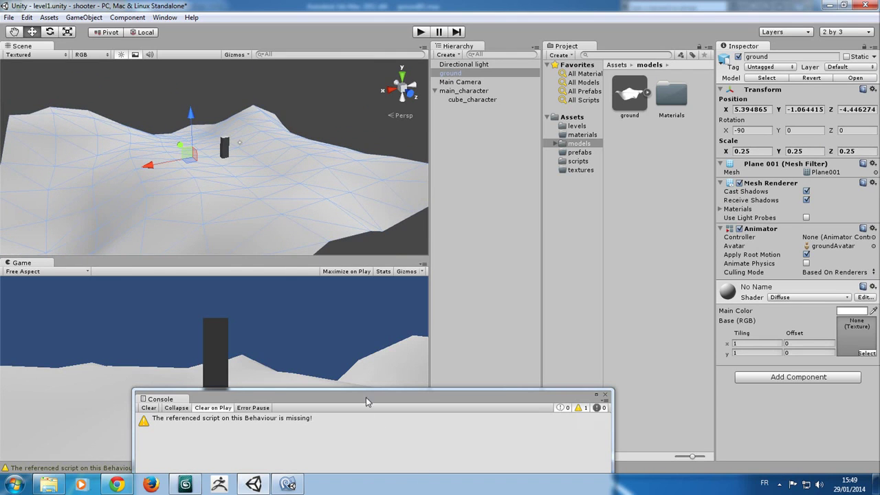
# Move the Console aside and frame the pillar against the hilly terrain in the Scene view.
pyautogui.moveTo(367, 401); pyautogui.dragTo(692, 337)
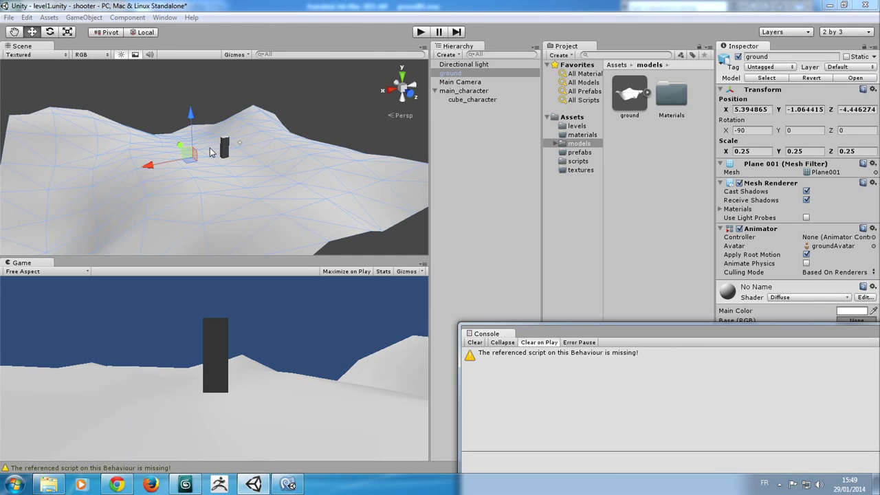
pyautogui.scroll(2, 258, 180)
pyautogui.scroll(3, 250, 186)
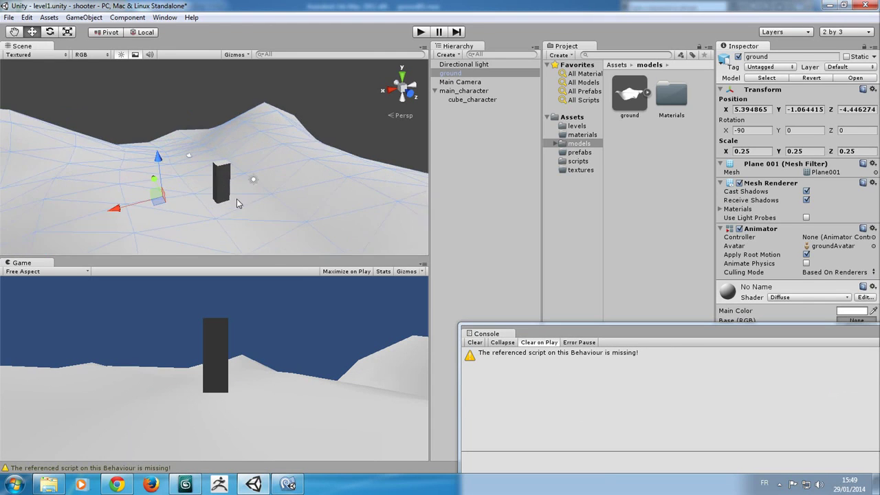
pyautogui.scroll(3, 244, 182)
pyautogui.moveTo(241, 178); pyautogui.dragTo(237, 172, button='middle')
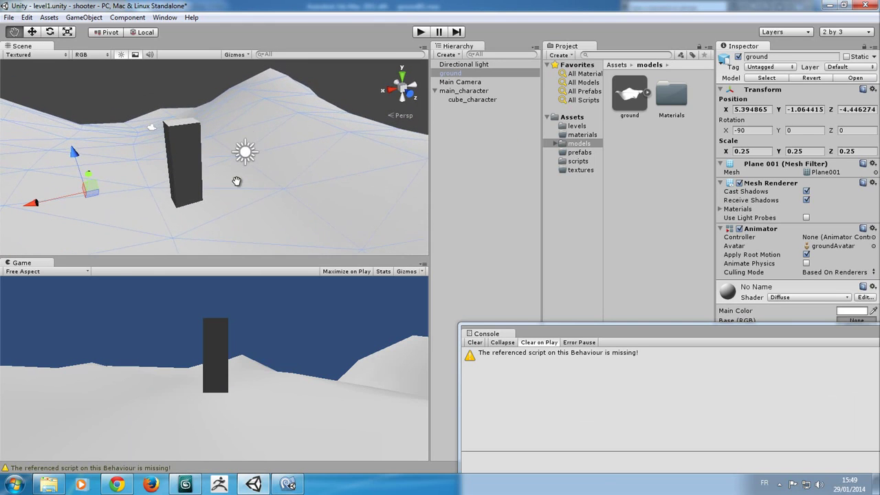
pyautogui.moveTo(237, 173); pyautogui.dragTo(226, 182, button='middle')
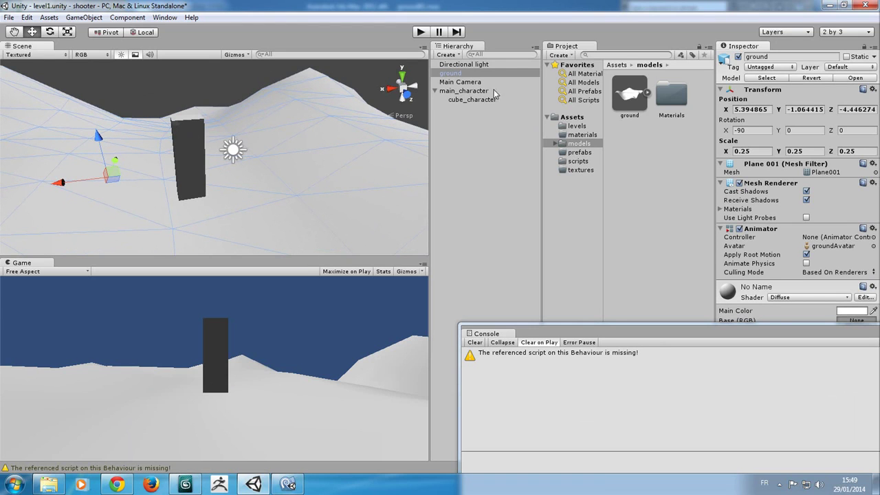
# Align the Main Camera with the current Scene view.
pyautogui.click(470, 83)
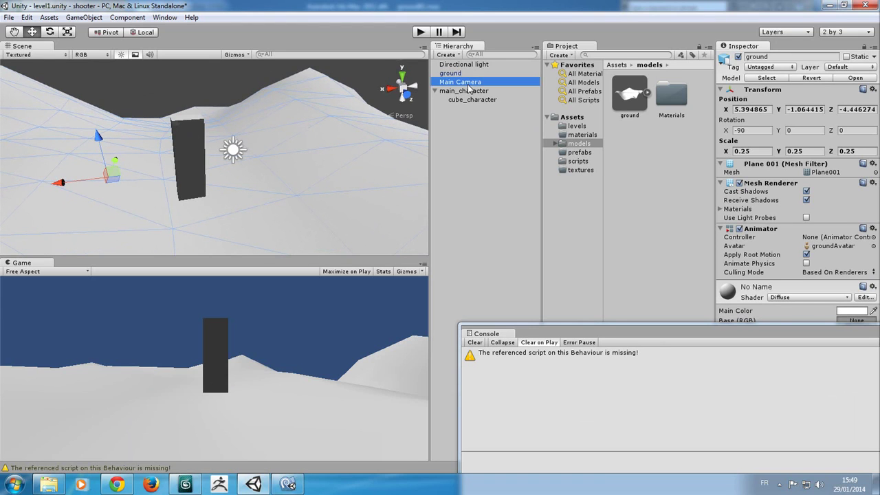
pyautogui.click(92, 19)
pyautogui.click(112, 143)
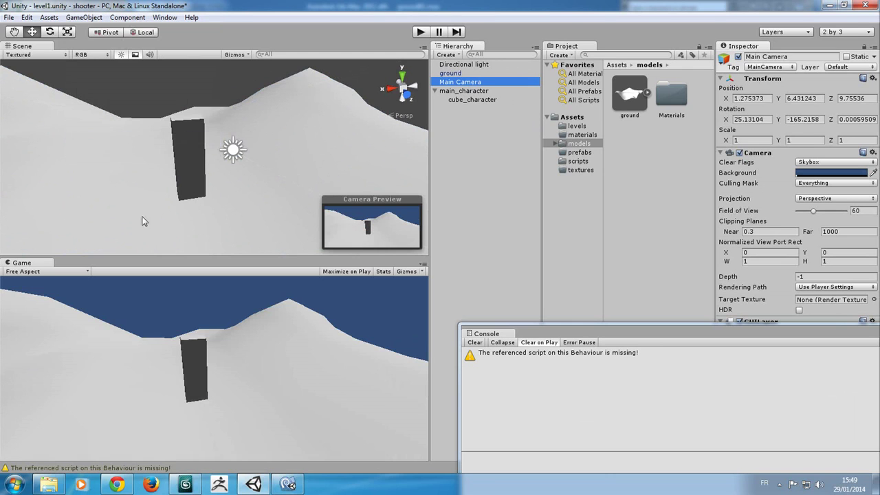
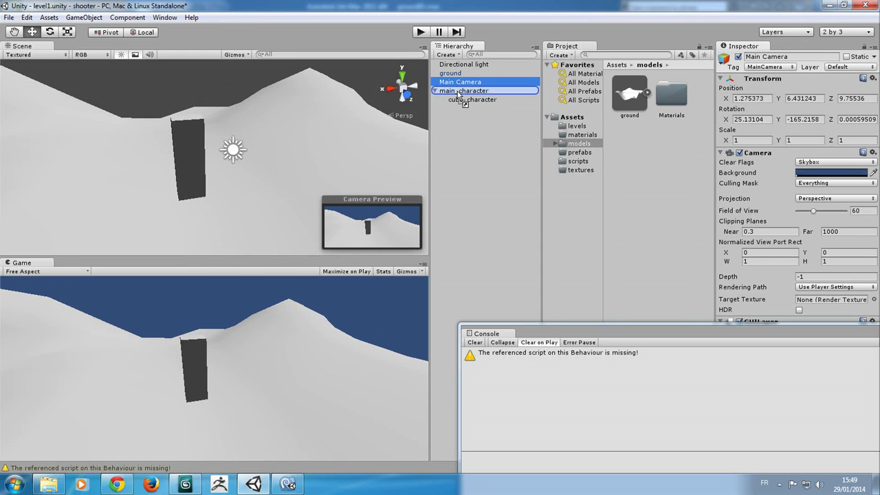
# Drag Main Camera onto main_character in the Hierarchy to make it a child.
pyautogui.moveTo(453, 84); pyautogui.dragTo(459, 91)
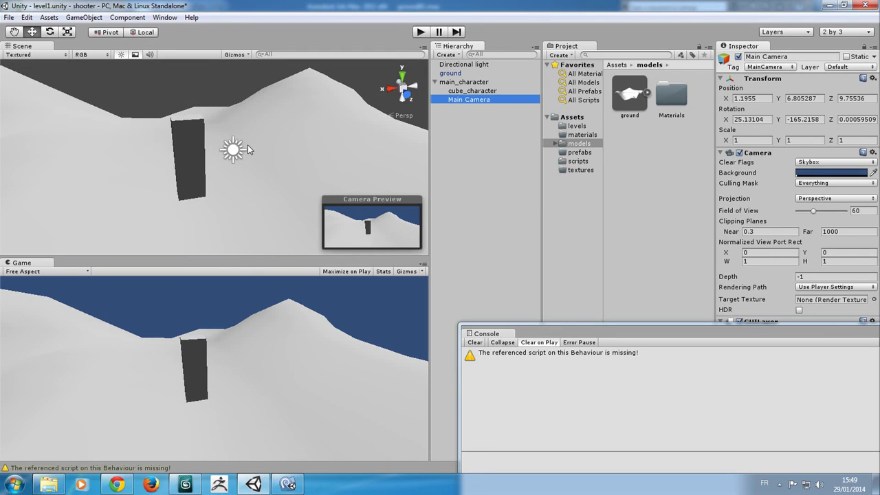
pyautogui.click(421, 32)
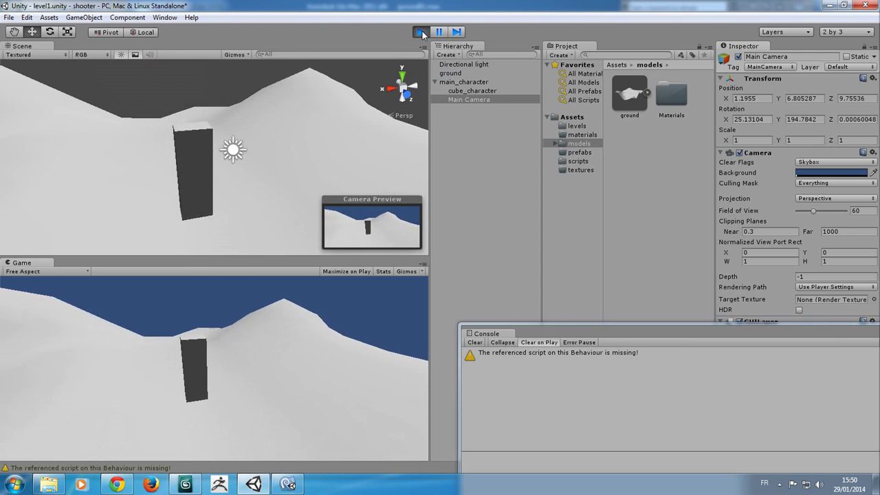
pyautogui.click(201, 192)
pyautogui.press('f')
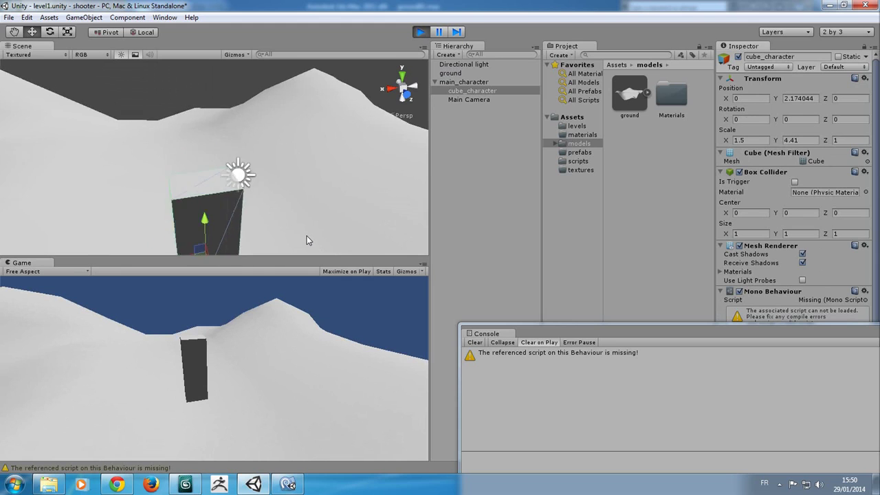
pyautogui.scroll(-2, 306, 235)
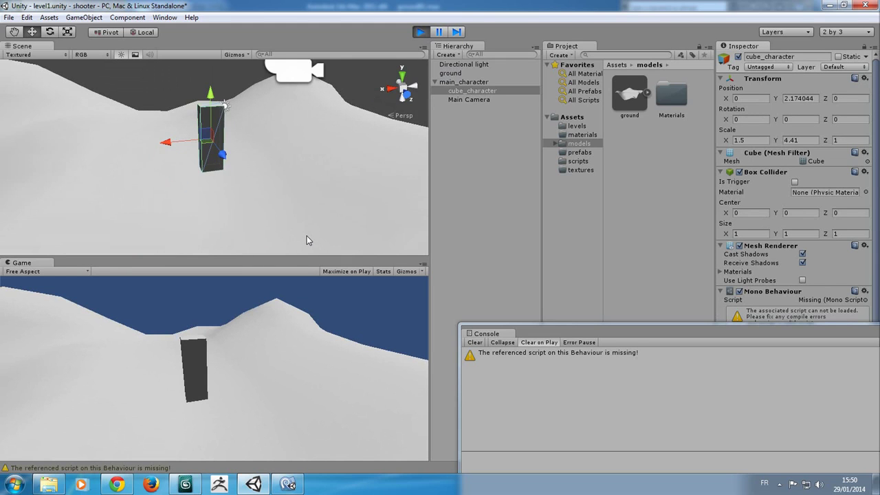
pyautogui.scroll(2, 307, 236)
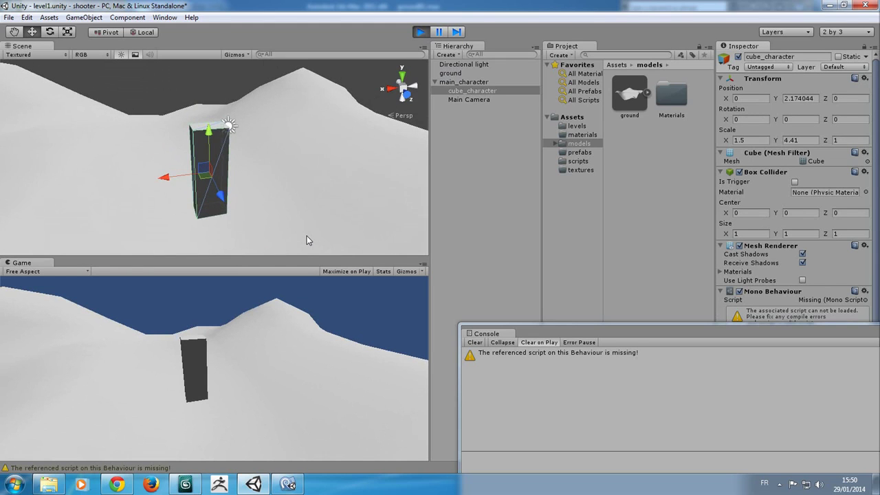
pyautogui.click(200, 401)
pyautogui.press('Left')
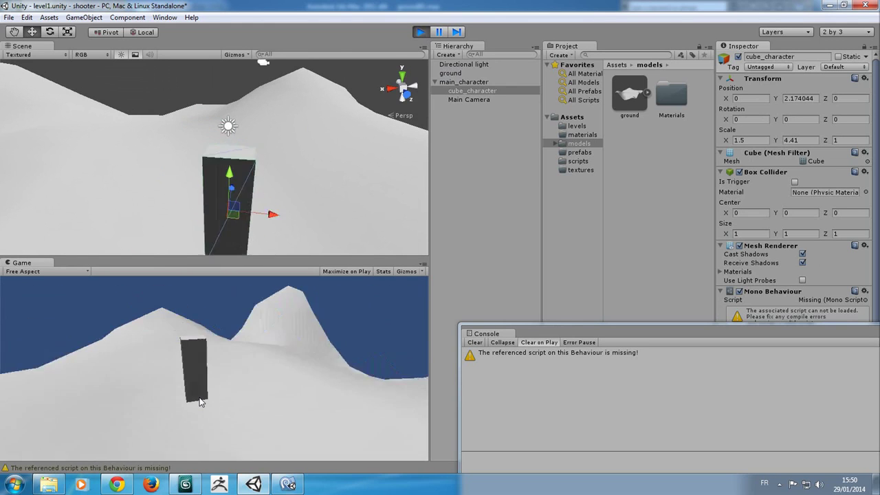
pyautogui.press('Left')
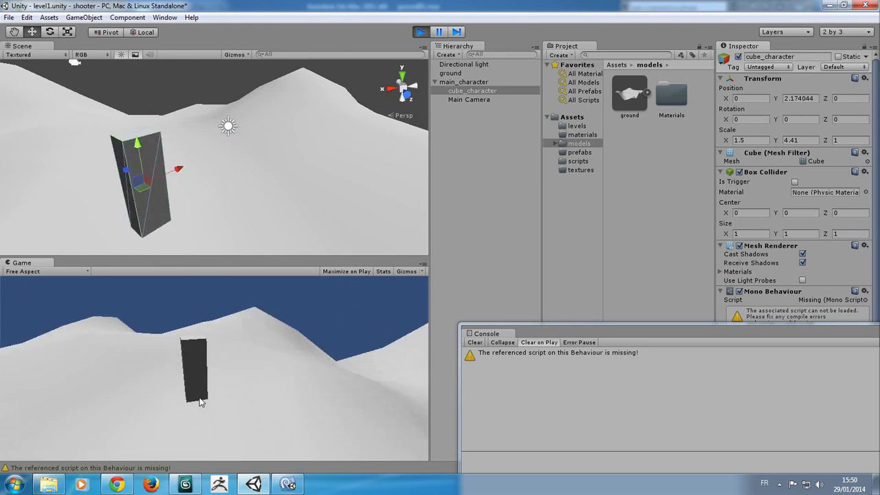
pyautogui.press('Left')
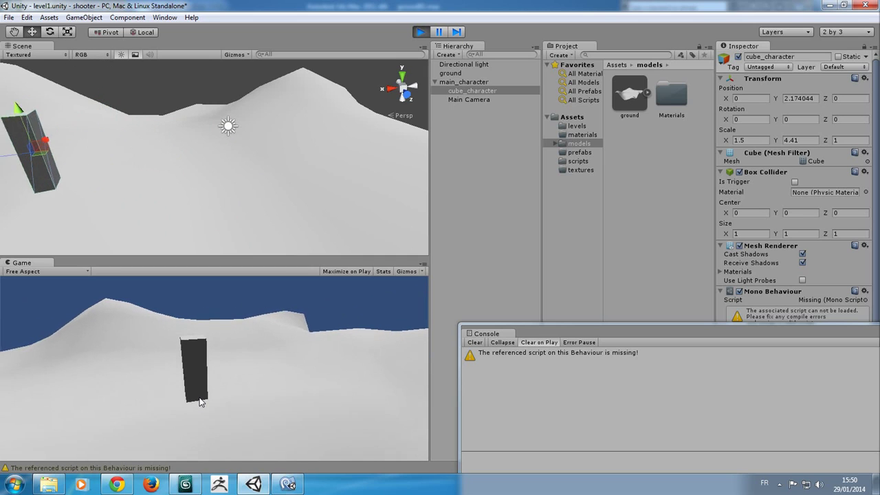
pyautogui.click(420, 32)
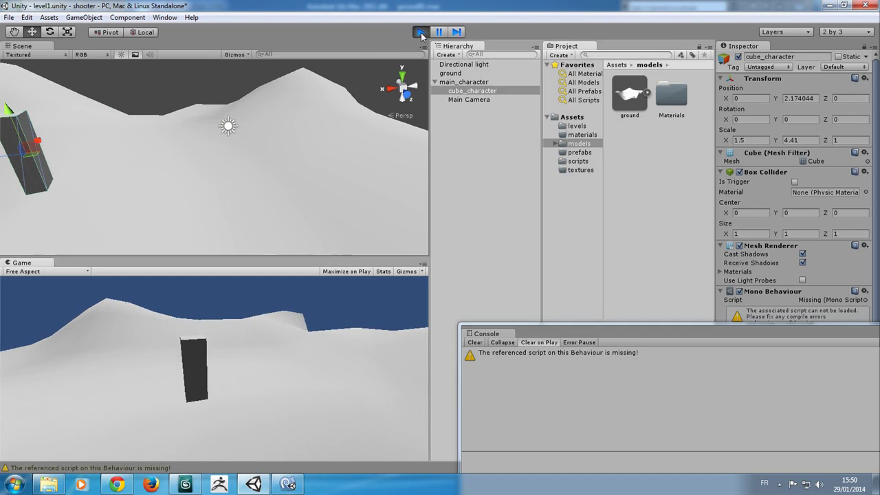
# Orbit the Scene view behind and above the character, then align Main Camera with that view.
pyautogui.click(461, 99)
pyautogui.moveTo(275, 179)
pyautogui.keyDown('alt'); pyautogui.mouseDown()
pyautogui.moveTo(315, 177)
pyautogui.moveTo(345, 163)
pyautogui.mouseUp(); pyautogui.keyUp('alt')
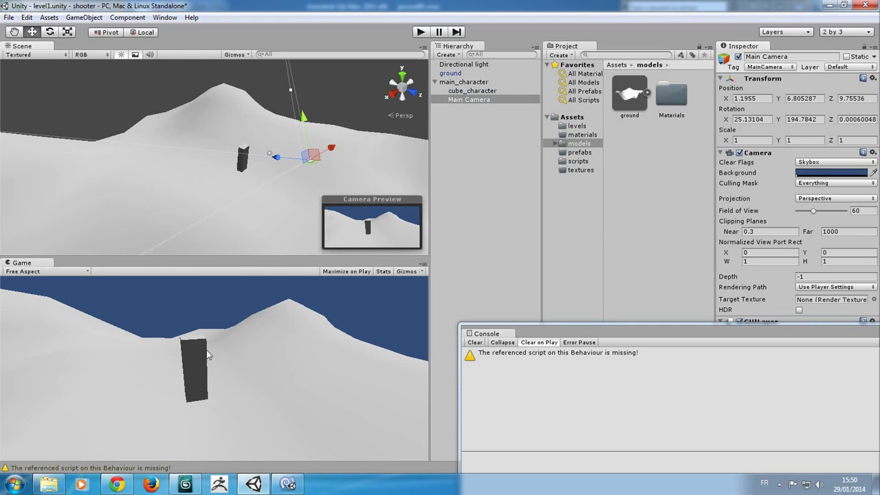
pyautogui.keyDown('alt'); pyautogui.moveTo(224, 187); pyautogui.dragTo(270, 172); pyautogui.keyUp('alt')
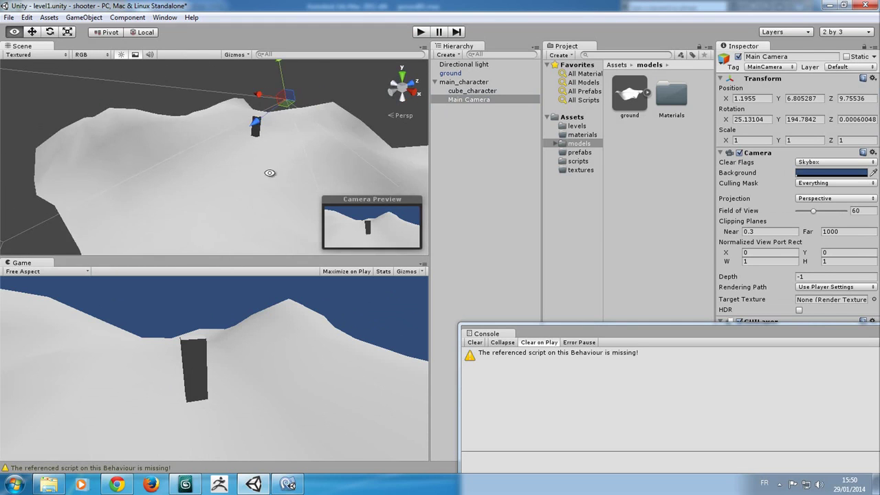
pyautogui.moveTo(270, 172)
pyautogui.keyDown('alt'); pyautogui.mouseDown()
pyautogui.moveTo(256, 221)
pyautogui.moveTo(211, 160)
pyautogui.moveTo(220, 139)
pyautogui.mouseUp(); pyautogui.keyUp('alt')
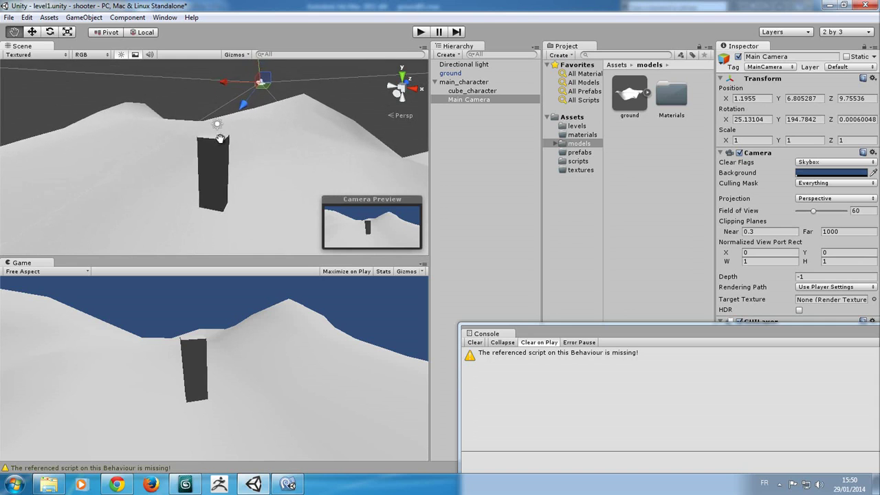
pyautogui.moveTo(220, 139)
pyautogui.keyDown('alt'); pyautogui.mouseDown()
pyautogui.moveTo(181, 166)
pyautogui.moveTo(267, 157)
pyautogui.moveTo(204, 148)
pyautogui.mouseUp(); pyautogui.keyUp('alt')
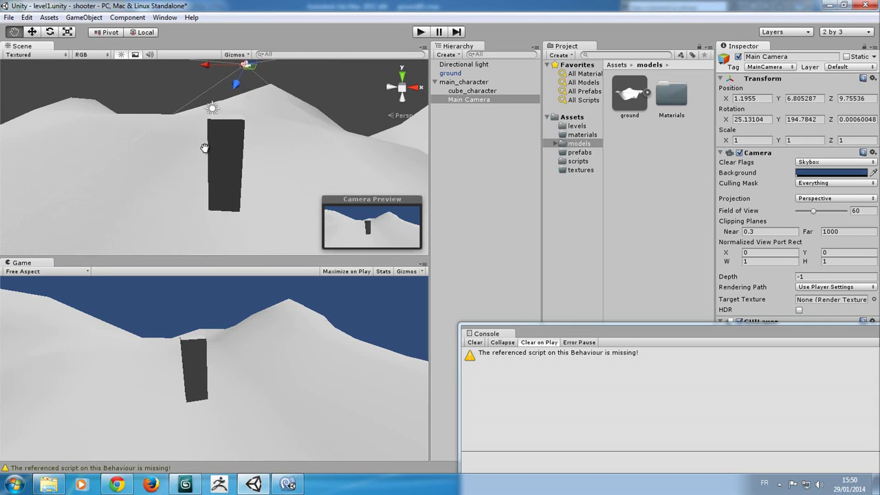
pyautogui.click(81, 17)
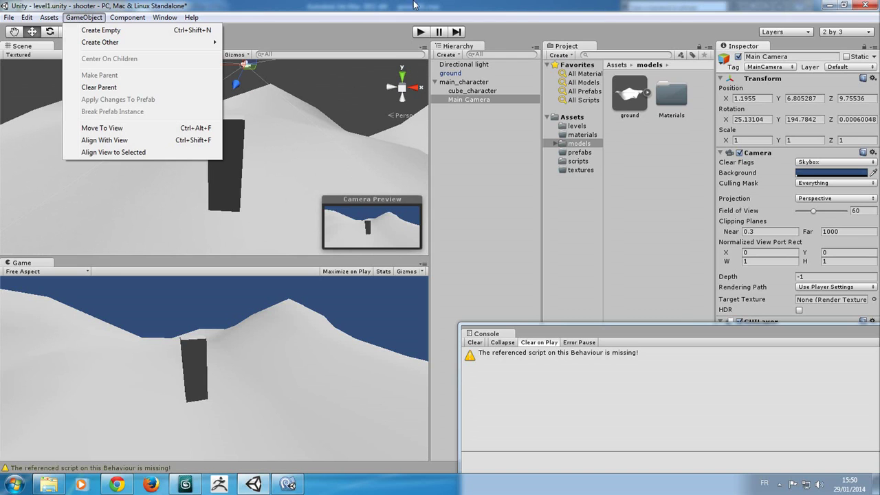
pyautogui.click(91, 141)
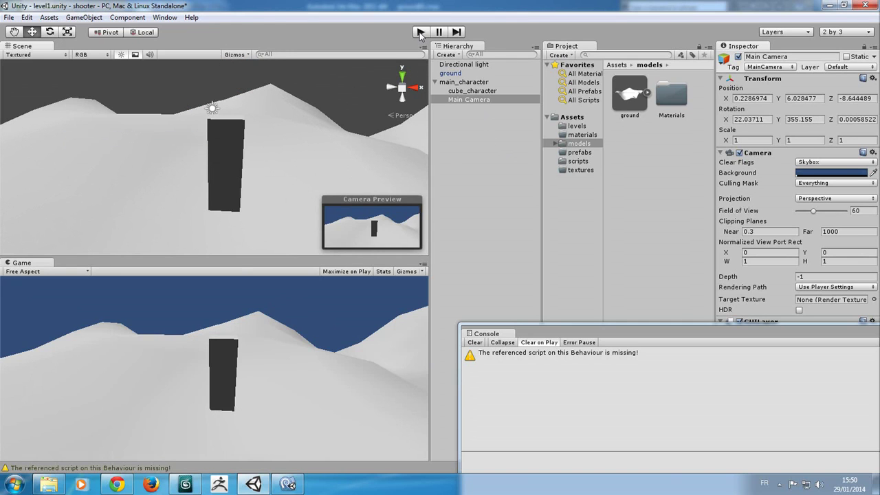
pyautogui.click(420, 32)
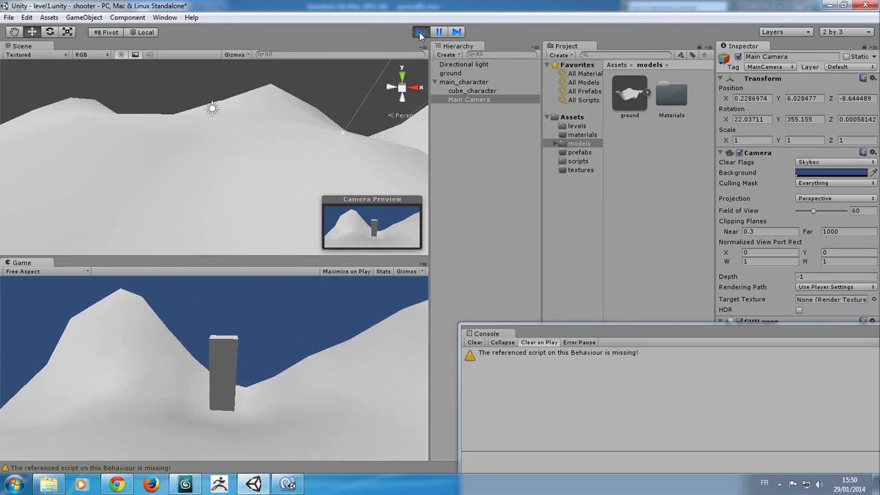
pyautogui.moveTo(218, 74); pyautogui.dragTo(871, 119, button='right')
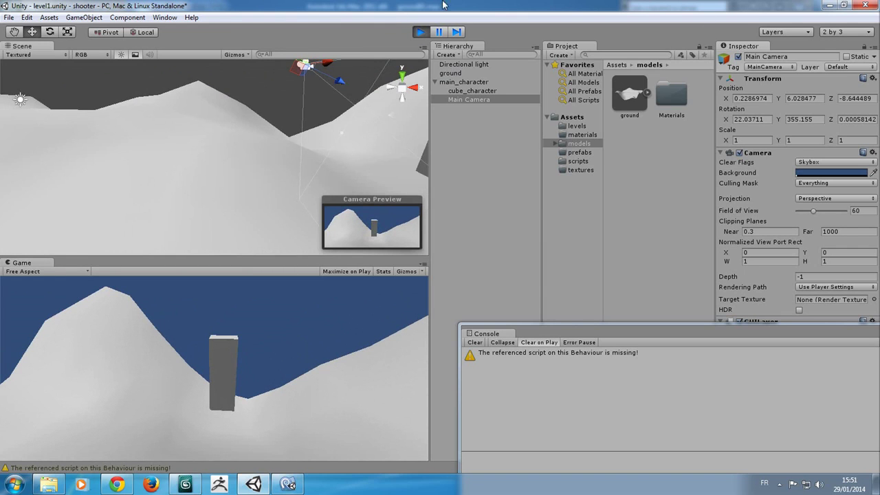
pyautogui.moveTo(20, 98)
pyautogui.mouseDown(button='right')
pyautogui.moveTo(293, 130)
pyautogui.moveTo(202, 139)
pyautogui.moveTo(128, 183)
pyautogui.mouseUp(button='right')
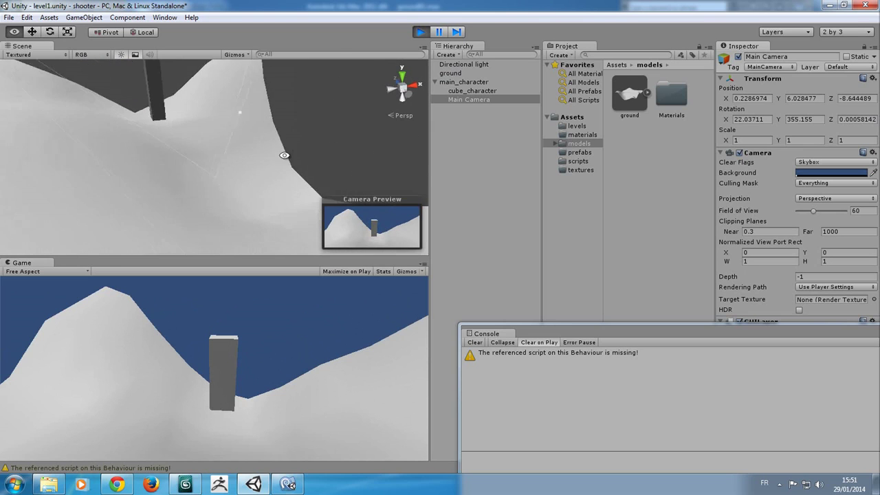
pyautogui.click(116, 185)
pyautogui.moveTo(192, 184)
pyautogui.mouseDown(button='right')
pyautogui.moveTo(134, 99)
pyautogui.moveTo(81, 190)
pyautogui.mouseUp(button='right')
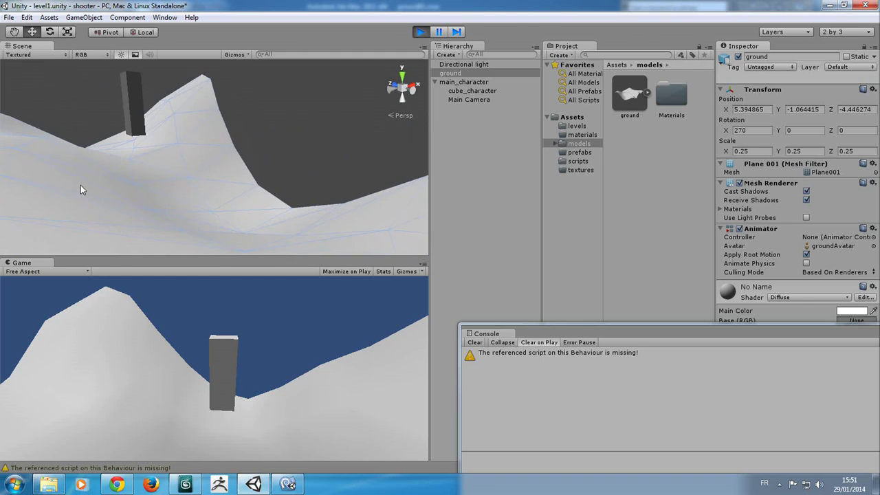
pyautogui.moveTo(28, 225); pyautogui.dragTo(243, 220)
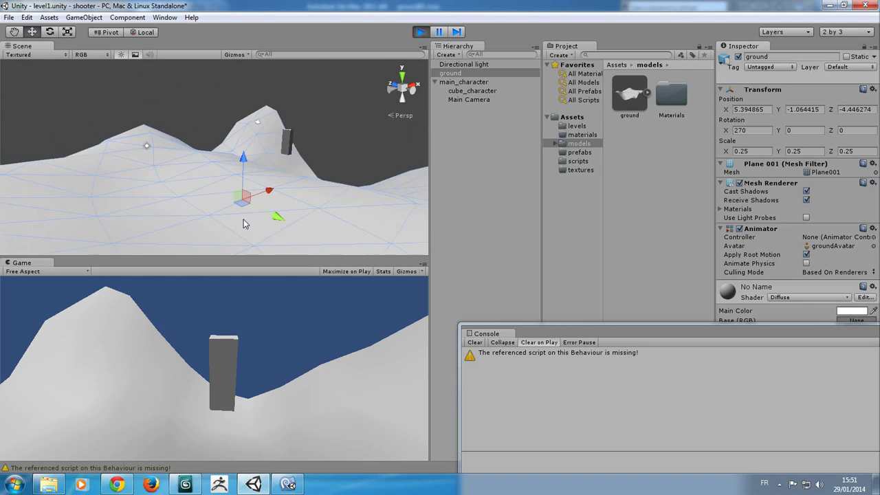
pyautogui.moveTo(288, 187)
pyautogui.mouseDown(button='right')
pyautogui.moveTo(97, 205)
pyautogui.moveTo(320, 126)
pyautogui.mouseUp(button='right')
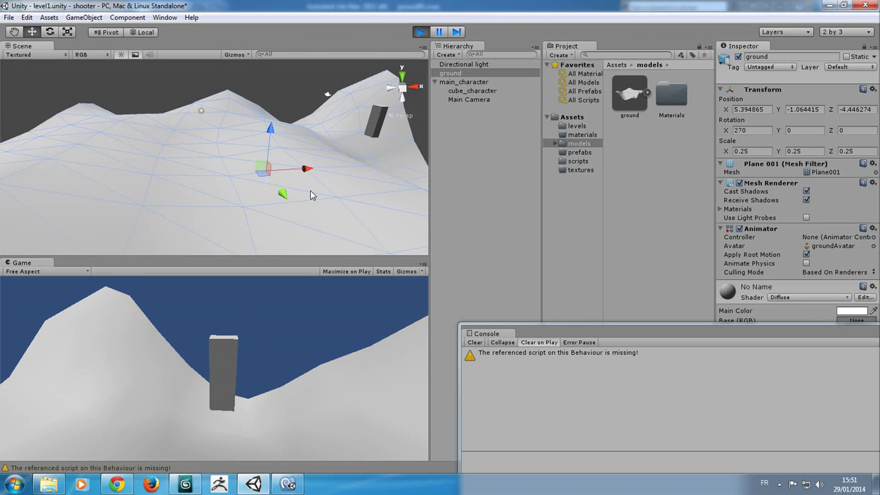
pyautogui.moveTo(249, 247)
pyautogui.mouseDown(button='right')
pyautogui.moveTo(237, 199)
pyautogui.moveTo(211, 192)
pyautogui.mouseUp(button='right')
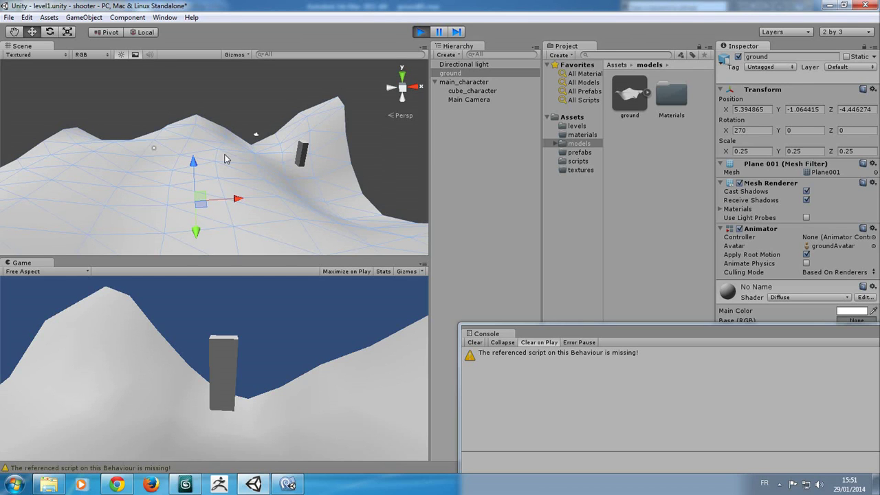
pyautogui.click(420, 32)
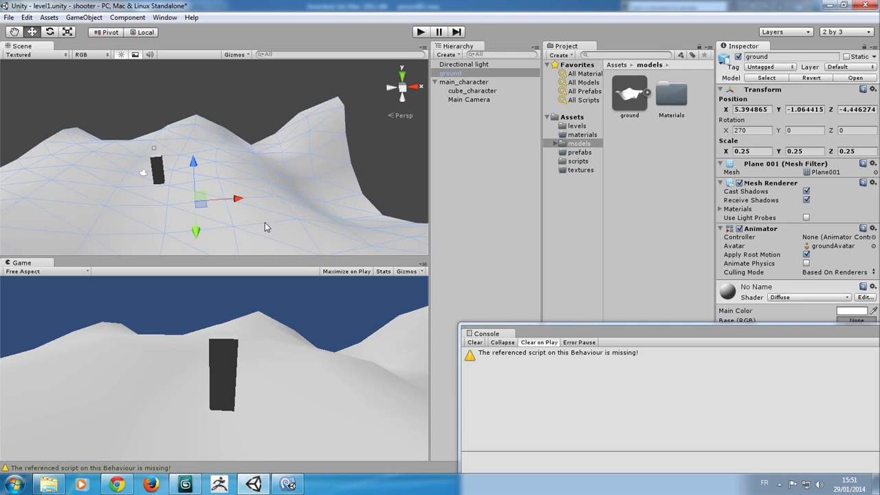
pyautogui.moveTo(155, 209)
pyautogui.keyDown('alt'); pyautogui.mouseDown()
pyautogui.moveTo(192, 192)
pyautogui.moveTo(263, 181)
pyautogui.mouseUp(); pyautogui.keyUp('alt')
pyautogui.moveTo(263, 180)
pyautogui.mouseDown(button='middle')
pyautogui.moveTo(221, 184)
pyautogui.moveTo(123, 170)
pyautogui.mouseUp(button='middle')
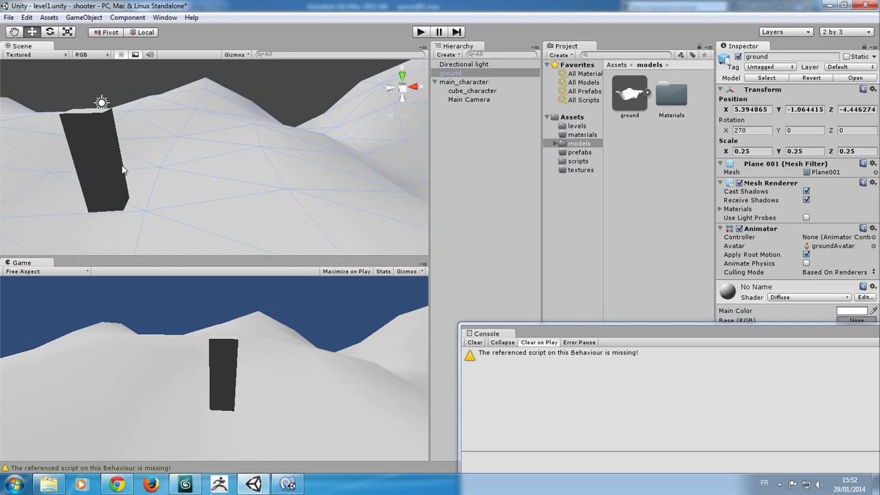
# Run a play test, pan to find the character, stop it, and select the scripts folder.
pyautogui.click(420, 32)
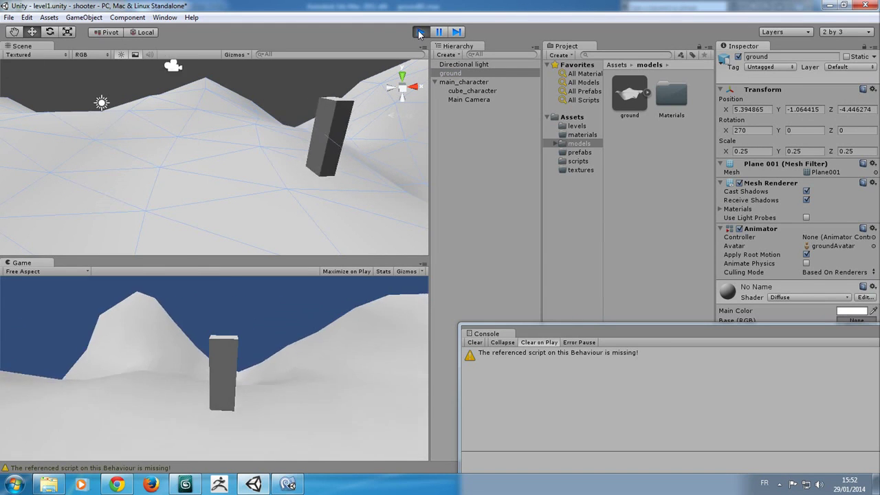
pyautogui.moveTo(340, 179)
pyautogui.mouseDown(button='middle')
pyautogui.moveTo(238, 121)
pyautogui.moveTo(254, 146)
pyautogui.mouseUp(button='middle')
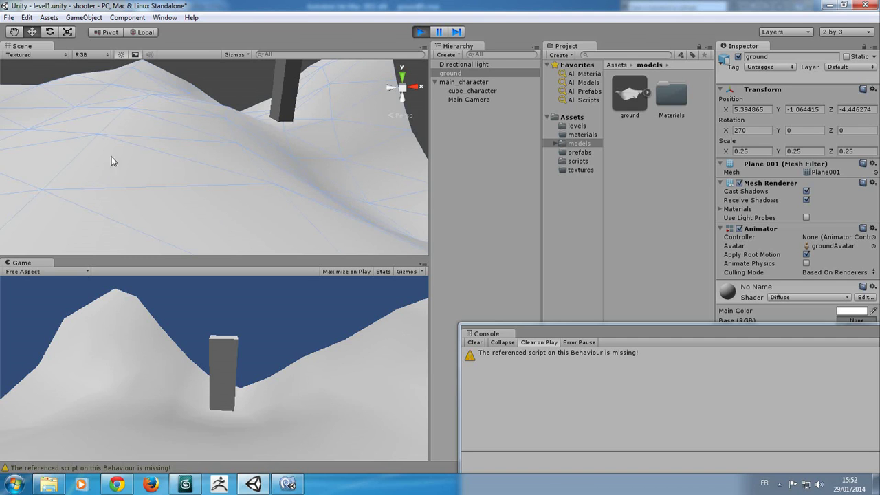
pyautogui.click(418, 32)
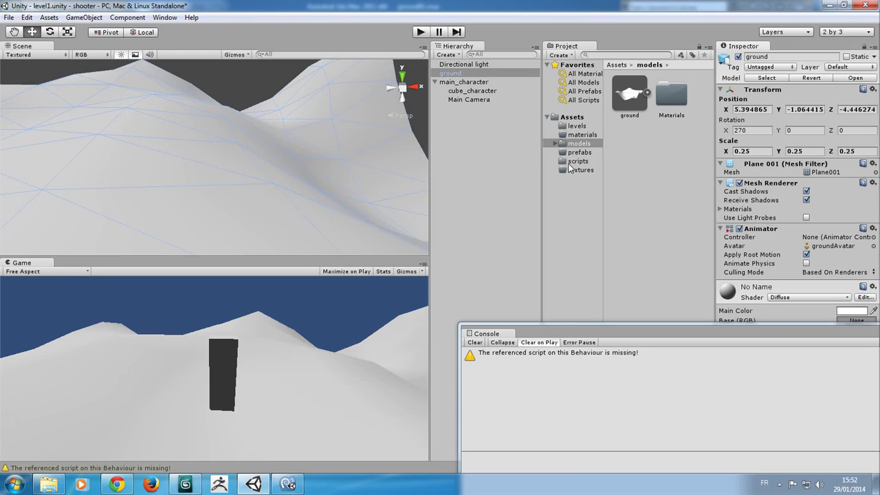
pyautogui.click(571, 162)
# Create a C# script named stickGround in the scripts folder and open it in MonoDevelop.
pyautogui.rightClick(571, 162)
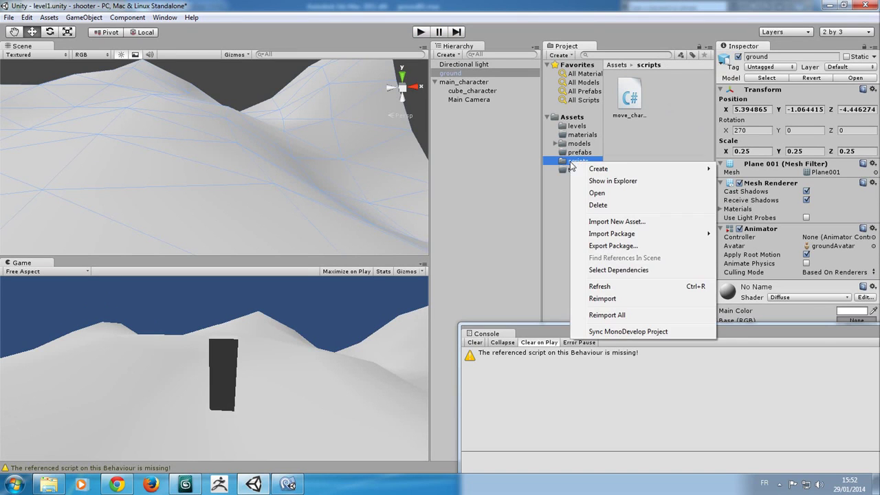
pyautogui.moveTo(605, 167)
pyautogui.click(756, 197)
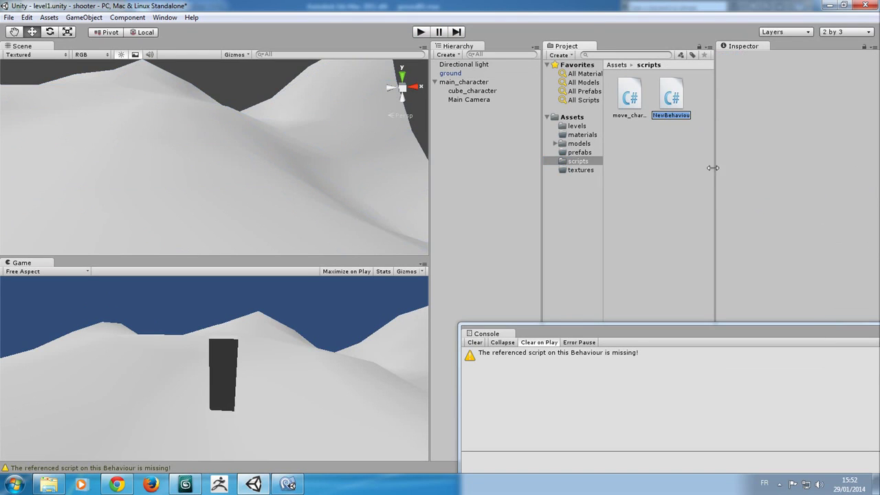
pyautogui.write('stickGroud')
pyautogui.write('nd')
pyautogui.press('Return')
pyautogui.doubleClick(671, 100)
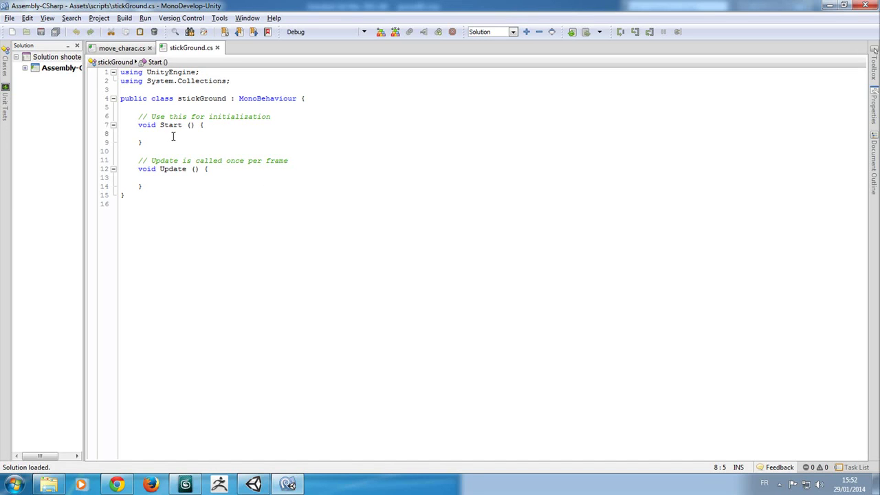
# Type 'private RaycastHit rayhit;' on line 5, followed by a blank line.
pyautogui.click(152, 109)
pyautogui.write('private ')
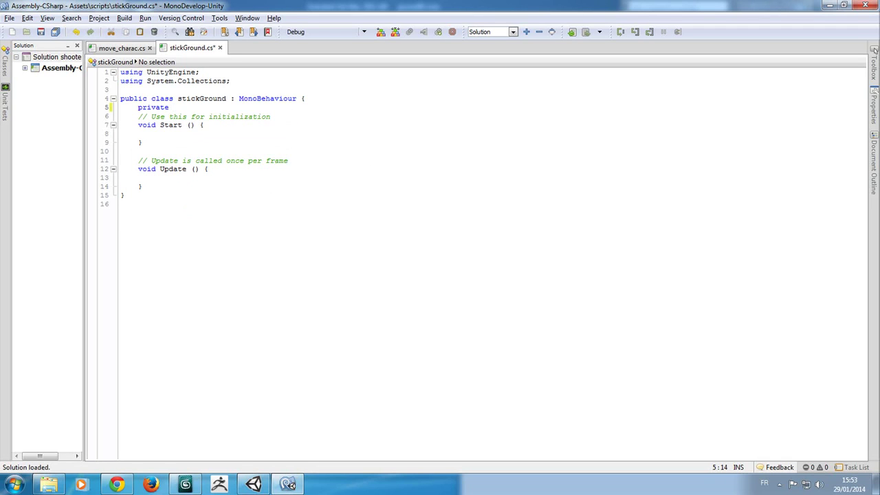
pyautogui.write('Ray')
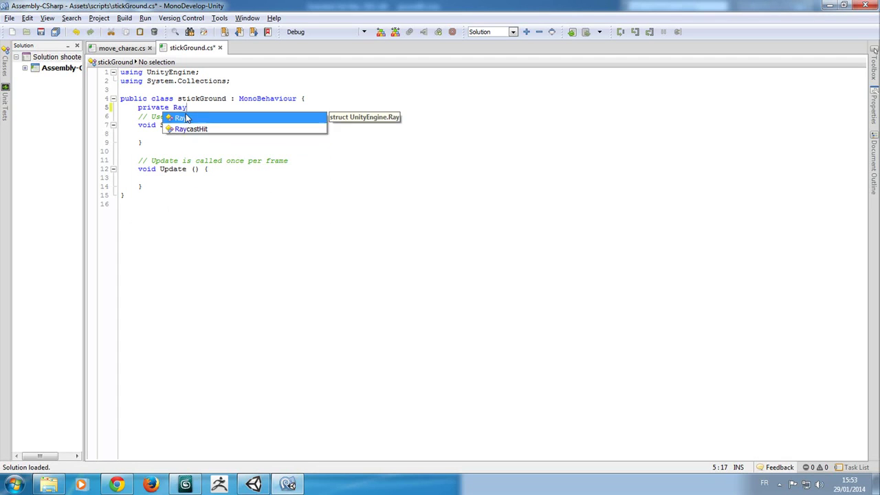
pyautogui.write('cast')
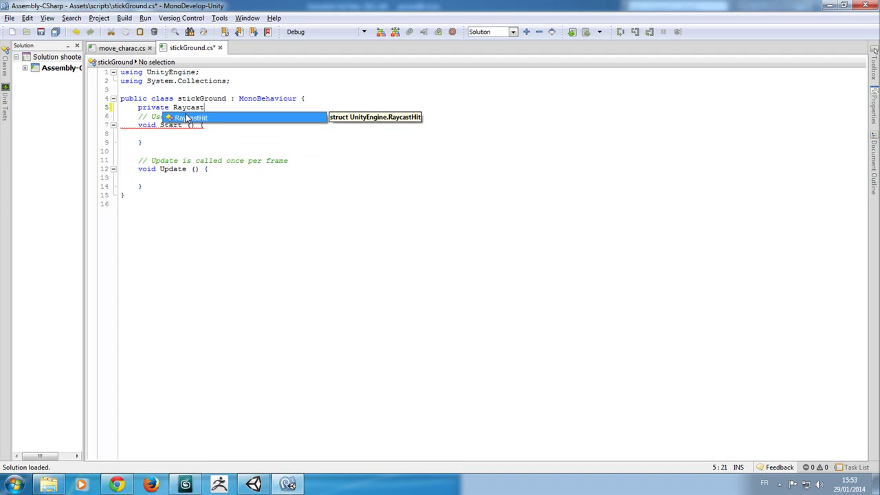
pyautogui.write('hiyt')
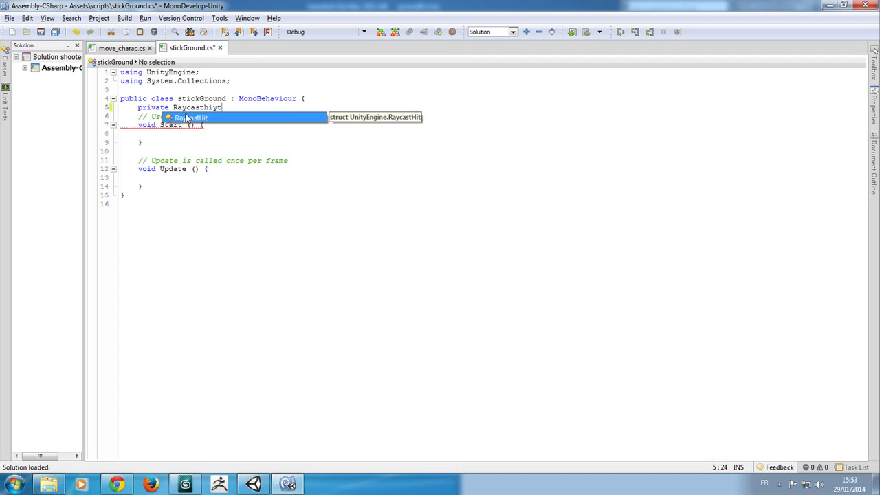
pyautogui.press('BackSpace')
pyautogui.press('BackSpace')
pyautogui.write('t')
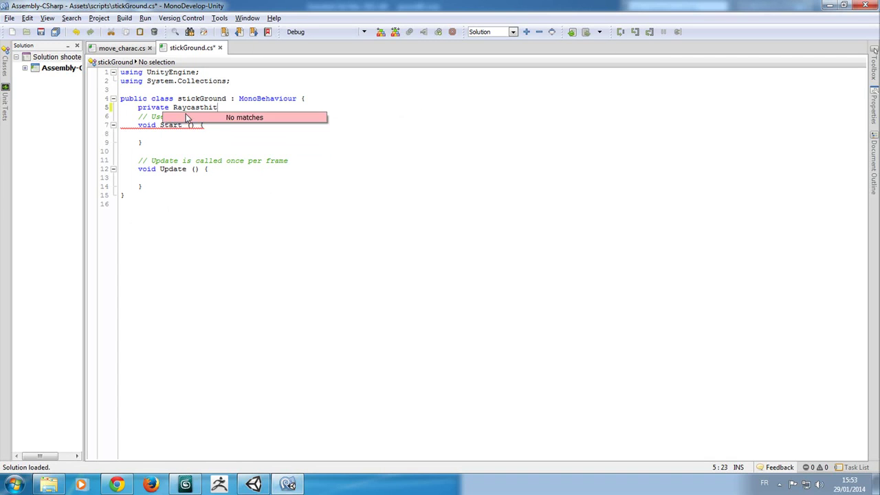
pyautogui.press('Left')
pyautogui.press('Left')
pyautogui.press('Left')
pyautogui.write('Hit ')
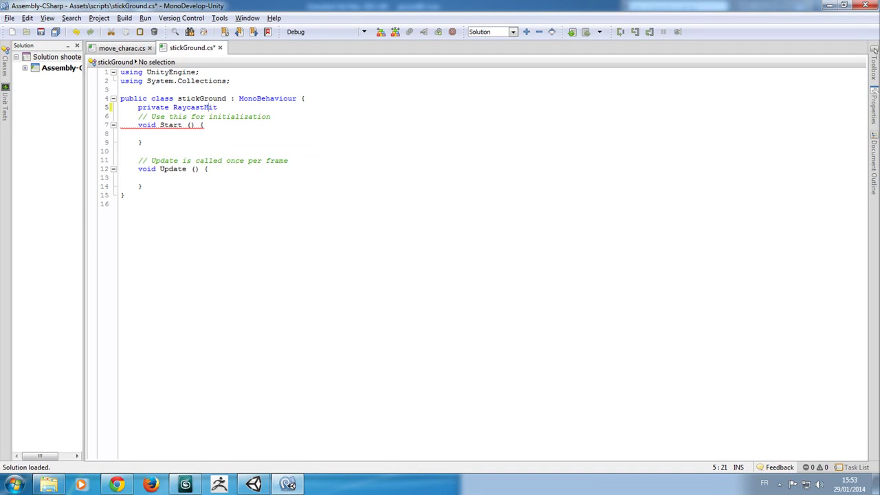
pyautogui.write('rayhiy')
pyautogui.press('BackSpace')
pyautogui.write('t;')
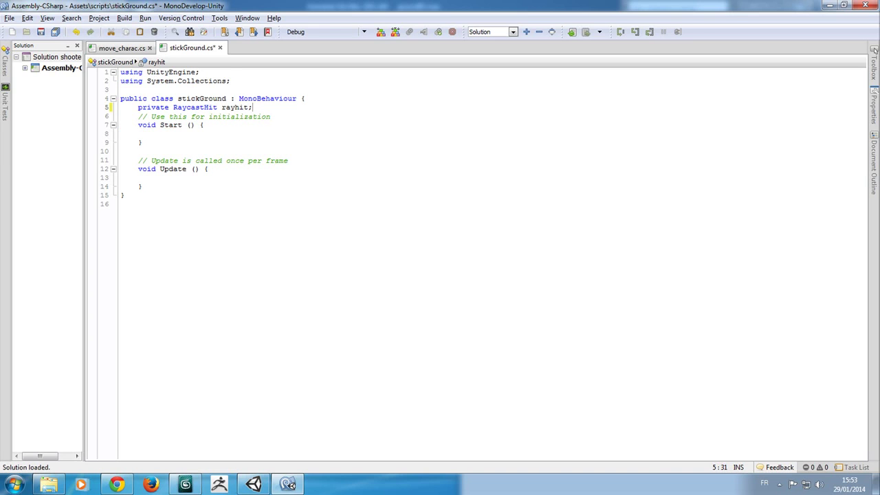
pyautogui.press('Return')
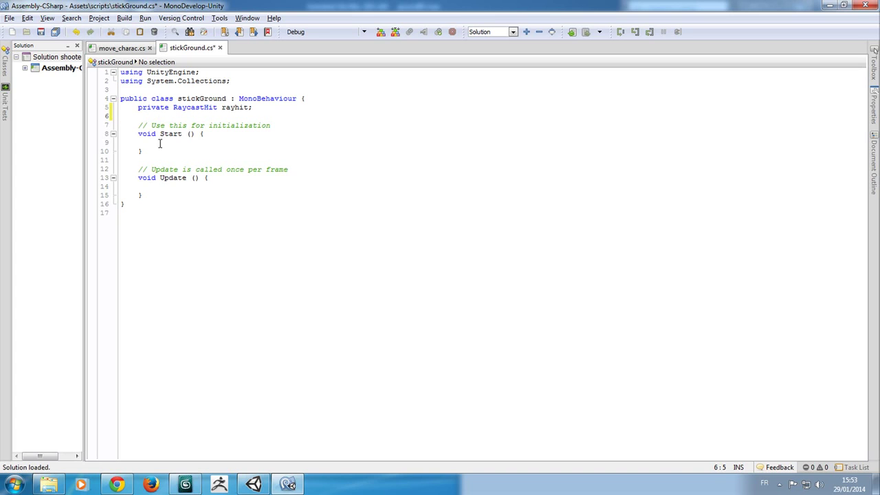
# Briefly make rayhit public, check move_charac.cs for reference, then revert it to private.
pyautogui.moveTo(137, 109); pyautogui.dragTo(171, 110)
pyautogui.write('public')
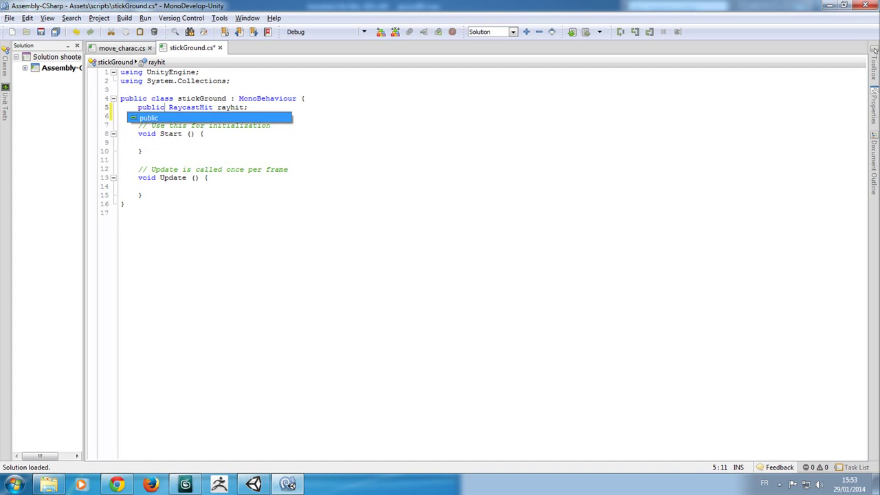
pyautogui.click(169, 108)
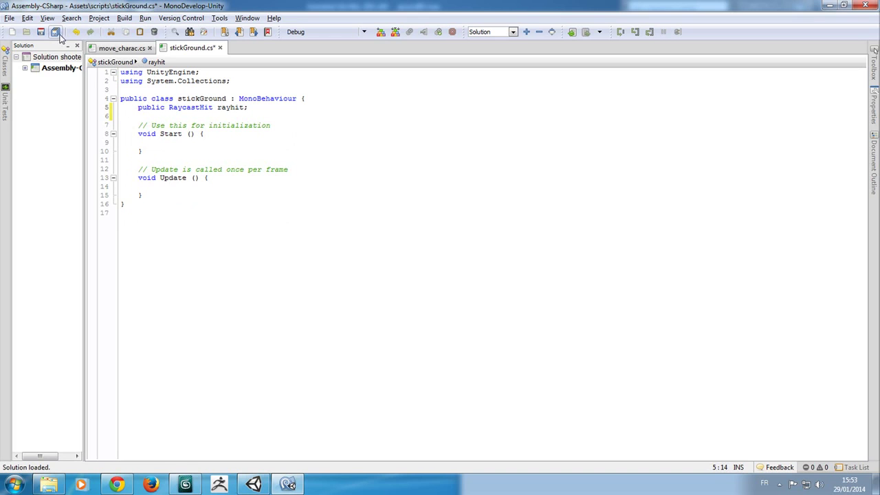
pyautogui.click(122, 49)
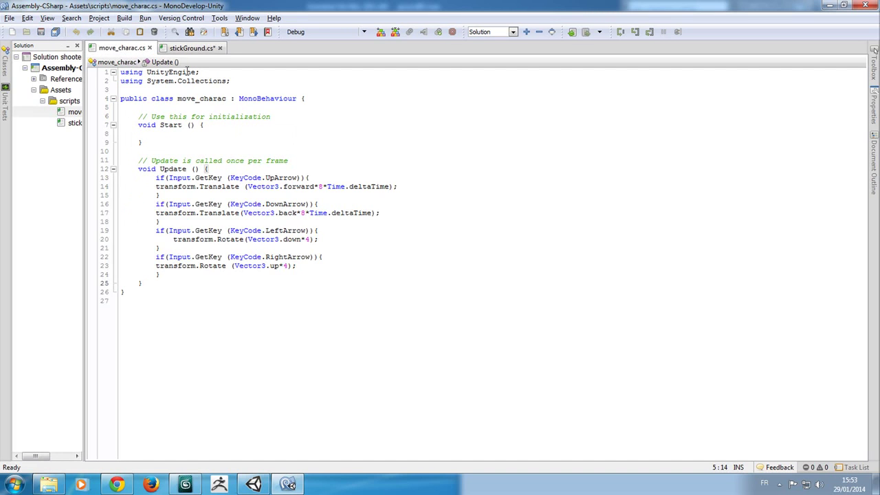
pyautogui.click(186, 50)
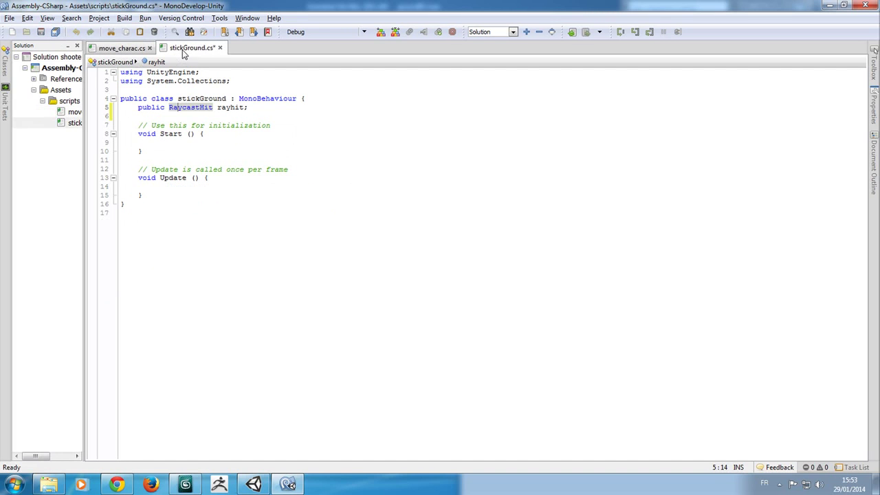
pyautogui.moveTo(152, 107)
pyautogui.mouseDown()
pyautogui.moveTo(155, 99)
pyautogui.moveTo(167, 110)
pyautogui.mouseUp()
pyautogui.click(156, 107)
pyautogui.write('private')
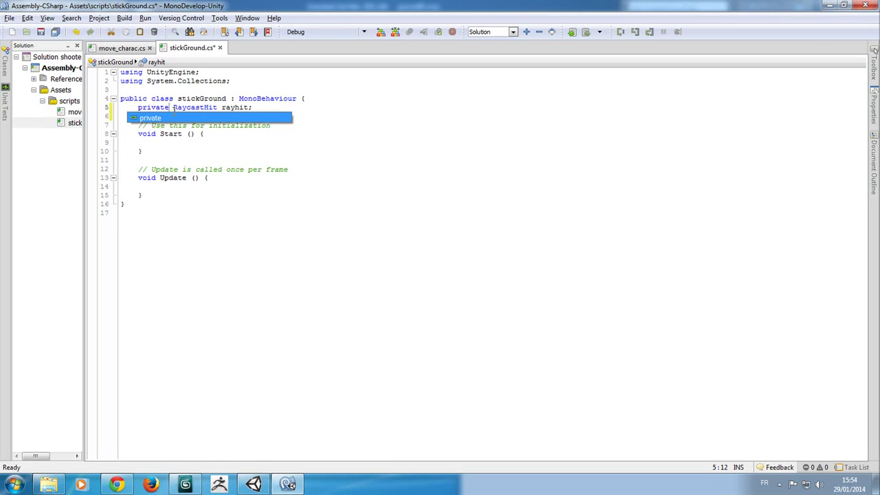
pyautogui.click(177, 135)
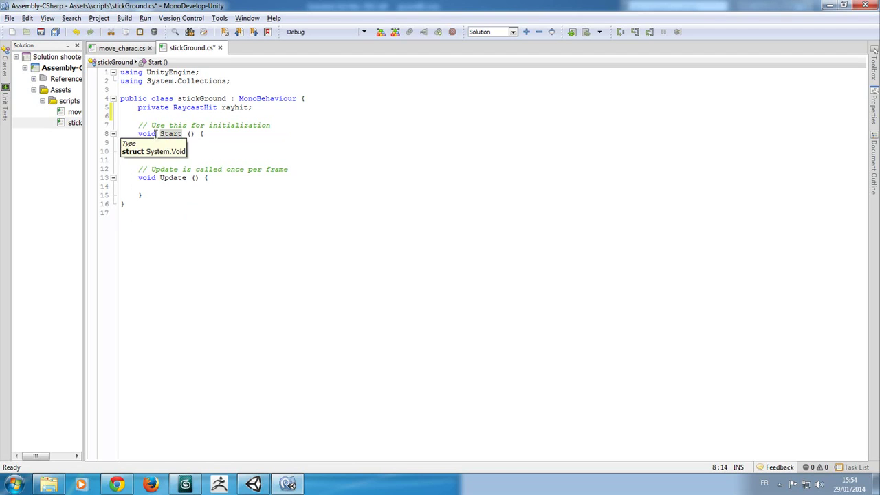
pyautogui.click(149, 141)
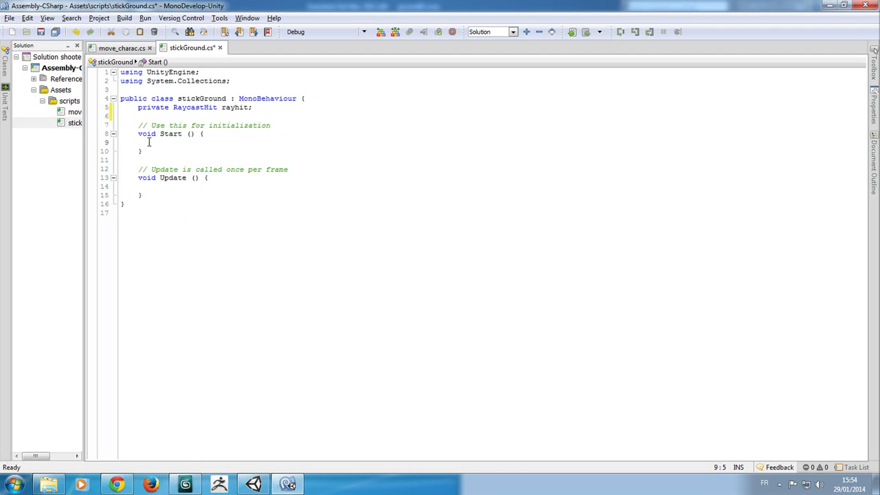
# Start the line 'var hit=Physics.Raycast ()' in Update, then minimize MonoDevelop.
pyautogui.click(145, 185)
pyautogui.write('var ')
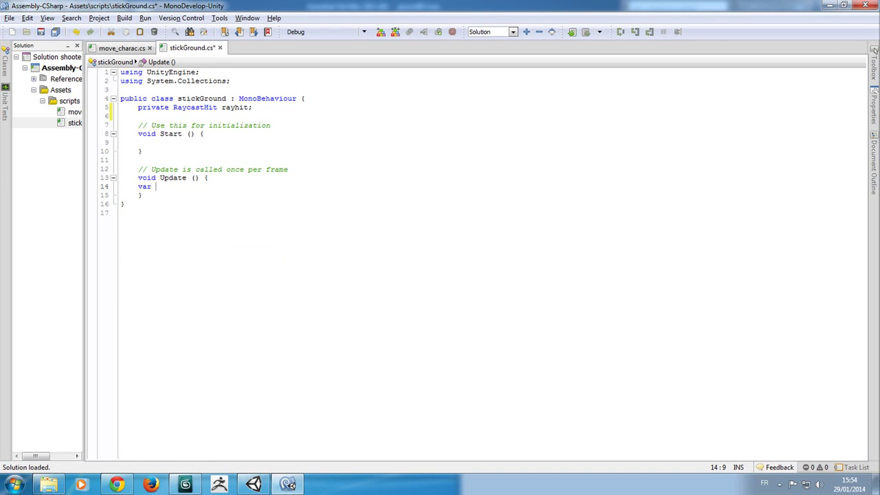
pyautogui.write('r')
pyautogui.write('ay')
pyautogui.press('BackSpace')
pyautogui.press('BackSpace')
pyautogui.press('BackSpace')
pyautogui.write('hit=')
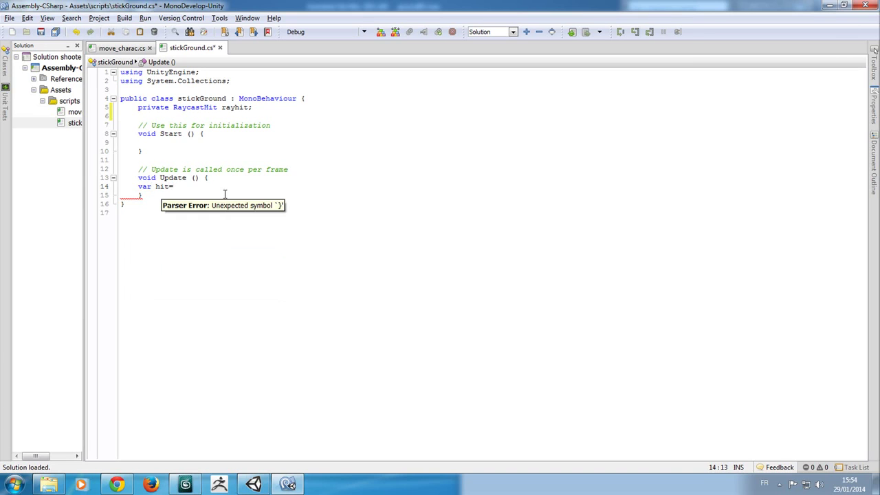
pyautogui.write('Phy')
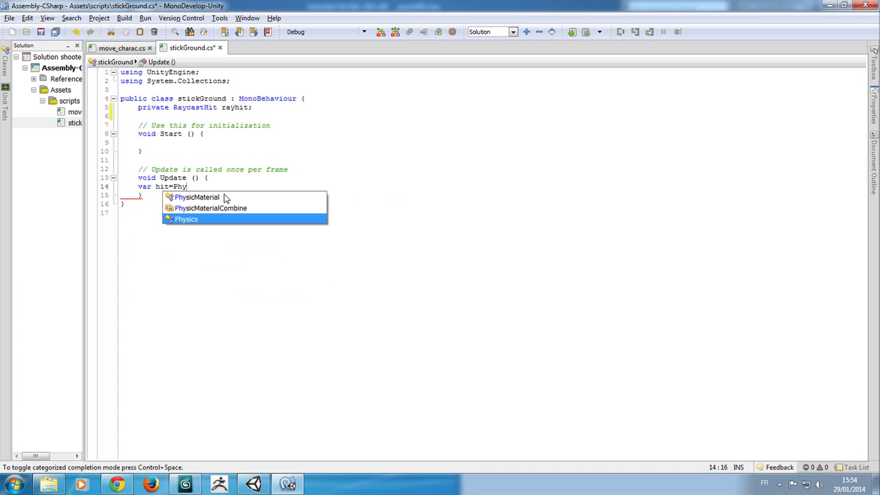
pyautogui.write('sic')
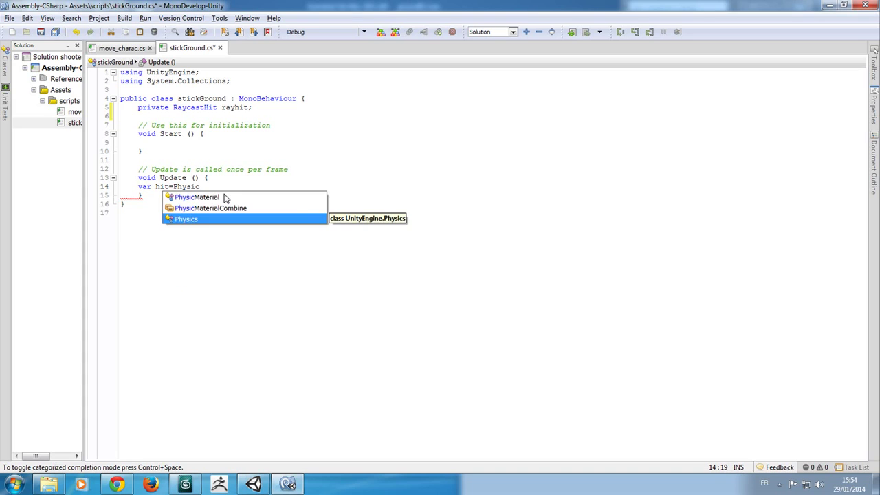
pyautogui.write('s')
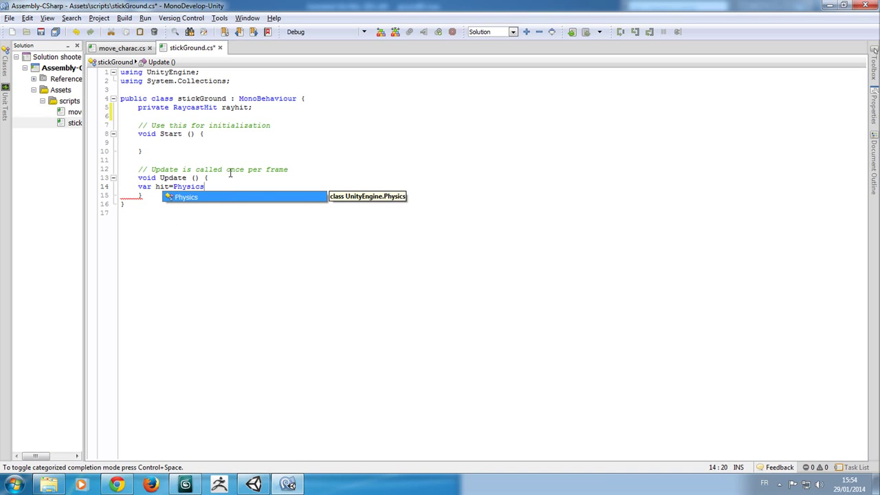
pyautogui.write('.')
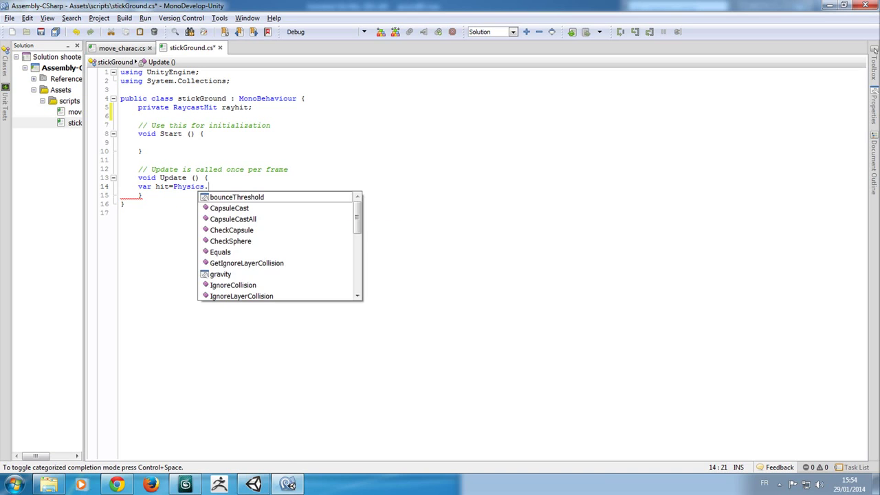
pyautogui.write('Ray')
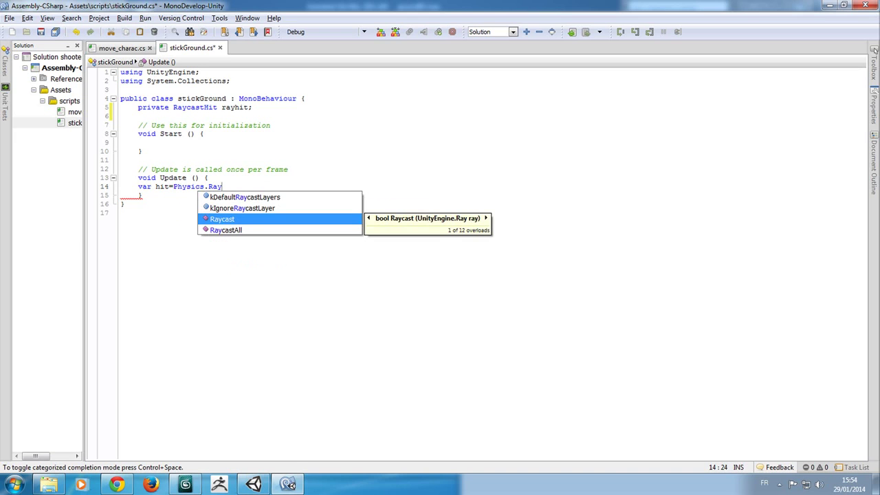
pyautogui.write('cast')
pyautogui.write(' (')
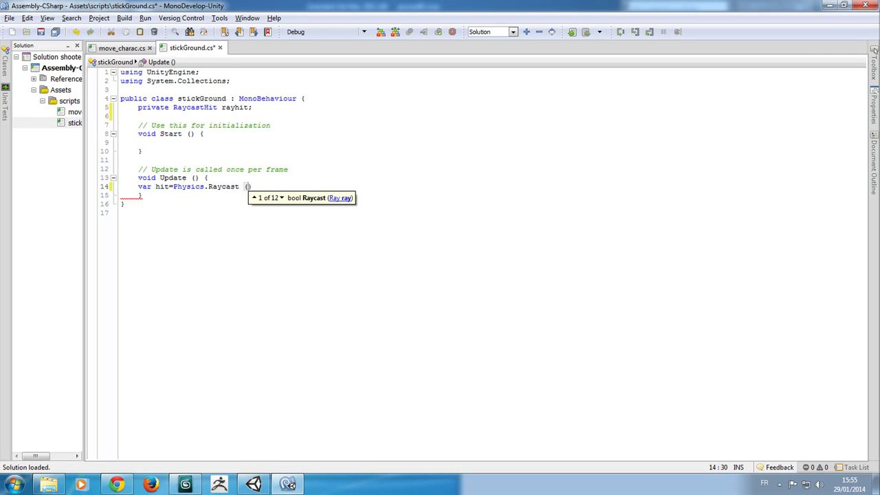
pyautogui.click(830, 5)
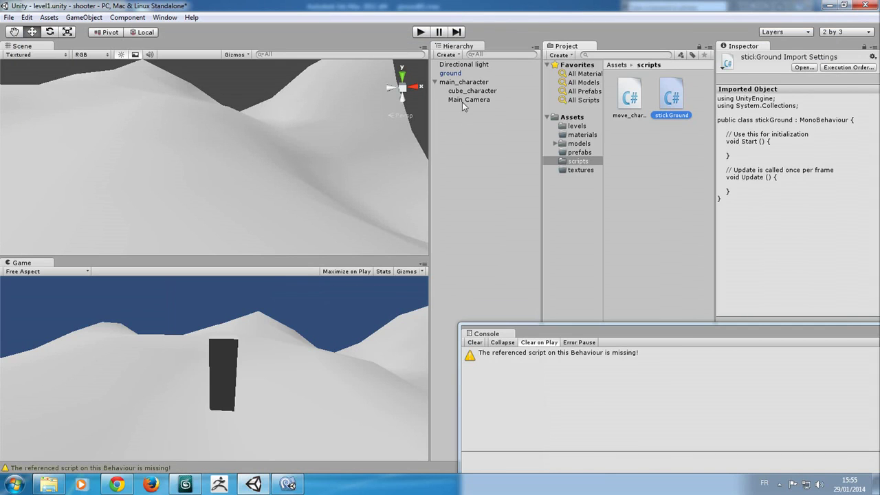
# Select main_character and orbit the Scene view to inspect its base on the terrain.
pyautogui.click(461, 83)
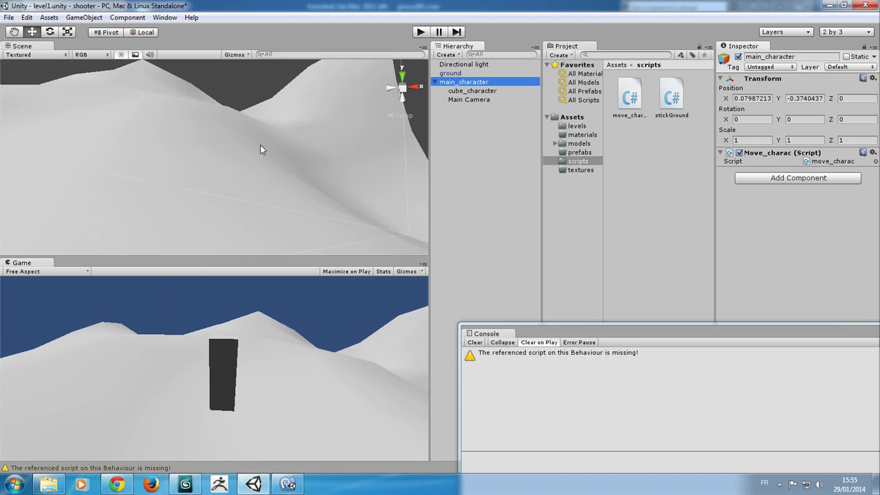
pyautogui.moveTo(234, 135)
pyautogui.keyDown('alt'); pyautogui.mouseDown()
pyautogui.moveTo(235, 182)
pyautogui.moveTo(252, 160)
pyautogui.mouseUp(); pyautogui.keyUp('alt')
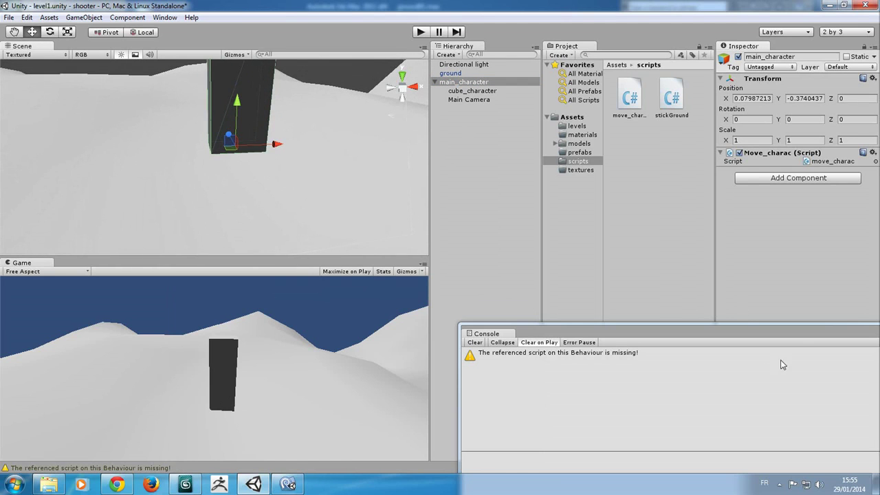
pyautogui.keyDown('alt'); pyautogui.moveTo(393, 230); pyautogui.dragTo(235, 217); pyautogui.keyUp('alt')
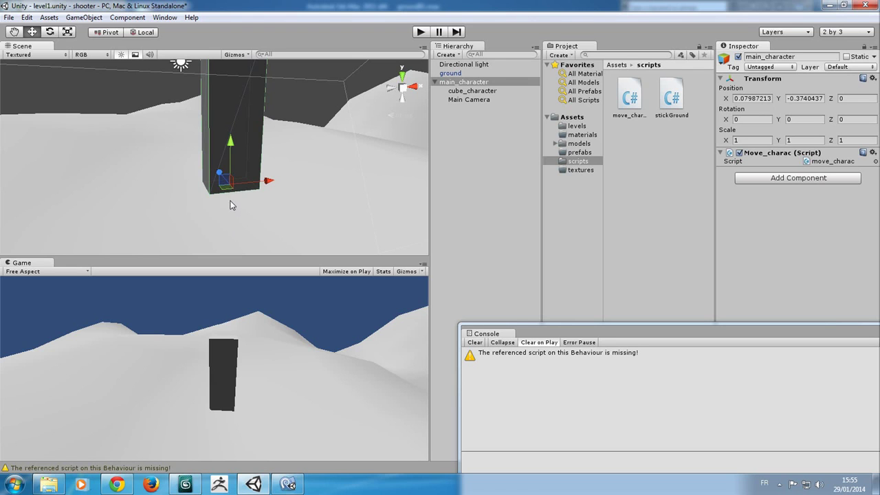
pyautogui.moveTo(232, 204); pyautogui.dragTo(255, 188, button='right')
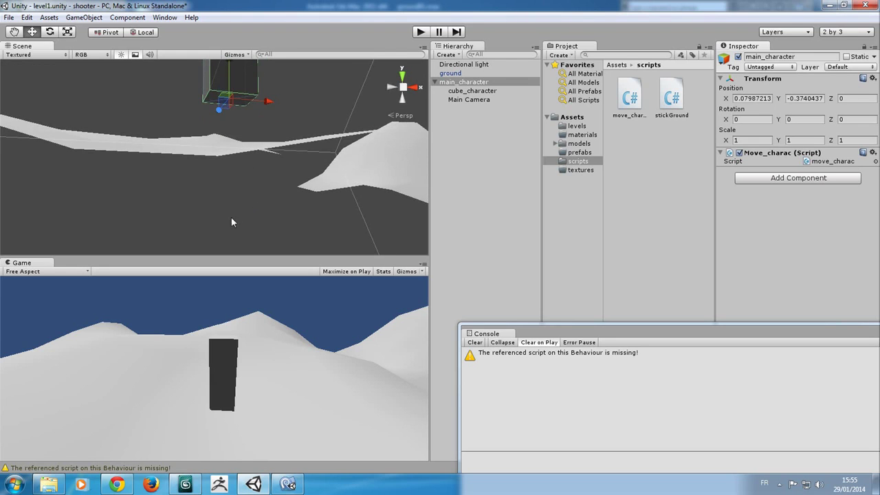
pyautogui.moveTo(238, 156); pyautogui.dragTo(240, 173, button='right')
# Select the ground object and view the terrain from the pillar, then switch back to stickGround.cs.
pyautogui.click(281, 194)
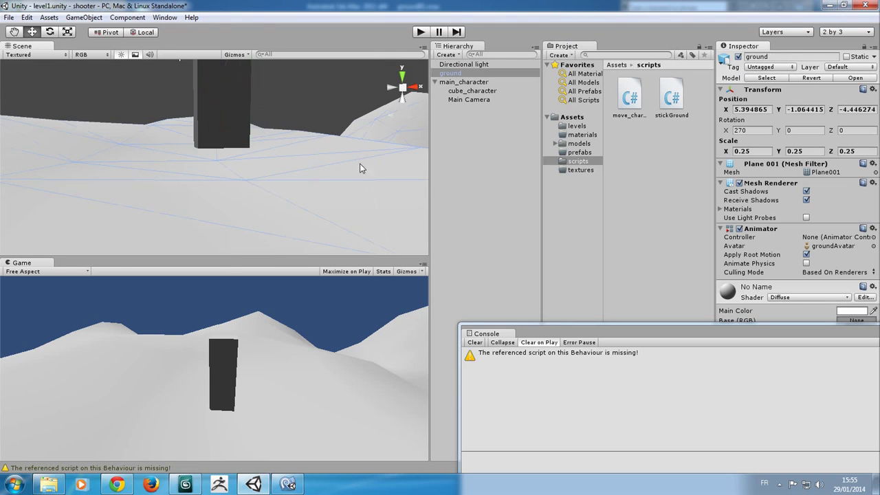
pyautogui.moveTo(237, 200); pyautogui.dragTo(246, 159, button='right')
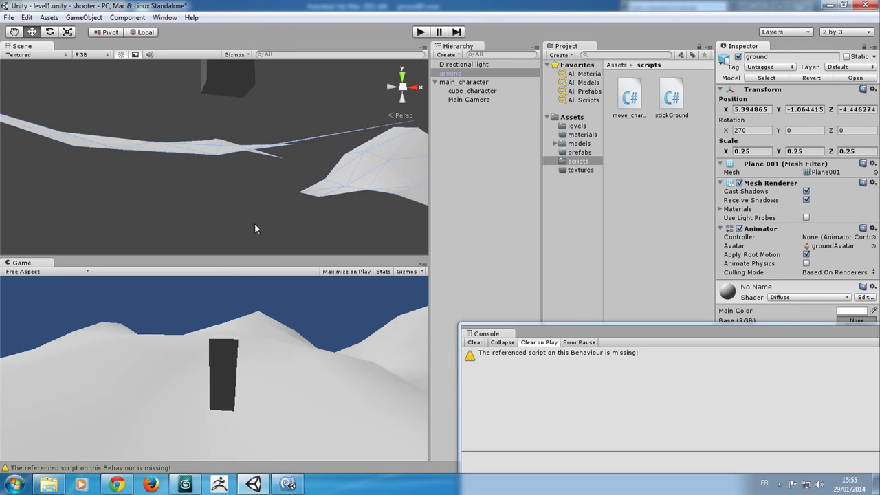
pyautogui.moveTo(268, 186); pyautogui.dragTo(273, 207, button='right')
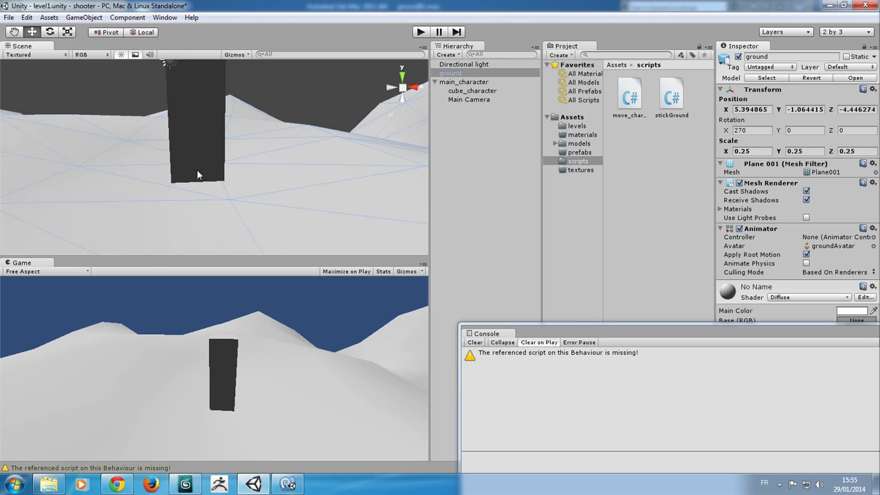
pyautogui.moveTo(275, 226); pyautogui.dragTo(295, 220, button='right')
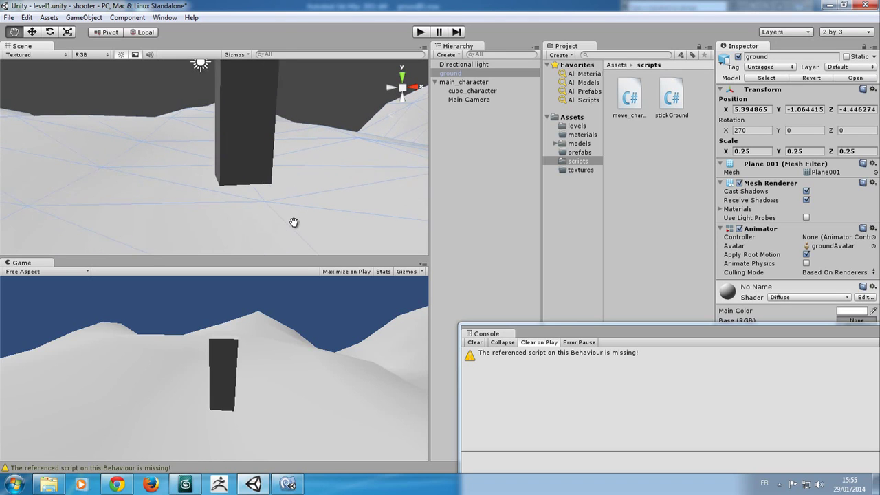
pyautogui.moveTo(288, 485)
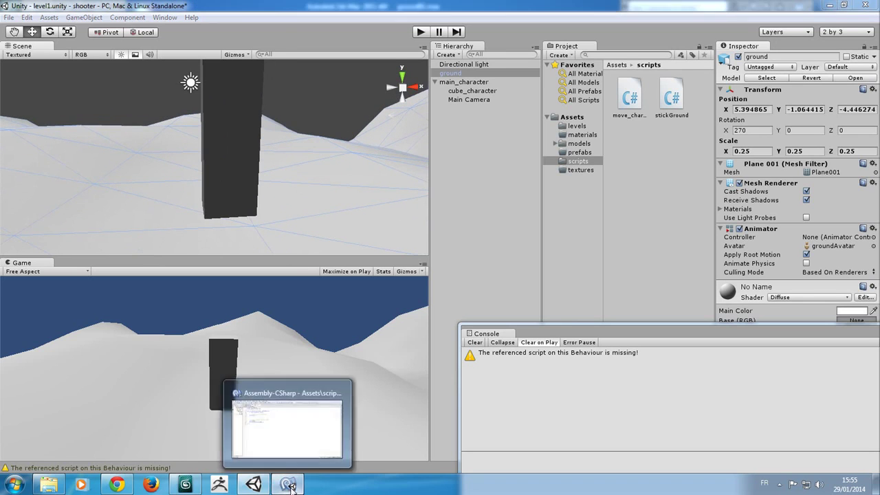
pyautogui.click(288, 358)
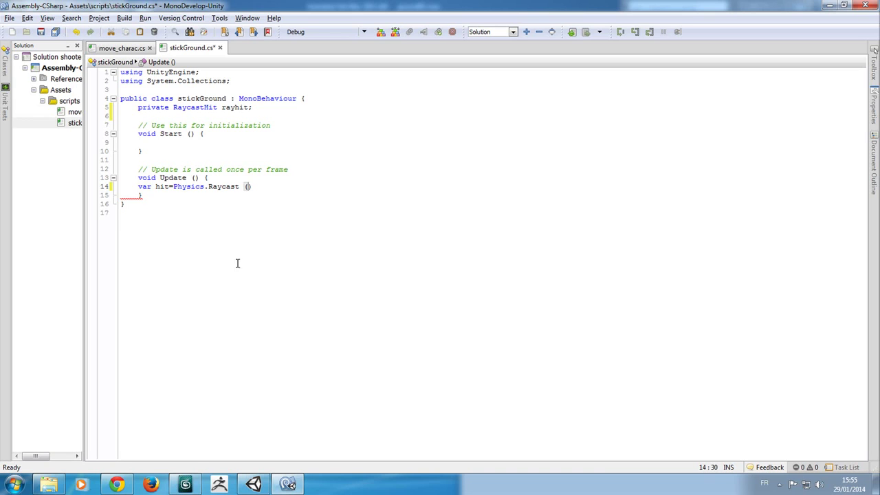
# Add 'private Vector3 rayOrigin;' on a new line below the rayhit declaration.
pyautogui.click(253, 108)
pyautogui.press('Return')
pyautogui.write('private C')
pyautogui.press('BackSpace')
pyautogui.write('Ve')
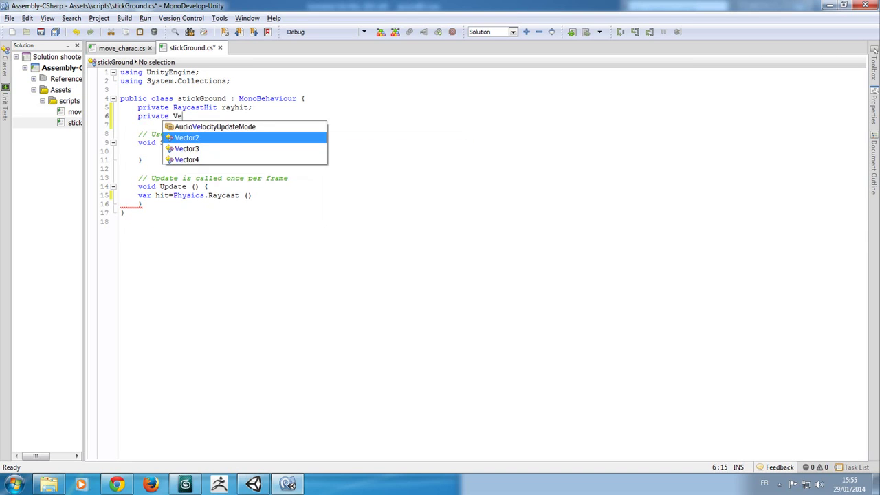
pyautogui.write('ctor3 ')
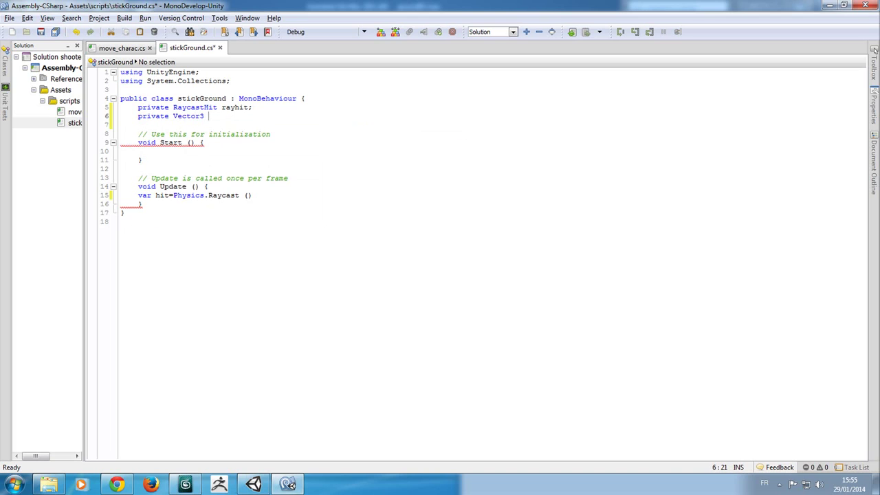
pyautogui.write('rogiv')
pyautogui.write('ay')
pyautogui.write('O')
pyautogui.press('Delete')
pyautogui.write('rigi')
pyautogui.write('n;')
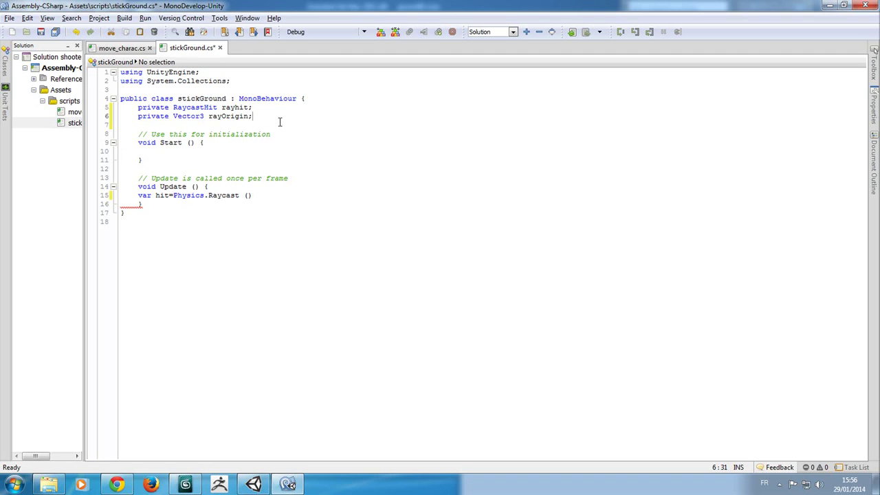
# In Start, type 'rayOrigin=new Vector3(', browse the constructor overloads, then minimize MonoDevelop.
pyautogui.click(155, 151)
pyautogui.write('rayOrigib')
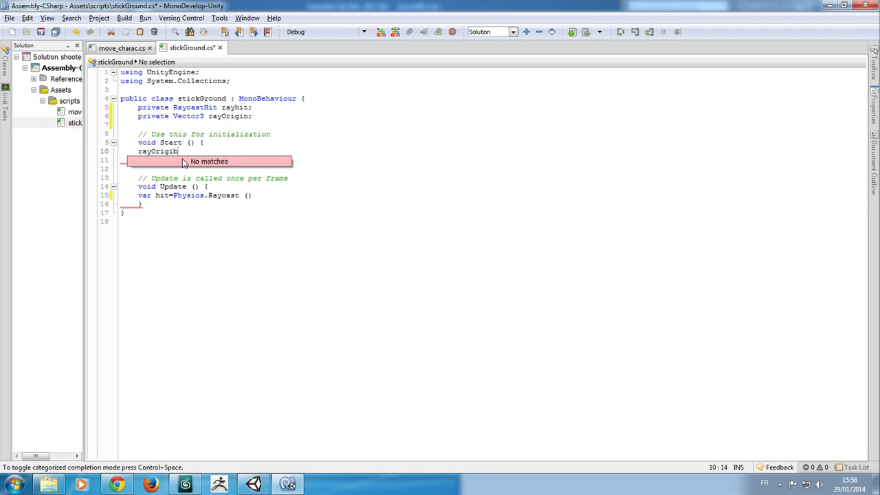
pyautogui.press('BackSpace')
pyautogui.press('Return')
pyautogui.write('=')
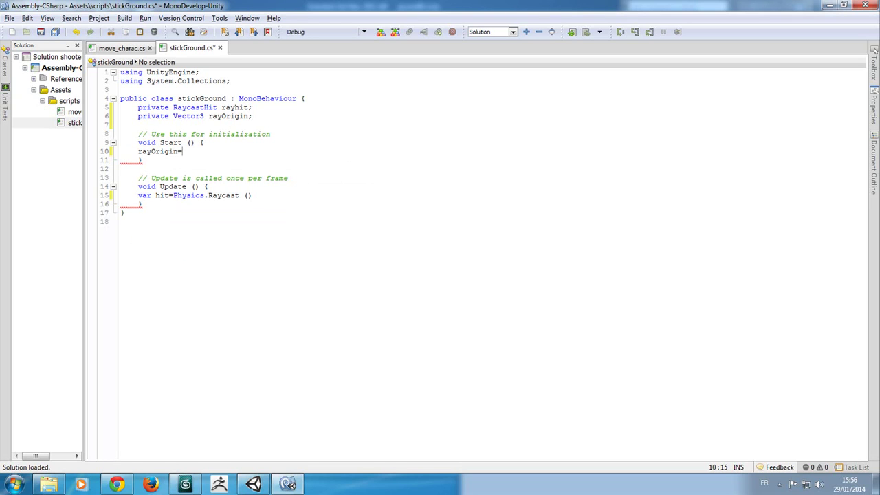
pyautogui.write('new Vector3')
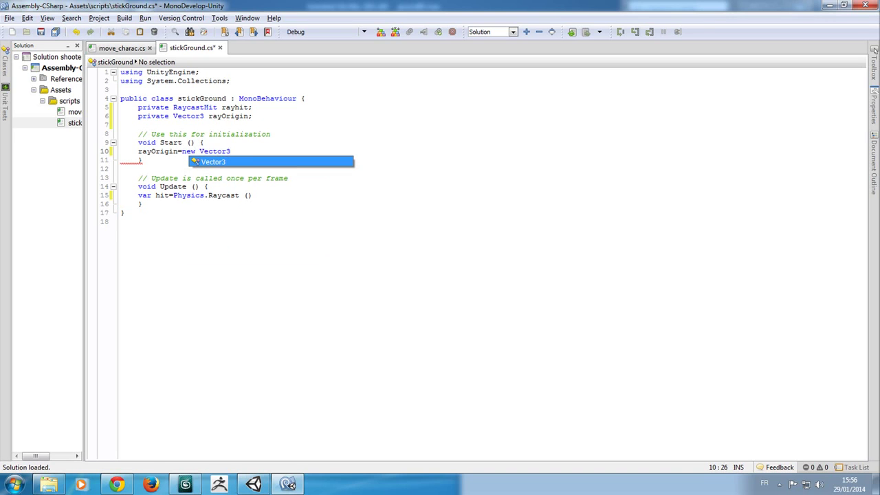
pyautogui.write('(')
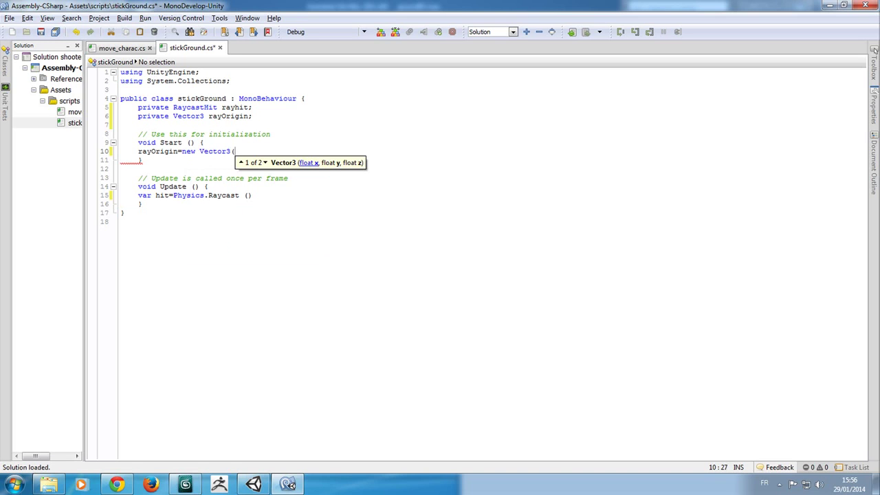
pyautogui.press('Down')
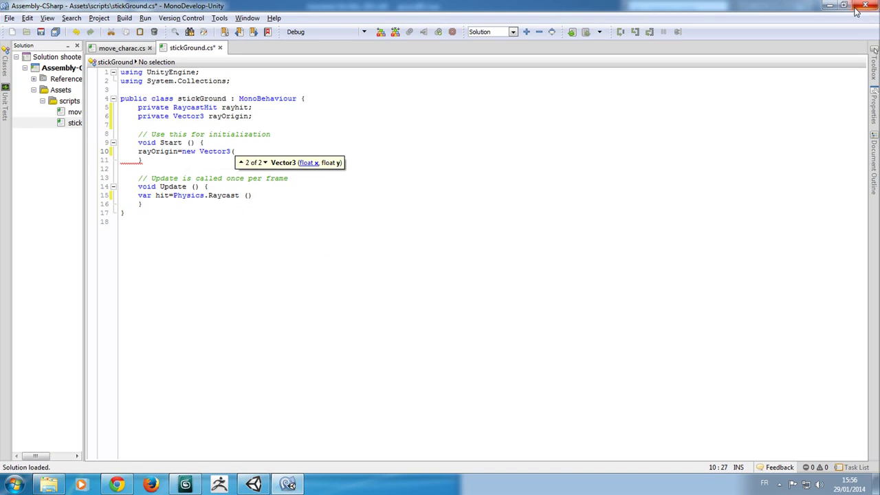
pyautogui.click(830, 5)
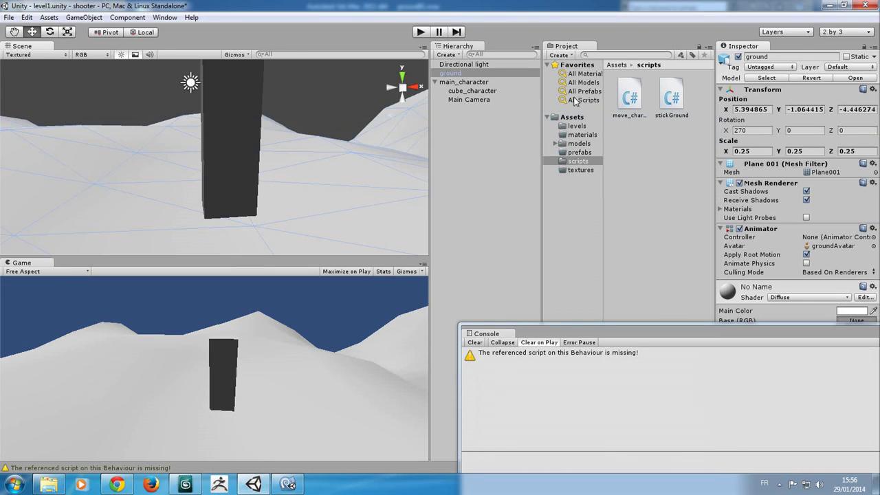
# Attach stickGround to main_character and move the Stick Ground component above Move_charac.
pyautogui.moveTo(670, 98); pyautogui.dragTo(458, 86)
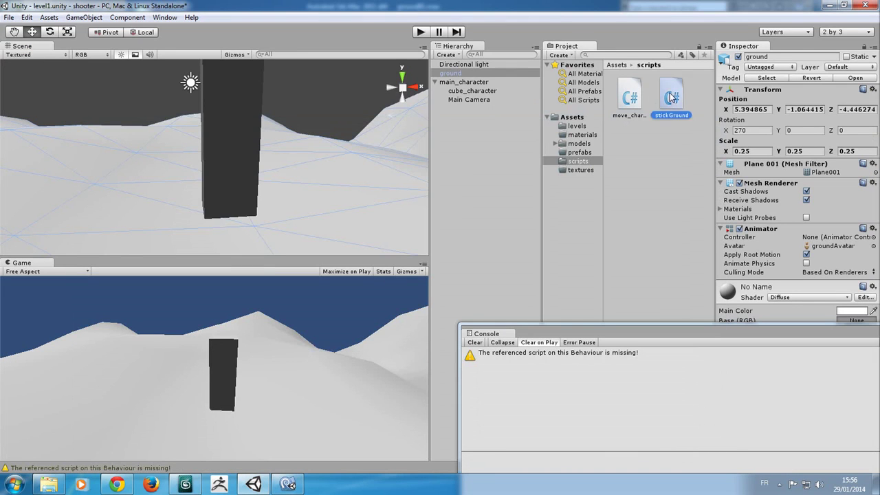
pyautogui.click(457, 83)
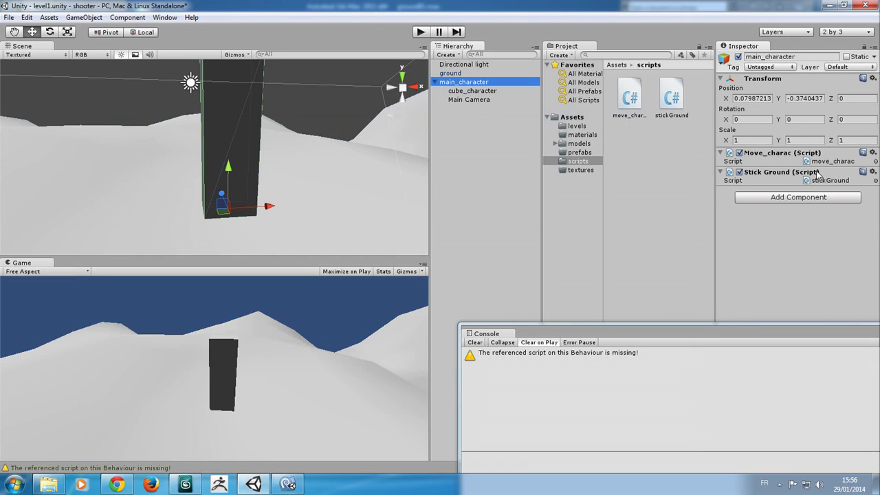
pyautogui.click(765, 180)
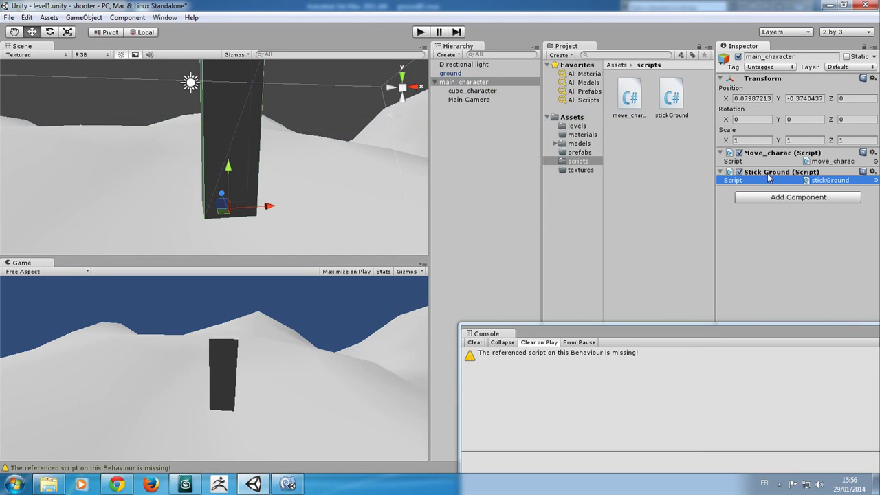
pyautogui.click(872, 172)
pyautogui.click(762, 212)
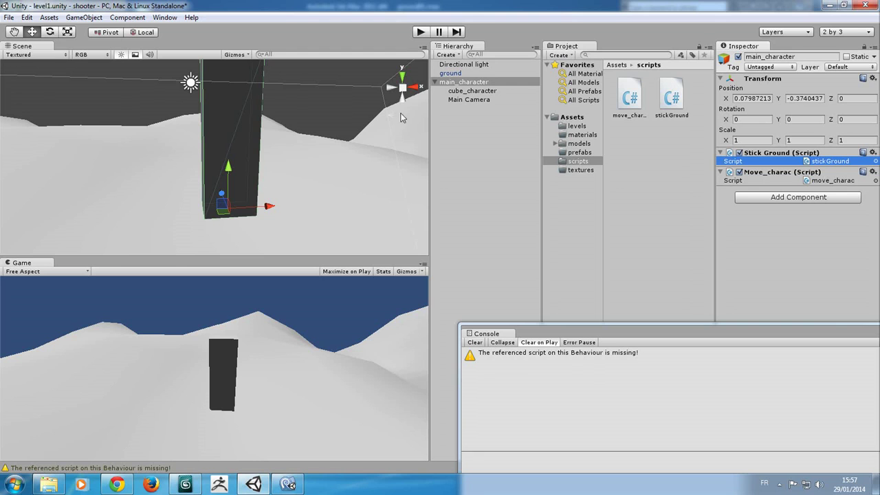
# Begin the Vector3 arguments with transform.po, correcting Transform's capital T to lowercase.
pyautogui.click(299, 486)
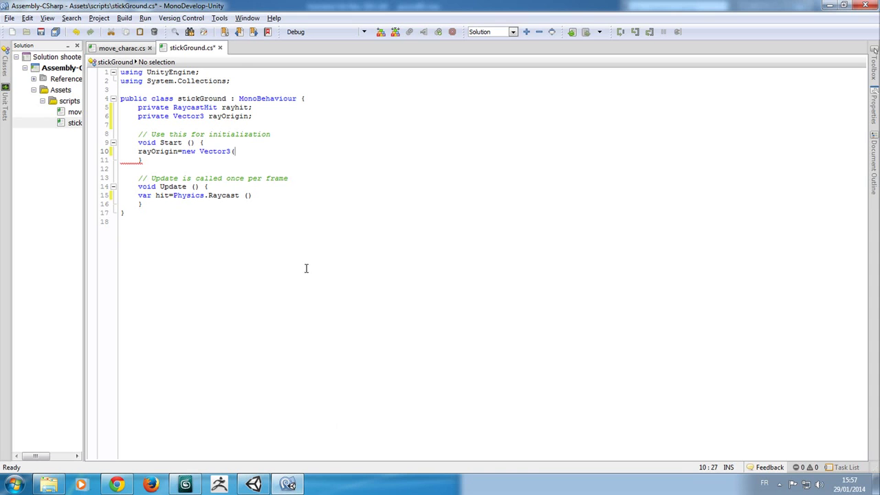
pyautogui.click(220, 143)
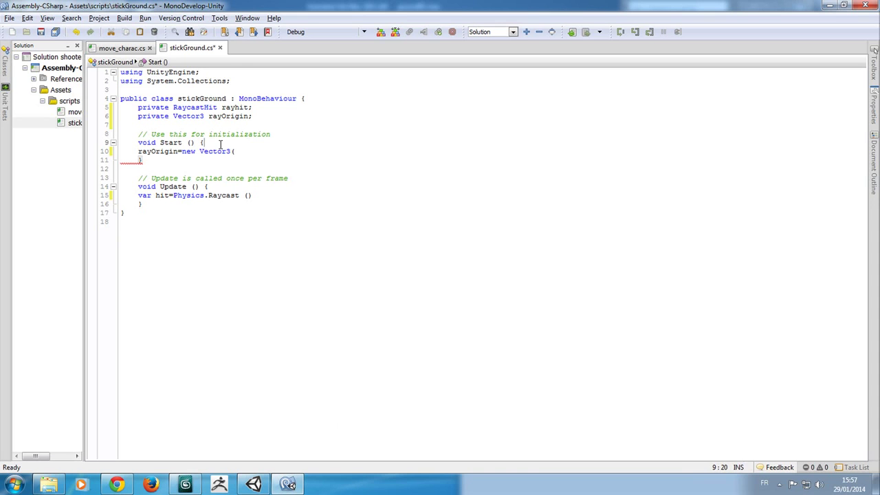
pyautogui.press('Return')
pyautogui.write('transform')
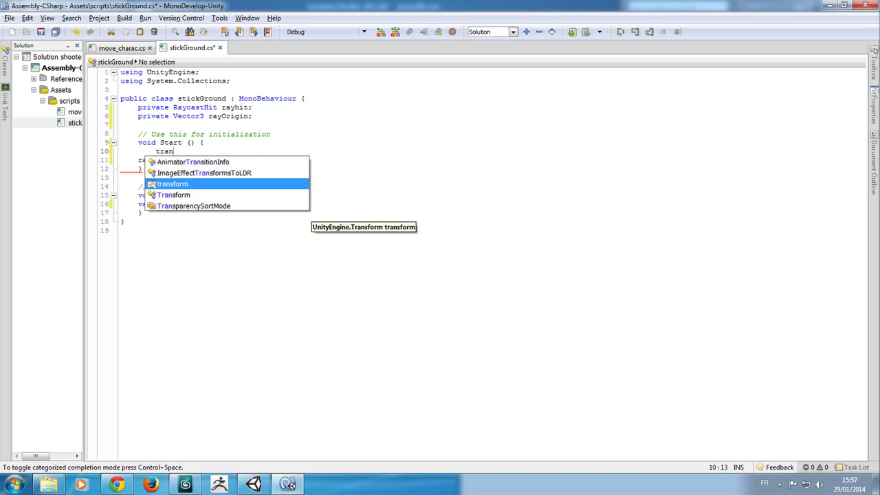
pyautogui.write('.')
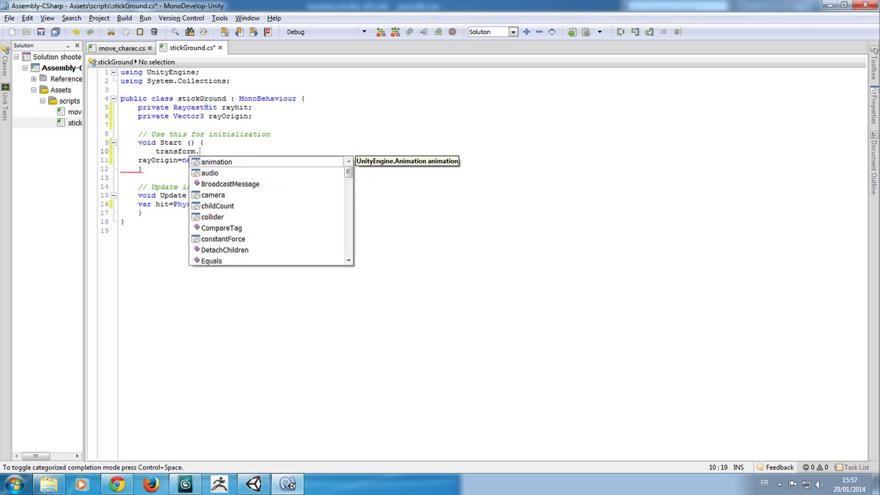
pyautogui.write('position')
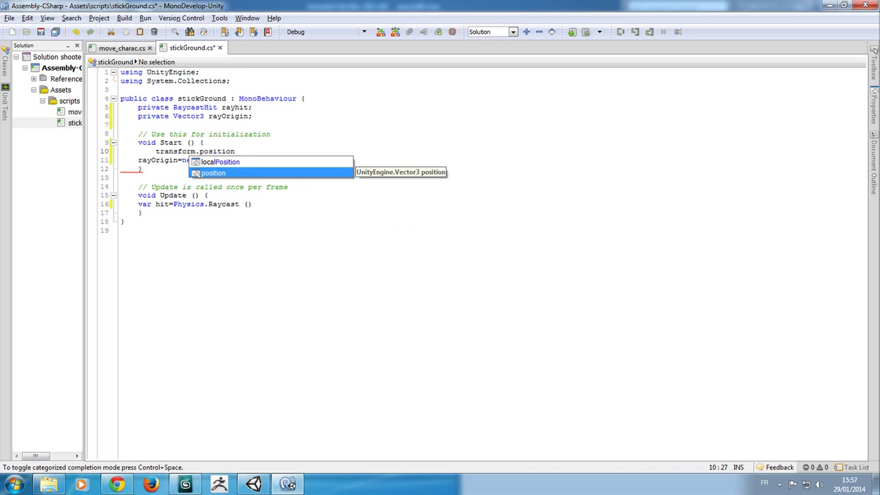
pyautogui.press('BackSpace')
pyautogui.press('BackSpace')
pyautogui.press('BackSpace')
pyautogui.press('BackSpace')
pyautogui.press('BackSpace')
pyautogui.press('BackSpace')
pyautogui.press('BackSpace')
pyautogui.press('BackSpace')
pyautogui.press('BackSpace')
pyautogui.click(236, 160)
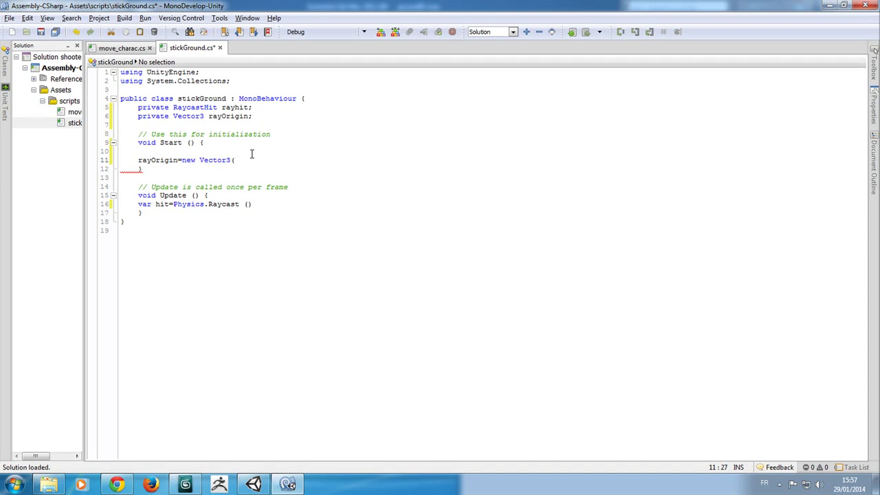
pyautogui.write('tor3(Tran')
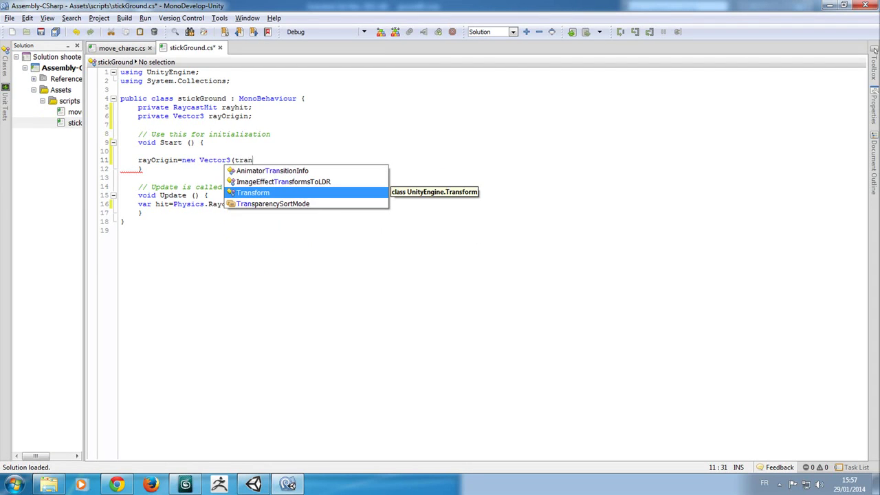
pyautogui.write('s')
pyautogui.write('form.po')
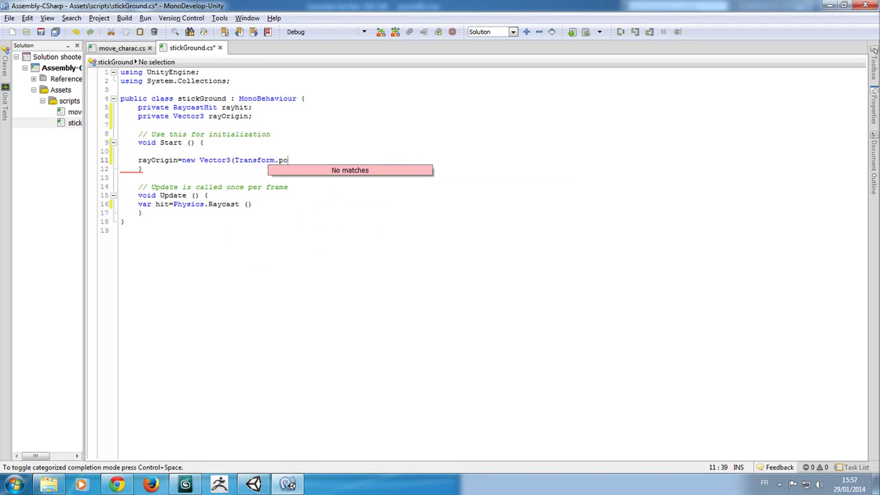
pyautogui.click(235, 160)
pyautogui.press('Delete')
pyautogui.write('t')
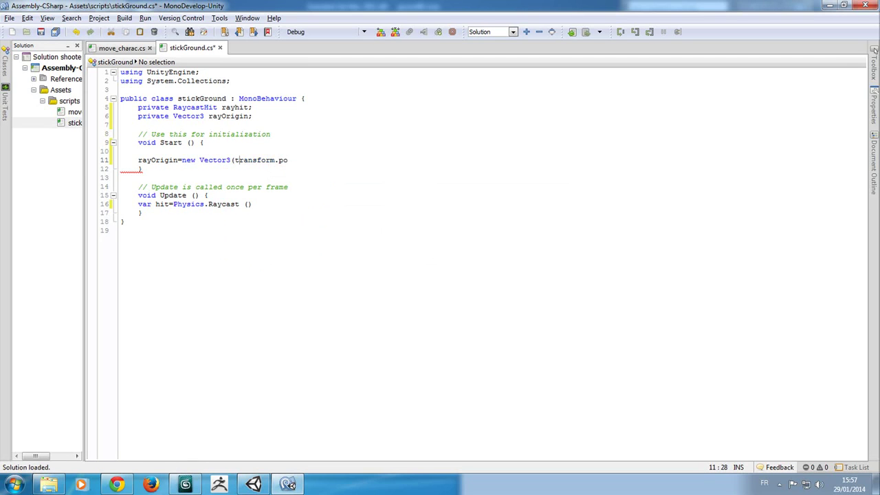
# Extend the arguments to 'transform.position.x,transform.position.y+', lowercasing the second Transform.
pyautogui.click(288, 160)
pyautogui.write('sition')
pyautogui.write('.')
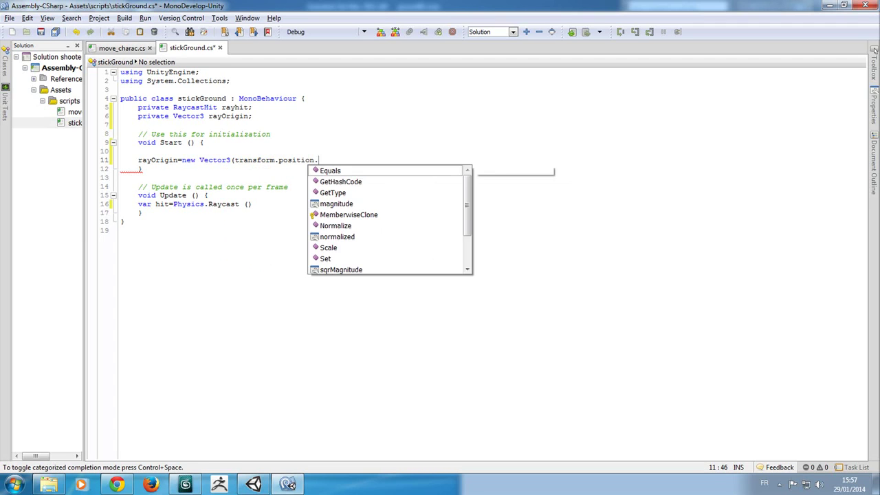
pyautogui.write('x')
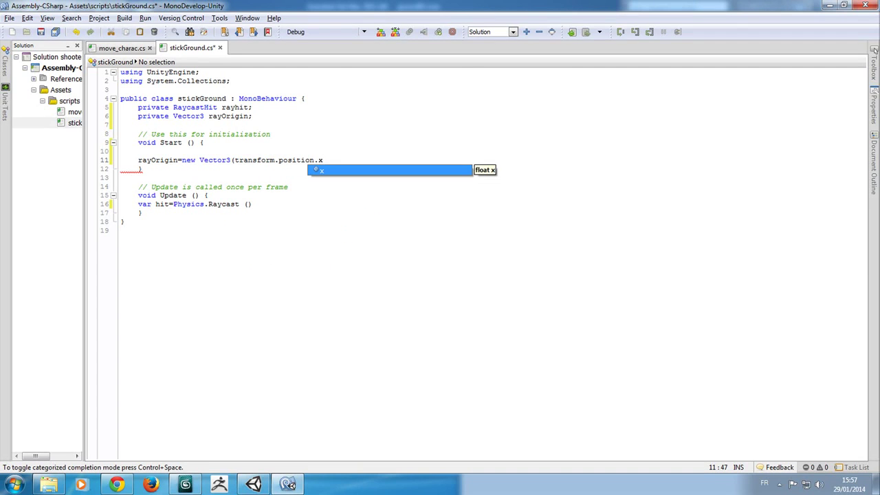
pyautogui.write(',')
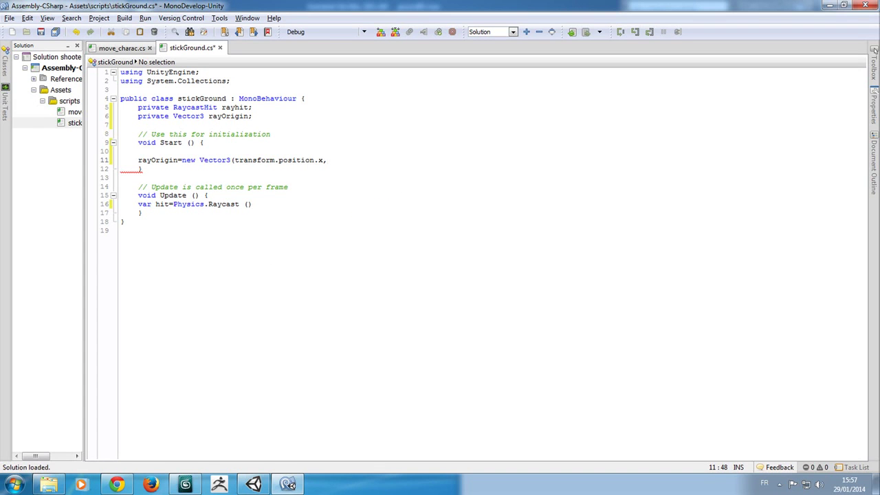
pyautogui.write('transform')
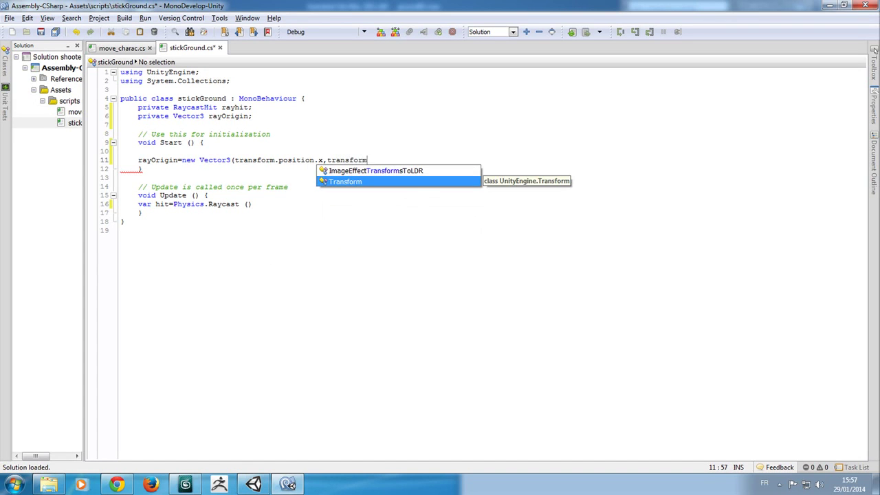
pyautogui.write('.')
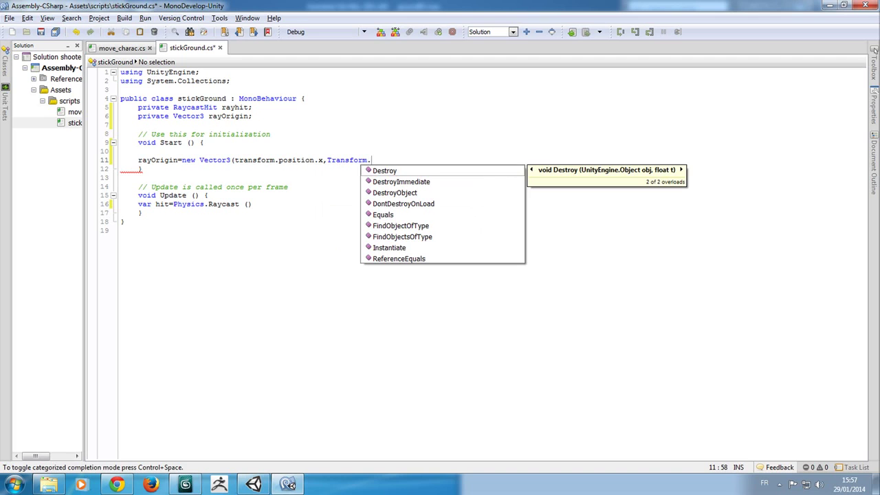
pyautogui.moveTo(327, 160); pyautogui.dragTo(333, 164)
pyautogui.write('t')
pyautogui.click(376, 160)
pyautogui.write('position.')
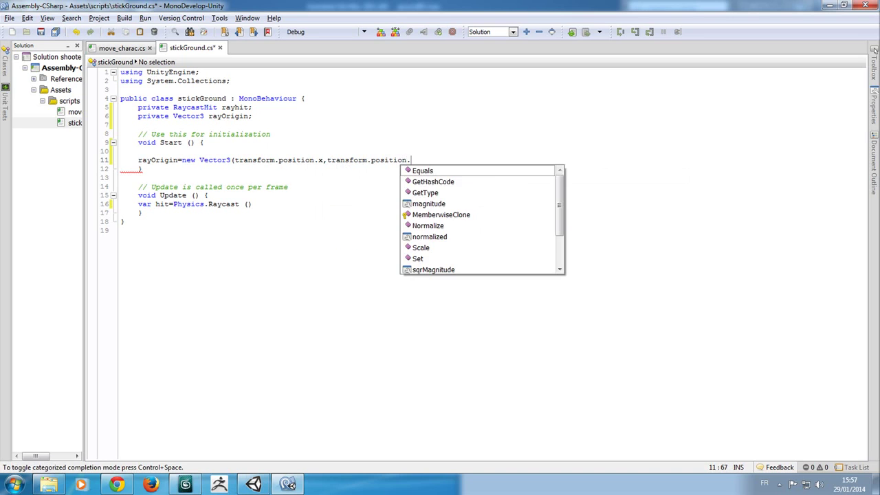
pyautogui.write('y')
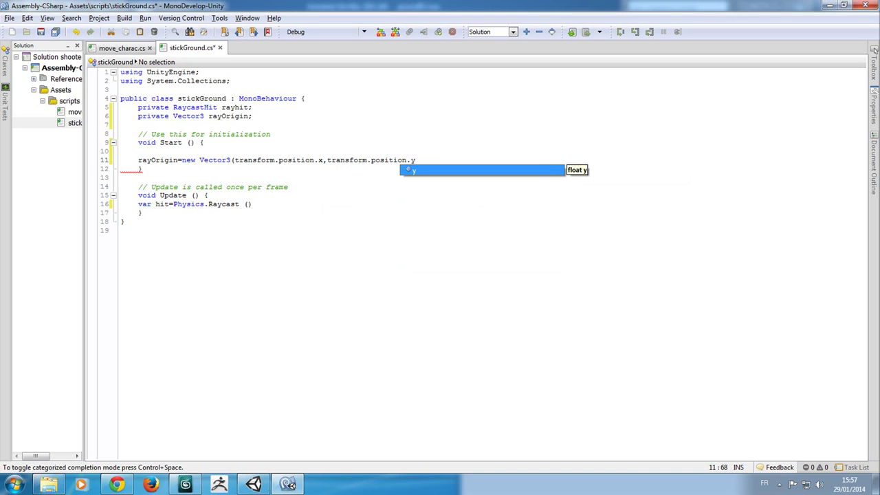
pyautogui.write('+')
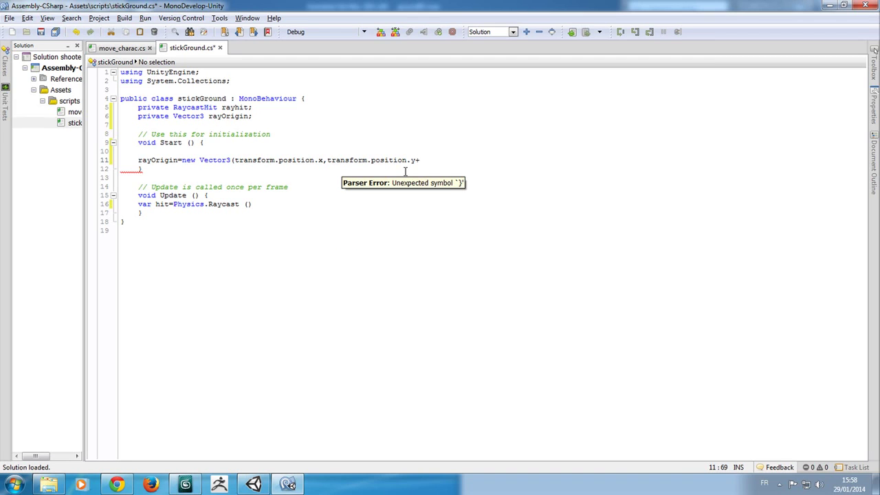
pyautogui.click(829, 5)
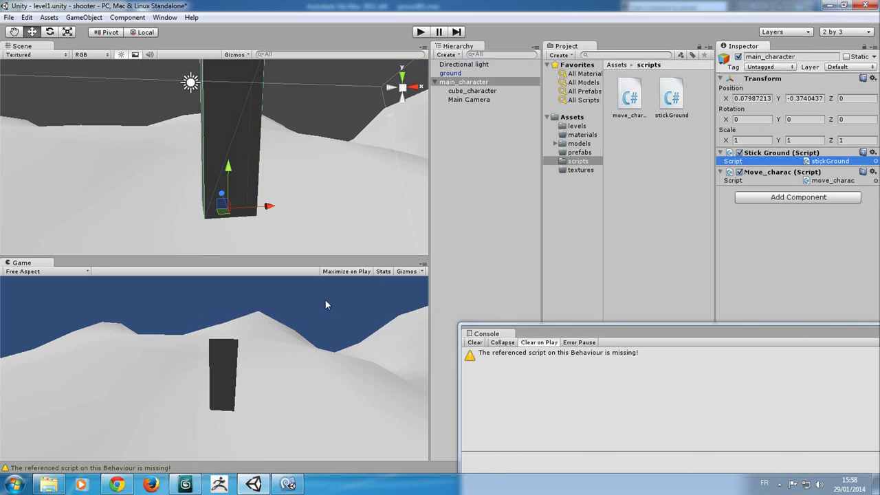
pyautogui.click(228, 169)
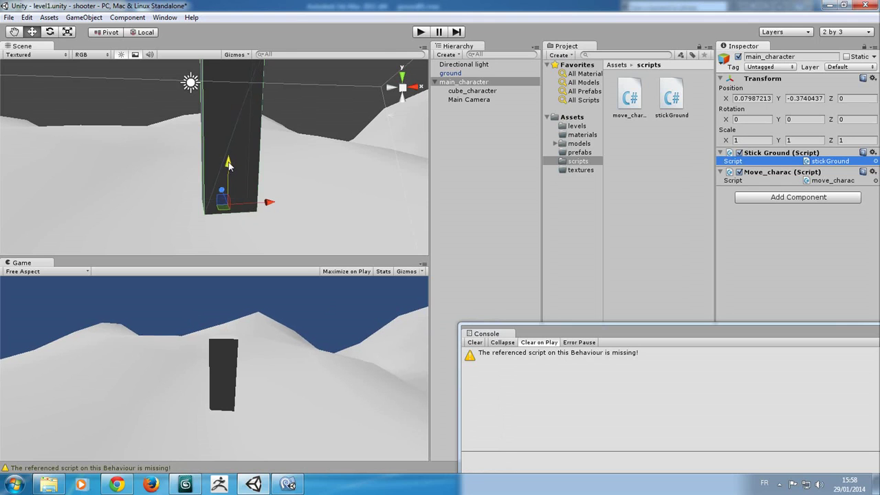
pyautogui.moveTo(228, 169); pyautogui.dragTo(238, 105)
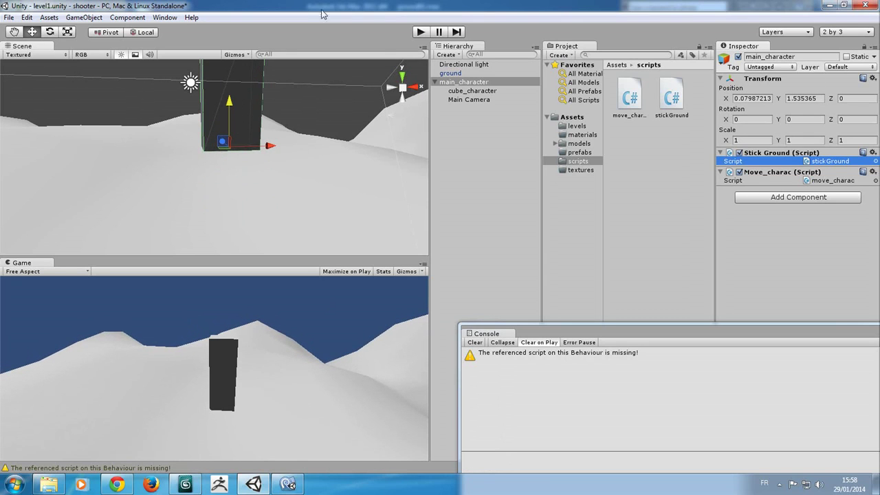
pyautogui.hotkey('ctrl', 'z')
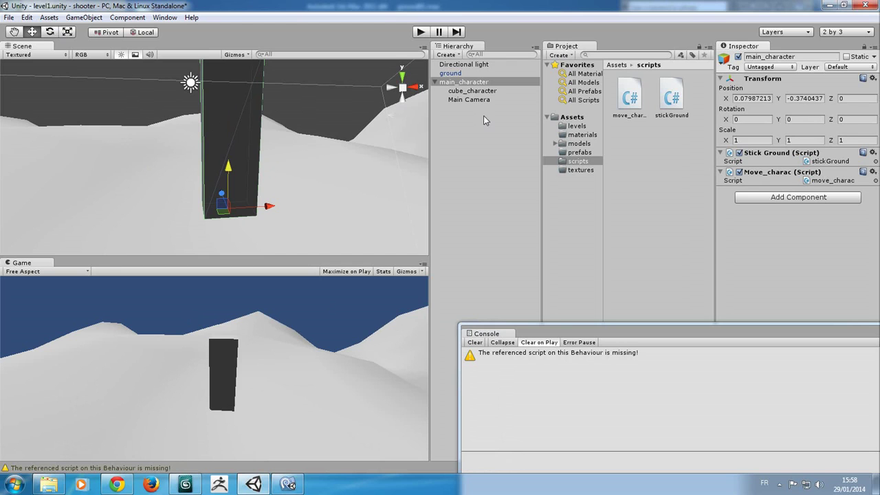
pyautogui.click(474, 92)
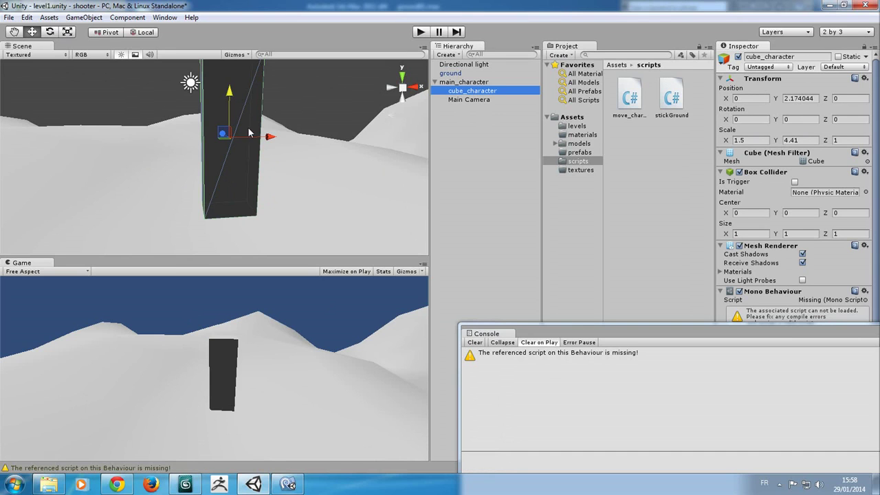
pyautogui.moveTo(251, 134); pyautogui.dragTo(250, 146, button='middle')
pyautogui.moveTo(236, 135); pyautogui.dragTo(237, 93)
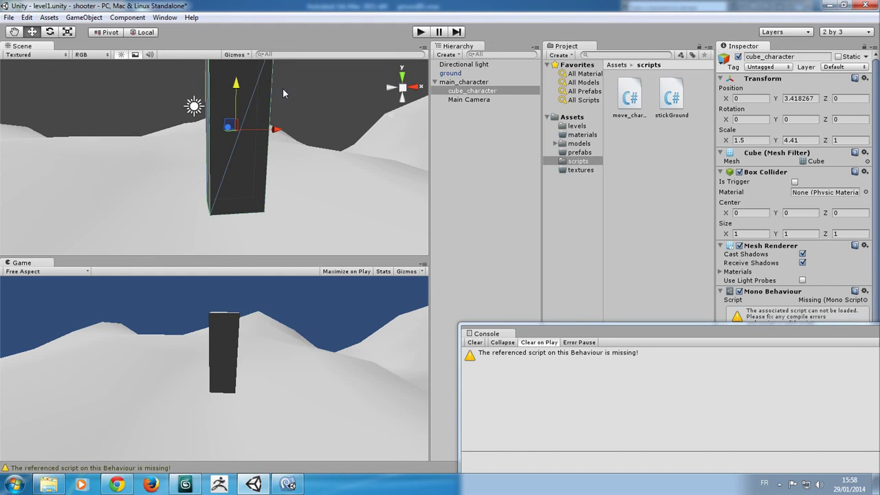
pyautogui.hotkey('ctrl', 'z')
pyautogui.moveTo(237, 229)
pyautogui.mouseDown(button='middle')
pyautogui.moveTo(246, 189)
pyautogui.moveTo(240, 197)
pyautogui.mouseUp(button='middle')
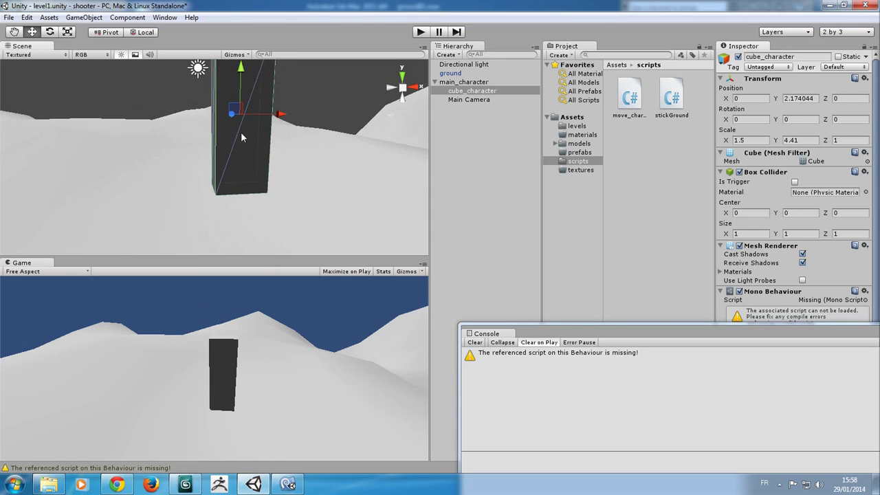
pyautogui.click(287, 484)
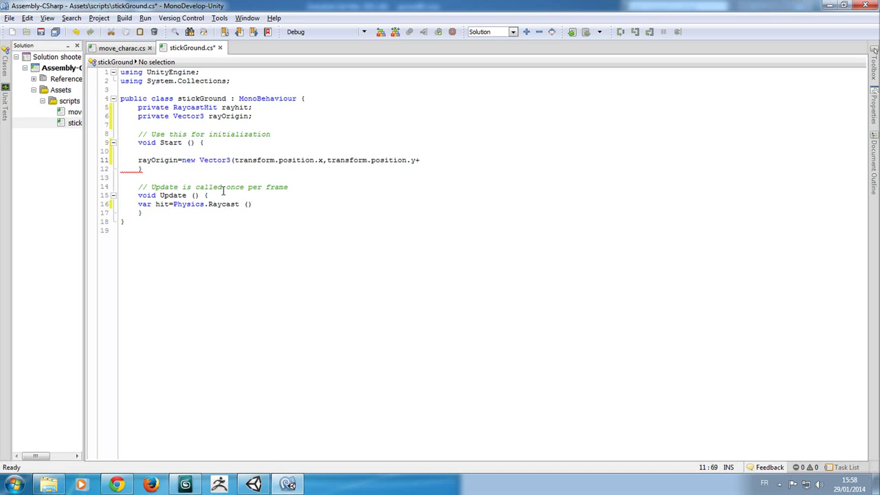
# Complete line 11 so rayOrigin ends transform.position.y+1, transform.position.z, fixing the capital T.
pyautogui.write('1,')
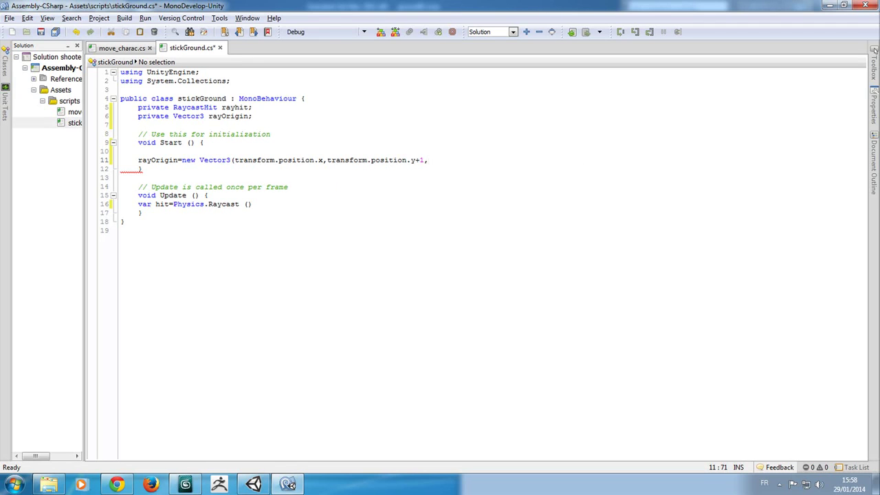
pyautogui.write('transform')
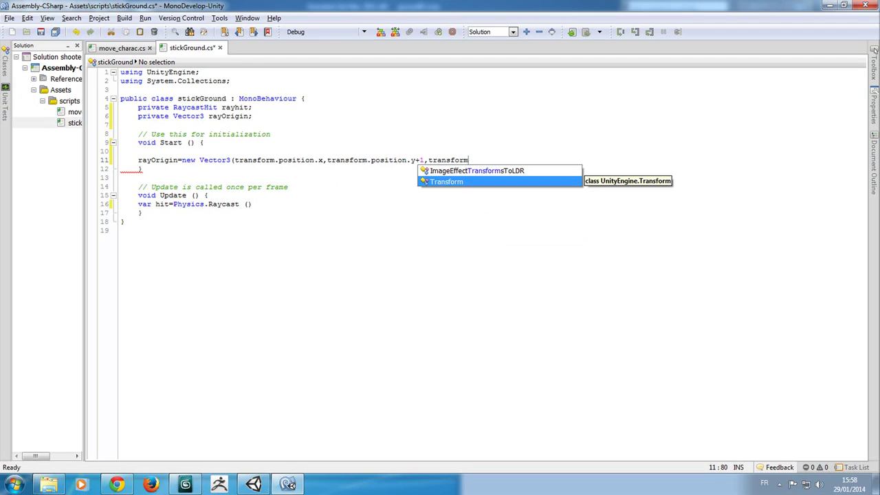
pyautogui.write('.')
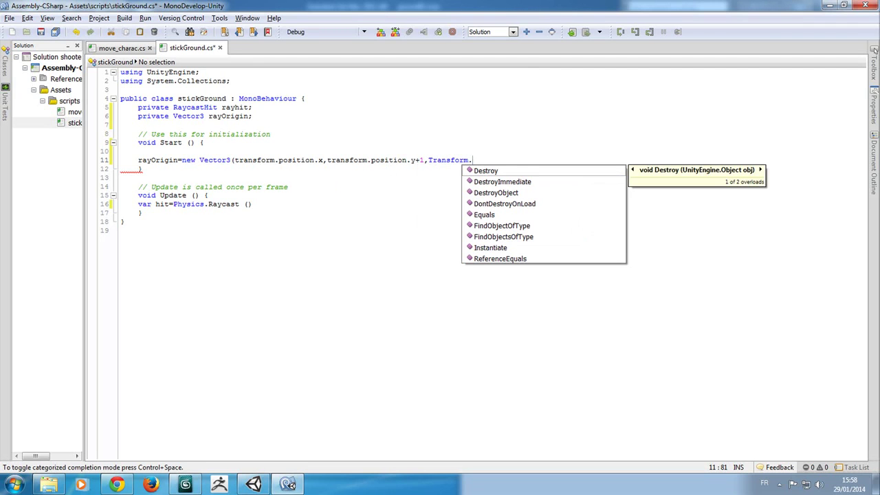
pyautogui.moveTo(429, 159); pyautogui.dragTo(436, 160)
pyautogui.write('t')
pyautogui.click(487, 159)
pyautogui.write('position.')
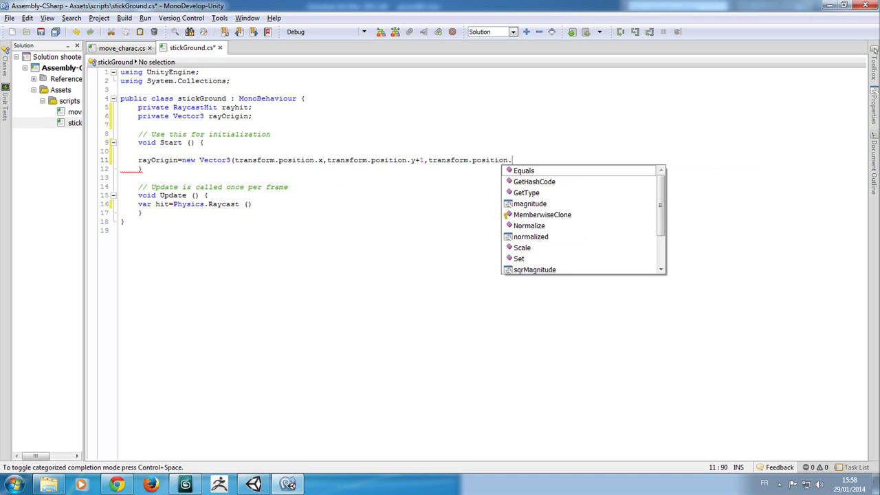
pyautogui.write('z')
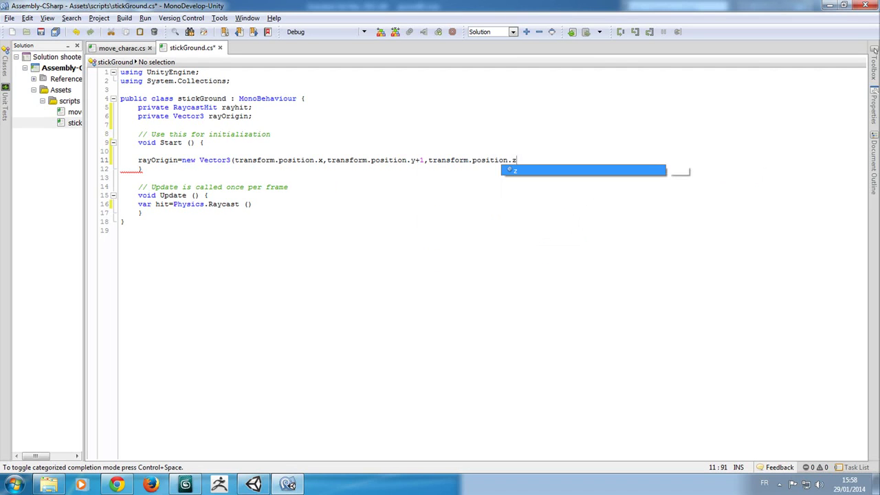
pyautogui.write(');')
# Pass rayOrigin as the first Physics.Raycast argument on line 16 and save the script.
pyautogui.click(247, 204)
pyautogui.write('ray')
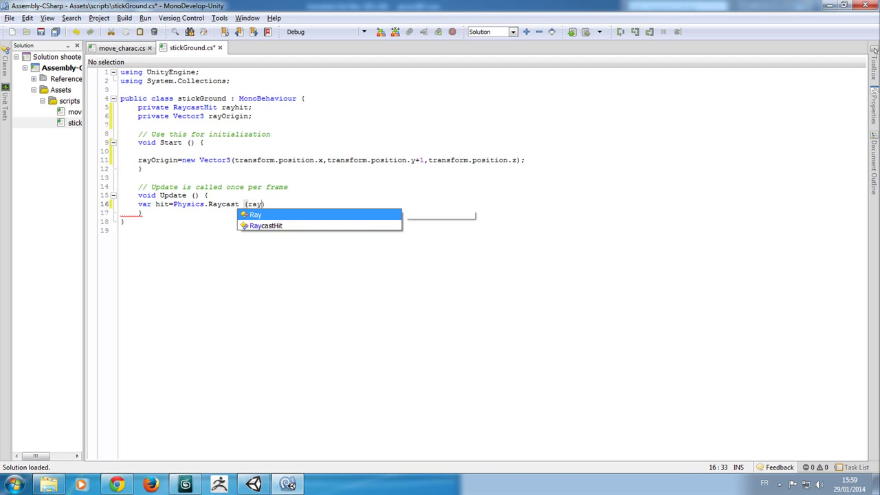
pyautogui.write('Ori')
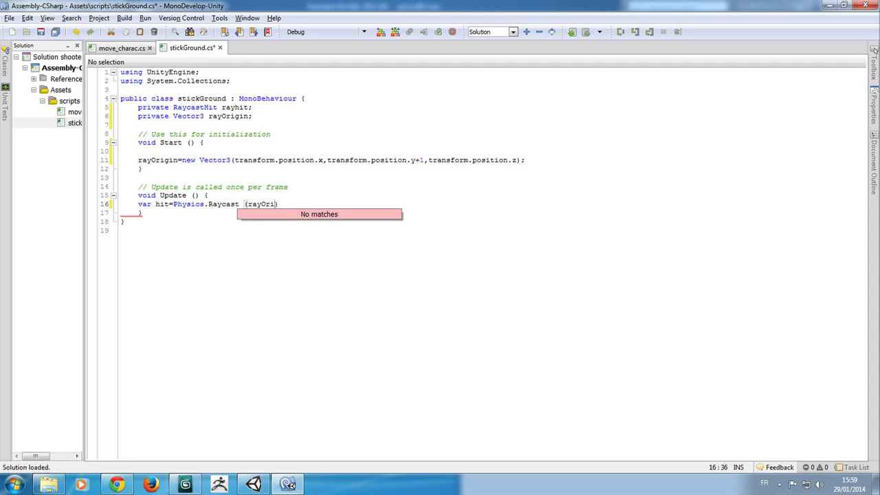
pyautogui.write('gin,')
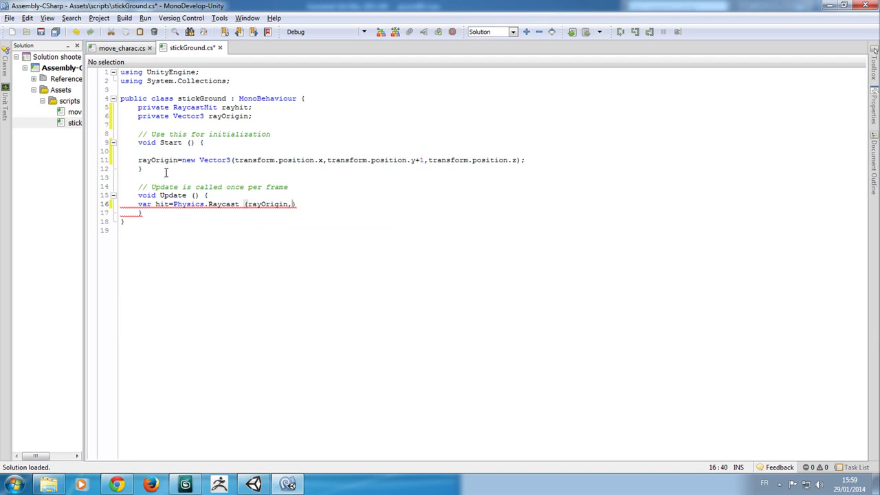
pyautogui.click(41, 32)
# Comment out the unfinished Raycast line 16 with // and save.
pyautogui.click(122, 205)
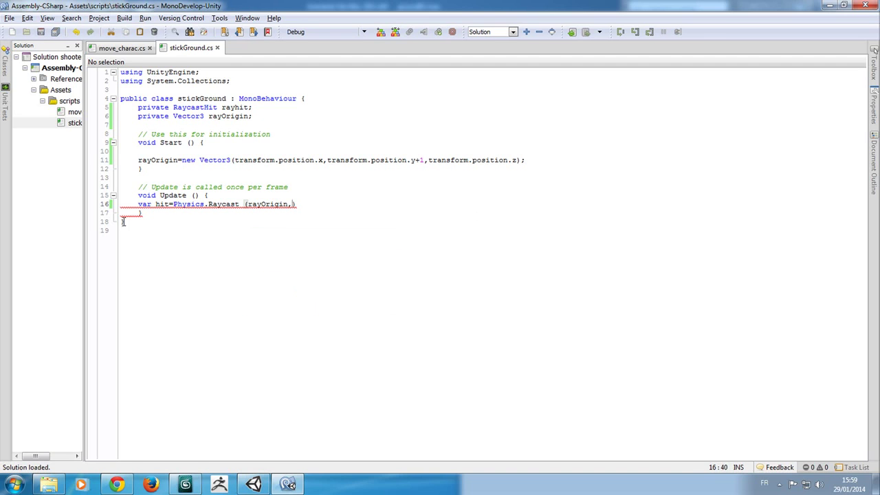
pyautogui.write('//')
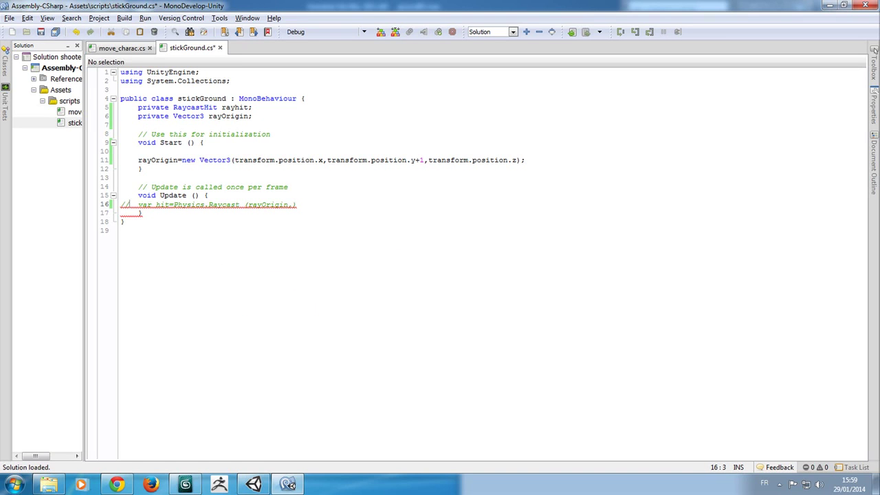
pyautogui.click(40, 32)
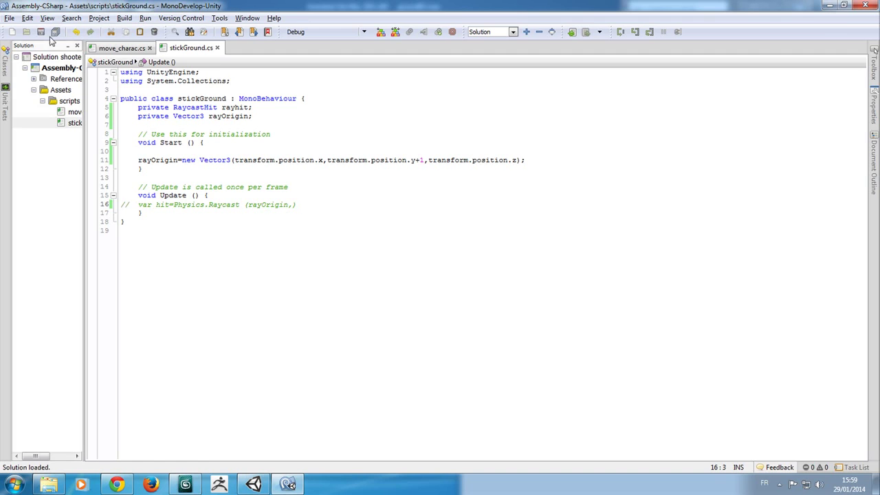
# Switch to Unity so it recompiles, then return to the stickGround script at line 16.
pyautogui.click(830, 5)
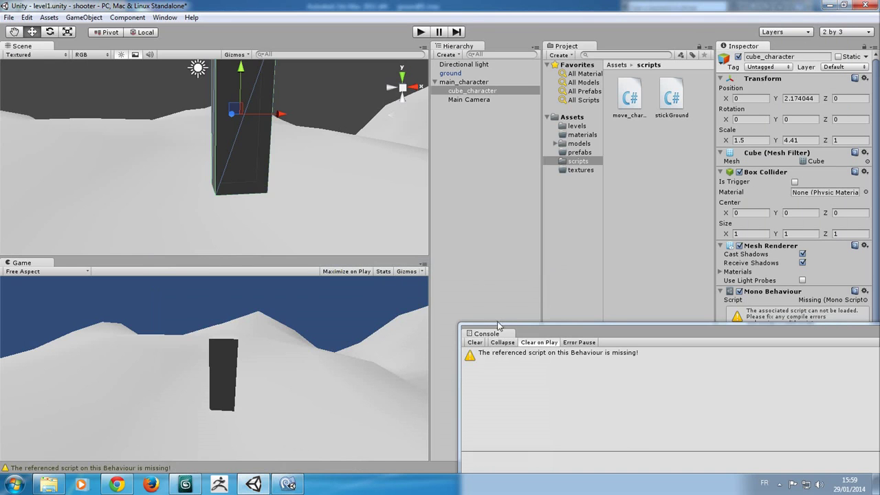
pyautogui.click(472, 342)
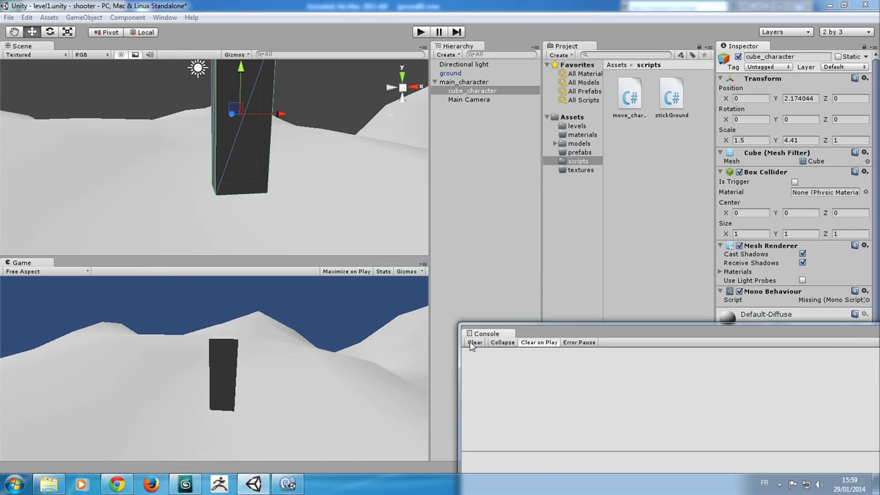
pyautogui.click(288, 485)
pyautogui.click(143, 205)
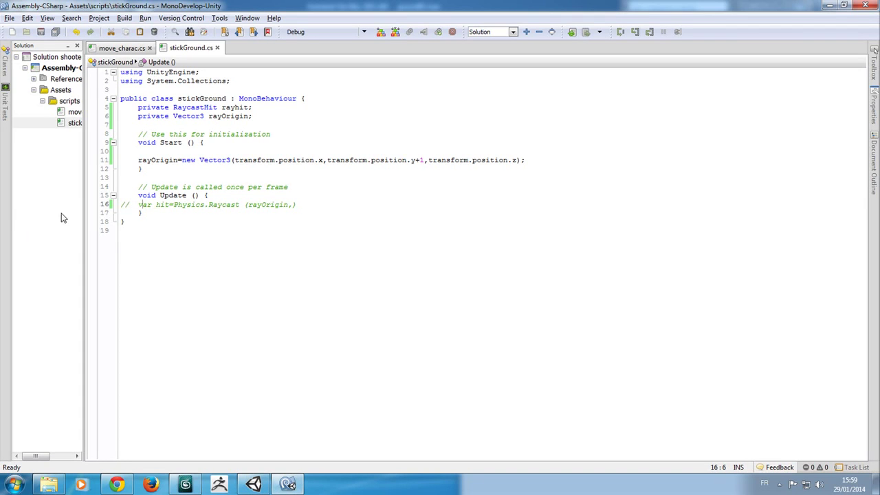
# Uncomment line 16 and replace the Raycast arguments with (rayOrigin,.
pyautogui.doubleClick(121, 204)
pyautogui.press('Delete')
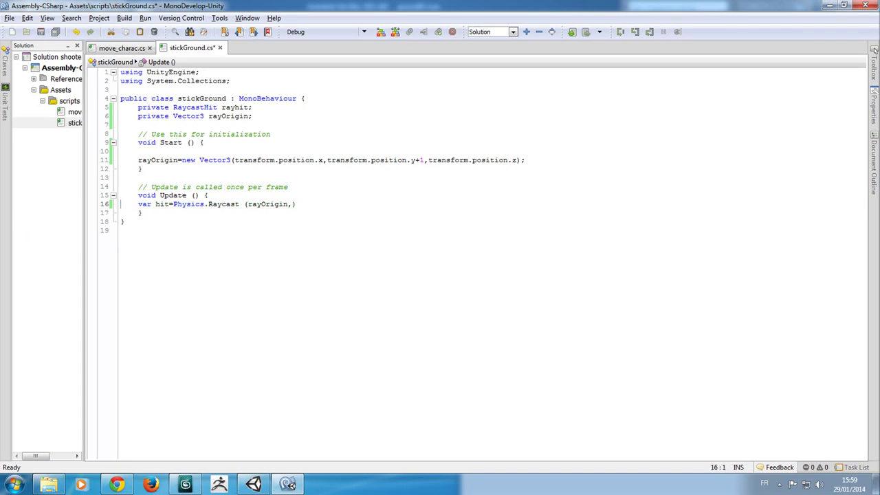
pyautogui.moveTo(239, 204); pyautogui.dragTo(305, 200)
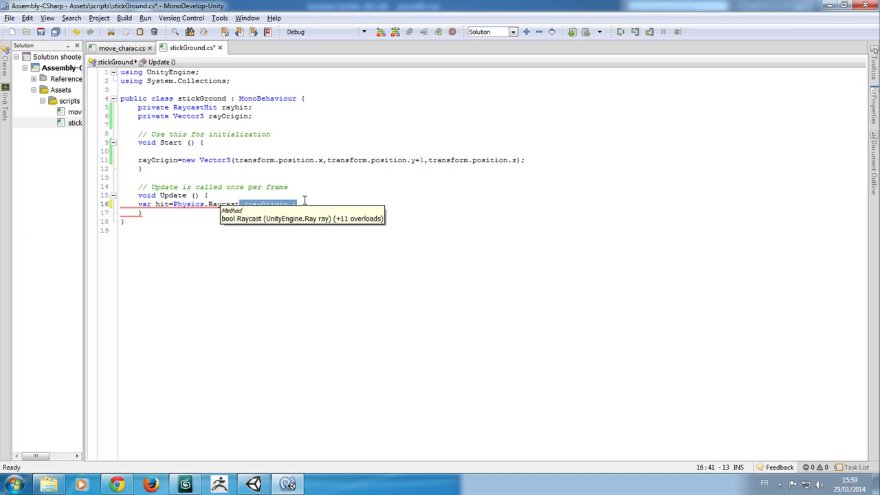
pyautogui.write('(')
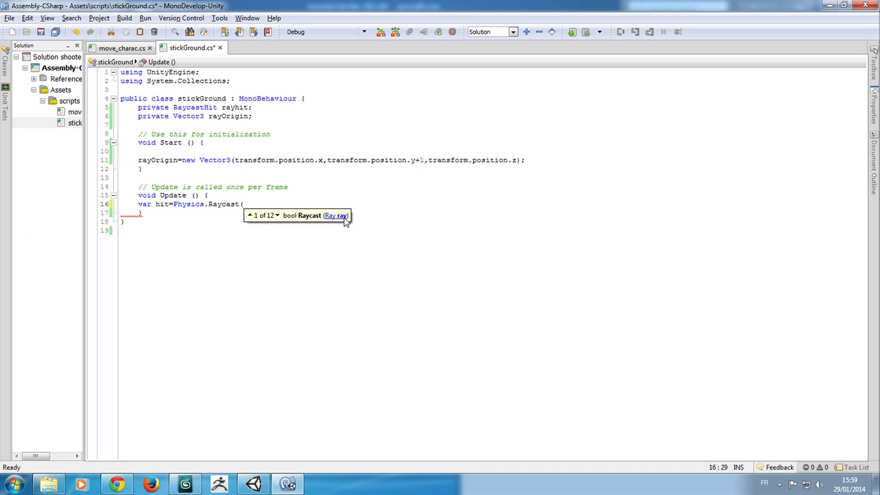
pyautogui.write('ra')
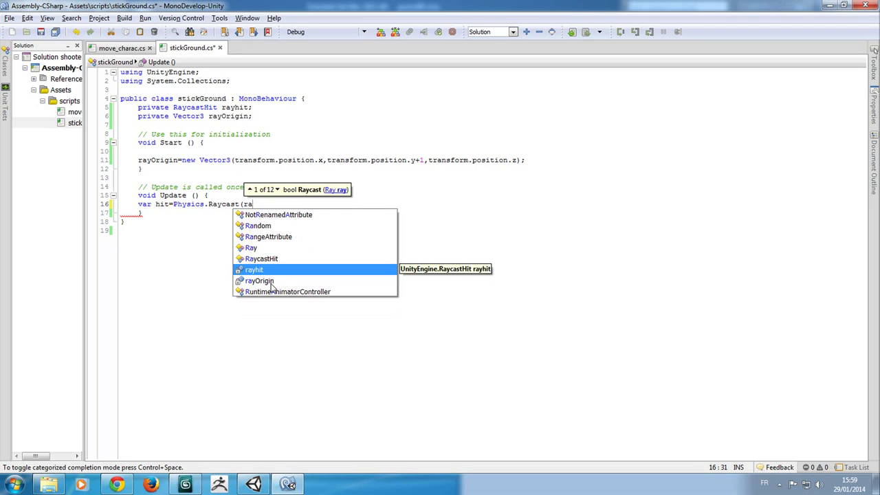
pyautogui.write('yOri')
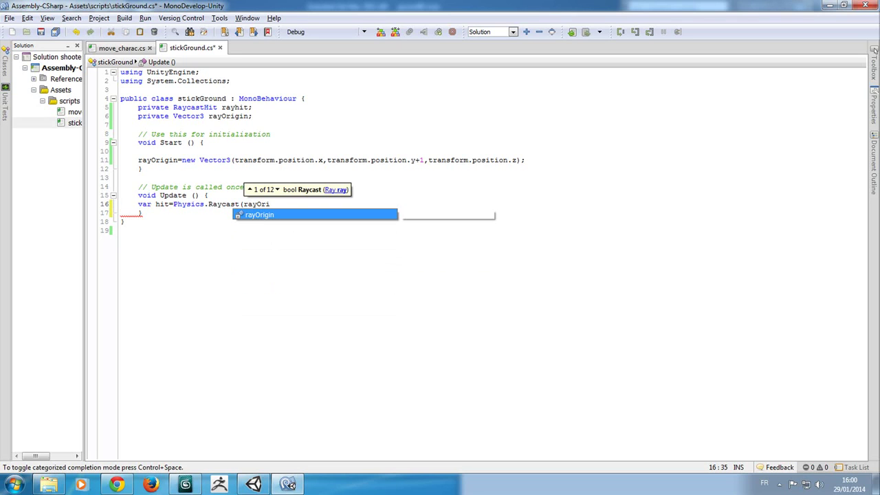
pyautogui.write('gin')
pyautogui.write(',')
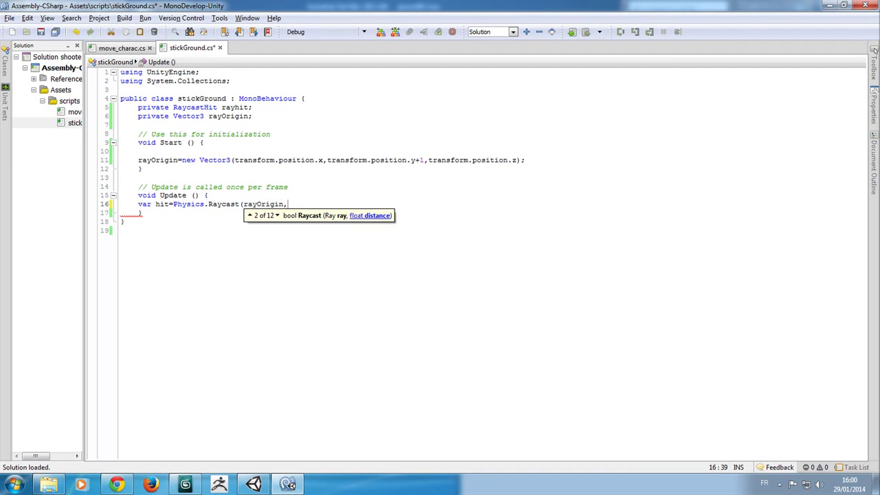
# Make Vector3.down the second Raycast argument instead of transform., correcting the dwn typo.
pyautogui.write('tra')
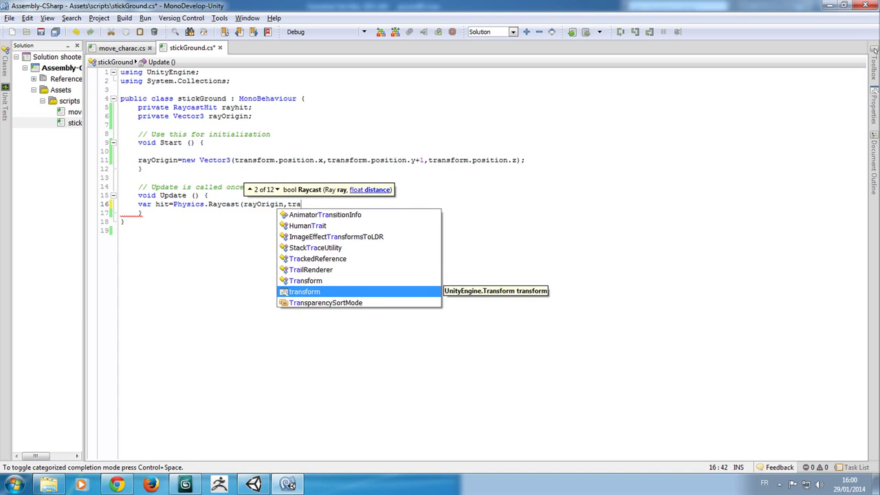
pyautogui.write('nsform')
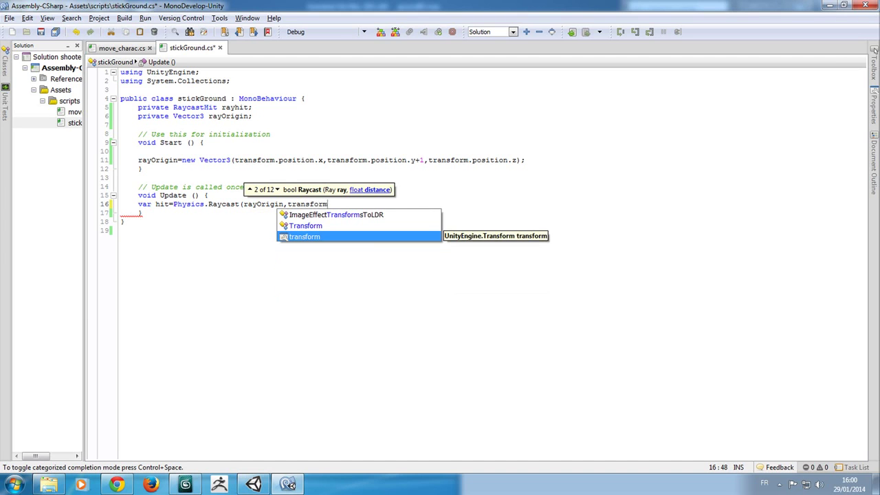
pyautogui.write('.')
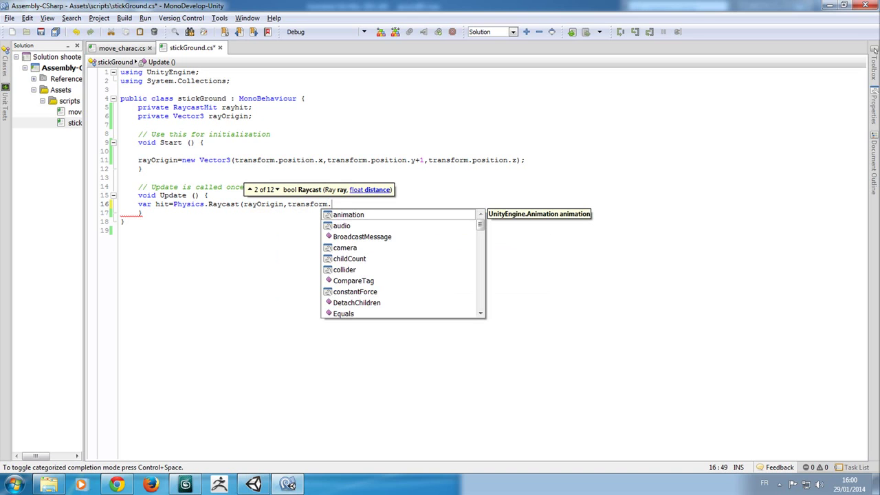
pyautogui.write('d')
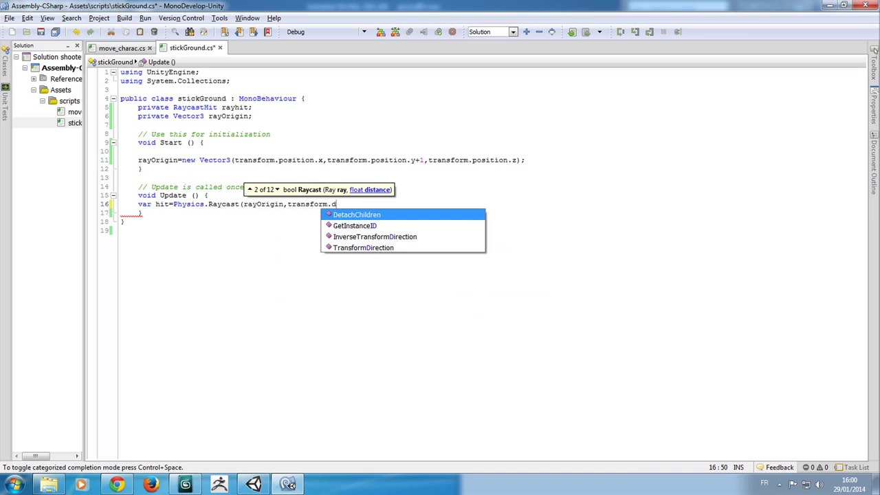
pyautogui.press('BackSpace')
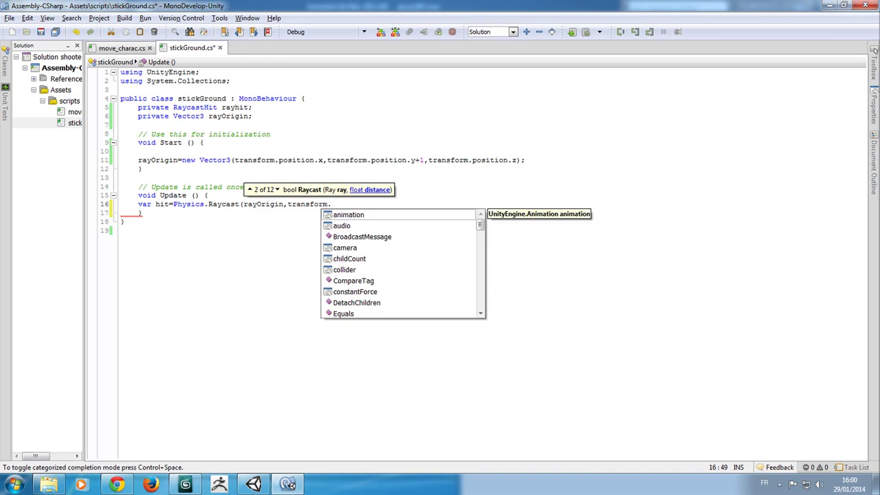
pyautogui.press('Escape')
pyautogui.click(288, 204)
pyautogui.moveTo(288, 204); pyautogui.dragTo(332, 204)
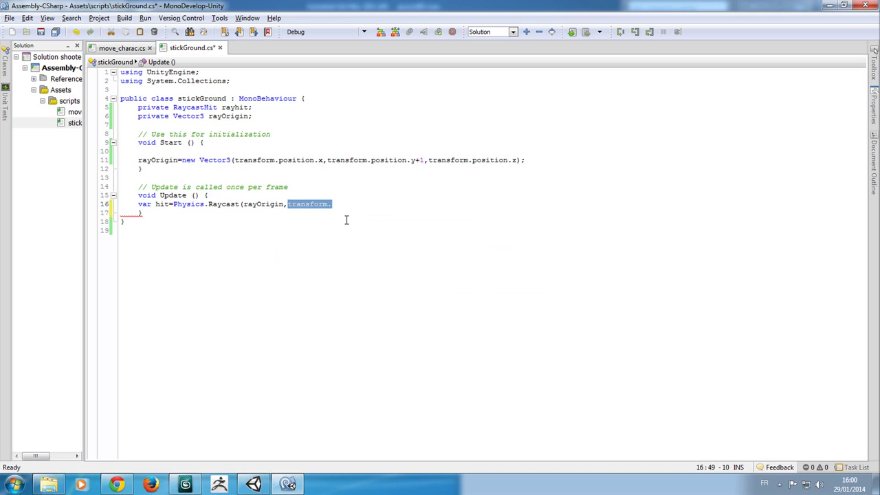
pyautogui.write('Vector')
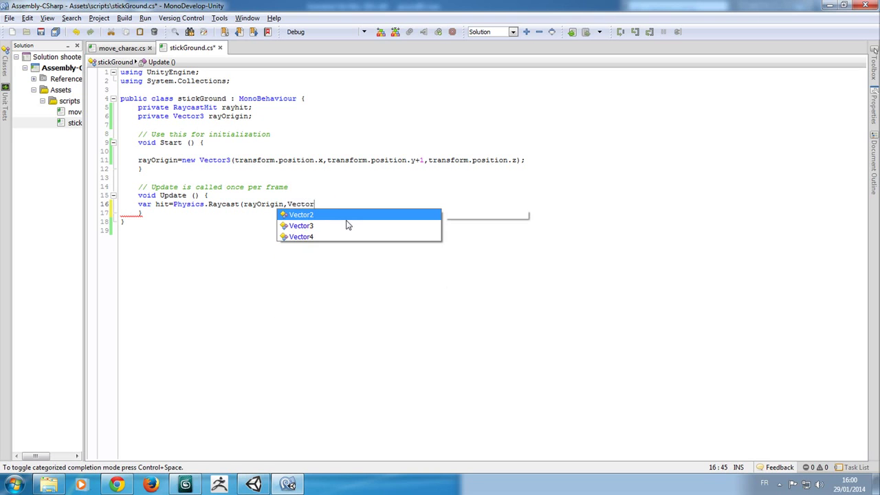
pyautogui.write('3.')
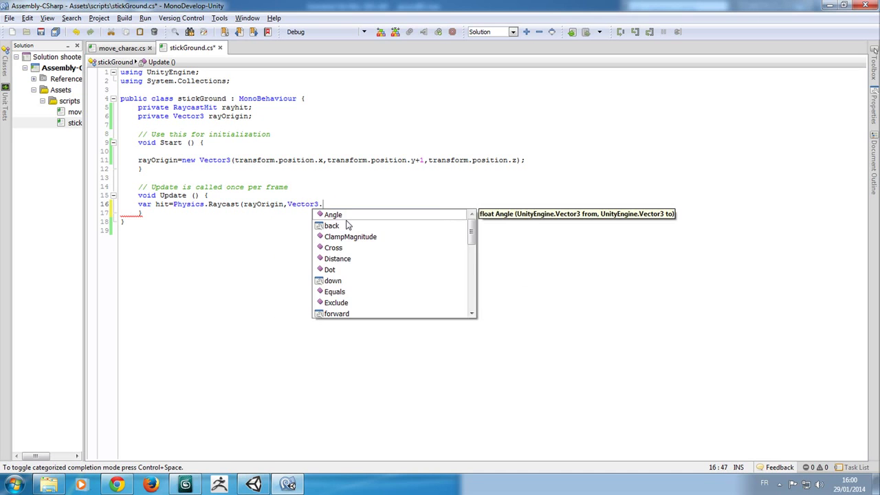
pyautogui.write('d')
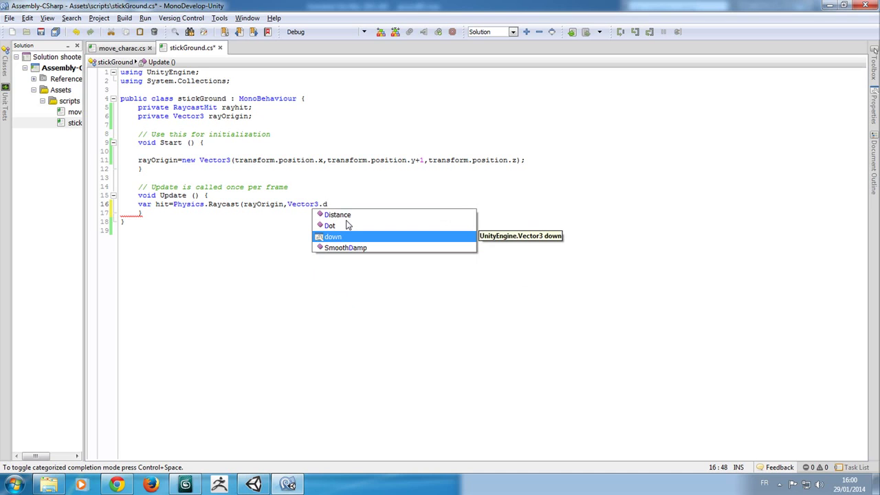
pyautogui.write('wn')
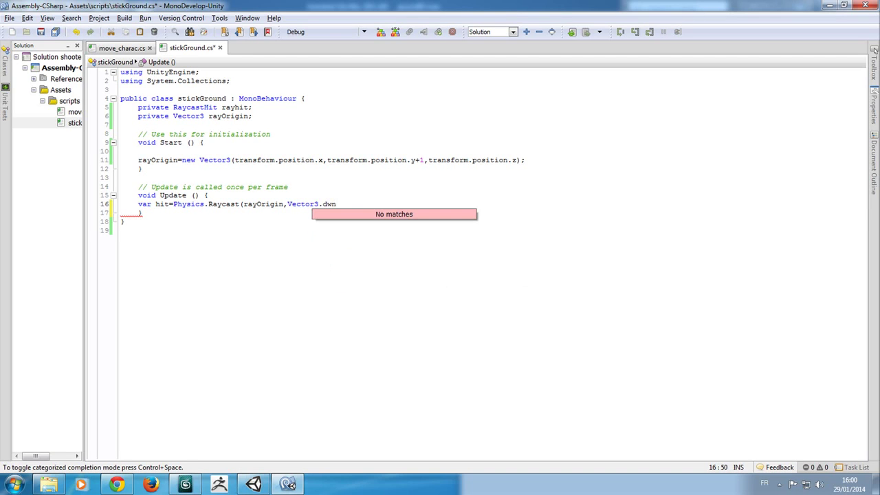
pyautogui.press('Left')
pyautogui.press('Left')
pyautogui.write('o')
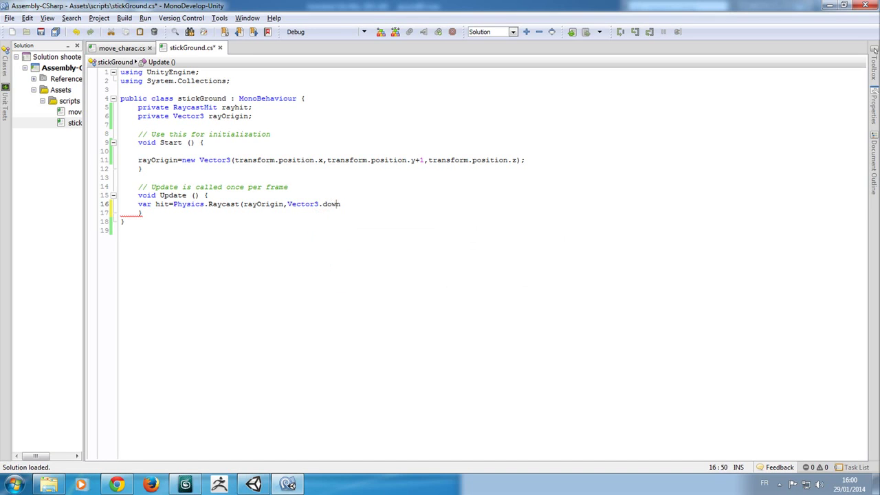
# Back in Unity, select main_character to view its Stick Ground and Move_charac components.
pyautogui.click(829, 5)
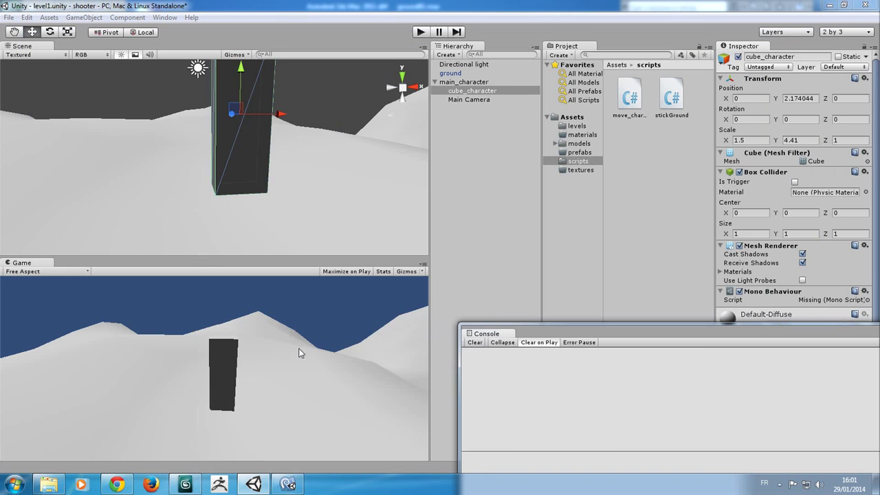
pyautogui.click(461, 82)
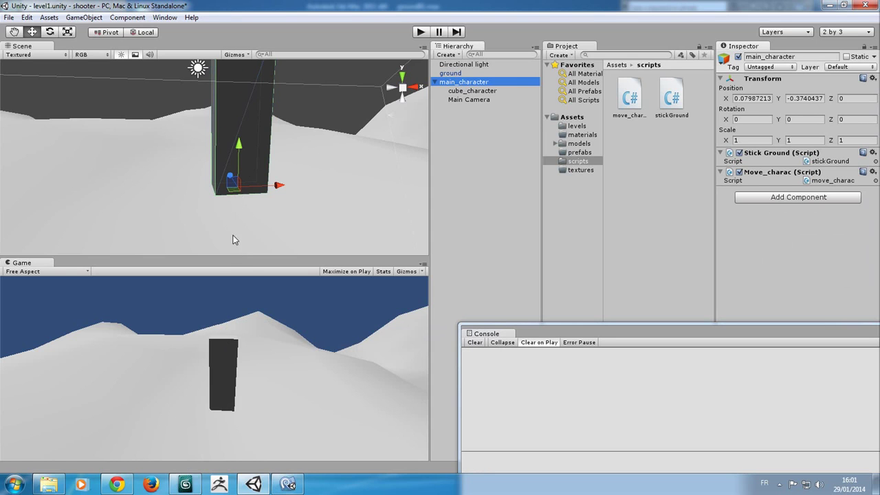
# Add out rayhit as the next Raycast argument after Vector3.down, using autocomplete.
pyautogui.click(288, 484)
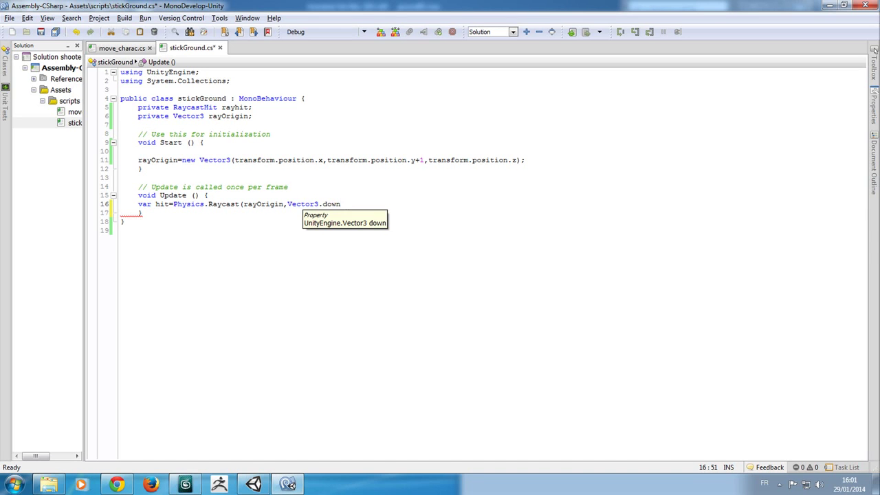
pyautogui.write(',')
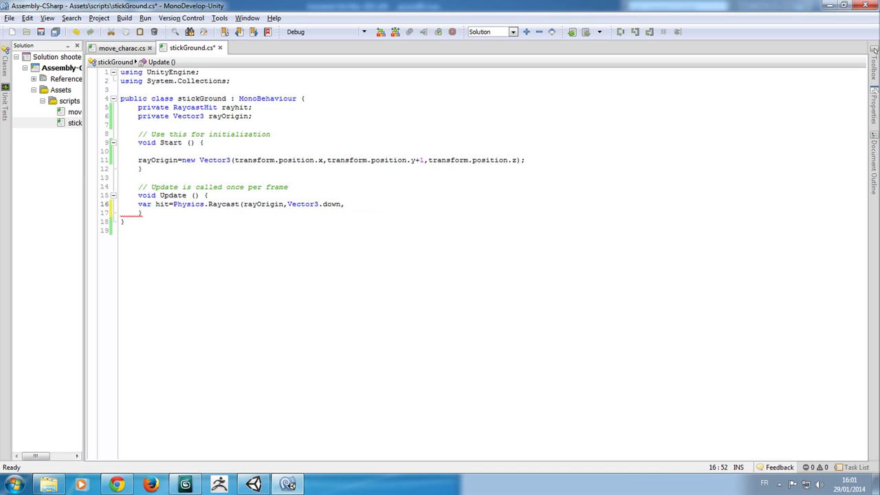
pyautogui.write('out ')
pyautogui.write('r')
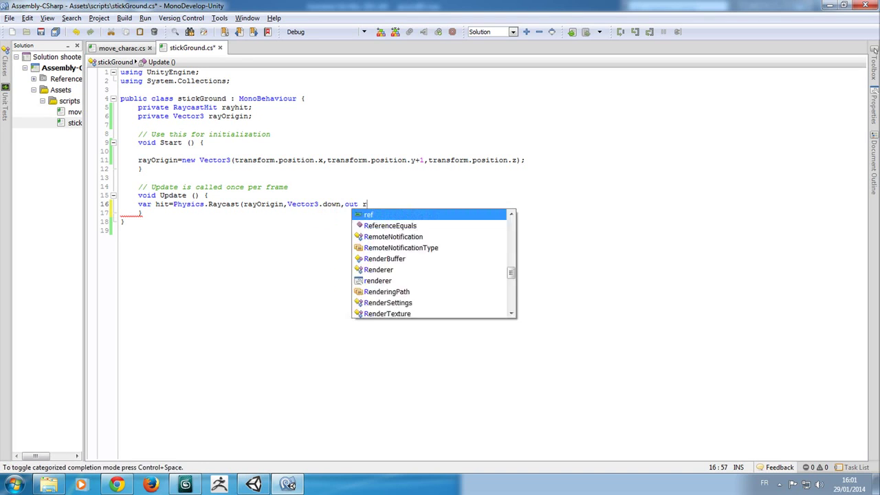
pyautogui.write('ay')
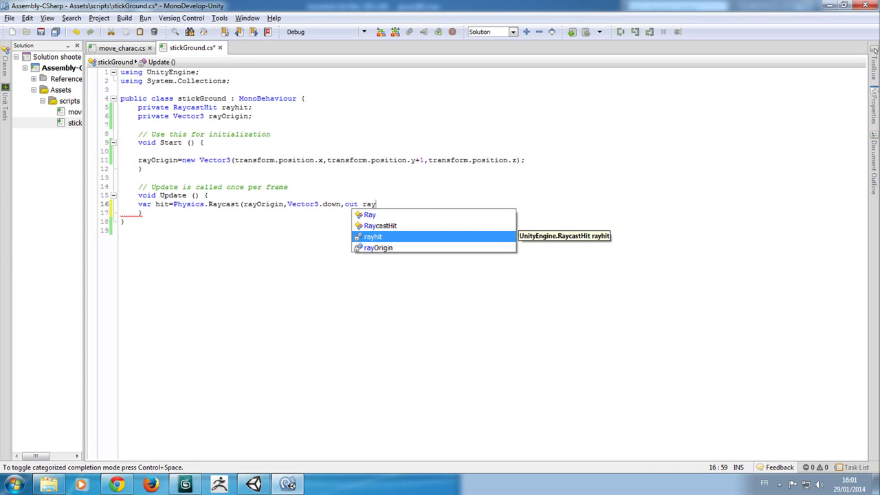
pyautogui.press('Return')
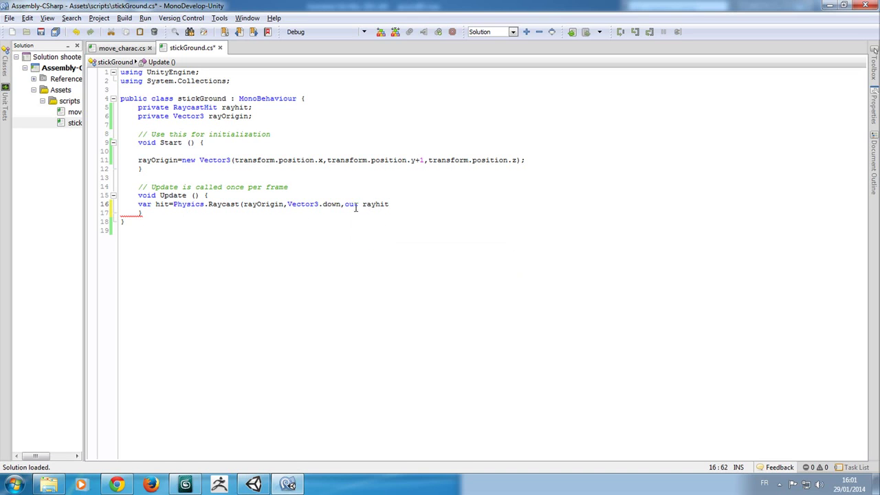
pyautogui.moveTo(363, 204)
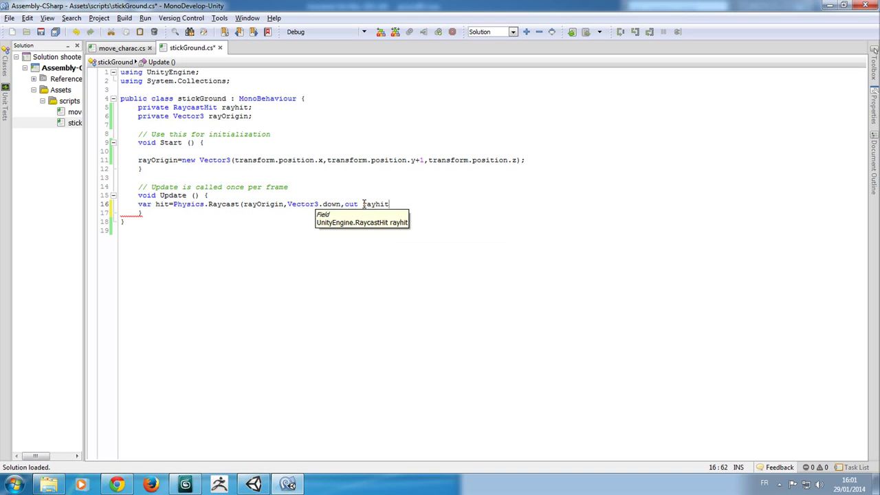
pyautogui.moveTo(174, 204); pyautogui.dragTo(192, 204)
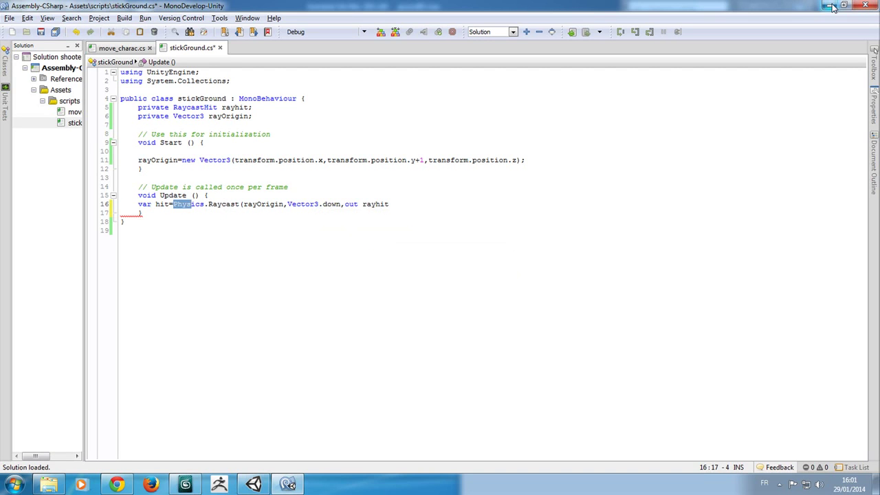
# Inspect the ground object's Mesh Filter, Mesh Renderer and Animator, then return to the script.
pyautogui.click(832, 7)
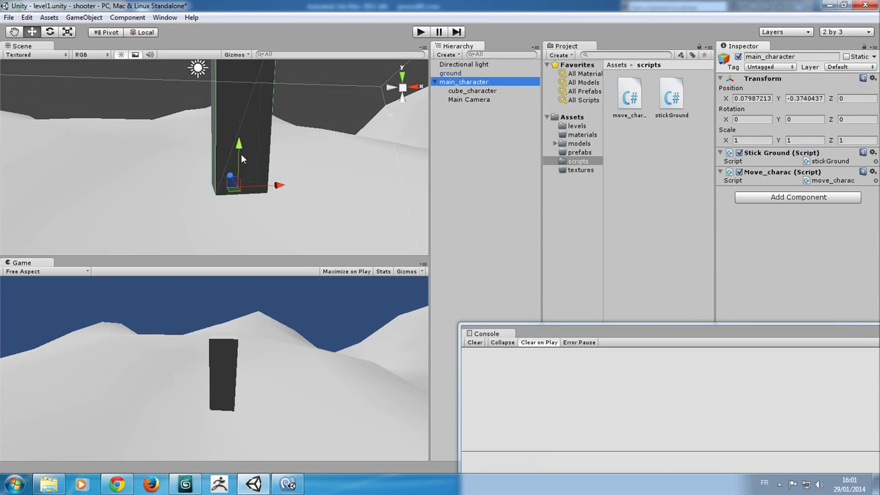
pyautogui.click(238, 204)
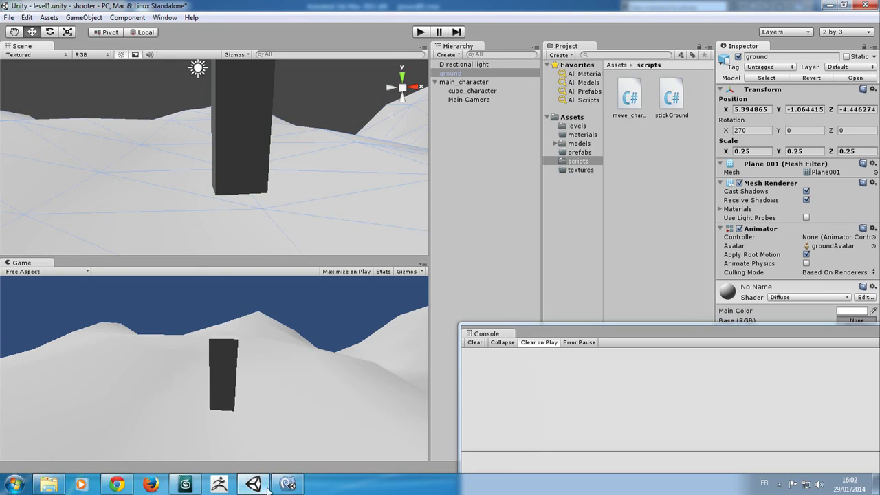
pyautogui.click(288, 484)
# Give the Raycast call a maximum distance of 5 and close it with );.
pyautogui.moveTo(362, 204); pyautogui.dragTo(396, 205)
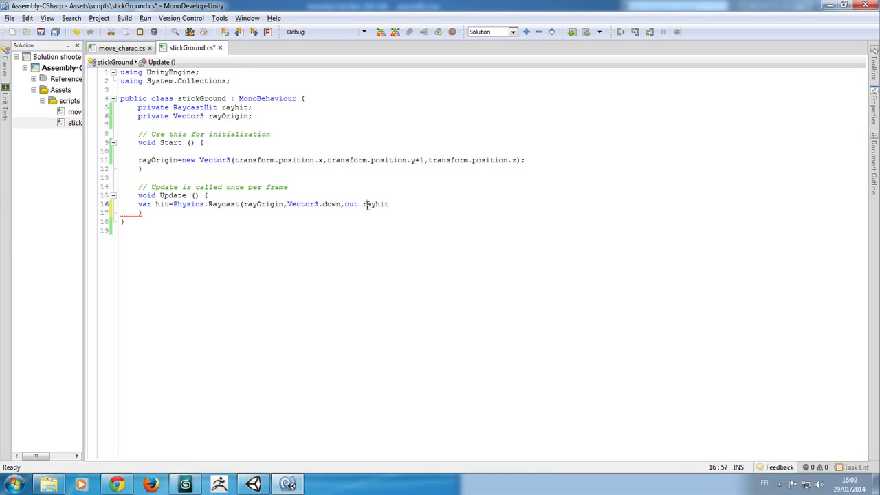
pyautogui.click(396, 205)
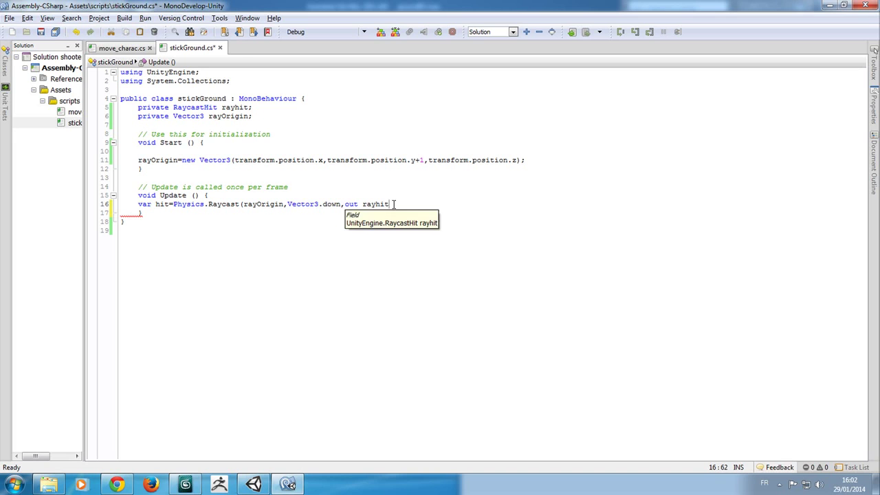
pyautogui.write(',')
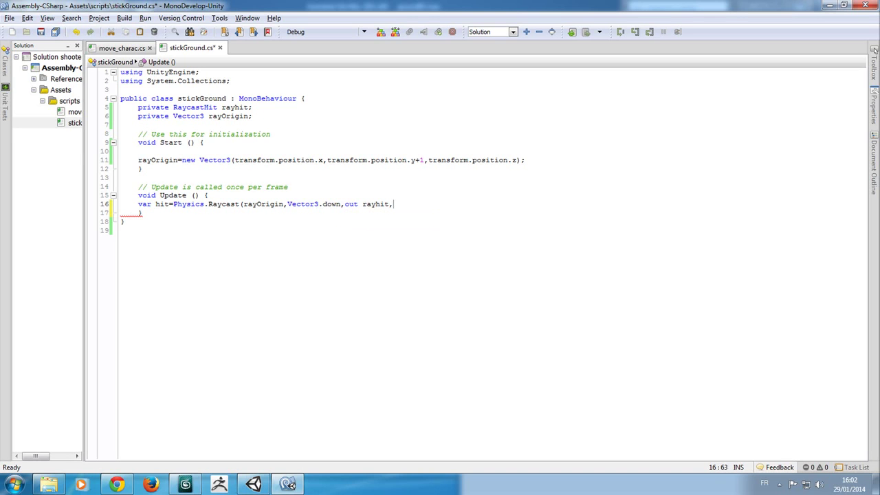
pyautogui.write('5')
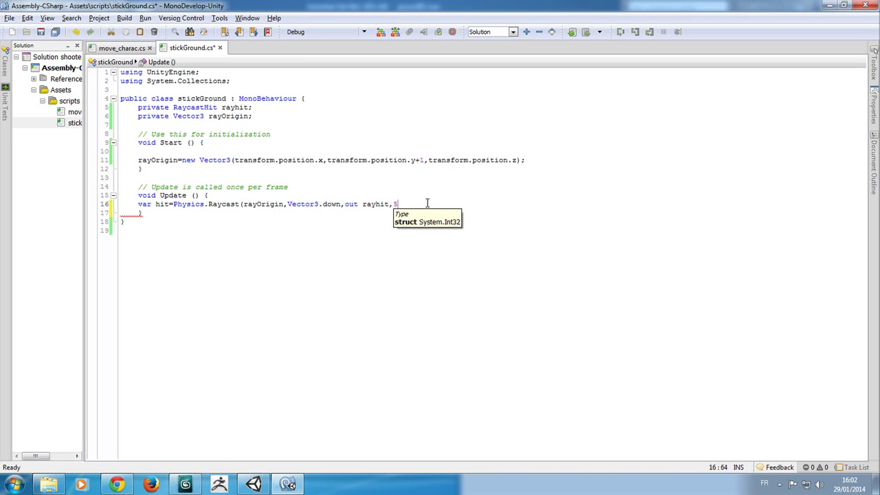
pyautogui.write(')')
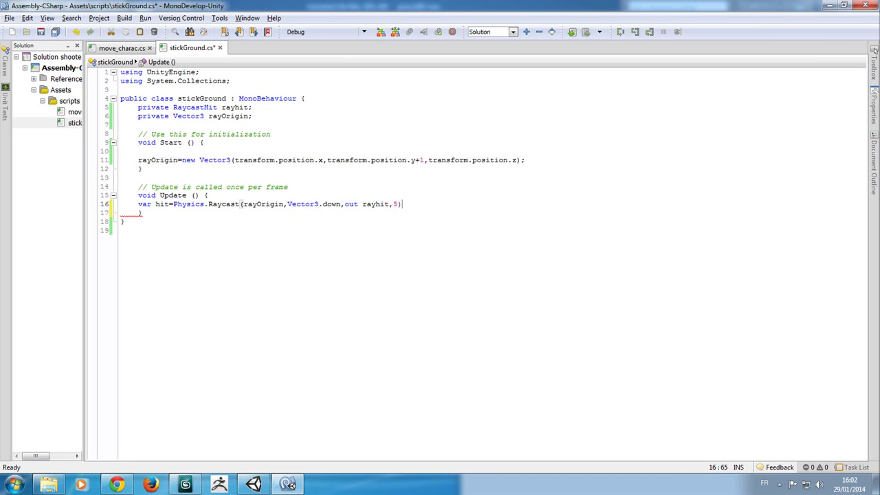
pyautogui.write(';')
# Add an if (hit) { block below the raycast and begin typing its body.
pyautogui.press('Return')
pyautogui.write('if (')
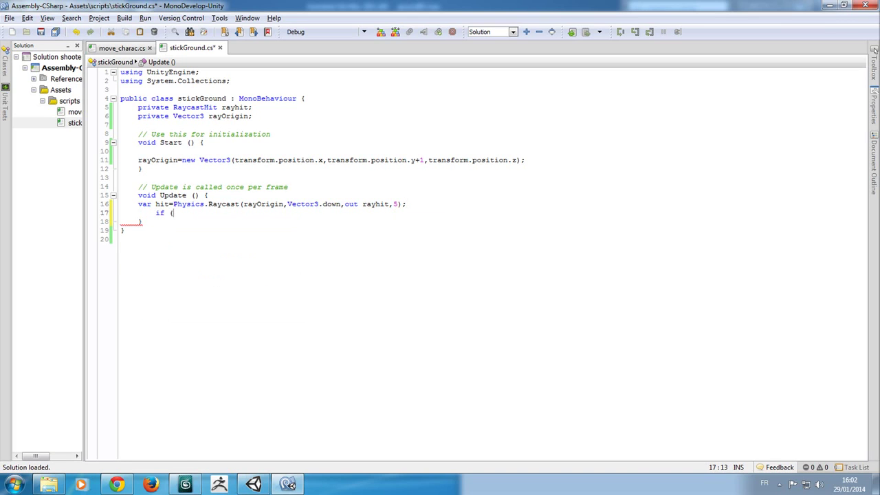
pyautogui.write('hit')
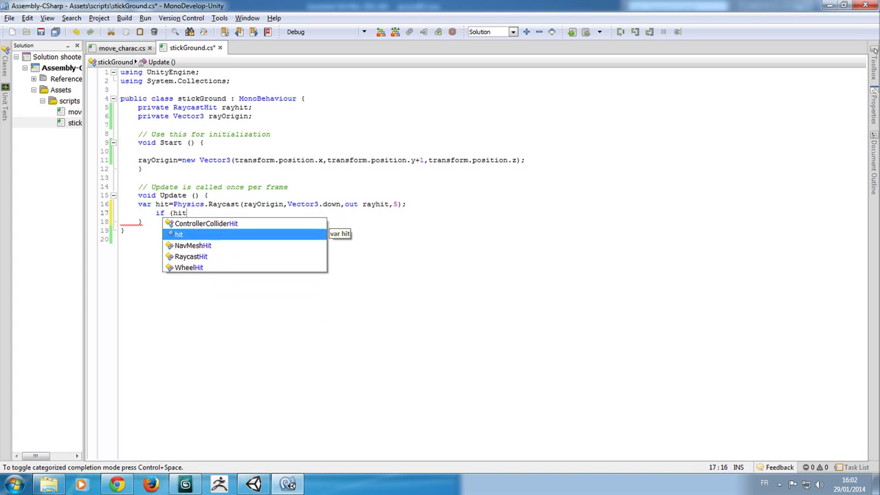
pyautogui.write(')')
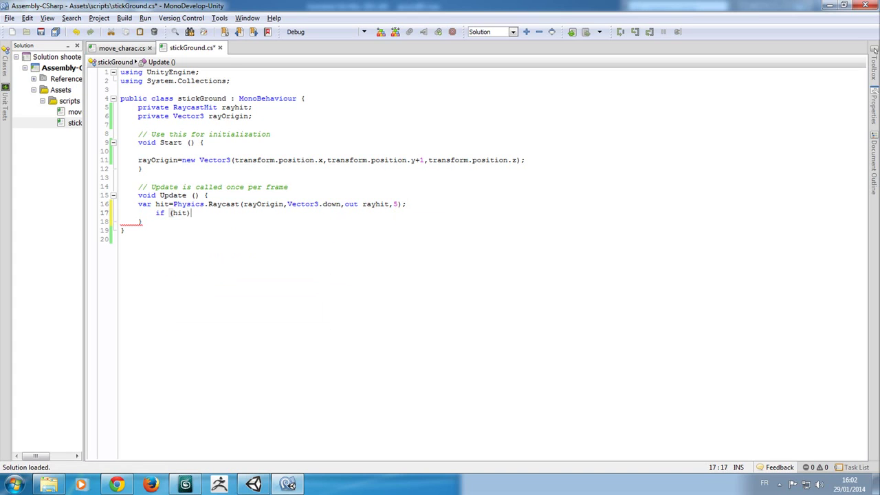
pyautogui.write('==true')
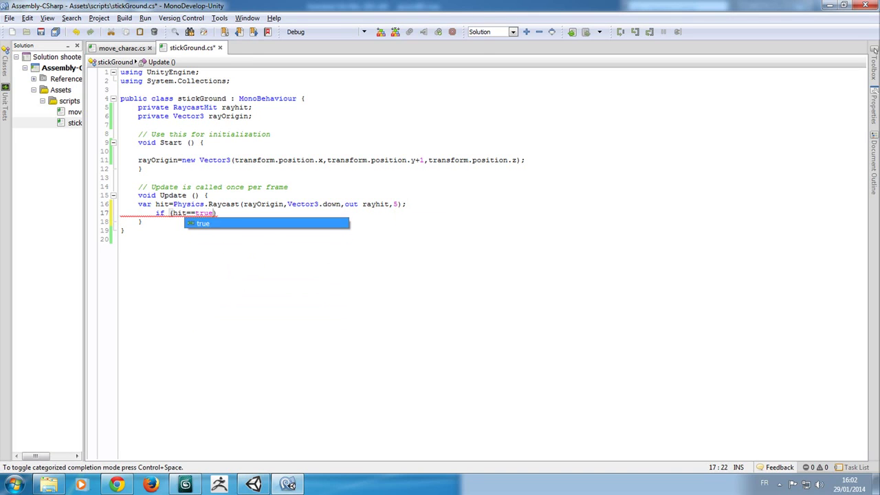
pyautogui.press('Escape')
pyautogui.press('Left')
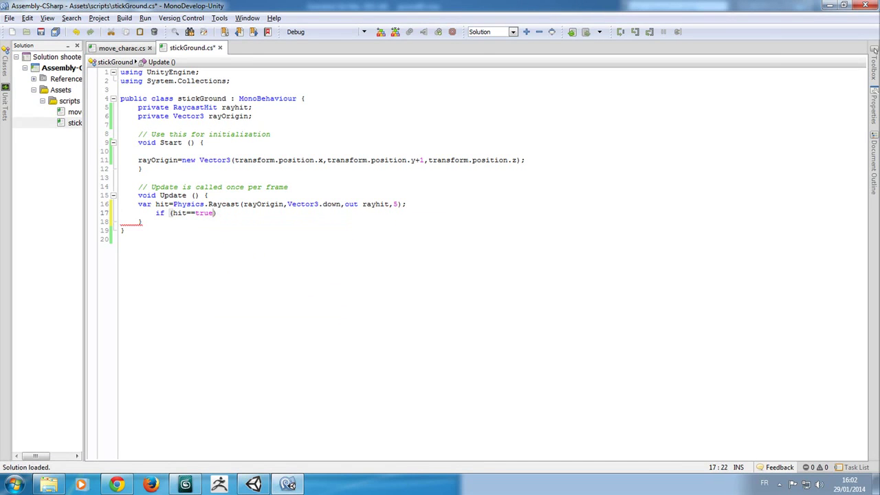
pyautogui.press('Left')
pyautogui.press('Left')
pyautogui.press('BackSpace')
pyautogui.press('Delete')
pyautogui.press('Delete')
pyautogui.press('Delete')
pyautogui.press('Delete')
pyautogui.press('Delete')
pyautogui.write('{')
pyautogui.press('Return')
pyautogui.press('Return')
pyautogui.press('Return')
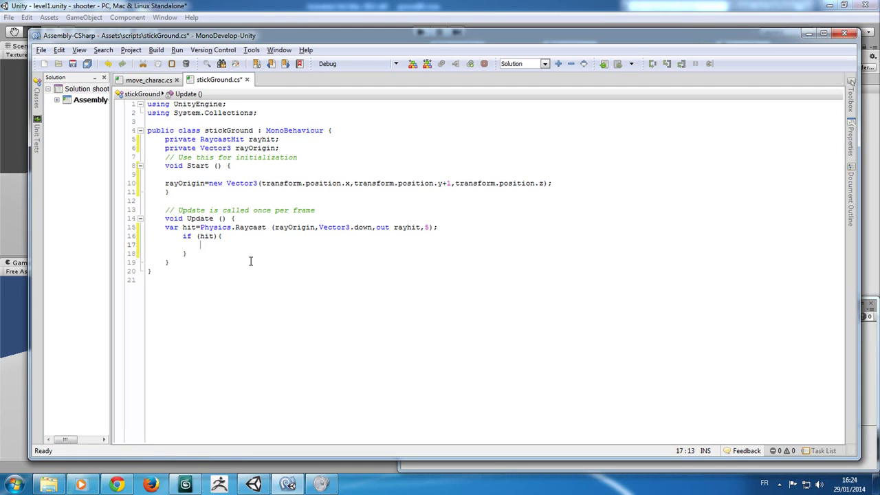
pyautogui.write('tra')
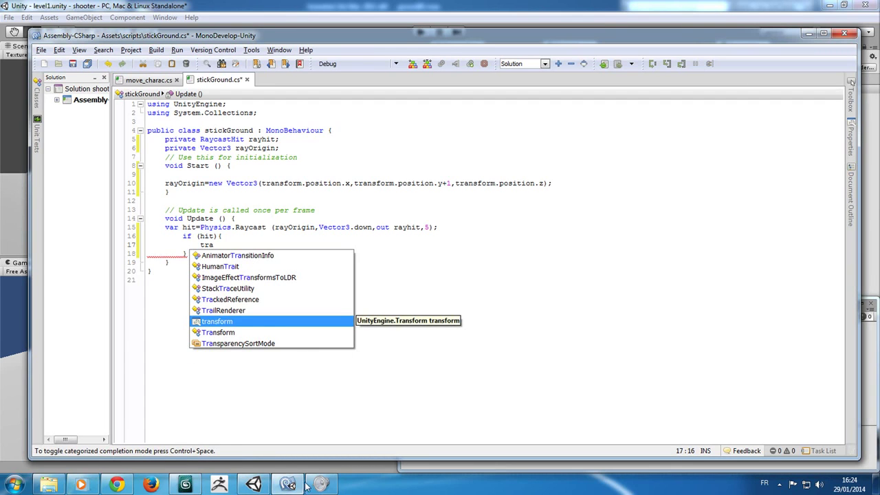
pyautogui.click(255, 484)
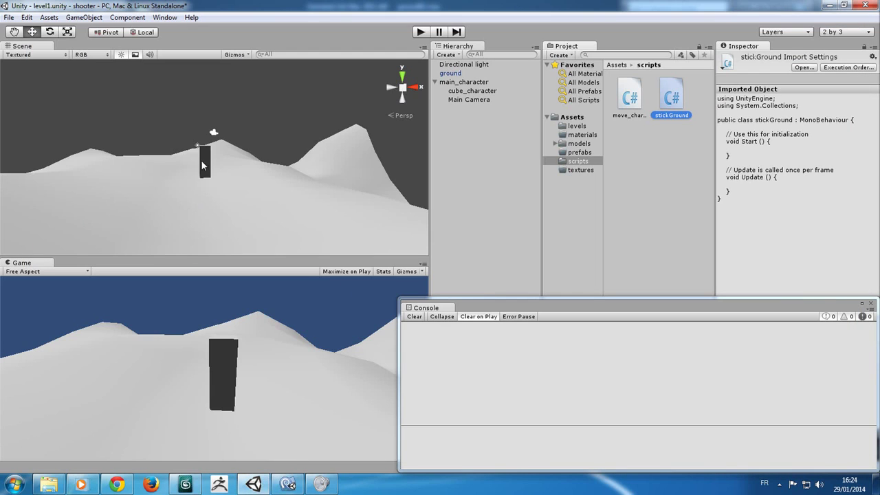
# Drag the script from the Project panel onto main_character, checking ground, cube_character and Main Camera.
pyautogui.click(209, 207)
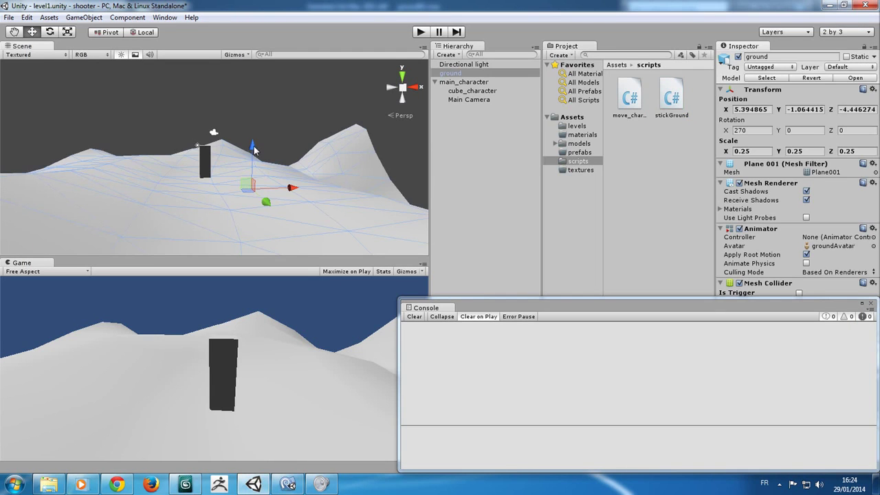
pyautogui.click(207, 153)
pyautogui.click(203, 199)
pyautogui.click(625, 99)
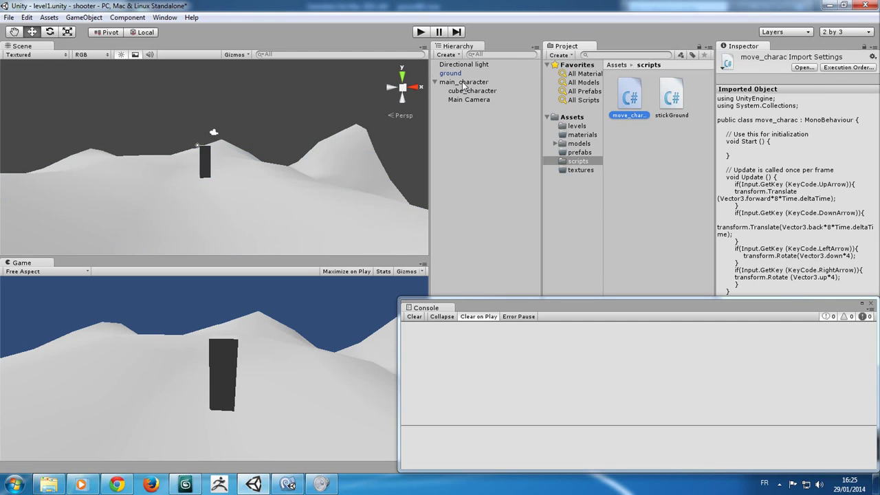
pyautogui.moveTo(623, 98); pyautogui.dragTo(463, 83)
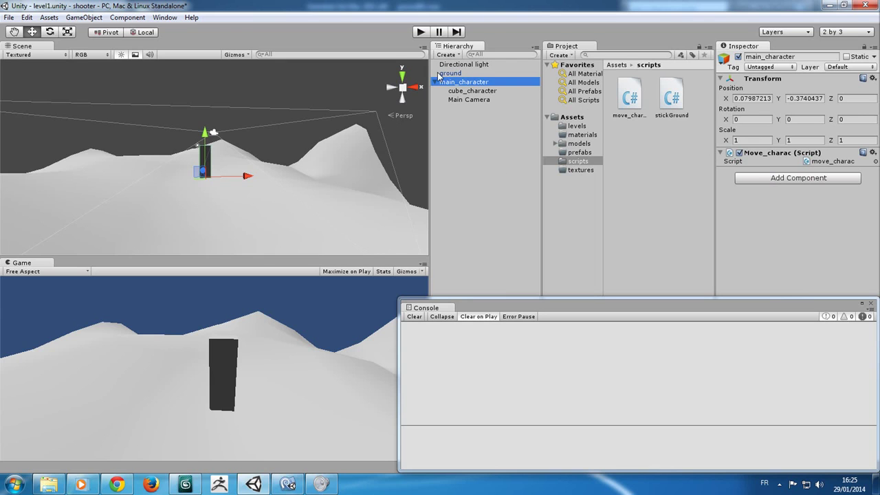
pyautogui.click(471, 100)
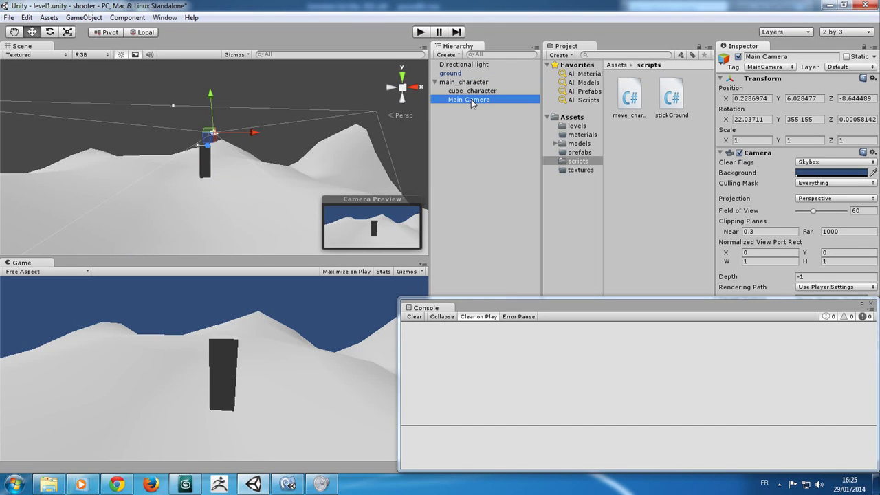
pyautogui.click(465, 82)
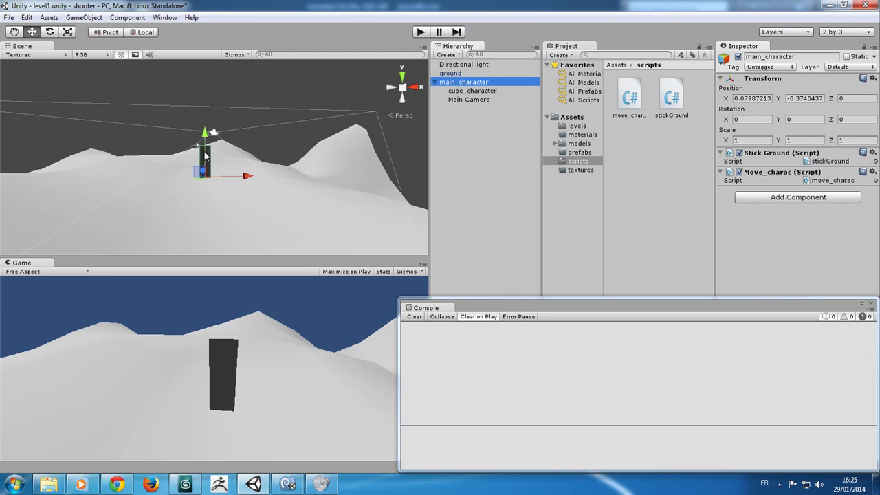
pyautogui.click(228, 198)
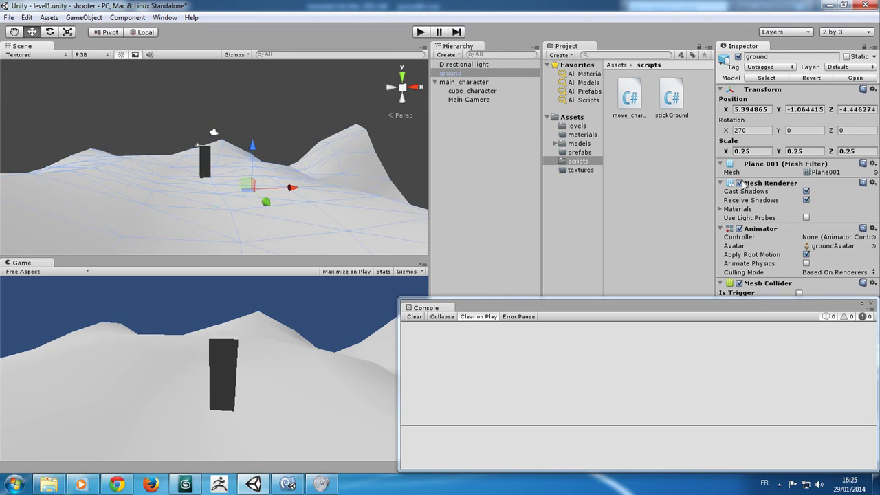
pyautogui.click(473, 83)
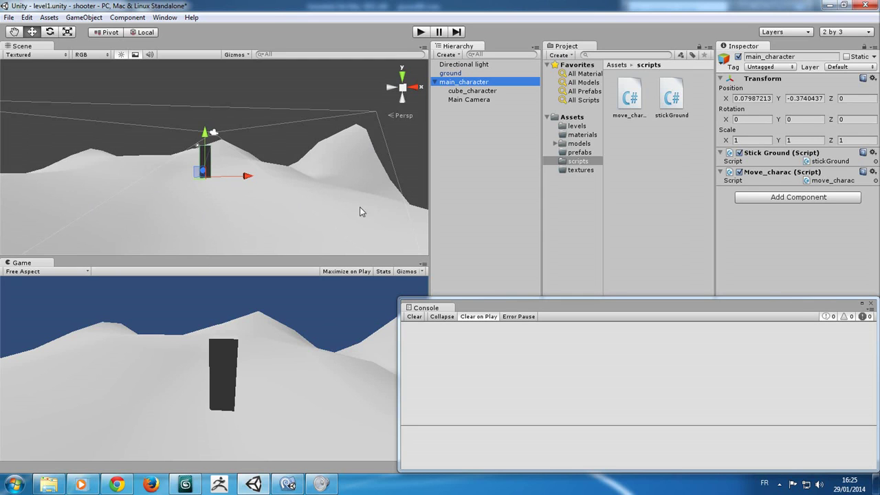
# Set transform.position to new Vector3(transform.position.x, rayhit.point.y, transform.position.z) and save.
pyautogui.click(288, 486)
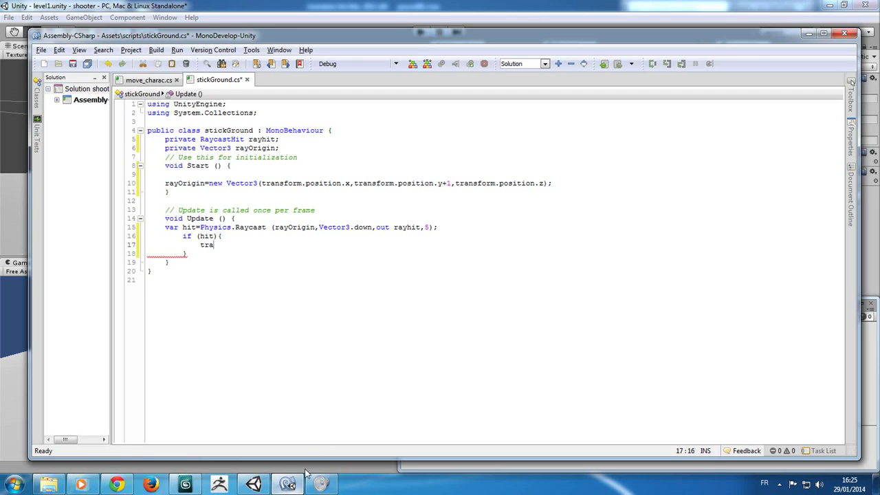
pyautogui.write('nsform.')
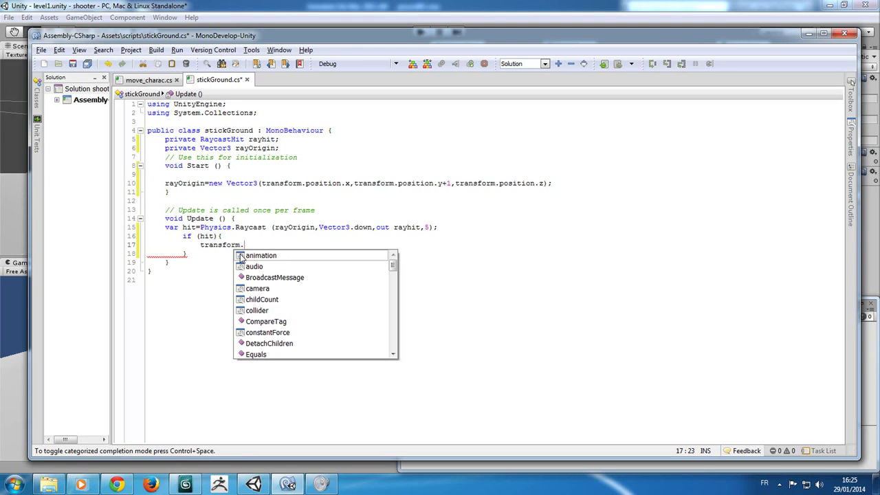
pyautogui.write('posi')
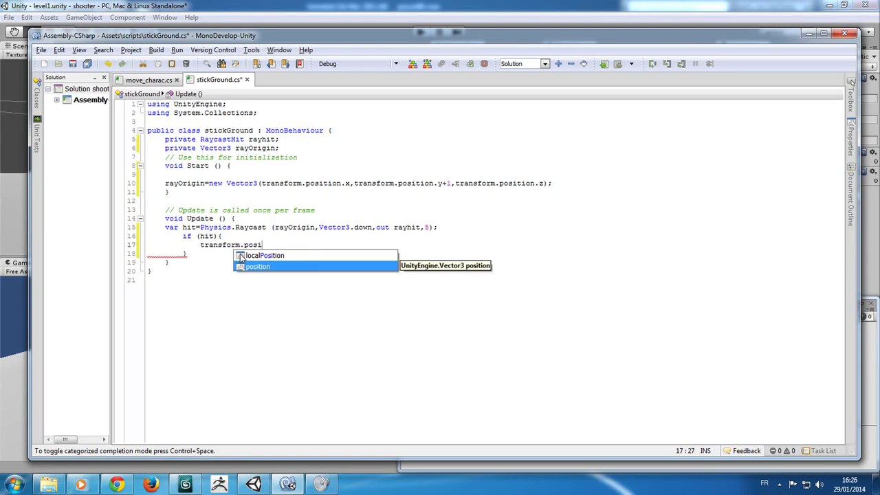
pyautogui.write('tion=')
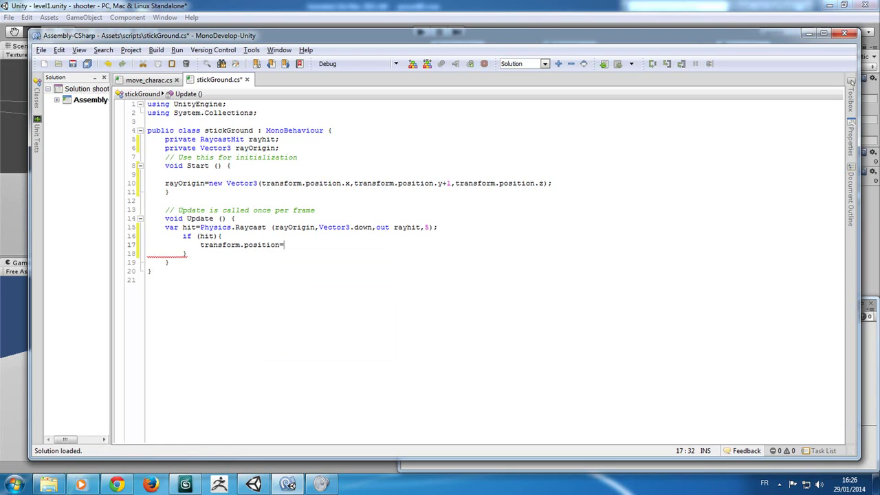
pyautogui.write('new ')
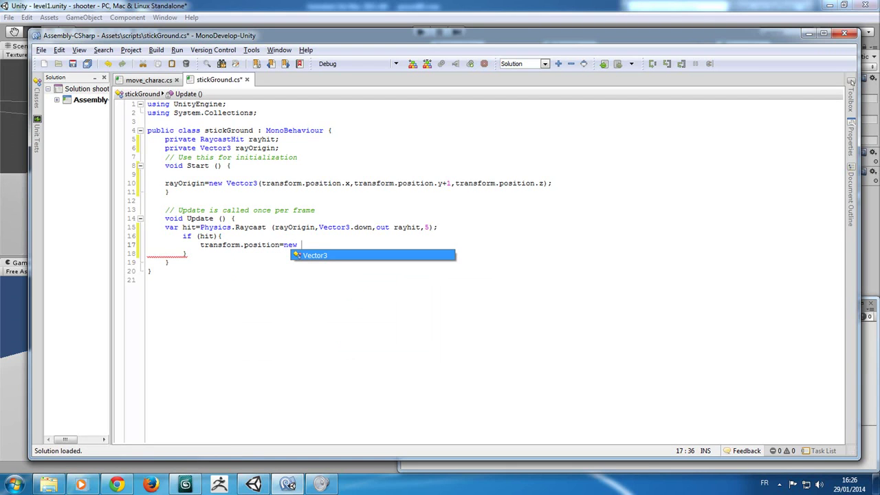
pyautogui.write('Vector3')
pyautogui.write('(transform')
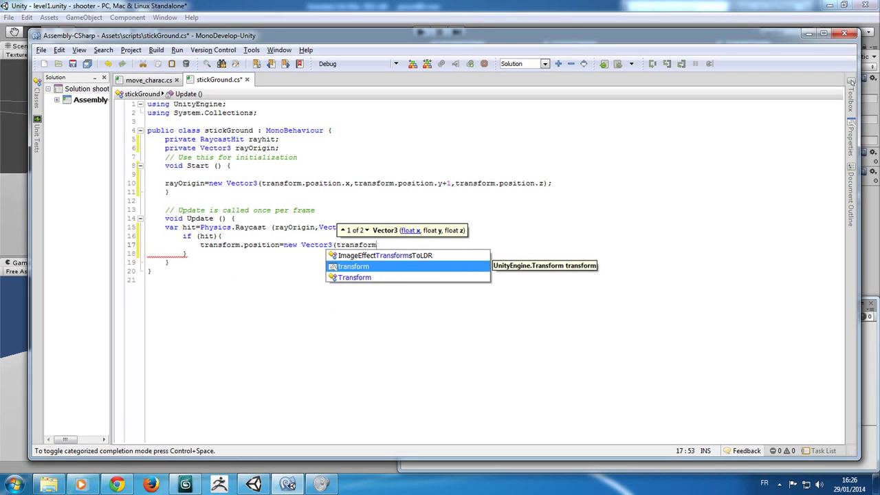
pyautogui.write('.position.x')
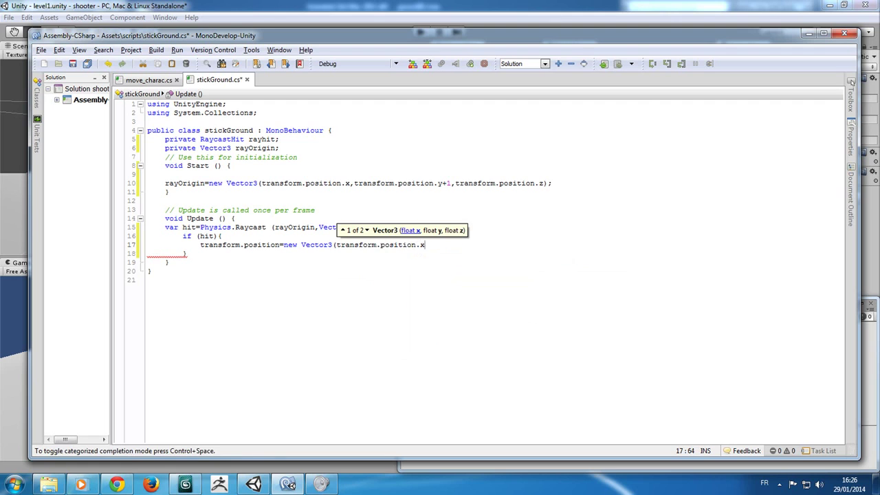
pyautogui.write(',tr')
pyautogui.press('Escape')
pyautogui.write('ra')
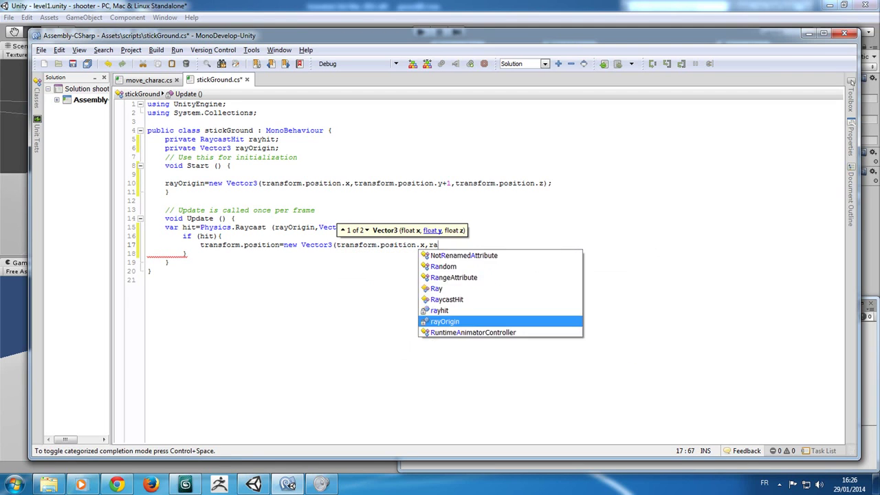
pyautogui.write('yhit.')
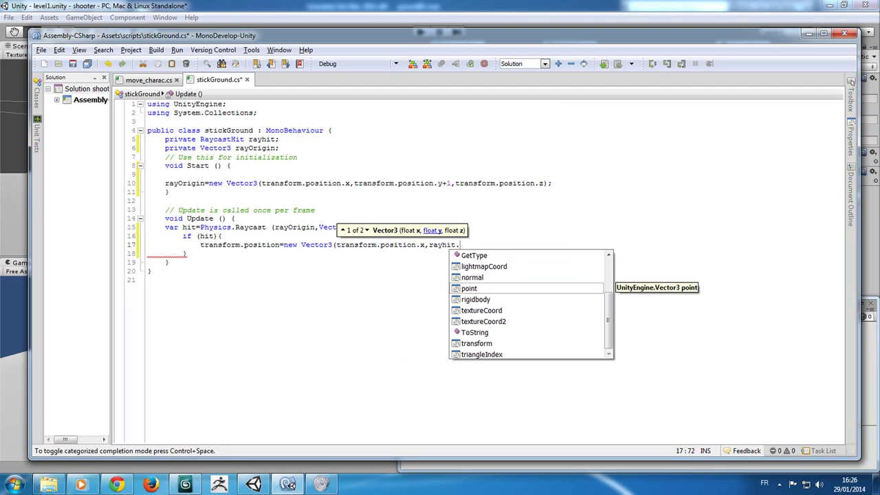
pyautogui.write('point')
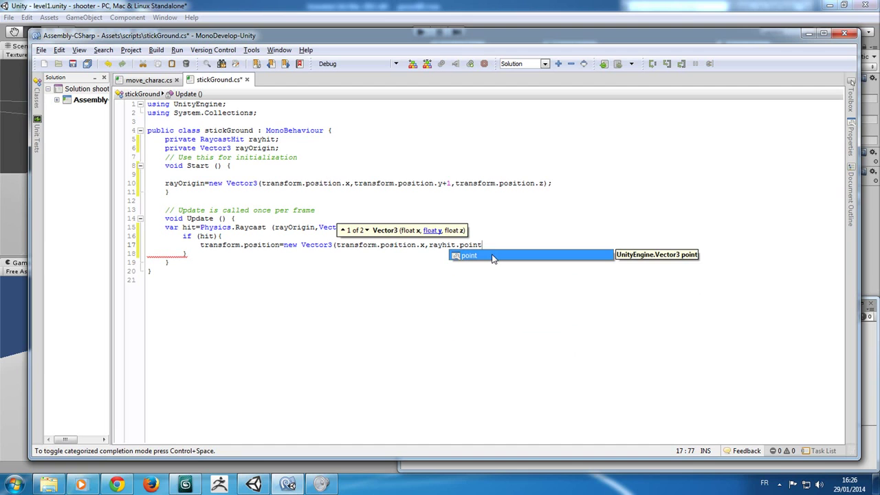
pyautogui.write('.y,')
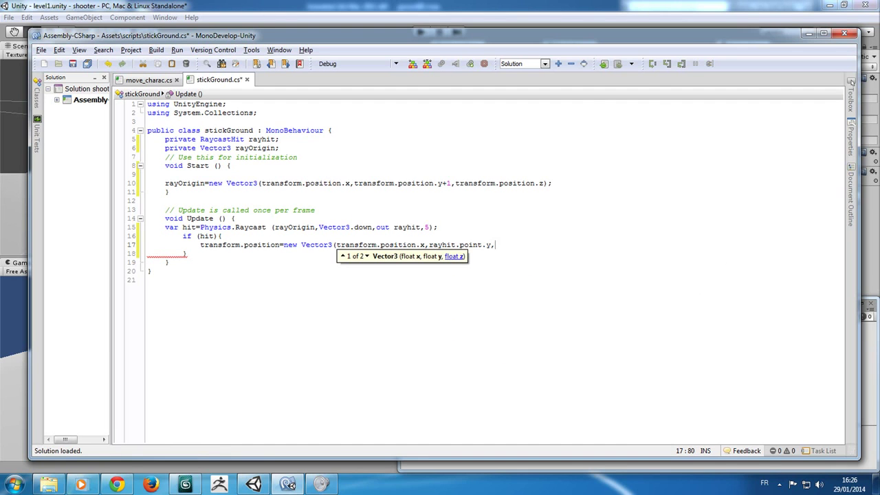
pyautogui.write('transform.')
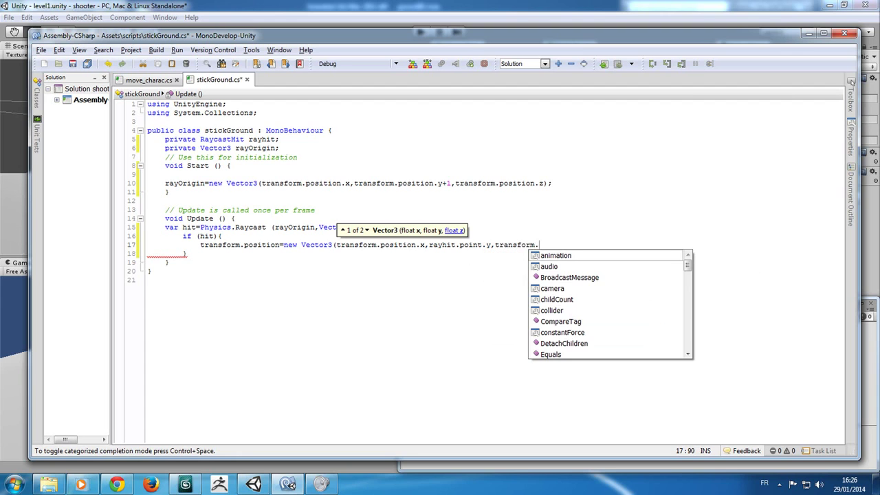
pyautogui.write('po')
pyautogui.write('ion')
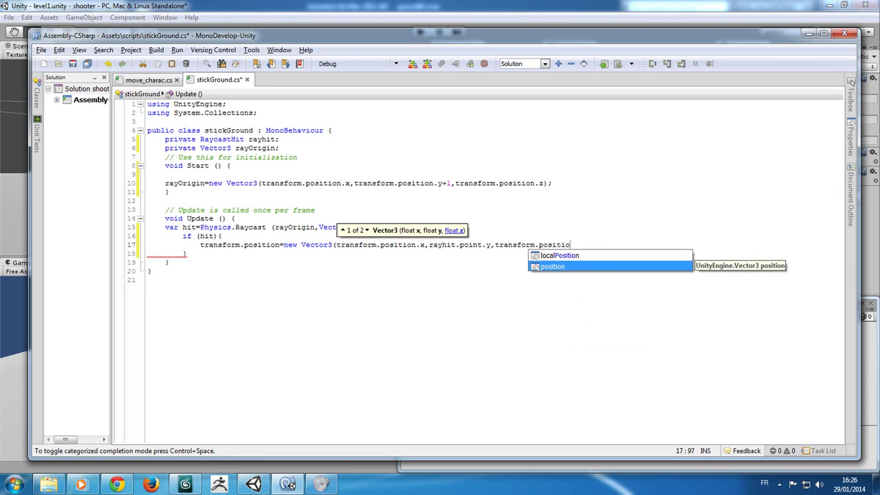
pyautogui.write('.z')
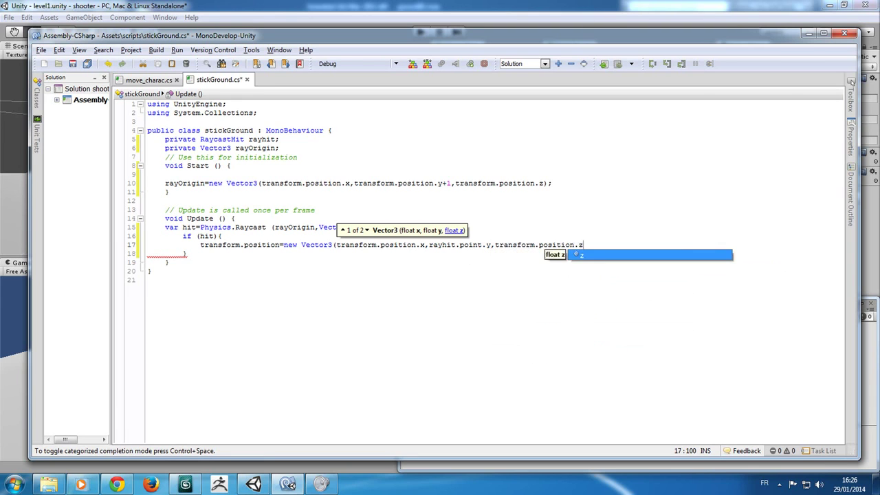
pyautogui.write(');')
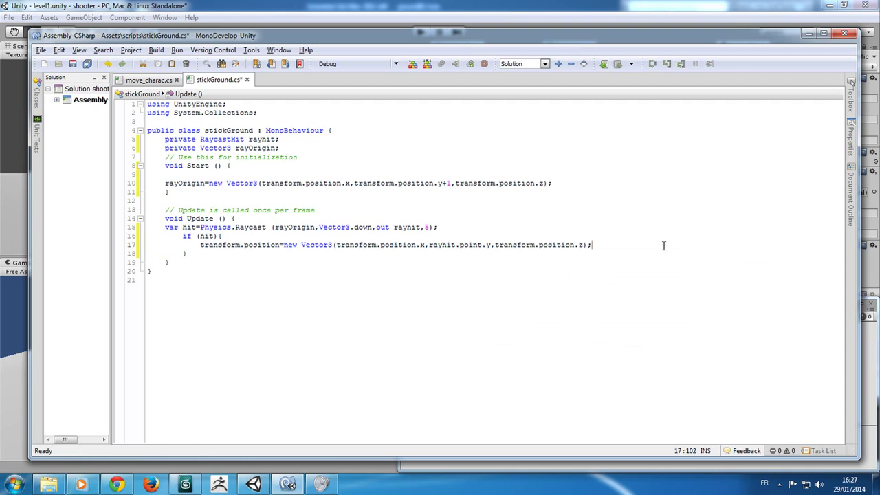
pyautogui.click(72, 64)
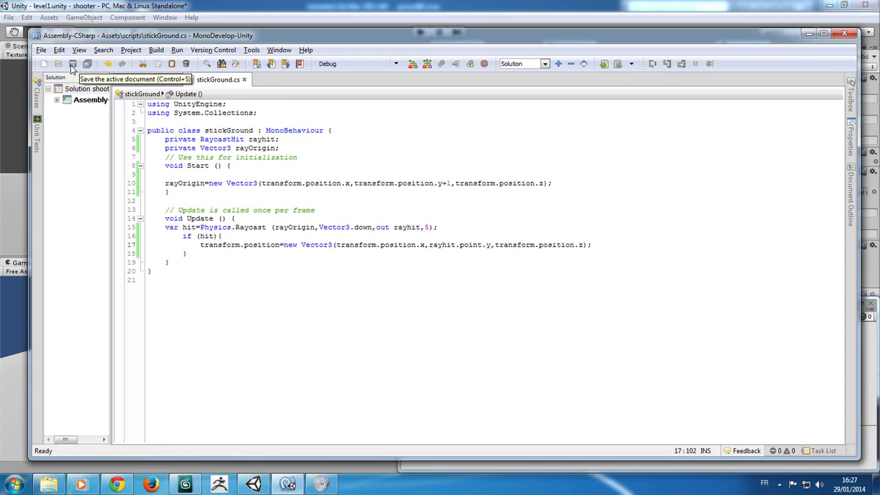
# Orbit the Scene view around the character cube and toggle its Box Collider off and on.
pyautogui.hotkey('alt', 'Tab')
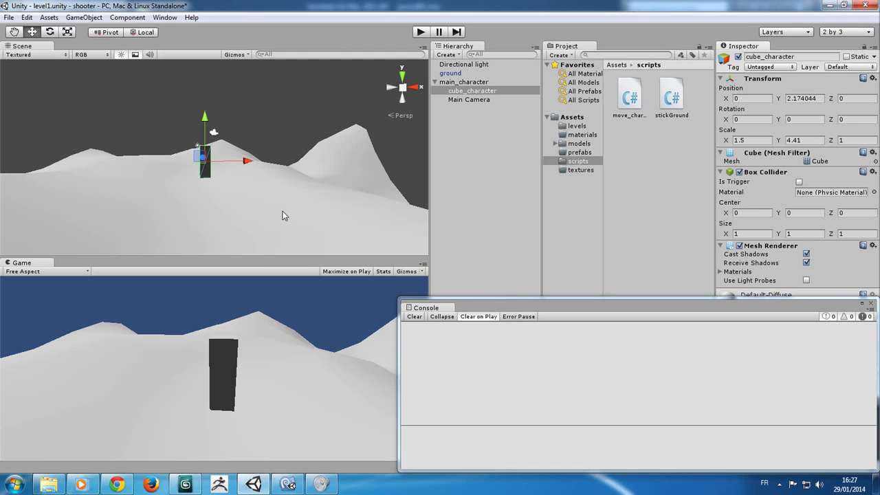
pyautogui.keyDown('alt'); pyautogui.moveTo(224, 198); pyautogui.dragTo(250, 184); pyautogui.keyUp('alt')
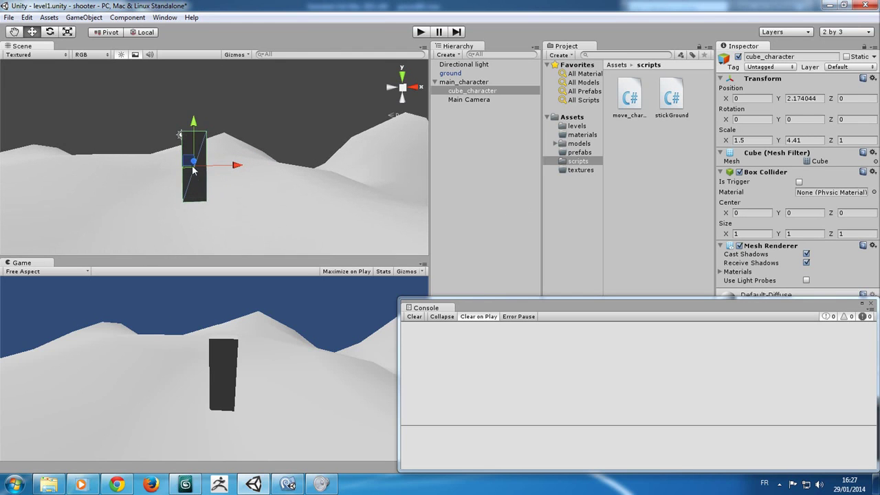
pyautogui.moveTo(195, 211)
pyautogui.keyDown('alt'); pyautogui.mouseDown()
pyautogui.moveTo(216, 213)
pyautogui.moveTo(220, 137)
pyautogui.mouseUp(); pyautogui.keyUp('alt')
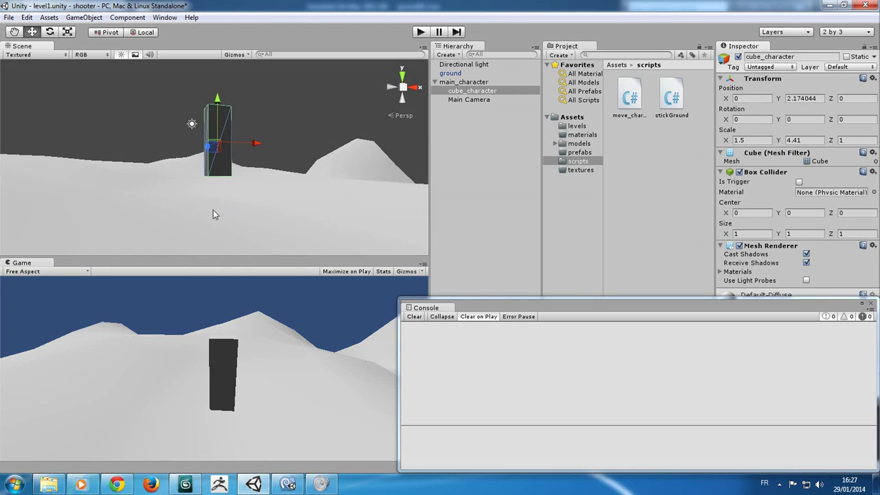
pyautogui.click(739, 171)
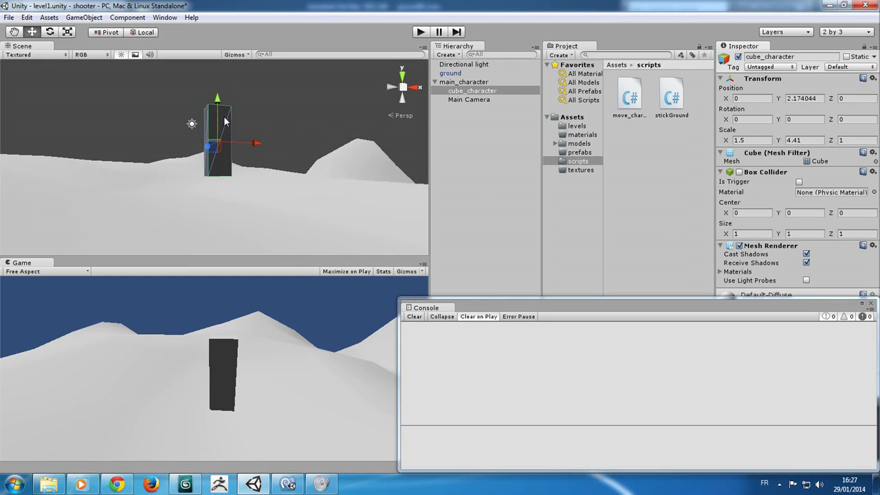
pyautogui.click(739, 172)
pyautogui.click(288, 484)
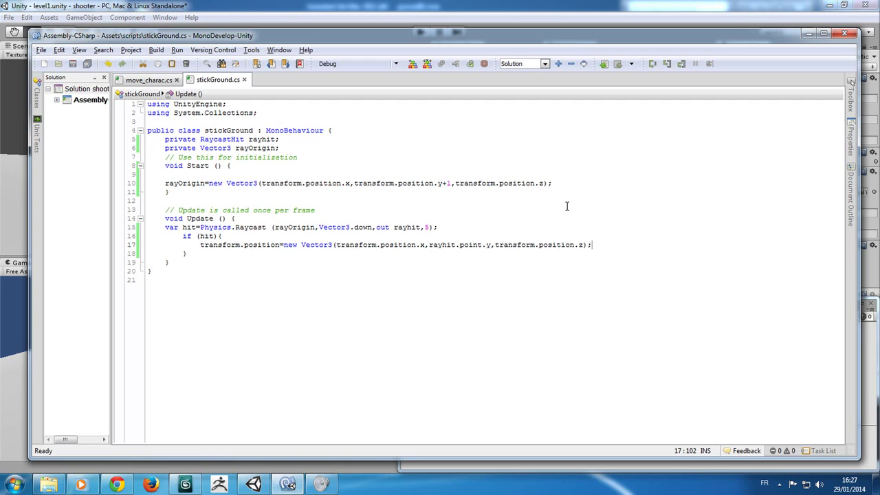
pyautogui.click(428, 228)
pyautogui.write(',')
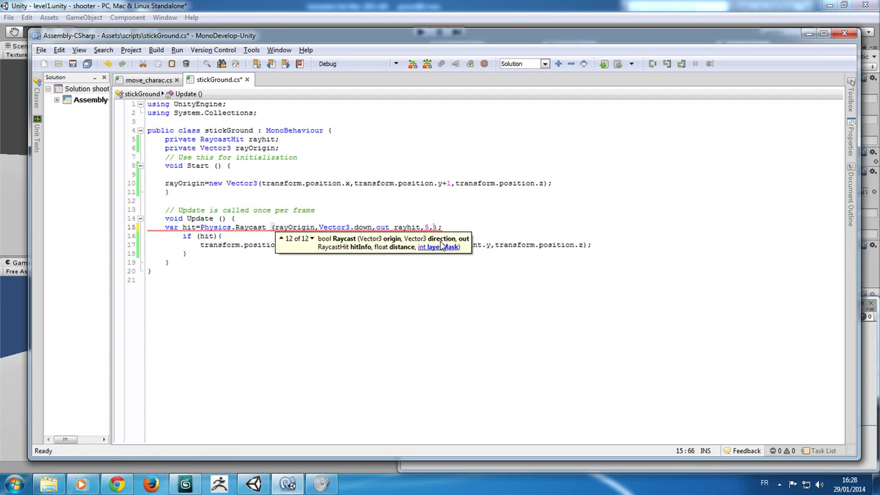
pyautogui.click(464, 216)
pyautogui.moveTo(428, 228); pyautogui.dragTo(433, 228)
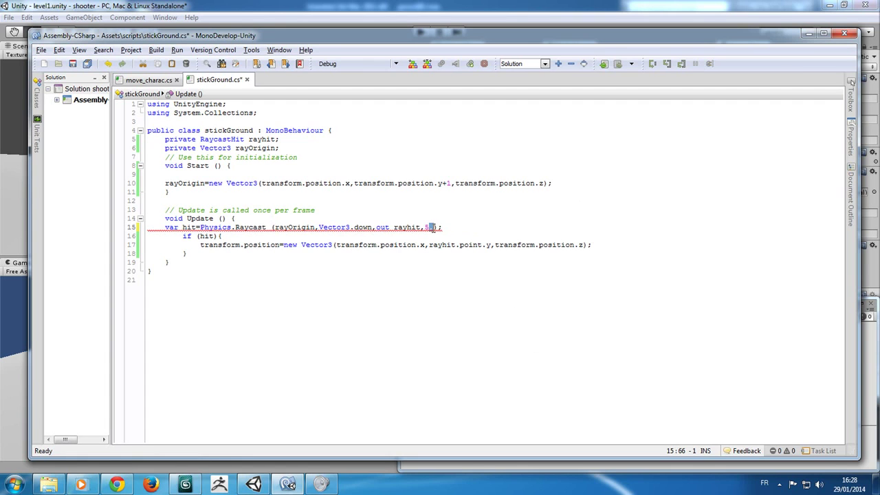
pyautogui.press('BackSpace')
pyautogui.click(809, 34)
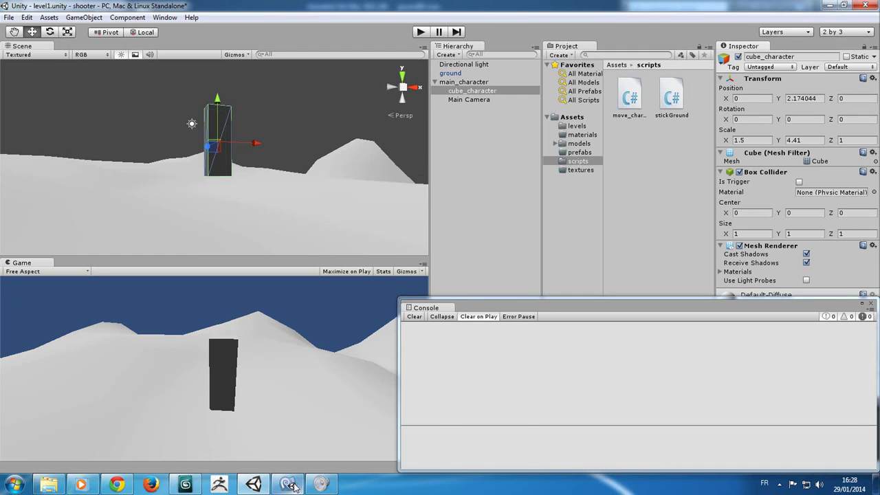
# Save the stickGround script and go back to Unity.
pyautogui.click(289, 484)
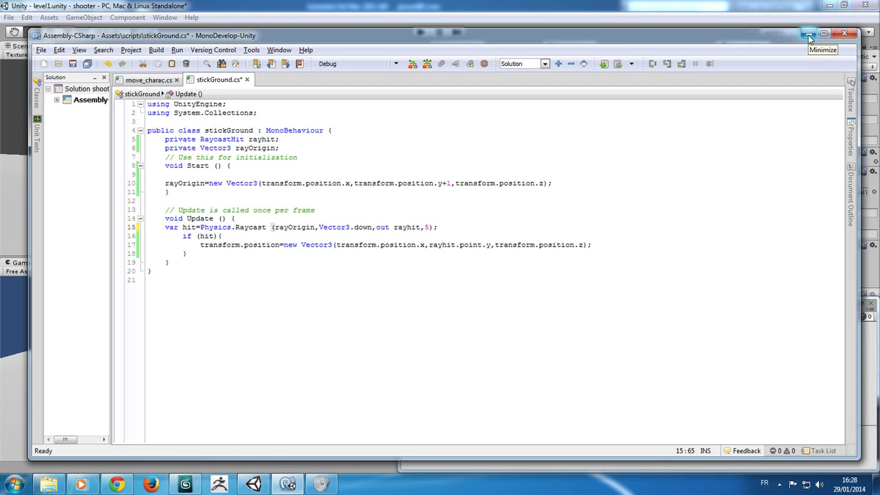
pyautogui.hotkey('ctrl', 's')
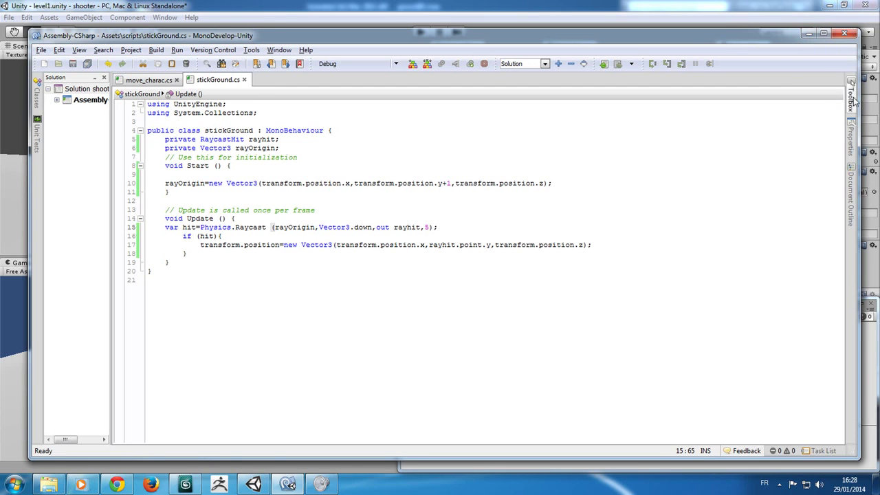
pyautogui.click(809, 34)
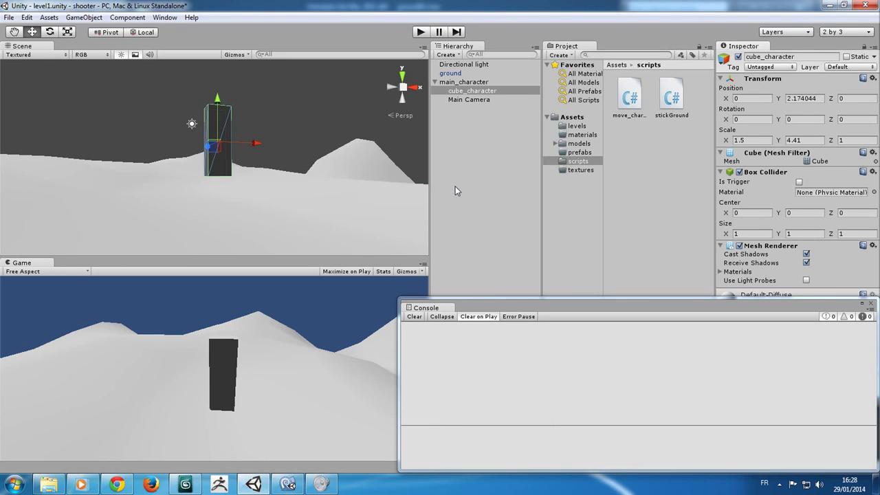
# Add a Mesh Collider component to the ground object.
pyautogui.click(289, 216)
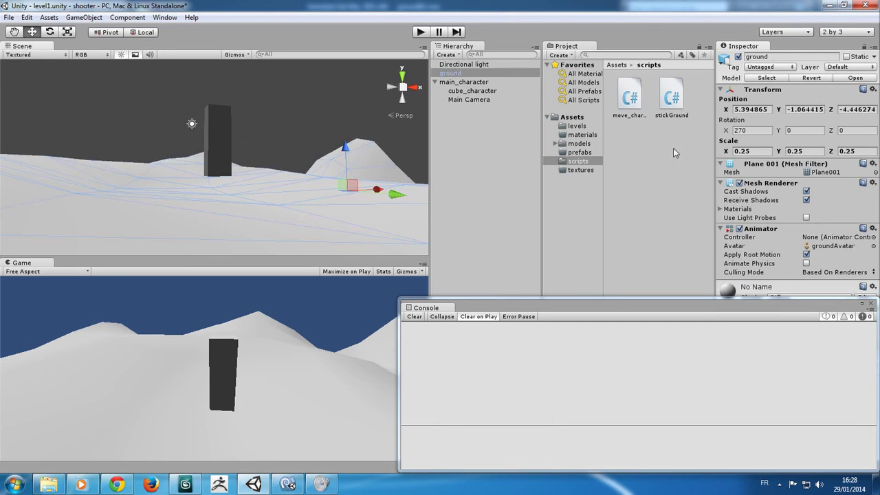
pyautogui.moveTo(762, 311); pyautogui.dragTo(495, 318)
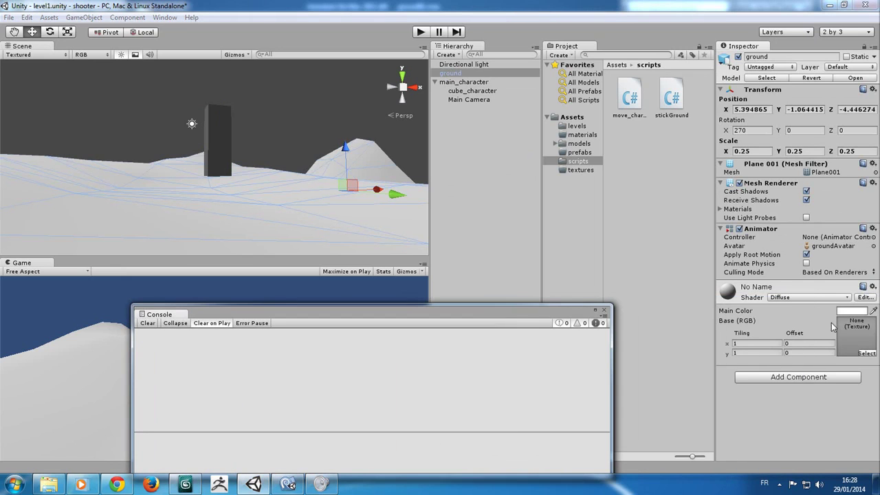
pyautogui.click(114, 19)
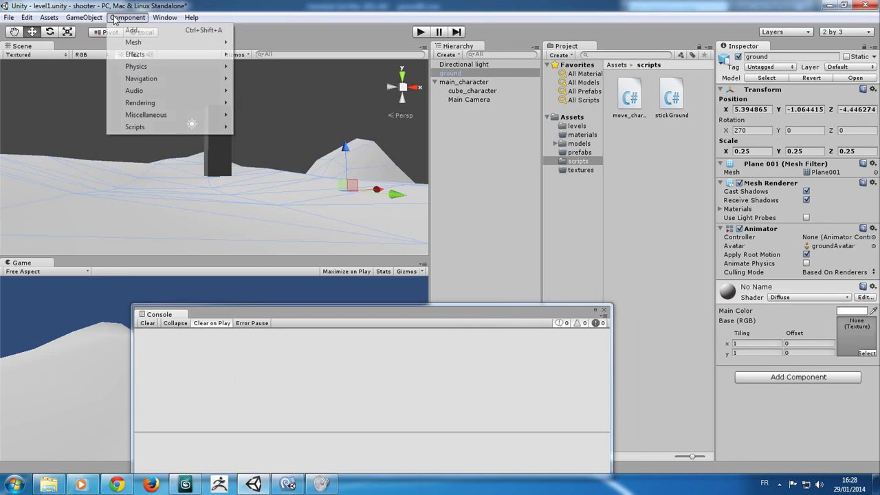
pyautogui.moveTo(137, 66)
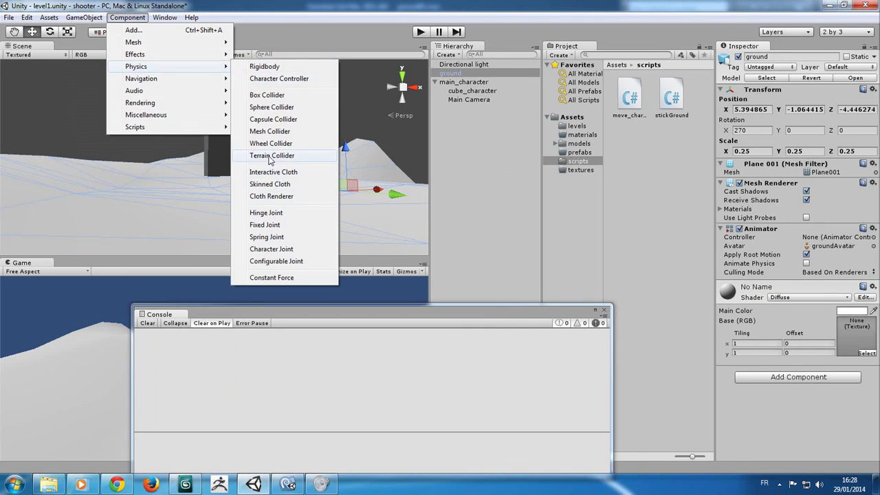
pyautogui.click(272, 130)
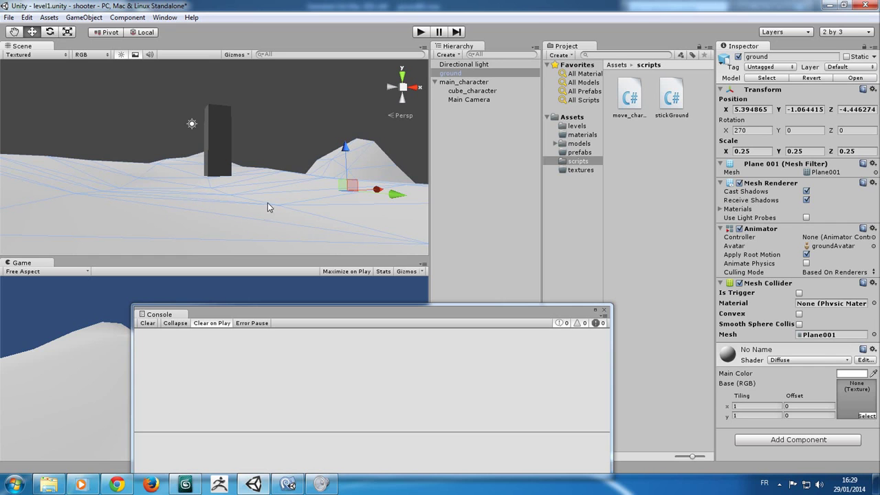
# Play-test the scene, stop it, and bring the stickGround script back.
pyautogui.click(421, 33)
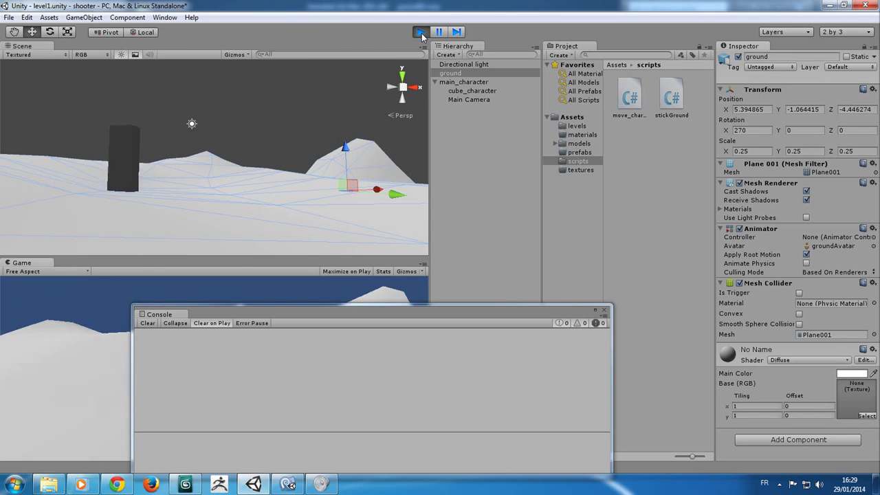
pyautogui.click(421, 33)
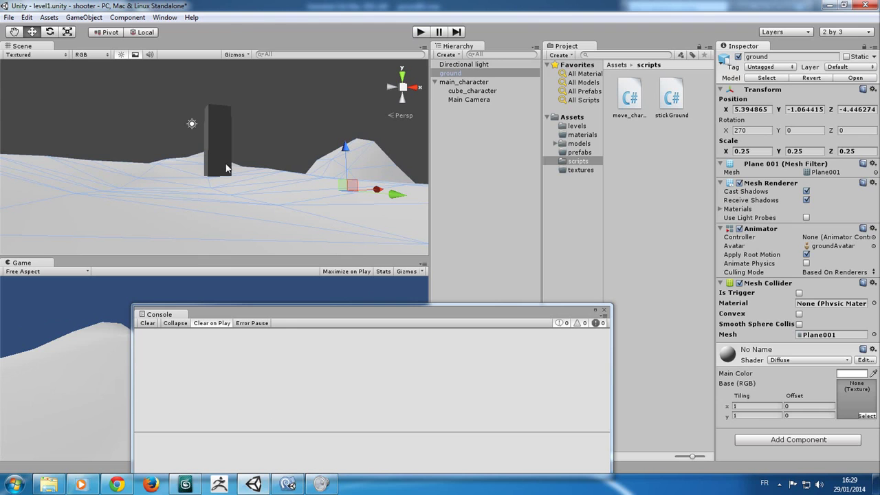
pyautogui.click(287, 484)
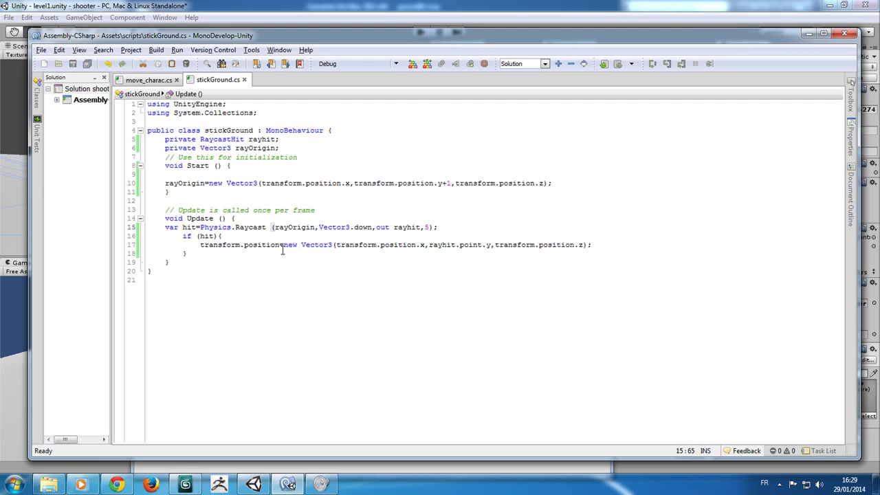
# Select the rayOrigin line in Start and check main_character's scripts in Unity.
pyautogui.moveTo(165, 183); pyautogui.dragTo(430, 191)
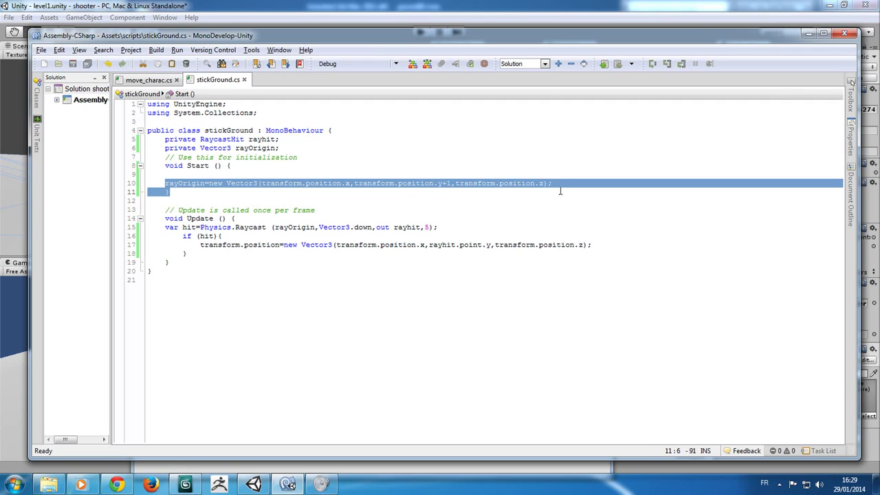
pyautogui.moveTo(560, 191); pyautogui.dragTo(559, 183)
pyautogui.hotkey('ctrl', 'c')
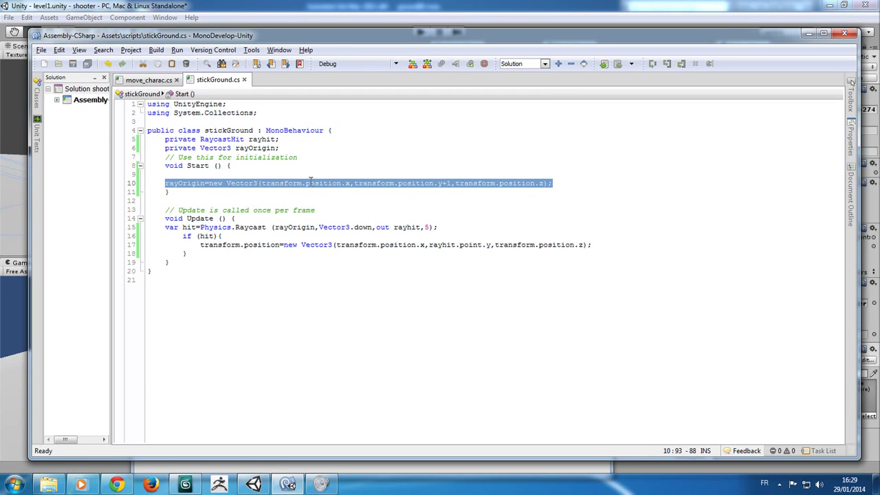
pyautogui.click(809, 33)
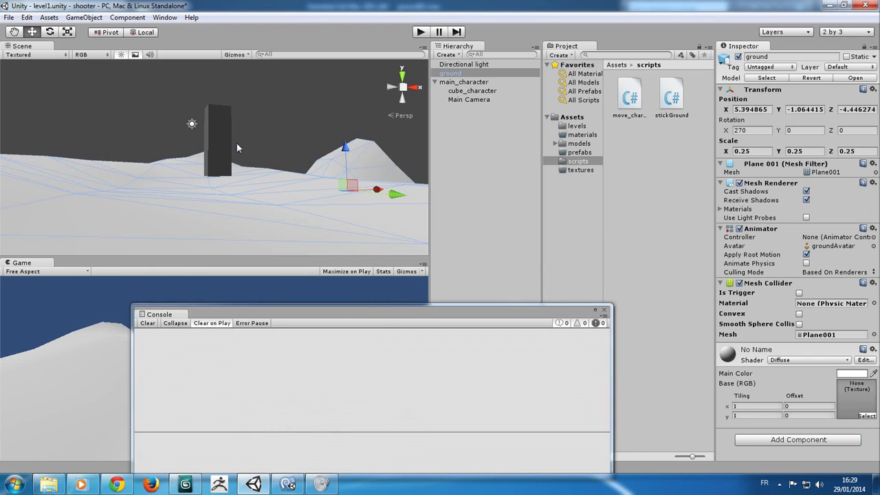
pyautogui.click(224, 126)
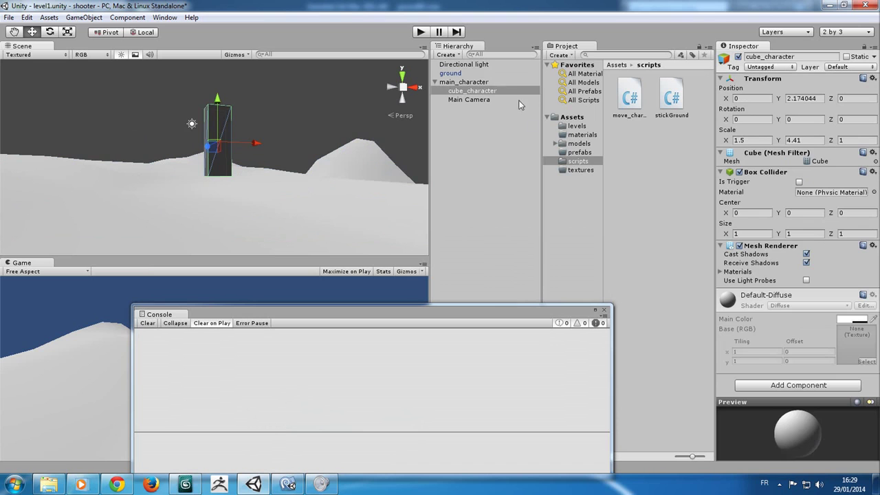
pyautogui.click(472, 83)
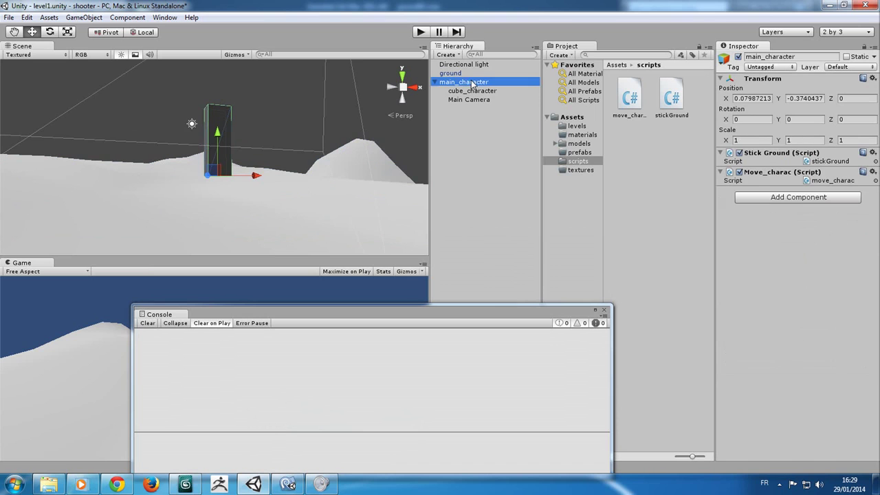
pyautogui.click(290, 485)
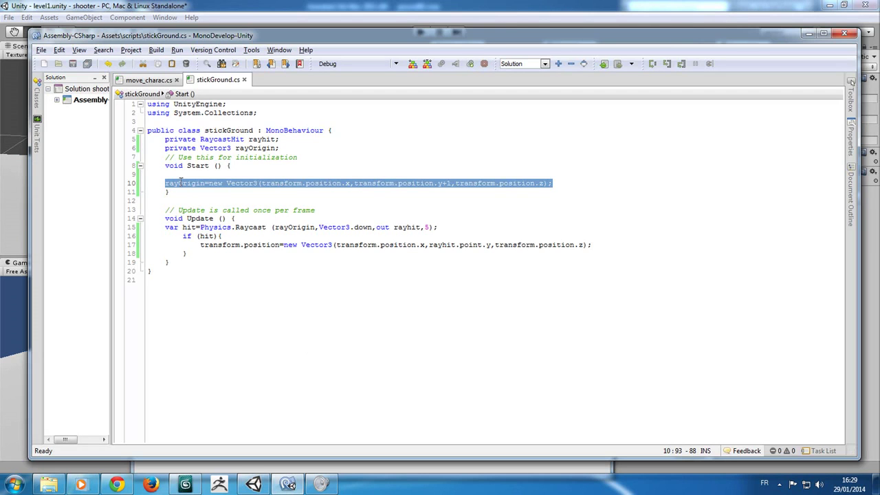
# Move the rayOrigin assignment out of Start into the first line of Update.
pyautogui.press('Delete')
pyautogui.click(245, 220)
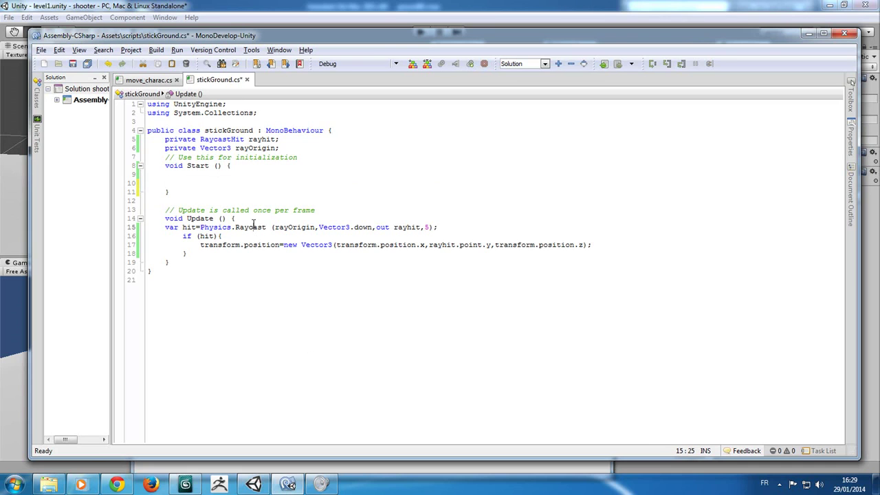
pyautogui.press('Return')
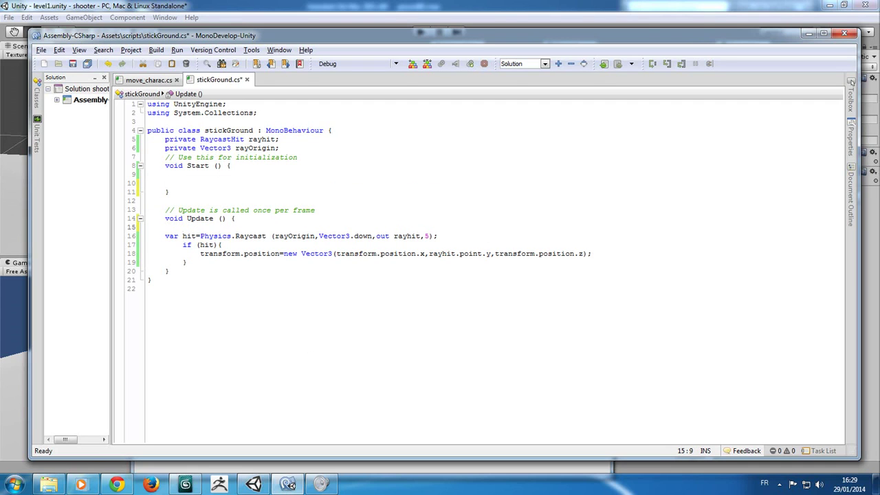
pyautogui.hotkey('ctrl', 'v')
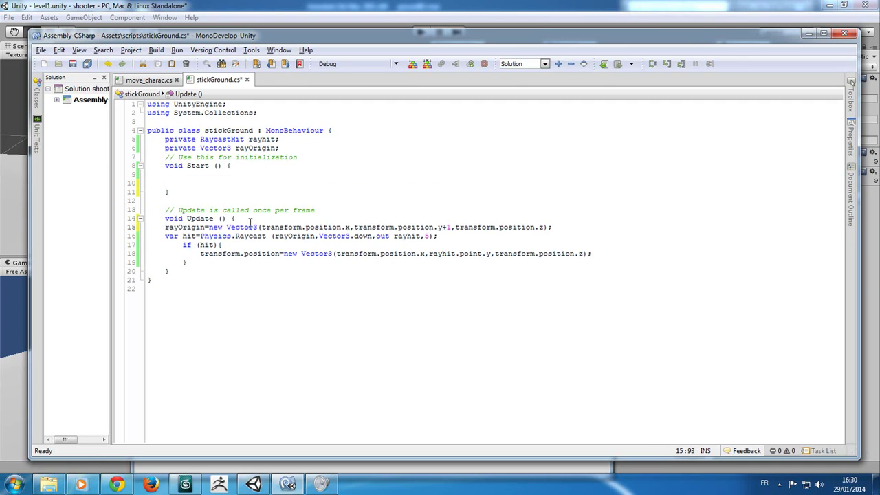
pyautogui.click(810, 35)
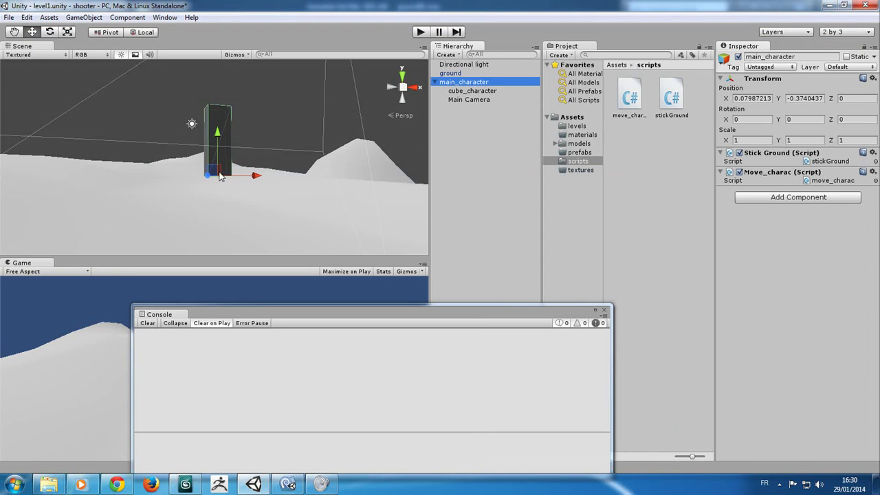
pyautogui.click(221, 124)
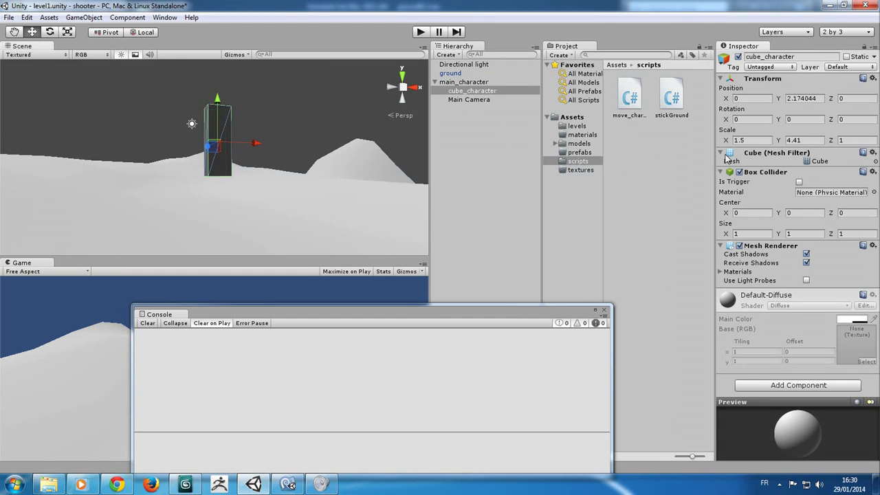
# Name User Layer 8 'ground' through the Inspector's Layer > Add Layer settings.
pyautogui.click(840, 68)
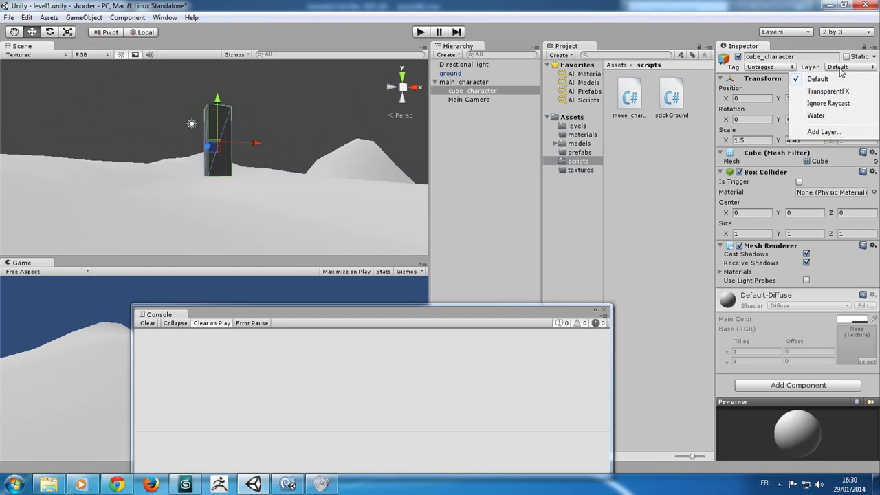
pyautogui.click(824, 132)
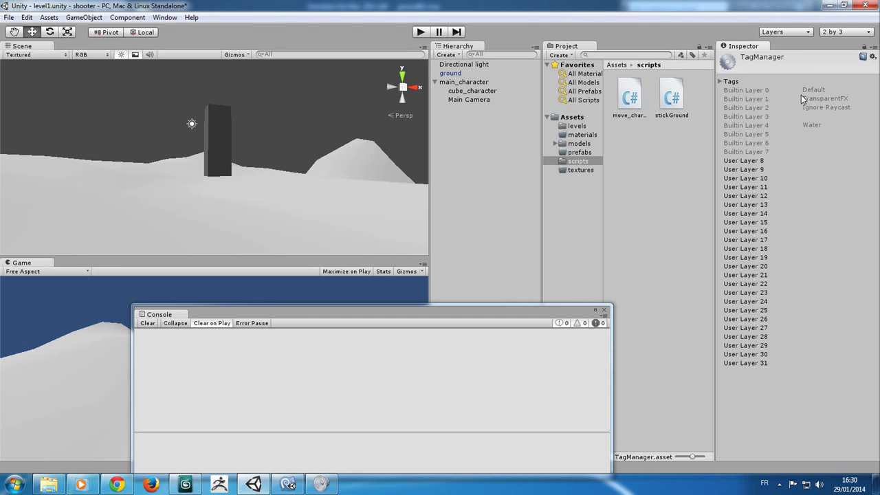
pyautogui.click(751, 180)
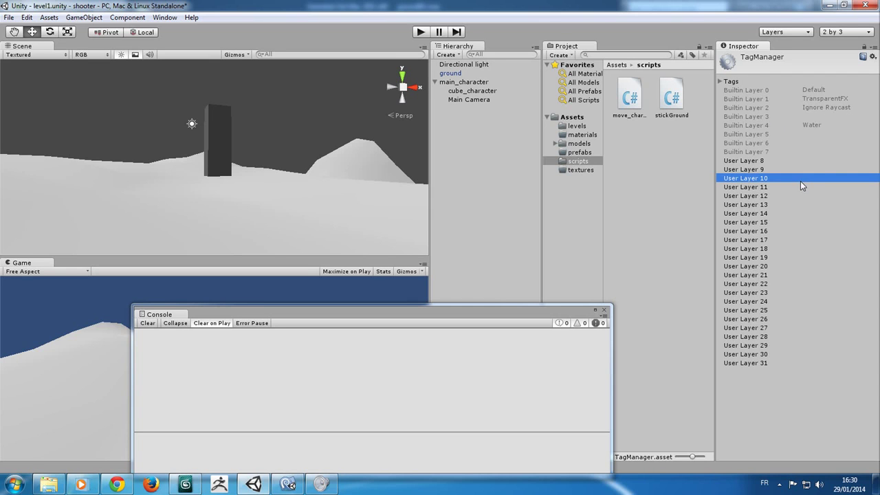
pyautogui.click(801, 160)
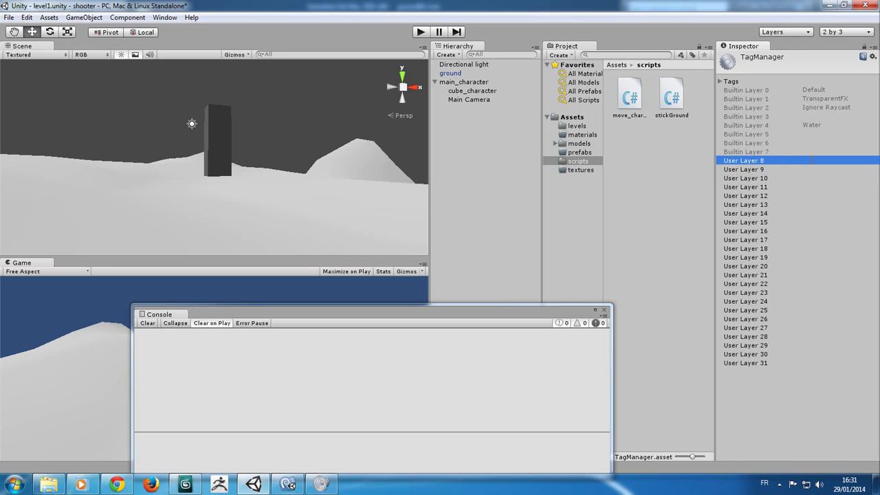
pyautogui.click(809, 160)
pyautogui.write('ground')
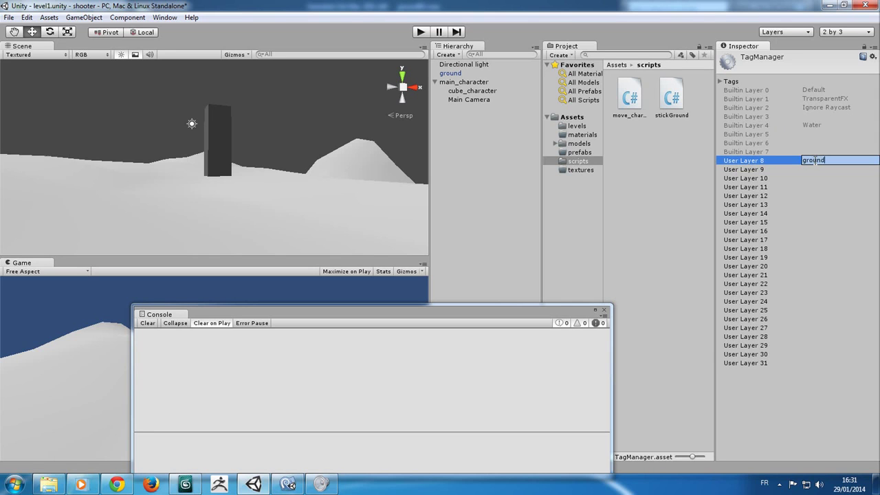
pyautogui.press('Return')
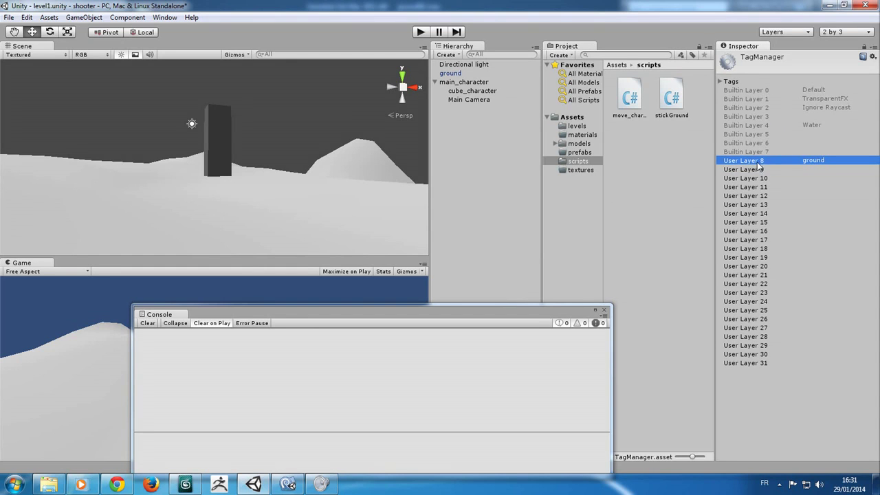
# Declare a new field 'private int layerMask' in stickGround.
pyautogui.moveTo(289, 486)
pyautogui.click(289, 485)
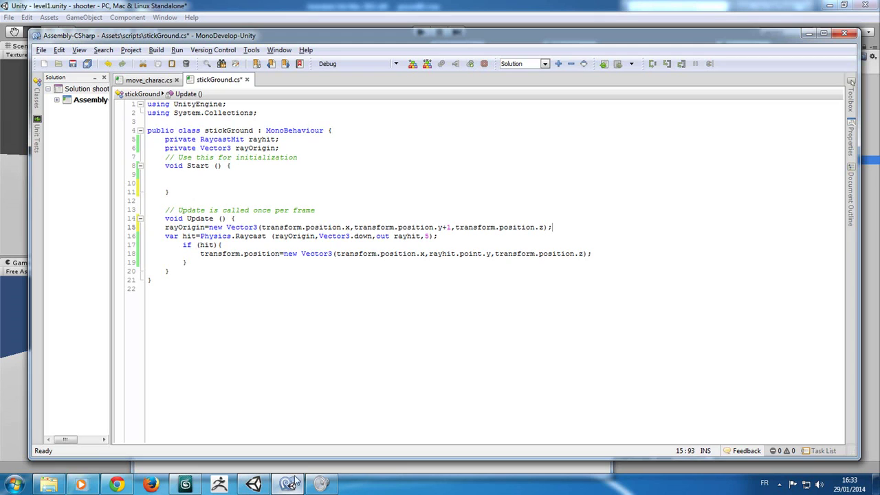
pyautogui.click(178, 180)
pyautogui.press('Up')
pyautogui.press('Up')
pyautogui.press('Up')
pyautogui.press('Return')
pyautogui.press('Up')
pyautogui.write('private ')
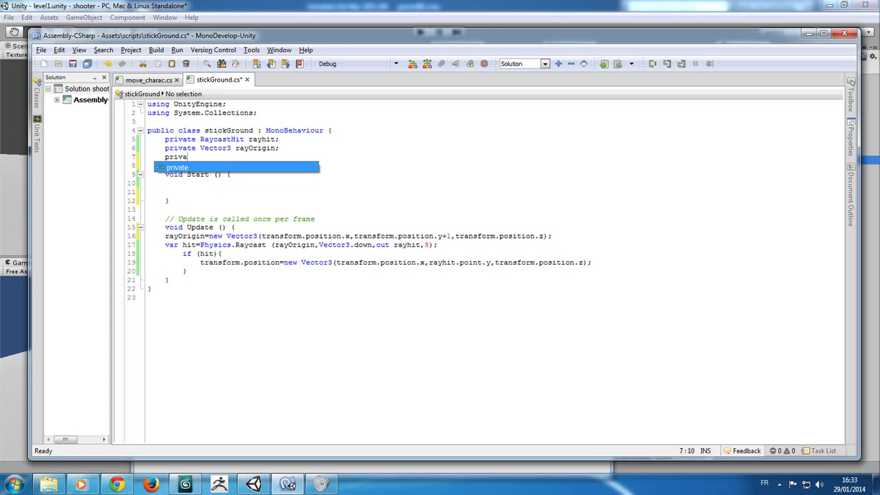
pyautogui.write('int layerMask;')
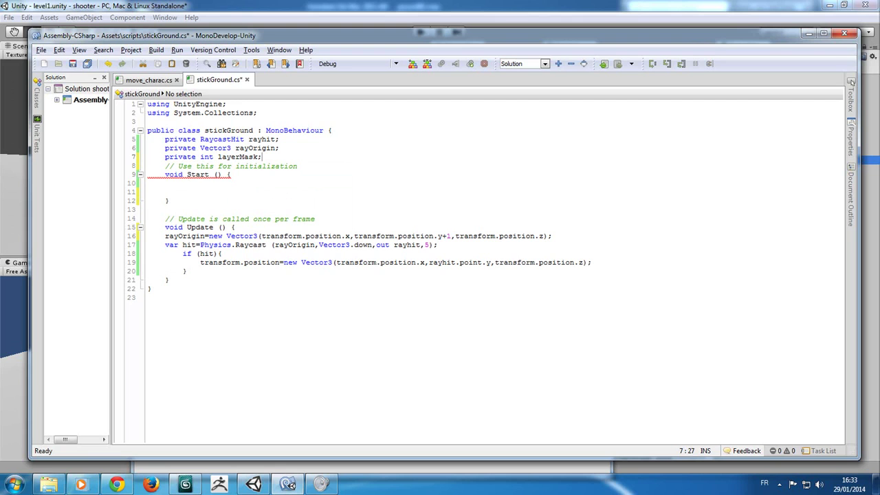
# Set layerMask=1 << 8; inside Start to target the ground layer.
pyautogui.click(183, 183)
pyautogui.write('lay')
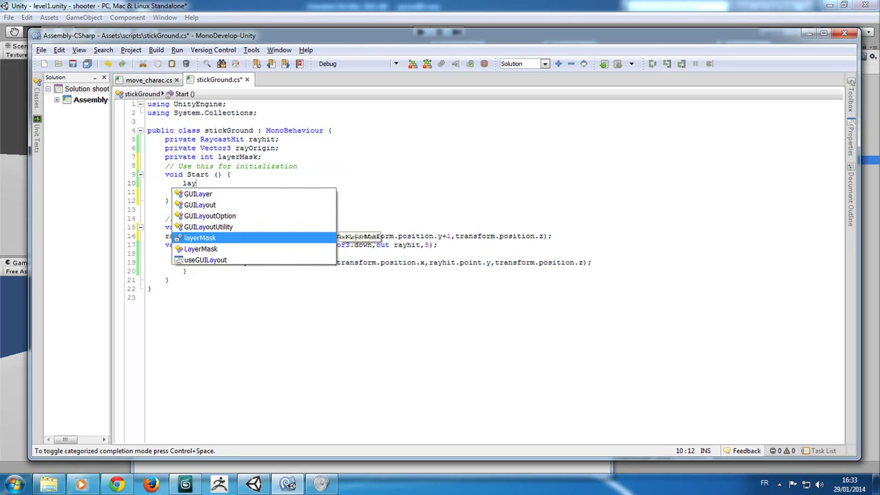
pyautogui.write('erMask')
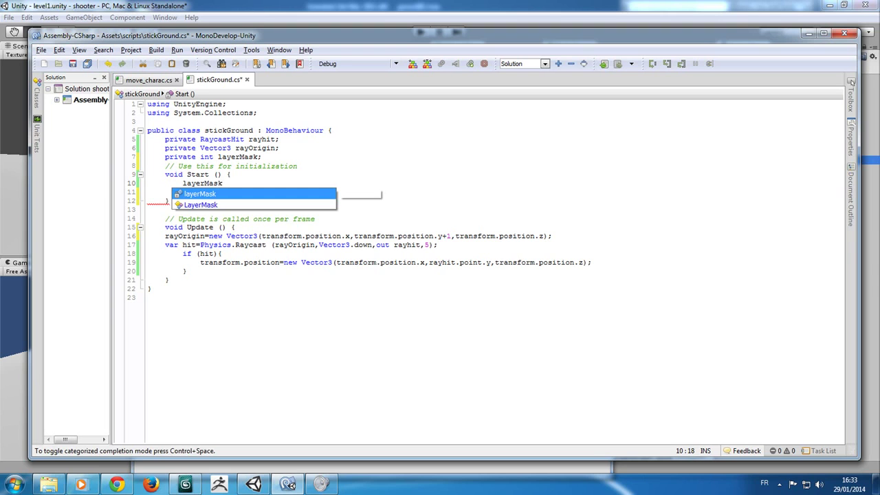
pyautogui.write('=1')
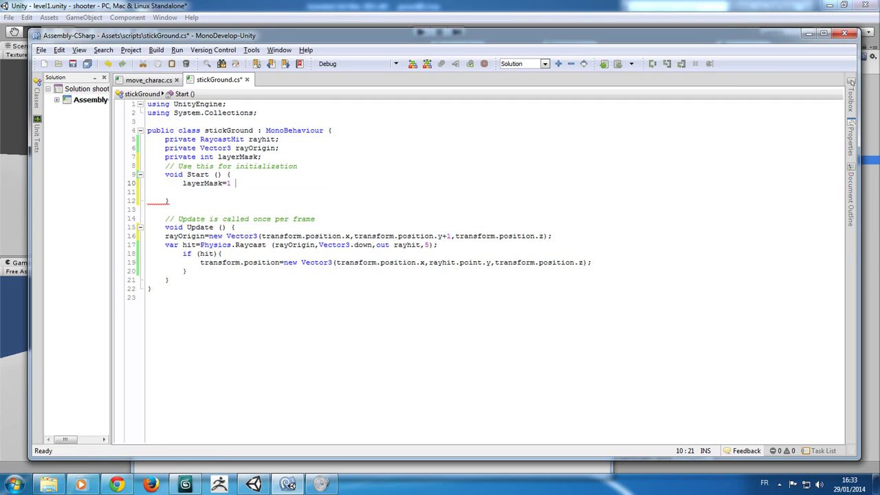
pyautogui.press('BackSpace')
pyautogui.press('BackSpace')
pyautogui.write('<< 8')
pyautogui.write(';')
pyautogui.moveTo(183, 183); pyautogui.dragTo(267, 191)
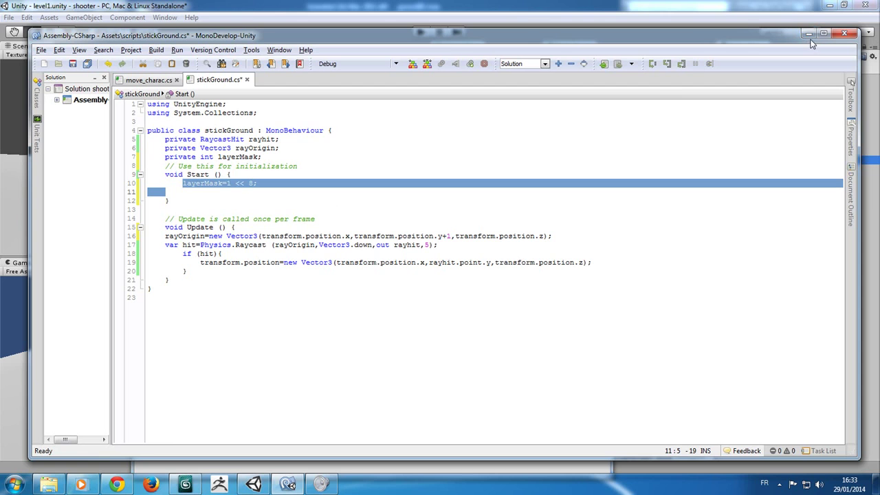
pyautogui.click(809, 33)
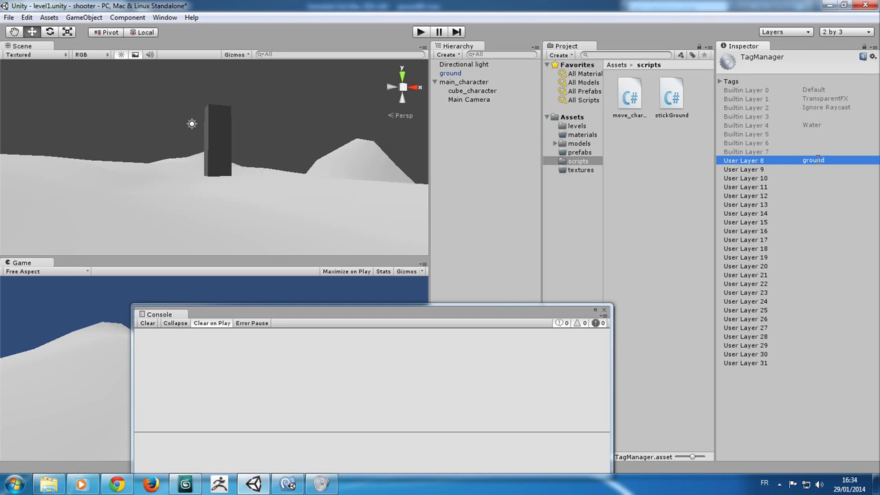
# Open a new Notepad document and type the binary value 00000001.
pyautogui.click(14, 484)
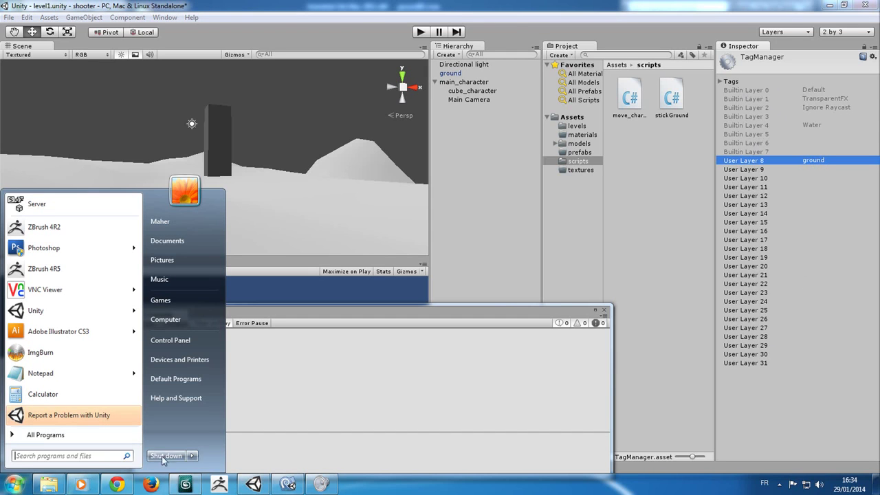
pyautogui.click(59, 375)
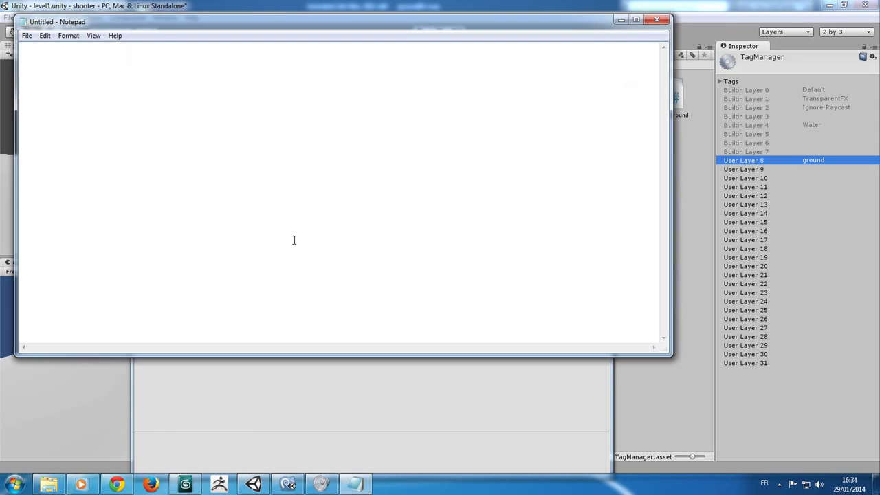
pyautogui.write('0000000000000')
pyautogui.moveTo(50, 46); pyautogui.dragTo(103, 46)
pyautogui.press('Delete')
pyautogui.write('0')
pyautogui.press('BackSpace')
pyautogui.write('1')
# Push 00000001 down a line and type 00101100 on the first line above it.
pyautogui.moveTo(38, 46); pyautogui.dragTo(2, 51)
pyautogui.moveTo(78, 52); pyautogui.dragTo(15, 46)
pyautogui.click(37, 46)
pyautogui.moveTo(52, 45); pyautogui.dragTo(56, 45)
pyautogui.click(20, 46)
pyautogui.press('Return')
pyautogui.press('Up')
pyautogui.write('00')
pyautogui.write('101100')
pyautogui.click(20, 60)
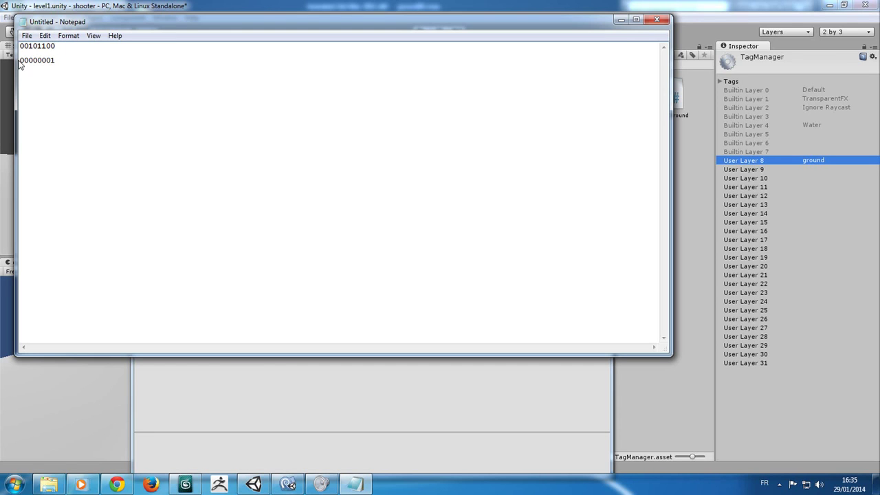
# Change the lower value to 10000000, note the result 10101100, and minimize Notepad.
pyautogui.moveTo(56, 61); pyautogui.dragTo(20, 60)
pyautogui.write('10101100')
pyautogui.moveTo(66, 69); pyautogui.dragTo(9, 68)
pyautogui.click(619, 22)
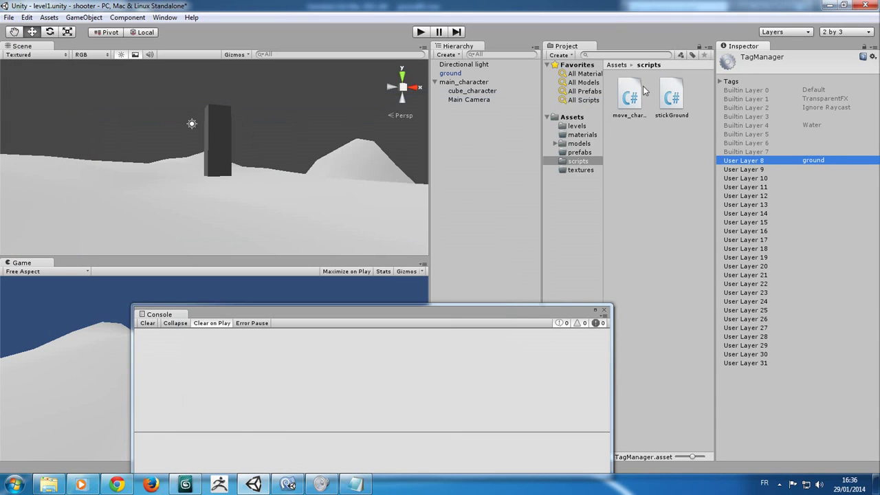
# In stickGround.cs, add layerMask after the distance 5 in the Physics.Raycast call.
pyautogui.click(287, 484)
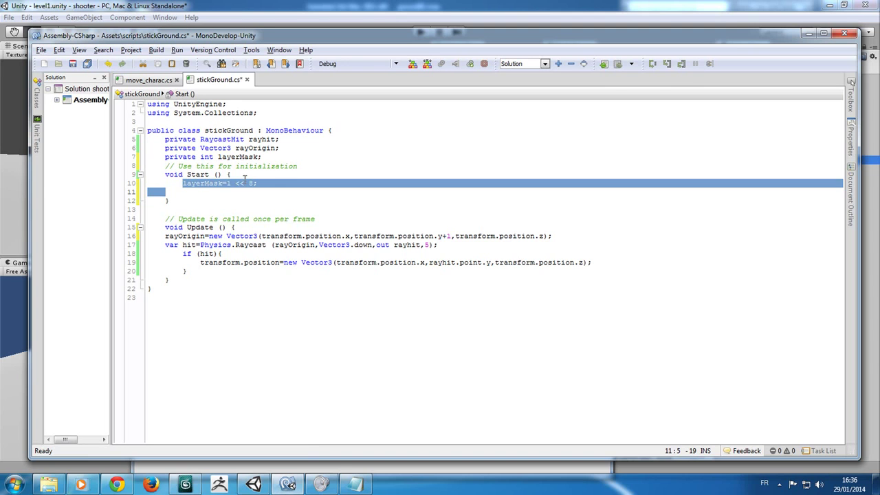
pyautogui.click(244, 180)
pyautogui.moveTo(750, 35); pyautogui.dragTo(567, 128)
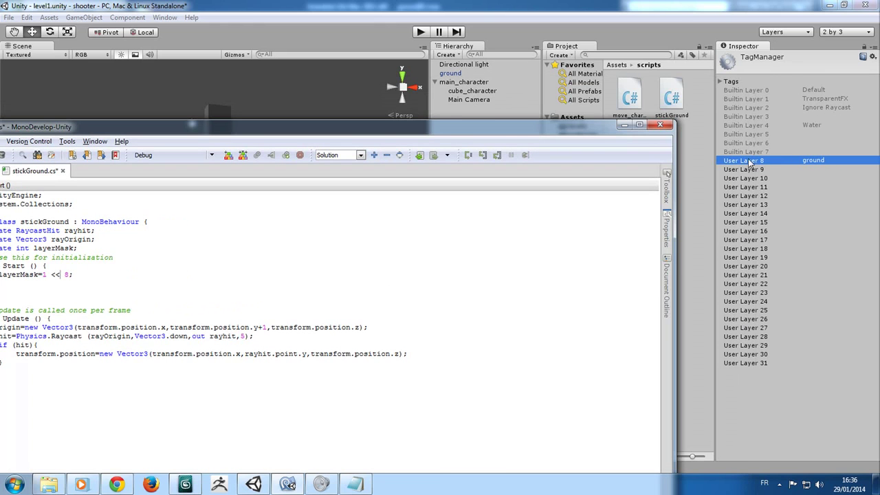
pyautogui.moveTo(167, 132); pyautogui.dragTo(317, 66)
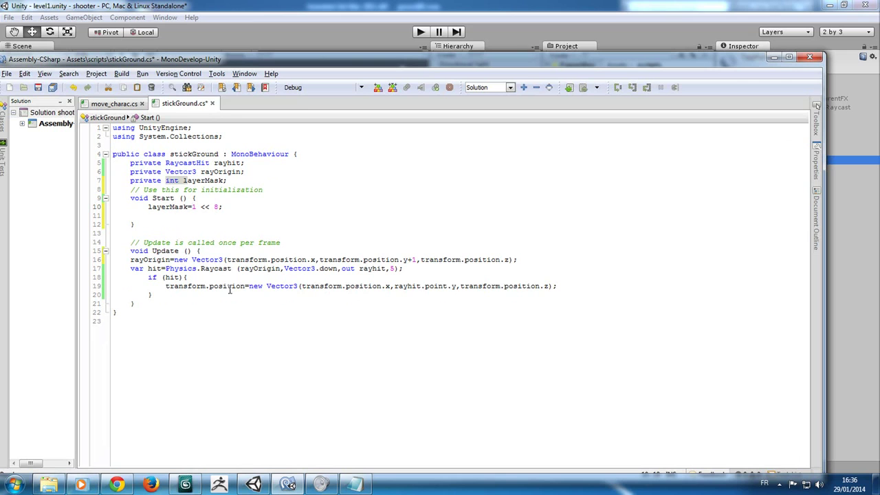
pyautogui.click(393, 269)
pyautogui.write(',la')
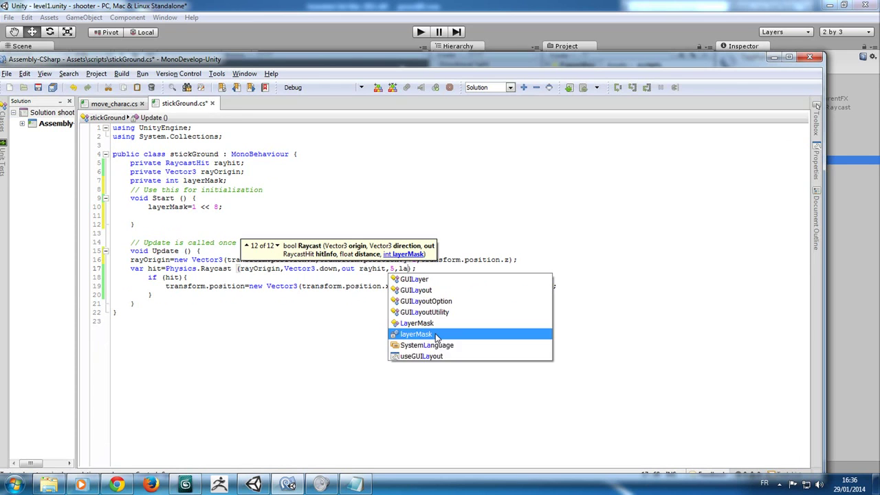
pyautogui.write('yer')
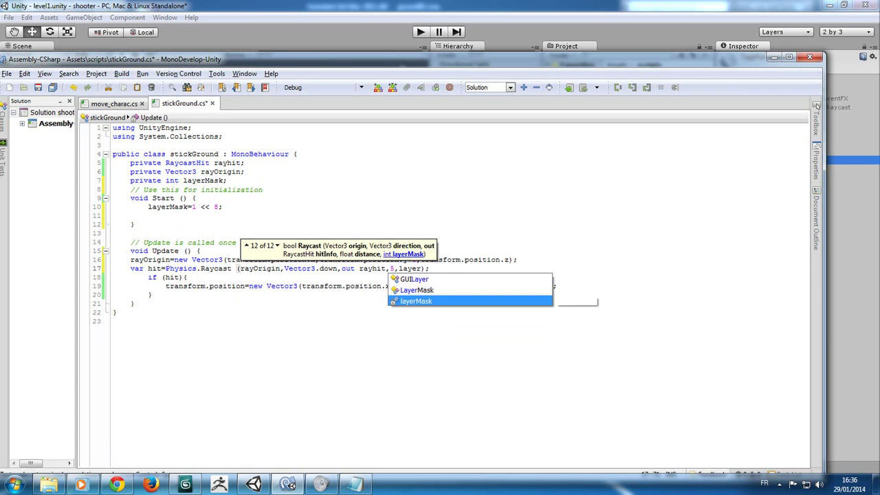
pyautogui.press('Return')
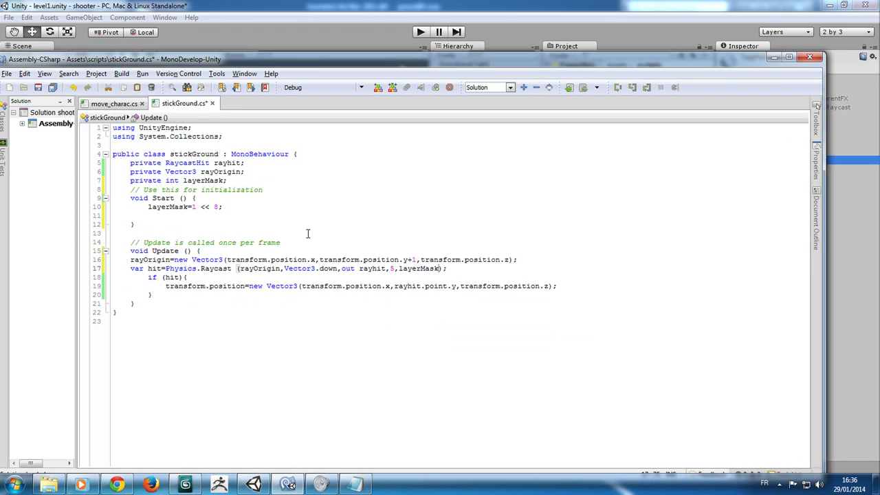
# Save stickGround.cs and minimize MonoDevelop to return to Unity.
pyautogui.moveTo(729, 61); pyautogui.dragTo(722, 65)
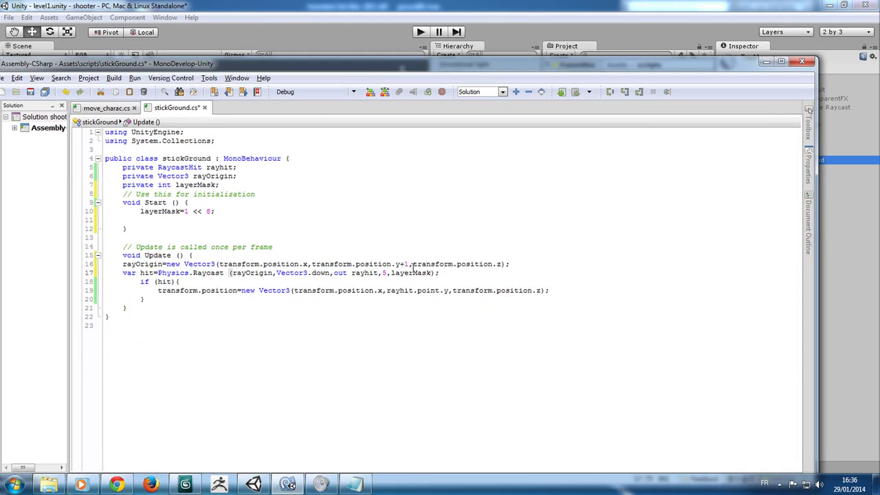
pyautogui.moveTo(392, 273); pyautogui.dragTo(432, 273)
pyautogui.click(30, 92)
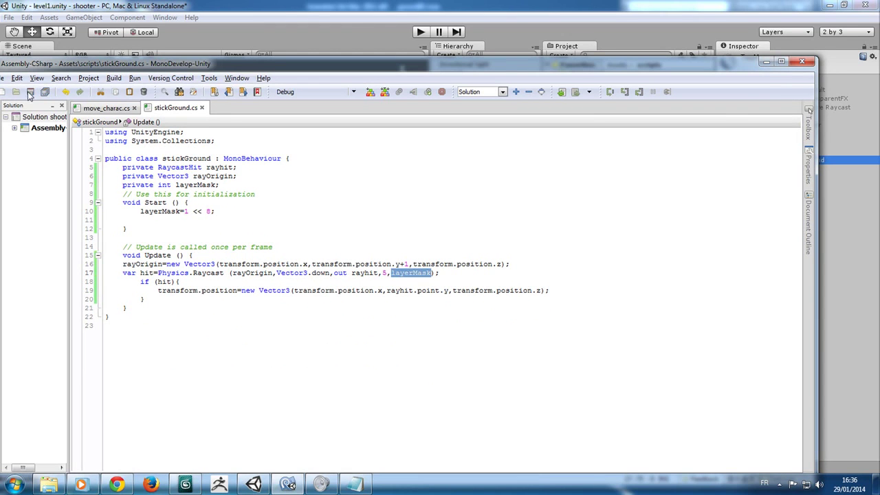
pyautogui.click(767, 61)
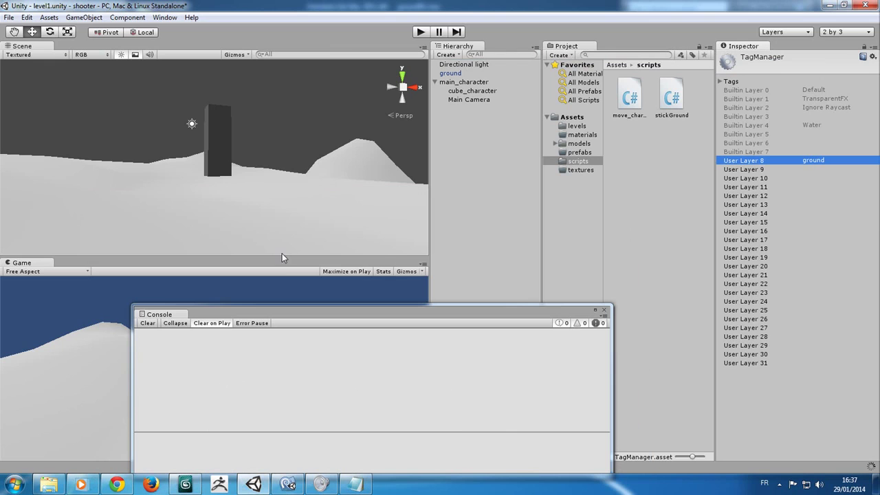
# Assign the ground object to the ground layer in the Inspector.
pyautogui.click(295, 202)
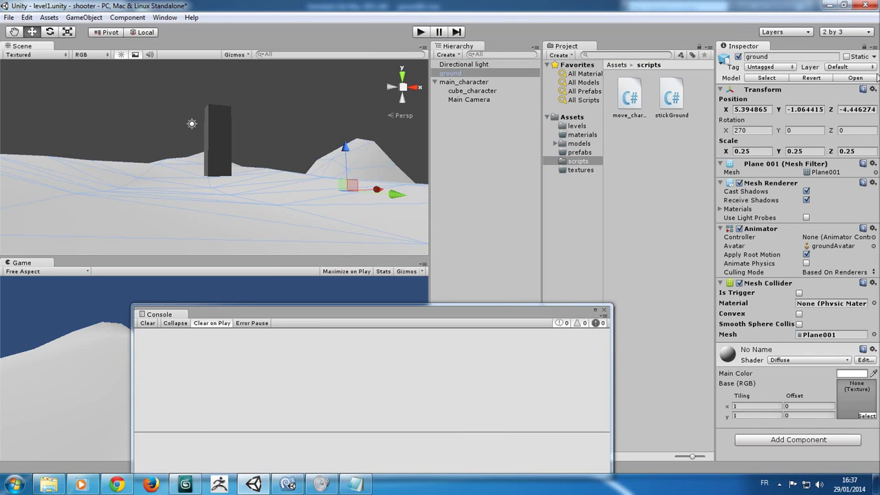
pyautogui.click(859, 67)
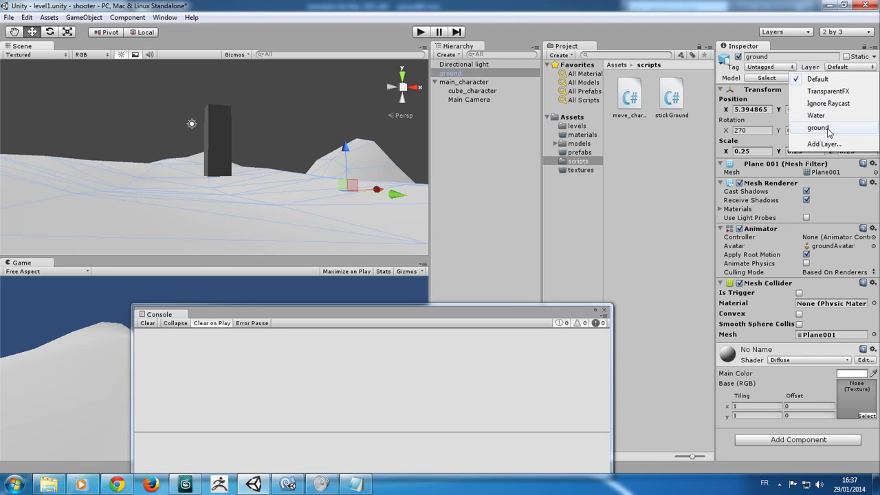
pyautogui.click(829, 130)
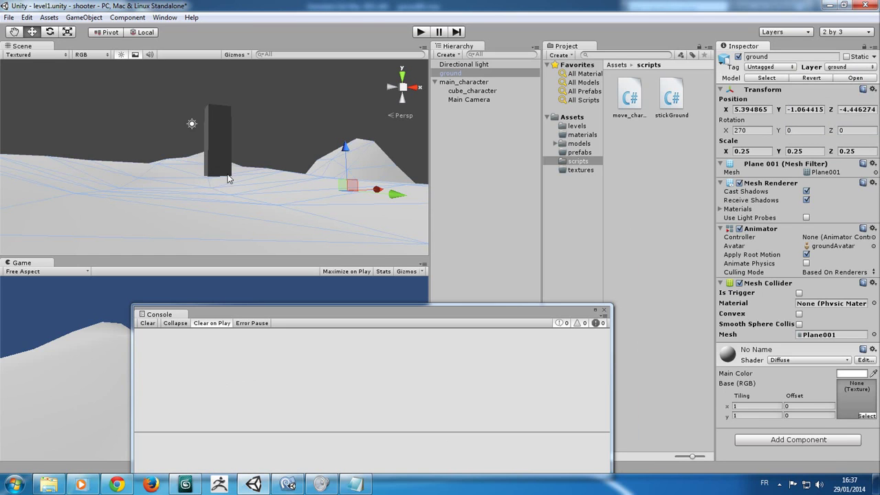
pyautogui.click(218, 125)
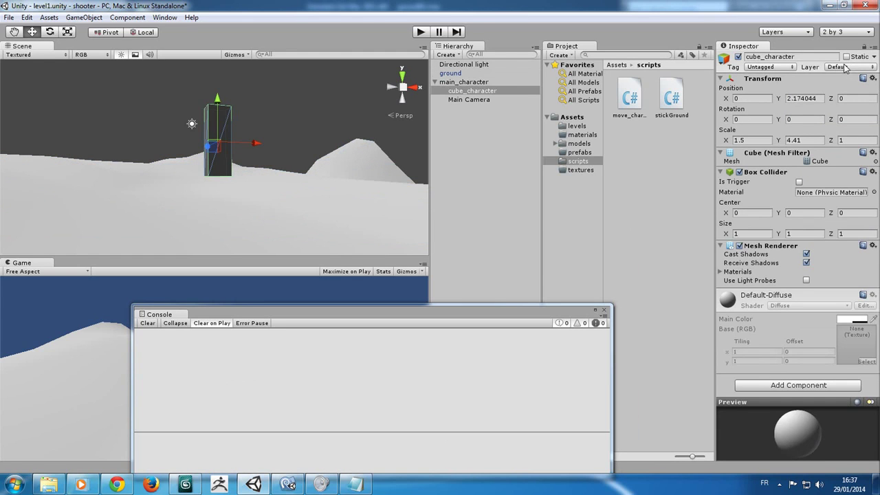
pyautogui.click(276, 203)
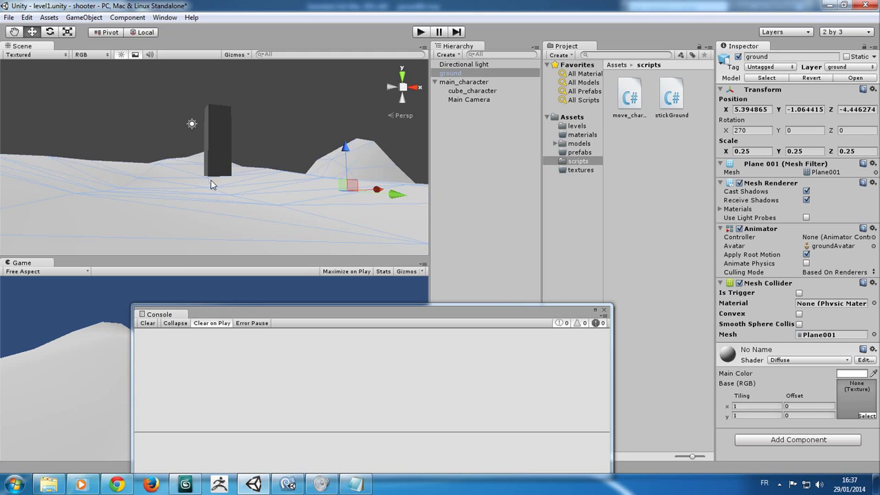
# Save the scene and bring the stickGround.cs editor back up.
pyautogui.click(7, 19)
pyautogui.click(25, 59)
pyautogui.click(287, 485)
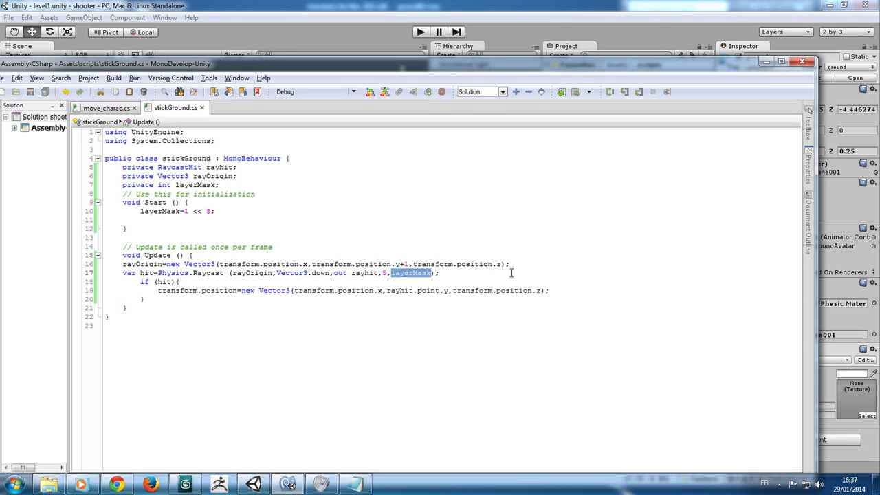
# Return to Unity and enter play mode to test ground sticking.
pyautogui.click(511, 273)
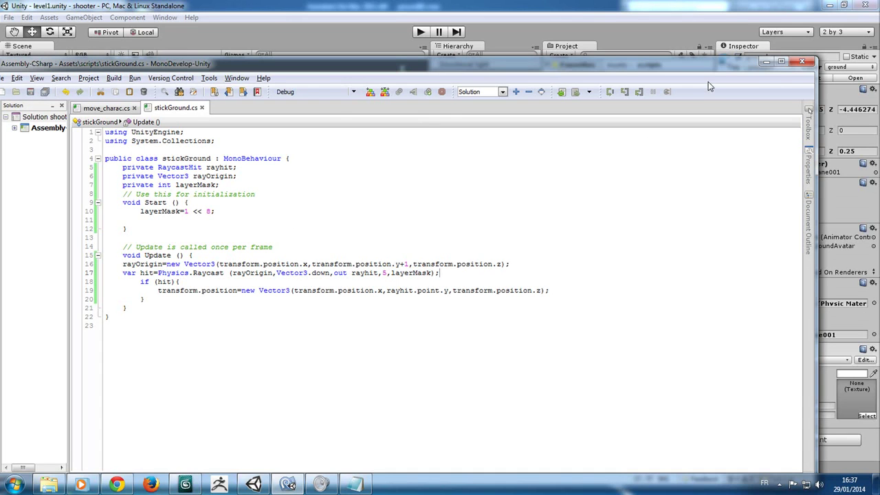
pyautogui.click(766, 63)
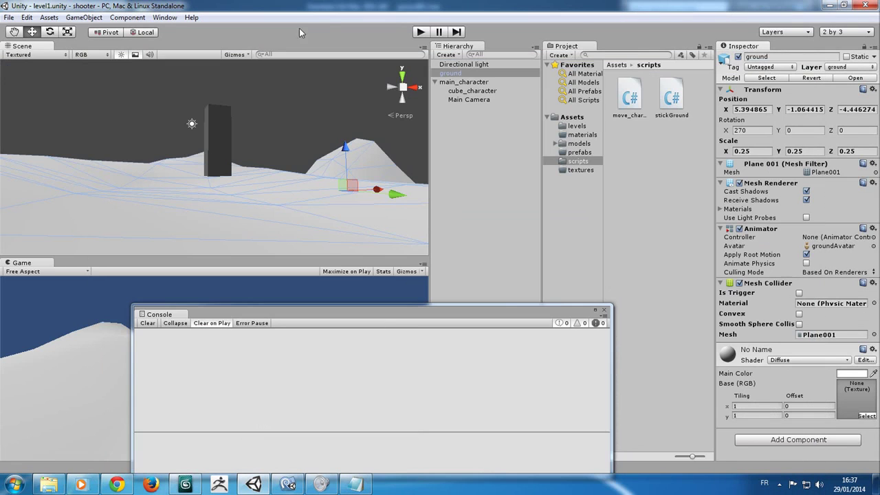
pyautogui.click(417, 32)
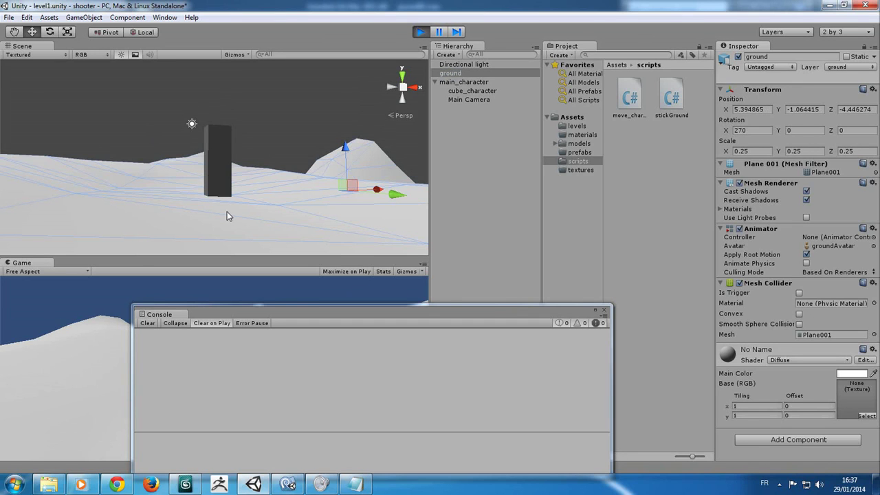
# Drive the character right and up over the hill, moving the Console off the game view.
pyautogui.press('Right')
pyautogui.press('Right')
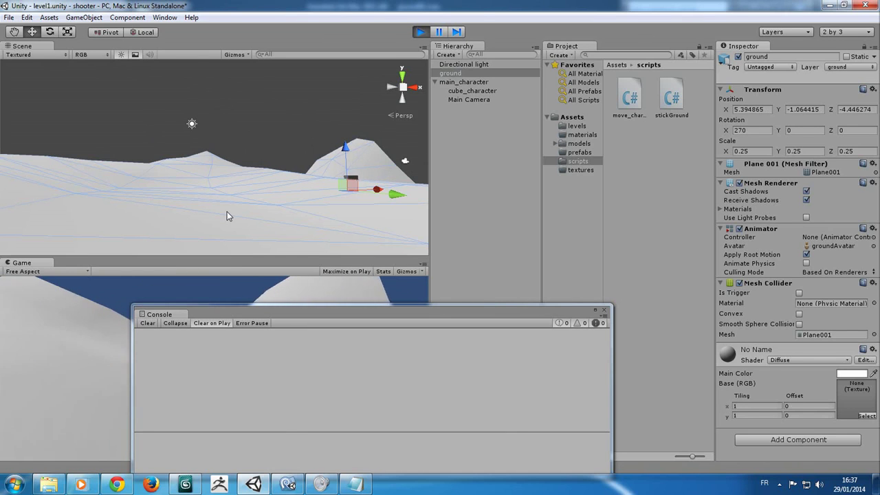
pyautogui.press('Up')
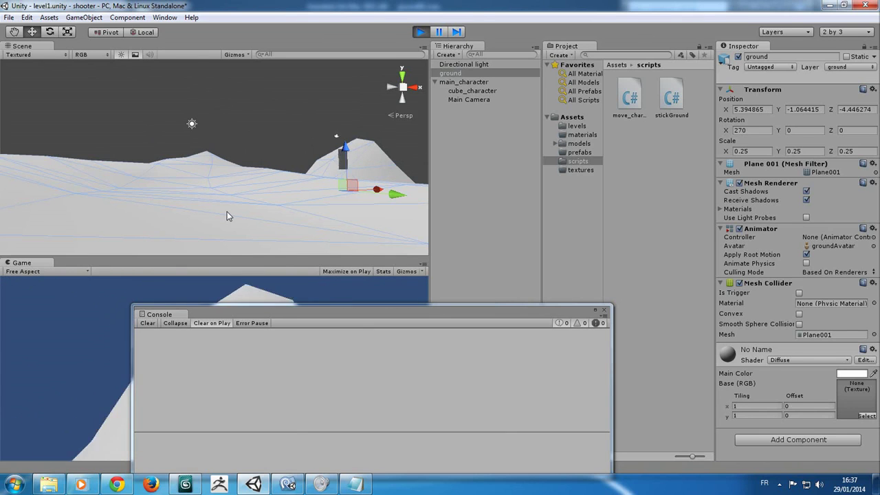
pyautogui.press('Up')
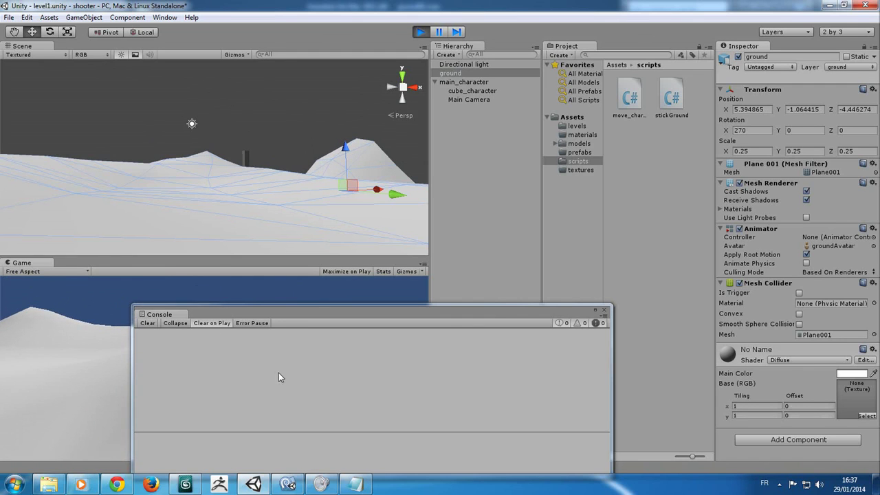
pyautogui.moveTo(297, 311); pyautogui.dragTo(649, 322)
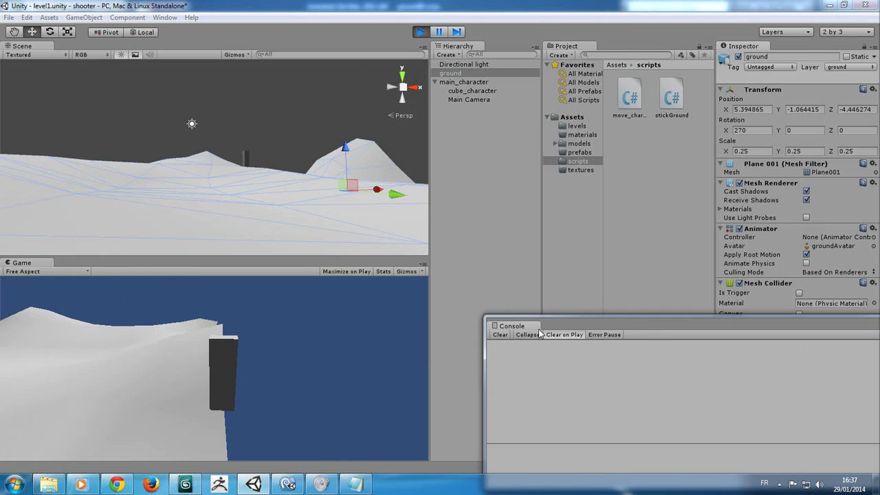
pyautogui.click(227, 396)
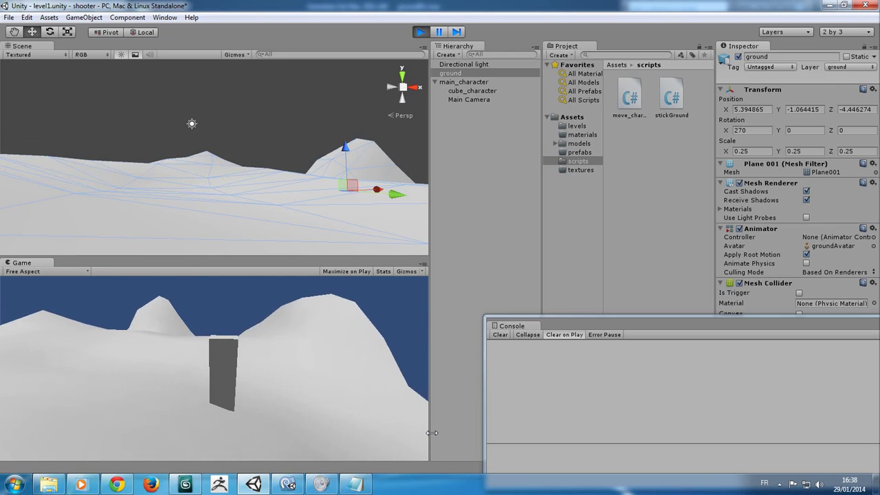
# Stop play mode and create a Sphere via GameObject > Create Other > Sphere.
pyautogui.click(423, 32)
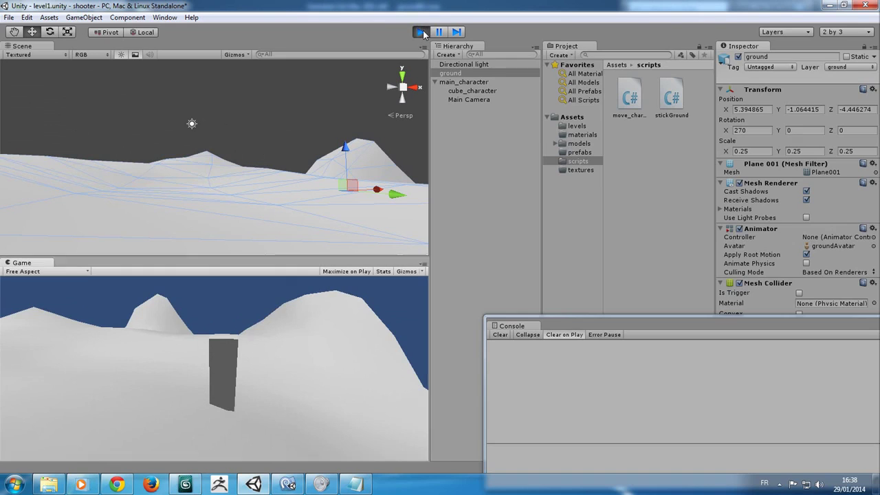
pyautogui.click(83, 18)
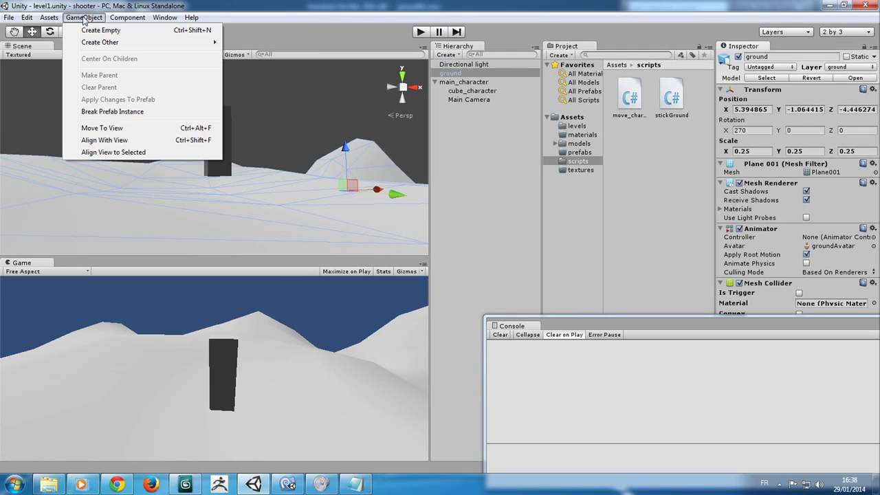
pyautogui.moveTo(105, 43)
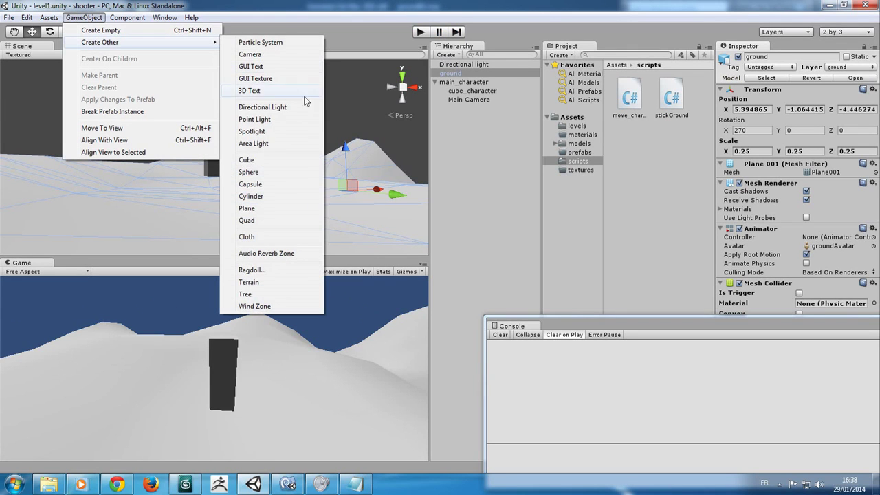
pyautogui.click(264, 172)
pyautogui.click(248, 348)
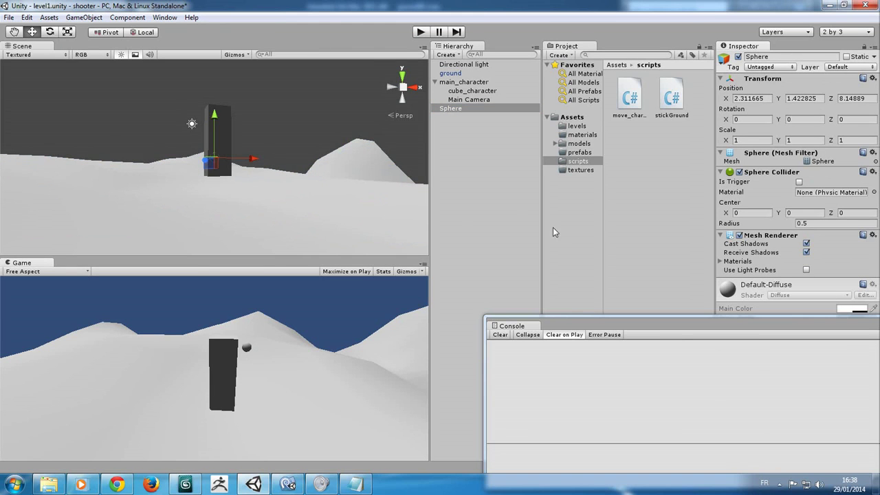
# Set the new sphere's X scale to 10.
pyautogui.keyDown('alt'); pyautogui.moveTo(246, 158); pyautogui.dragTo(192, 156); pyautogui.keyUp('alt')
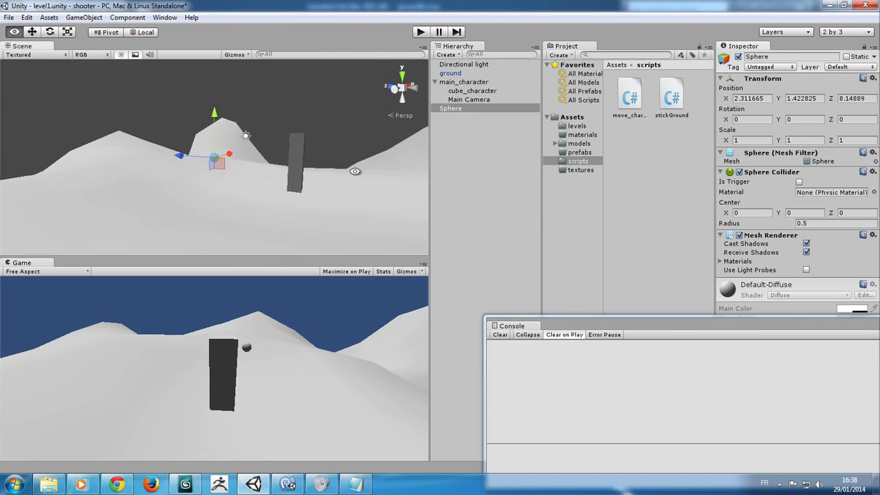
pyautogui.click(757, 140)
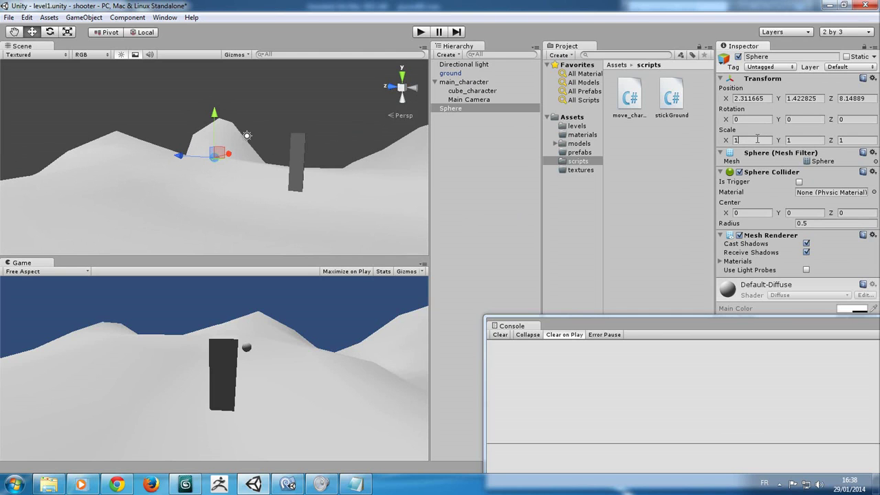
pyautogui.write('0')
pyautogui.press('Tab')
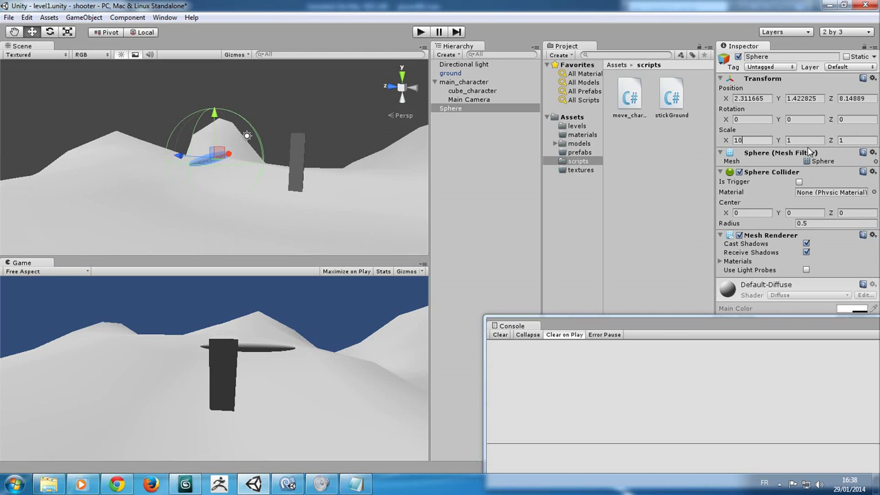
# Set the sphere's Y and Z scale to 10 as well.
pyautogui.write('10')
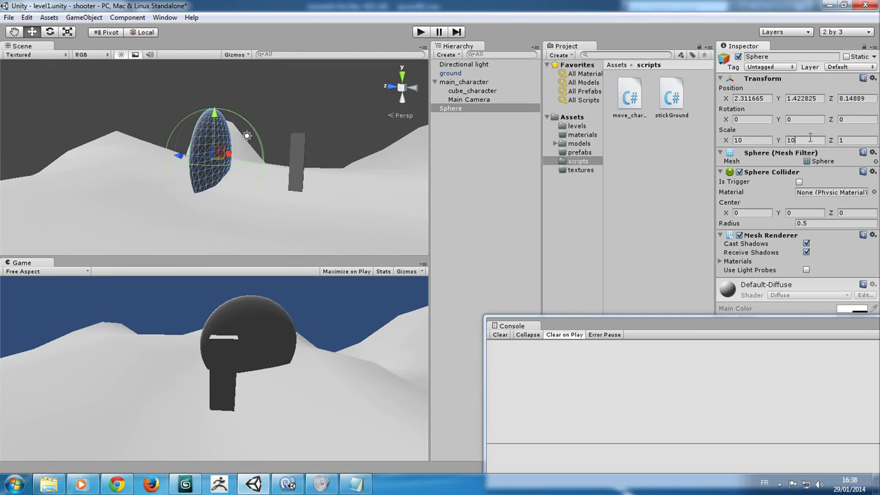
pyautogui.press('Tab')
pyautogui.write('0')
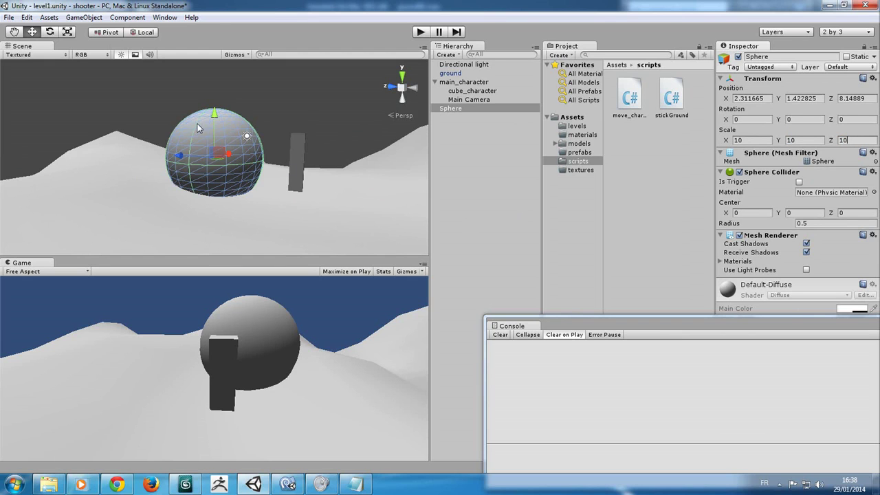
pyautogui.click(84, 17)
pyautogui.moveTo(110, 44)
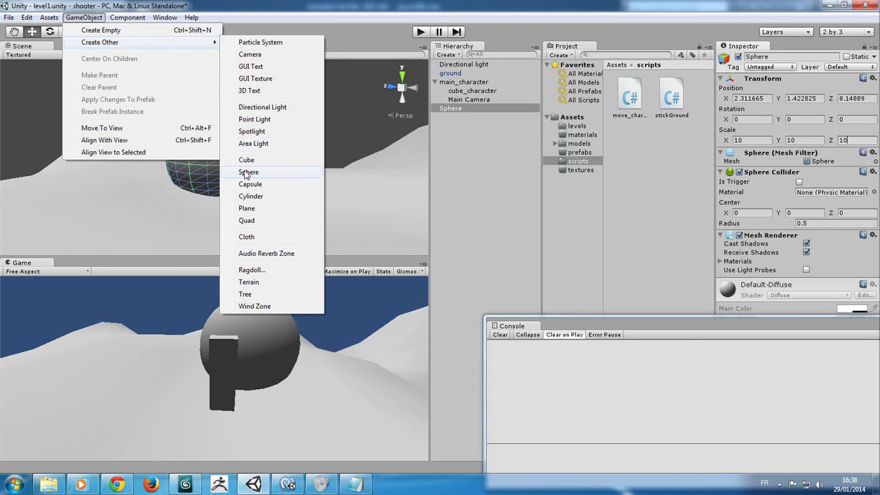
# Sink the big sphere partly into the terrain, then duplicate it and raise the copy behind.
pyautogui.click(255, 6)
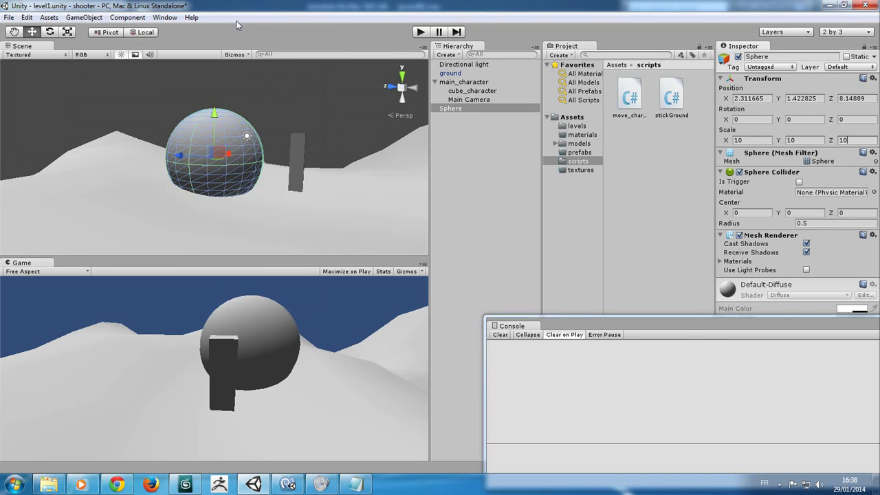
pyautogui.moveTo(214, 115); pyautogui.dragTo(218, 158)
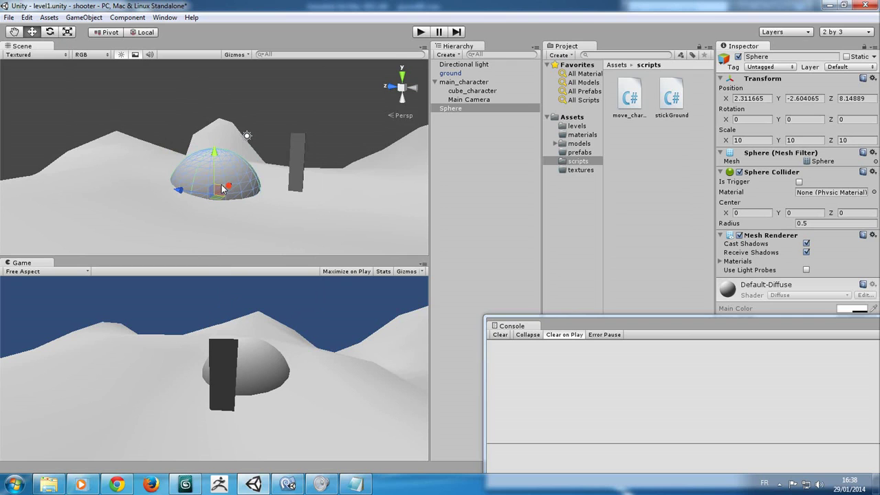
pyautogui.moveTo(221, 189); pyautogui.dragTo(224, 189)
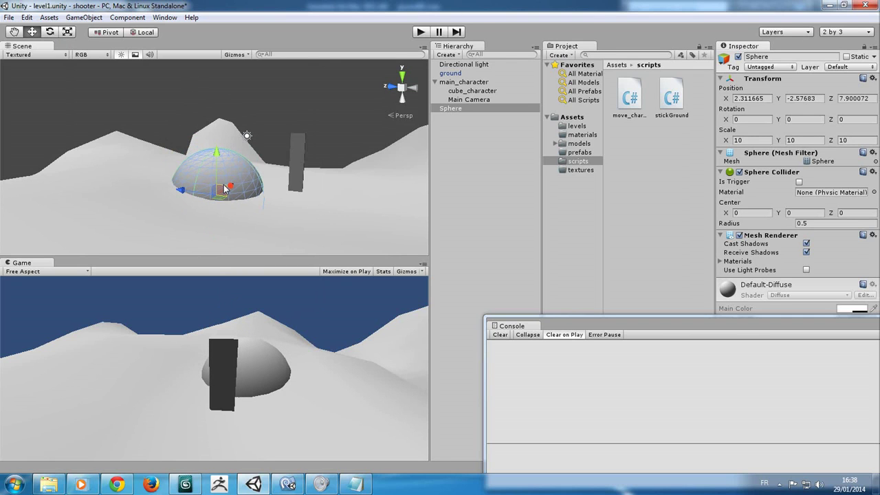
pyautogui.hotkey('ctrl', 'd')
pyautogui.moveTo(224, 190)
pyautogui.mouseDown()
pyautogui.moveTo(191, 134)
pyautogui.moveTo(174, 130)
pyautogui.mouseUp()
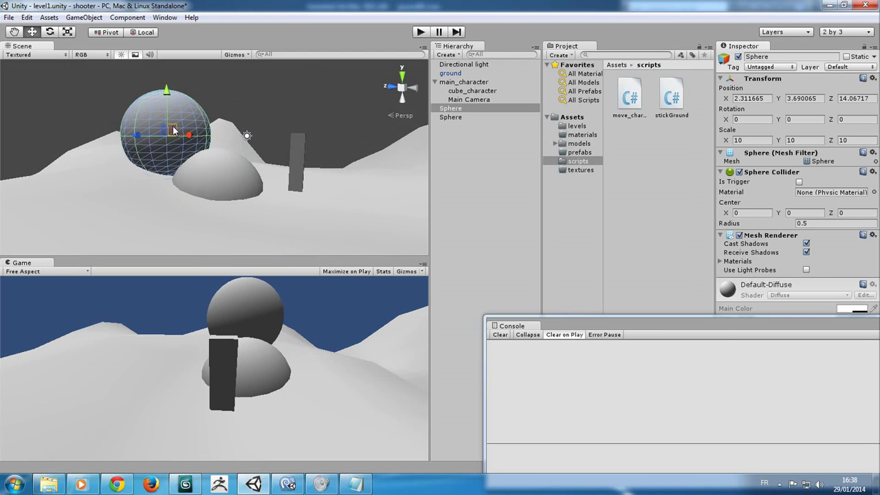
# Put both spheres on the ground layer and start play mode.
pyautogui.click(233, 175)
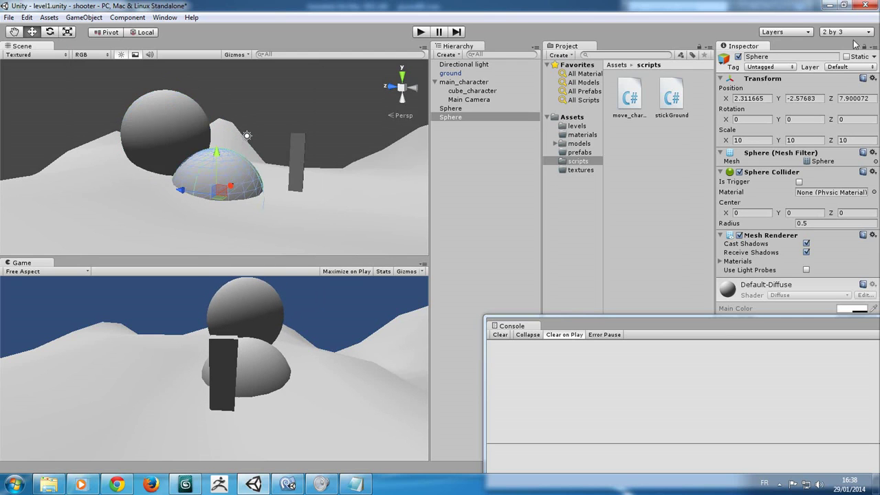
pyautogui.click(839, 67)
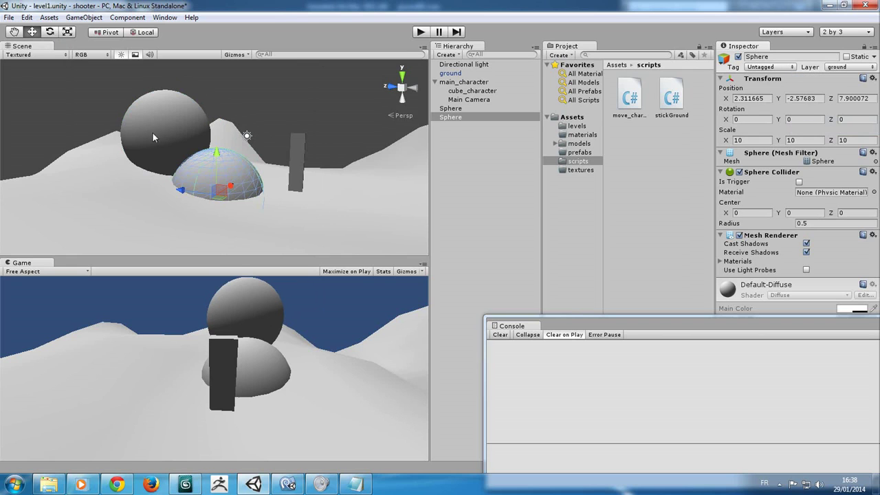
pyautogui.hotkey('ctrl', 'z')
pyautogui.click(843, 68)
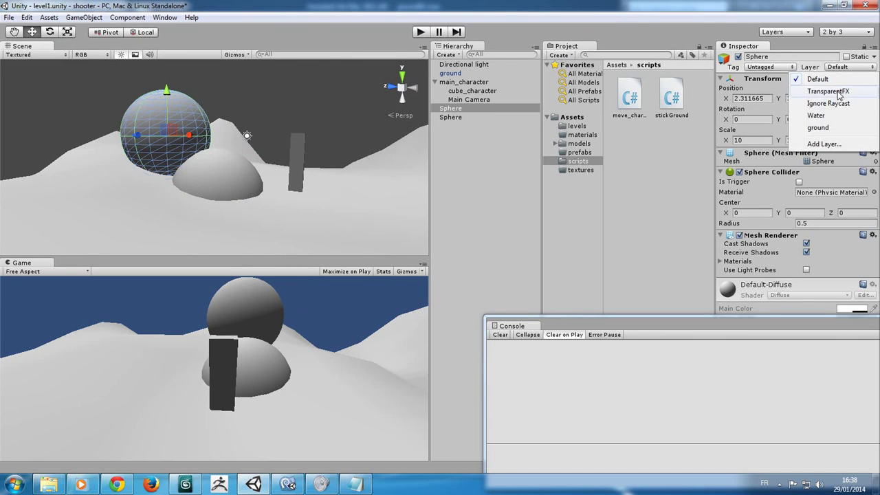
pyautogui.click(822, 128)
pyautogui.click(421, 33)
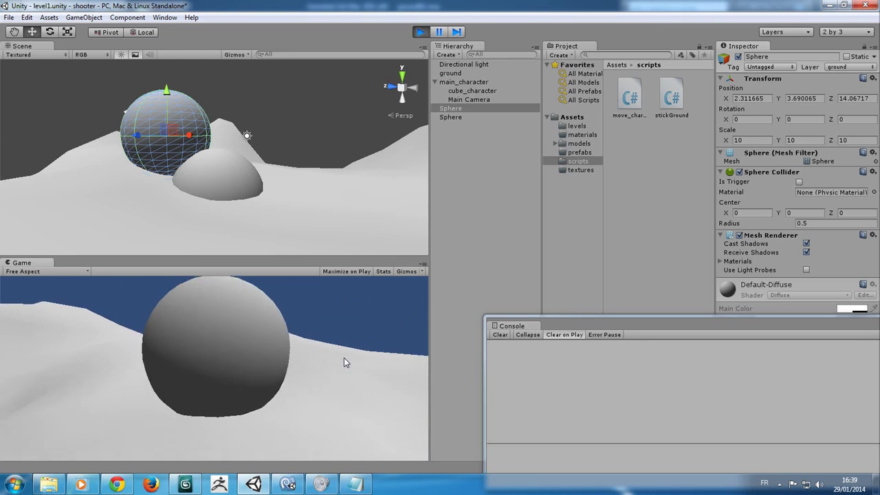
# Walk the character over the hill and onto the half-buried sphere, then stop play mode.
pyautogui.press('Left')
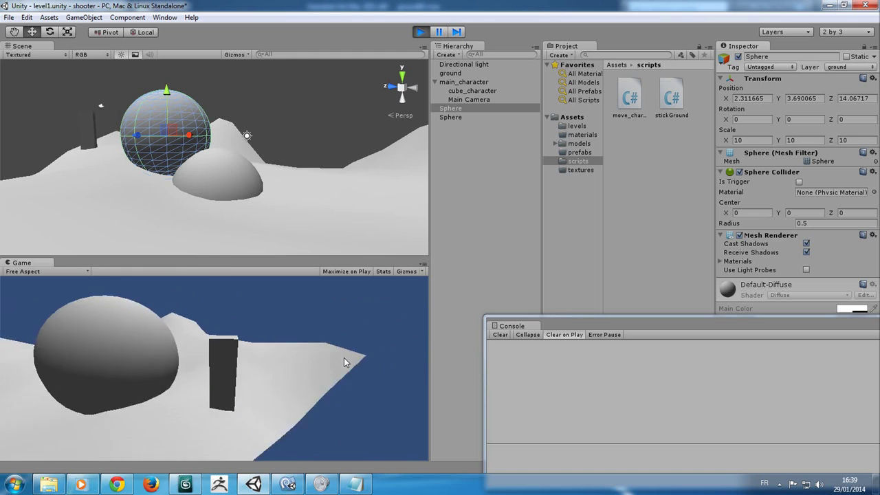
pyautogui.press('Up')
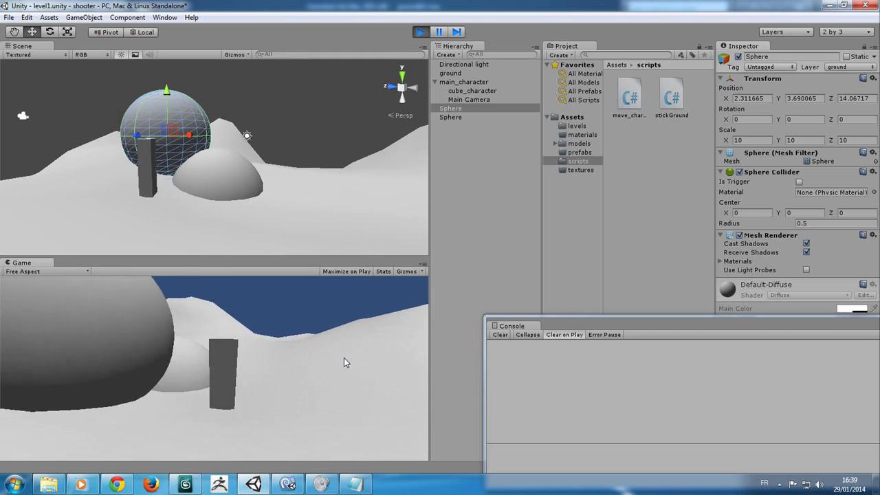
pyautogui.press('Right')
pyautogui.press('Left')
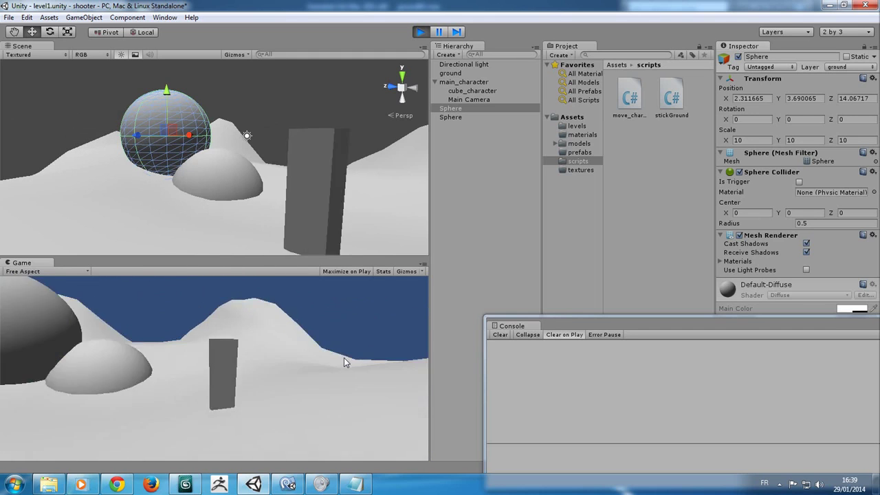
pyautogui.press('Up')
pyautogui.press('Left')
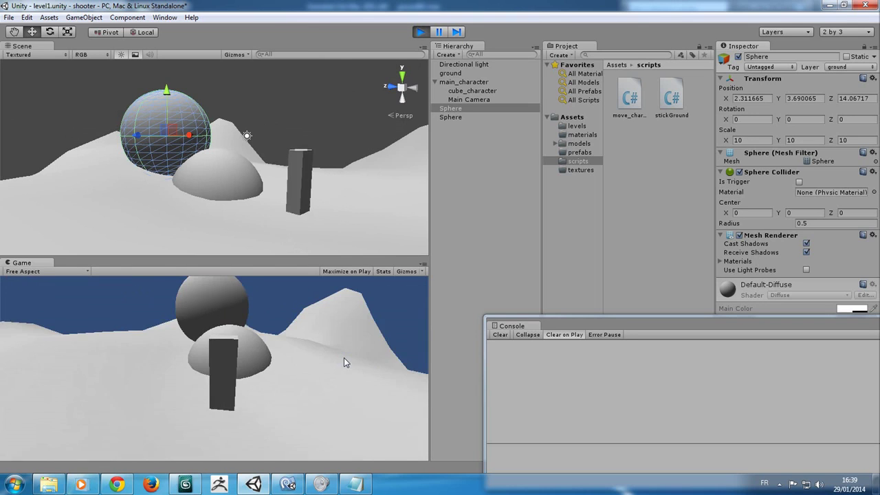
pyautogui.press('Up')
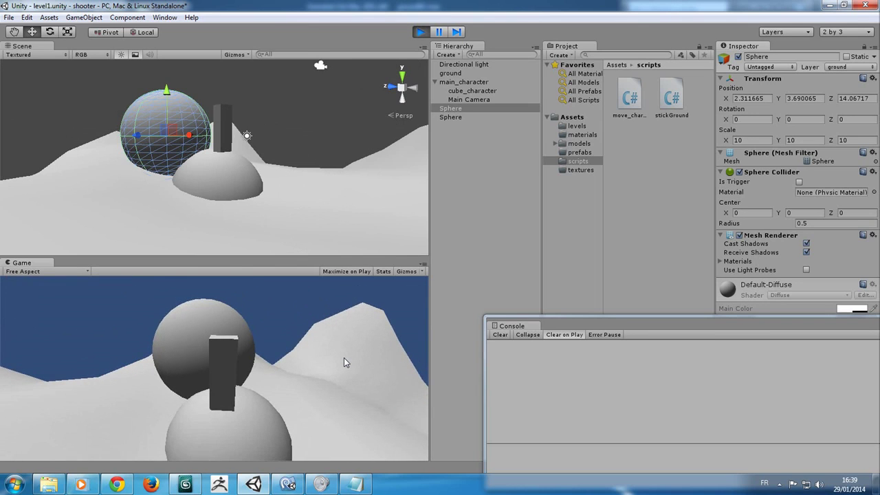
pyautogui.press('Down')
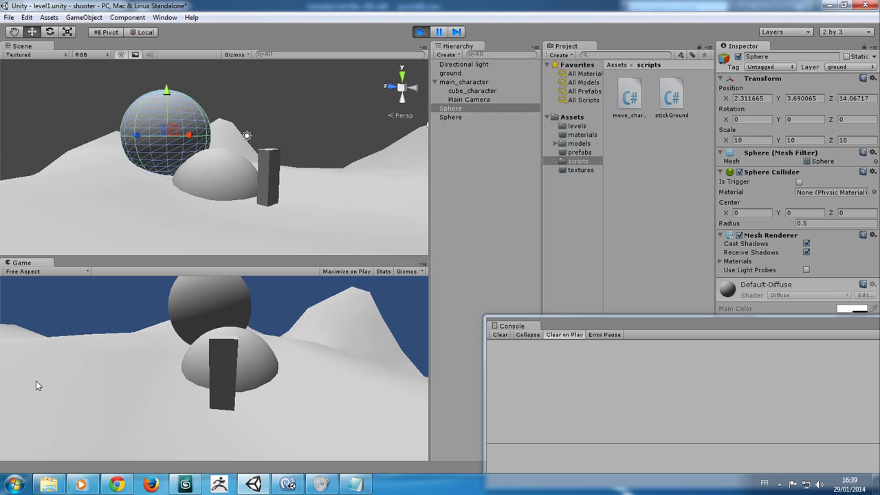
pyautogui.press('Up')
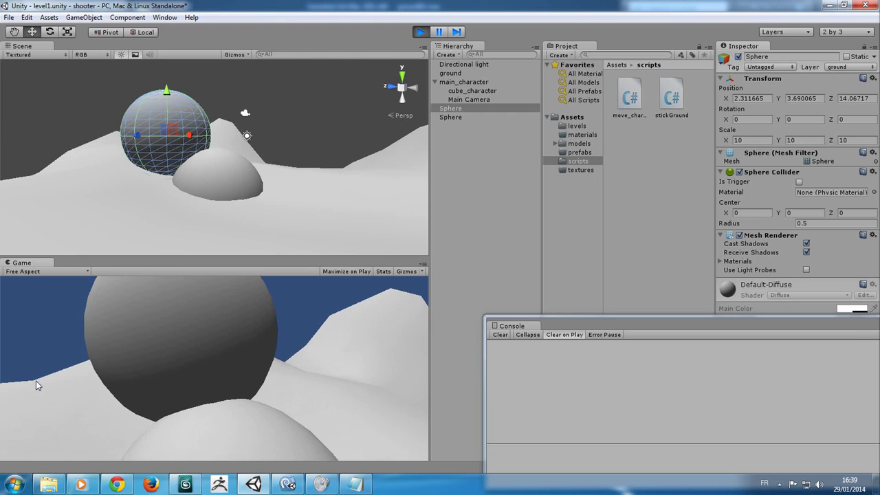
pyautogui.click(420, 31)
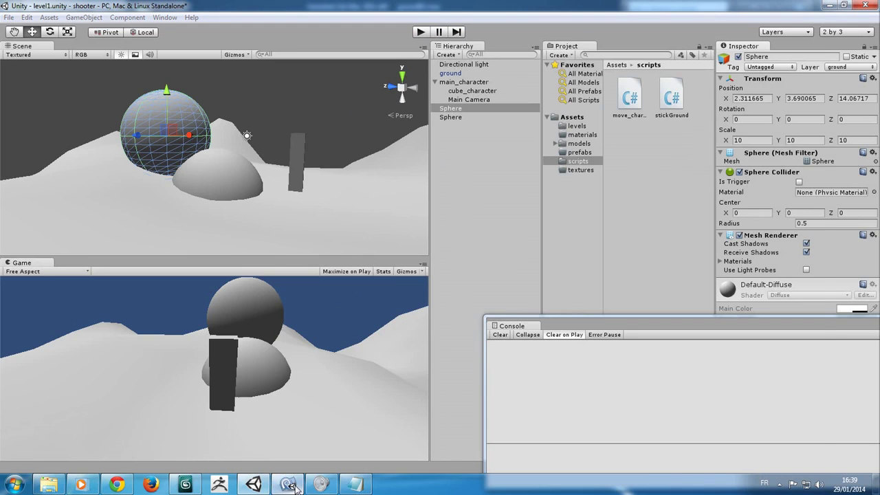
# Change the ray origin offset from 5 to 10 and raycast distance to 15, then save.
pyautogui.click(321, 485)
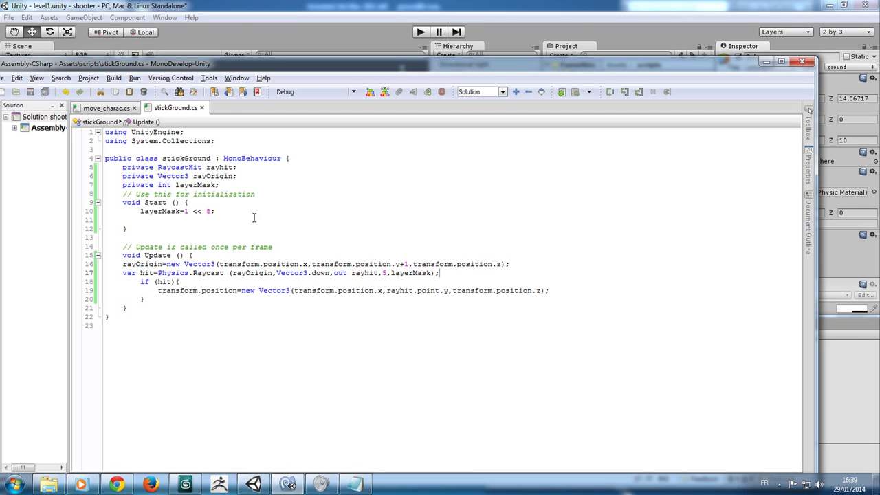
pyautogui.doubleClick(407, 264)
pyautogui.write('10')
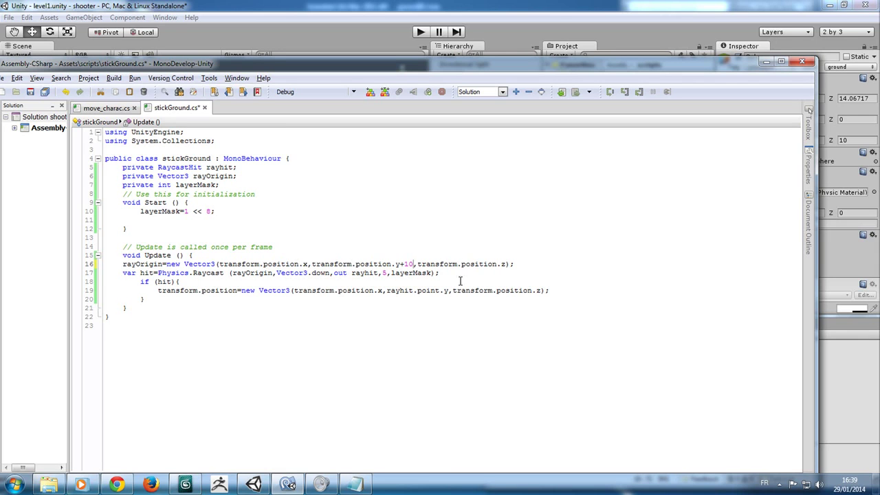
pyautogui.doubleClick(383, 273)
pyautogui.write('15')
pyautogui.click(30, 94)
pyautogui.click(498, 6)
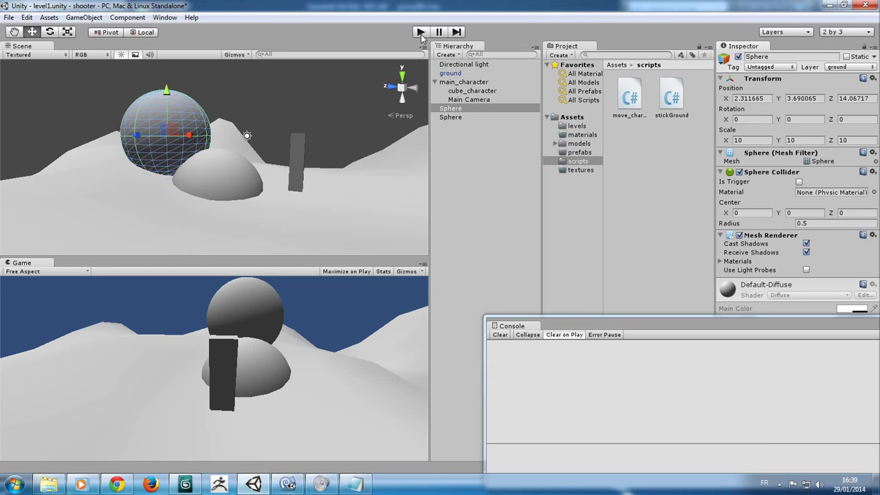
pyautogui.click(421, 35)
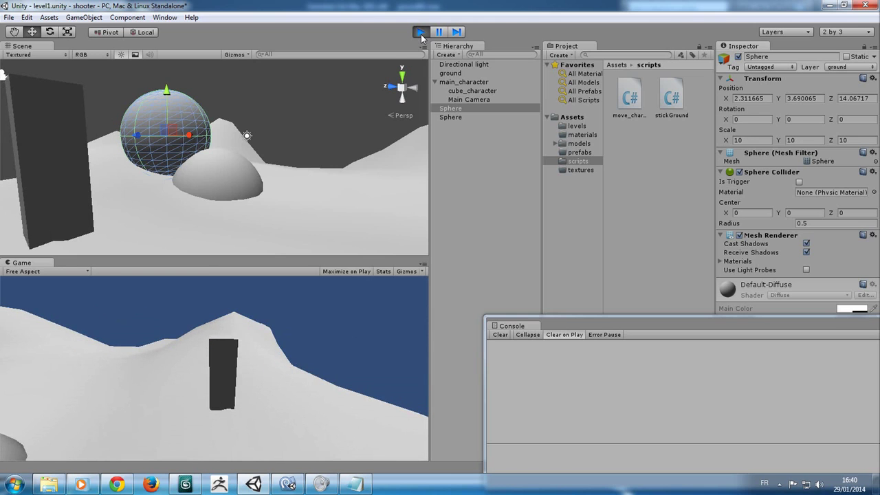
pyautogui.click(420, 32)
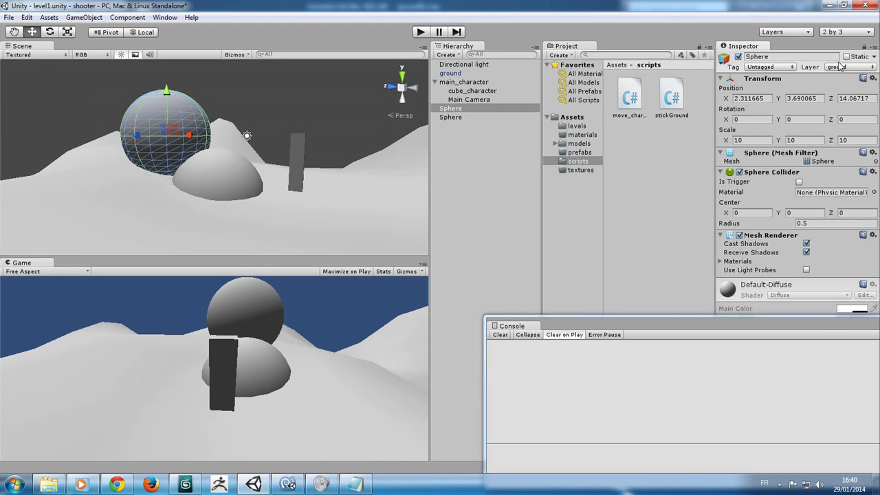
pyautogui.click(287, 486)
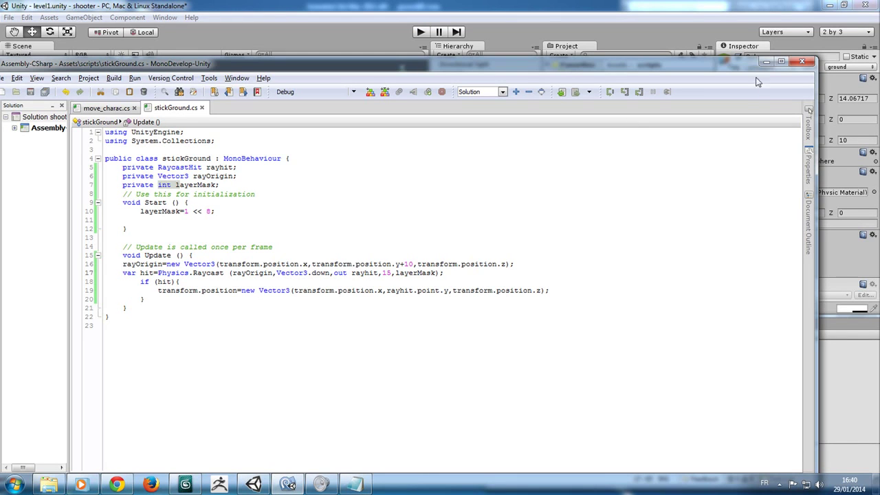
pyautogui.click(766, 62)
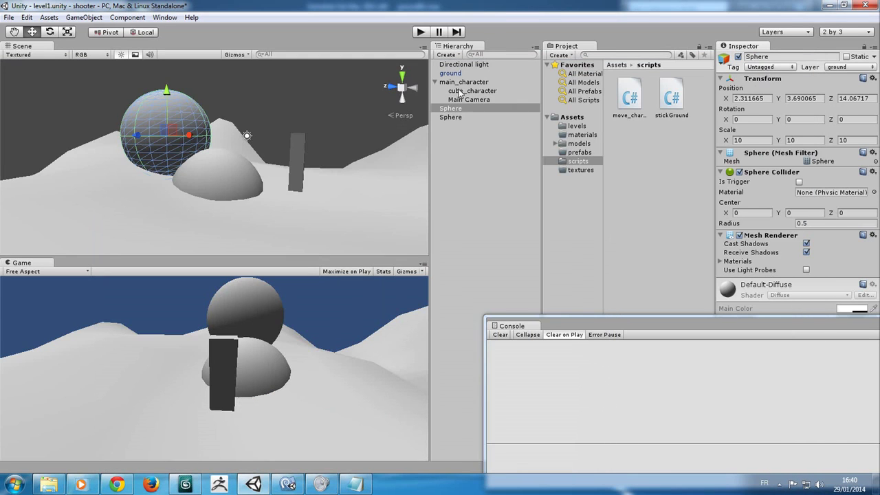
# Select main_character and fold its Stick Ground and Move_charac script components in the Inspector.
pyautogui.click(459, 82)
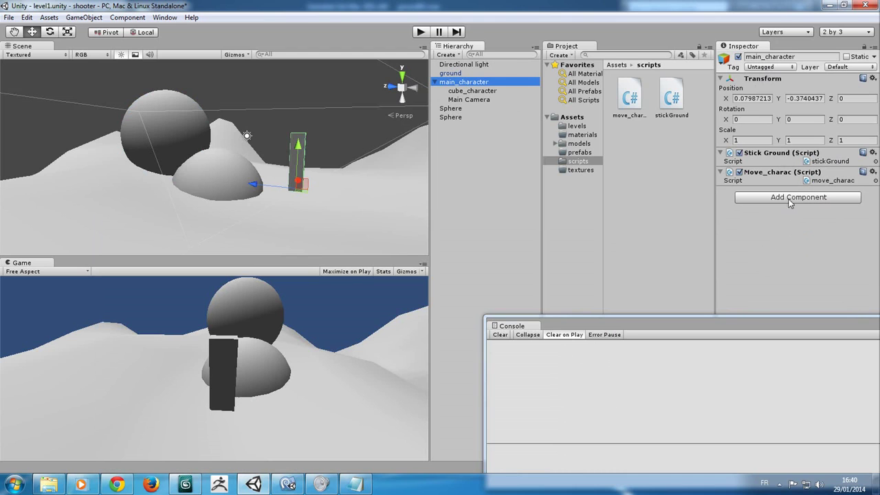
pyautogui.click(779, 159)
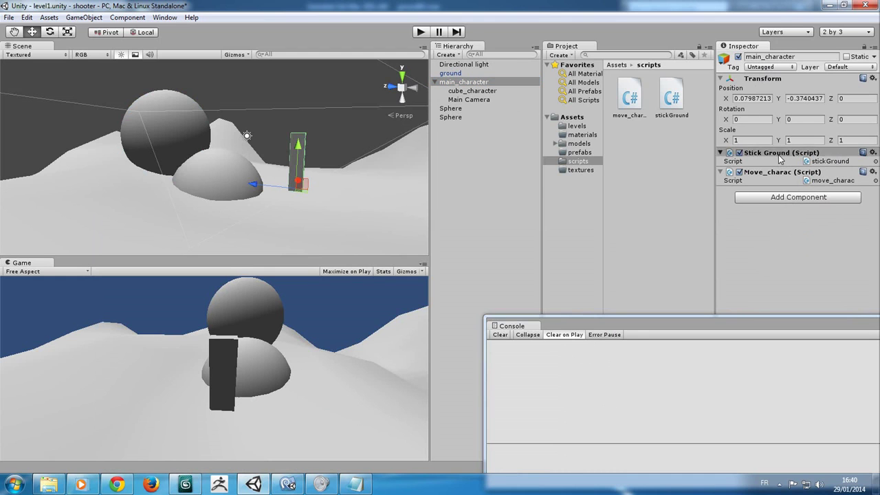
pyautogui.click(772, 182)
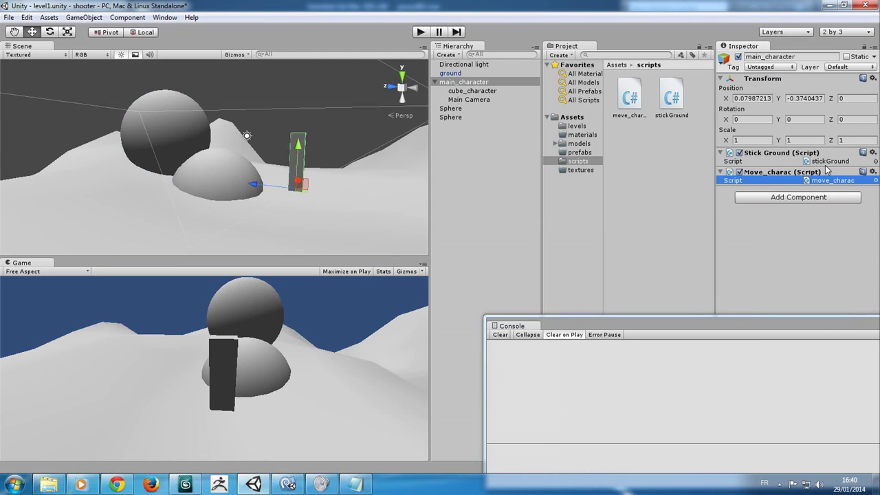
pyautogui.click(789, 173)
pyautogui.click(783, 153)
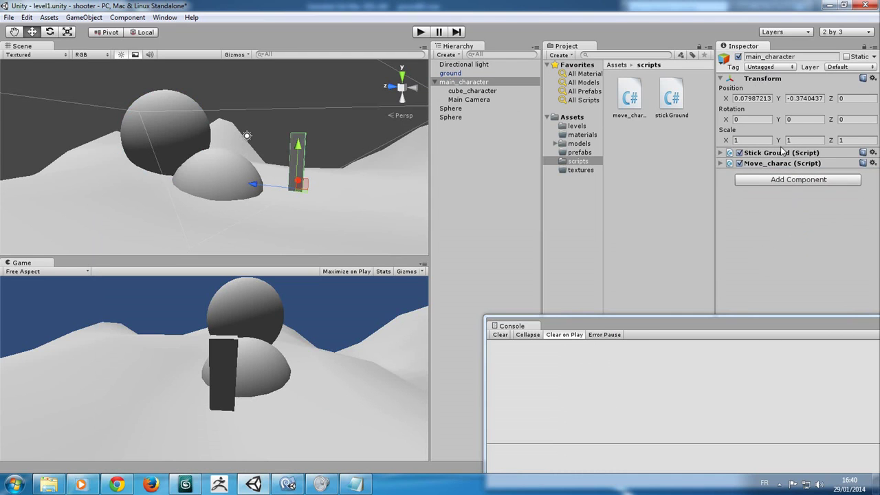
# Look at the Stick Ground options menu without changing anything, then save the level1 scene.
pyautogui.click(873, 153)
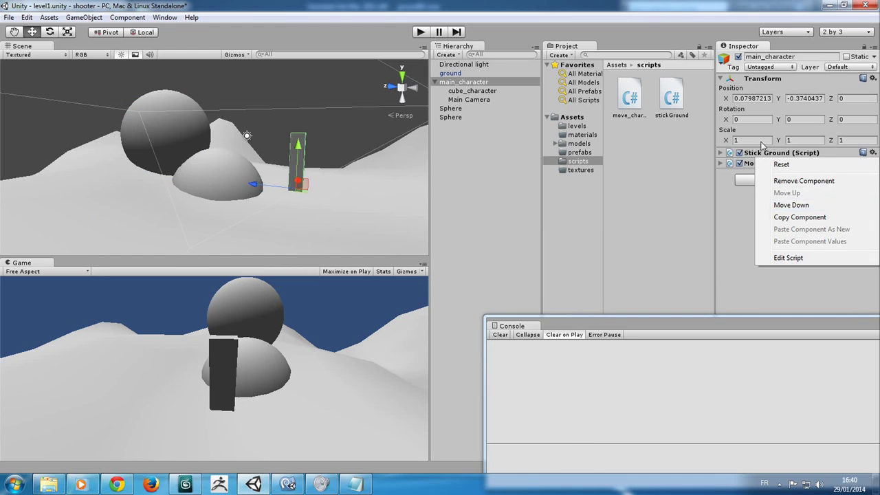
pyautogui.click(743, 204)
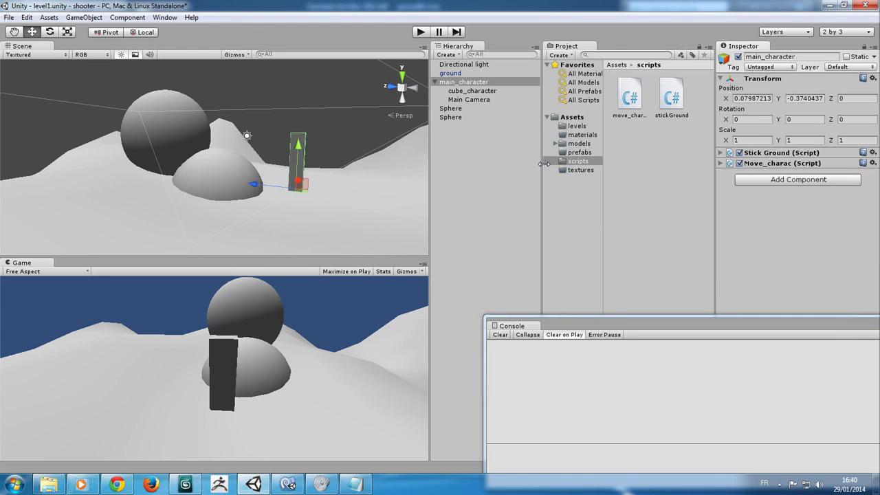
pyautogui.click(9, 18)
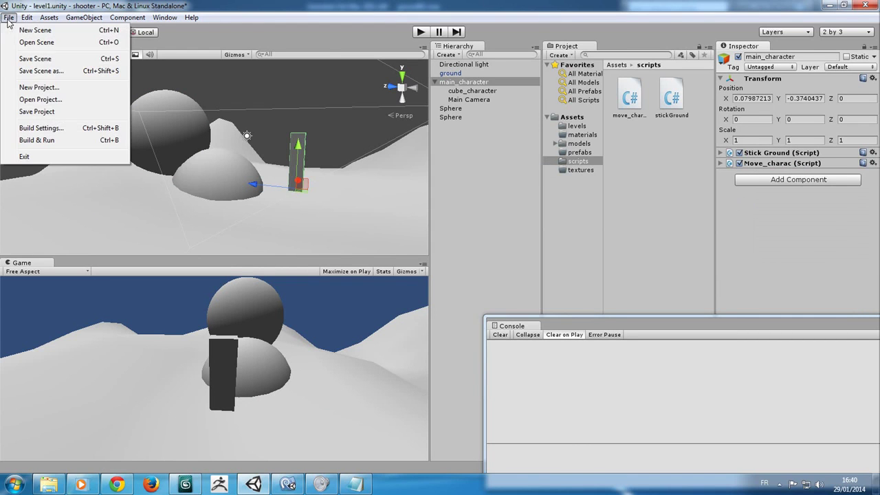
pyautogui.click(19, 61)
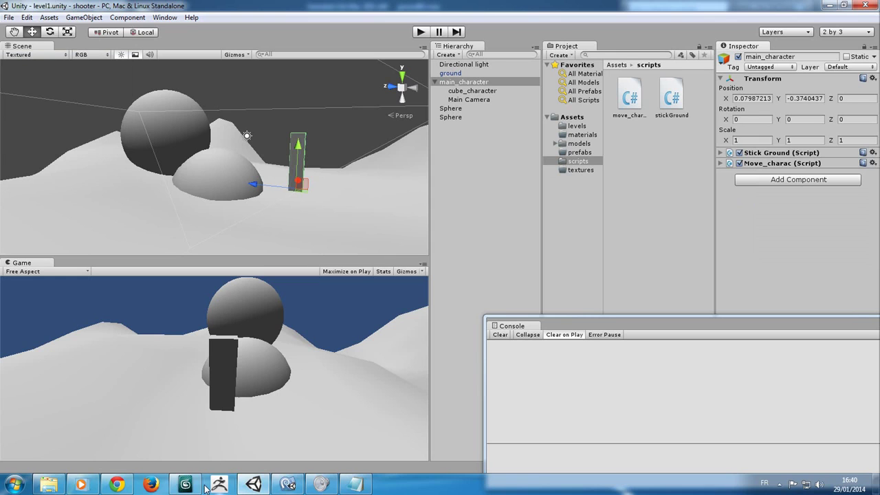